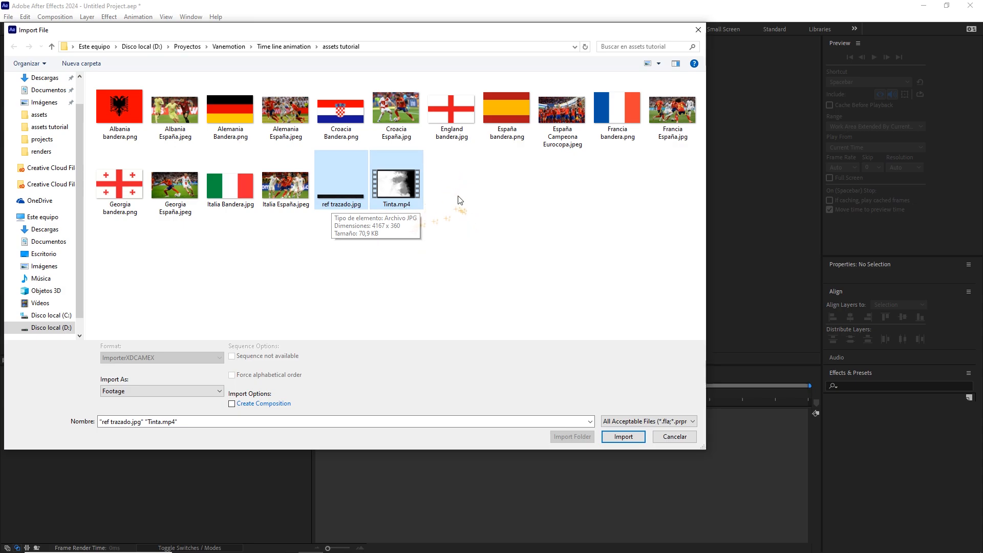
Select all the flag images, match photos, ref trazado.jpg and Tinta.mp4 in the assets tutorial folder and import them as footage.
left_click(409, 203)
left_click_drag(102, 263, 688, 77)
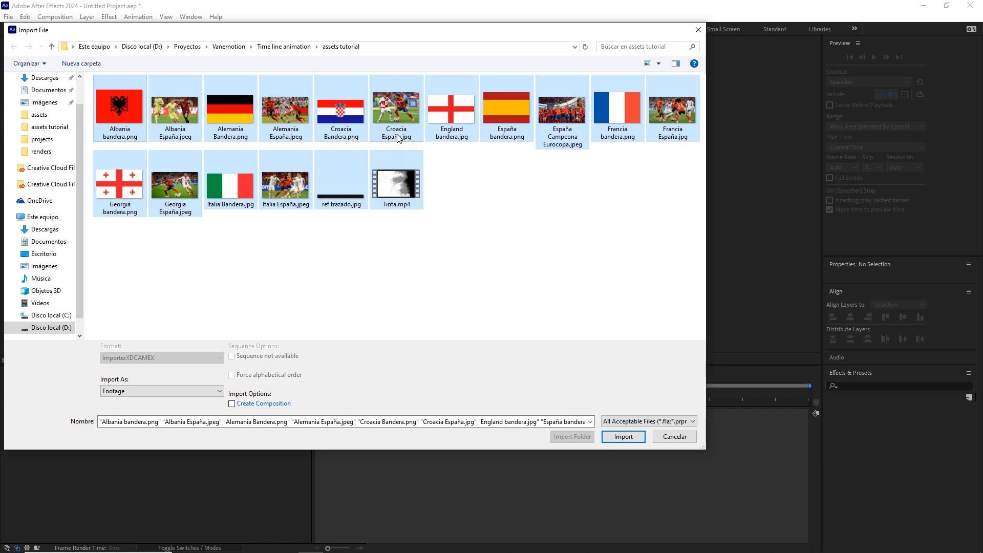
left_click(633, 436)
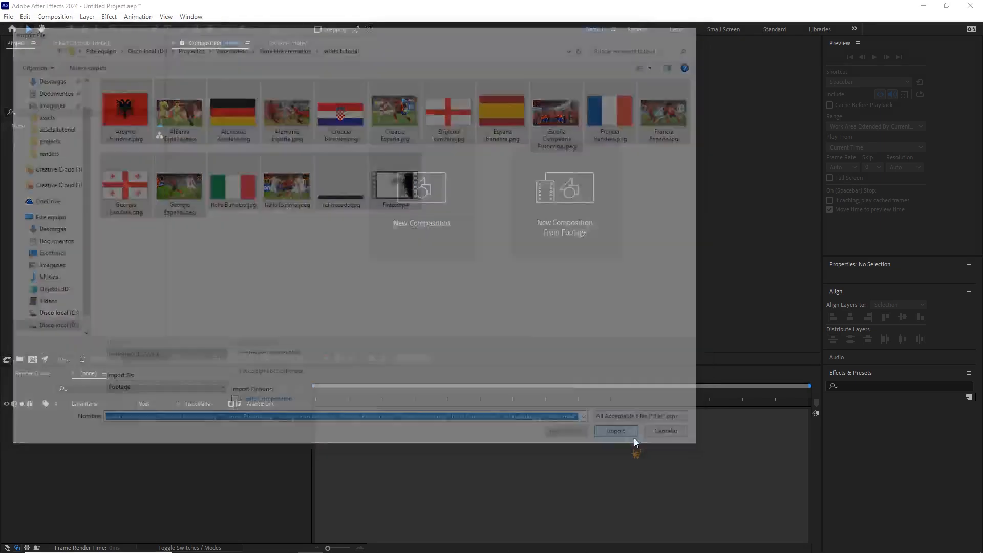
left_click(84, 311)
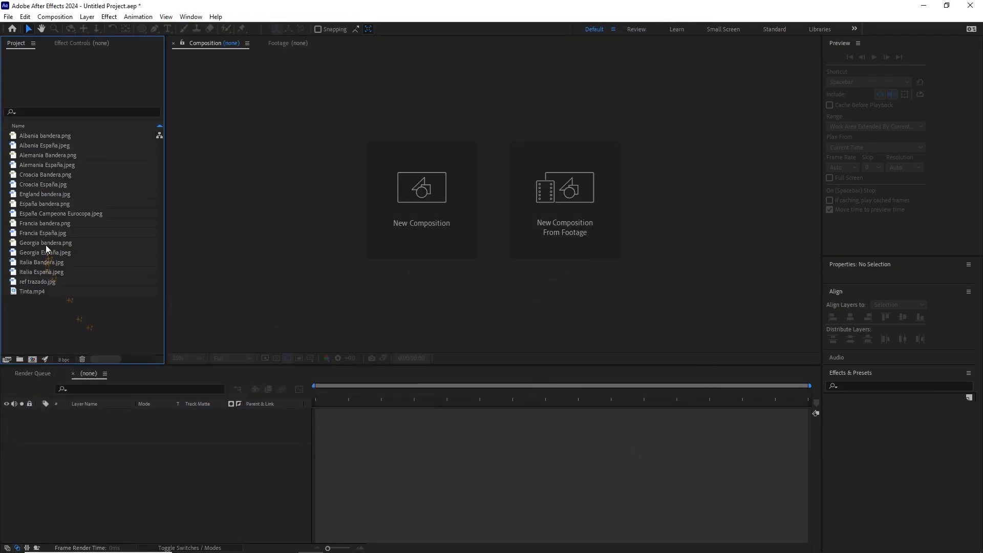
Group all eight flag images into a new project folder named "banderas".
left_click(58, 135)
left_click(54, 154, "ctrl")
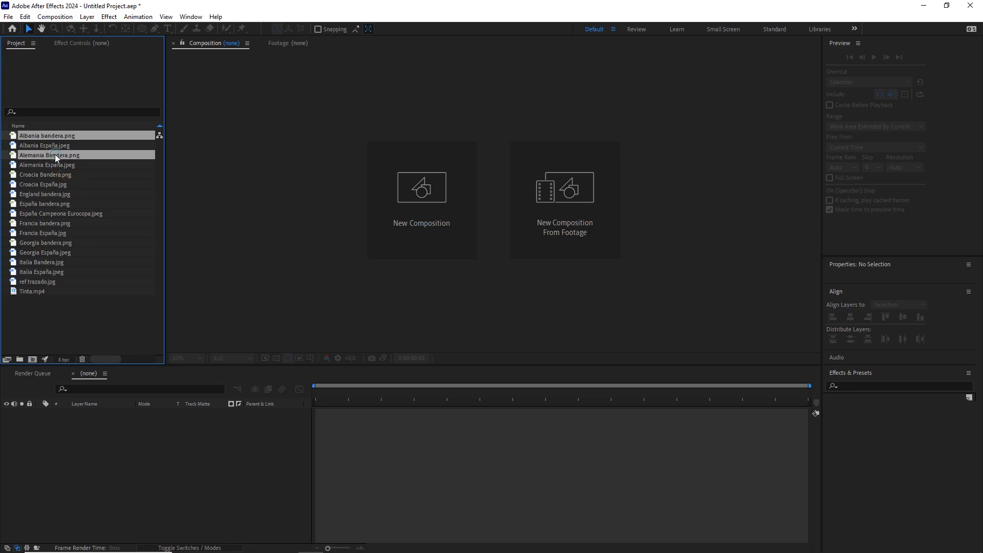
left_click(57, 174, "ctrl")
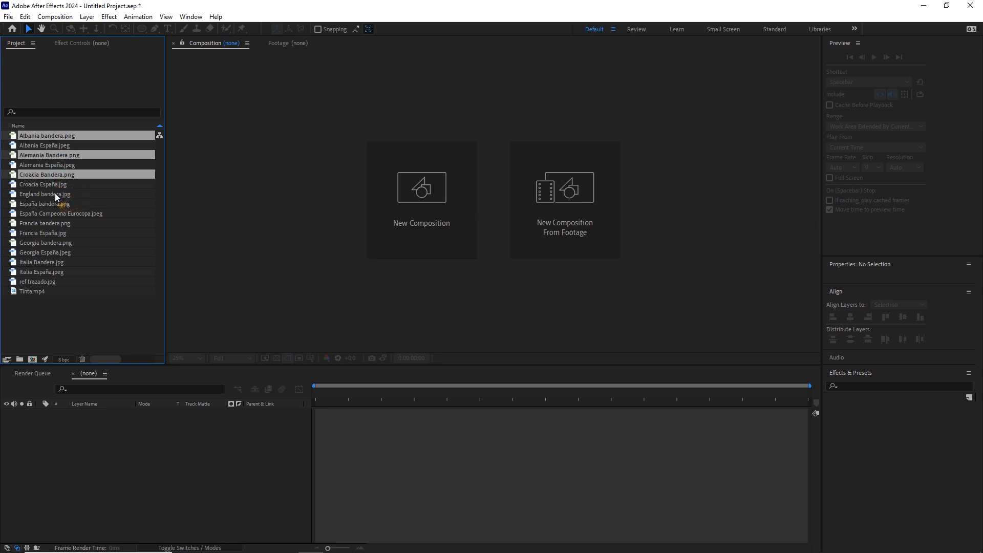
left_click(55, 194, "ctrl")
left_click(65, 205, "ctrl")
left_click(61, 222, "ctrl")
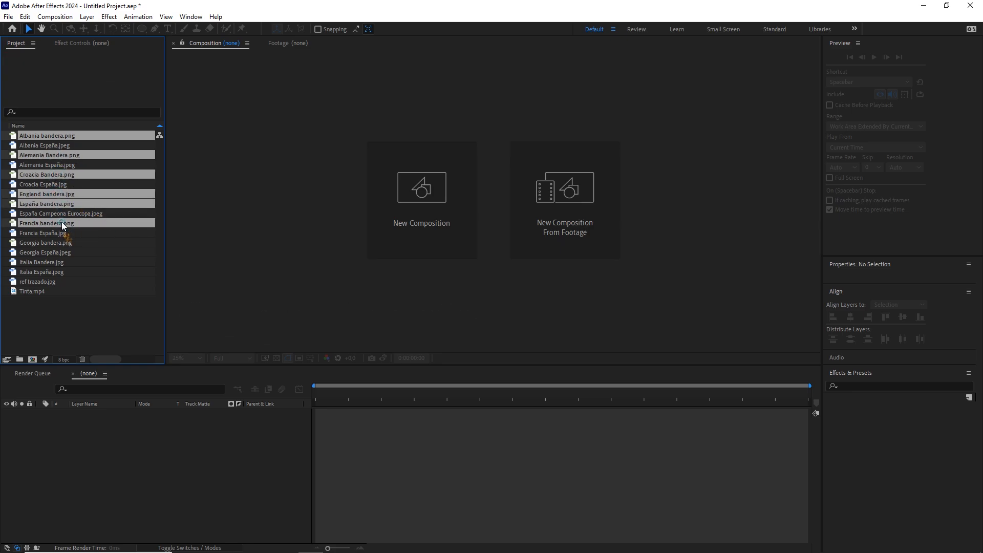
left_click(75, 243, "ctrl")
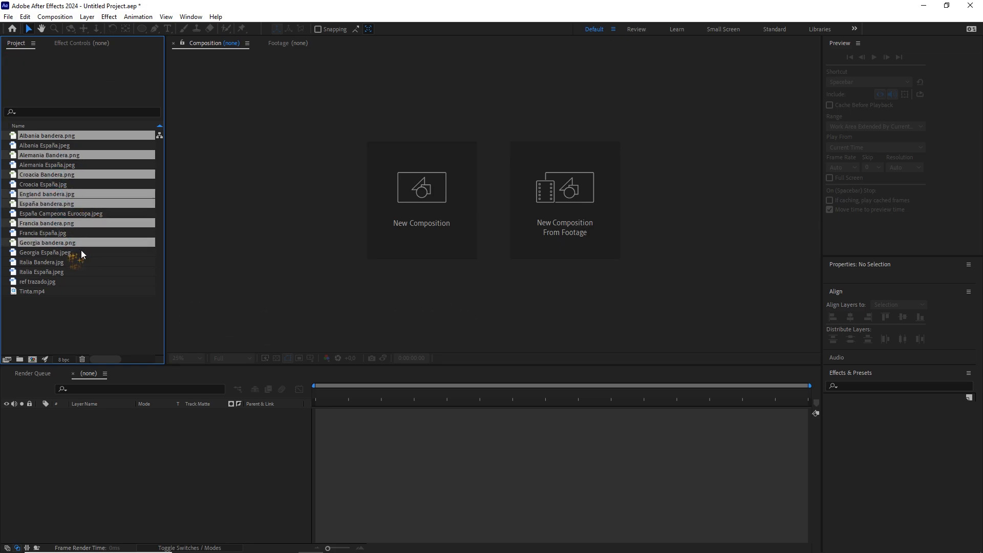
left_click(53, 262, "ctrl")
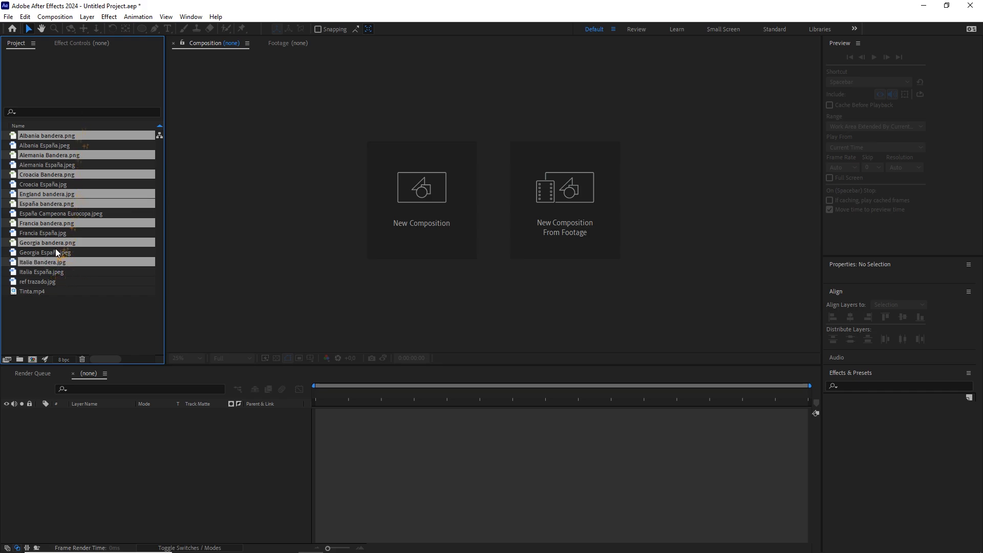
left_click_drag(56, 262, 21, 362)
type("banderas")
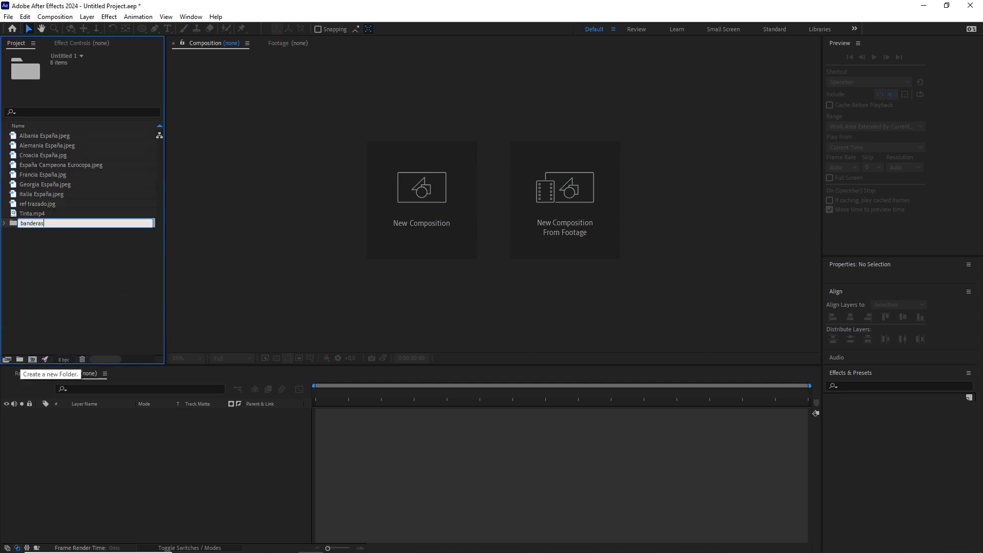
key("Return")
Create an empty project folder named "imágenes".
left_click(21, 359)
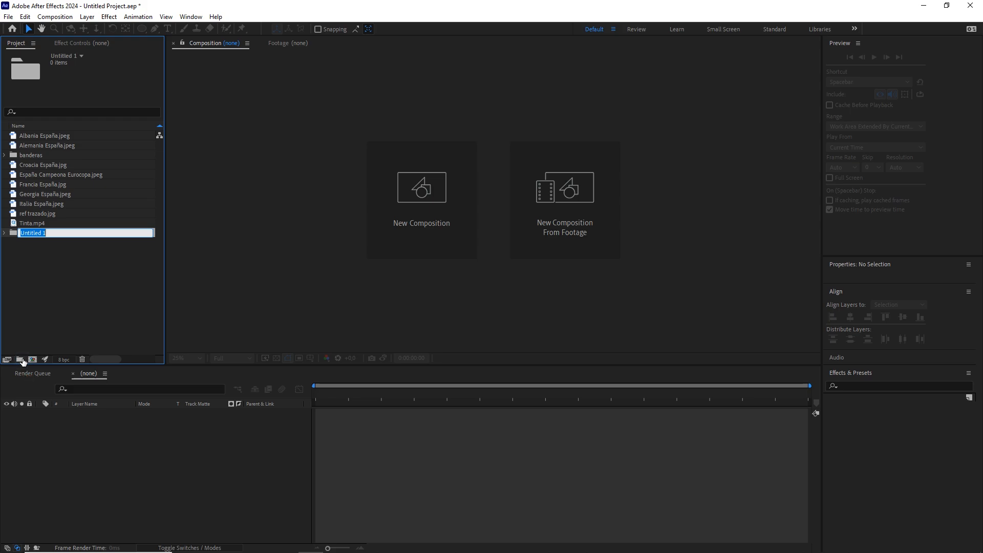
type("imágenes")
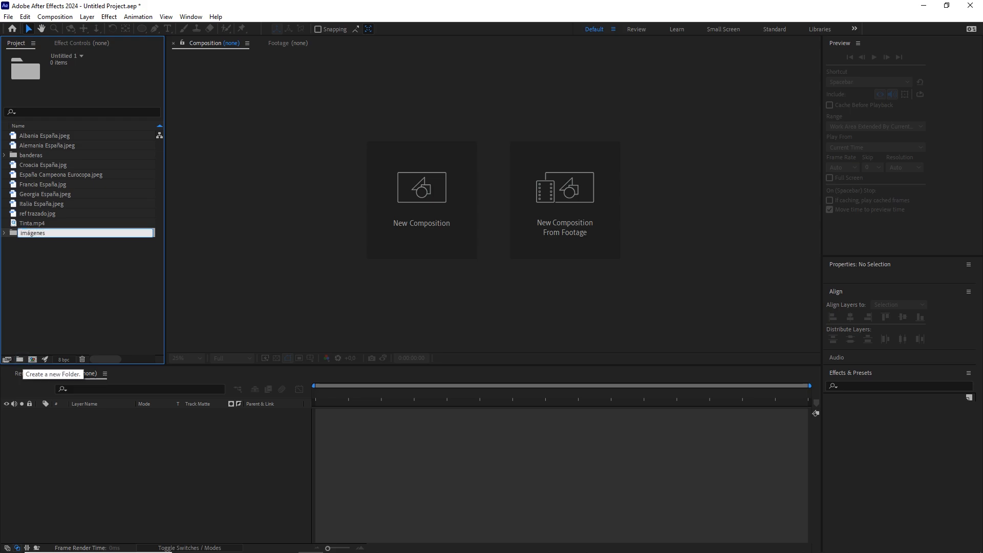
key("Return")
Move the seven España match and champion photos into the imágenes folder.
left_click(60, 135)
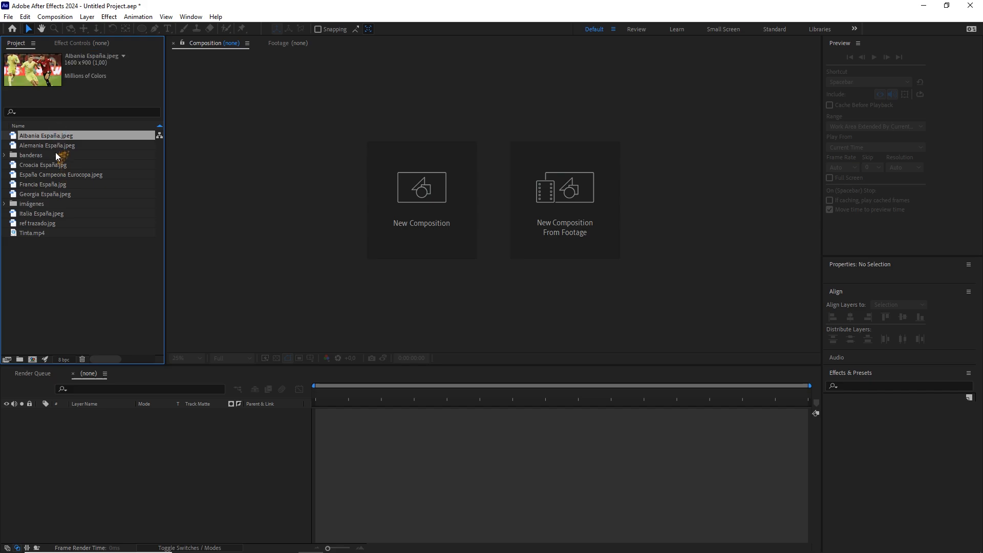
left_click(51, 146, "ctrl")
left_click(42, 165, "ctrl")
left_click(44, 174, "ctrl")
left_click(44, 184, "ctrl")
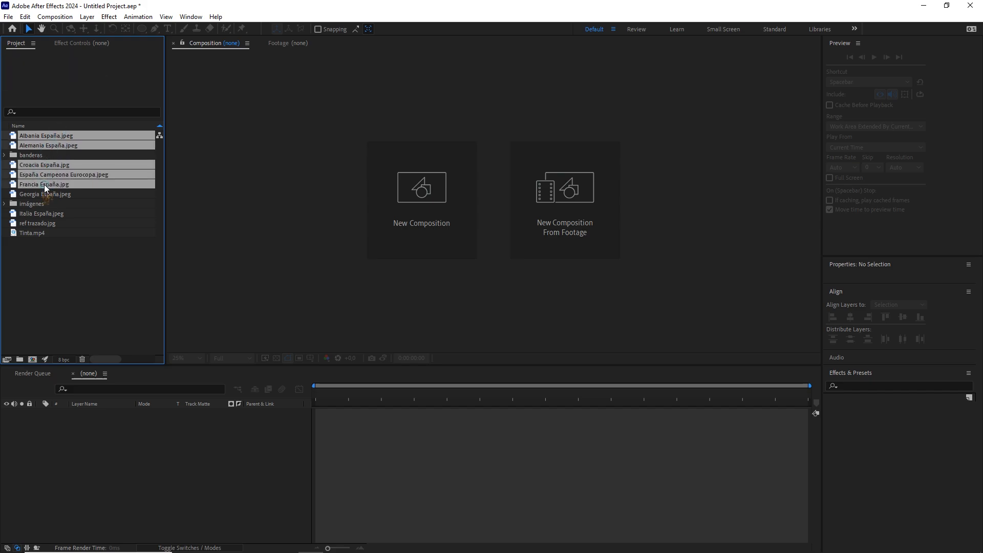
left_click(44, 193, "ctrl")
left_click(44, 213, "ctrl")
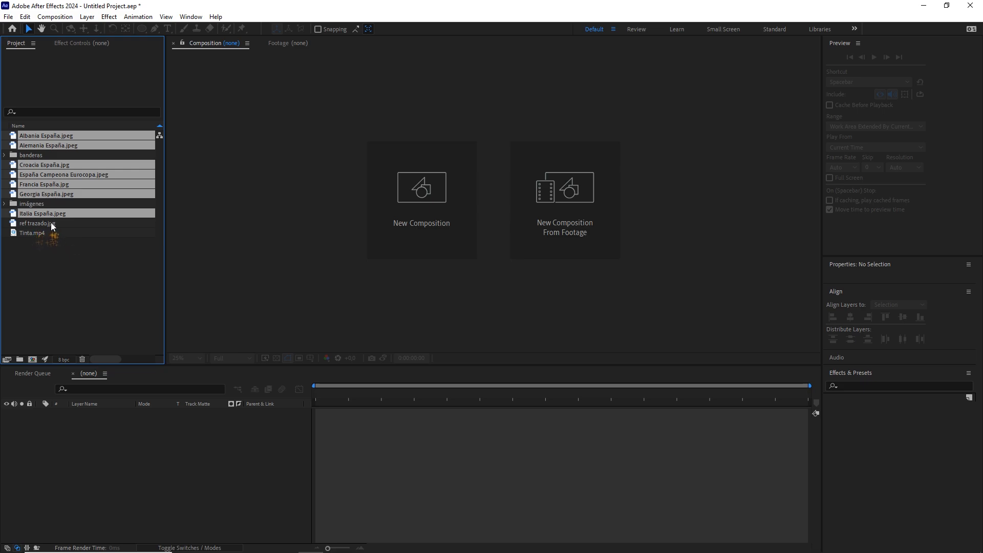
left_click_drag(51, 215, 38, 207)
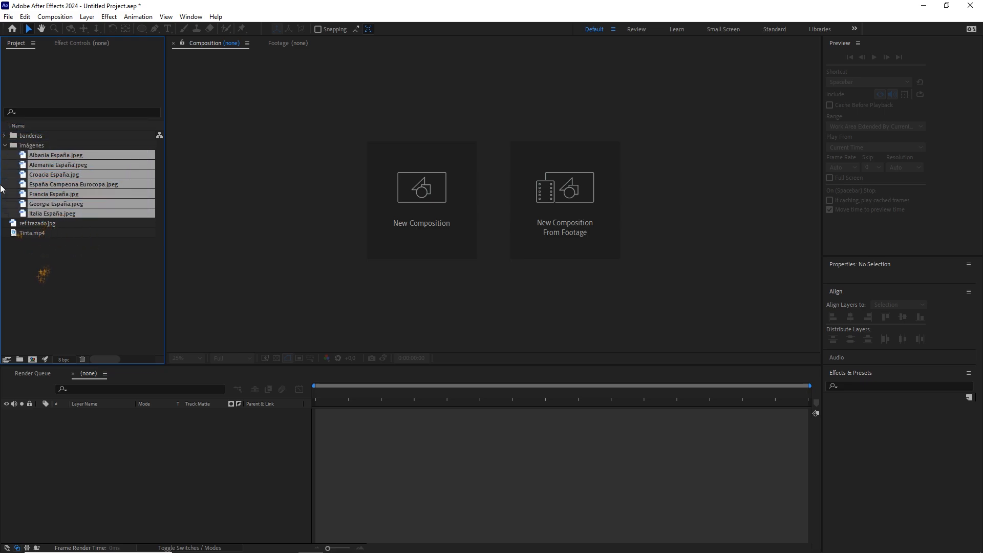
Create a project folder named "assets" and move ref trazado.jpg and Tinta.mp4 into it.
left_click(20, 359)
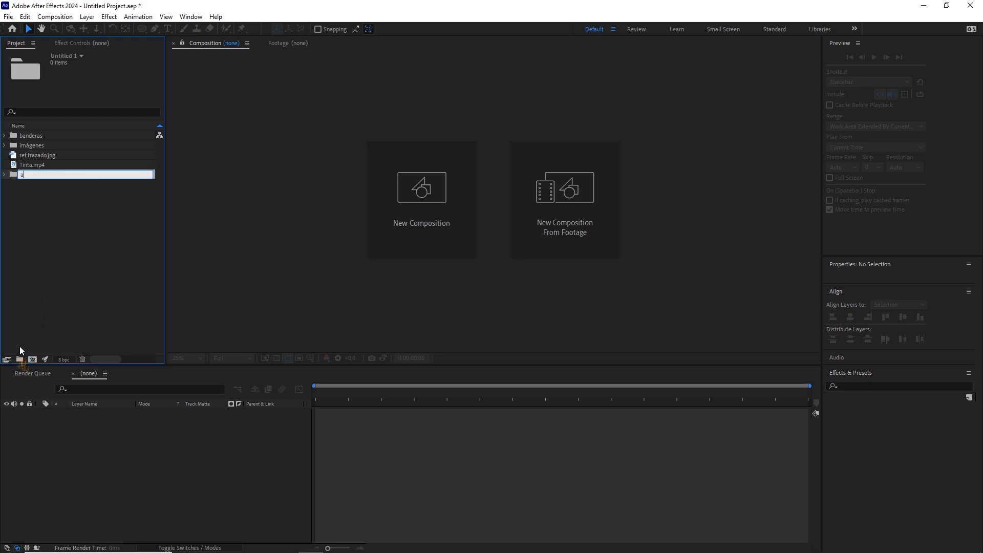
type("assets")
left_click(46, 267)
left_click_drag(75, 213, 33, 136)
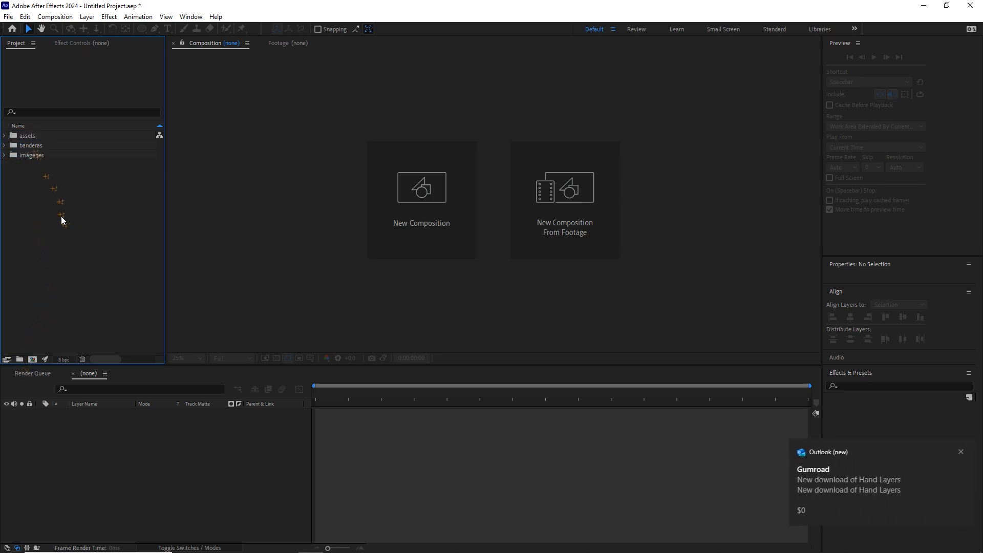
Create an empty project folder named "composiciones".
left_click(21, 360)
type("com")
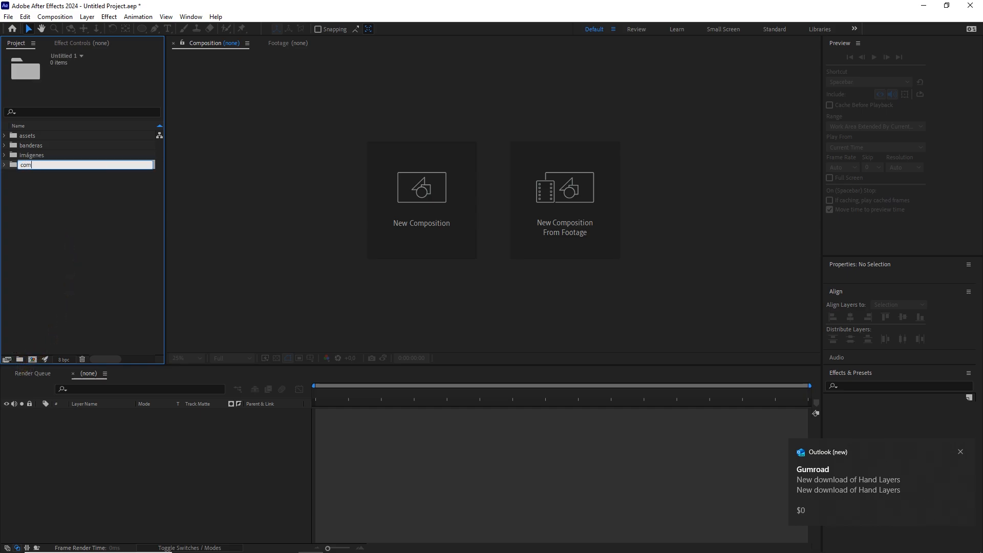
type("posiciones")
left_click(66, 256)
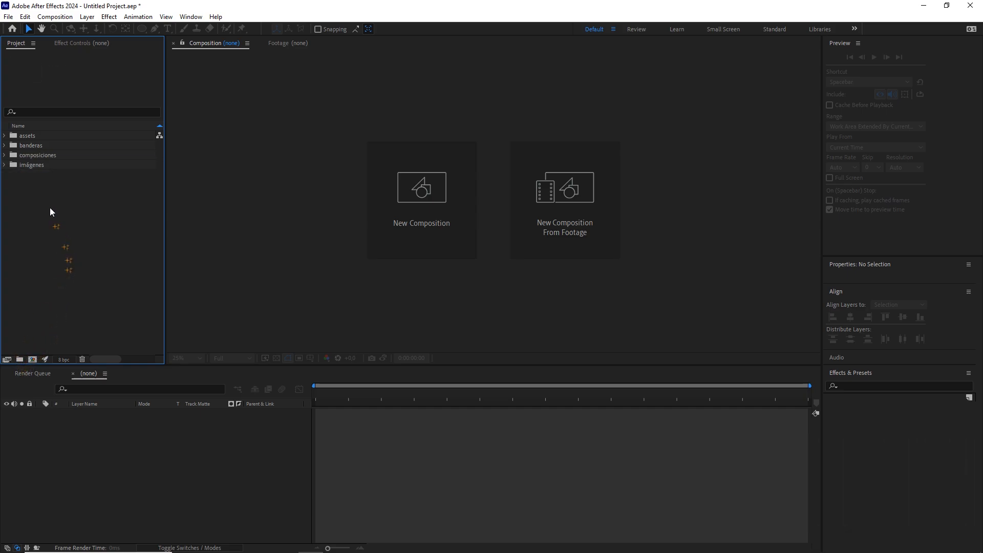
Create a composition named "timeline" in the composiciones folder, 12500 x 1080 px, 30 fps, with a 40-second duration.
left_click(45, 155)
left_click(55, 17)
left_click(63, 30)
type("timeline")
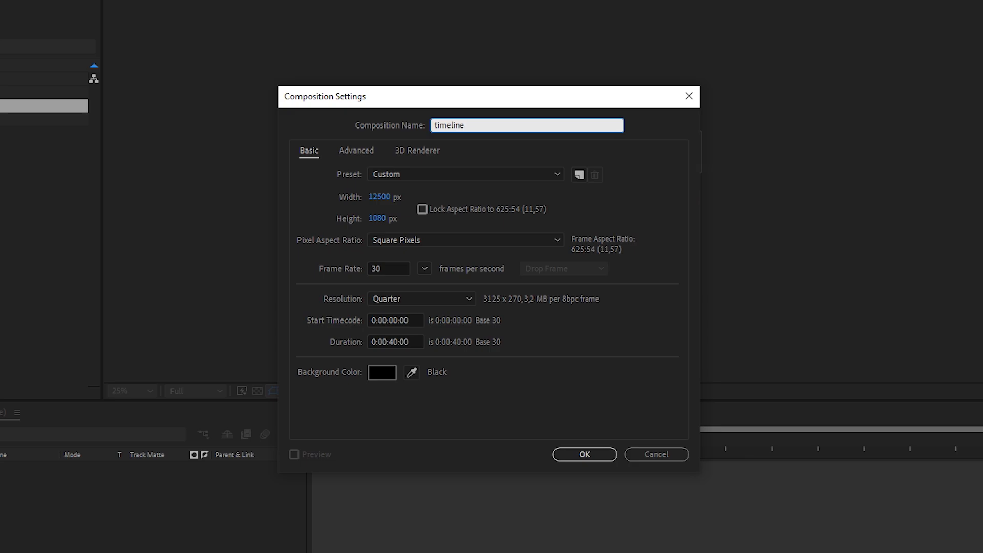
left_click(379, 197)
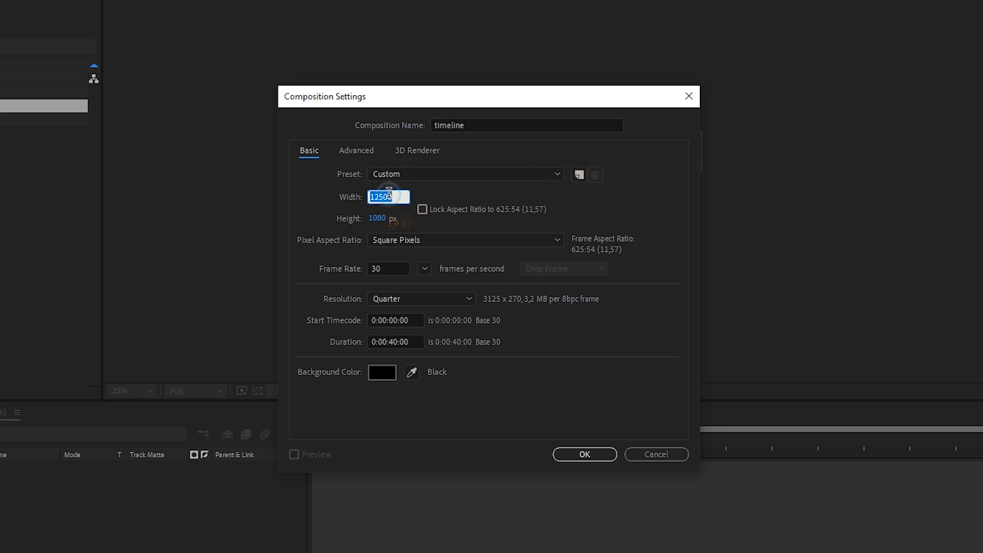
left_click(379, 218)
left_click(404, 266)
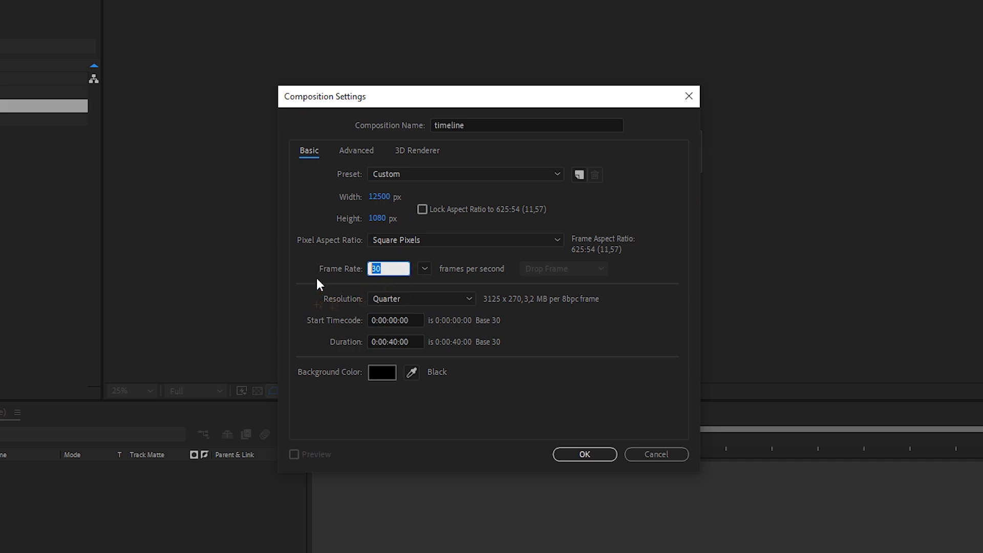
left_click(418, 341)
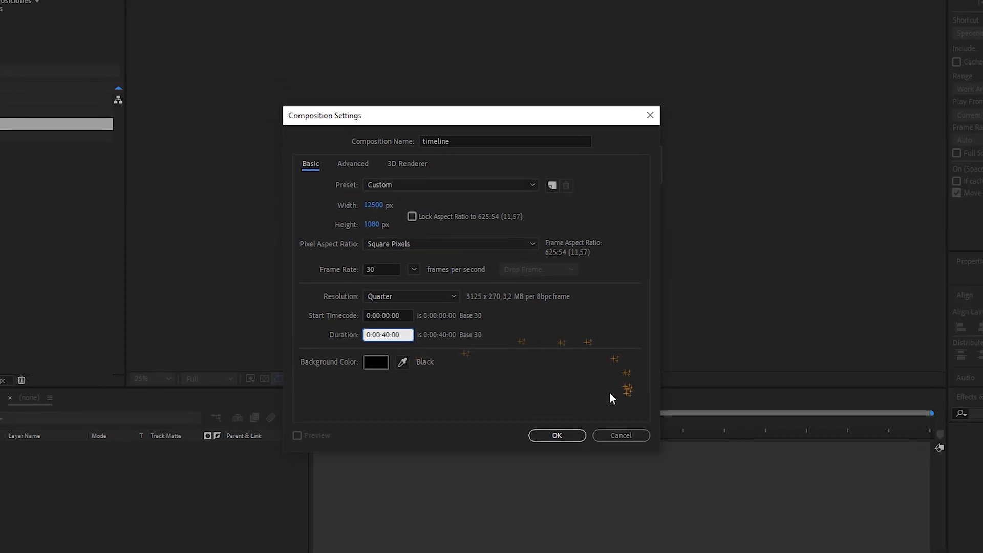
left_click(585, 454)
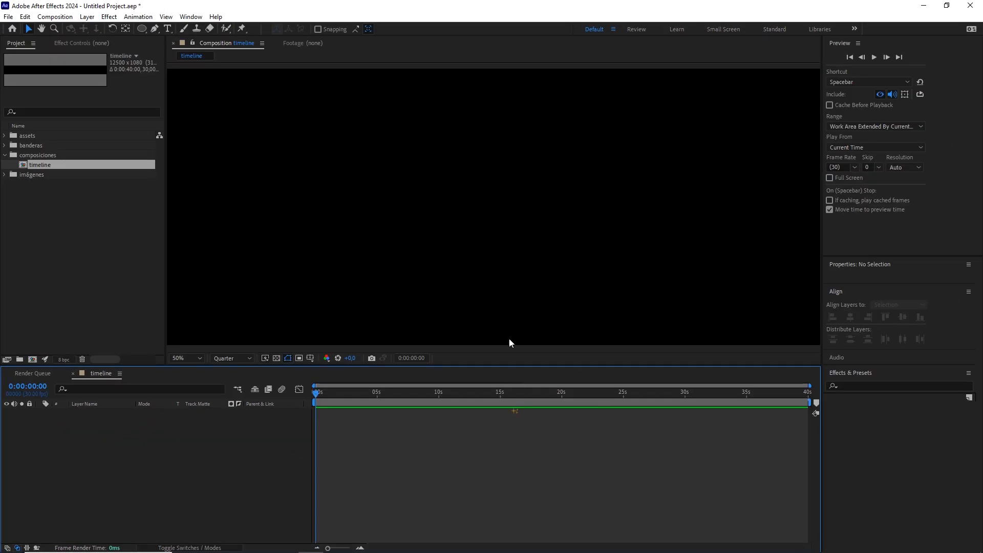
Add ref trazado.jpg from the assets folder to the timeline composition as a layer.
scroll(523, 276, "down", 6)
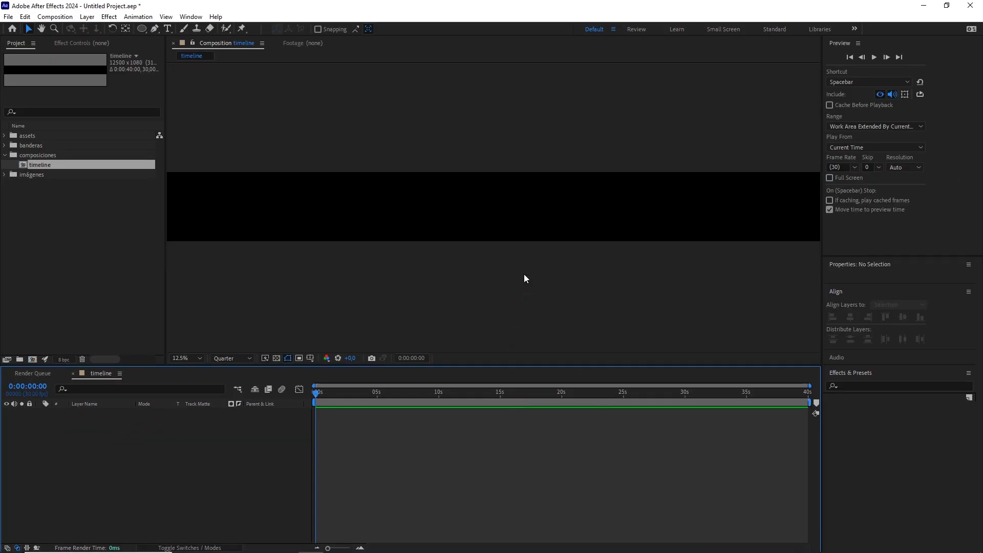
left_click(5, 135)
left_click(61, 147)
left_click_drag(61, 151, 139, 428)
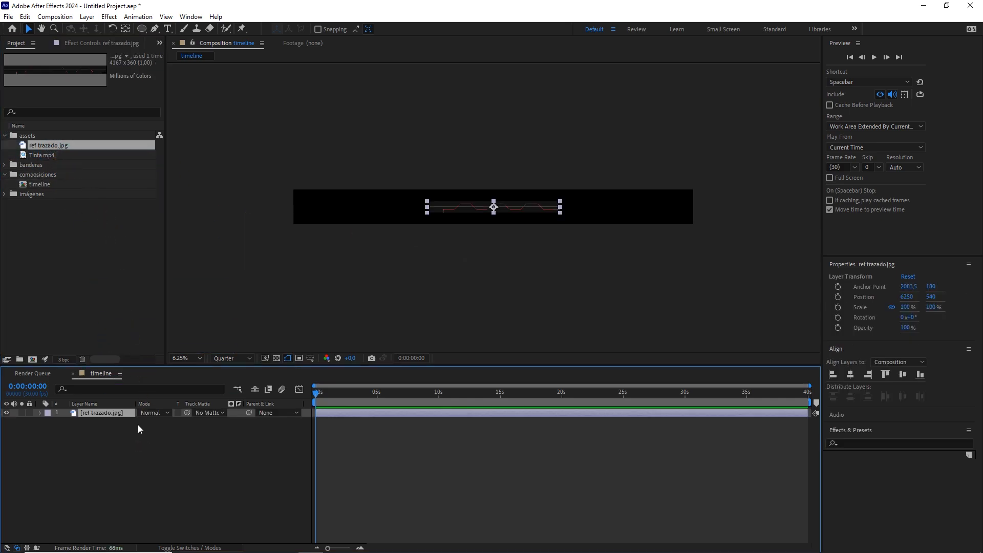
Scale the ref trazado.jpg layer to 300% so that it fills the composition.
key("s")
left_click_drag(169, 421, 246, 435)
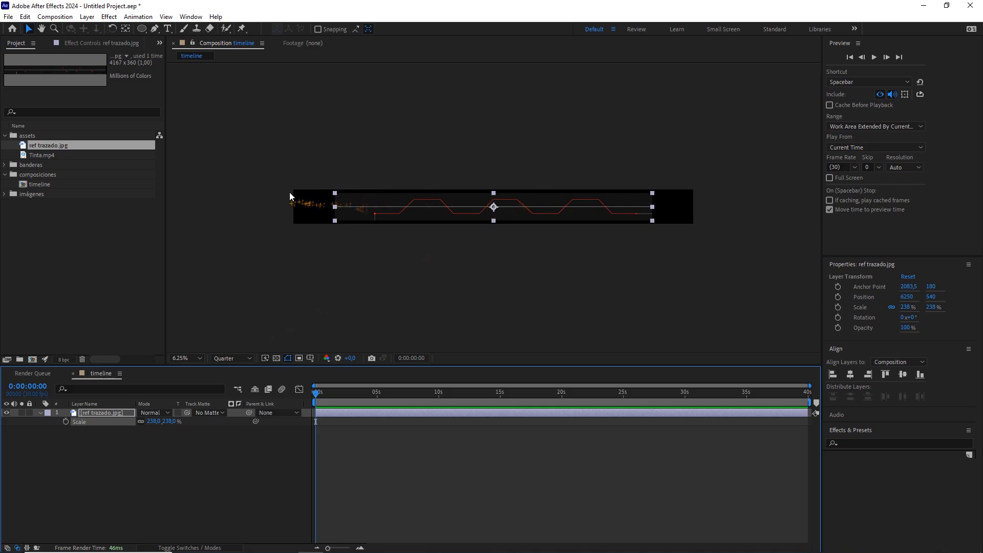
left_click(171, 421)
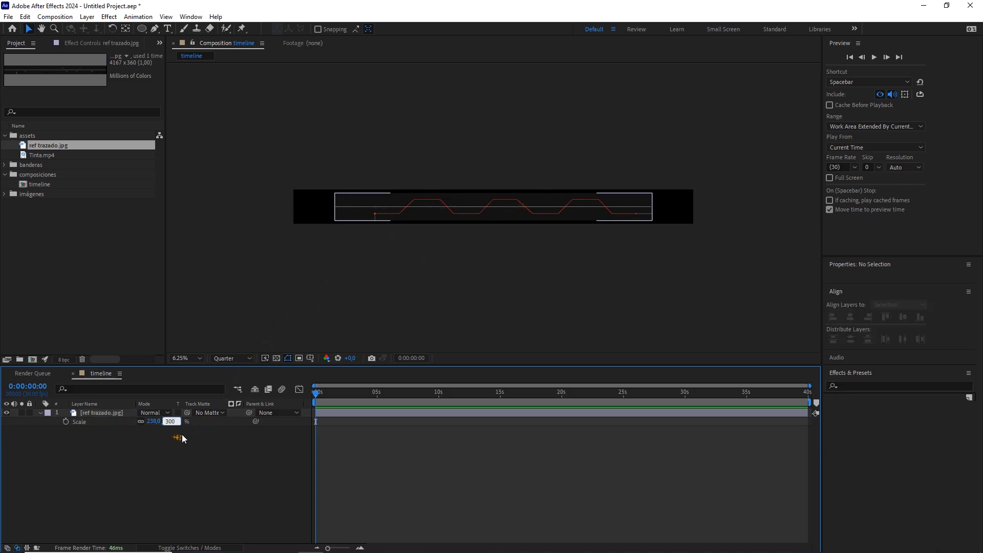
left_click(199, 469)
Display the proportional grid over the timeline composition.
scroll(385, 302, "up", 1)
left_click_drag(330, 274, 420, 272)
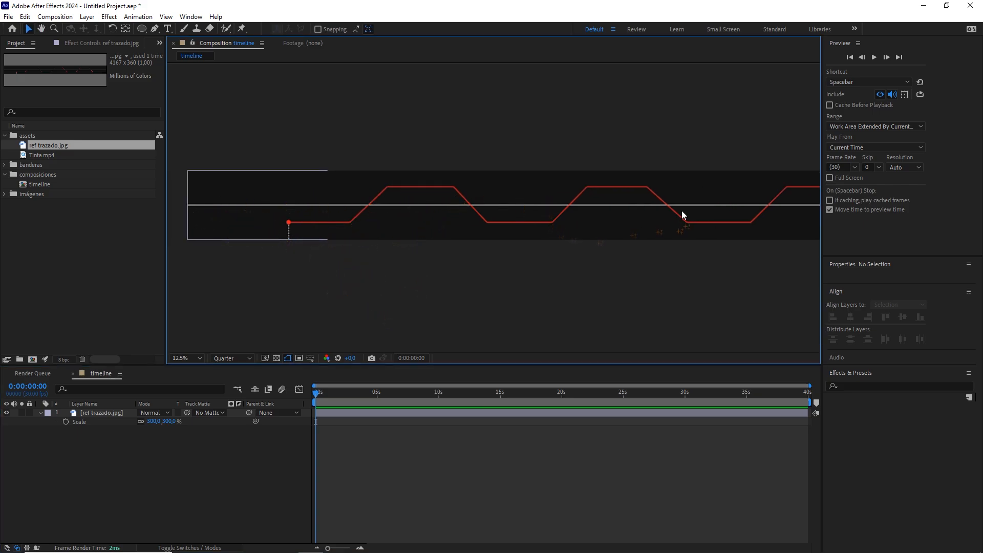
left_click(309, 358)
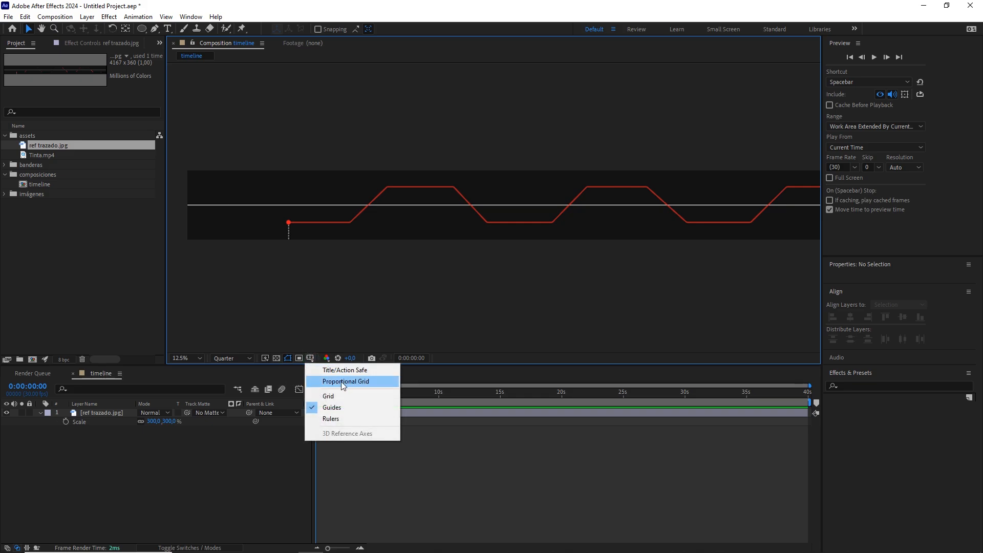
left_click(364, 383)
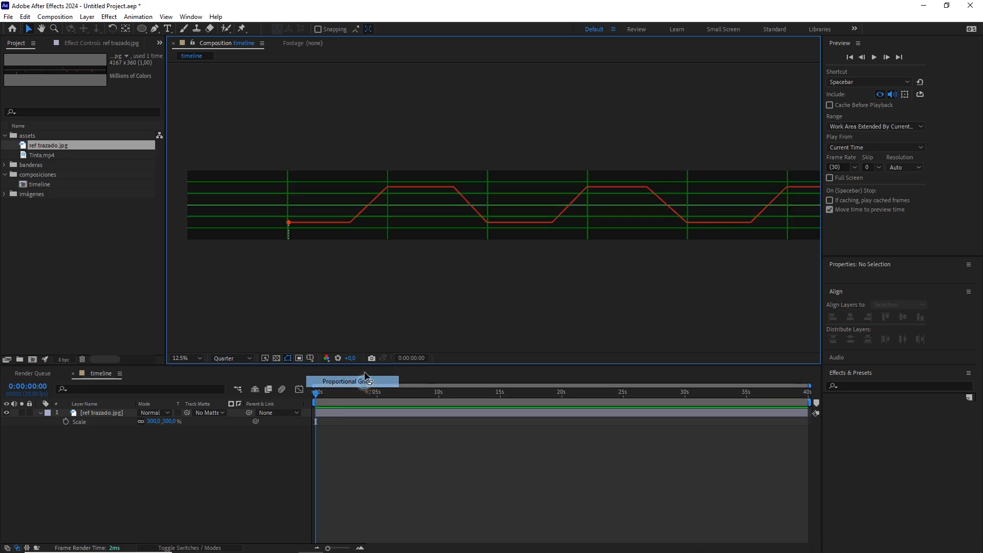
Check how the start of the reference path aligns with the grid and hide the ref trazado.jpg layer.
scroll(392, 266, "up", 1)
left_click_drag(325, 239, 592, 243)
left_click_drag(300, 237, 409, 239)
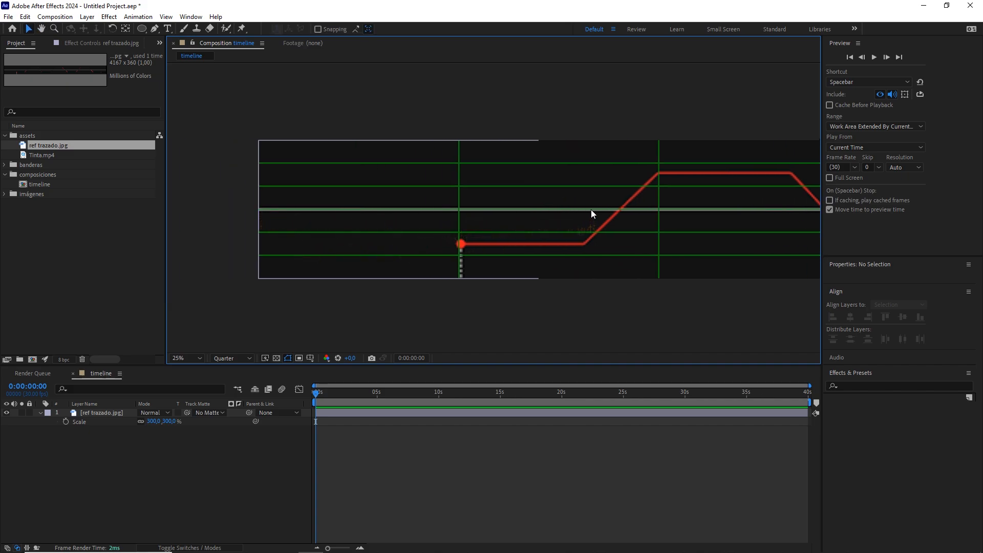
left_click(6, 413)
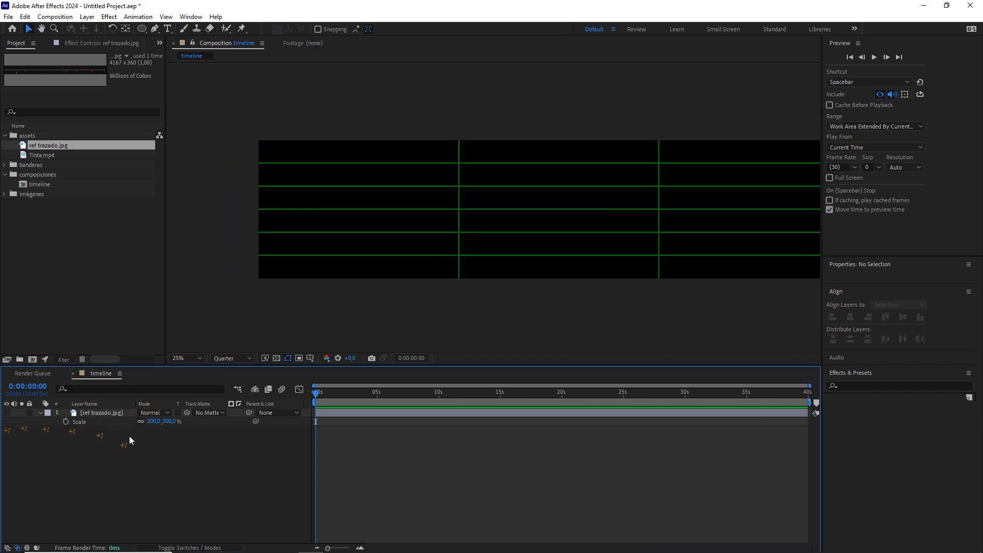
Draw a straight horizontal line with the Pen tool along the composition's central grid line, from its left edge to its right edge.
left_click(154, 29)
left_click(156, 31)
left_click(194, 31)
scroll(290, 177, "up", 2)
left_click_drag(266, 175, 399, 173)
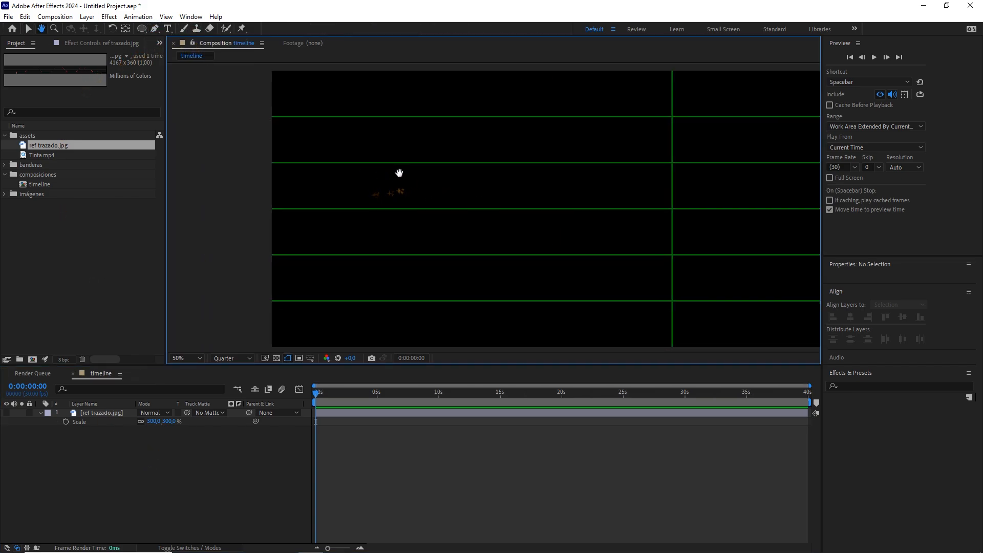
left_click(272, 209)
scroll(427, 225, "down", 2)
left_click_drag(655, 217, 330, 208)
left_click_drag(676, 205, 526, 209)
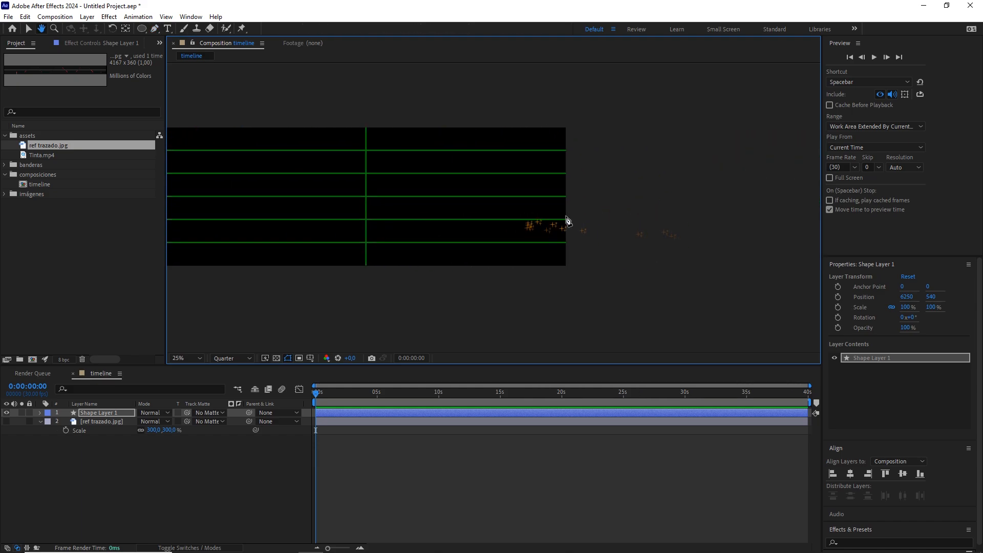
scroll(565, 221, "up", 2)
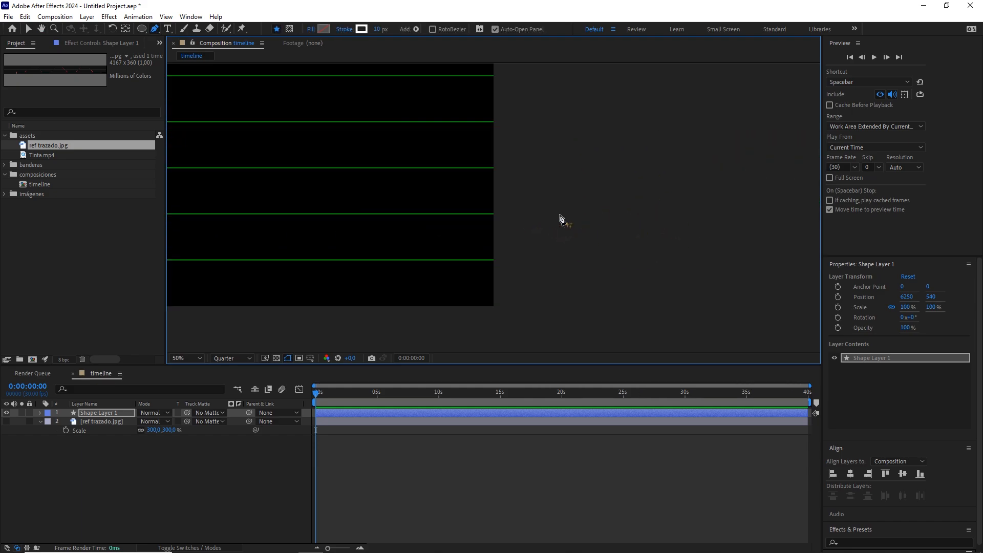
left_click(493, 167, "shift")
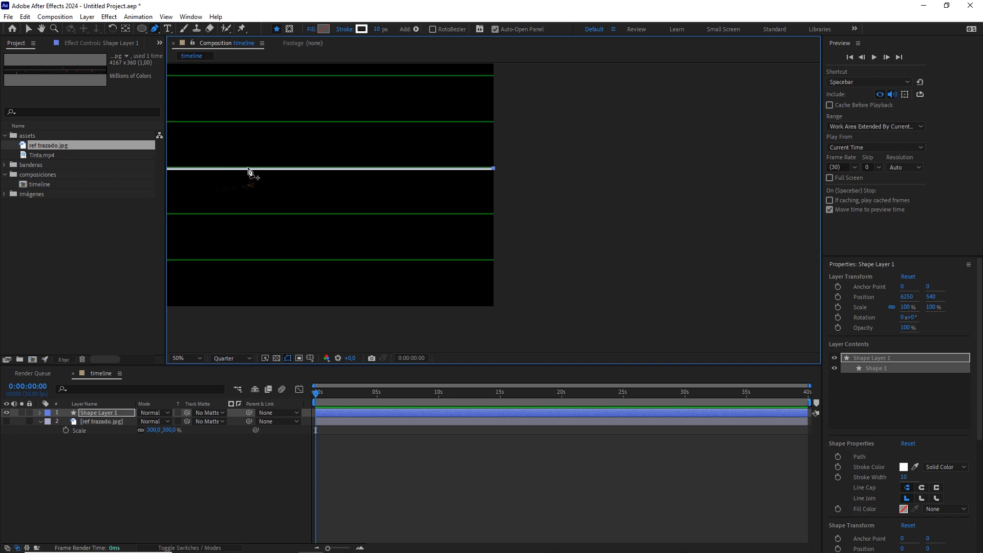
scroll(462, 161, "down", 3)
key("space")
left_click_drag(394, 189, 678, 169)
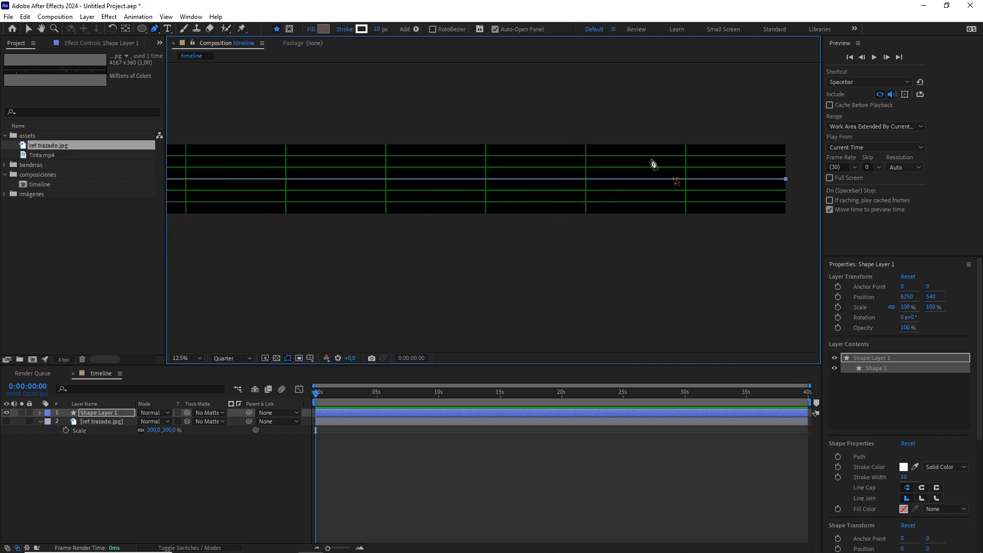
left_click(379, 30)
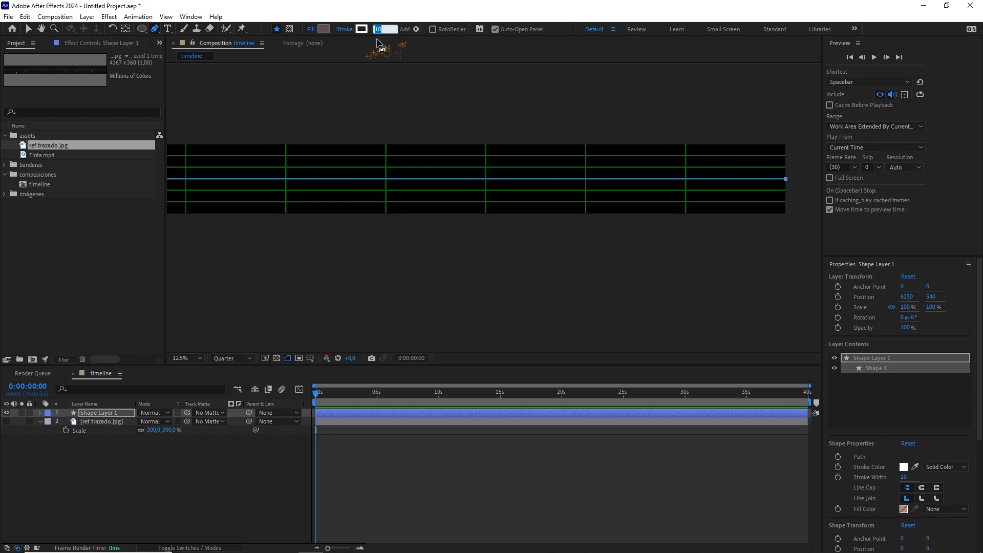
left_click(323, 29)
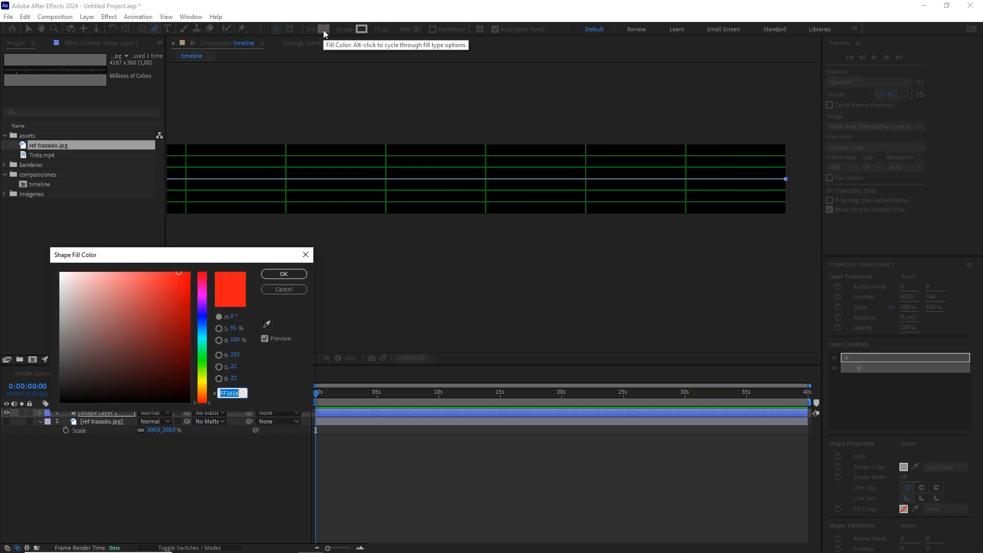
left_click(283, 289)
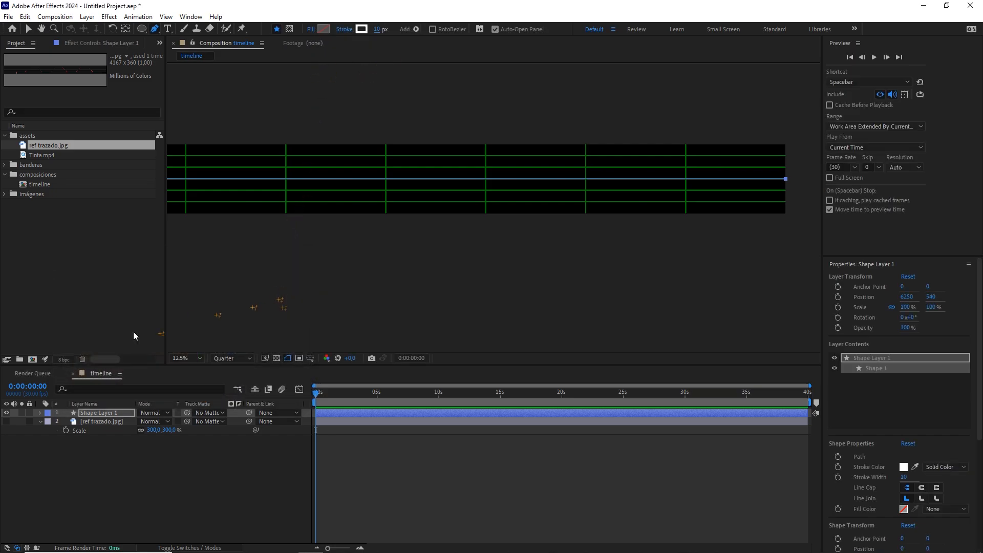
Rename the straight line's shape layer to línea recta and deselect it.
left_click(97, 416)
key("Return")
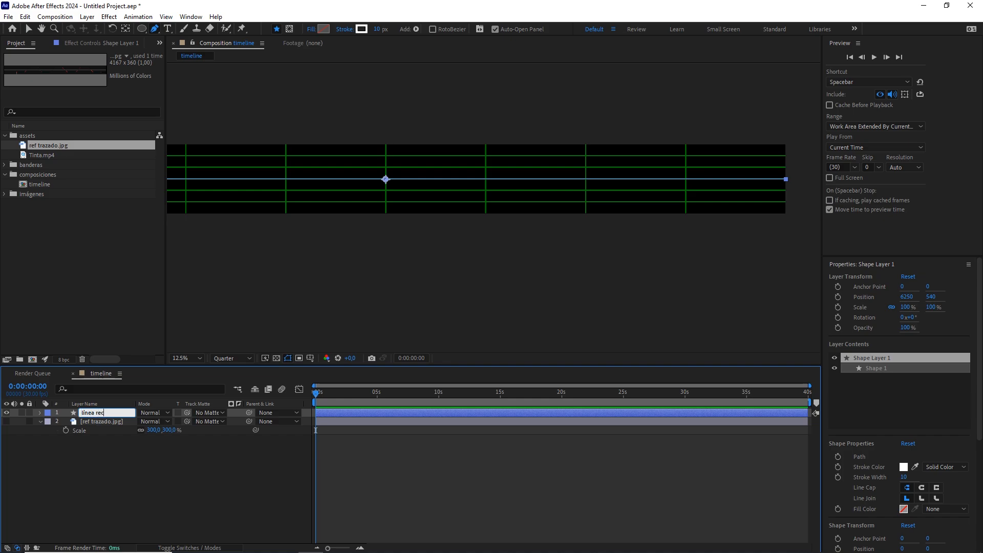
left_click(122, 463)
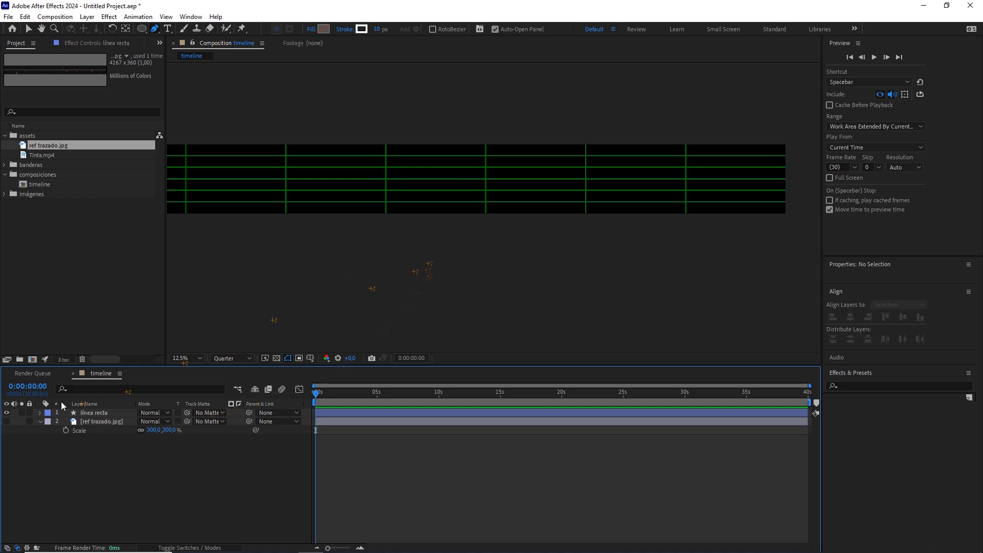
Show the ref trazado.jpg layer and draw the first horizontal segment of the red reference path with the Pen tool on a new shape layer.
left_click(7, 422)
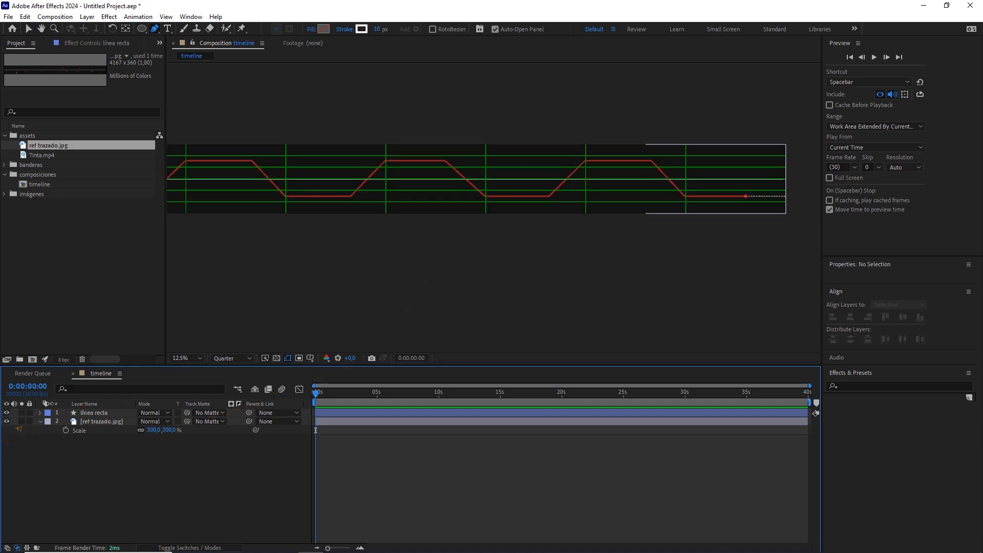
scroll(416, 260, "up", 1)
left_click_drag(340, 233, 596, 241)
mouse_move(338, 212)
left_mouse_down()
mouse_move(349, 214)
mouse_move(320, 213)
mouse_move(450, 213)
left_mouse_up()
key("g")
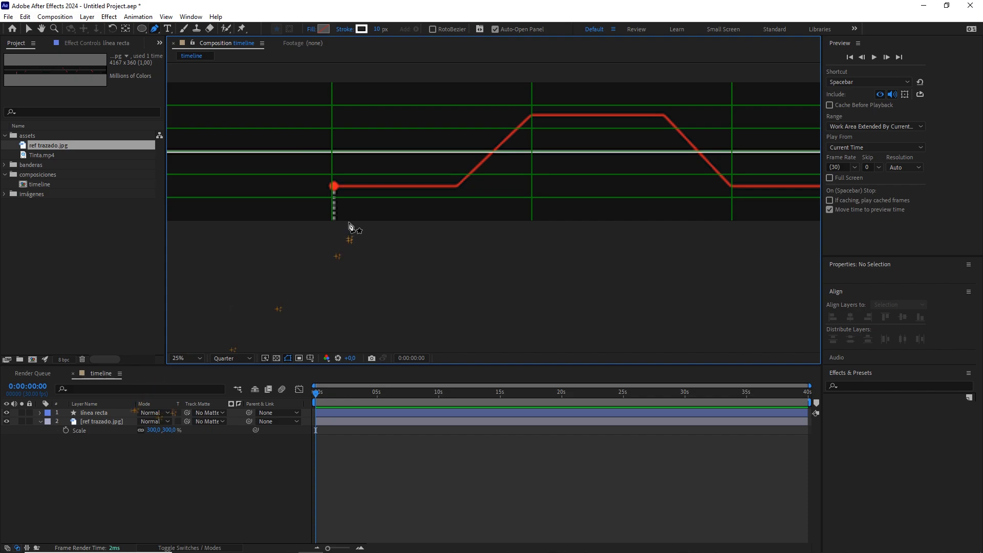
scroll(351, 228, "up", 1)
left_click_drag(279, 195, 445, 204)
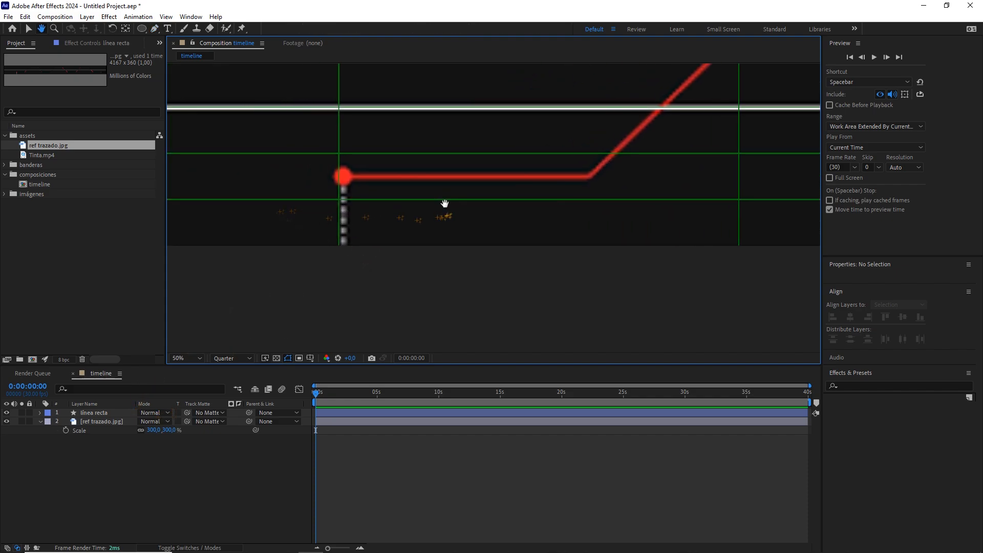
left_click(338, 176)
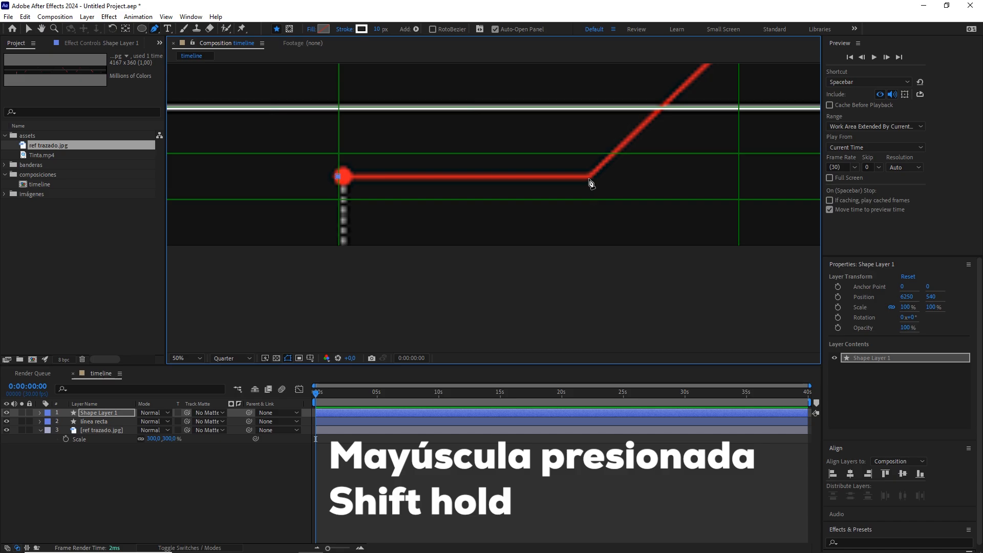
left_click(588, 177, "shift")
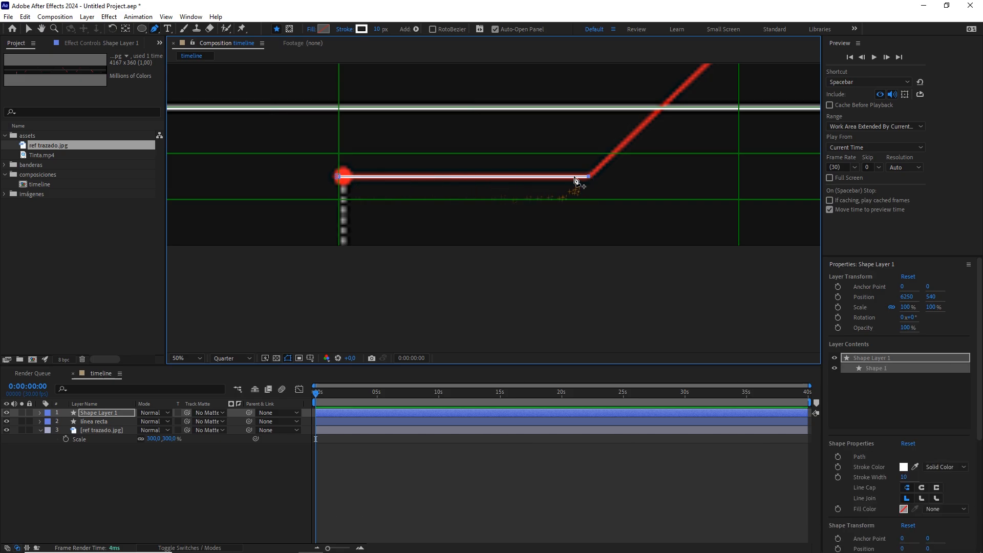
Trace the rest of the red reference path with straight Pen segments, placing a point at every corner up to the red end dot.
left_click_drag(709, 126, 455, 239)
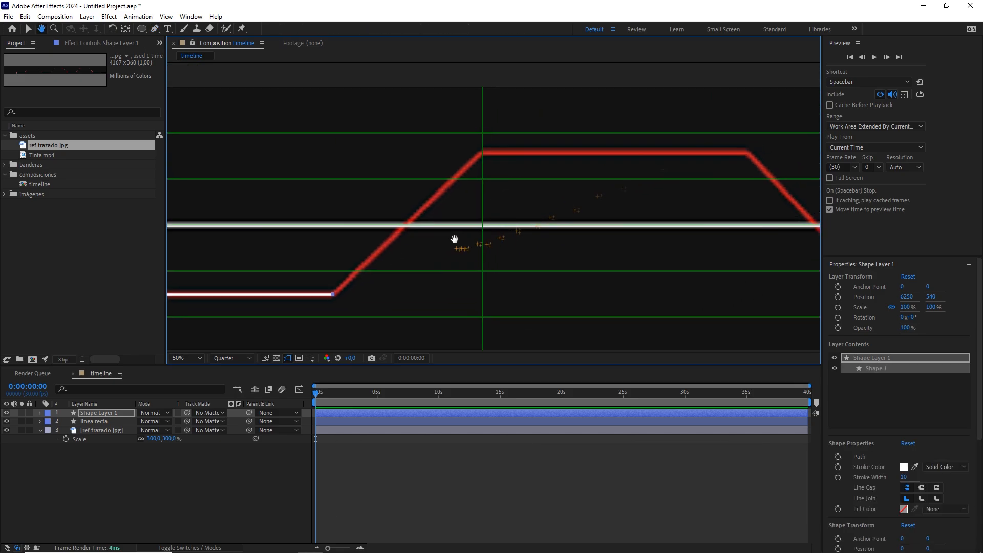
left_click(483, 153)
left_click_drag(693, 158, 487, 160)
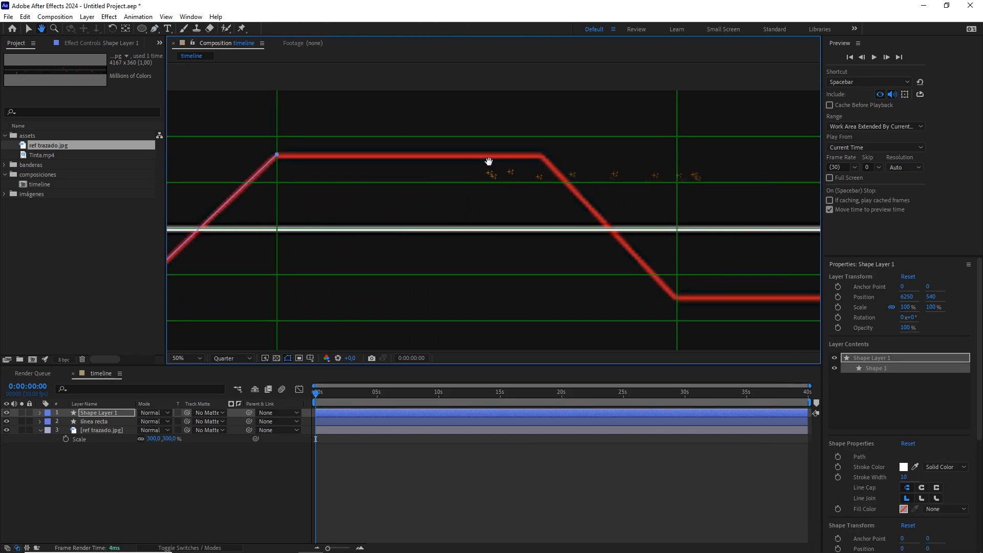
left_click(541, 156)
left_click_drag(614, 233, 494, 189)
left_click(548, 245)
left_click_drag(793, 248, 540, 248)
left_click(557, 242)
left_click_drag(628, 159, 515, 217)
left_click(583, 156)
left_click_drag(671, 157, 335, 181)
left_click(487, 180)
left_click_drag(588, 246, 524, 149)
left_click(586, 225)
left_click_drag(699, 207, 431, 219)
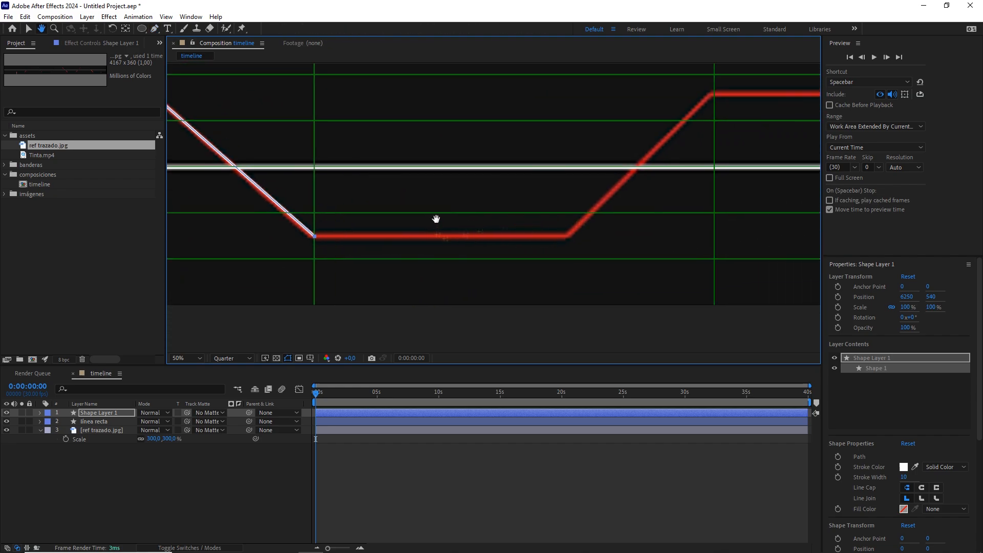
left_click(566, 236)
left_click_drag(710, 121, 566, 169)
left_click(568, 141)
left_click_drag(734, 162, 477, 171)
left_click(574, 149)
left_click_drag(654, 181, 510, 165)
left_click(564, 274)
left_click_drag(688, 253, 444, 219)
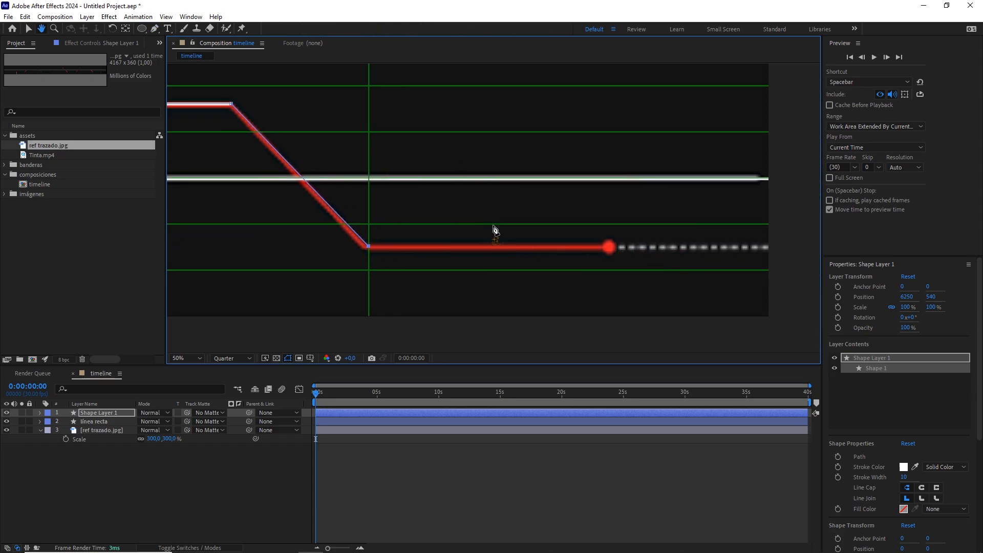
left_click(609, 247)
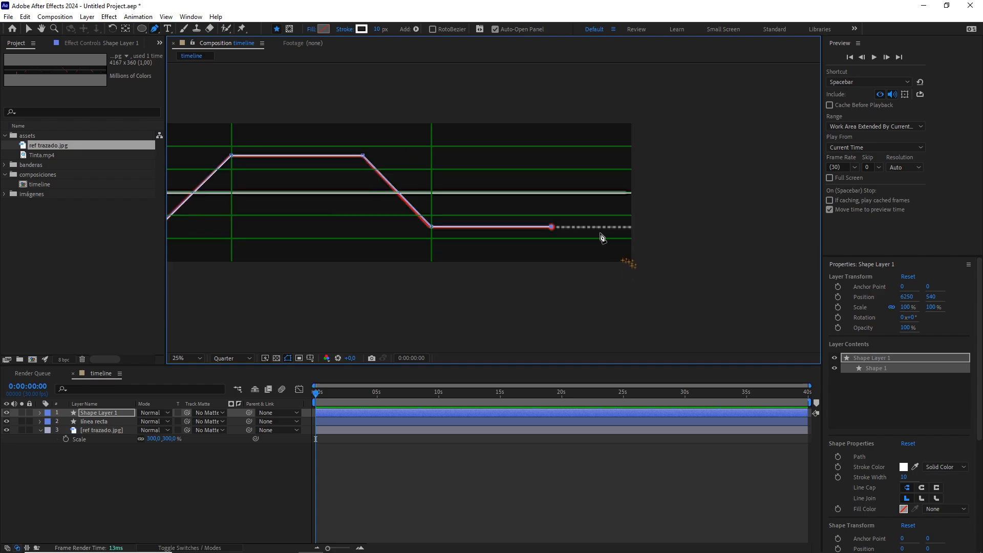
Set the traced path's stroke color to red, FF2323.
scroll(616, 246, "down", 2)
left_click(361, 28)
left_click(187, 283)
left_click_drag(187, 283, 172, 265)
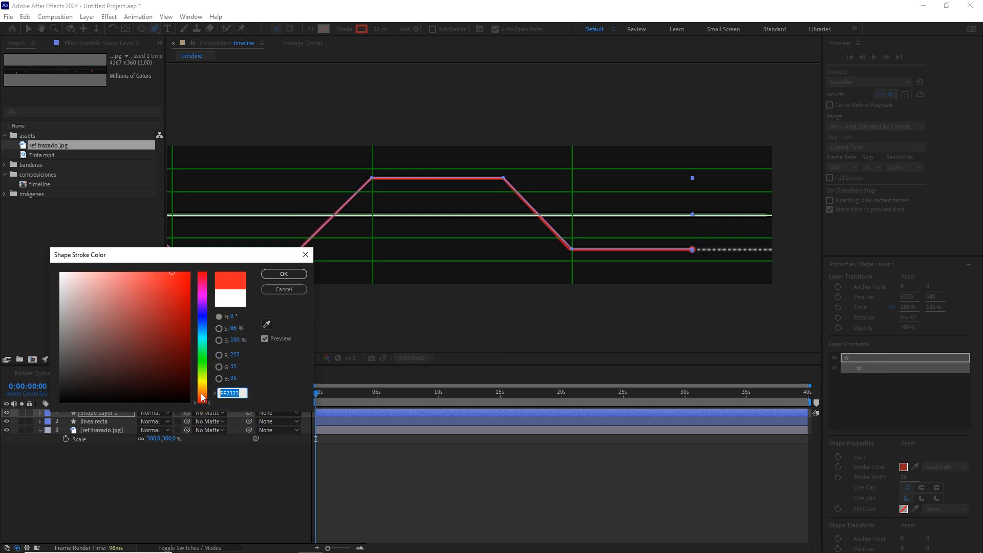
left_click(283, 274)
Hide the ref trazado.jpg layer and turn off the proportional grid.
scroll(369, 259, "down", 1)
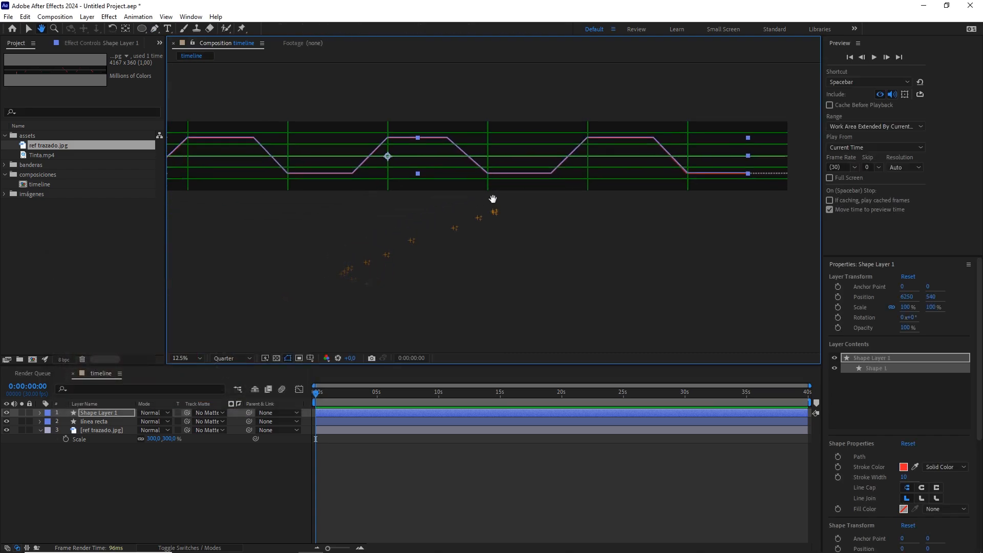
left_click(6, 429)
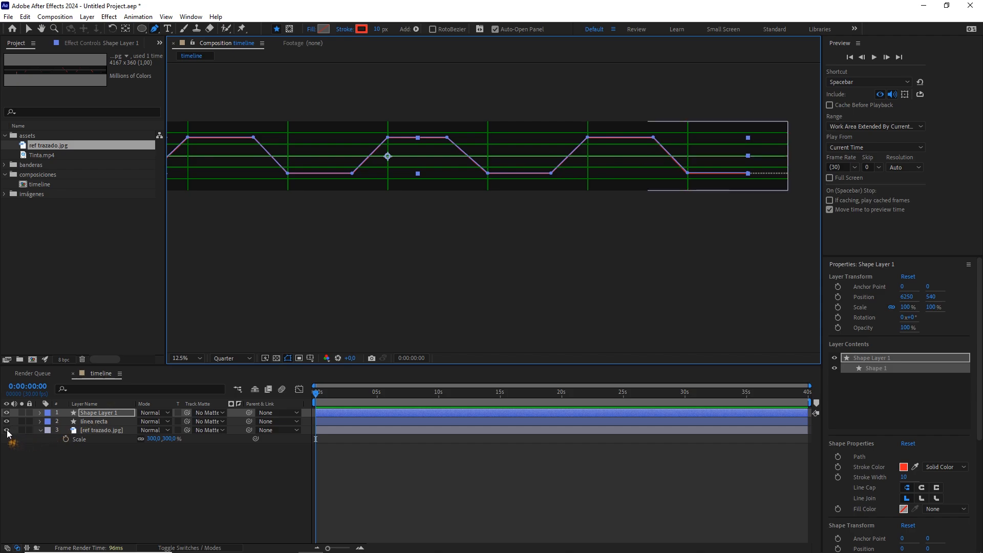
left_click(309, 358)
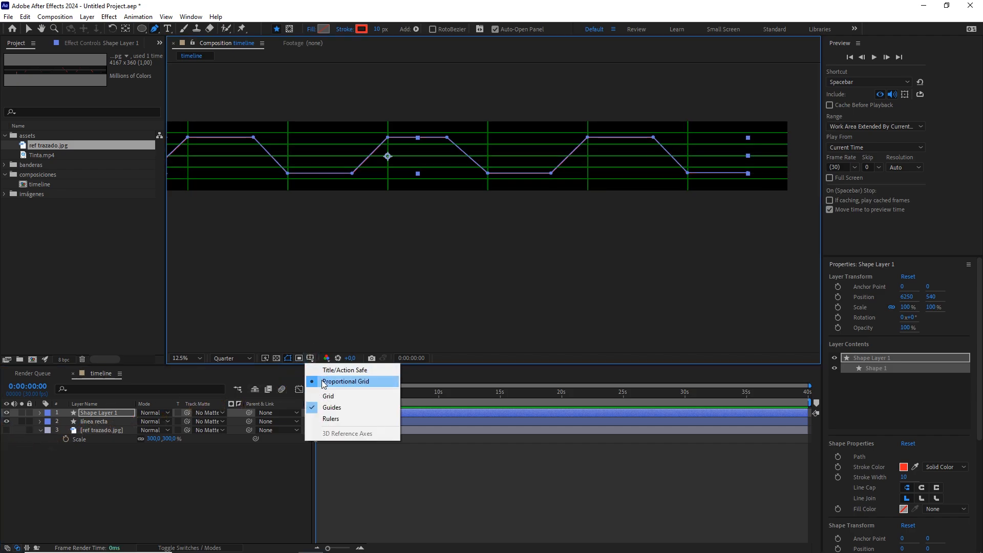
left_click(338, 379)
Rename the traced path's shape layer to zig zag and give it a Red label.
key("Return")
type("zig zag")
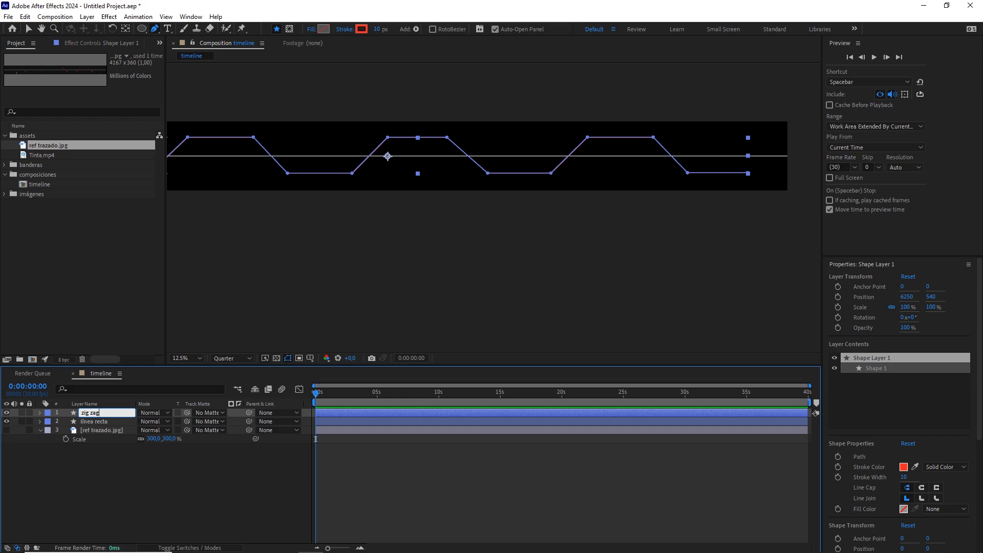
left_click(47, 413)
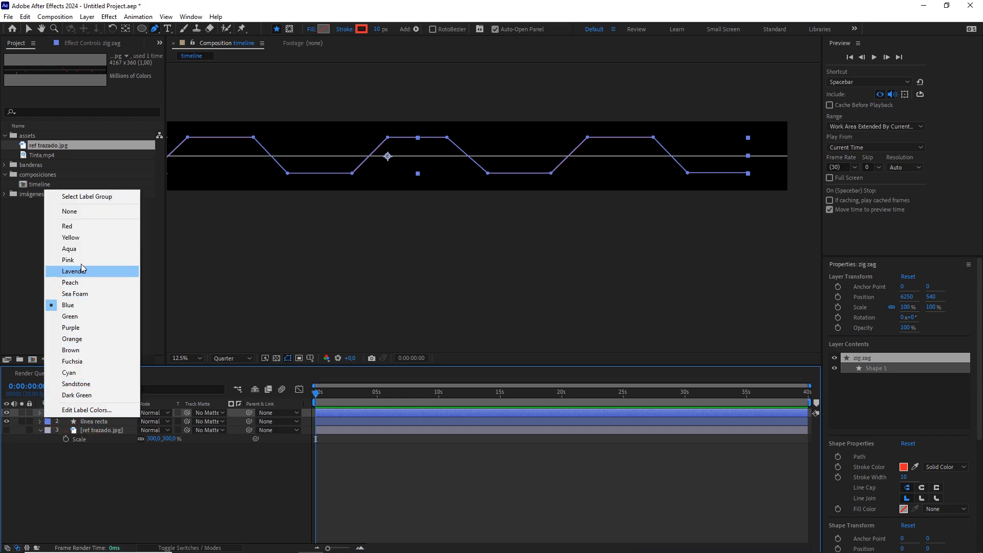
left_click(89, 229)
left_click(132, 479)
Add Trim Paths to the línea recta layer and set its stroke width to 102 px.
scroll(378, 267, "down", 1)
left_click_drag(364, 260, 416, 251)
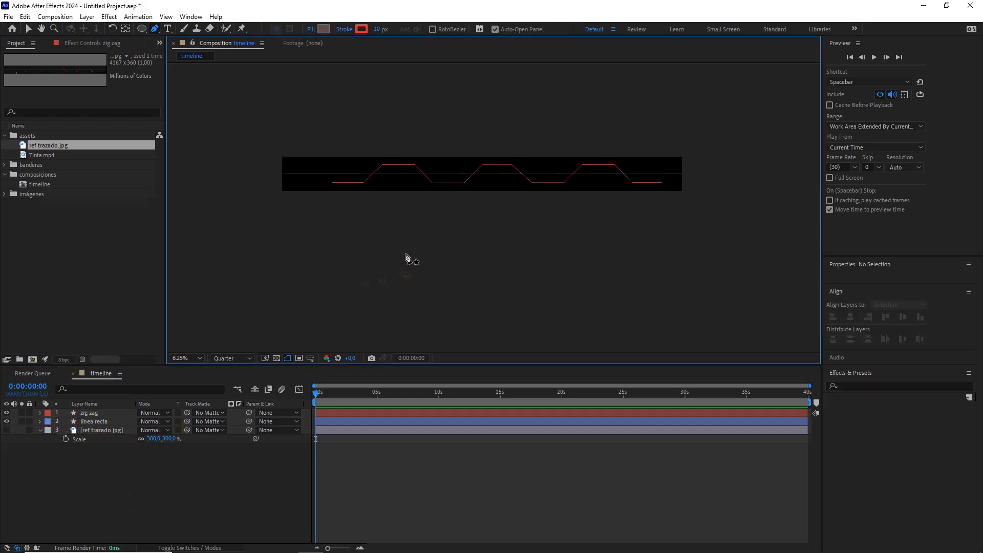
left_click(40, 413)
left_click(94, 438)
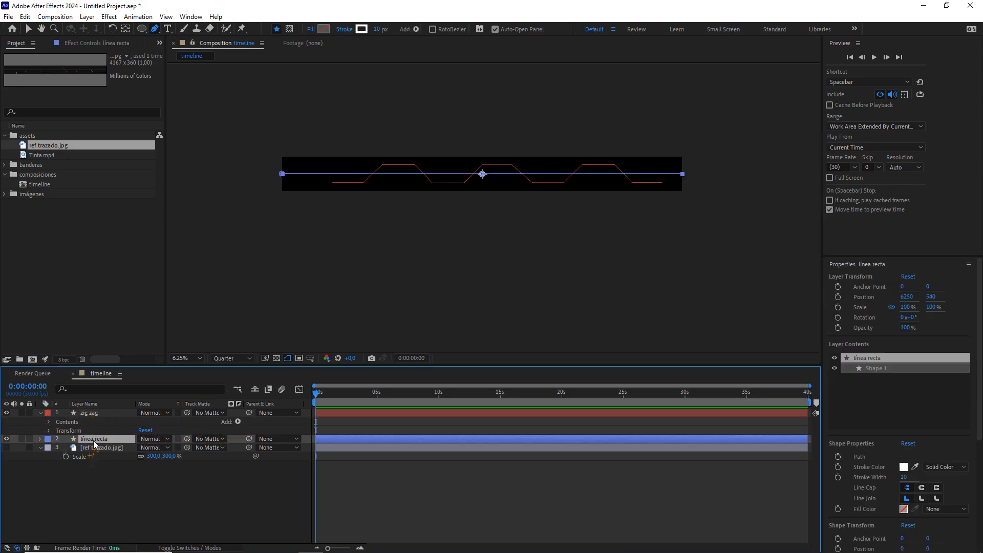
left_click(41, 439)
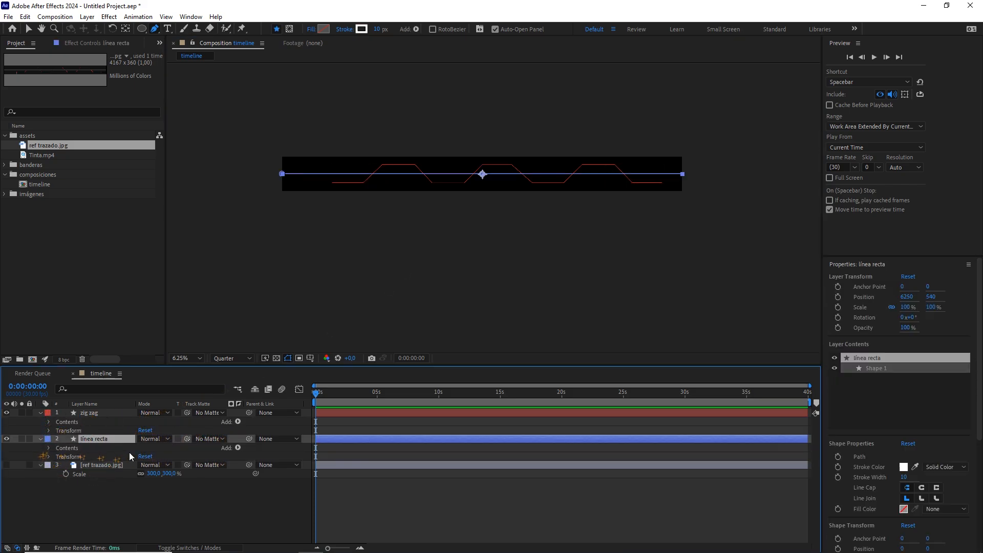
left_click(238, 448)
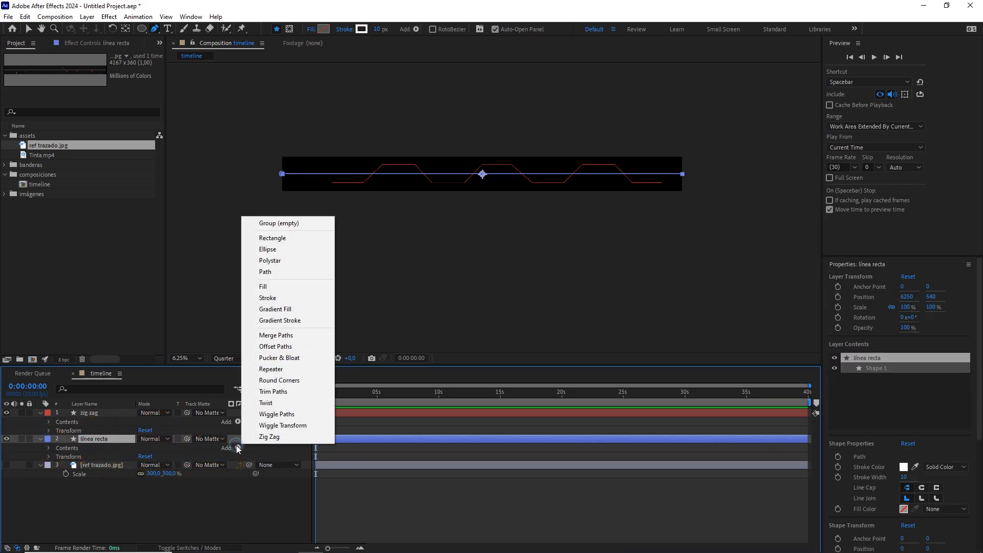
left_click(296, 392)
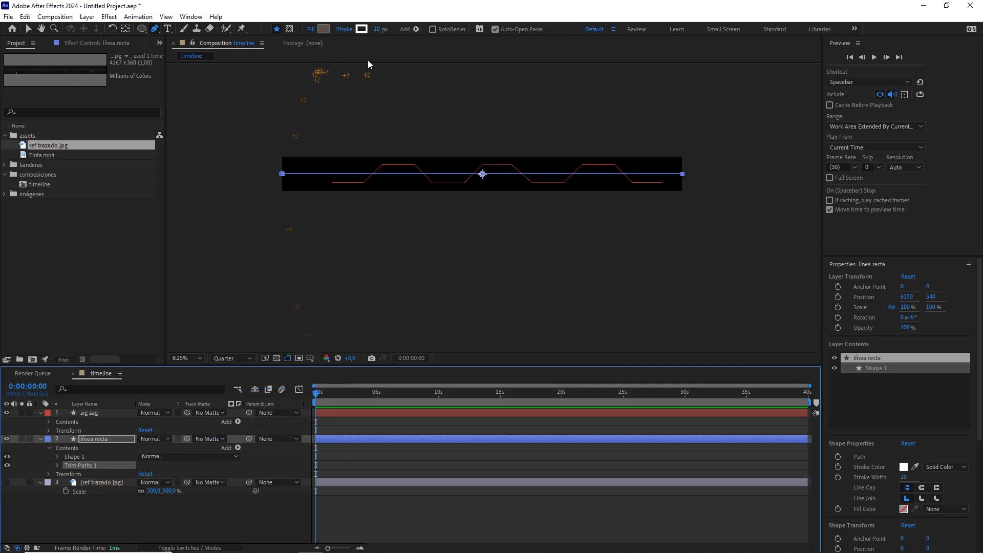
left_click_drag(378, 30, 430, 31)
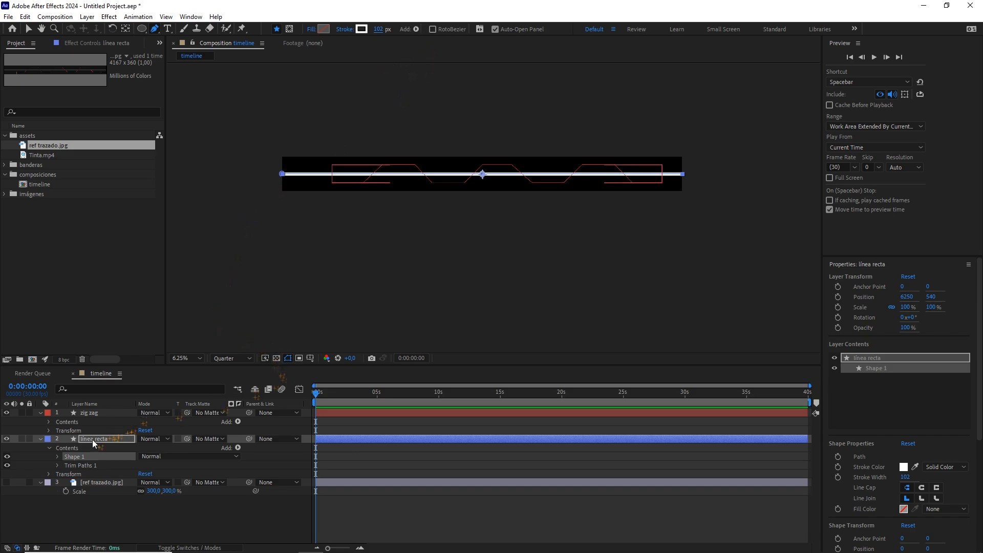
Set the Trim Paths End value of línea recta to 0% and keyframe it at the start of the timeline.
left_click(58, 464)
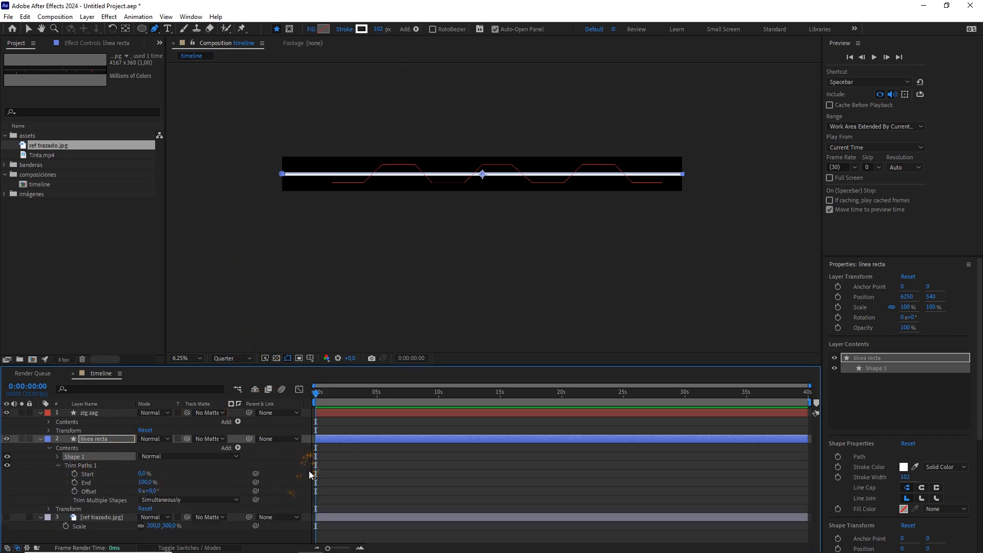
left_click_drag(146, 481, 77, 485)
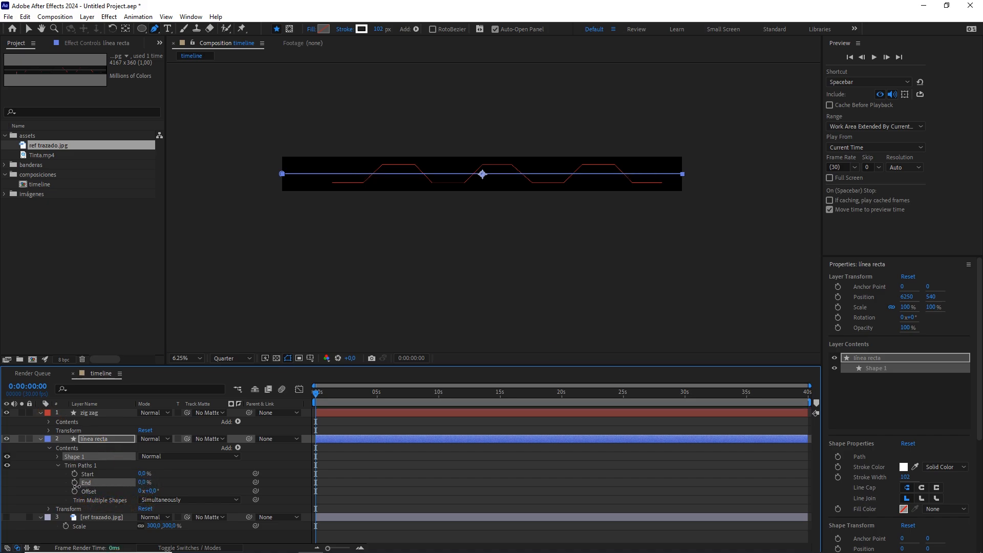
left_click(75, 482)
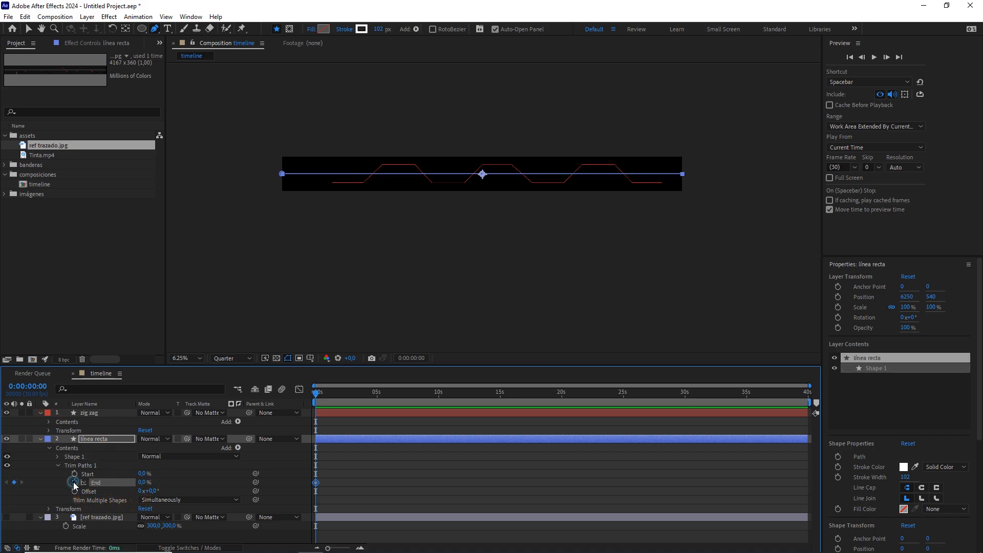
Keyframe the línea recta layer's Trim Paths End at 100% at 10 seconds and set its stroke width to 10 px.
left_click_drag(332, 394, 438, 408)
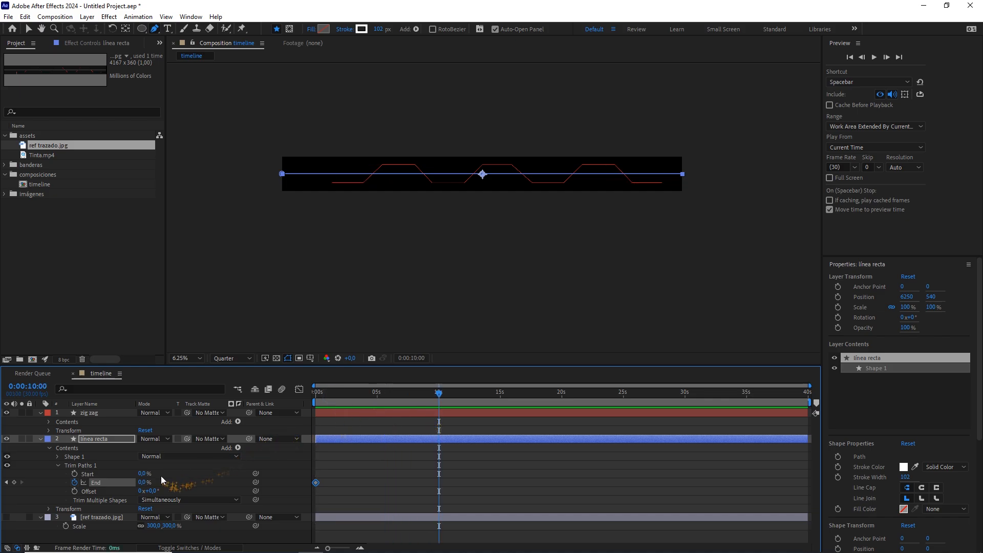
mouse_move(144, 482)
left_mouse_down()
mouse_move(333, 490)
mouse_move(439, 413)
mouse_move(355, 392)
mouse_move(347, 397)
mouse_move(377, 398)
mouse_move(276, 406)
mouse_move(404, 395)
left_mouse_up()
left_click(379, 29)
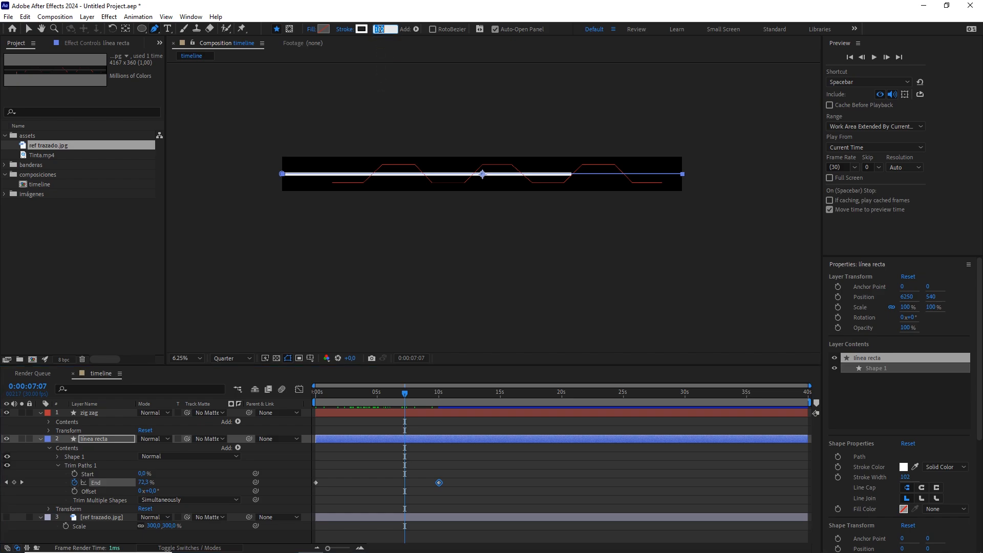
type("10")
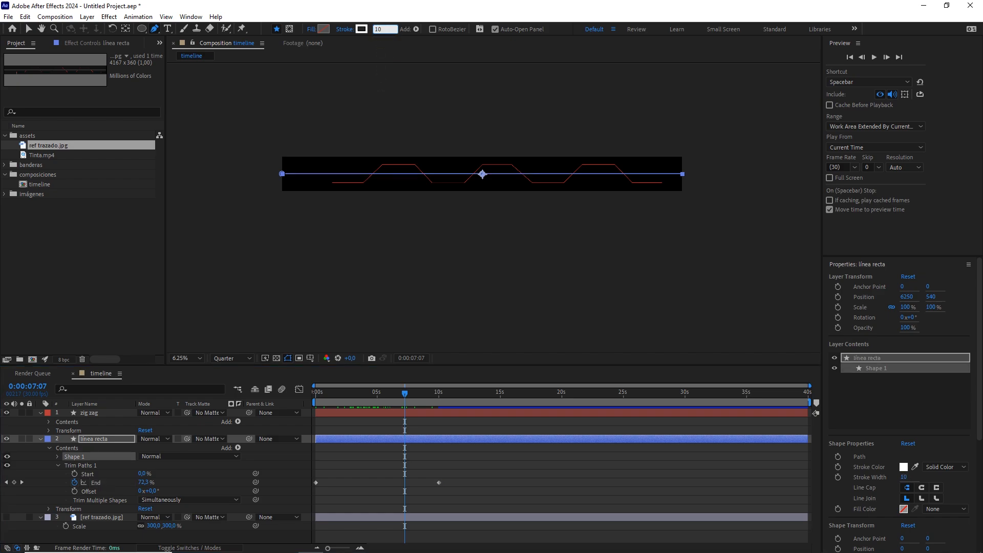
left_click(465, 454)
left_click_drag(494, 457, 311, 489)
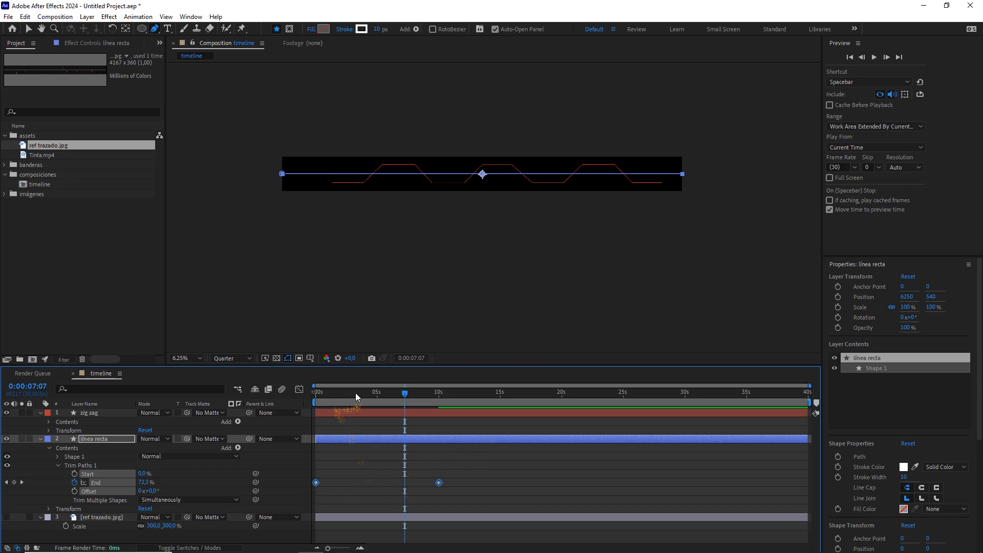
Add Trim Paths to the zig zag layer and keyframe its End value at 0% at 0:00:00:18.
left_click(109, 413)
left_click_drag(335, 397, 323, 404)
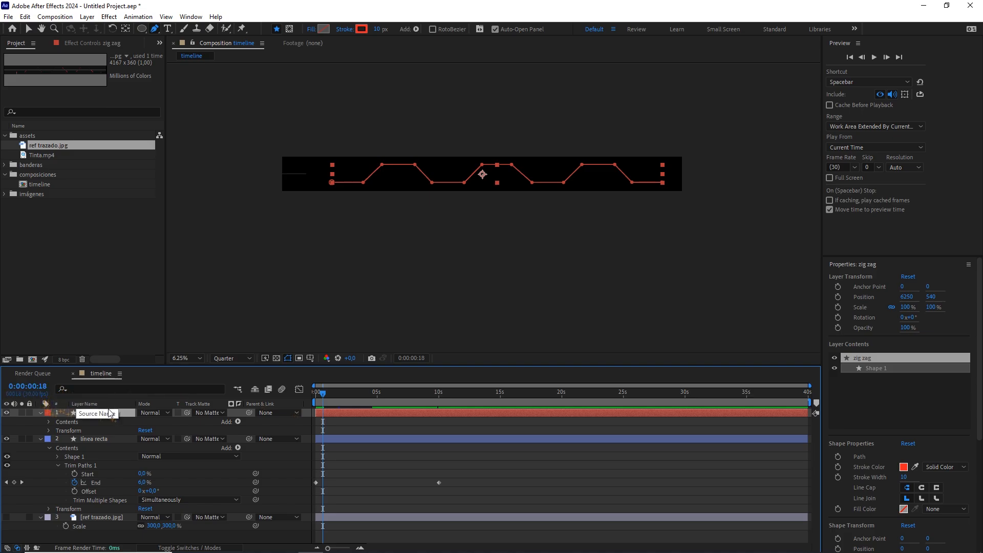
left_click(238, 421)
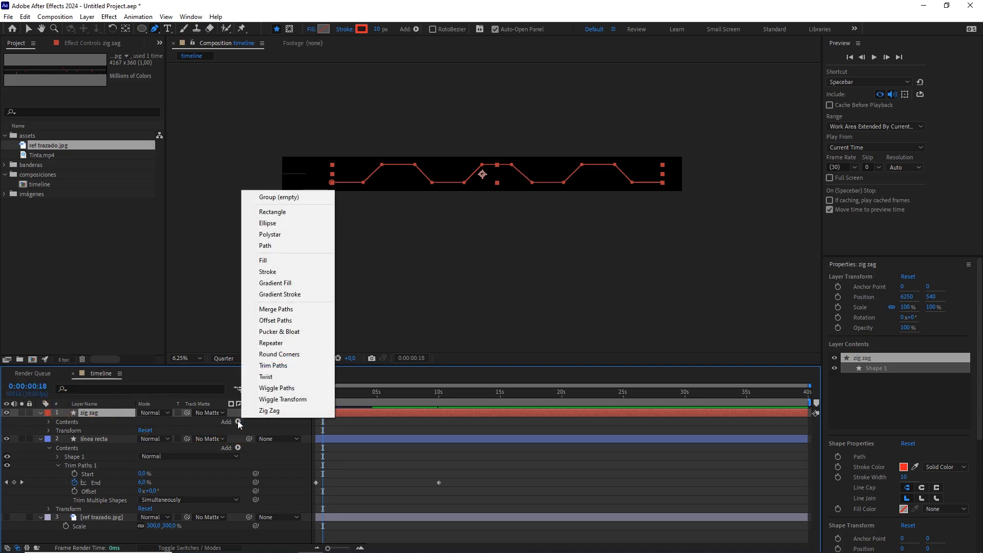
left_click(281, 367)
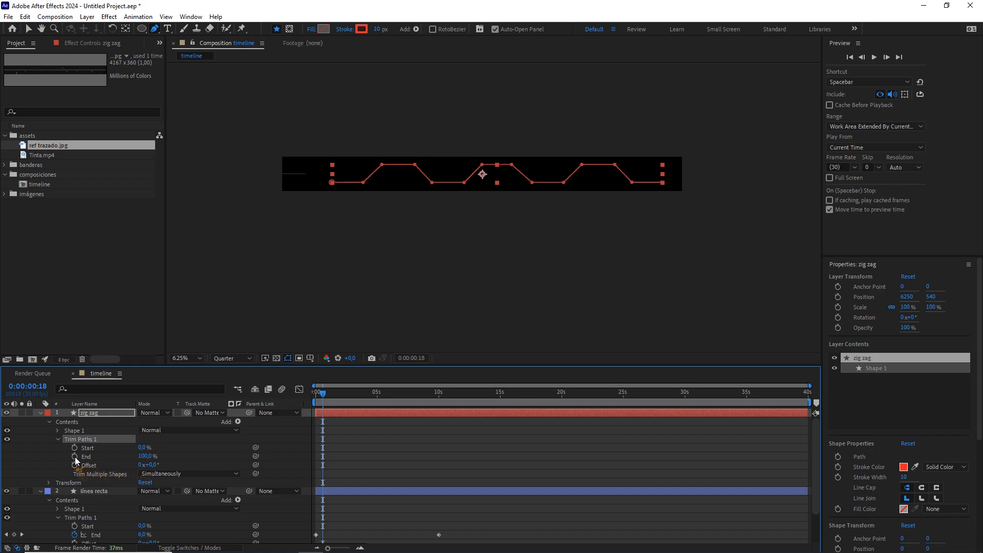
left_click(75, 456)
left_click_drag(145, 456, 41, 459)
Keyframe the zig zag layer's Trim Paths End at 100% at 35 seconds and scrub back through the animation.
left_click_drag(394, 404, 748, 428)
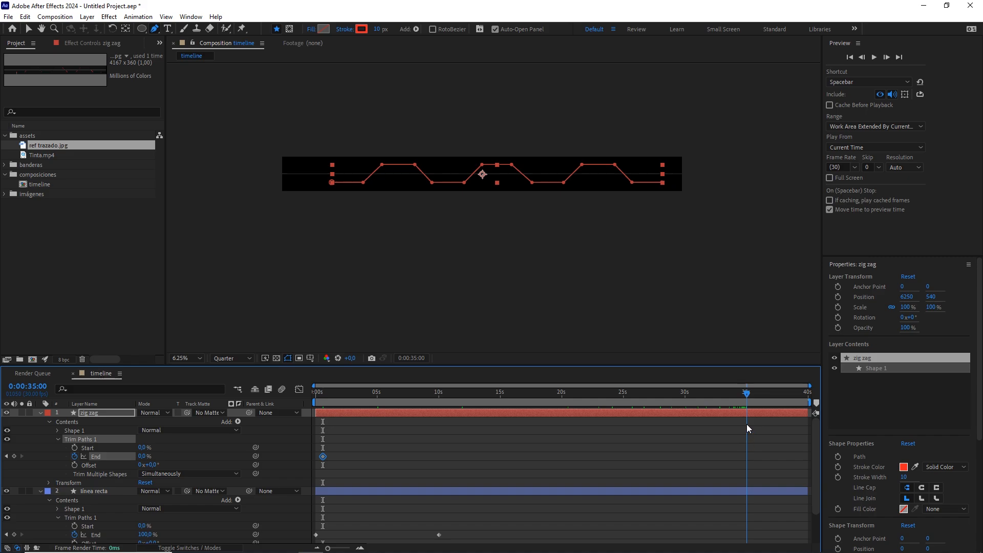
left_click(39, 385)
left_click_drag(145, 456, 312, 456)
left_click(521, 439)
left_click_drag(739, 393, 454, 398)
Collapse the properties of the zig zag and línea recta layers and move the current time to 0:00:38:05.
key("period")
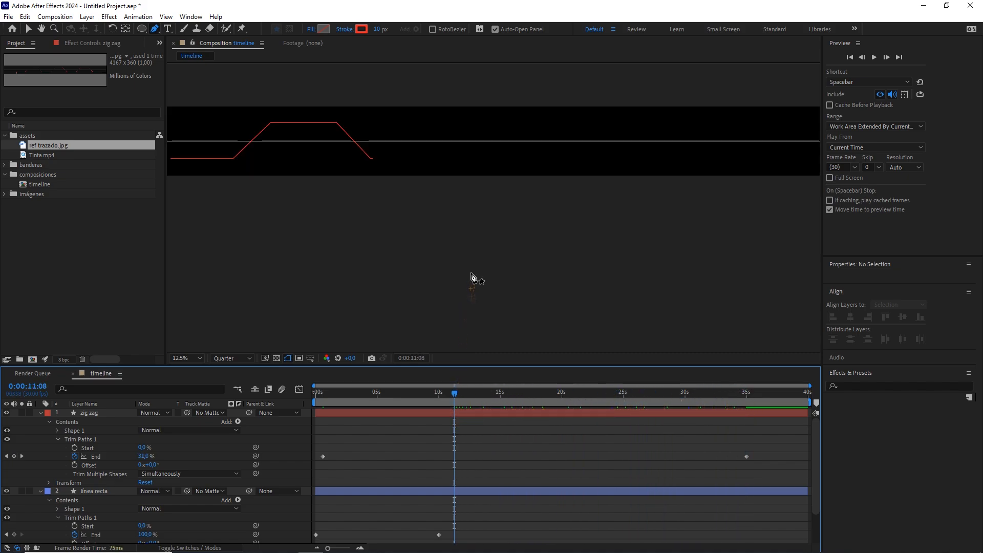
left_click_drag(381, 225, 449, 258)
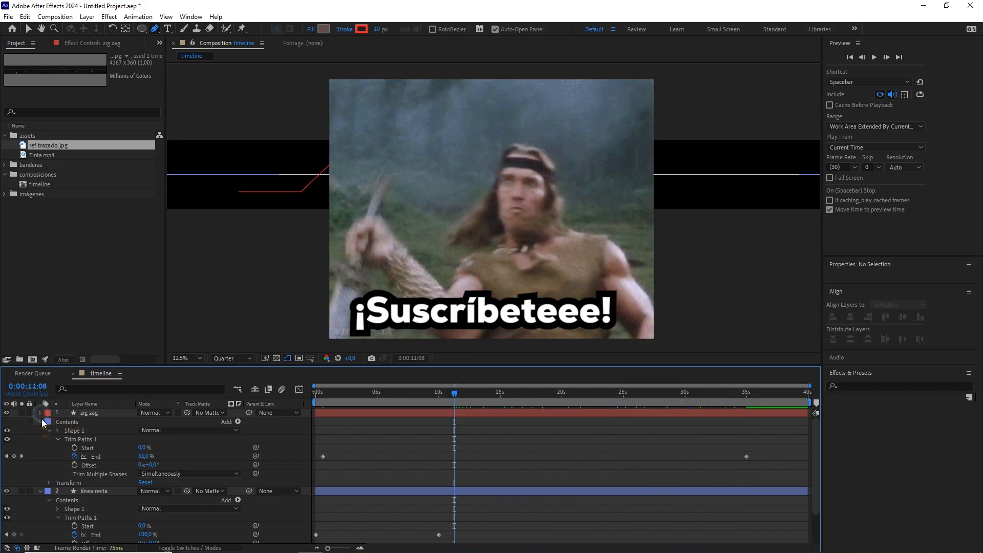
left_click(40, 413)
left_click(41, 421)
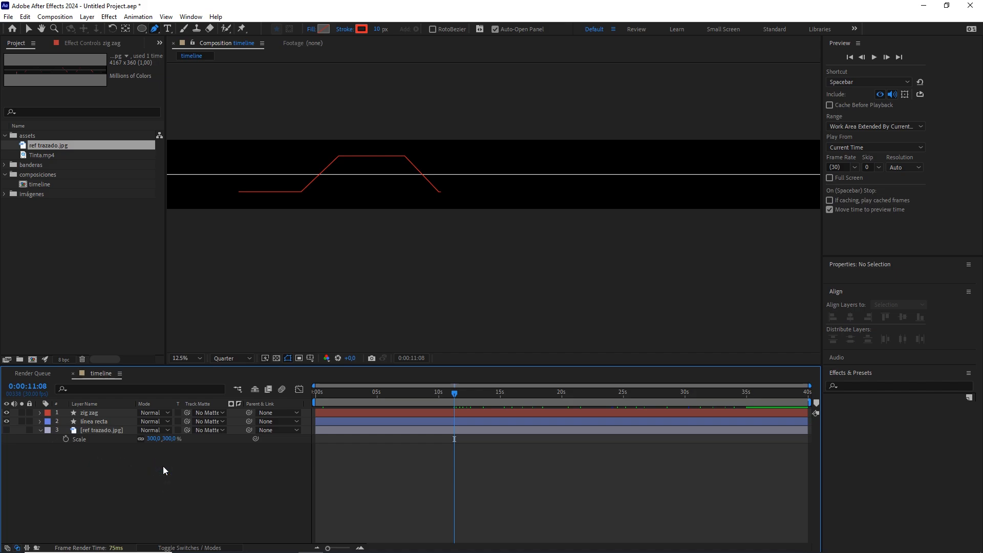
left_click_drag(480, 394, 785, 414)
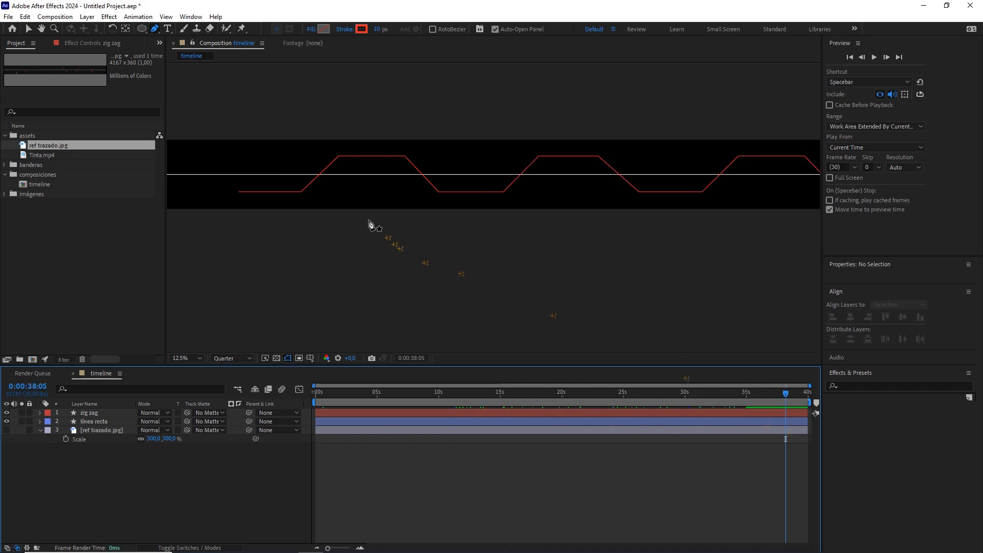
Draw a circle of about 42 px on a new shape layer with the Ellipse tool, centred on the zigzag line's starting point.
key("h")
left_click_drag(321, 209, 530, 238)
key("g")
scroll(520, 253, "up", 4)
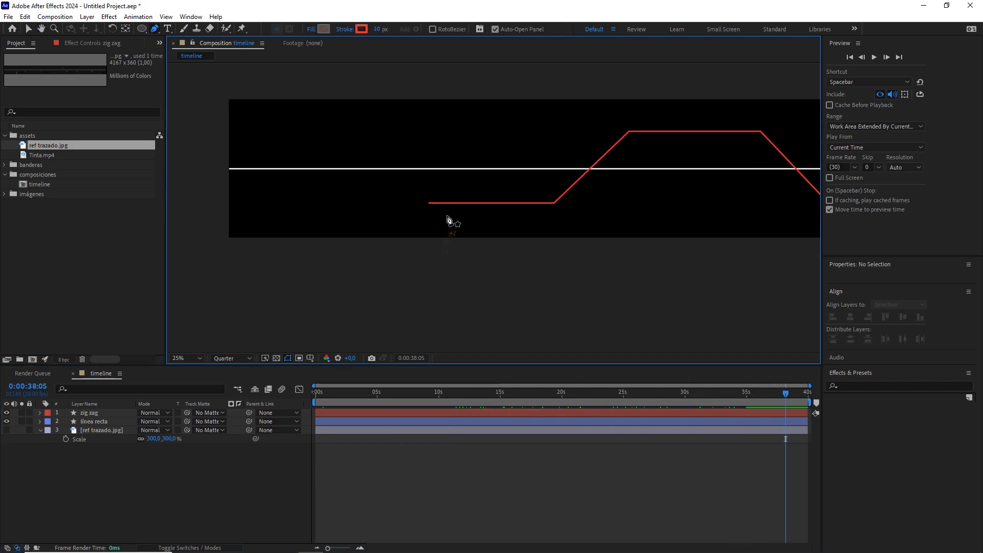
scroll(452, 211, "up", 1)
key("space")
left_click_drag(359, 212, 468, 203)
scroll(432, 207, "up", 1)
key("space")
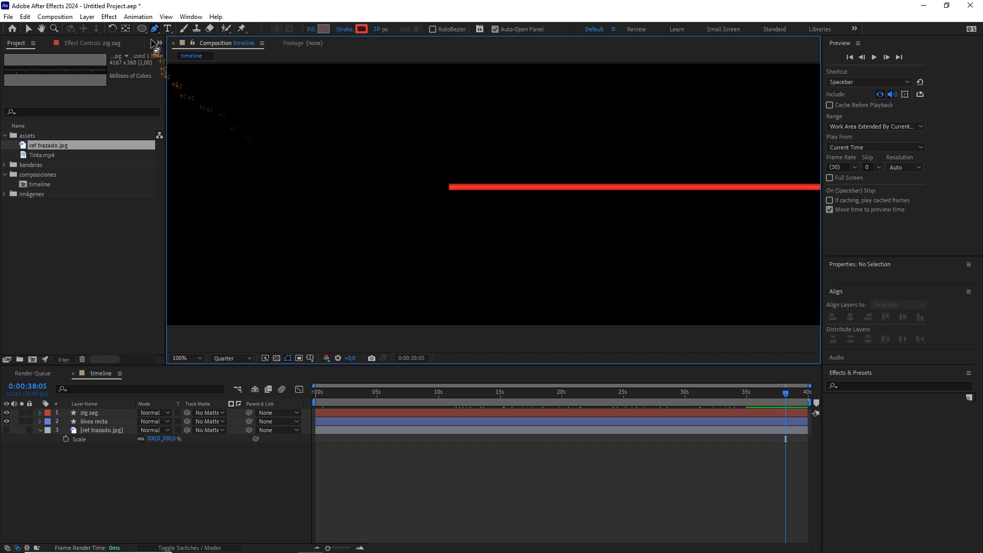
left_click_drag(144, 29, 183, 52)
scroll(430, 204, "up", 2)
key("space")
left_click_drag(412, 199, 450, 216)
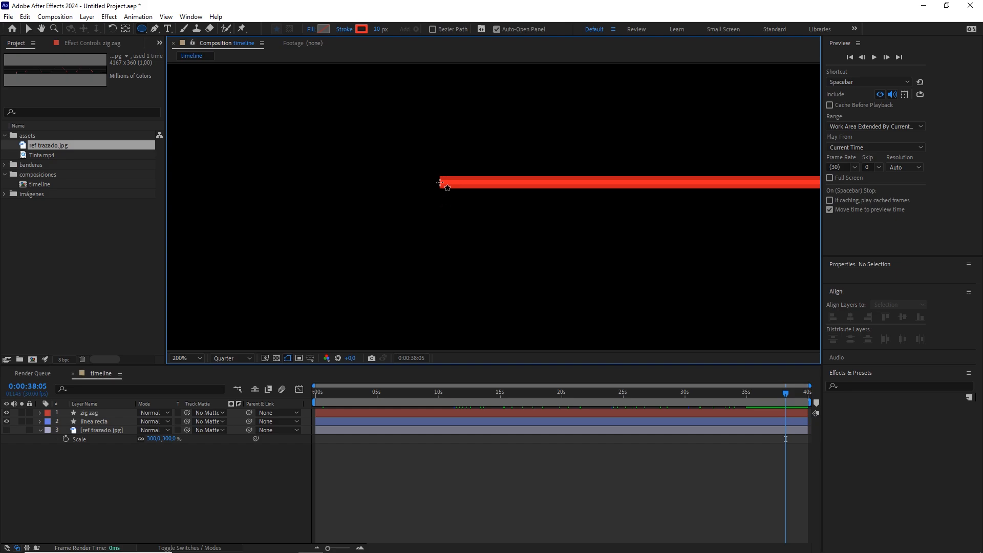
mouse_move(440, 182)
left_mouse_down()
mouse_move(460, 214)
mouse_move(458, 203)
left_mouse_up()
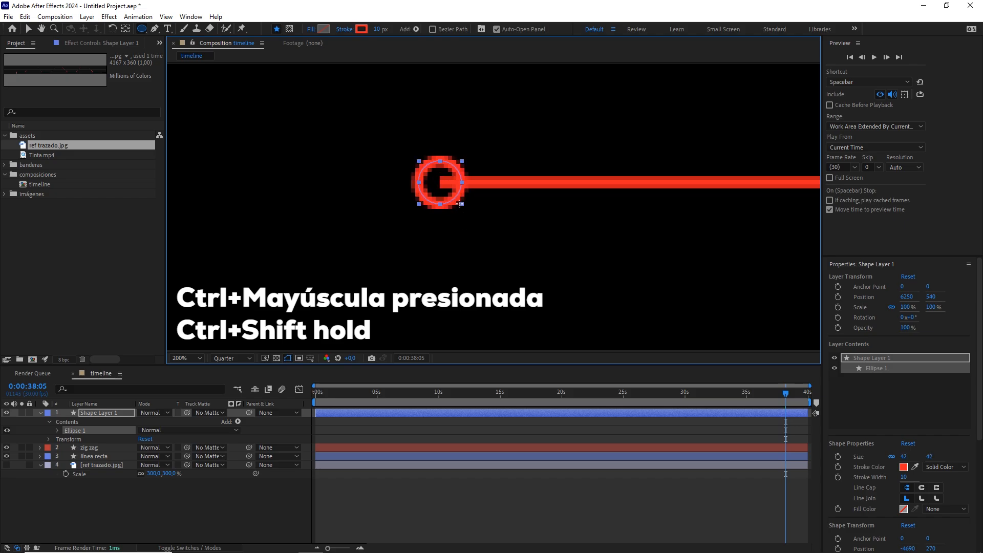
Remove the circle's stroke and give it a solid fill sampled from the red zigzag line.
left_click(348, 29)
left_click(451, 360)
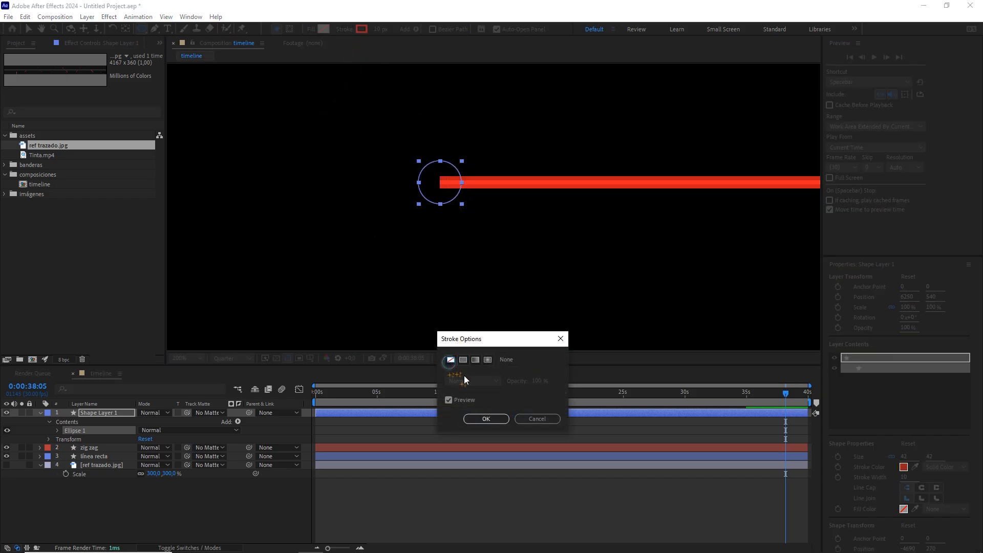
left_click(486, 418)
left_click(324, 33)
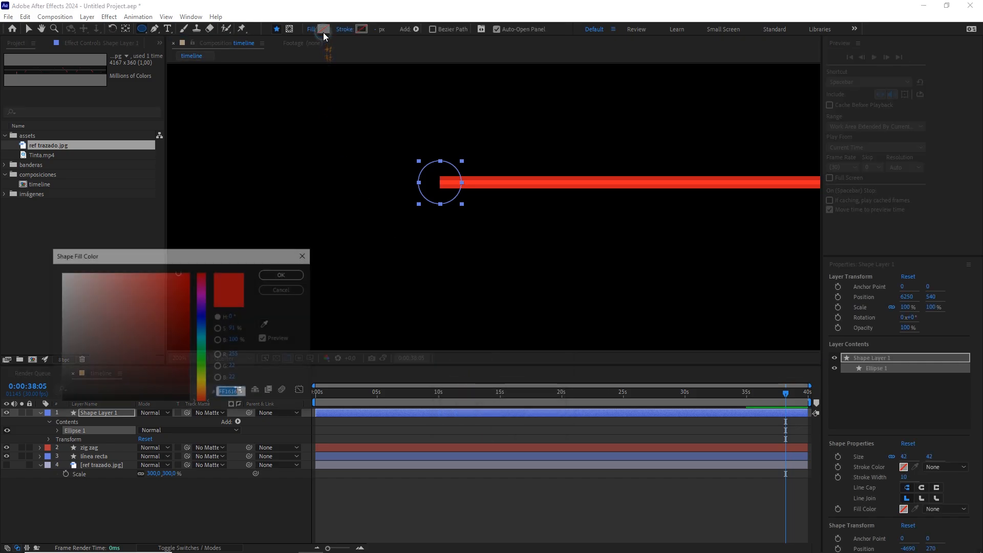
left_click(267, 325)
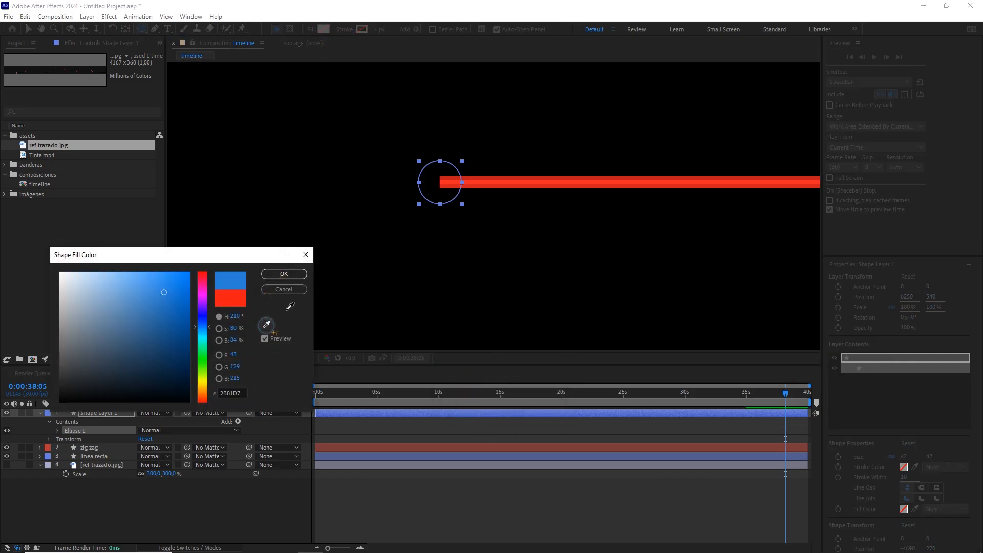
left_click(502, 183)
left_click(286, 275)
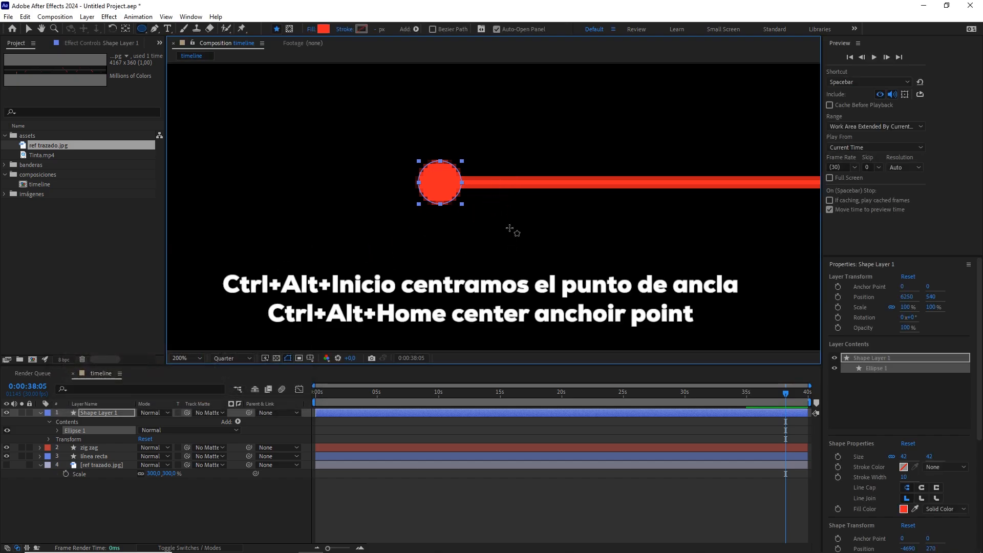
Centre the circle layer's anchor point on the circle.
key("ctrl+alt+Home")
key("comma")
key("comma")
key("comma")
key("comma")
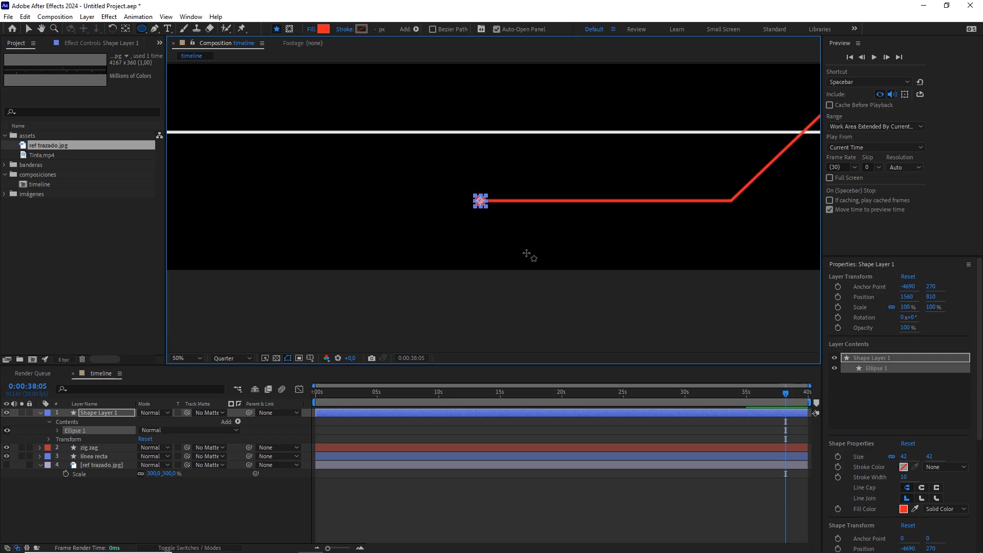
left_click_drag(647, 239, 571, 226)
Rename the circle's shape layer to circles, give it a Cyan label and deselect it.
left_click(97, 413)
key("Return")
type("circles")
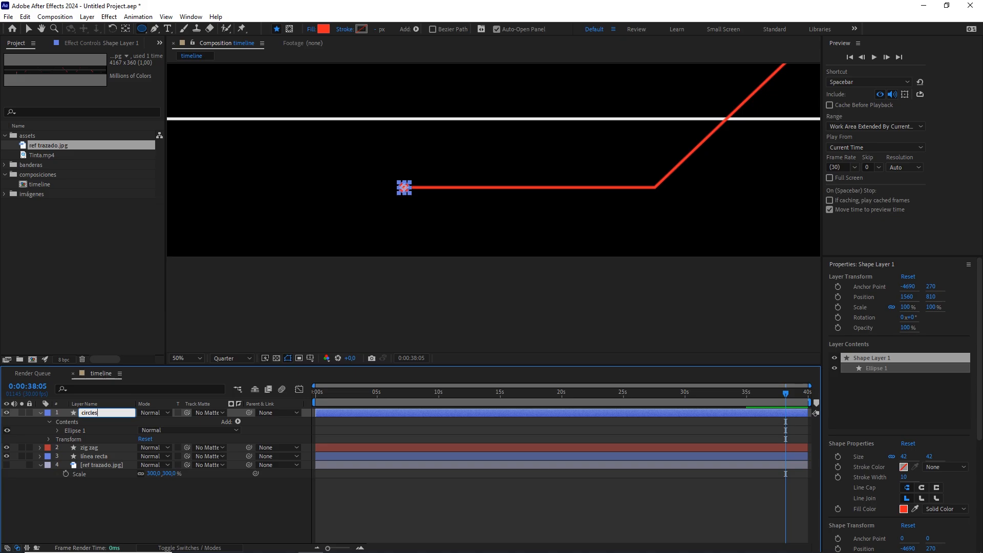
left_click(50, 413)
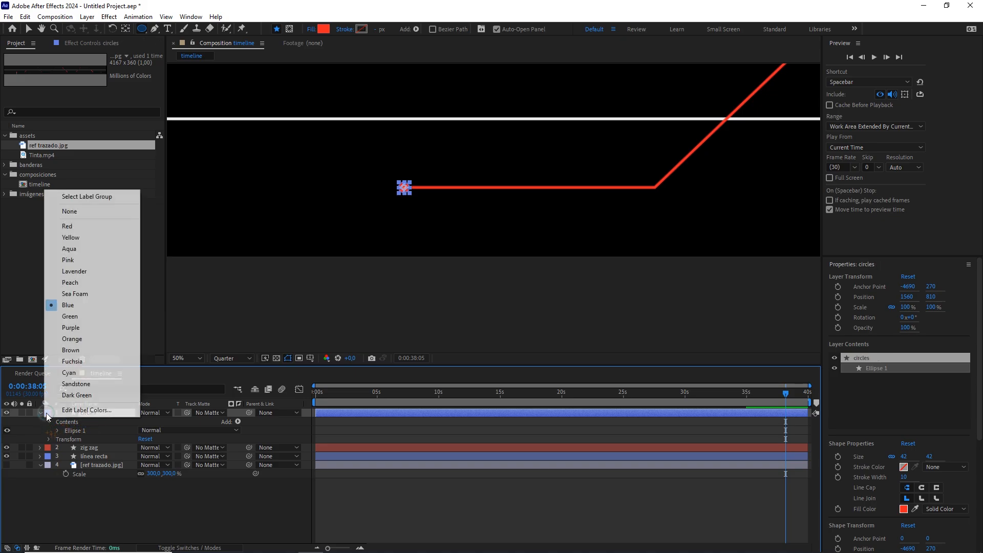
left_click(75, 373)
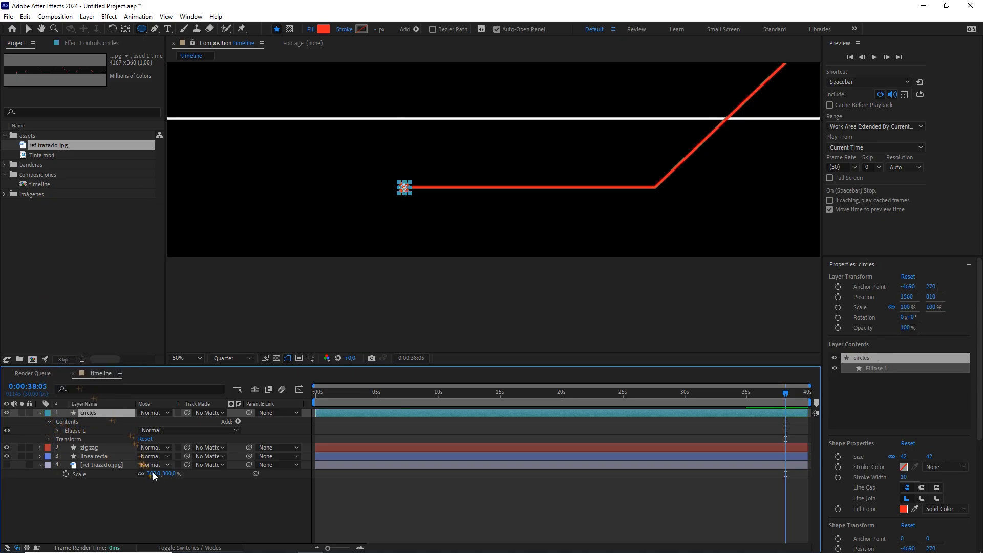
left_click(161, 498)
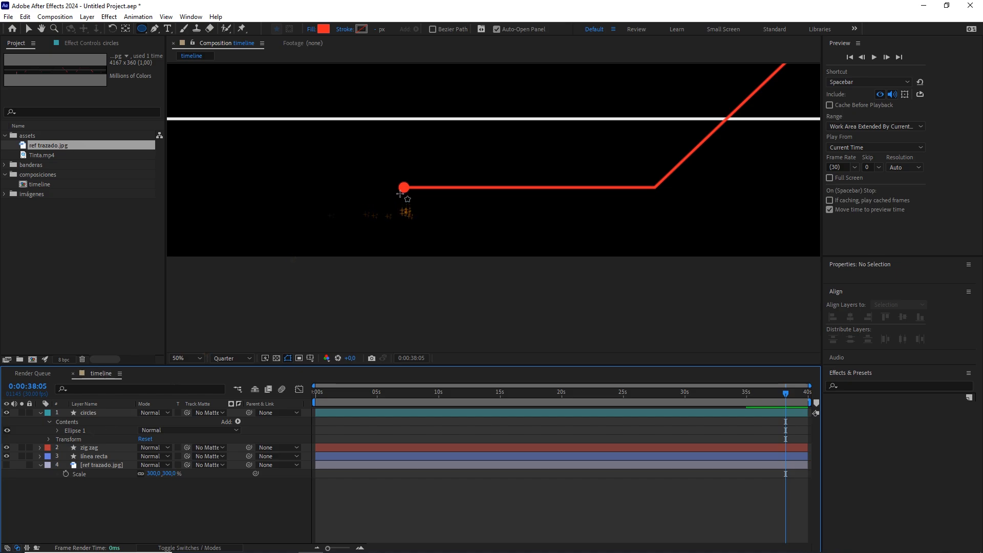
Draw a straight vertical line with the Pen tool from the circle's centre down past the composition's lower edge.
left_click(154, 29)
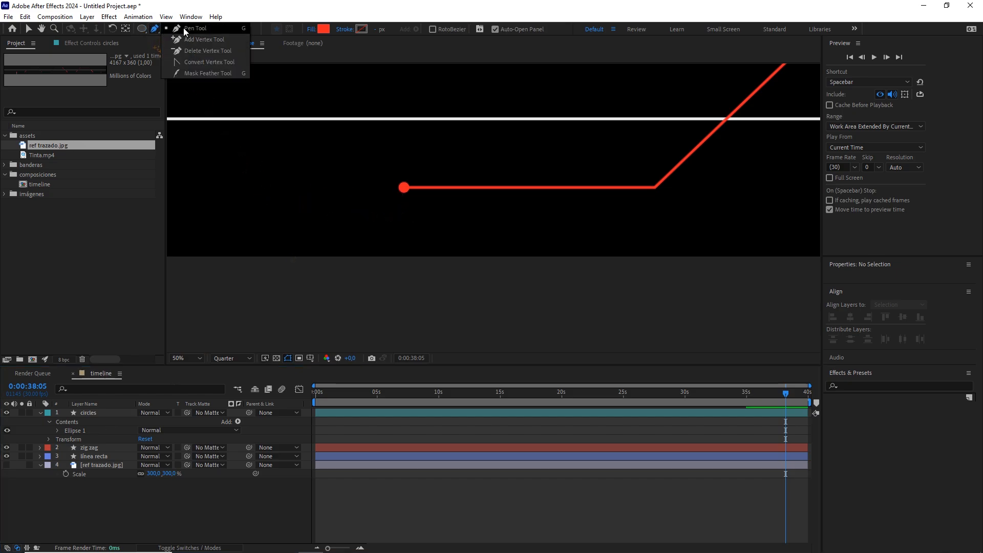
scroll(379, 212, "up", 2)
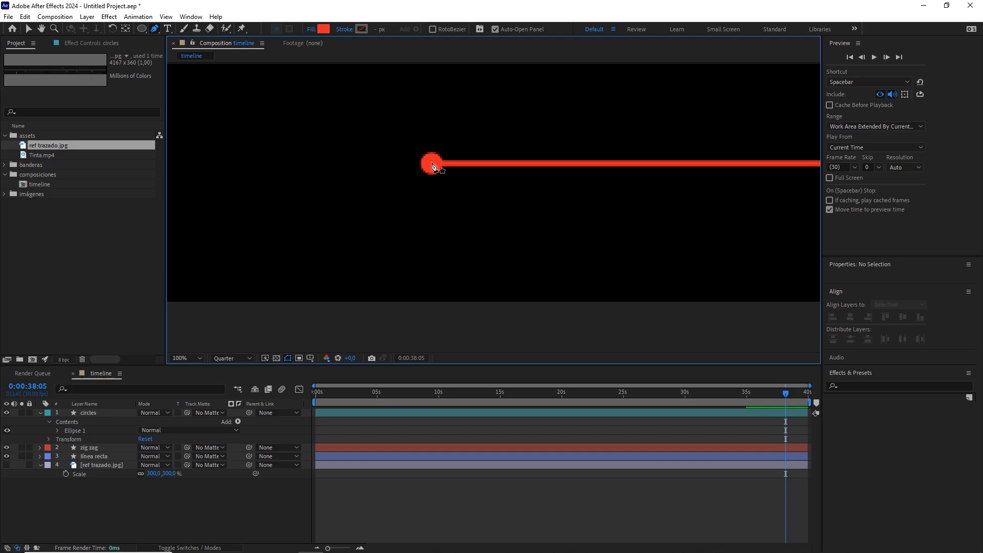
left_click(431, 162)
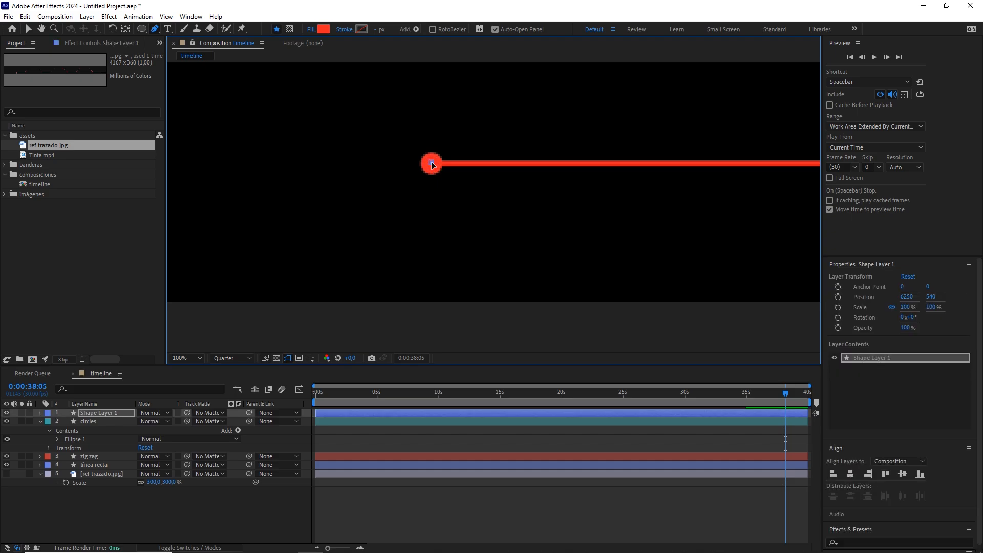
left_click(431, 323)
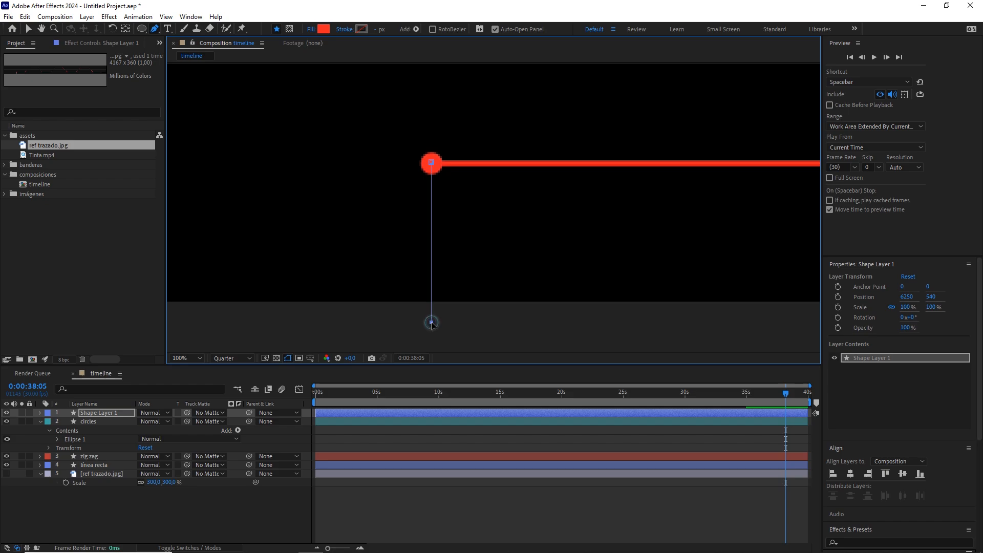
Remove the vertical line's fill and set its stroke color to white (FFFFFF).
left_click(310, 29)
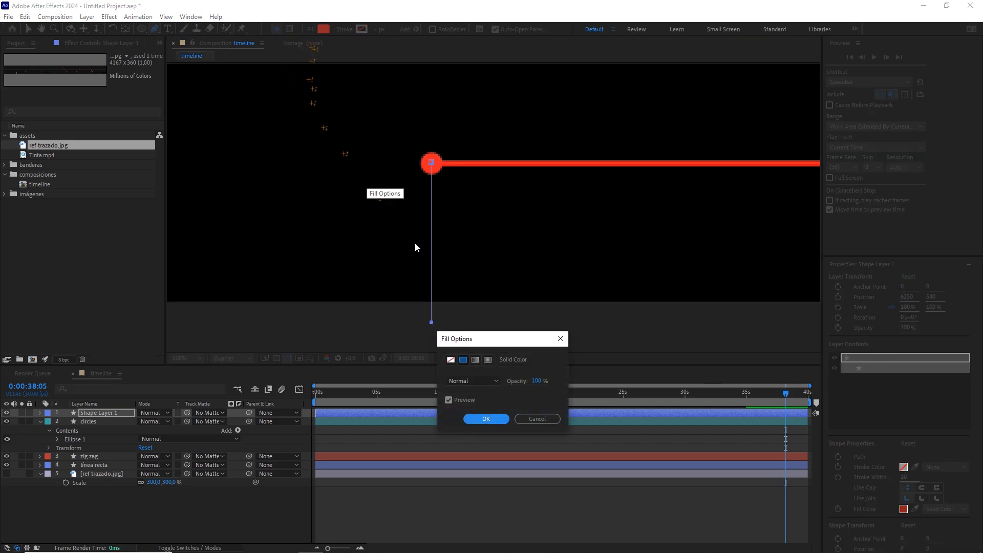
left_click(451, 360)
left_click(484, 418)
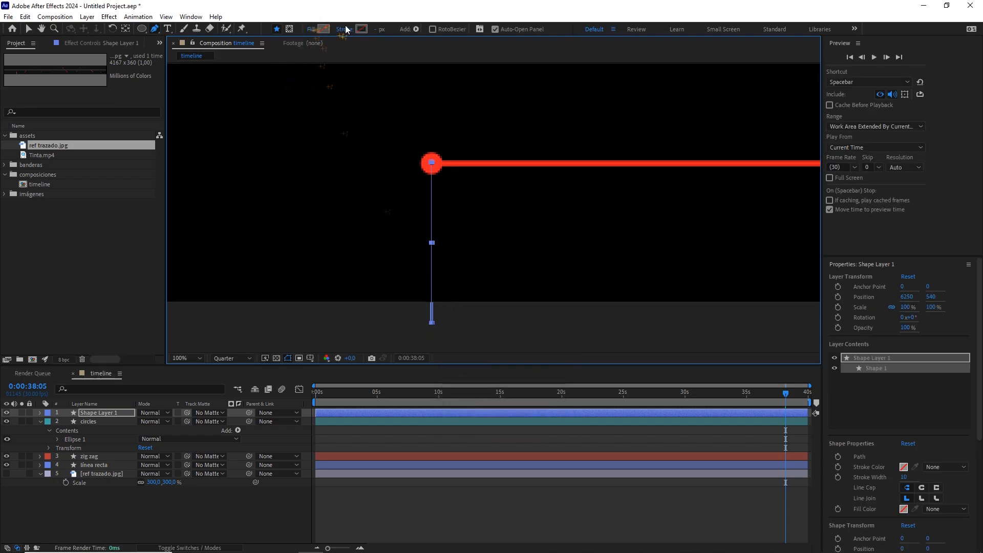
left_click(363, 29)
left_click(61, 273)
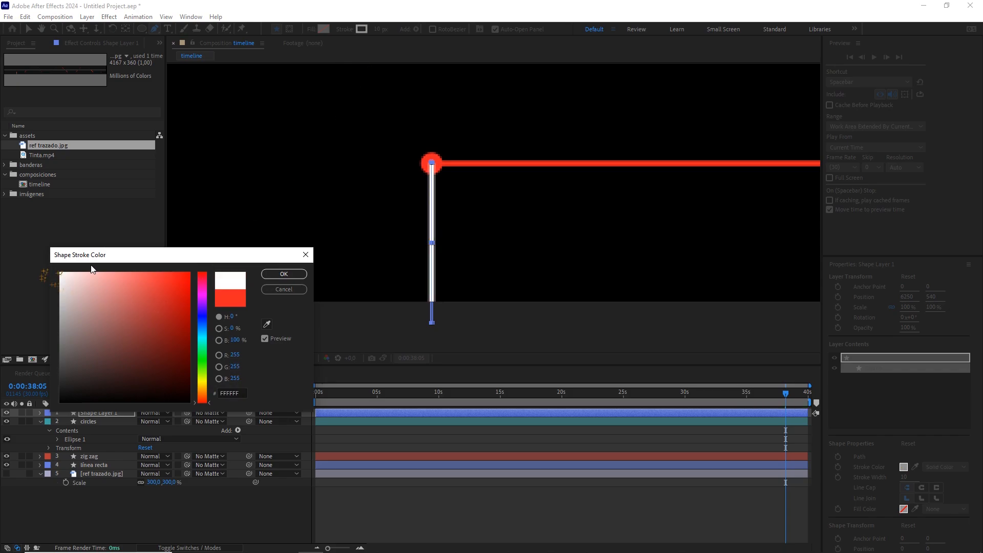
left_click(283, 274)
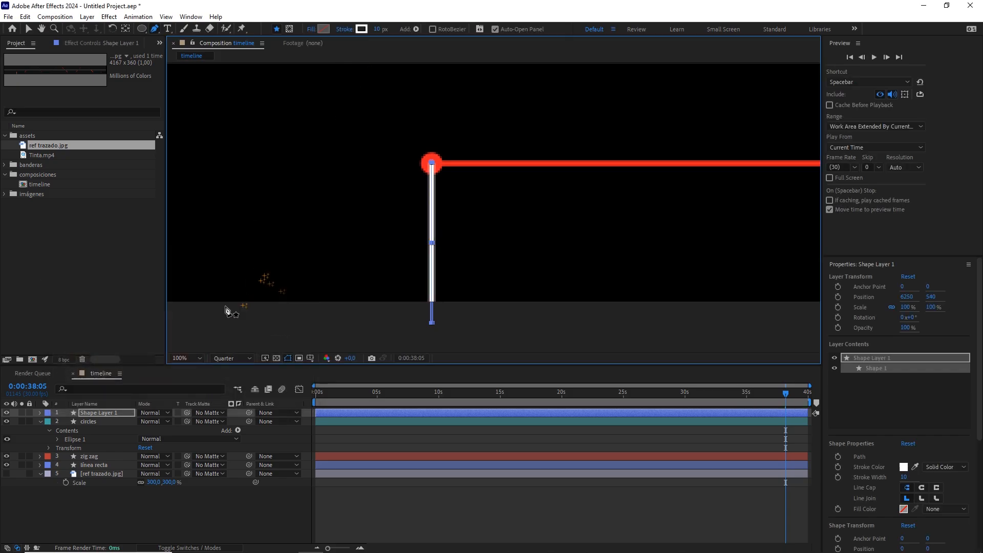
Add dashes to the vertical line's stroke with a dash length of 21 and deselect the layer.
left_click(40, 412)
left_click(49, 421)
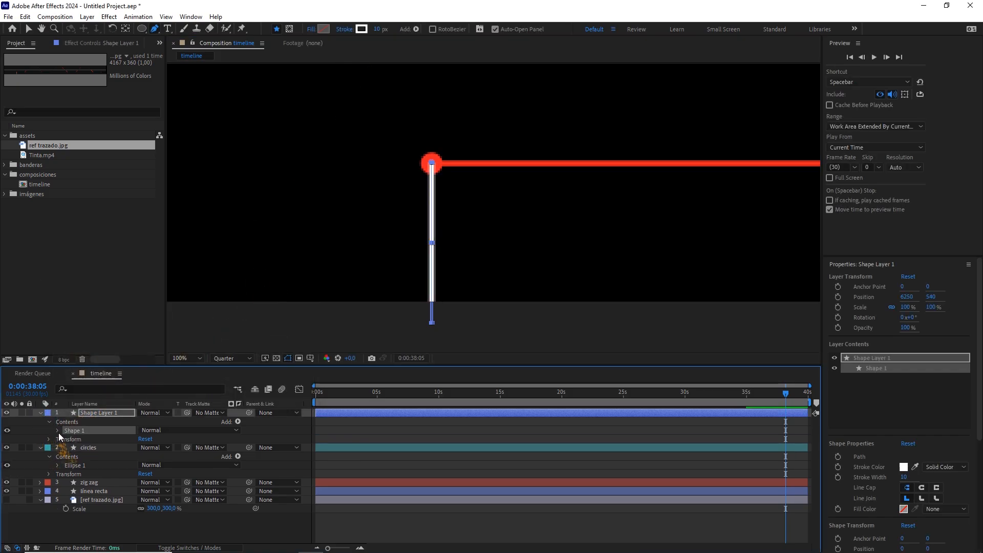
left_click(57, 430)
left_click(66, 447)
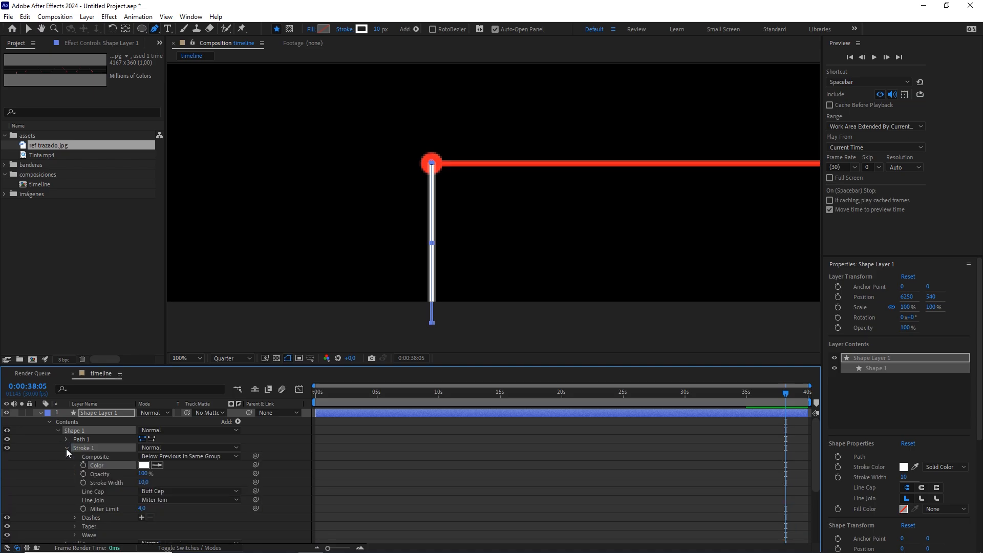
left_click(142, 517)
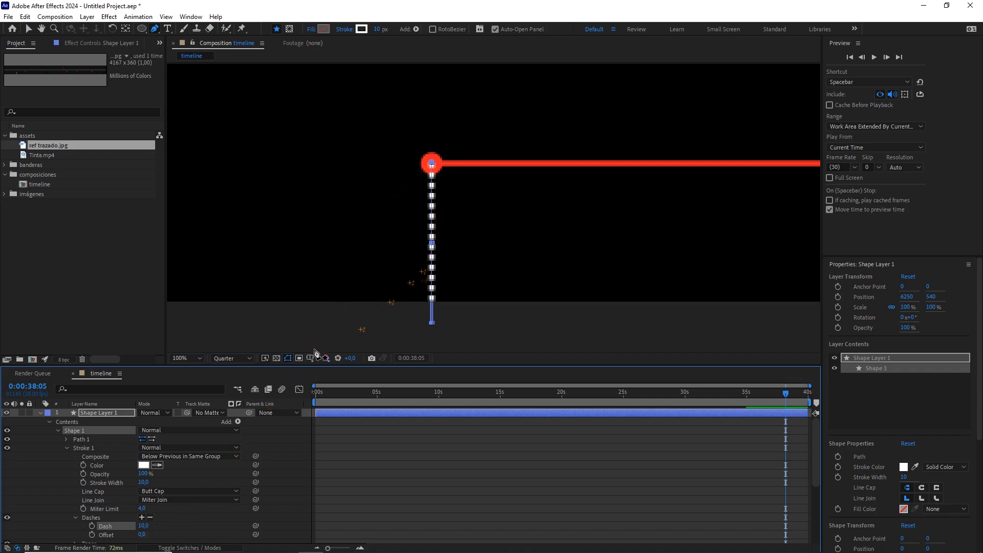
left_click_drag(145, 527, 147, 528)
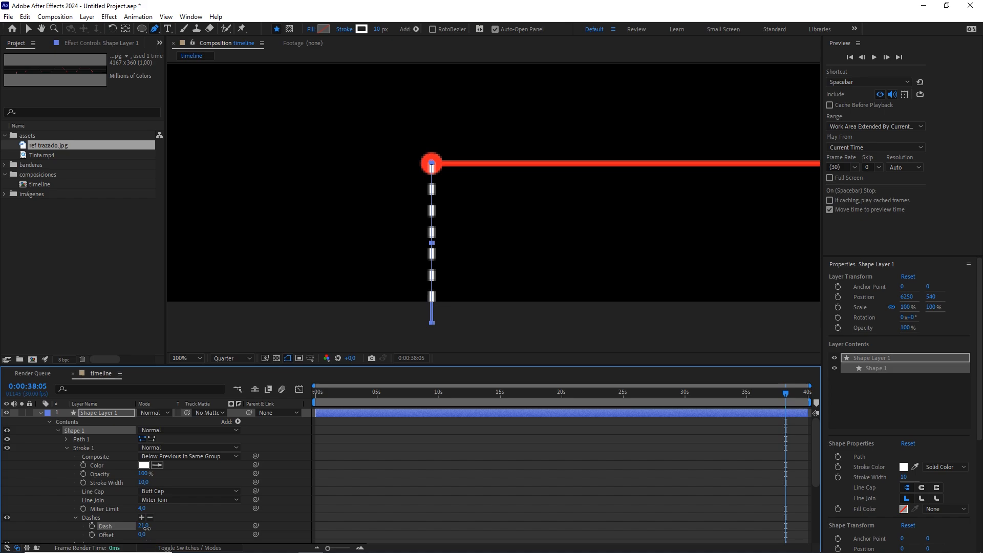
left_click(430, 473)
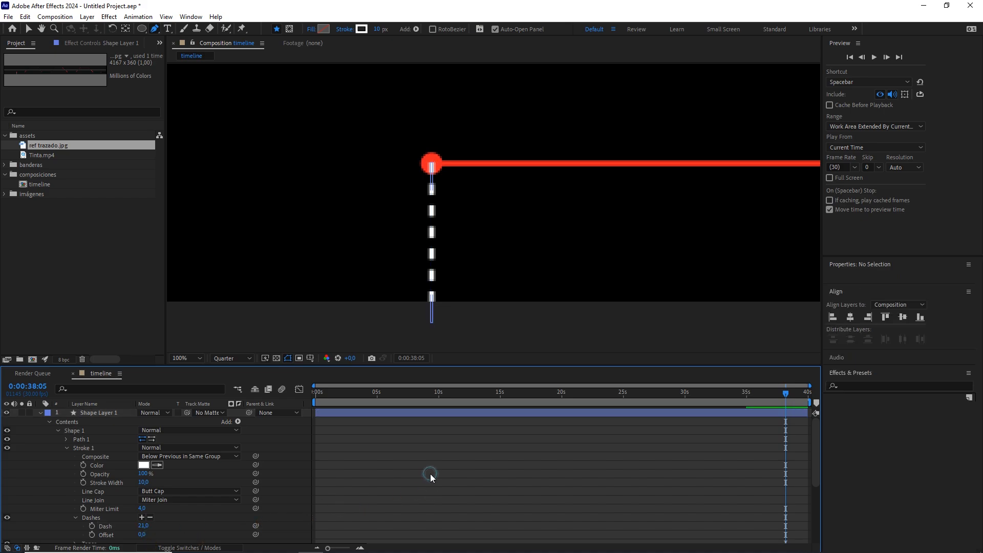
Rename the dashed line's shape layer to discontinua and place it below the línea recta layer.
left_click(40, 413)
left_click(93, 417)
left_click(97, 413)
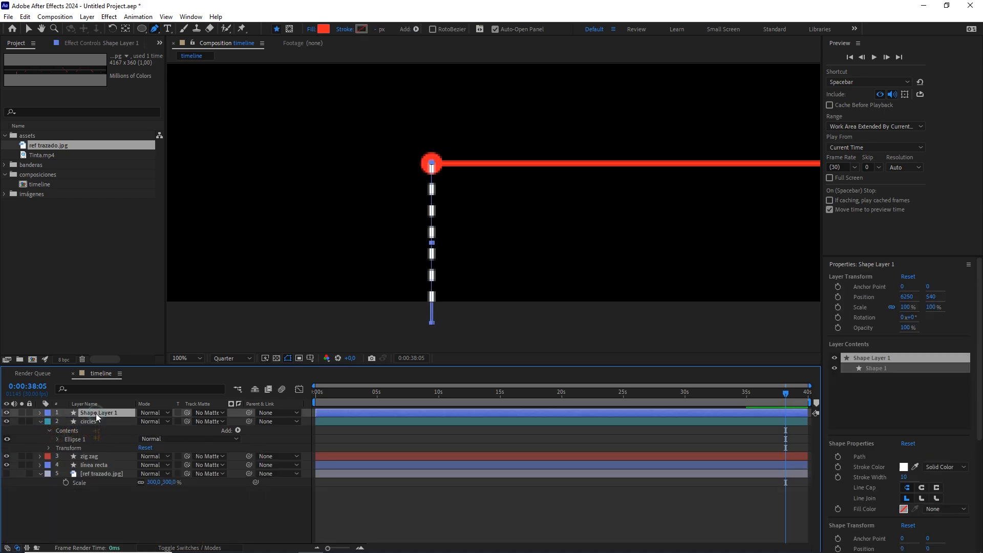
key("Return")
type("disco")
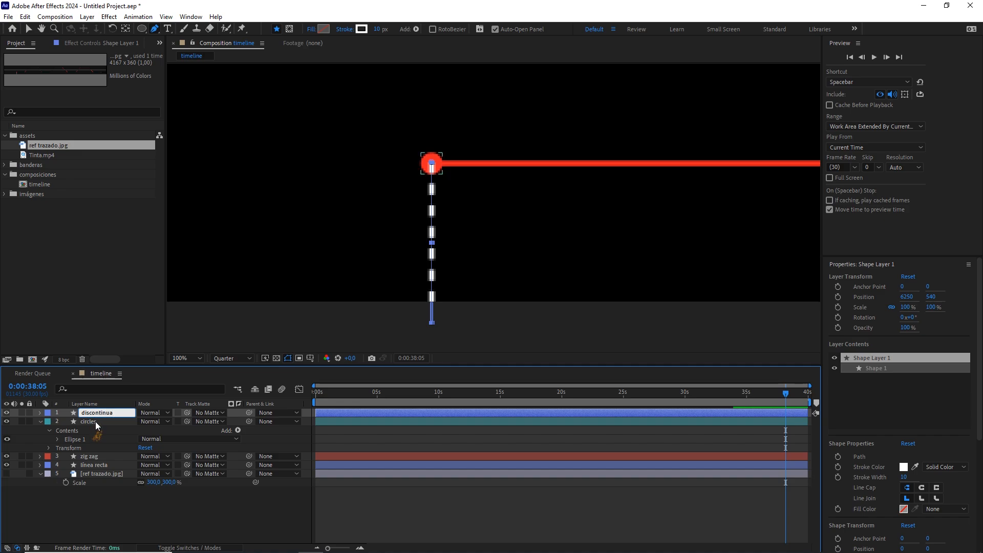
type("ntinua")
left_click(99, 499)
left_click_drag(99, 414, 97, 467)
Duplicate the circles and discontinua layers together and place the discontinua 2 copy directly below circles 2.
scroll(521, 239, "down", 1)
left_click_drag(647, 246, 525, 234)
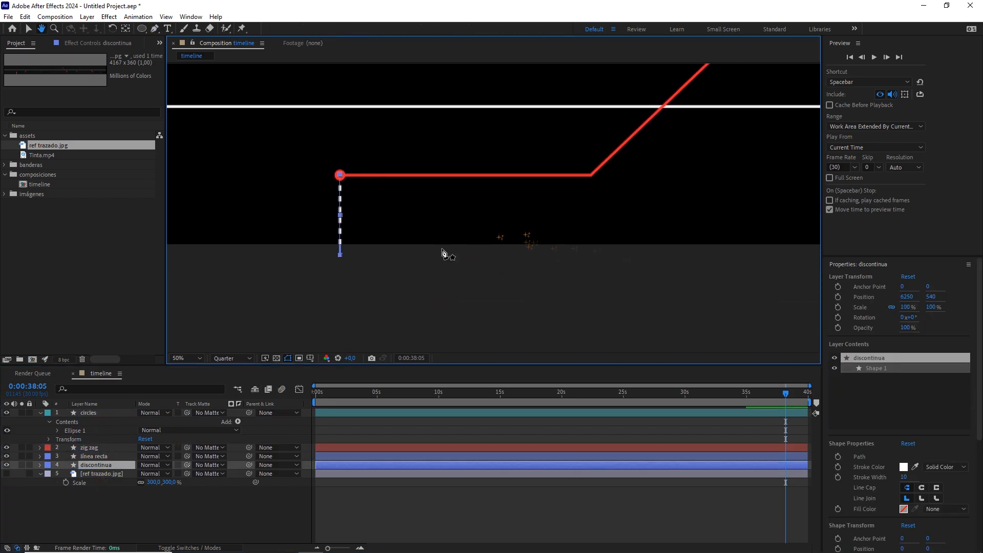
left_click(91, 413, "ctrl")
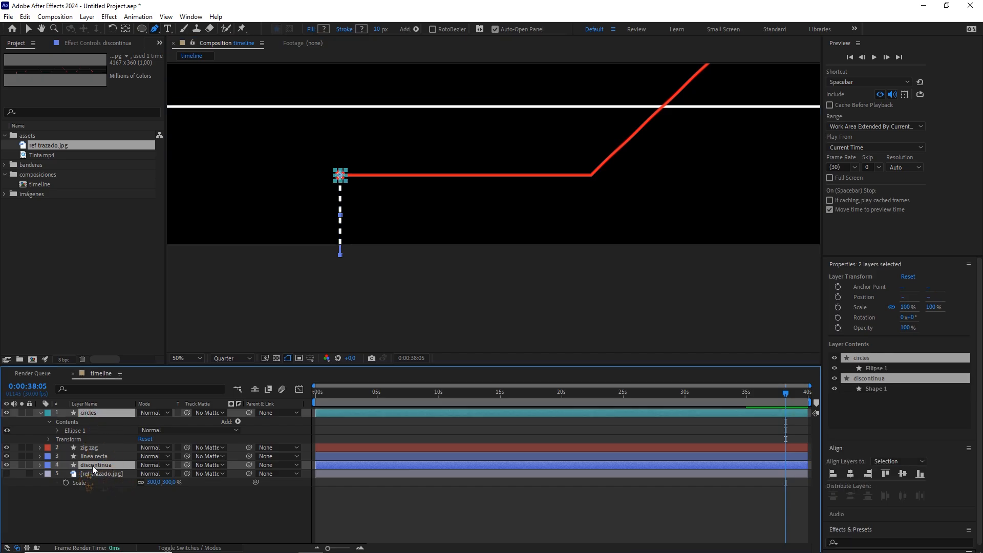
key("ctrl+d")
key("ctrl+d")
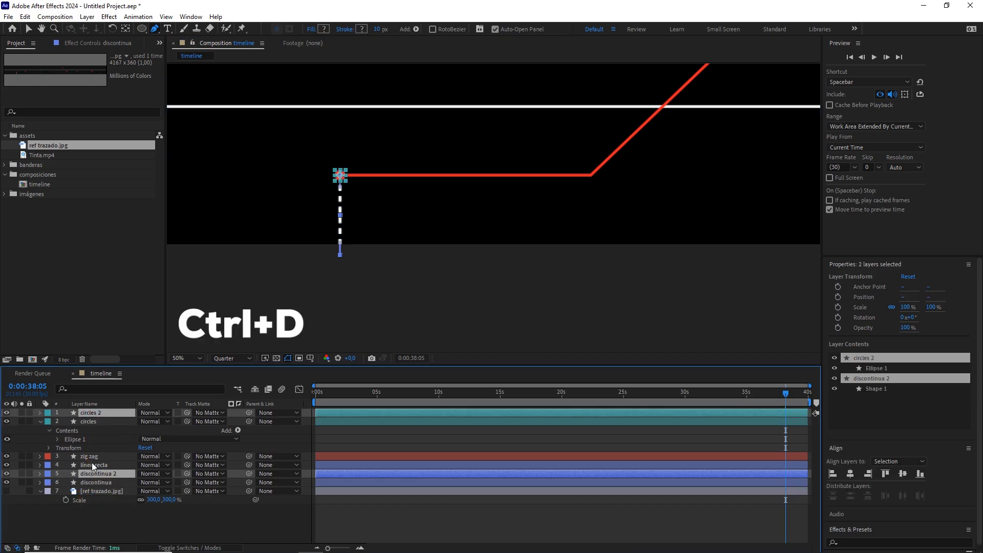
left_click_drag(99, 474, 99, 419)
Move the duplicated circle and dashed line together to the far end of the red zigzag line, centring the circle on its endpoint.
scroll(415, 279, "down", 1)
scroll(484, 225, "right", 5)
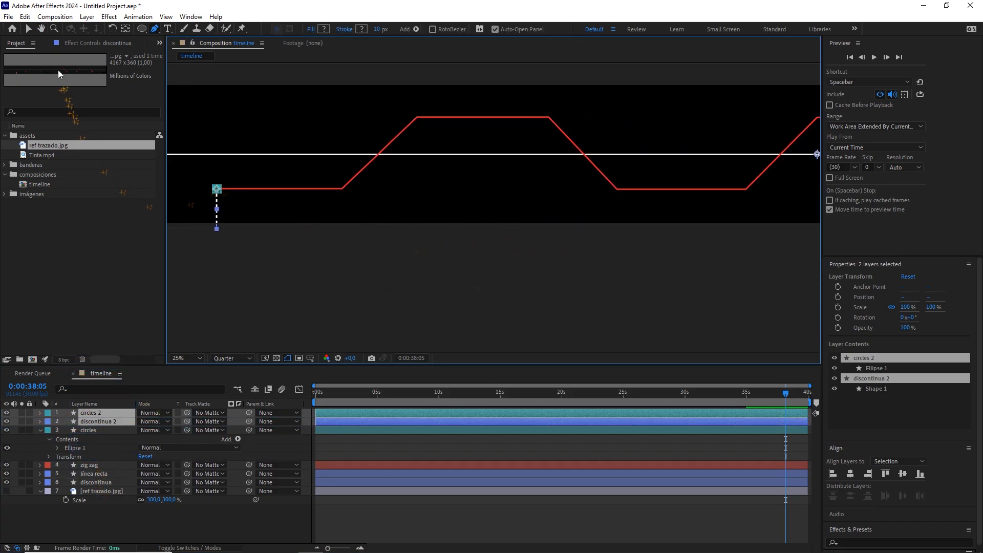
left_click(28, 29)
left_click_drag(216, 197, 747, 196)
left_click_drag(618, 245, 248, 282)
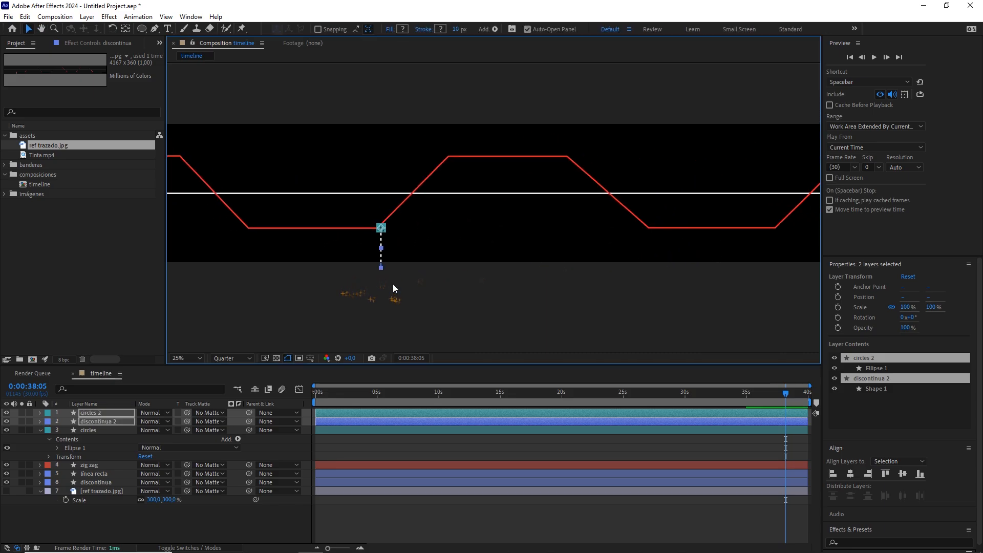
scroll(392, 284, "down", 1)
left_click_drag(536, 267, 423, 270)
mouse_move(324, 223)
left_mouse_down()
mouse_move(675, 224)
mouse_move(311, 247)
left_mouse_up()
scroll(683, 238, "up", 1)
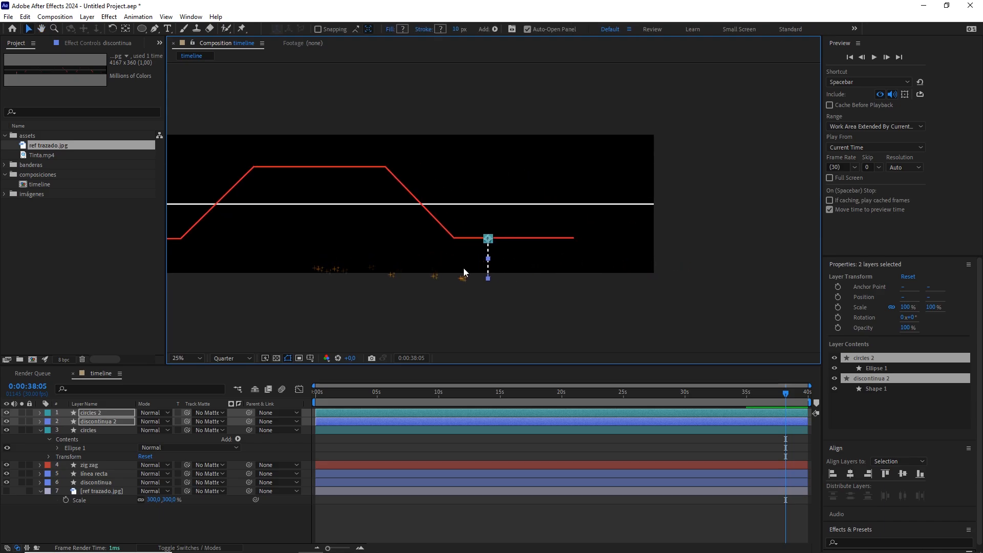
scroll(463, 268, "up", 1)
mouse_move(474, 296)
left_mouse_down()
mouse_move(459, 246)
mouse_move(609, 222)
mouse_move(387, 235)
left_mouse_up()
scroll(613, 231, "up", 1)
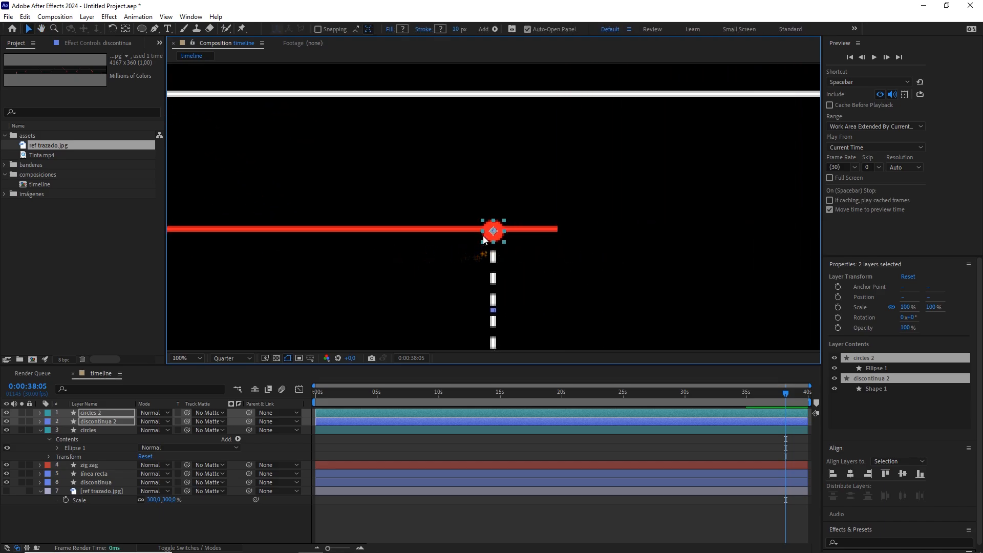
left_click_drag(497, 234, 557, 233)
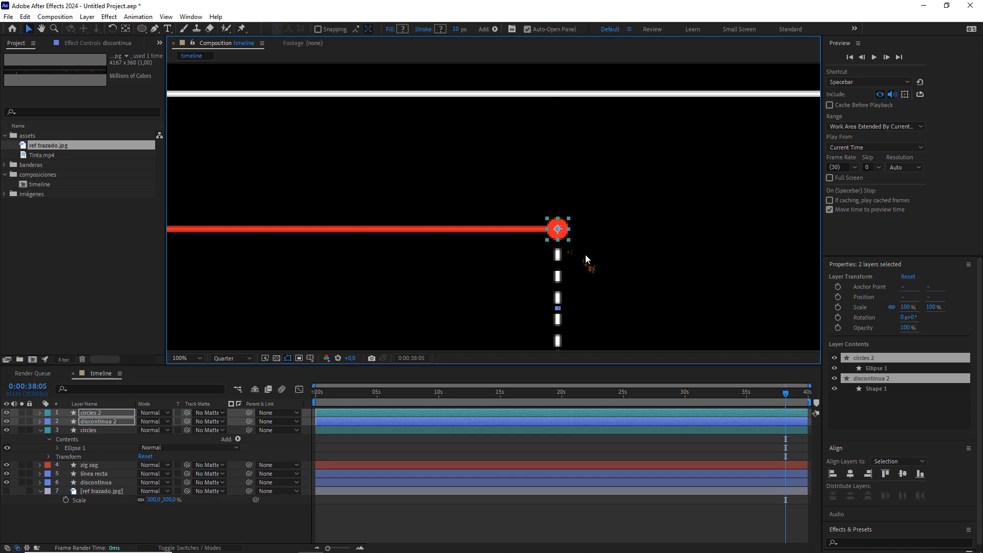
key("comma")
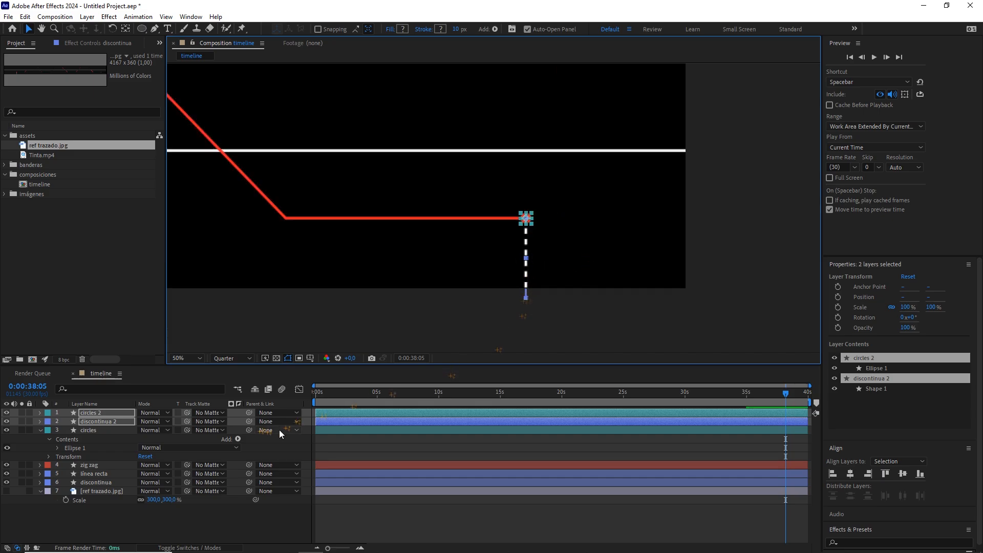
Centre the anchor point of discontinua 2, then snap it to the line's upper end at the circle's centre.
left_click(100, 423)
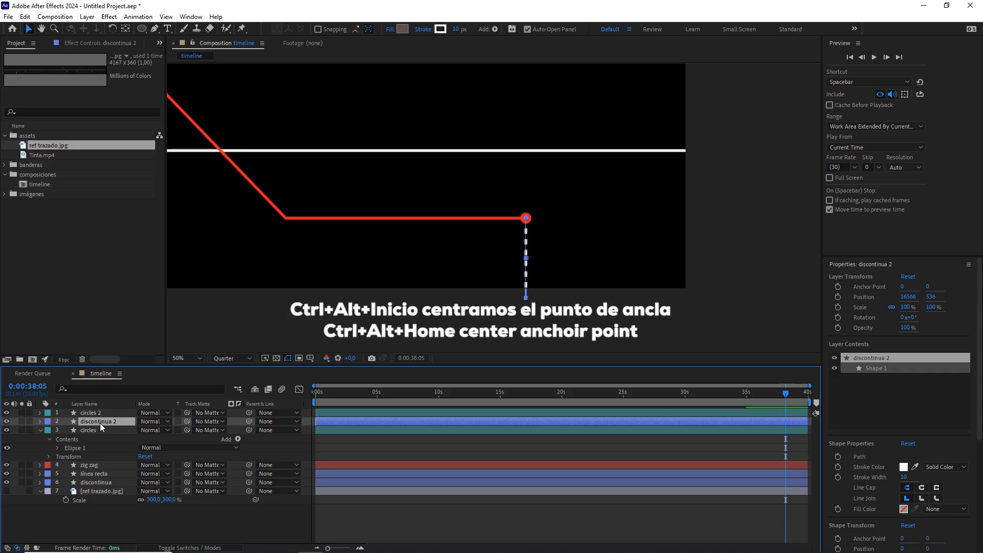
key("ctrl+alt+Home")
scroll(532, 268, "up", 2)
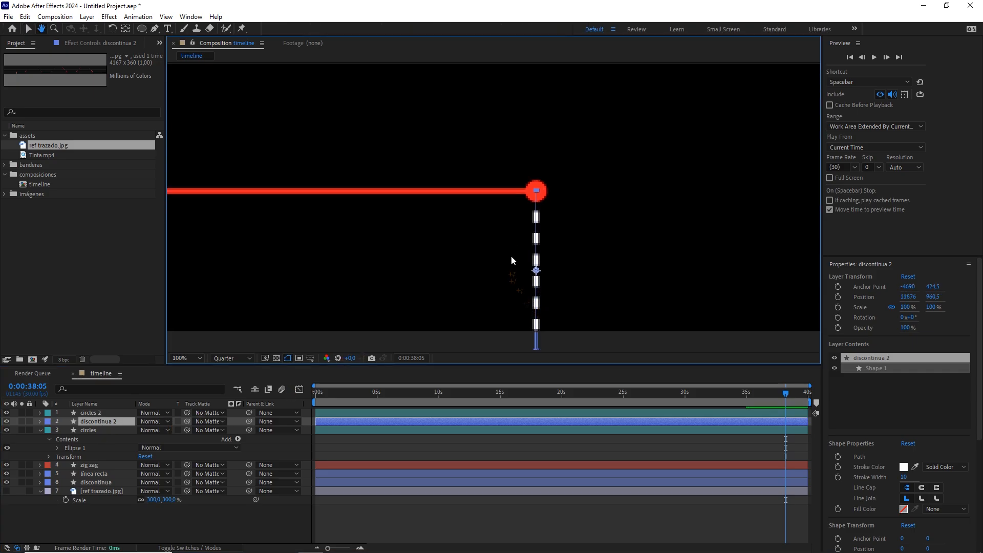
left_click(126, 29)
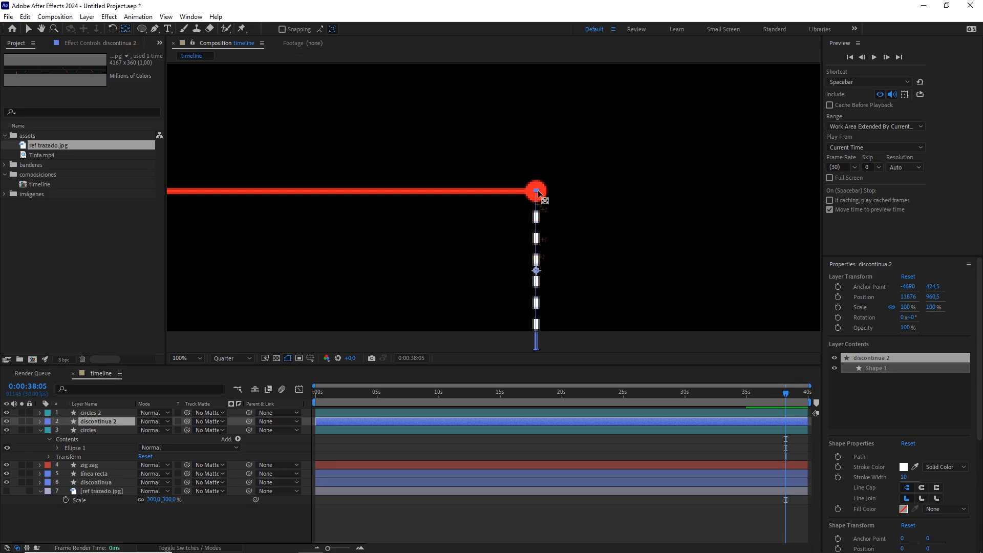
left_click_drag(537, 270, 537, 193)
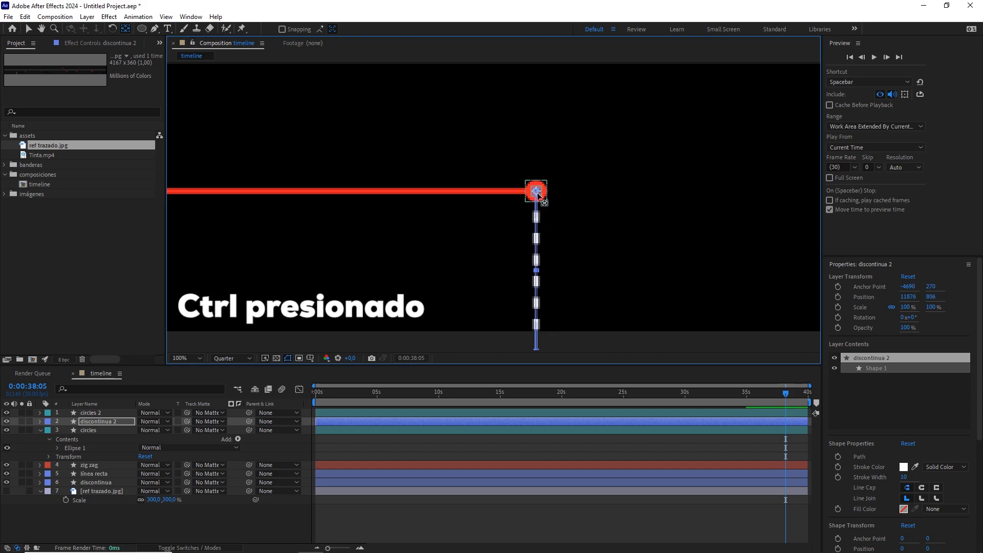
Set the rotation of discontinua 2 to -90° so the dashed line continues the zigzag horizontally.
left_click(107, 421)
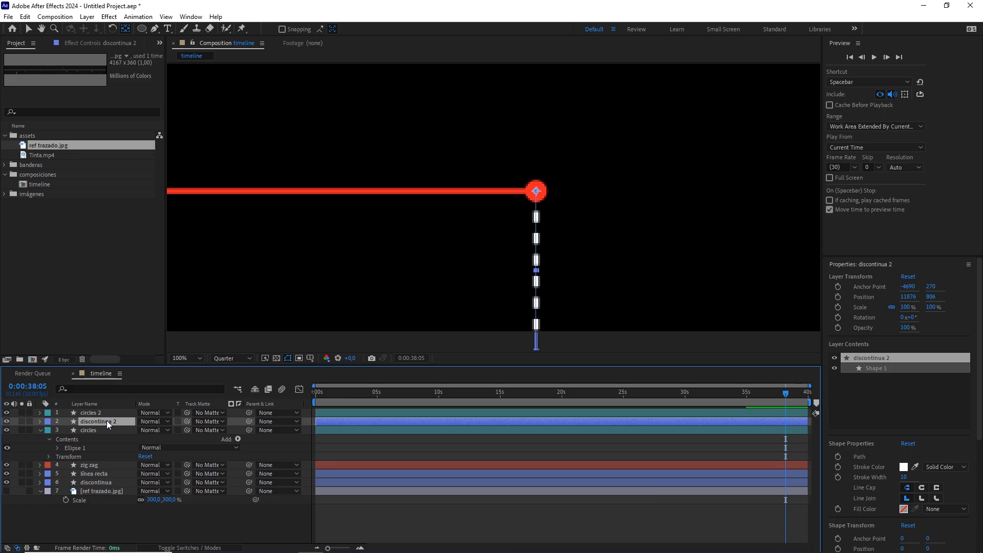
key("r")
left_click_drag(150, 430, 116, 433)
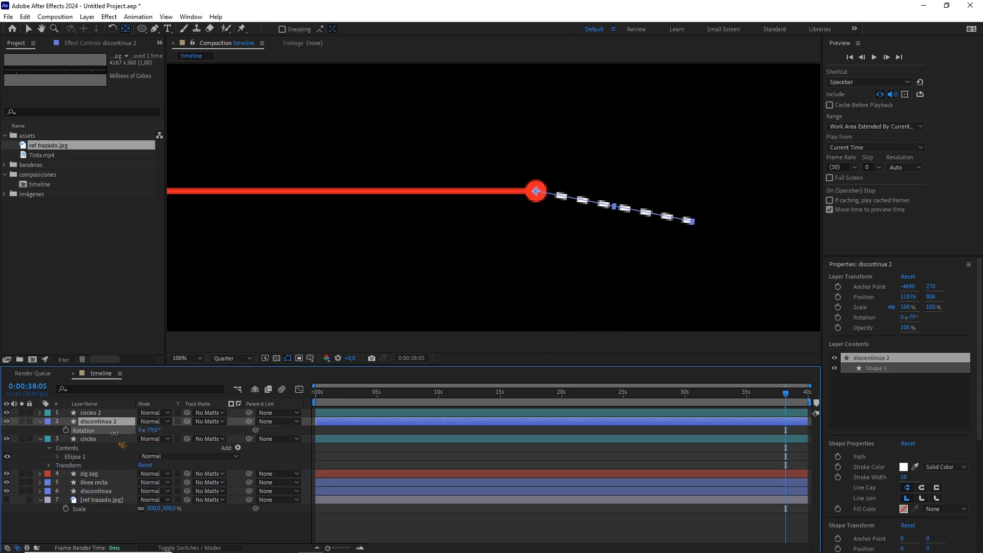
left_click(152, 430)
type("-")
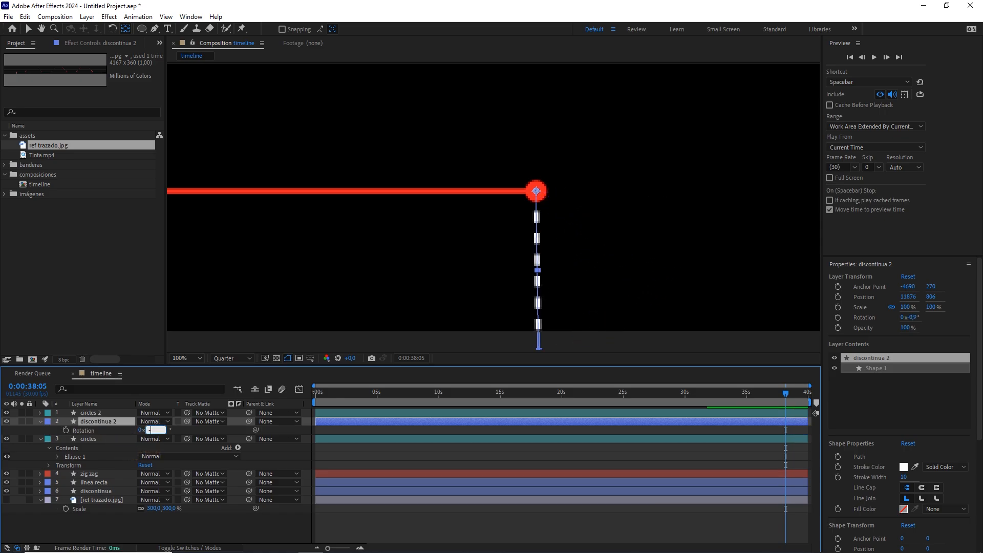
type("90")
key("Return")
Extend the free end of the horizontal dashed line just past the composition's edge with the Pen tool.
key("comma")
left_click_drag(612, 198, 527, 211)
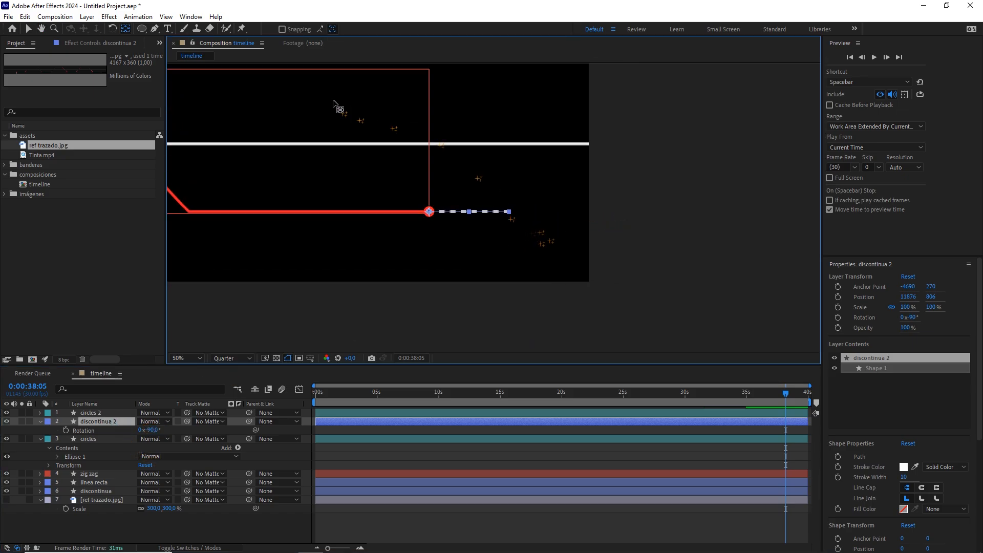
left_click(155, 29)
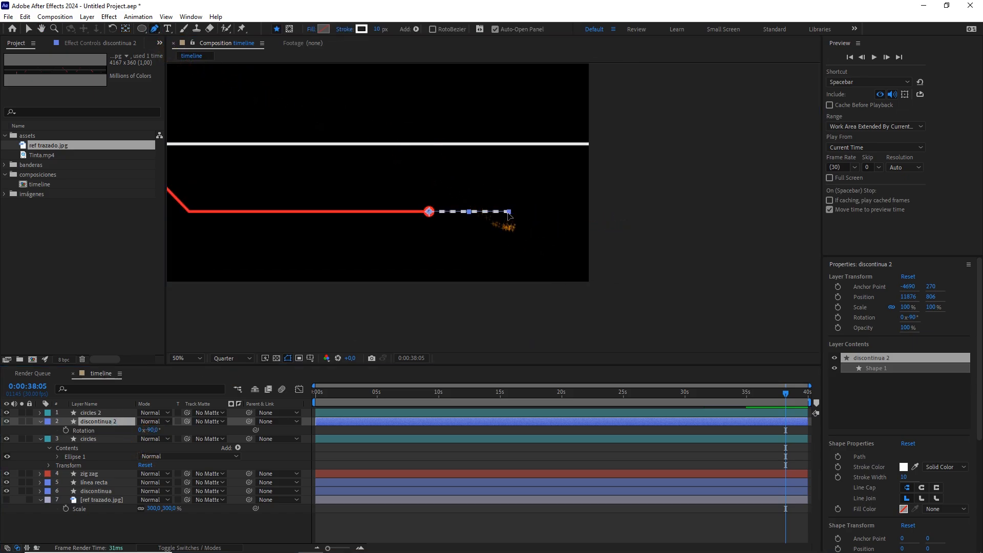
left_click(508, 212)
left_click_drag(508, 211, 592, 212)
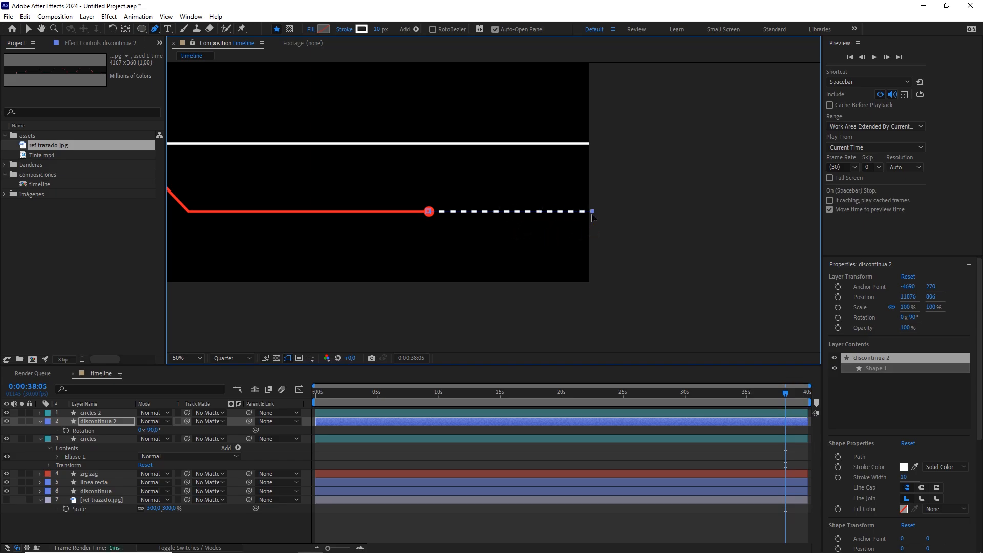
Collapse the expanded properties of all timeline layers and deselect them.
scroll(592, 219, "down", 2)
left_click_drag(496, 204, 628, 203)
scroll(624, 205, "down", 1)
left_click_drag(456, 202, 608, 194)
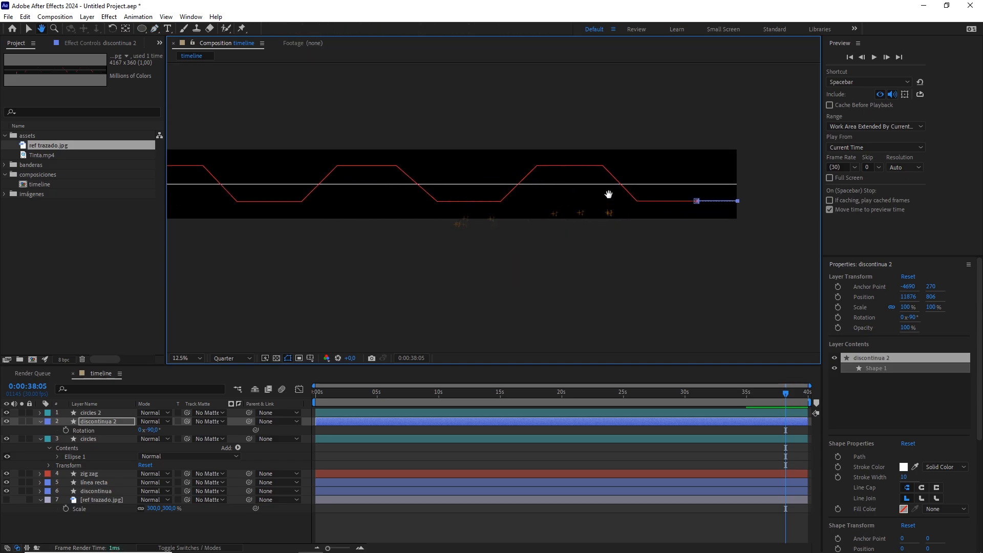
scroll(560, 285, "down", 1)
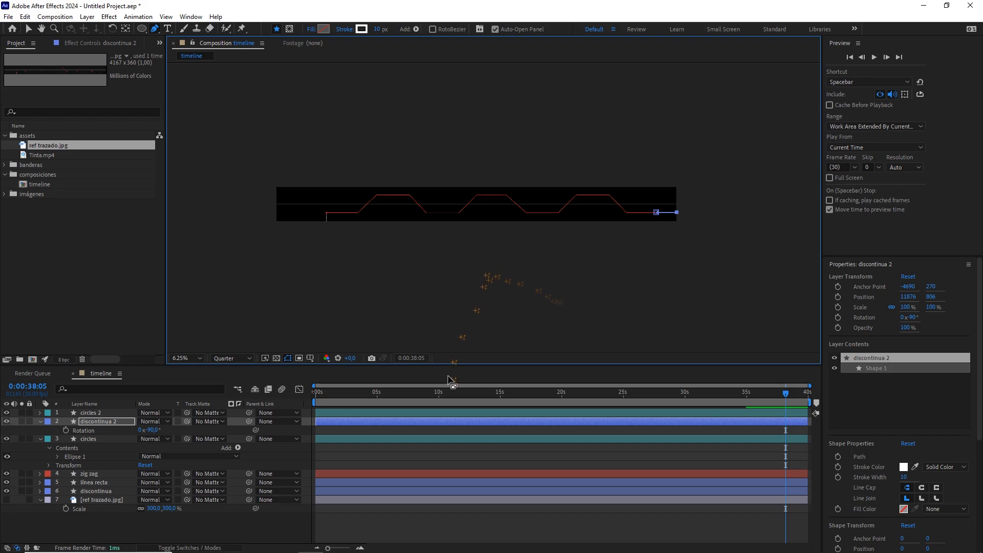
left_click(434, 453)
key("ctrl+a")
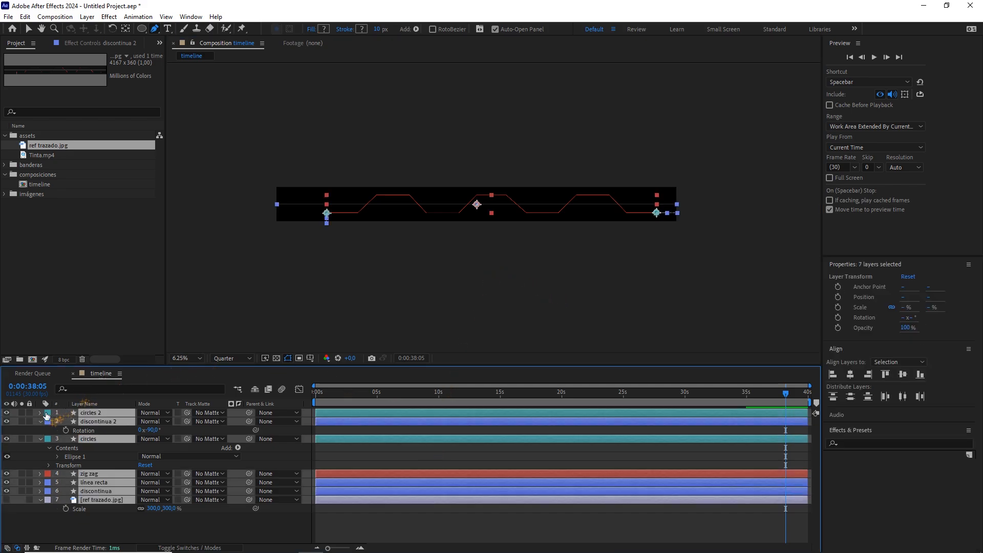
left_click(41, 422)
left_click(148, 485)
Expand the banderas folder and create a new composition from España bandera.png.
scroll(426, 323, "up", 1)
left_click_drag(366, 270, 487, 270)
left_click(73, 230)
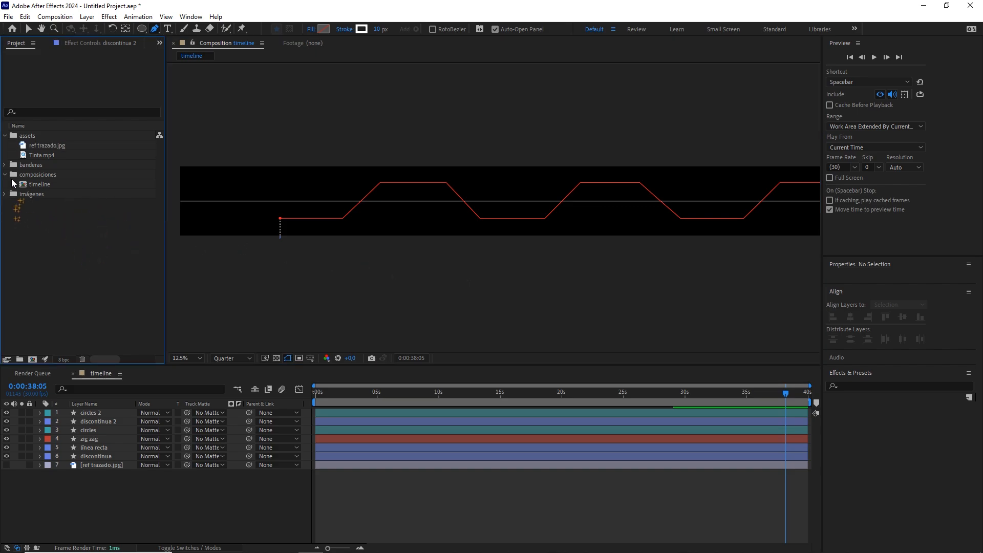
left_click(4, 165)
left_click(51, 204)
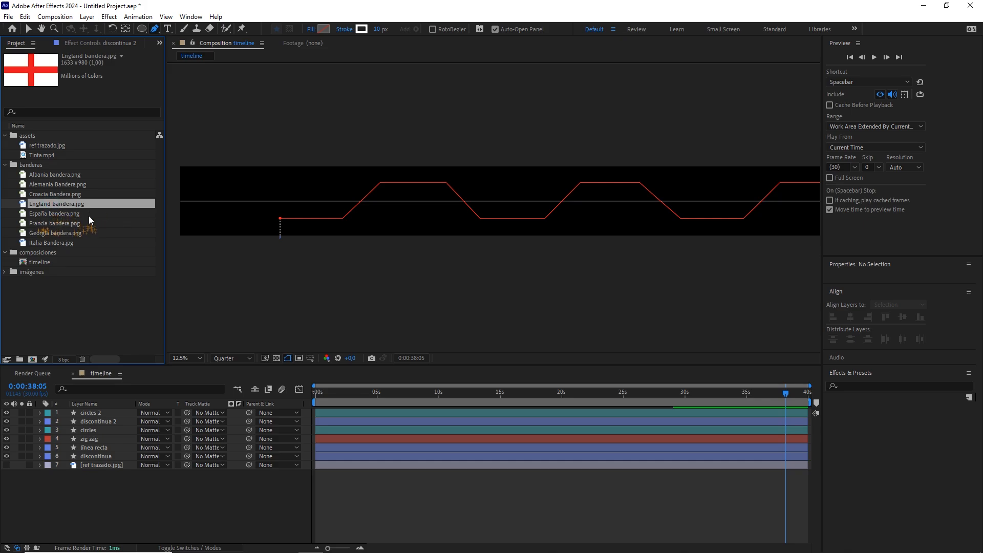
left_click(53, 213)
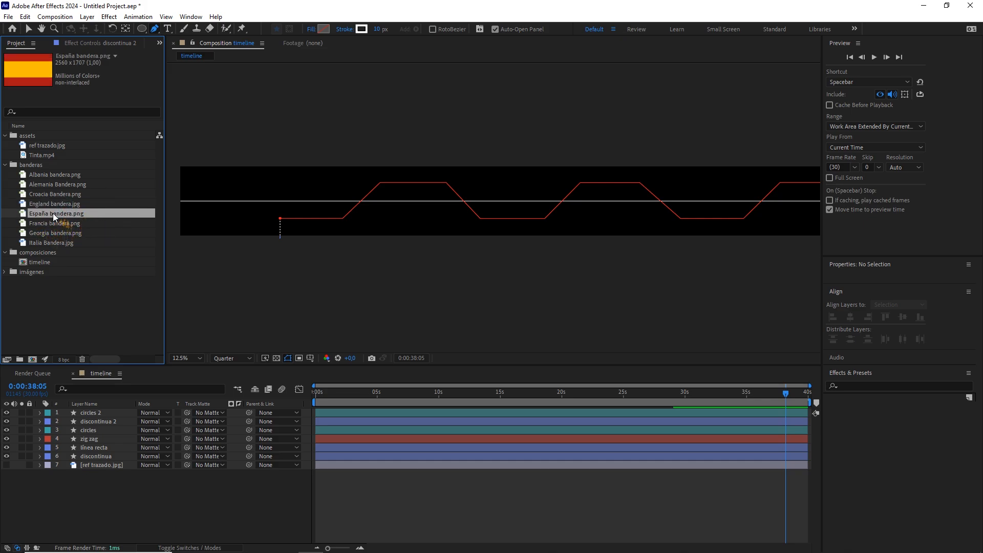
left_click_drag(88, 214, 34, 360)
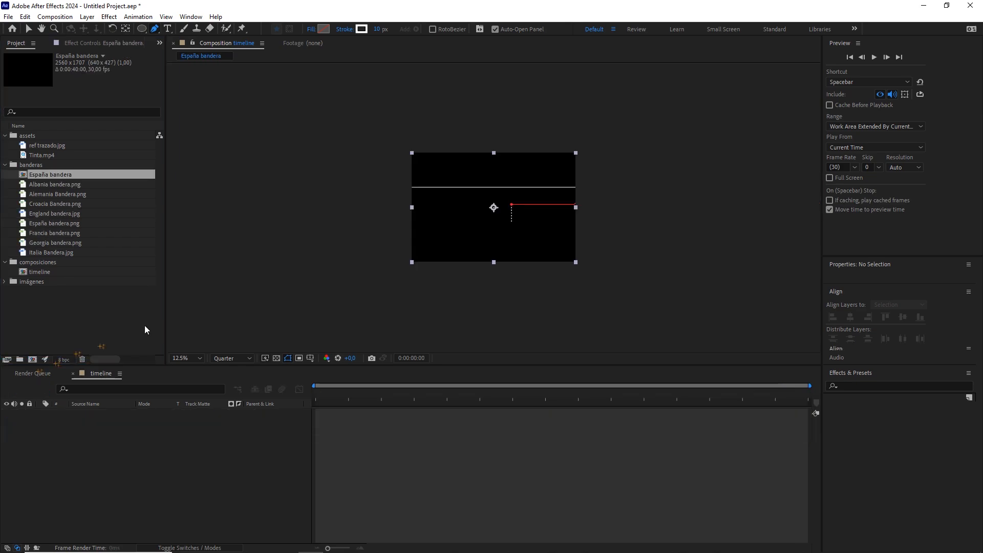
Resize the España bandera composition to 1000 px wide with its aspect ratio locked.
left_click(55, 16)
left_click(67, 38)
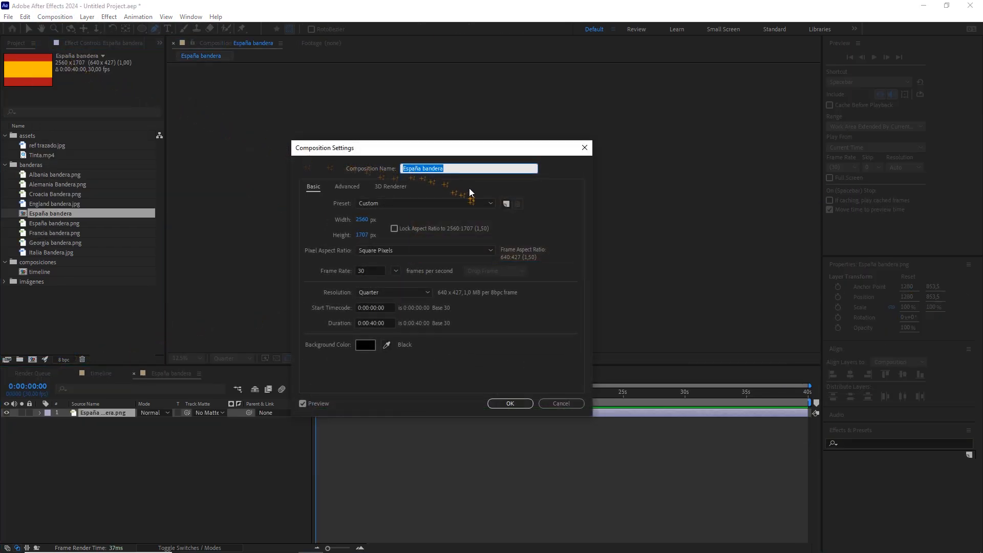
left_click(394, 228)
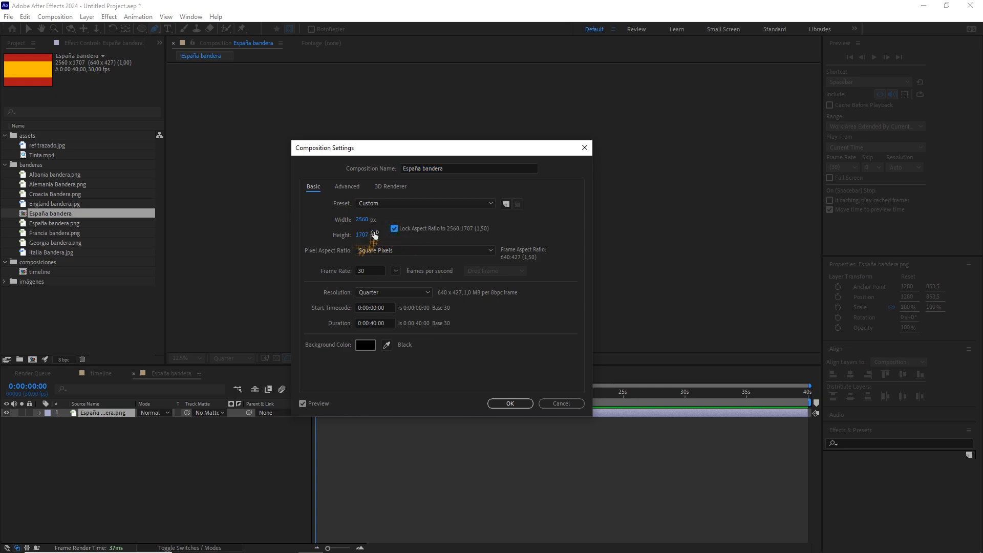
left_click(362, 220)
type("1000")
left_click(509, 403)
Scale the Spanish flag layer down to about 40.5% so it just covers the composition.
key("v")
mouse_move(576, 263)
left_mouse_down()
mouse_move(529, 231)
mouse_move(561, 252)
left_mouse_up()
key("period")
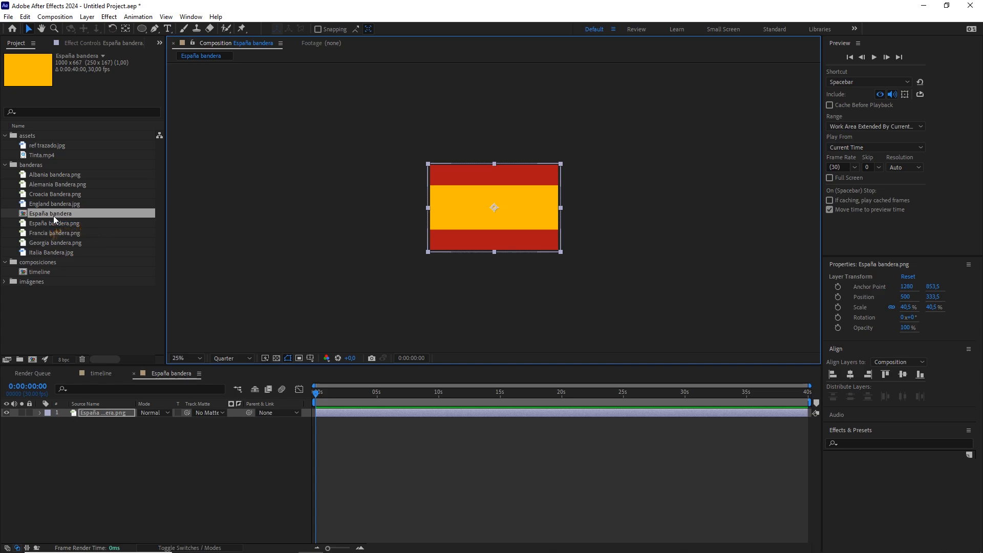
Create a top-level project folder named banderas comps and move the España bandera composition into it.
left_click(32, 323)
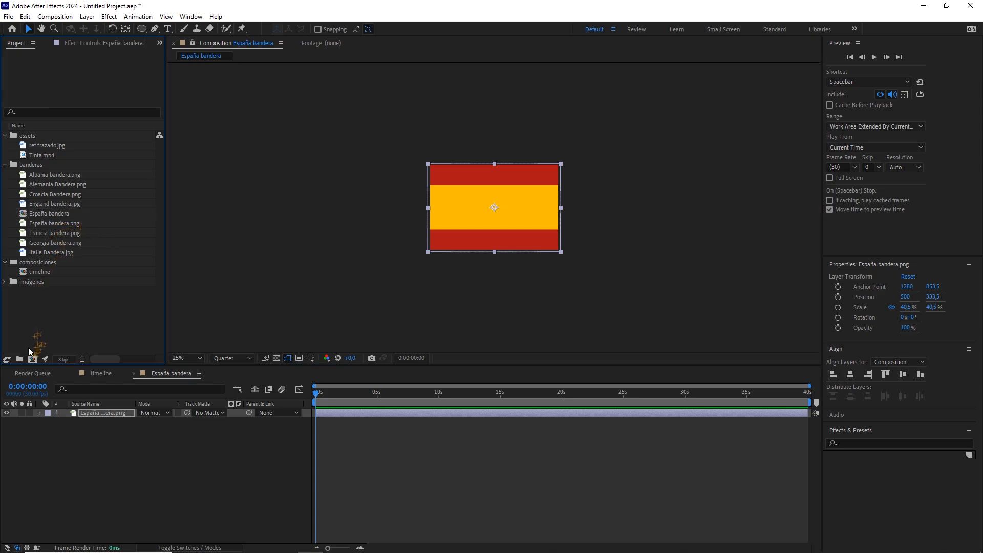
left_click(21, 359)
type("banderas comps")
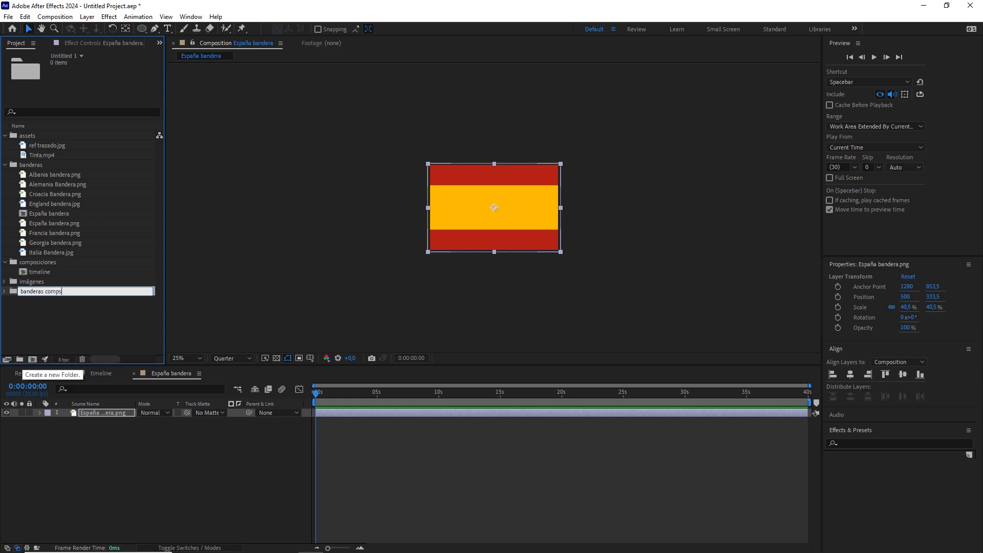
left_click(47, 324)
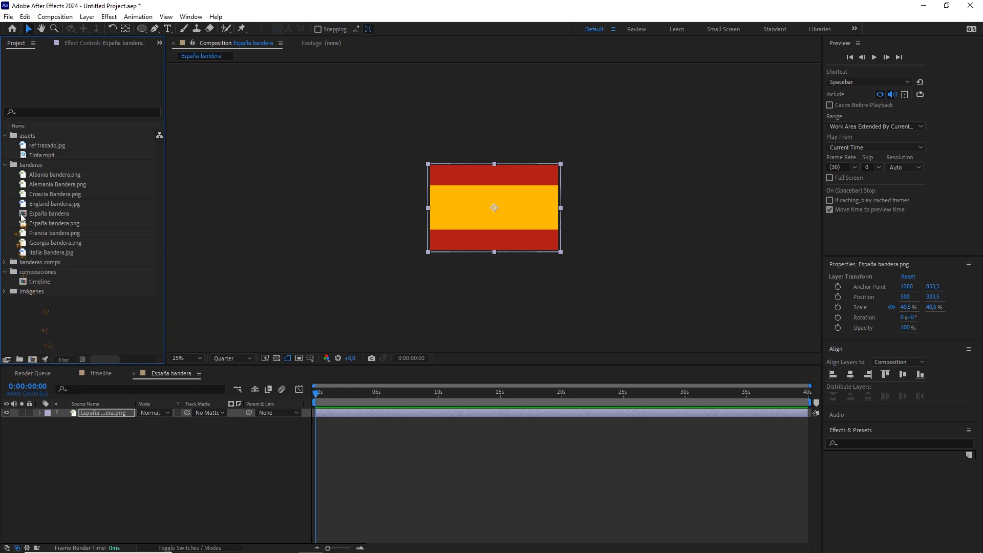
left_click_drag(50, 213, 52, 262)
left_click(5, 253)
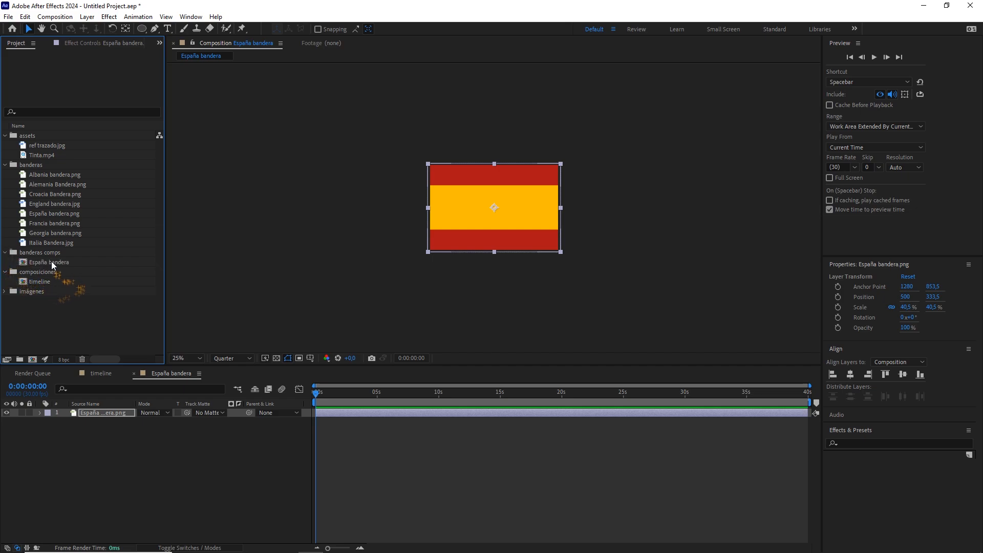
Duplicate the España bandera composition seven times within the banderas comps folder.
left_click(69, 262)
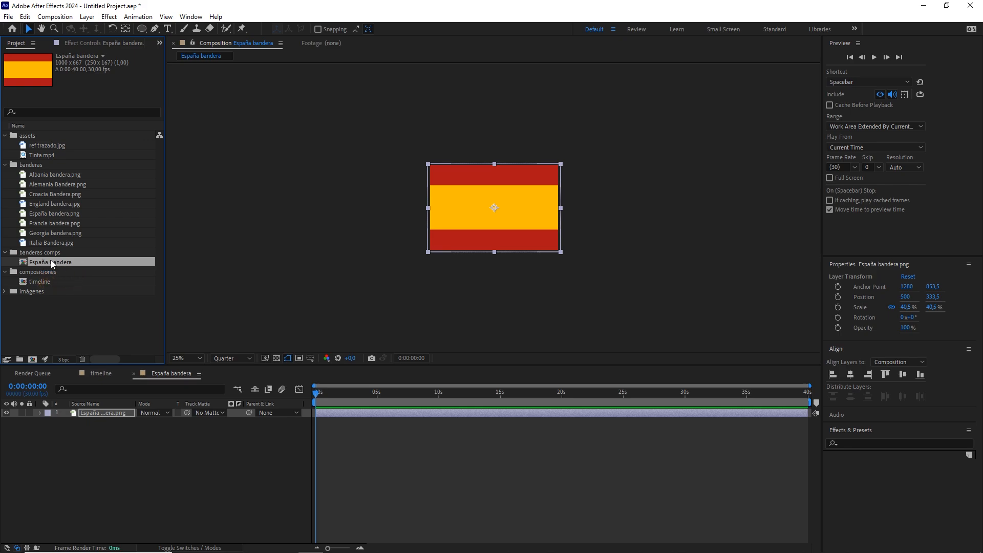
key("ctrl+d")
key("ctrl+d")
key("ctrl+d")
key("ctrl+d")
key("ctrl+d")
key("ctrl+d")
key("ctrl+d")
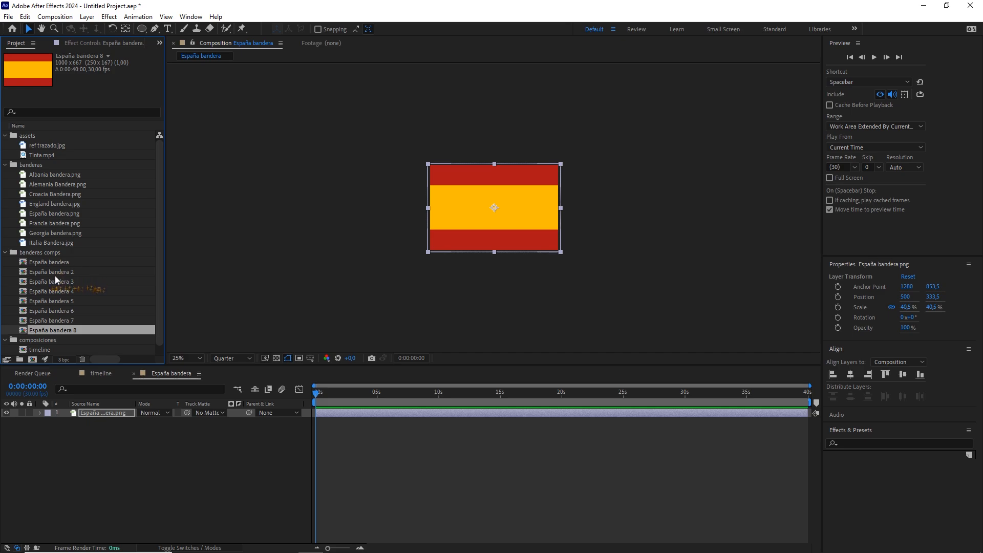
Replace the flag layer in España bandera 2 with Croacia Bandera.png, scaled to about 135.9% to fill the frame.
double_click(65, 272)
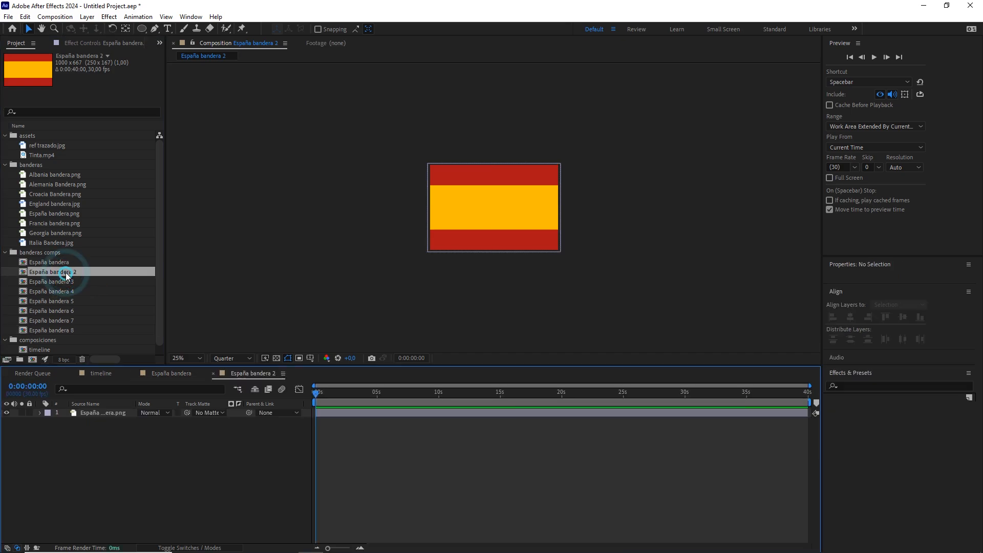
left_click(93, 413)
key("Delete")
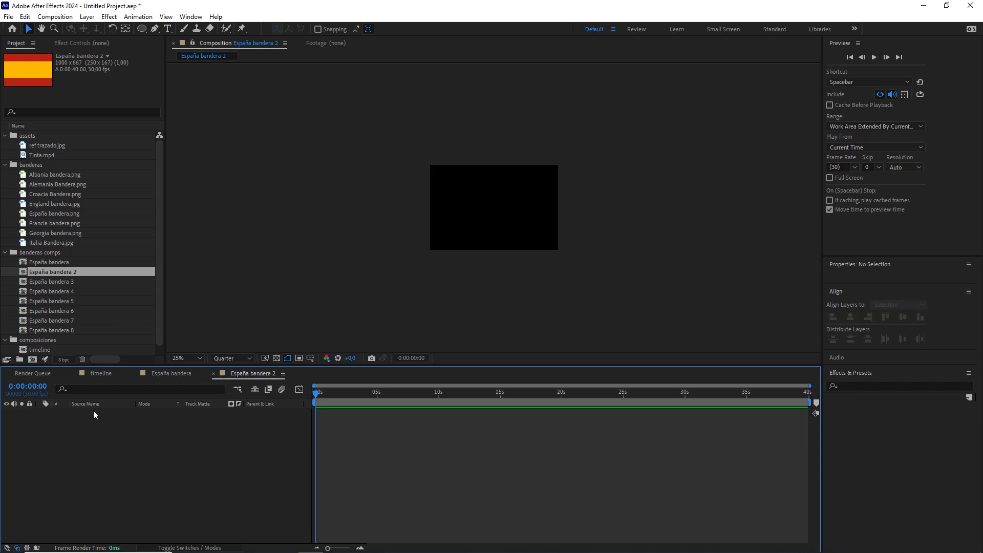
left_click(56, 194)
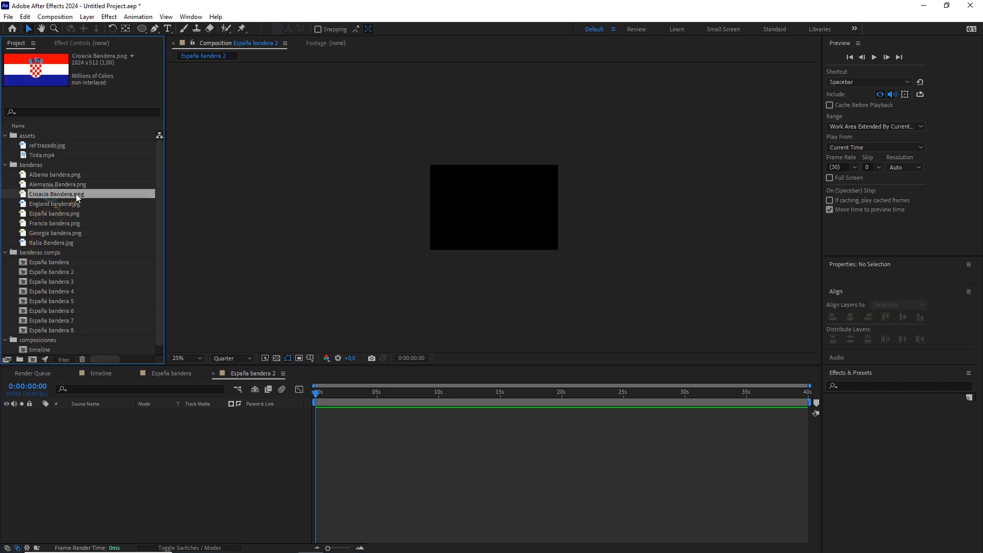
left_click_drag(75, 195, 117, 445)
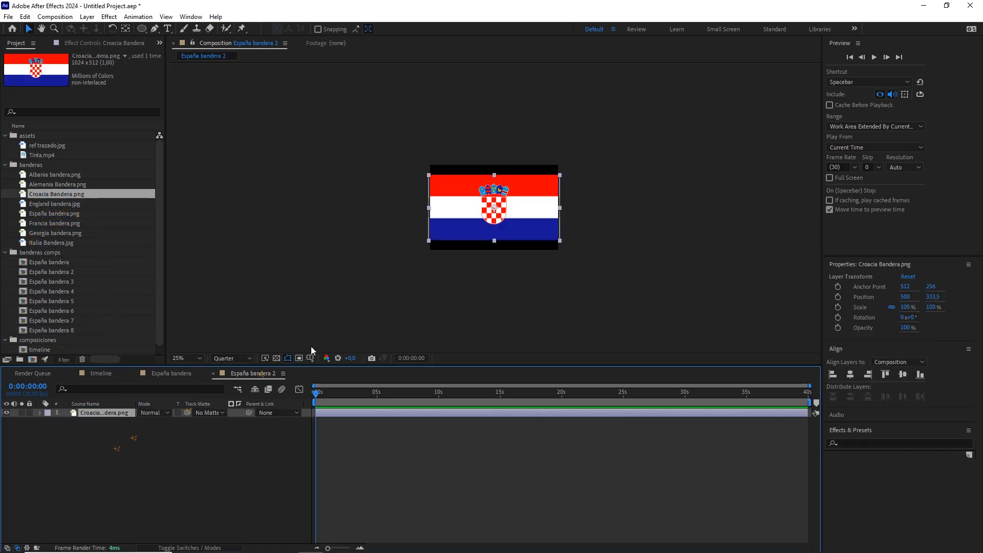
left_click_drag(560, 241, 571, 254)
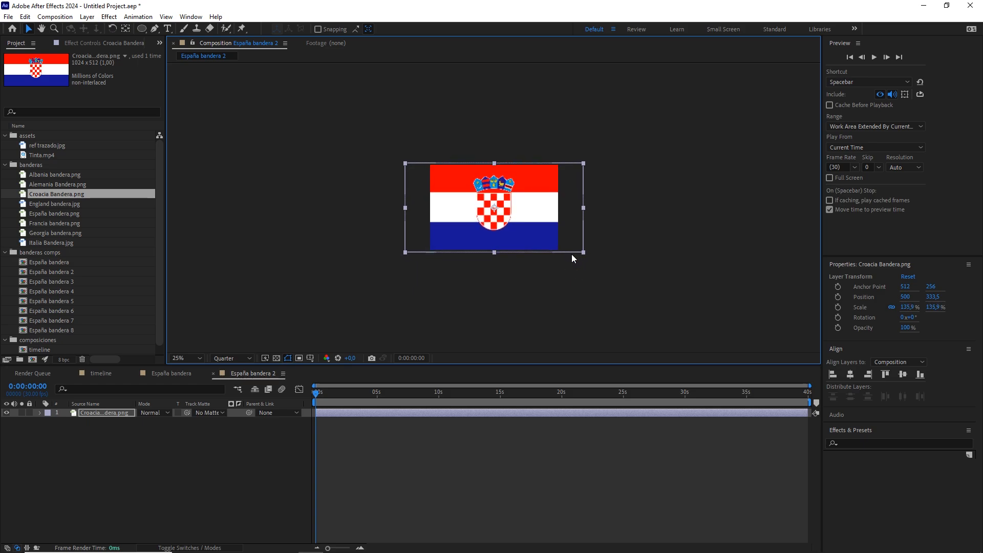
Rename the España bandera 2 composition to Croacia bandera.
left_click(66, 274)
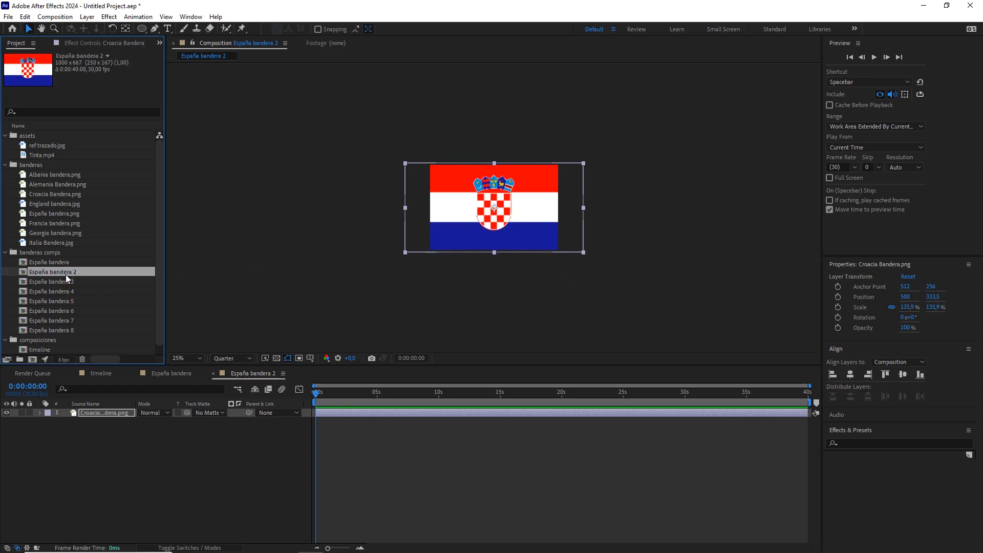
right_click(65, 274)
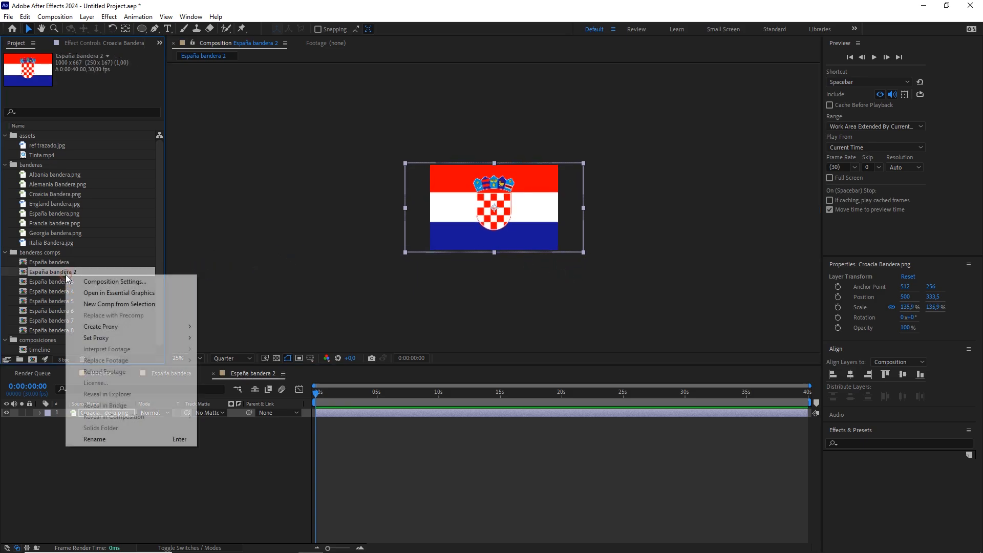
left_click(82, 439)
left_click_drag(48, 272, 17, 274)
type("Croac")
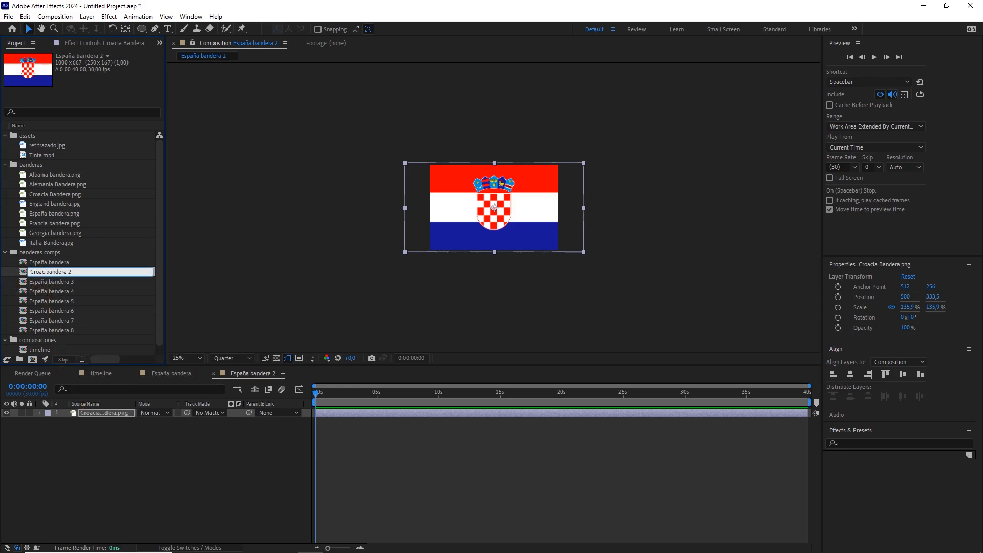
left_click(79, 437)
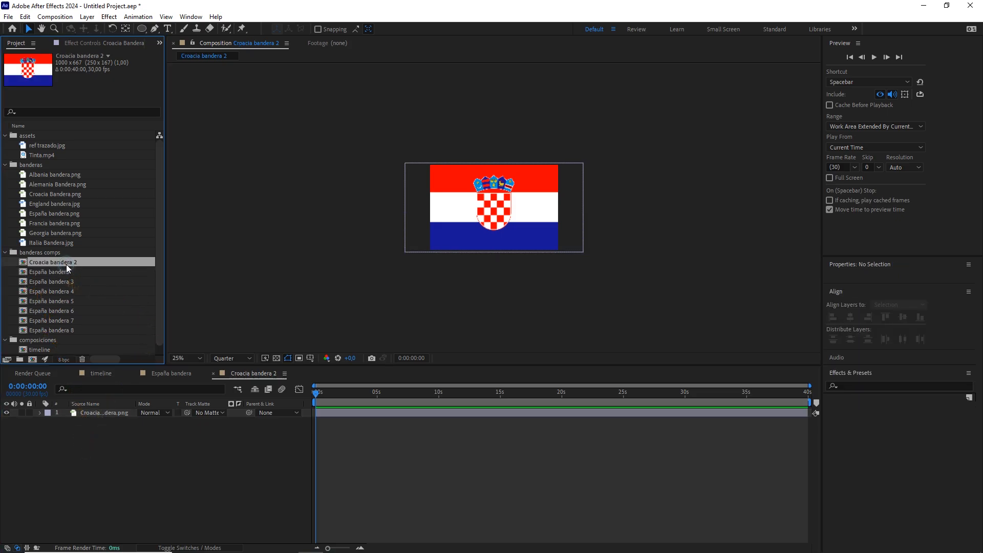
right_click(66, 264)
left_click(86, 427)
left_click_drag(73, 262, 95, 264)
left_click(66, 440)
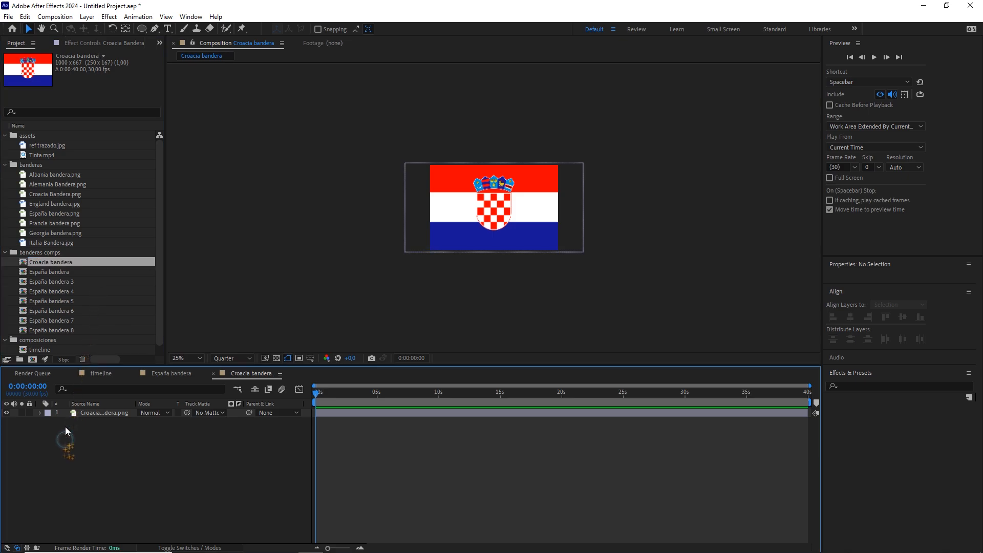
Replace the flag layer in España bandera 3 with Italia Bandera.jpg, scaled to about 26.4% to fill the frame.
double_click(58, 282)
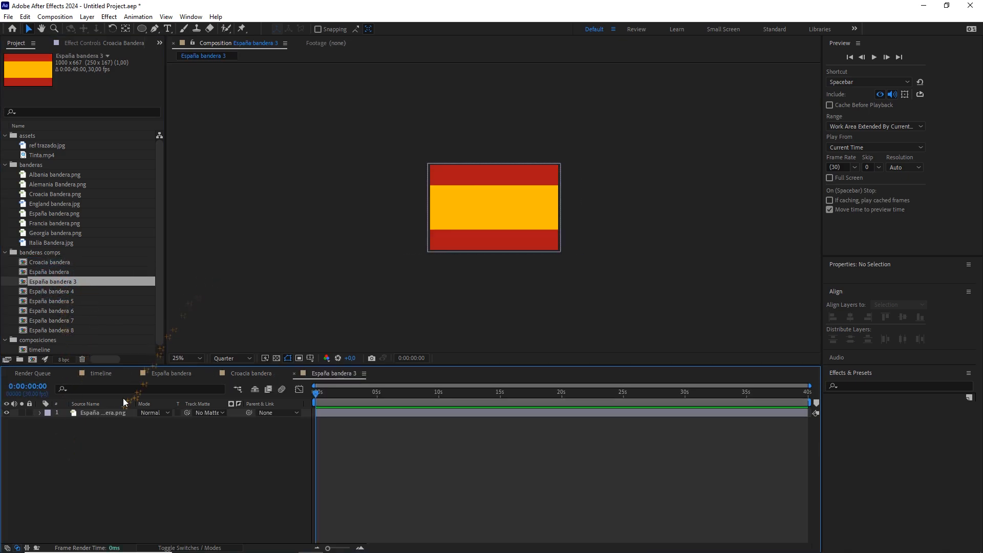
left_click(111, 413)
key("Delete")
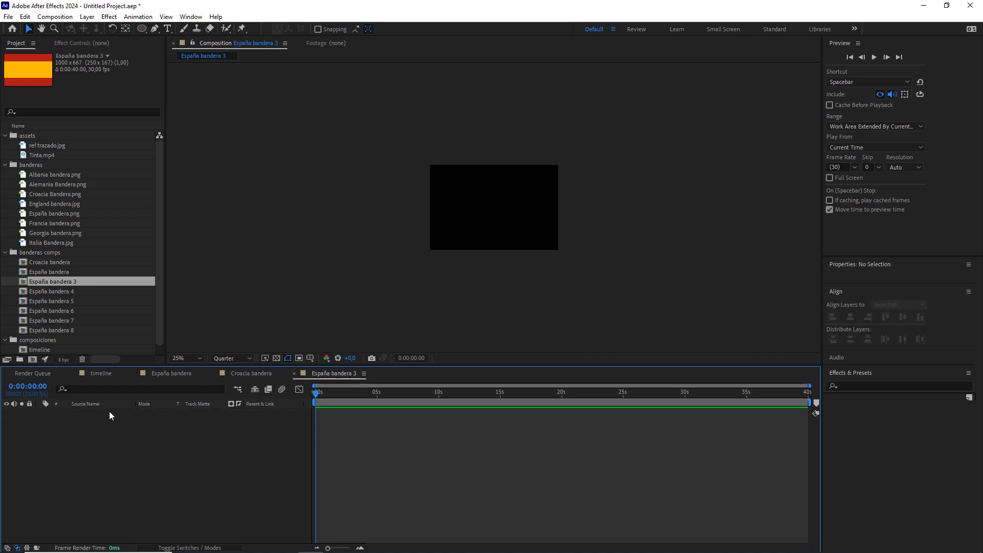
left_click_drag(54, 244, 113, 431)
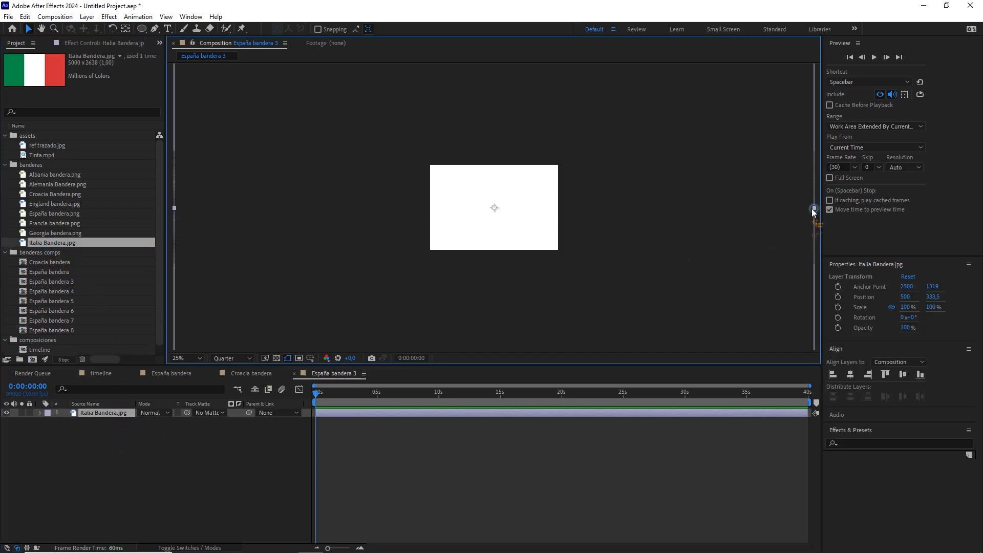
left_click_drag(644, 207, 578, 208)
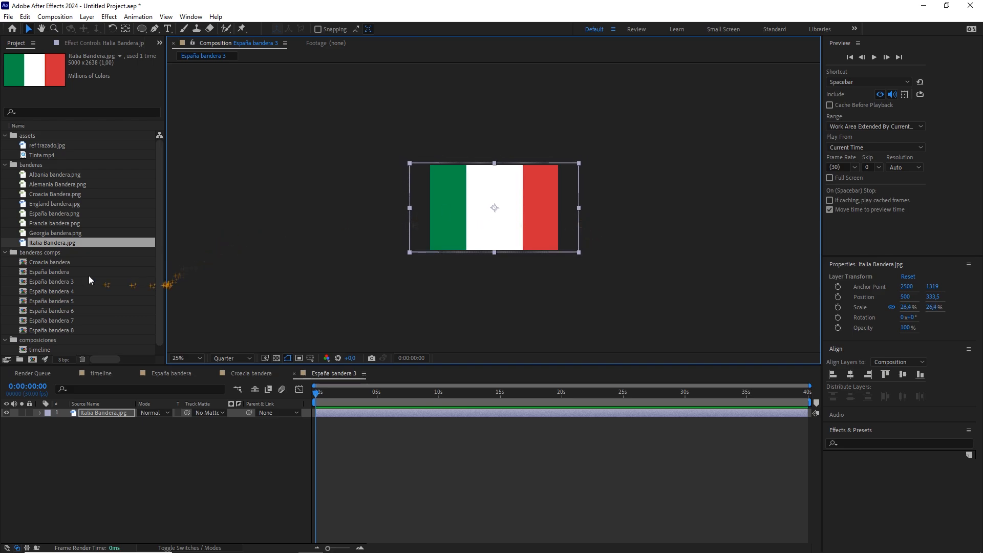
Rename the España bandera 3 composition to Italia bandera.
right_click(62, 283)
left_click(92, 448)
type("Italia bandera")
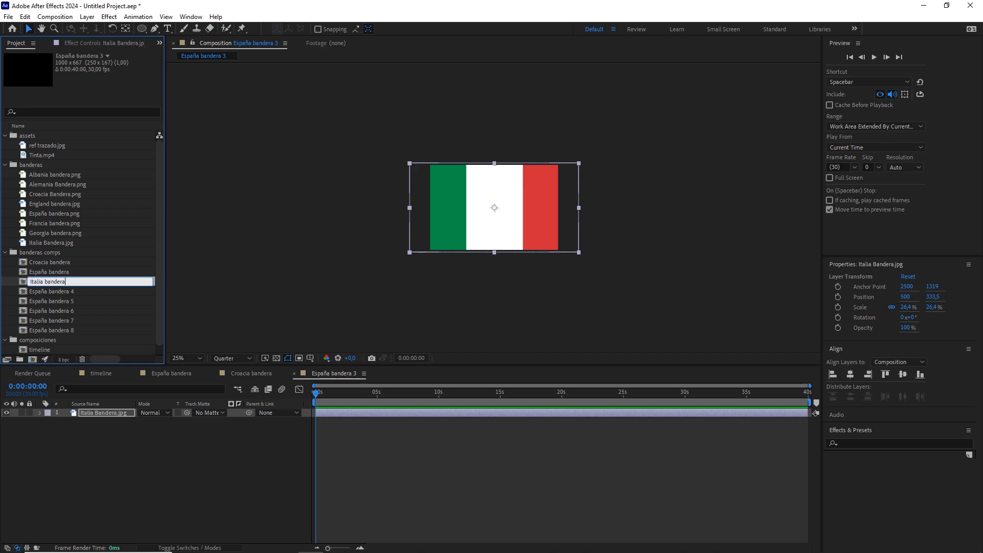
left_click(112, 445)
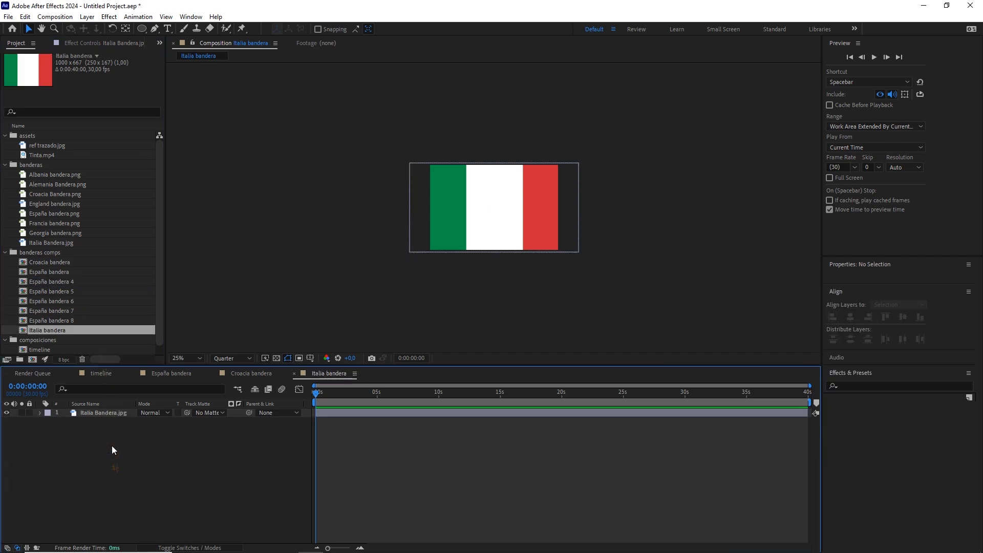
Replace the flag layer in España bandera 4 with Albania bandera.png, scaled to about 84.1% to fill the frame.
double_click(68, 281)
left_click(110, 413)
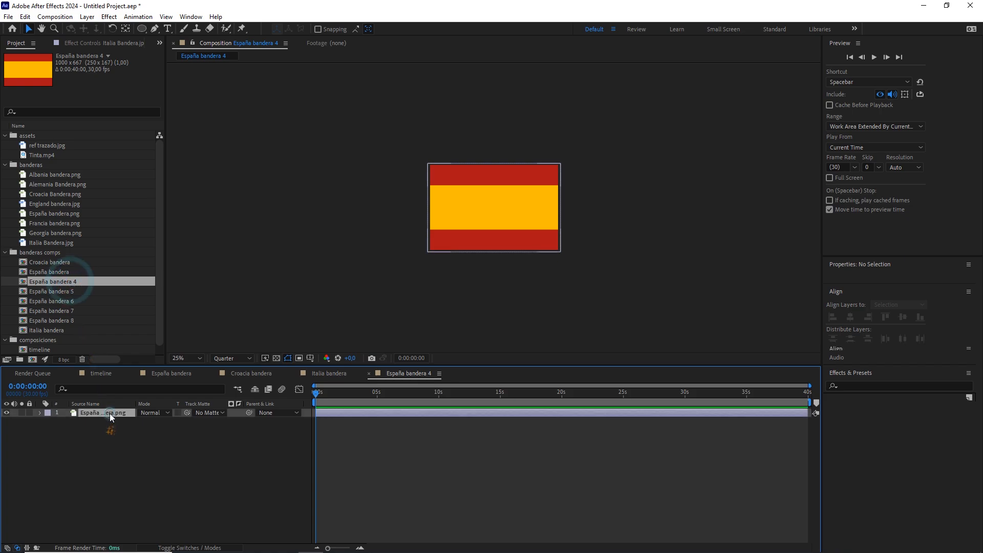
key("Delete")
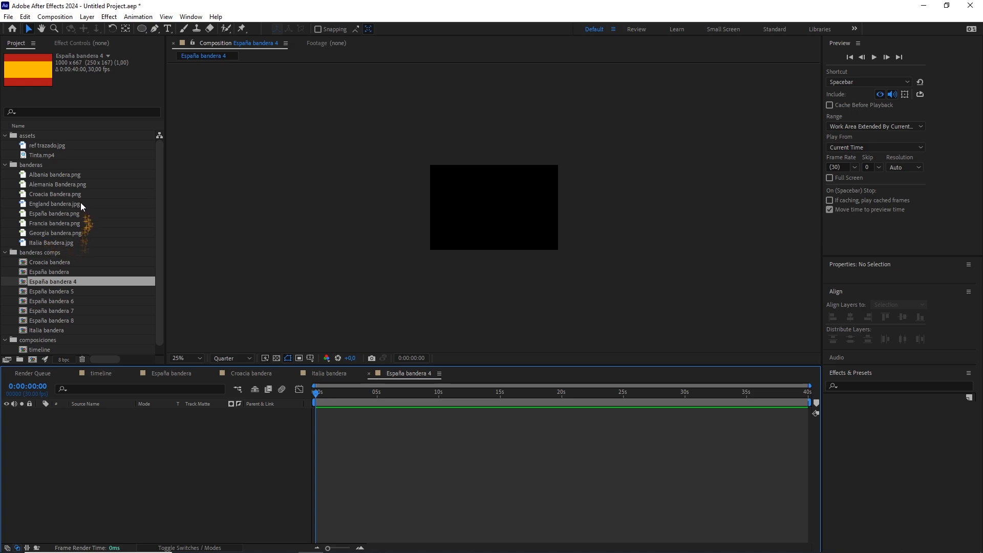
left_click_drag(50, 176, 121, 428)
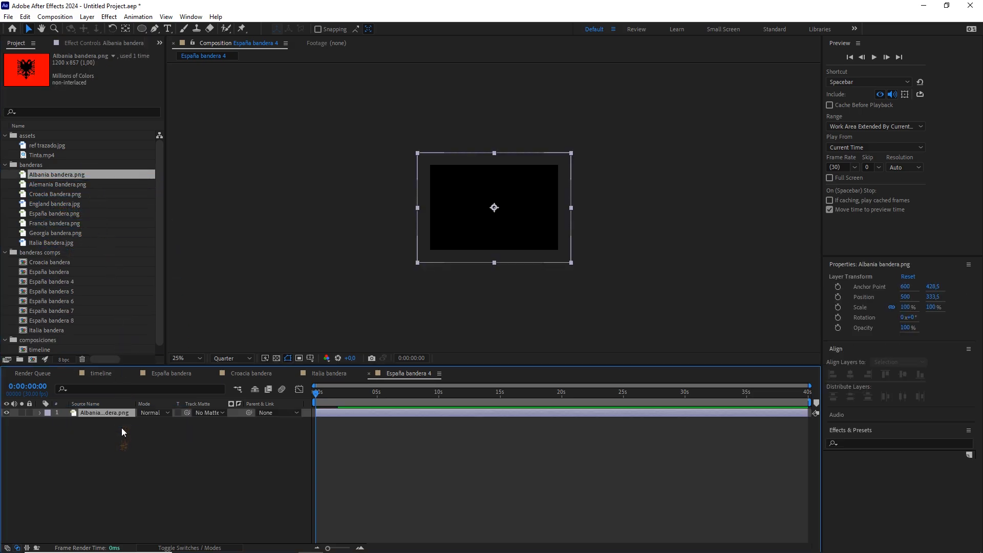
left_click_drag(570, 262, 554, 254)
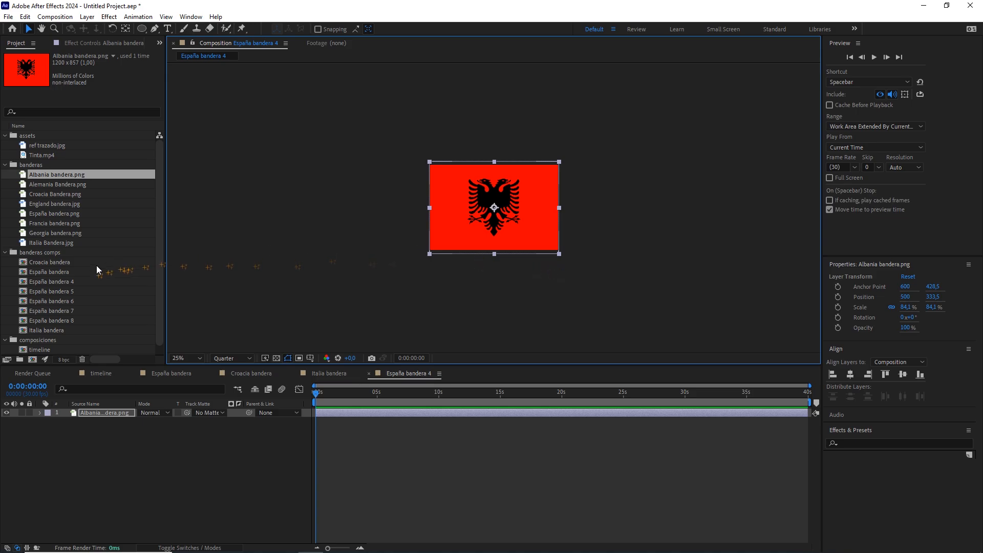
Rename the España bandera 4 composition to Albania bandera.
right_click(68, 281)
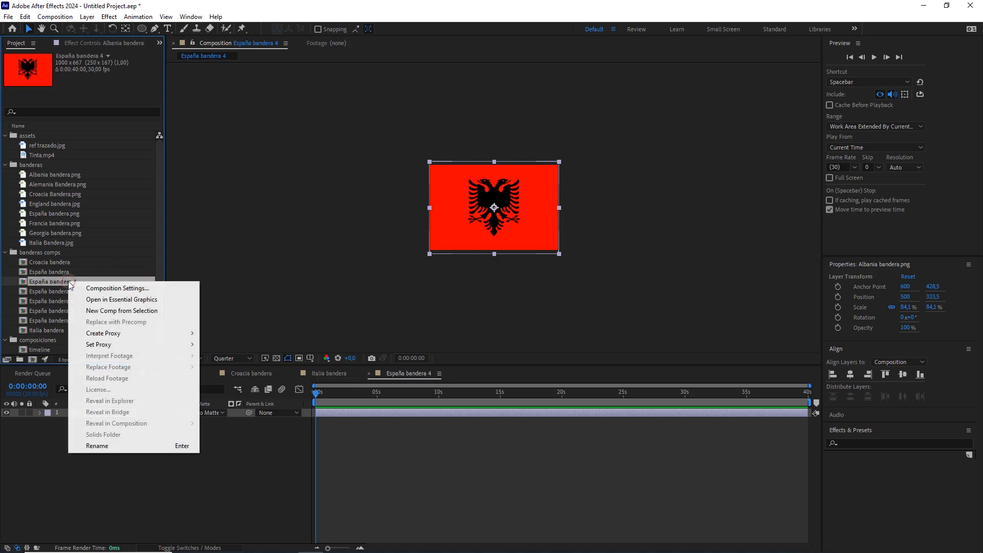
left_click(97, 445)
type("Albania ban")
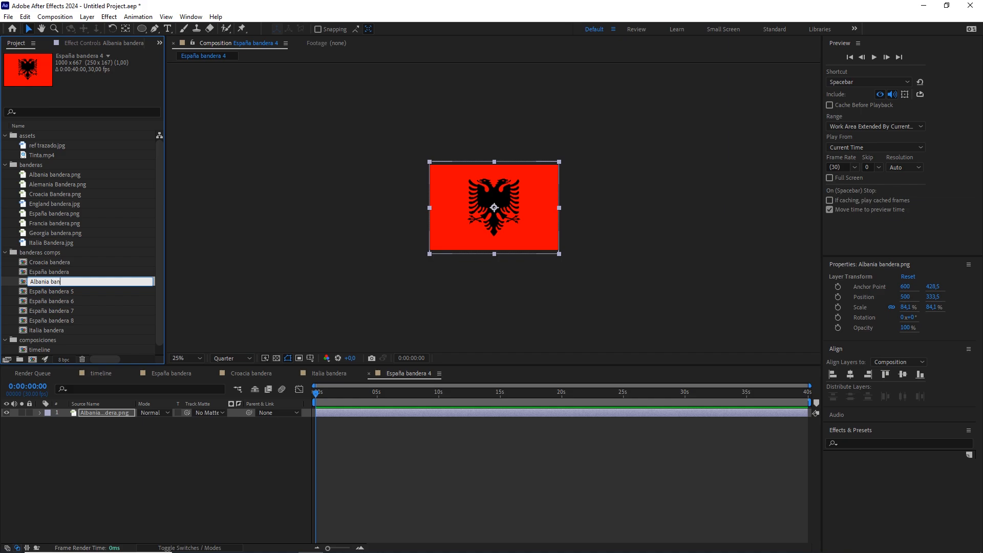
key("Return")
left_click(125, 460)
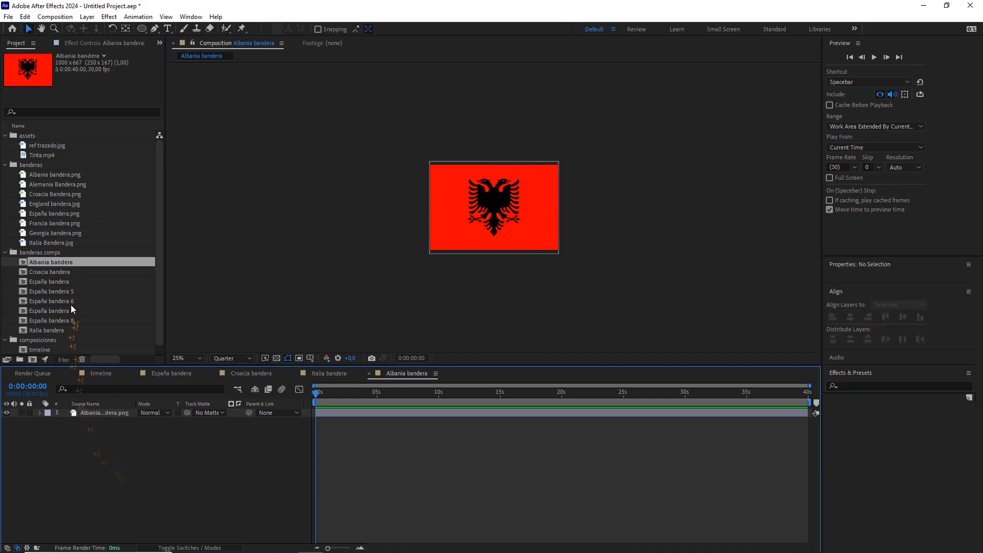
Replace the flag layer in España bandera 5 with Georgia bandera.png, scaled to about 56.3% to fill the frame.
left_click(70, 292)
double_click(69, 291)
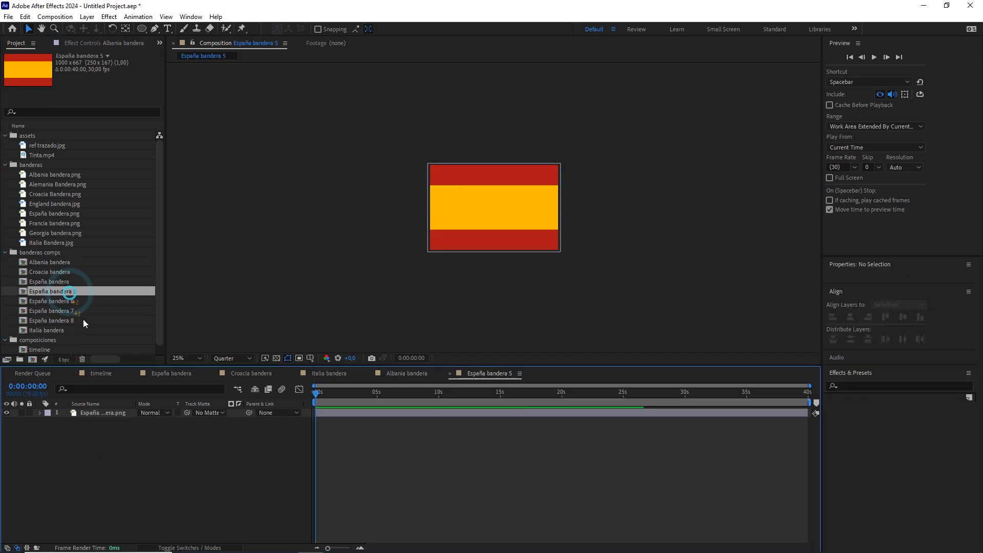
left_click(118, 412)
key("Delete")
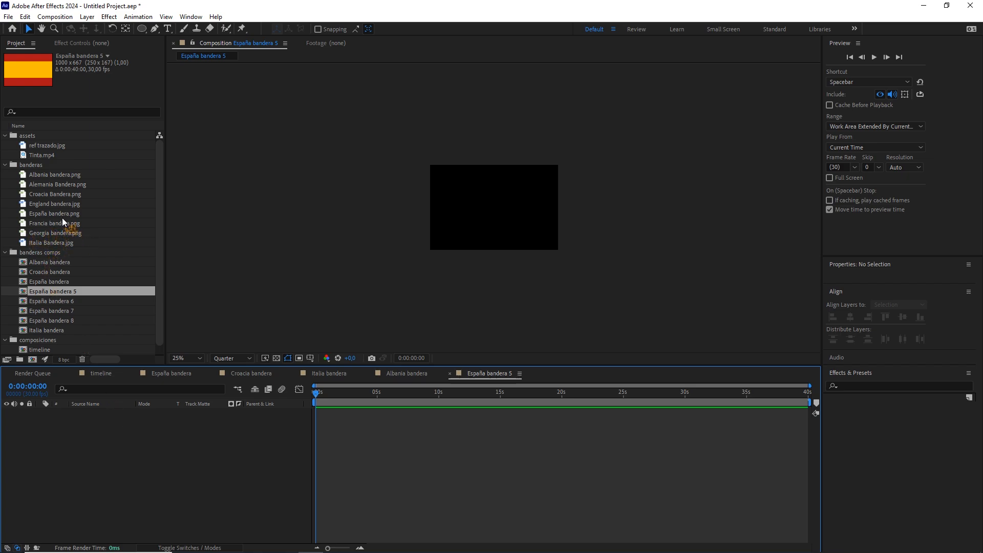
left_click_drag(48, 234, 124, 431)
left_click_drag(621, 206, 565, 208)
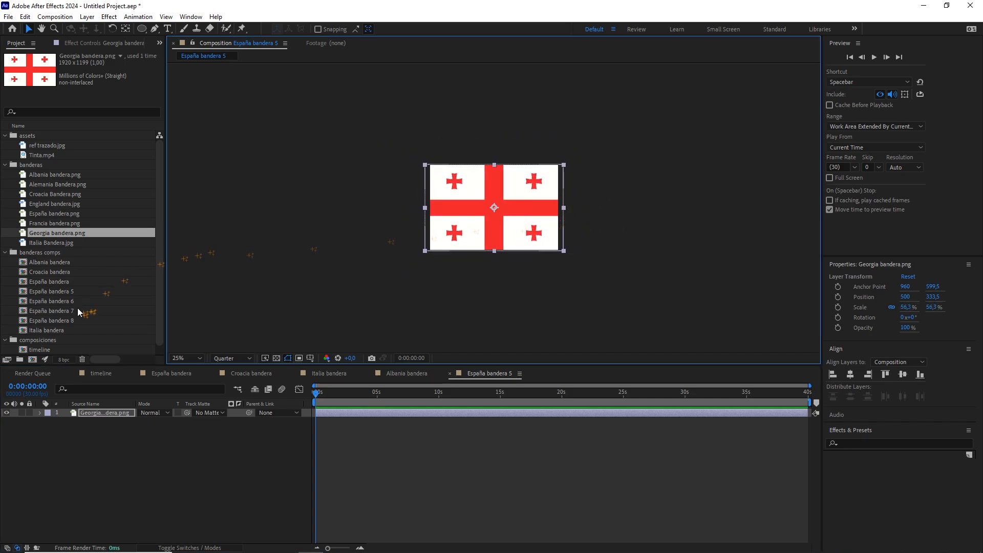
Rename the España bandera 5 composition to Georgia bandera.
left_click(66, 293)
right_click(66, 294)
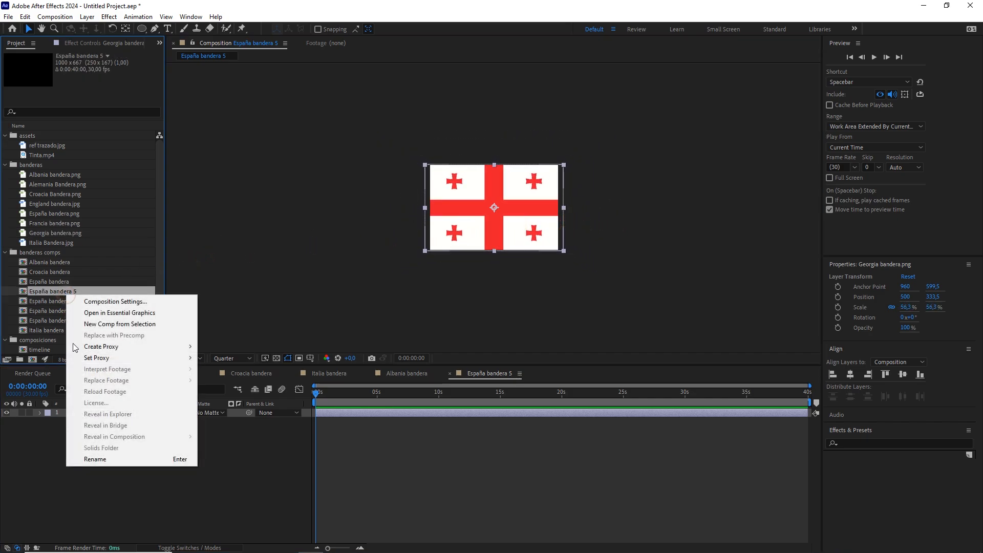
left_click(87, 458)
type("Georgi")
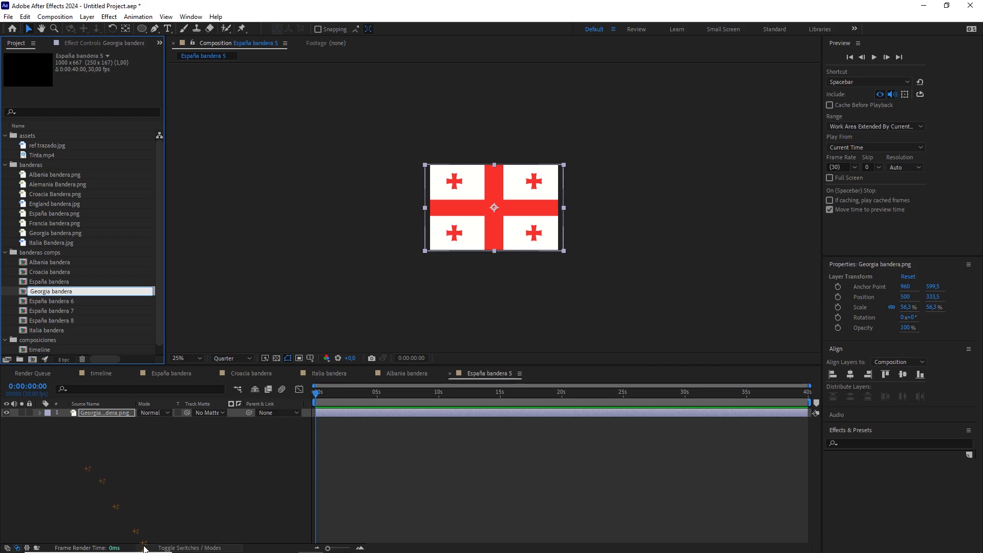
left_click(152, 459)
Replace the flag layer in España bandera 6 with Alemania Bandera.png, scaled to about 192%, and show the transparency grid.
double_click(57, 292)
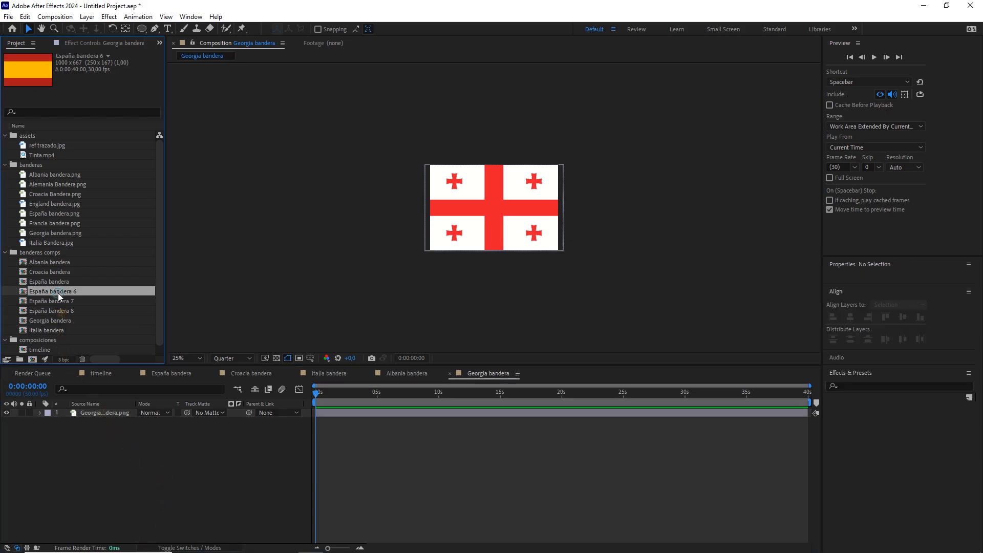
left_click(112, 412)
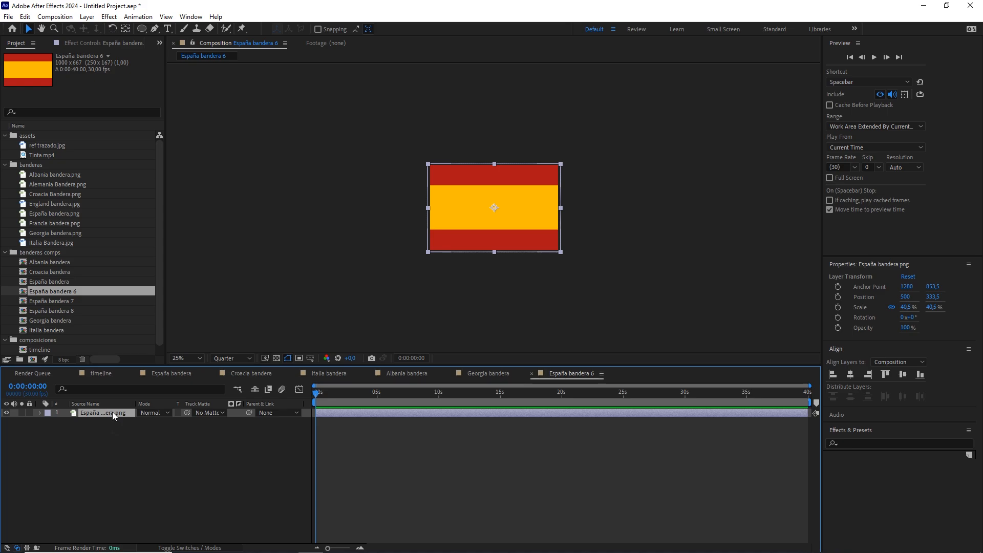
key("Delete")
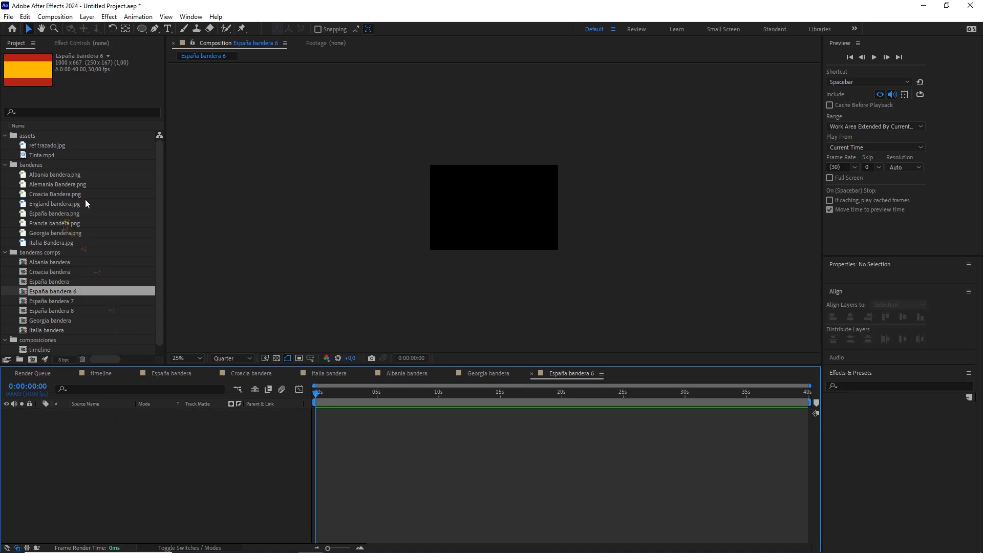
left_click(58, 185)
left_click_drag(60, 185, 121, 439)
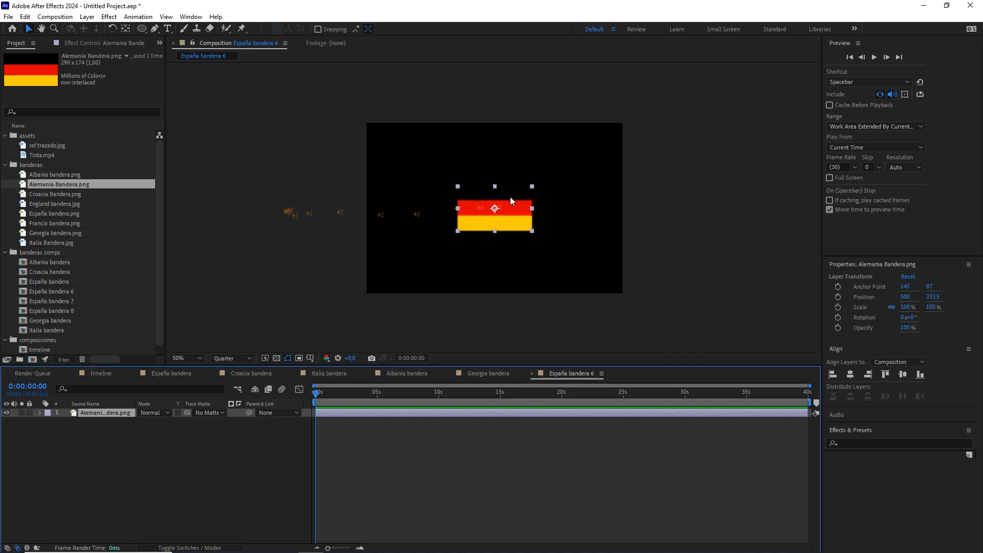
left_click_drag(532, 232, 582, 292)
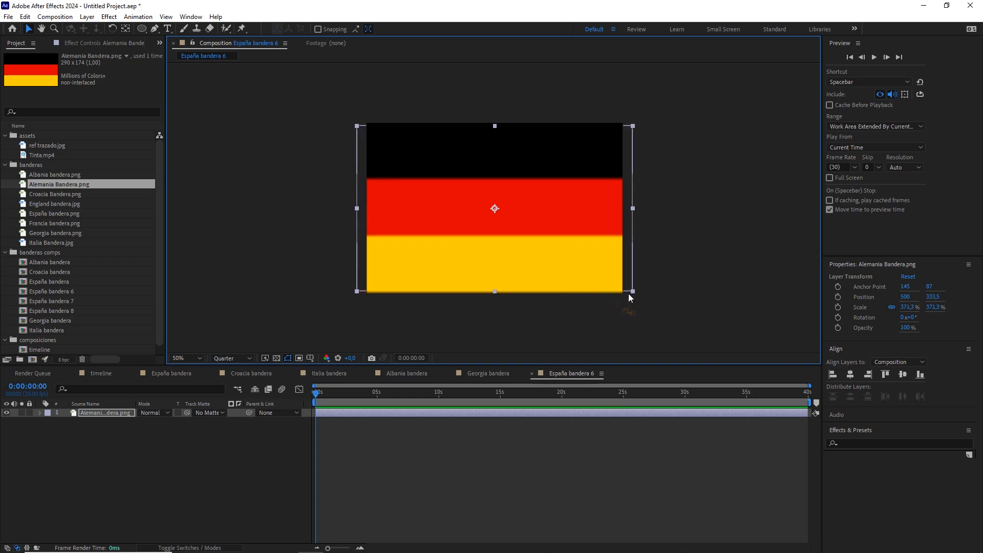
left_click_drag(633, 292, 565, 252)
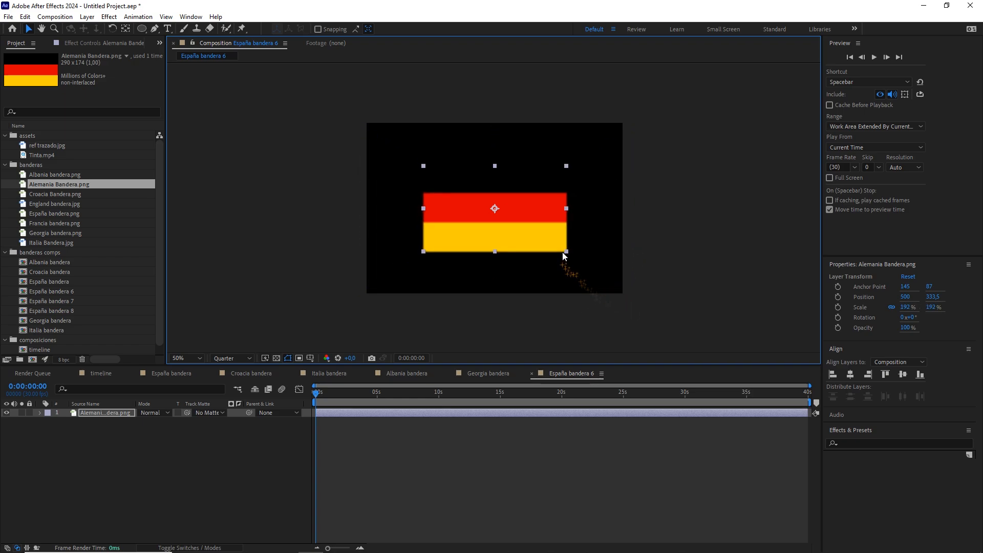
left_click(276, 358)
Create a black solid 1000 px wide and 667/3 px high, aligned to the top edge of the composition.
right_click(153, 438)
mouse_move(246, 316)
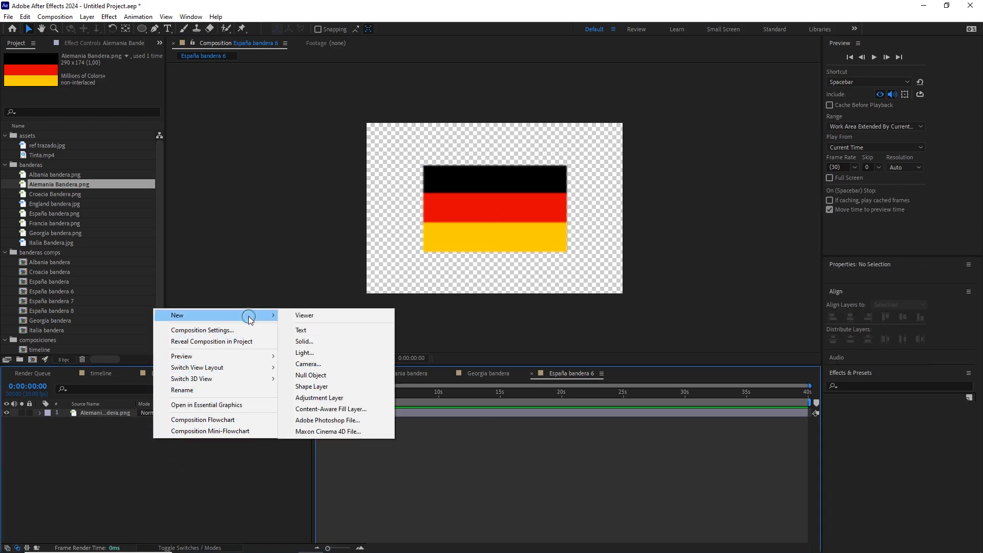
left_click(309, 341)
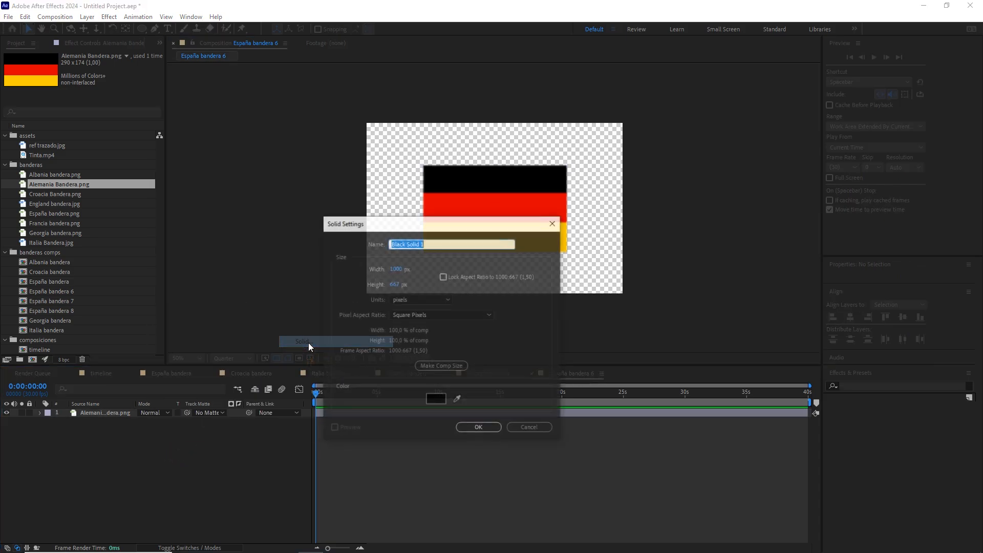
left_click(403, 283)
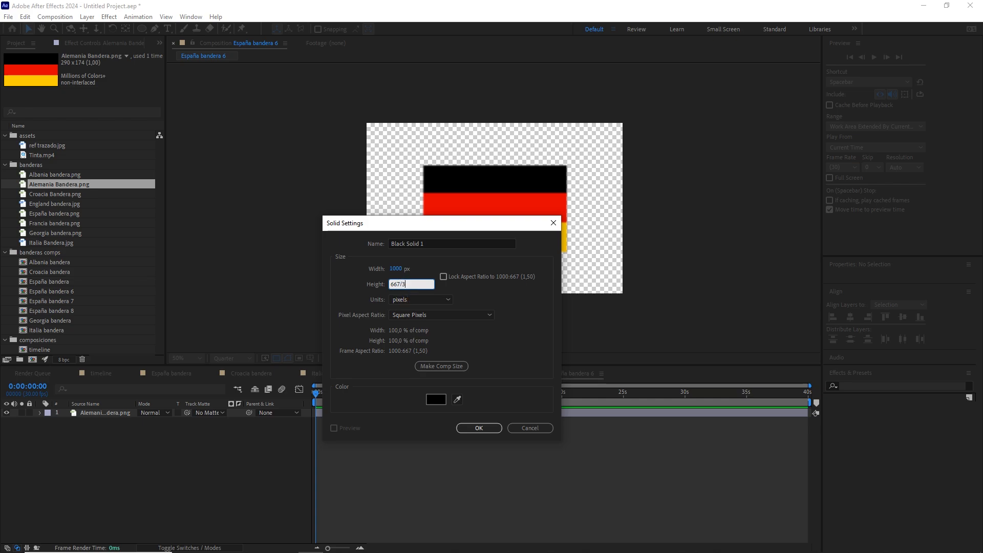
left_click(489, 427)
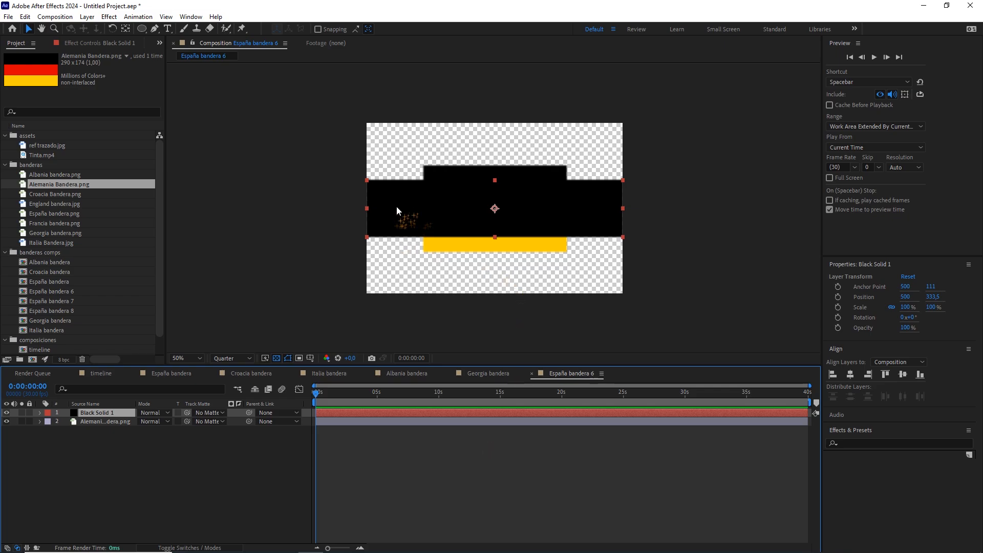
left_click(885, 375)
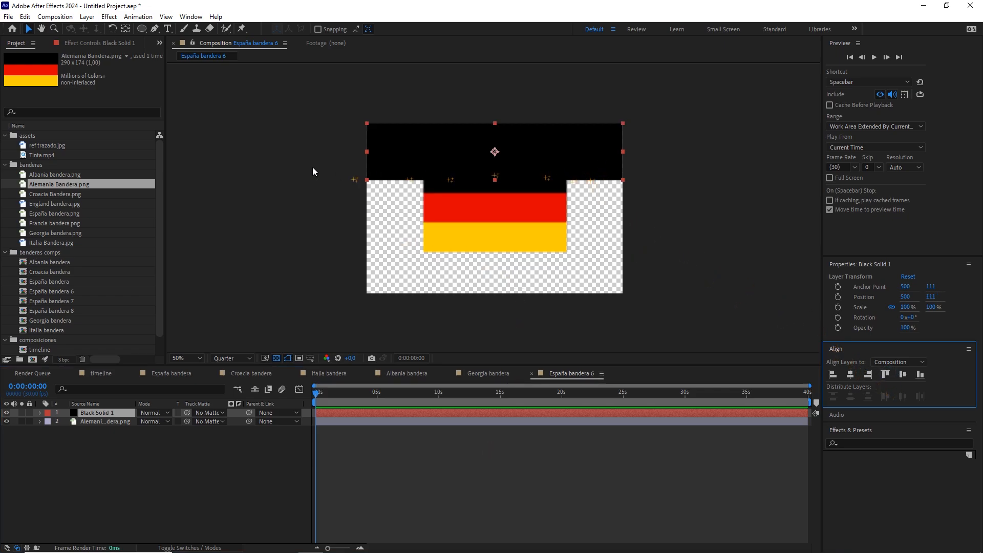
Set the black solid's colour by sampling the black stripe of the German flag image.
left_click(87, 16)
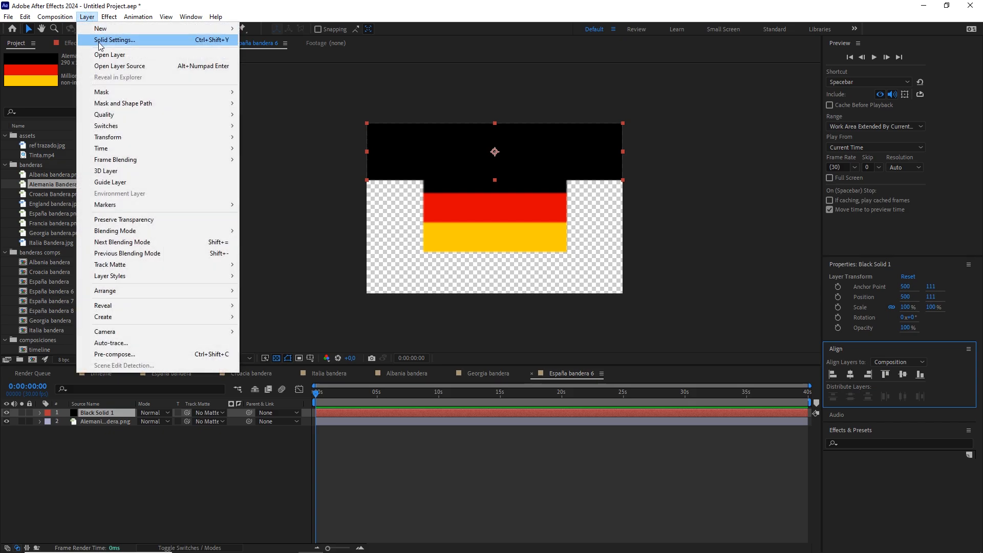
left_click(99, 40)
left_click(390, 439)
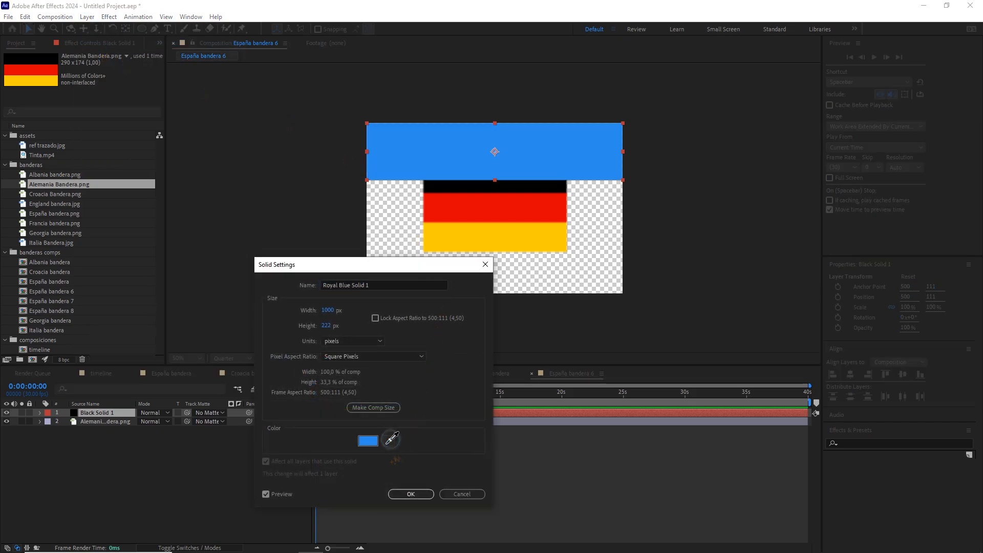
left_click(546, 184)
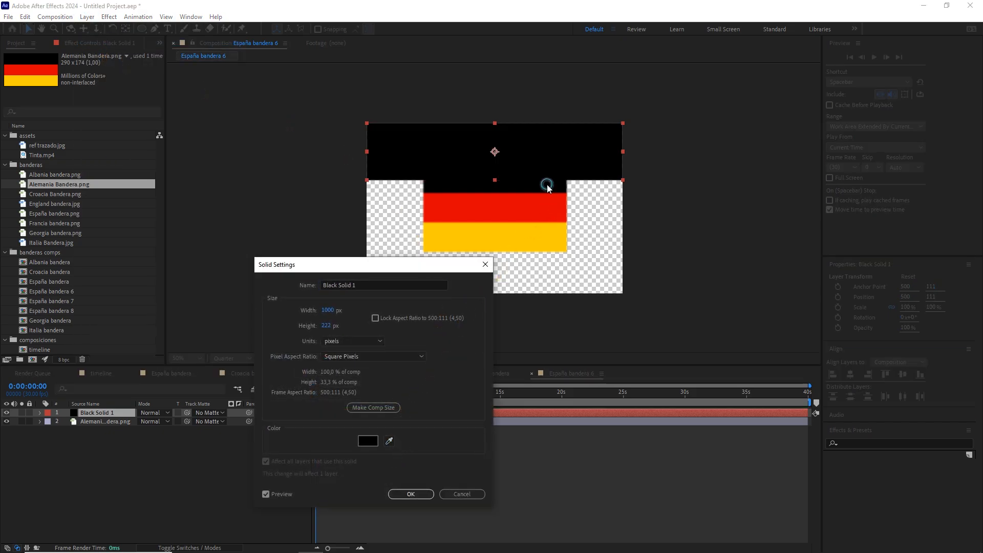
left_click(404, 494)
Duplicate the black solid to the bottom edge of the composition and recolour the copy with the flag's sampled yellow.
key("ctrl+d")
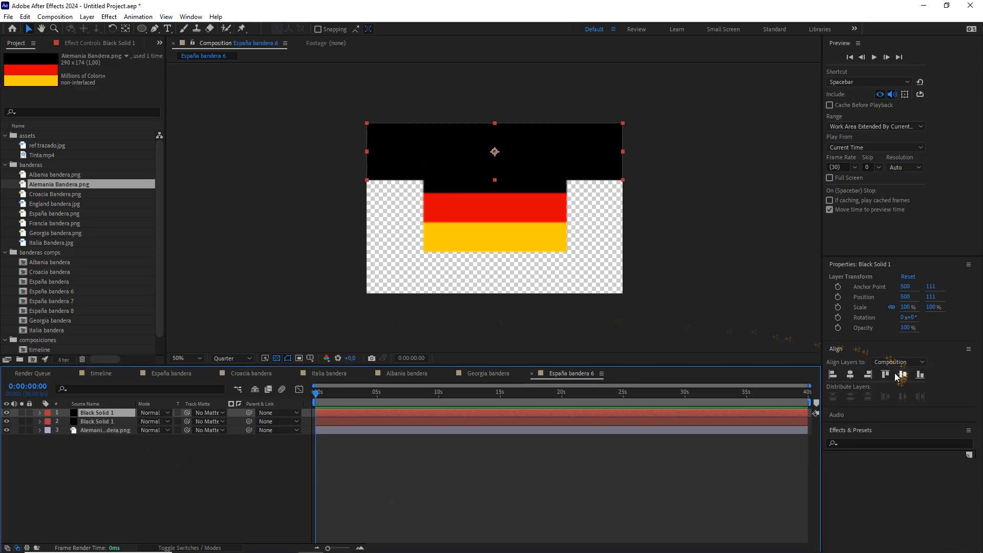
left_click(919, 377)
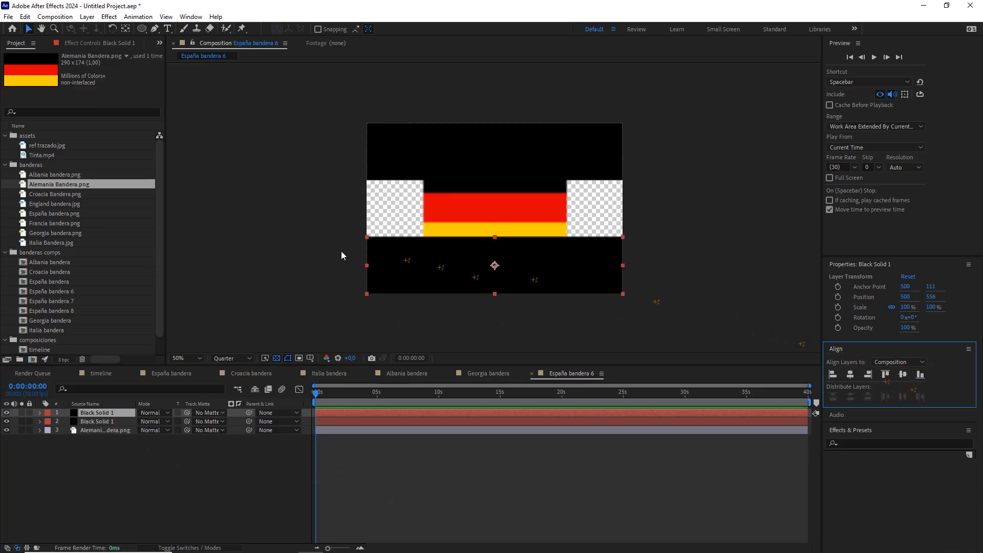
left_click(87, 17)
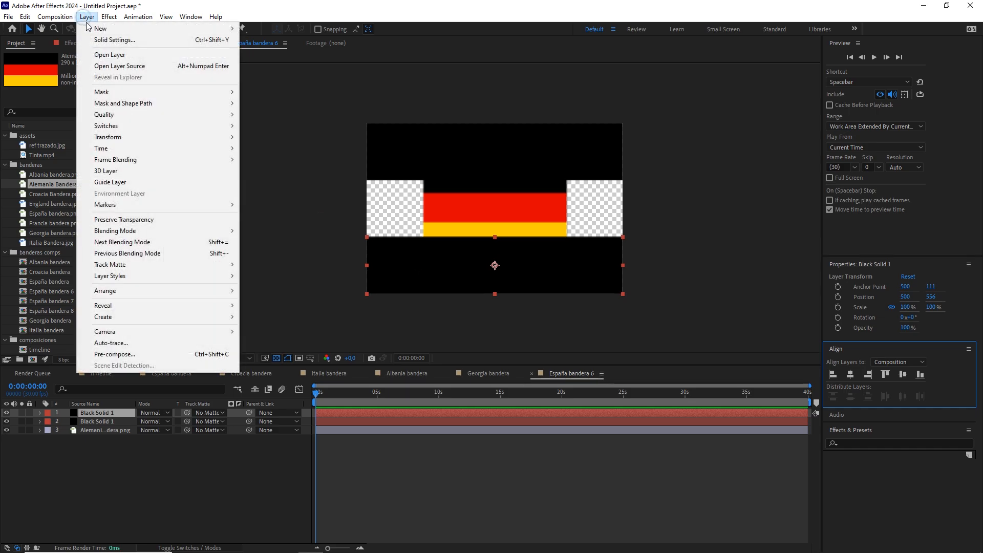
left_click(102, 36)
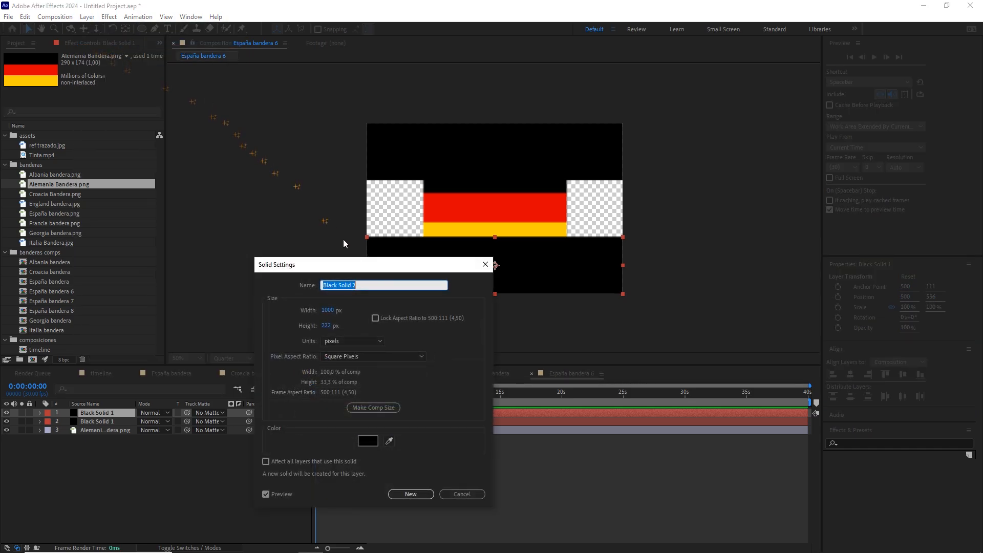
left_click(389, 440)
left_click(545, 229)
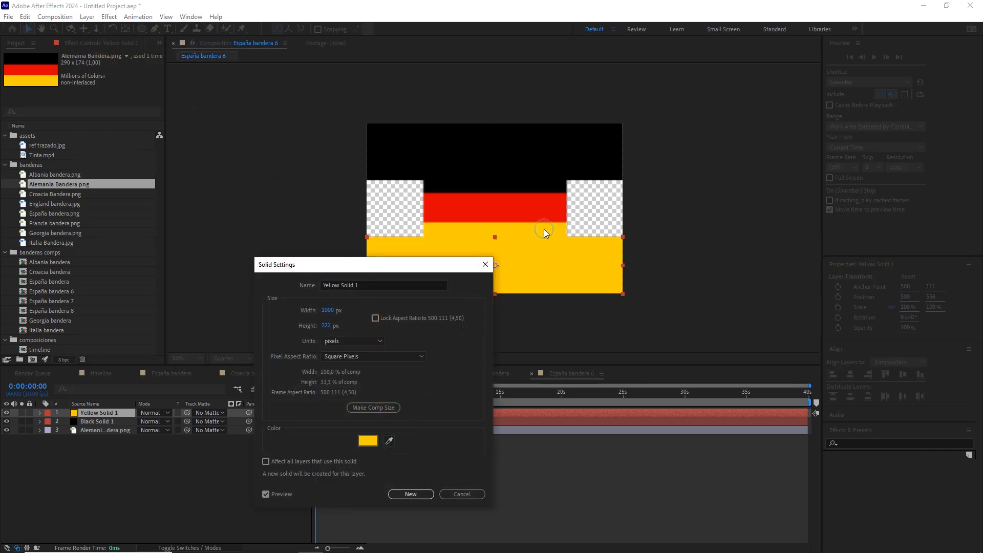
left_click(409, 494)
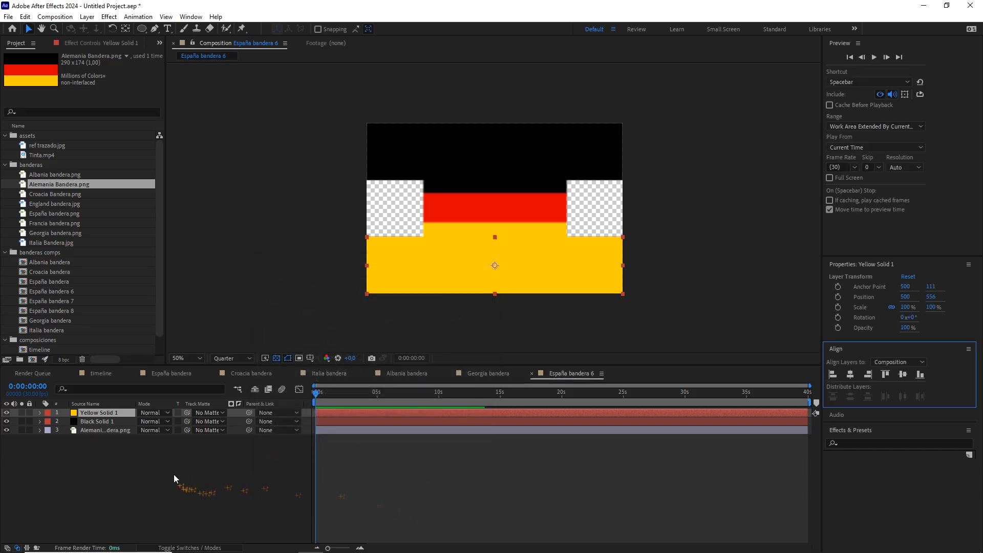
Create a 1000 × 222 px solid in the flag's sampled red and move it below the black solid in the layer order.
right_click(171, 493)
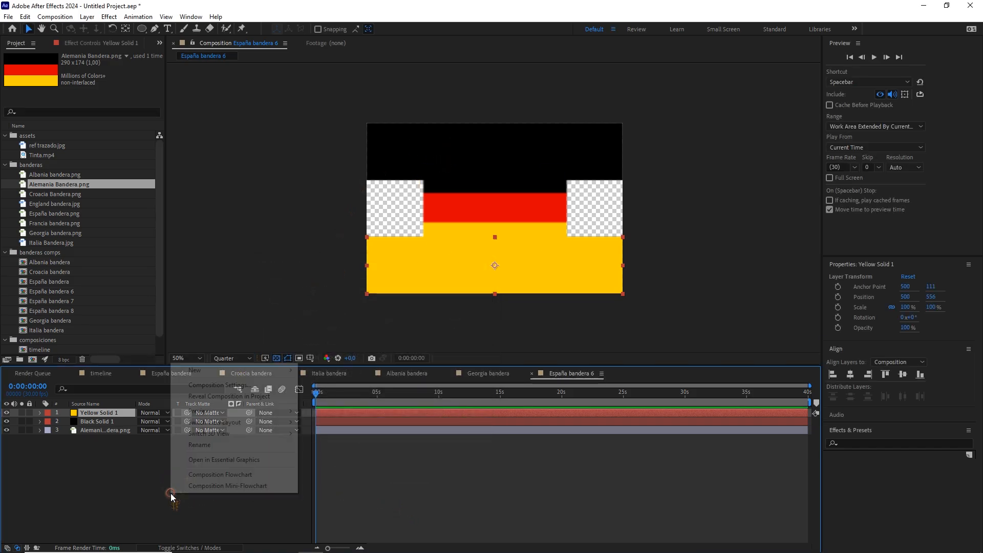
left_click(241, 370)
left_click(321, 395)
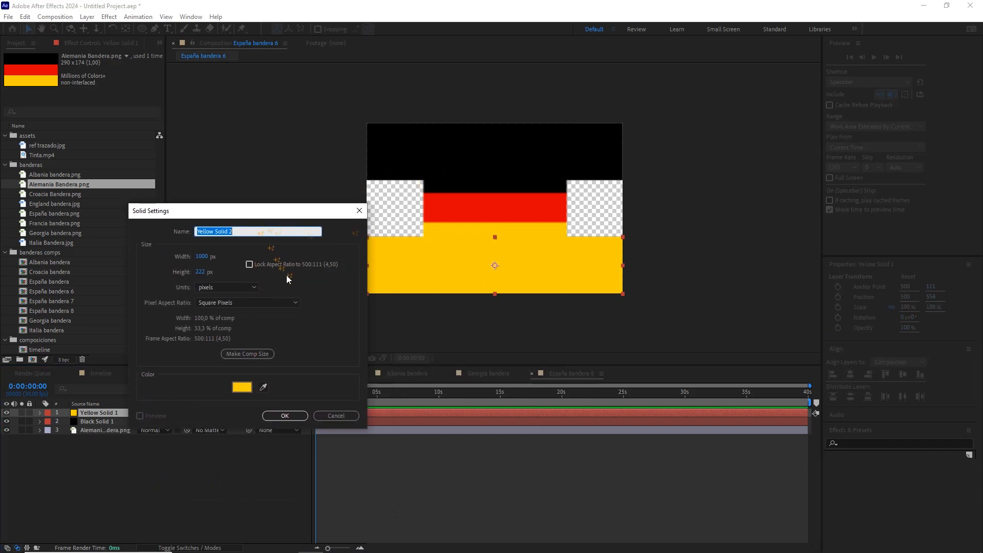
left_click(263, 387)
left_click(488, 204)
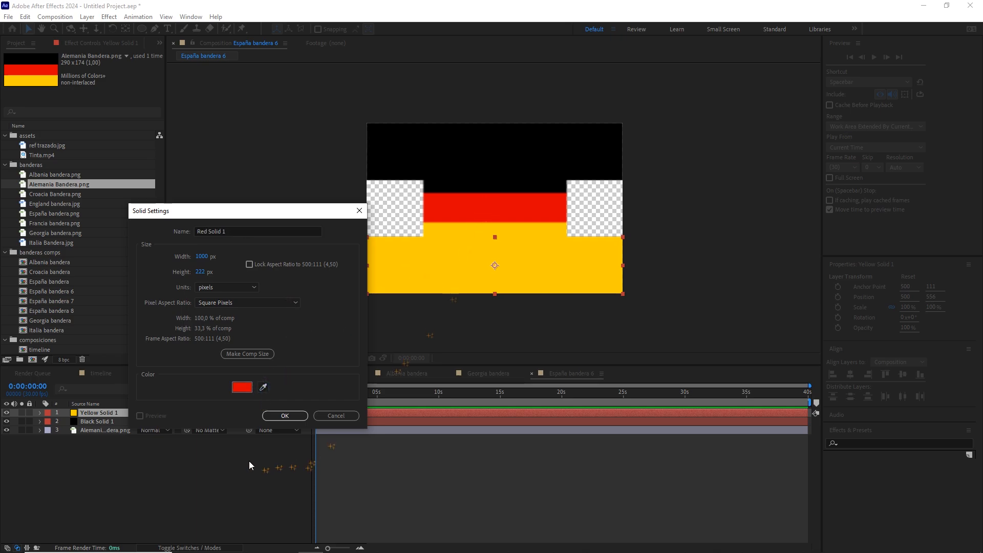
left_click(285, 415)
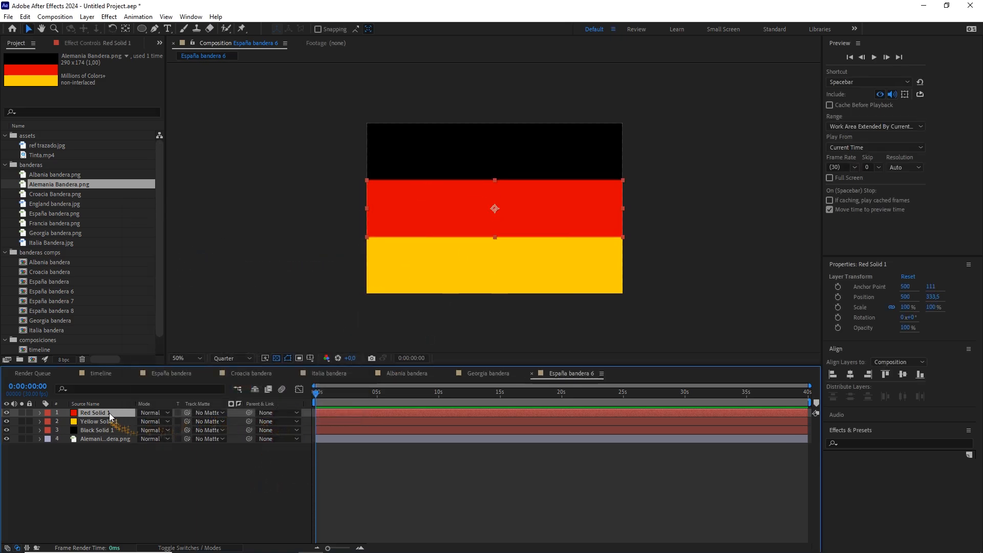
left_click_drag(106, 411, 105, 435)
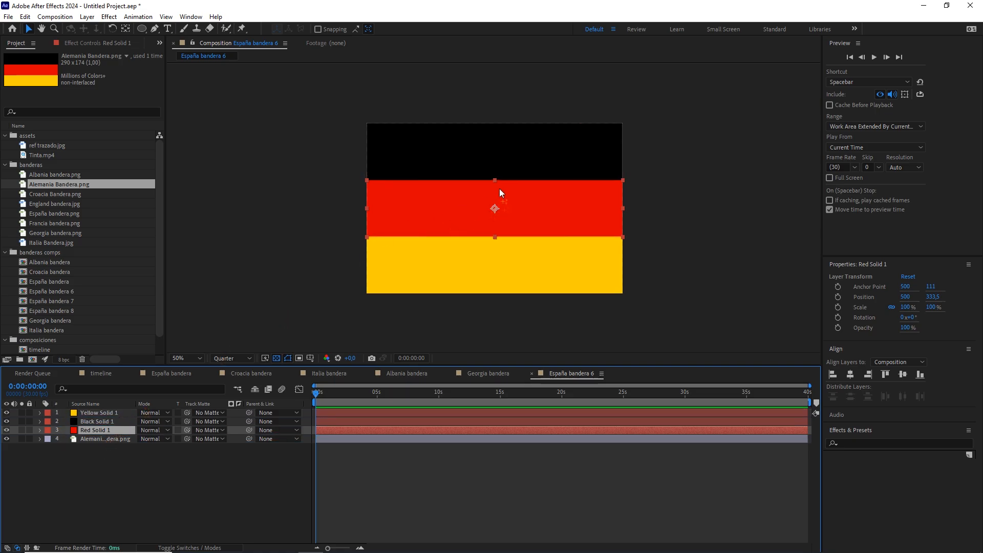
Fit the red solid to the composition and delete the Alemania Bandera.png layer.
right_click(94, 431)
mouse_move(177, 177)
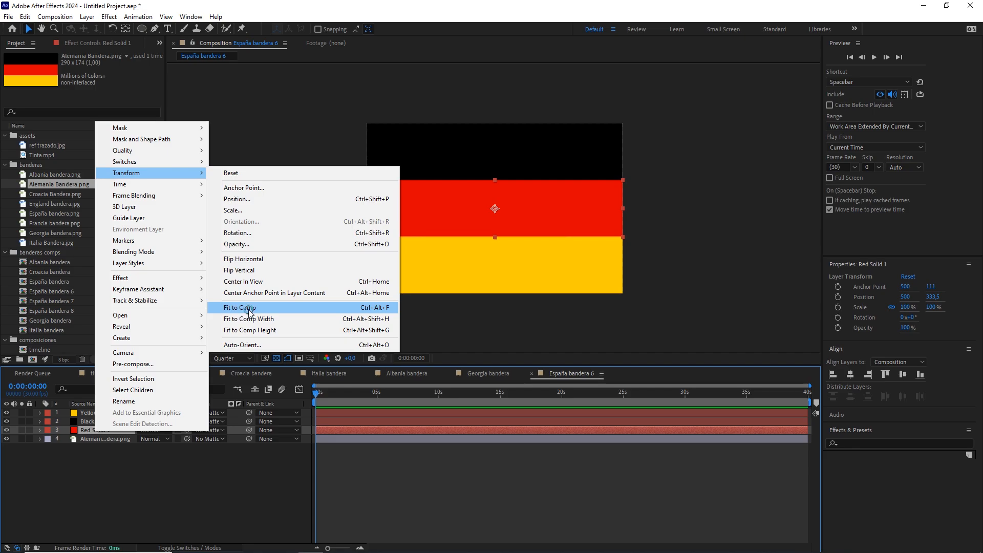
left_click(249, 308)
left_click(105, 439)
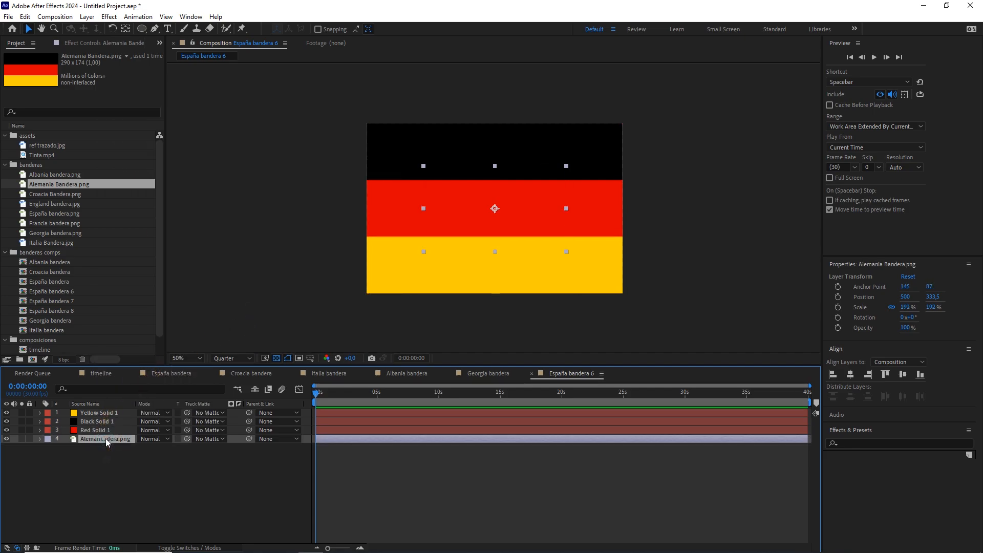
key("Delete")
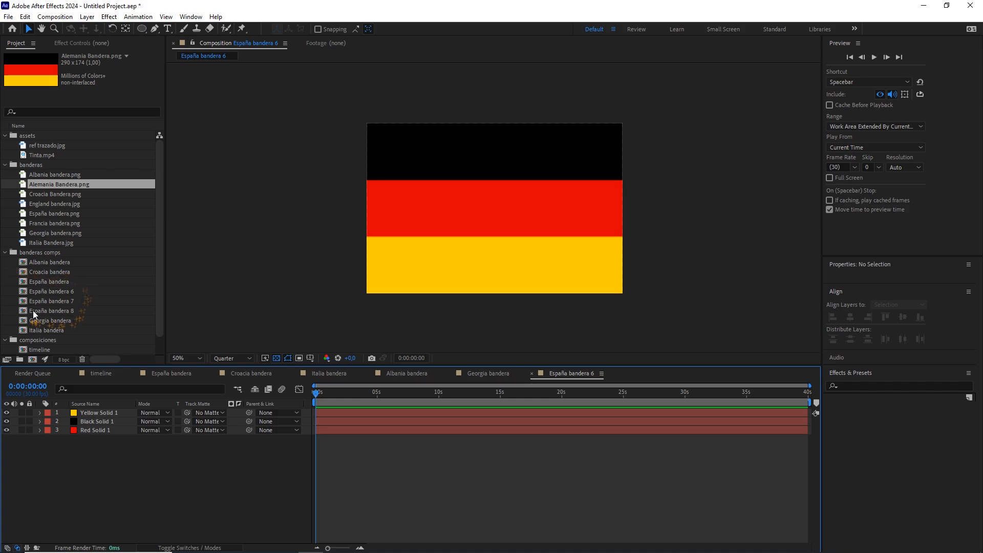
Rename the España bandera 6 composition to Alemania bandera.
left_click(65, 293)
right_click(65, 292)
left_click(101, 457)
type("Al")
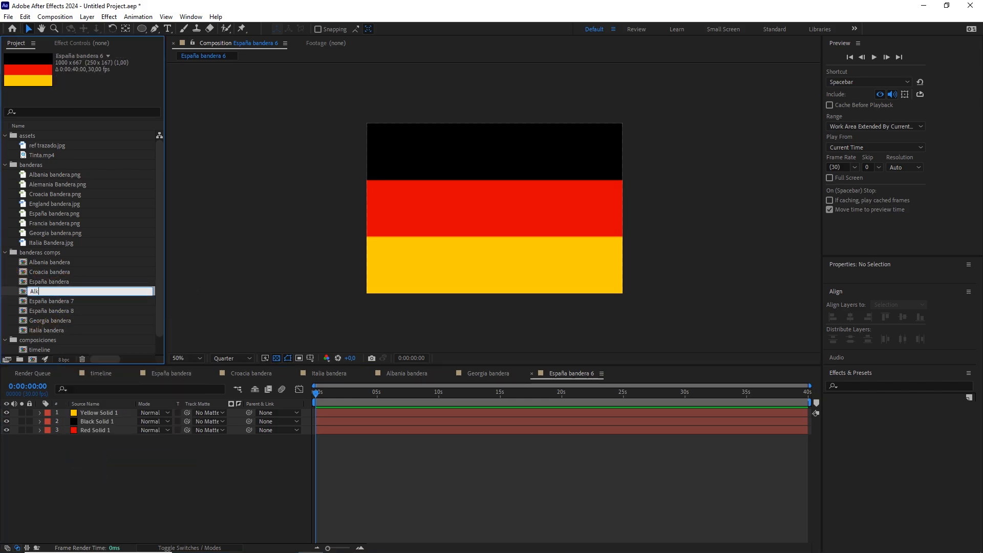
type("emania bandera")
Replace the flag layer in España bandera 7 with Francia bandera.png, scaled to about 80.3% to fill the frame.
left_click(71, 301)
double_click(71, 301)
left_click(101, 413)
key("Delete")
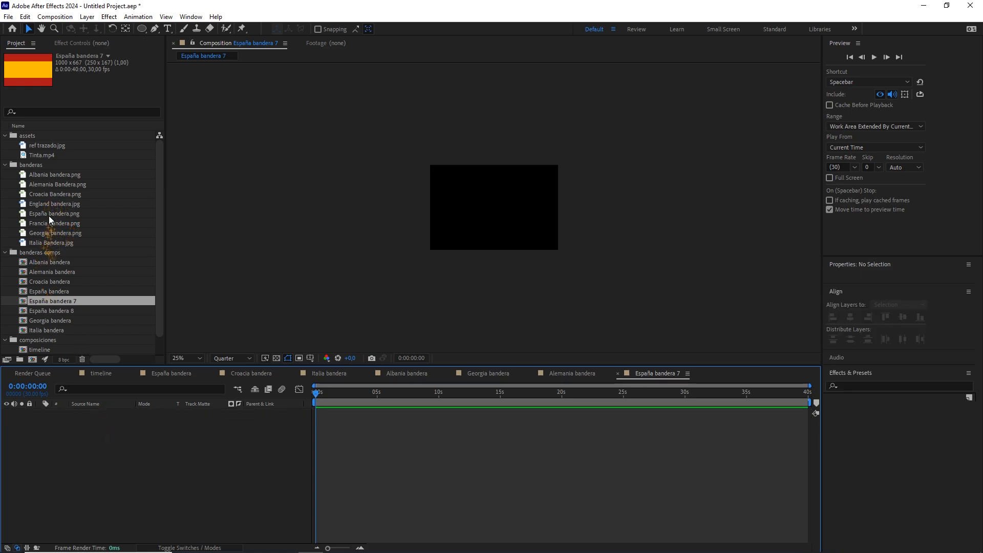
left_click_drag(47, 223, 136, 416)
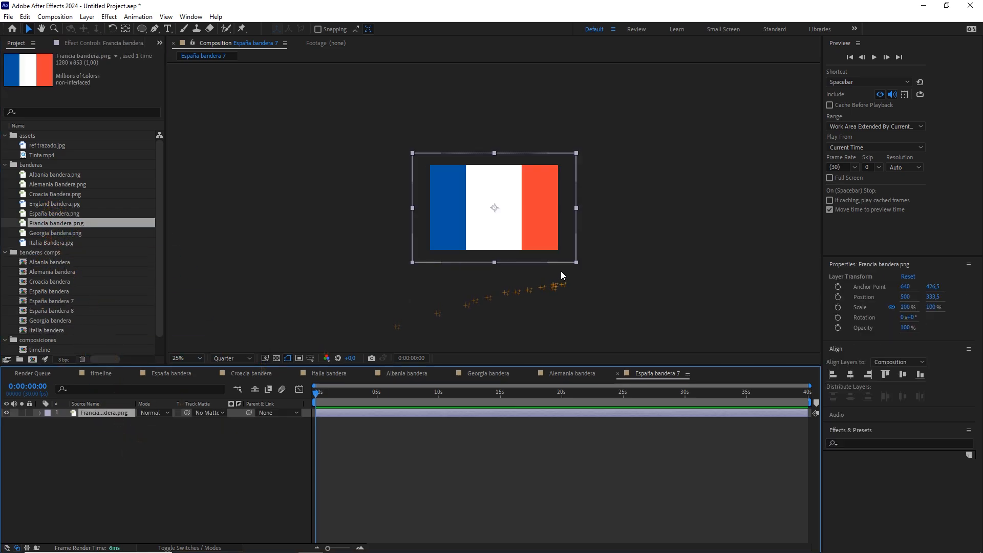
left_click_drag(577, 262, 559, 251)
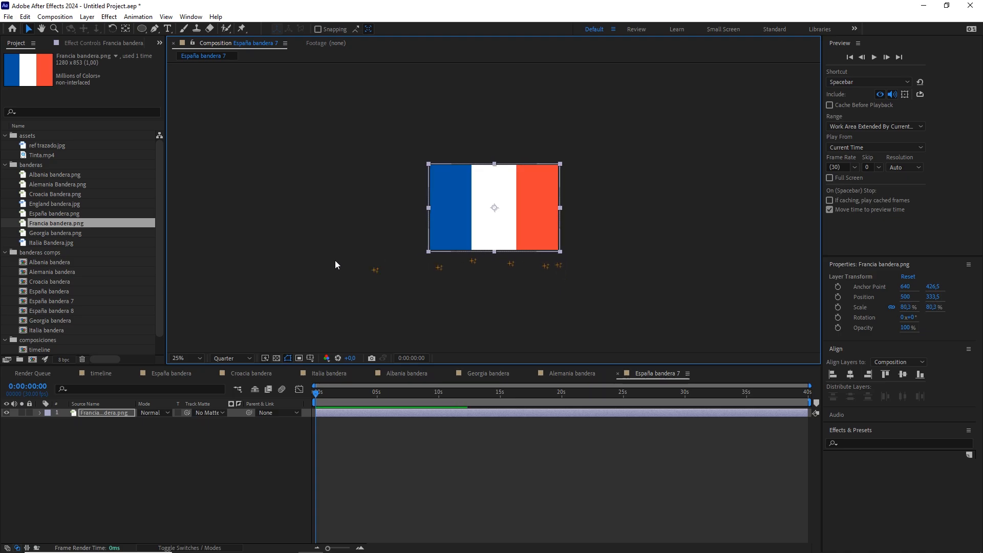
Rename the España bandera 7 composition to Francia bandera.
right_click(63, 301)
left_click(102, 465)
type("Francia ban")
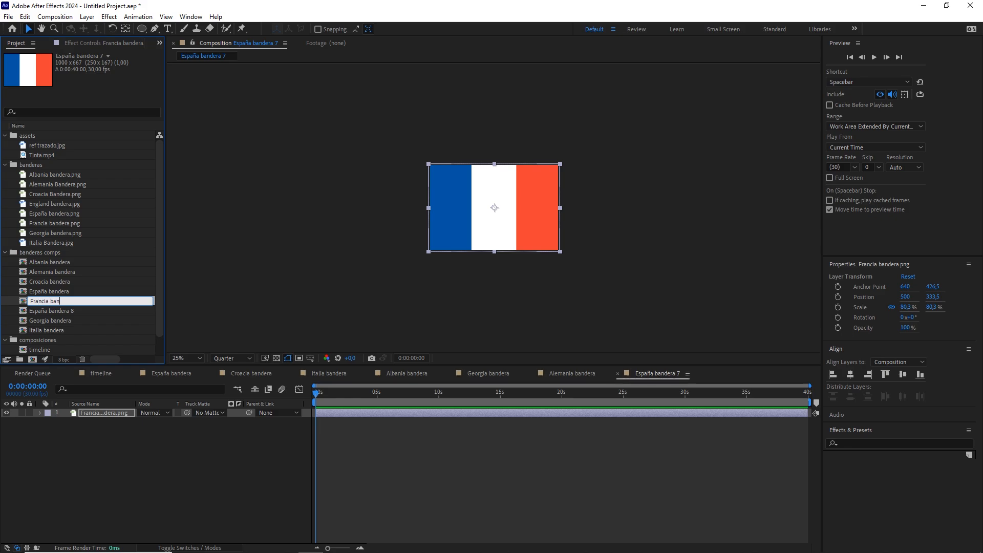
type("dera")
key("Return")
Replace the flag layer in España bandera 8 with England bandera.jpg, scaled to about 69.8% to fill the frame height.
left_click(61, 301)
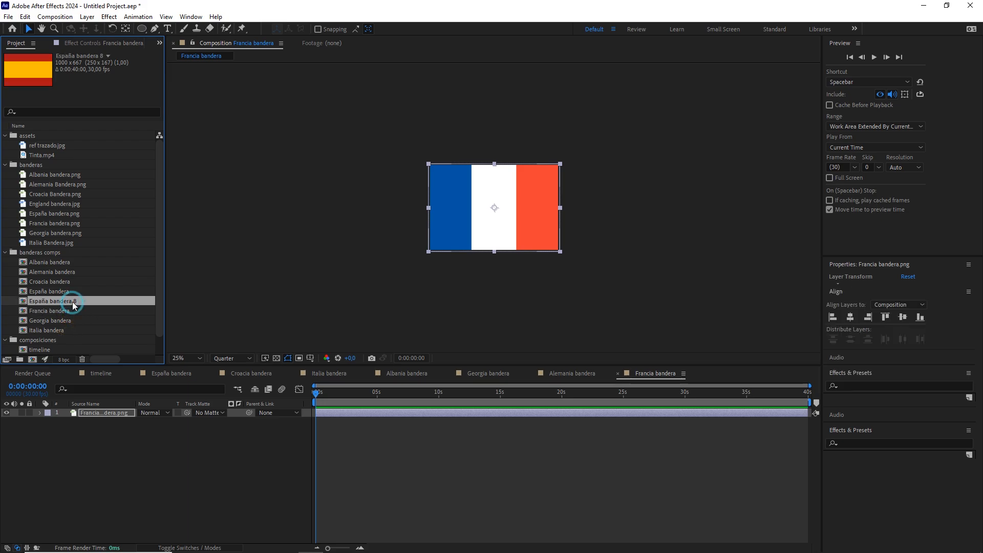
double_click(73, 302)
left_click(102, 414)
key("Delete")
left_click_drag(54, 204, 100, 444)
left_click_drag(599, 271, 566, 254)
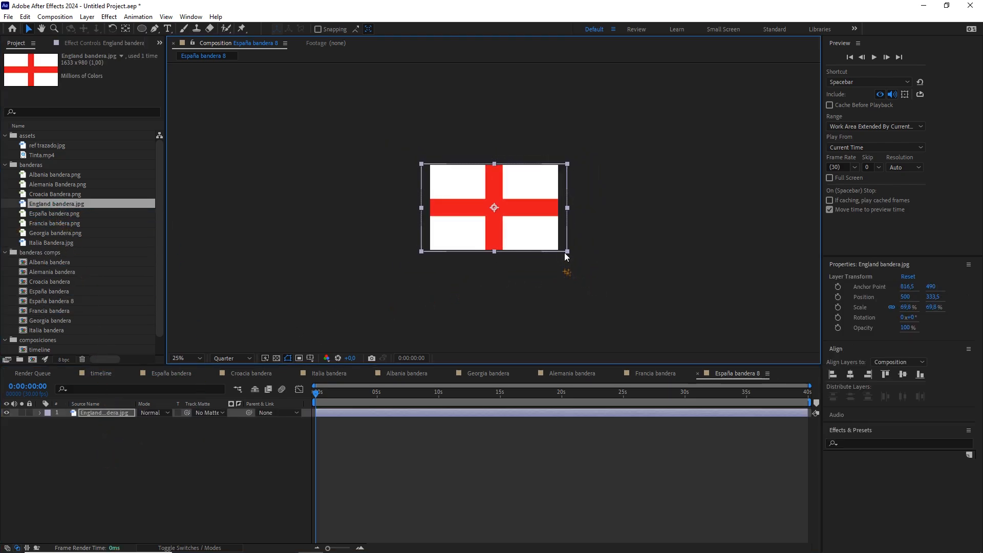
Rename the España bandera 8 composition to England bandera.
right_click(66, 303)
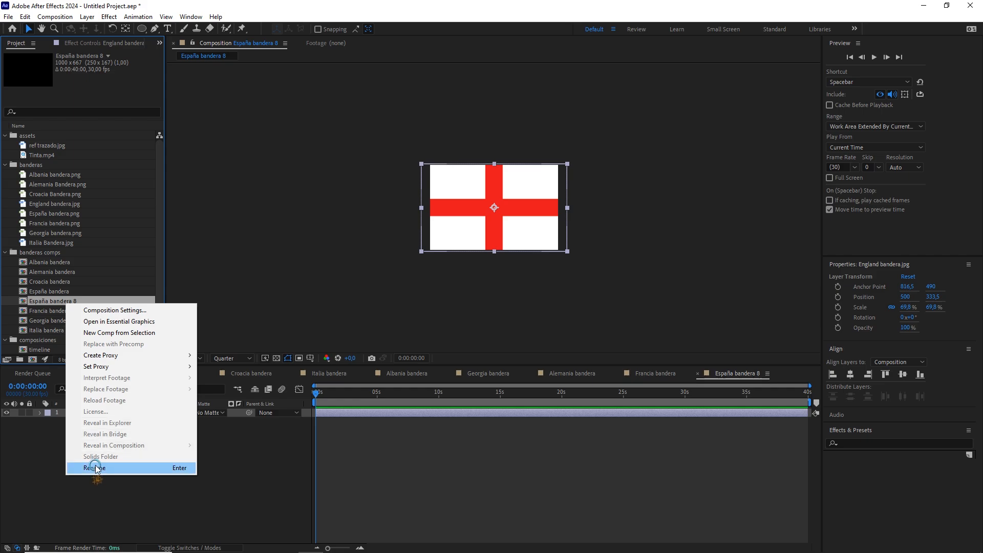
left_click(94, 463)
type("E")
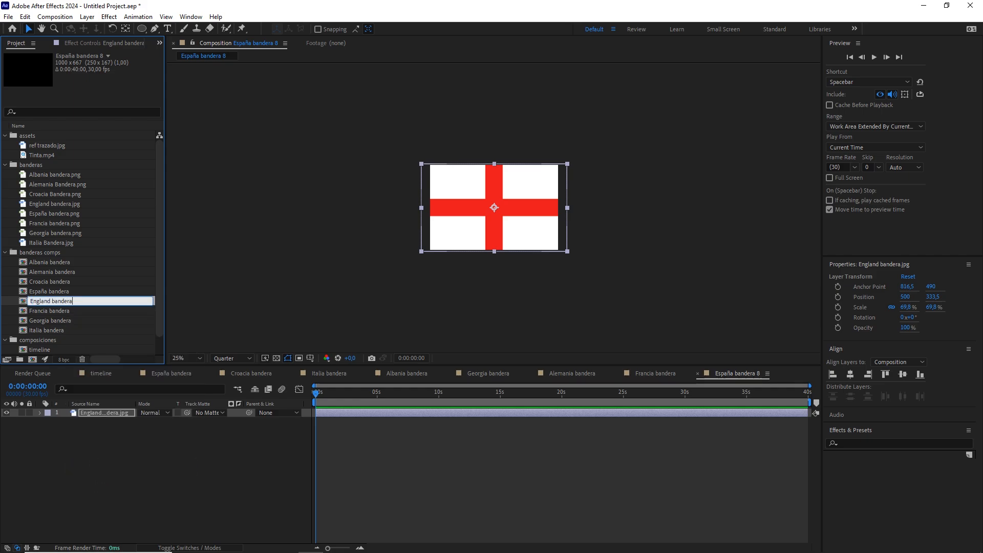
type("ngland bandera")
left_click(130, 473)
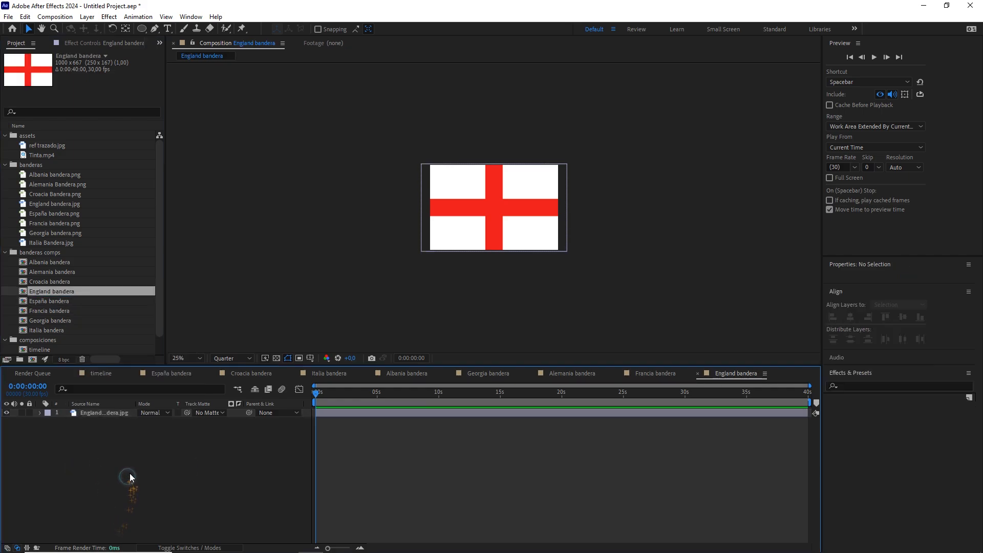
Collapse the banderas comps folder and close all open flag compositions, keeping only the timeline composition open.
left_click(6, 253)
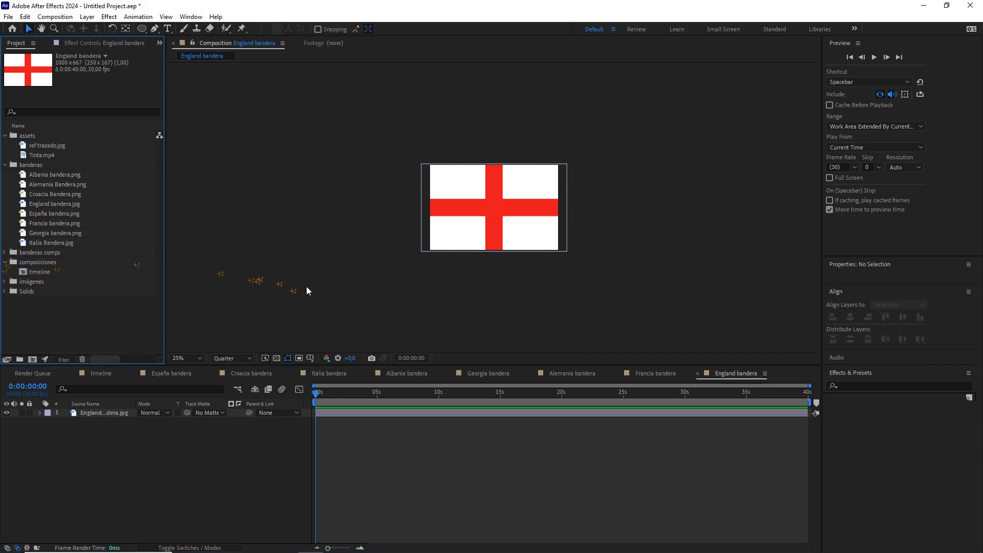
left_click(133, 373)
left_click(134, 373)
left_click(133, 373)
left_click(133, 373)
left_click(134, 374)
left_click(134, 373)
left_click(134, 373)
left_click(134, 373)
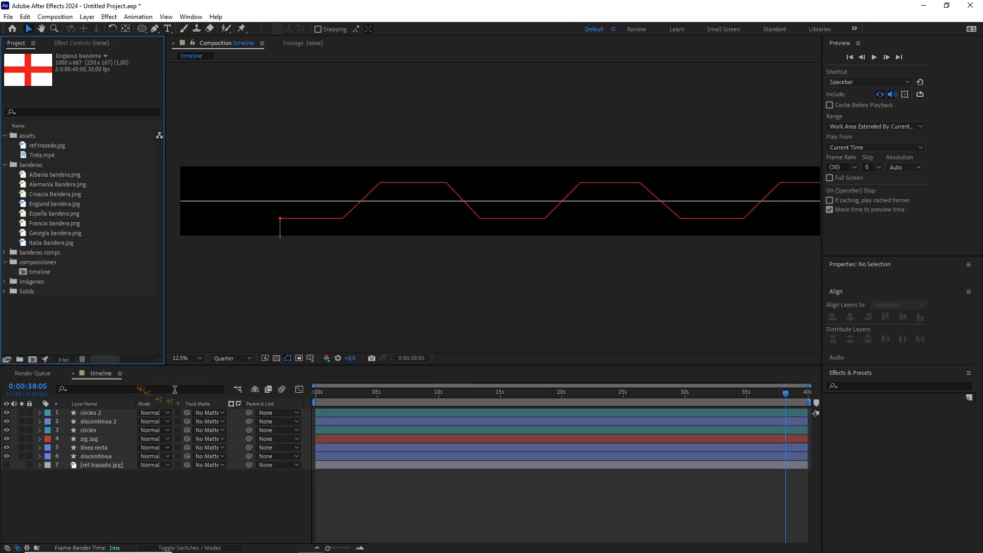
left_click(113, 372)
Add the España bandera and Croacia bandera compositions as the uppermost layers of the timeline composition.
scroll(416, 214, "up", 1)
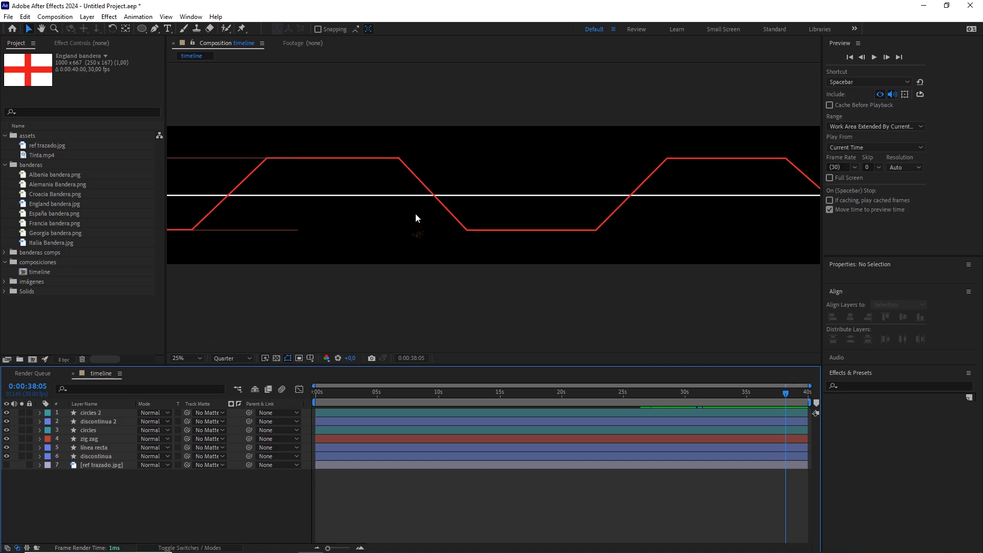
scroll(416, 214, "up", 1)
left_click_drag(330, 177, 590, 188)
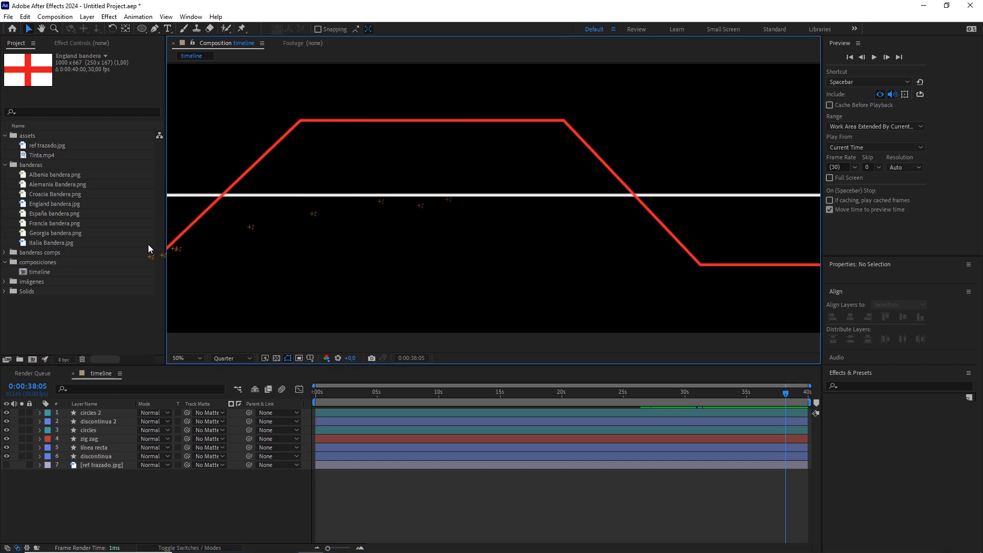
left_click(5, 253)
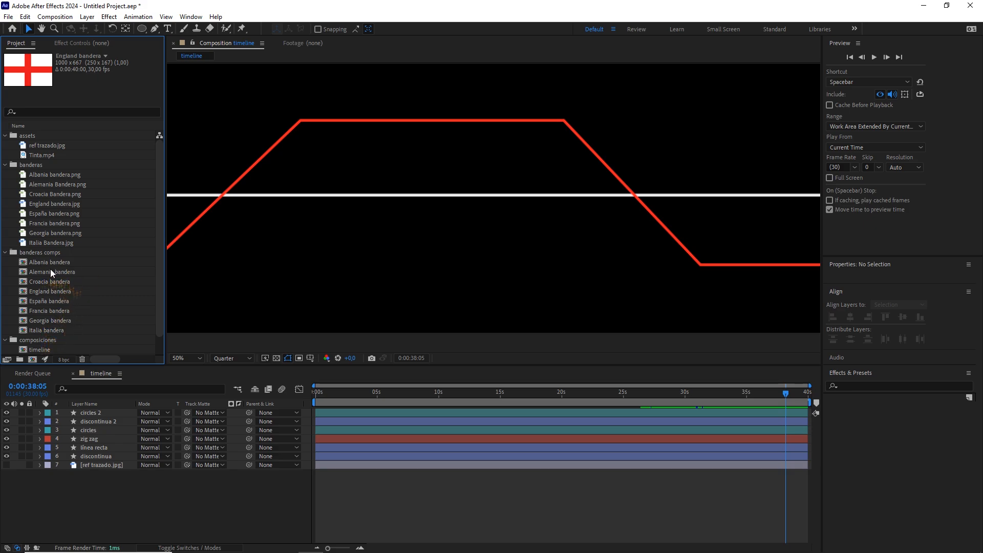
left_click(50, 303)
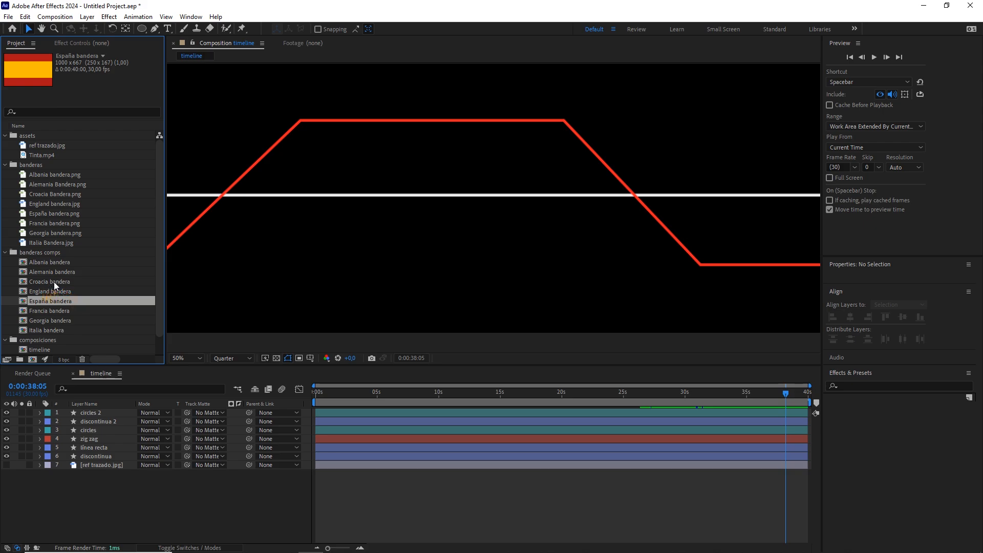
left_click(54, 282, "ctrl")
left_click_drag(63, 302, 100, 411)
Scale both flag layers to 15% and set their label colour to Cyan.
scroll(432, 237, "down", 2)
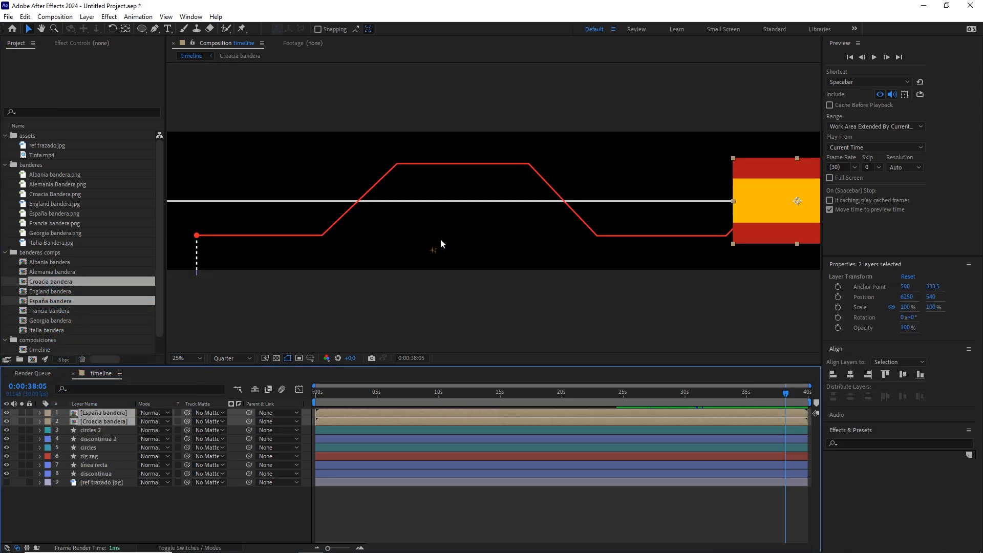
left_click_drag(545, 237, 432, 233)
key("s")
left_click_drag(167, 438, 146, 438)
left_click(163, 421)
type("15")
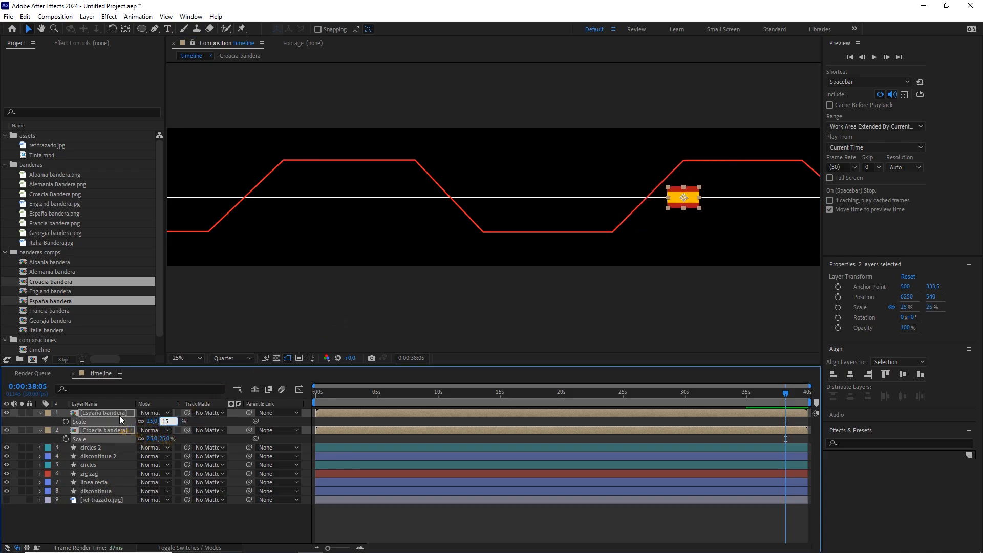
key("Return")
left_click(48, 413)
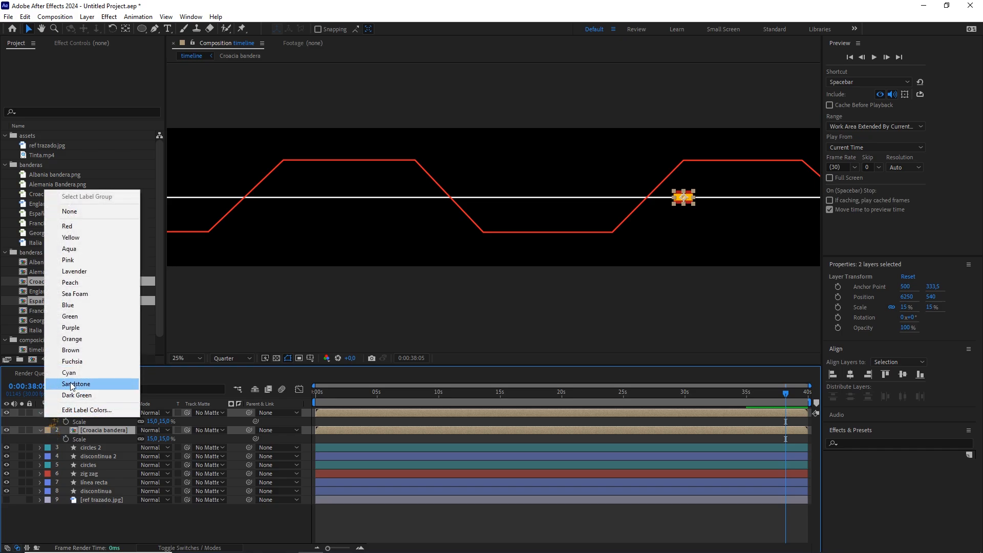
left_click(77, 373)
Move both flag layers together to the first horizontal segment of the red zigzag line and set the preview resolution to Full.
left_click_drag(683, 198, 363, 198)
left_click_drag(393, 241, 691, 242)
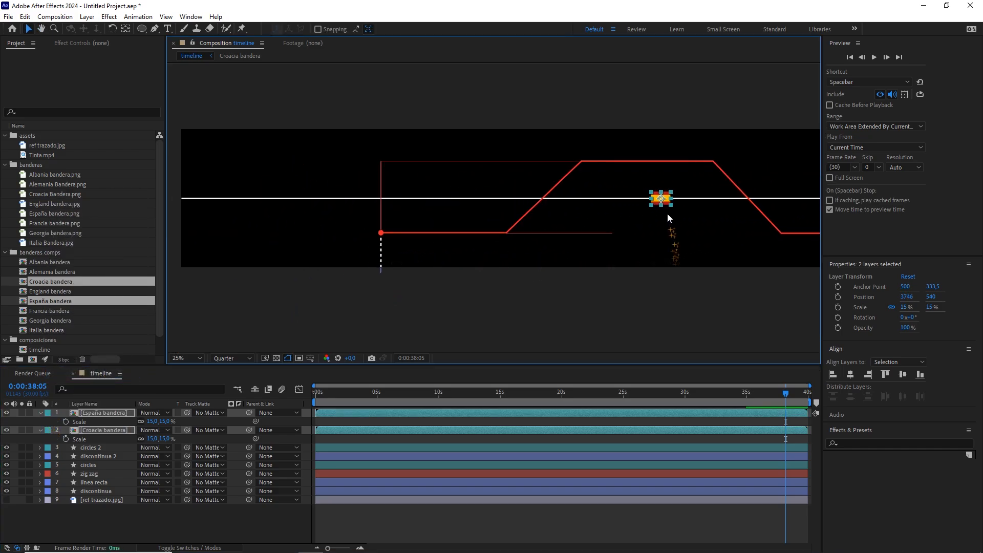
left_click_drag(660, 197, 462, 218)
scroll(456, 224, "up", 2)
left_click(231, 358)
left_click(228, 379)
Separate the Spanish flag from the Croatian one and place both side by side just above the zigzag's first horizontal segment.
left_click(267, 518)
left_click(331, 238)
left_click_drag(327, 224, 433, 225)
key("comma")
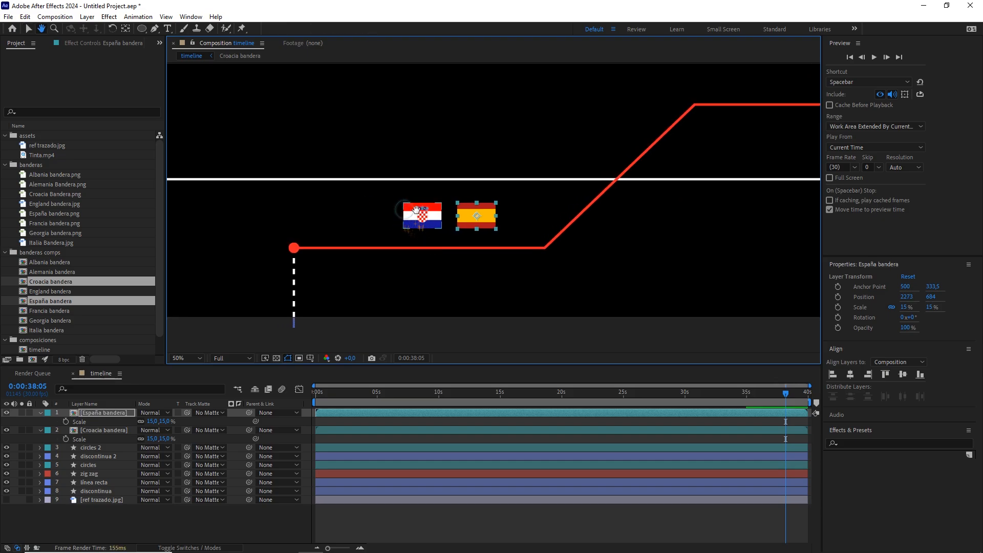
left_click_drag(475, 216, 451, 221)
left_click(423, 218, "shift")
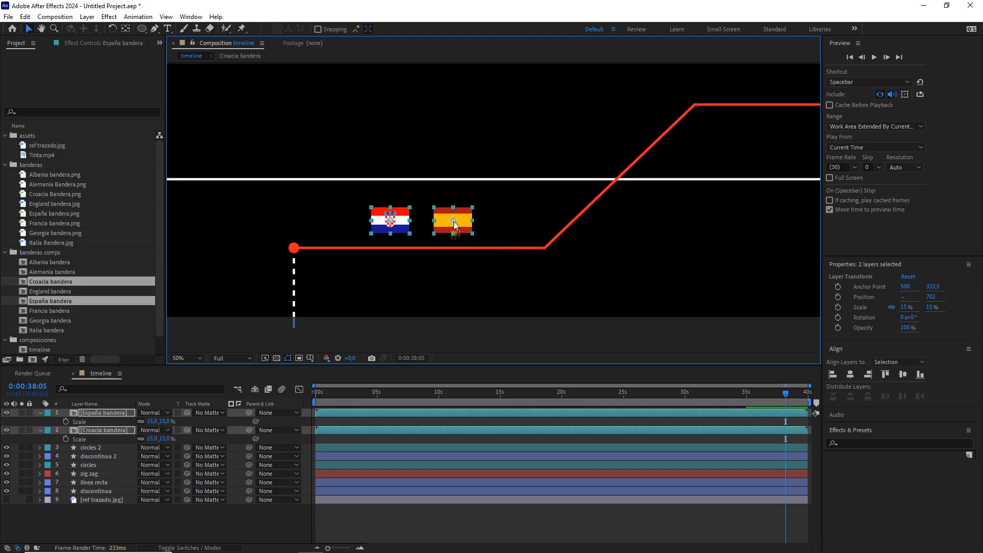
left_click_drag(454, 222, 451, 222)
left_click(471, 327)
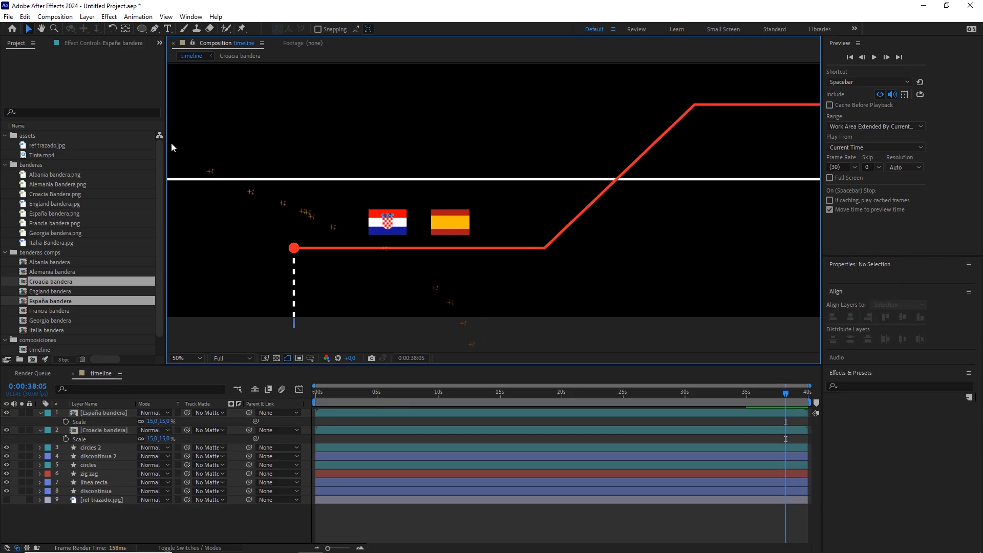
Add a centre-aligned text layer reading "Croacia vs España" below the flags.
left_click(167, 29)
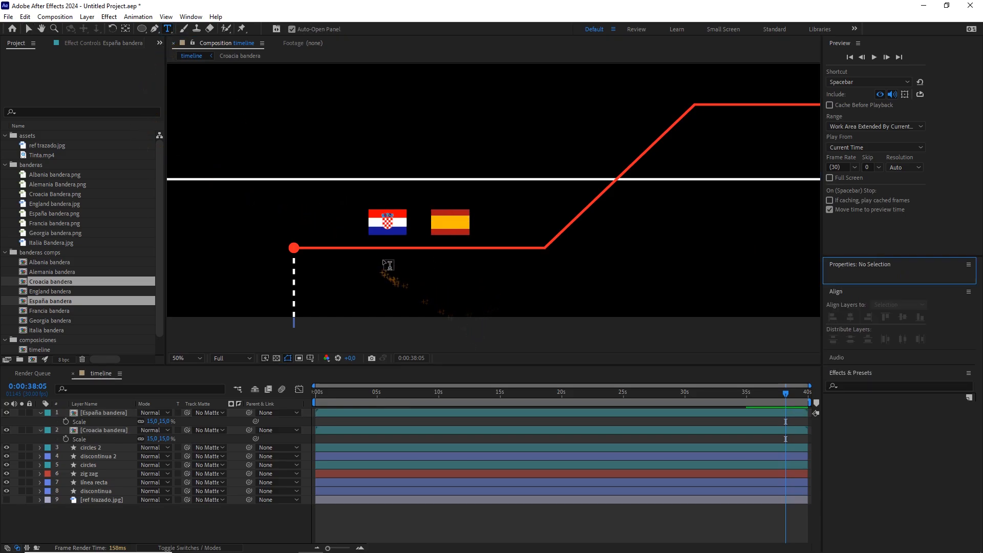
left_click(383, 255)
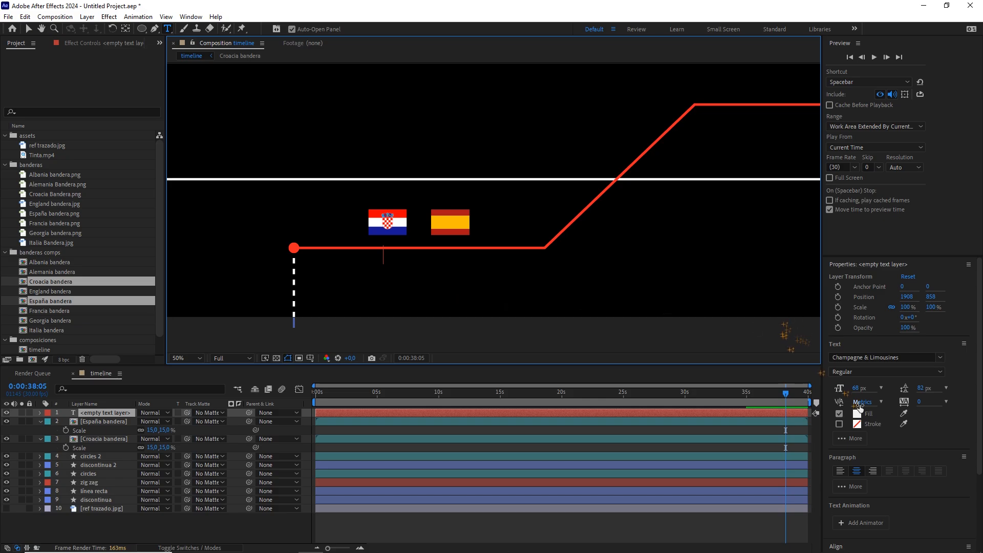
left_click(855, 471)
type("Croacia")
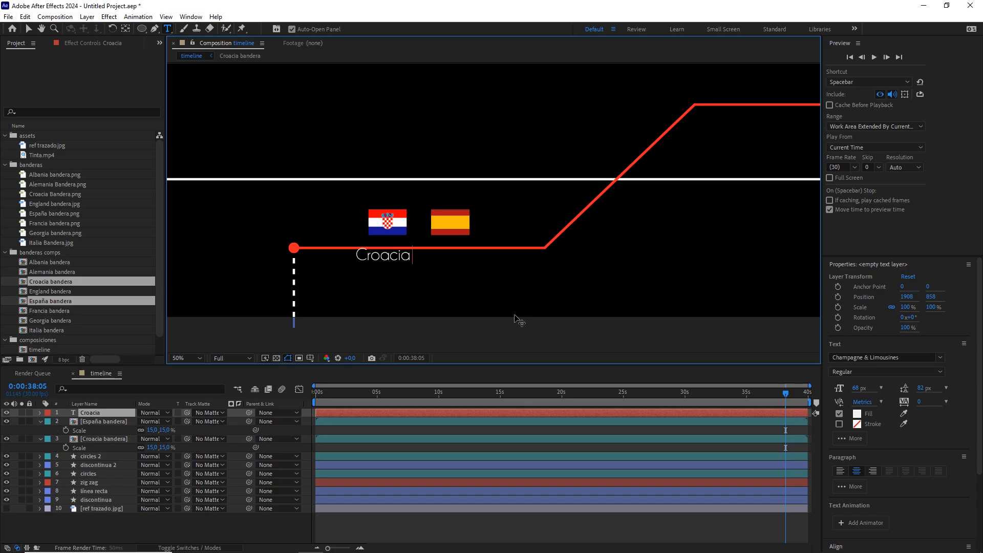
type(" vs España")
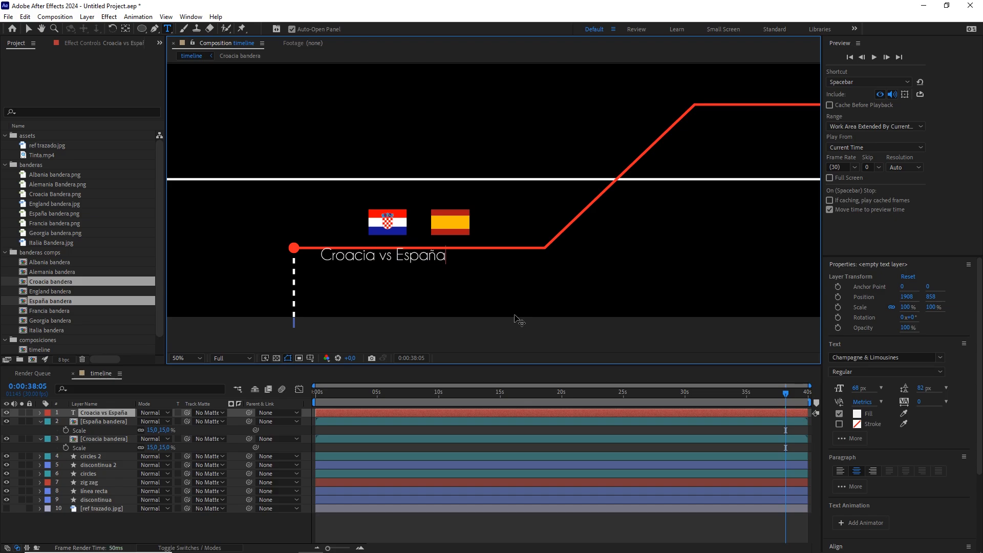
left_click(29, 29)
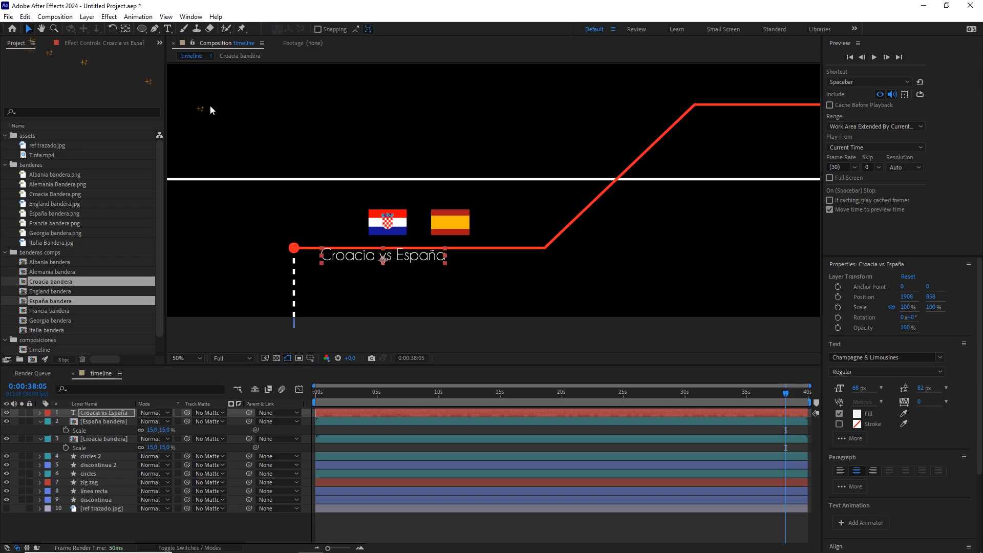
Centre the text layer's anchor point and position the text under the red line, midway between both flags, at about 2041, 862.
key("ctrl+alt+Home")
key("period")
left_click_drag(429, 239, 480, 165)
left_click_drag(372, 236, 393, 242)
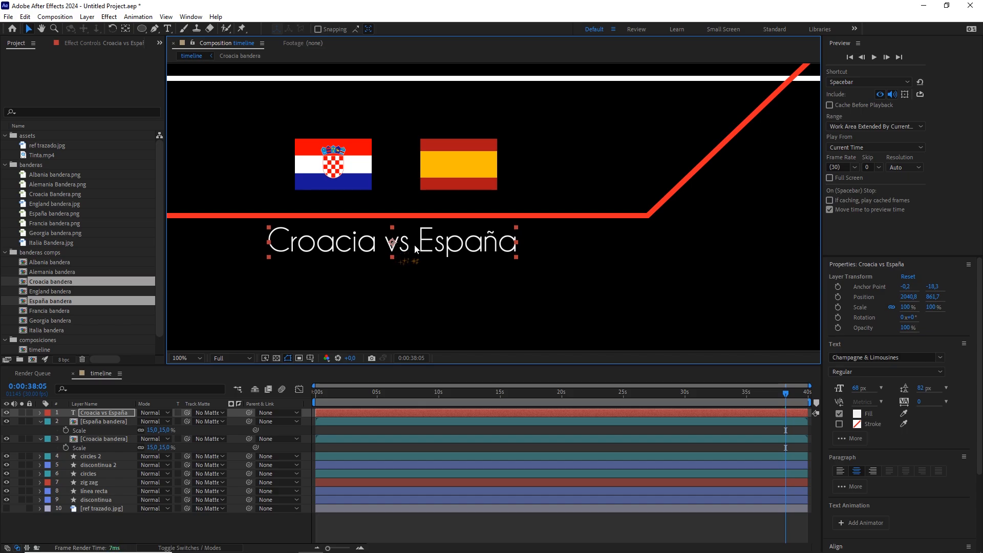
Duplicate the "Croacia vs España" text layer and place the copy centred above the Croatian flag at about 1926, 636.
scroll(412, 248, "down", 2)
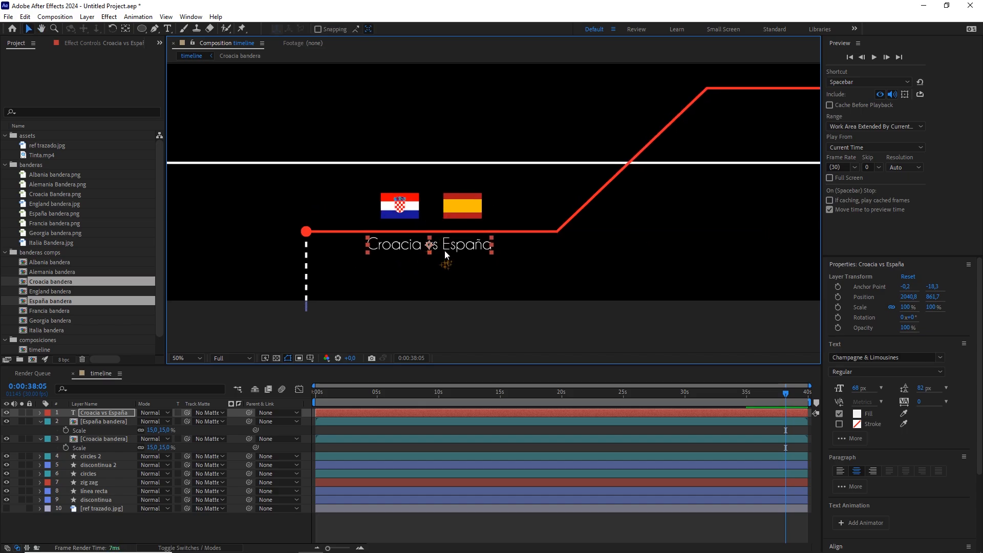
left_click(107, 414)
key("ctrl+d")
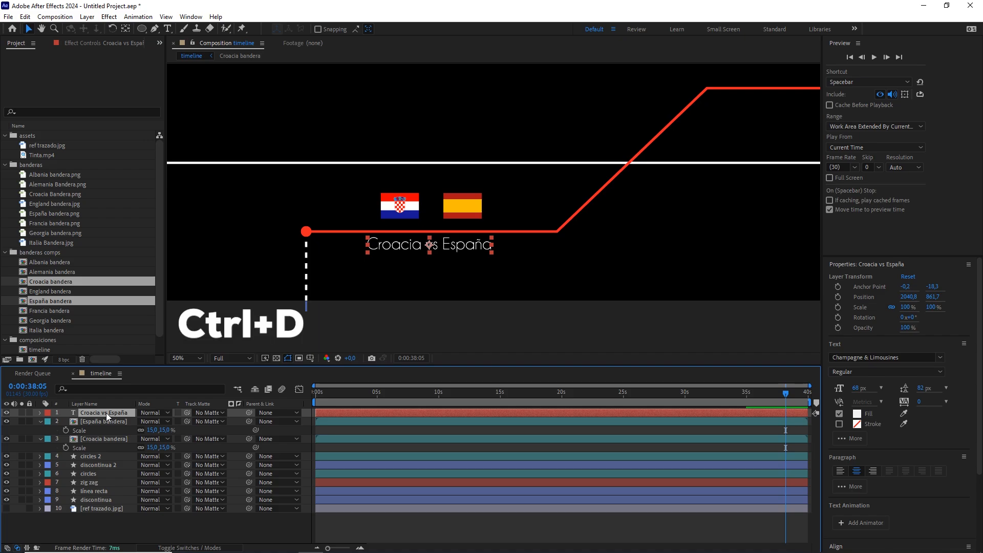
left_click_drag(431, 250, 474, 213)
scroll(409, 205, "up", 2)
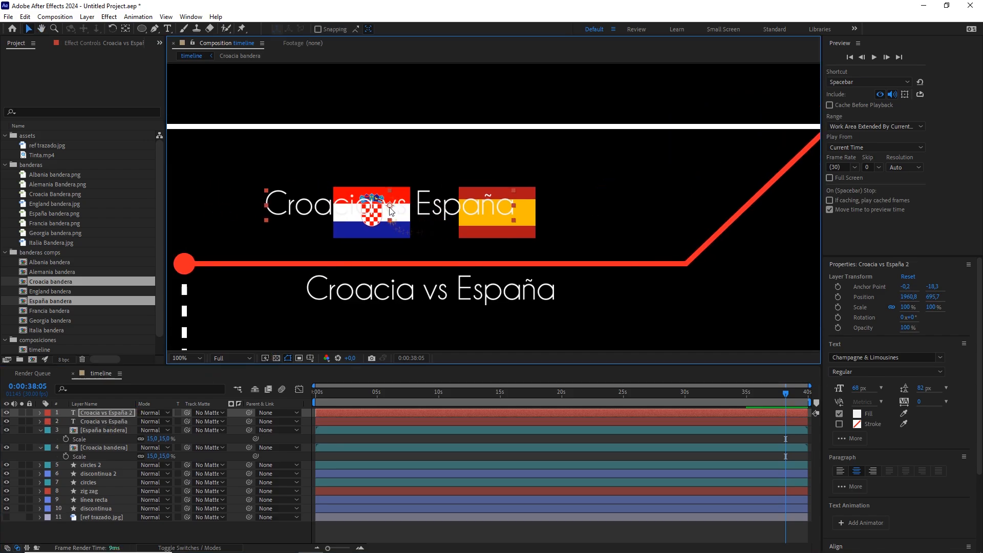
left_click_drag(392, 210, 378, 206)
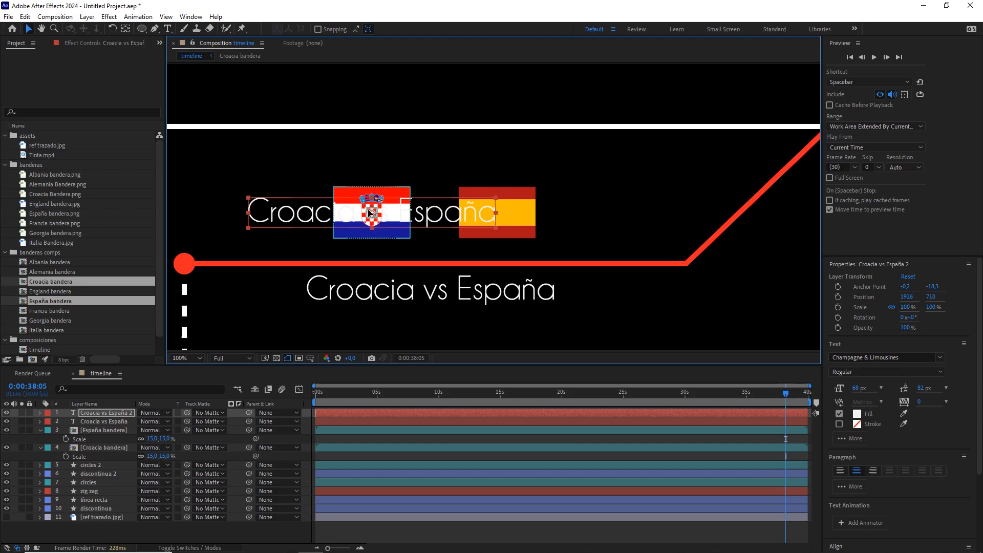
left_click_drag(373, 216, 373, 179)
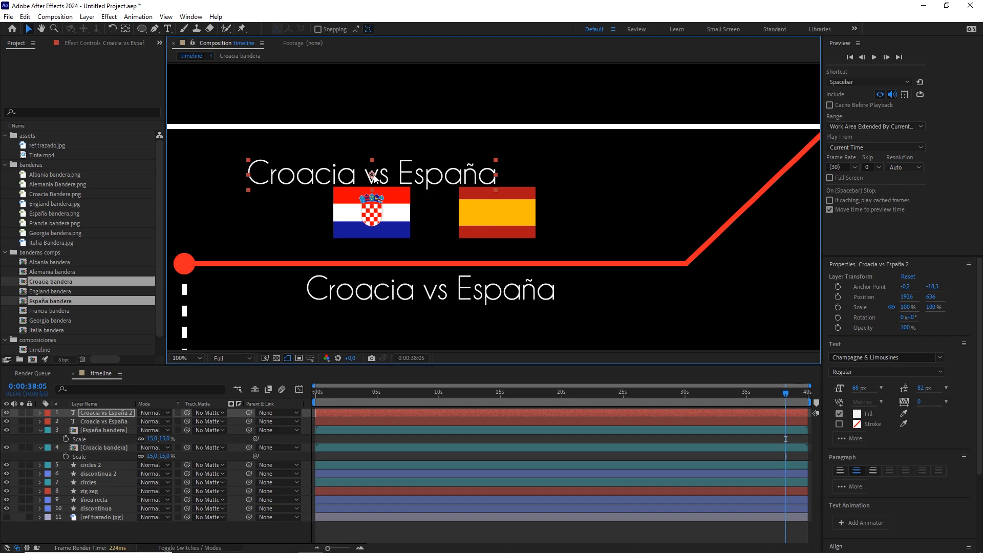
Show the rulers, add a horizontal guide just below the white line, and change the duplicated text to 0.
key("ctrl+r")
left_click_drag(402, 67, 397, 147)
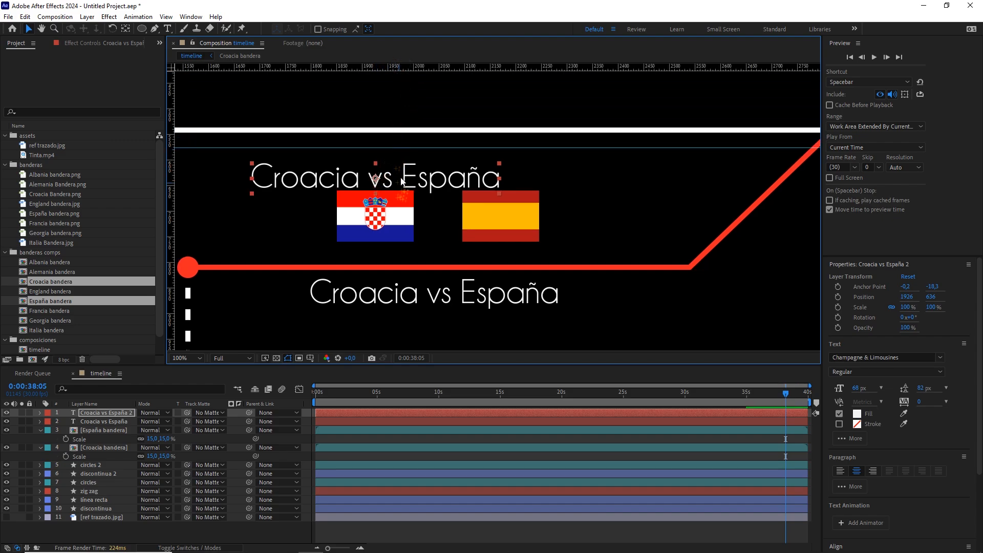
double_click(401, 178)
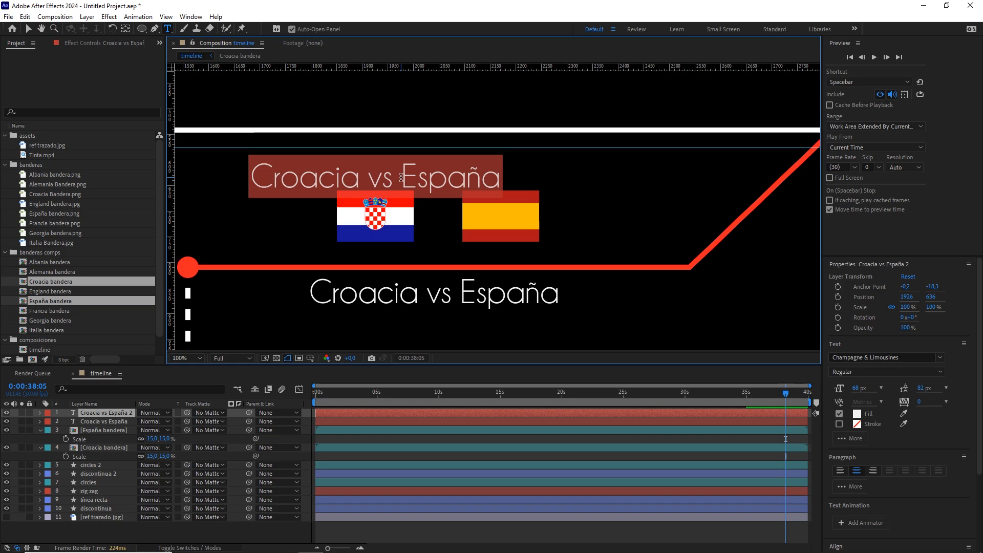
type("0")
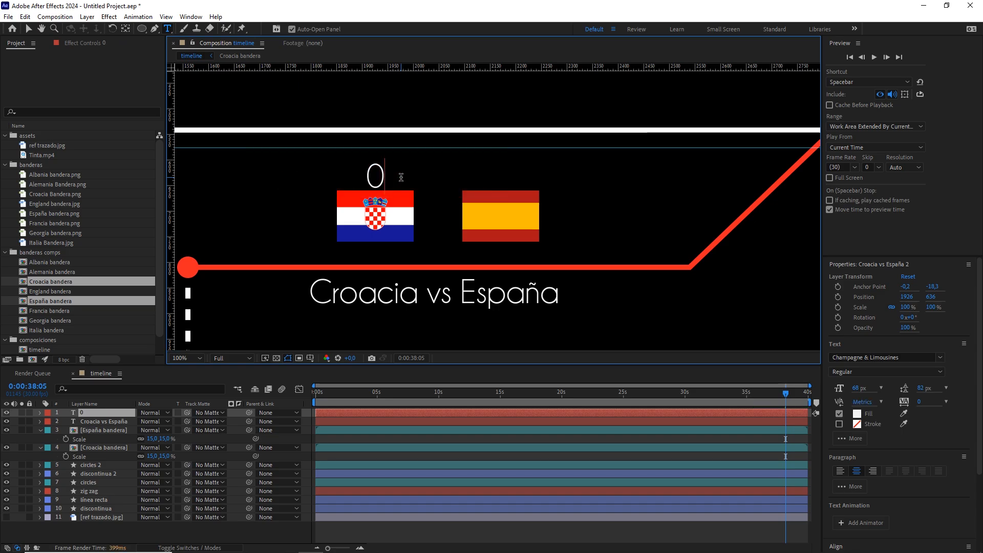
left_click(29, 28)
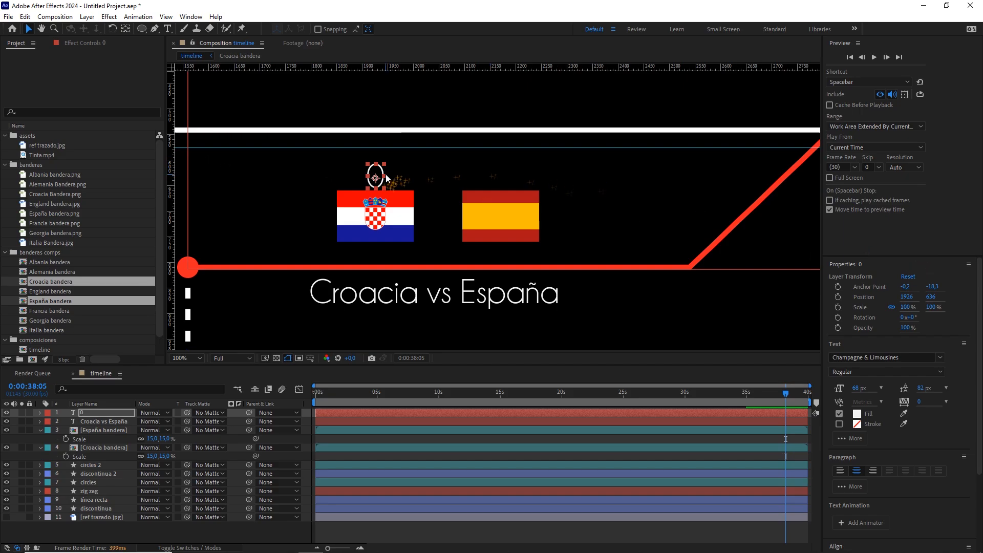
Set the 0 score's font to Nexa Black and centre its anchor point on the digit.
left_click(878, 357)
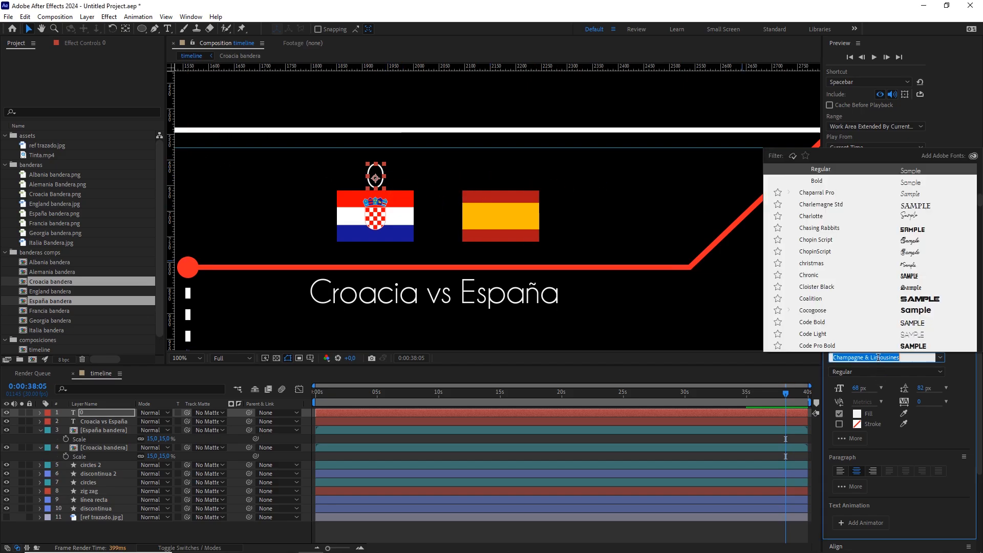
type("nexa")
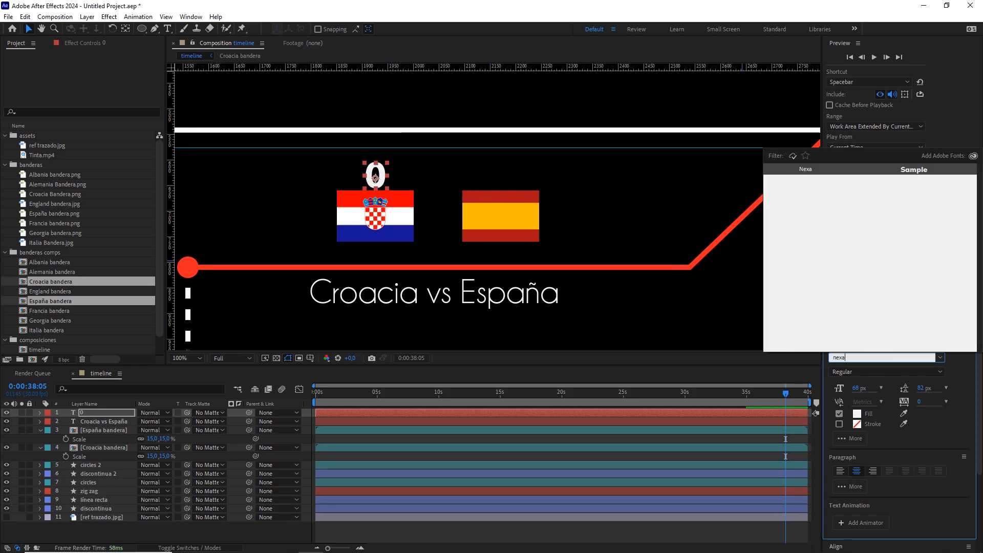
left_click(825, 170)
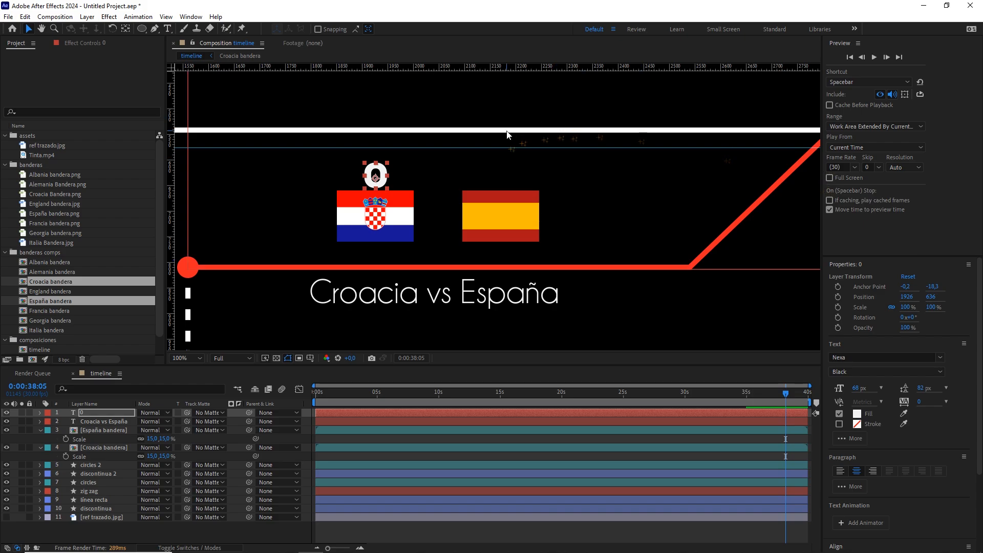
key("ctrl+alt+Home")
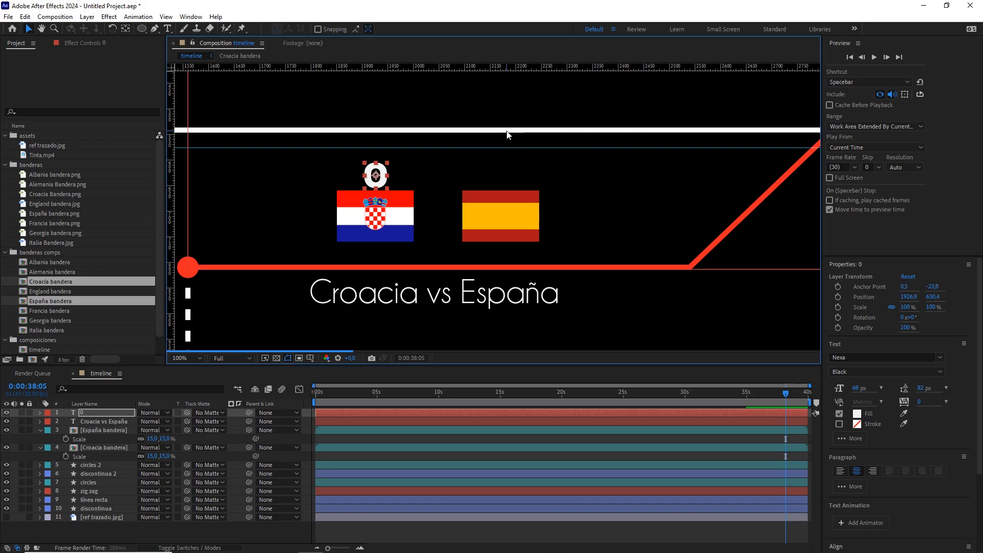
Enlarge the 0 to about 118% and raise it above the Croatian flag to about 1926.8, 605.4, just under the guide.
scroll(506, 135, "up", 1)
left_click_drag(420, 176, 526, 194)
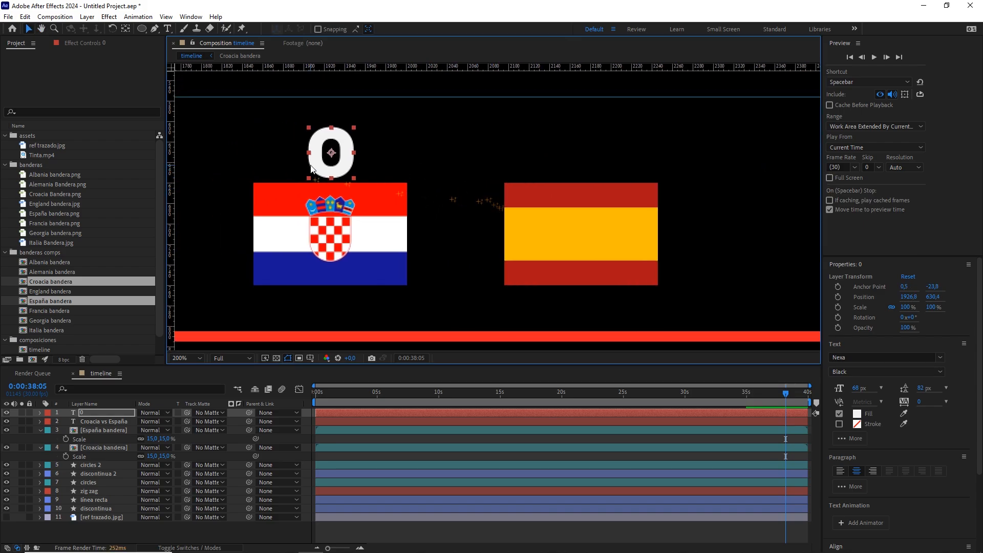
left_click_drag(332, 153, 331, 147)
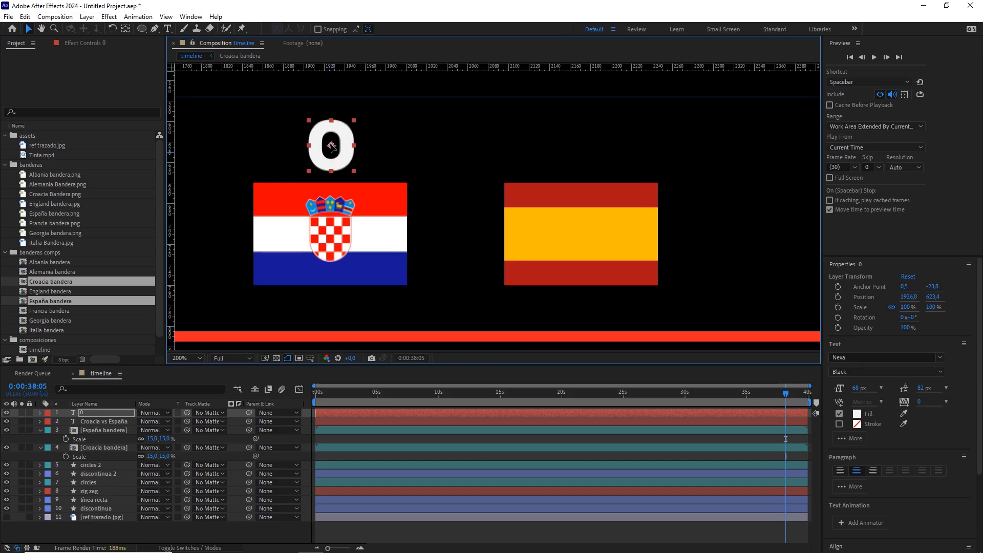
key("comma")
mouse_move(414, 178)
left_mouse_down()
mouse_move(414, 168)
mouse_move(427, 183)
mouse_move(414, 168)
left_mouse_up()
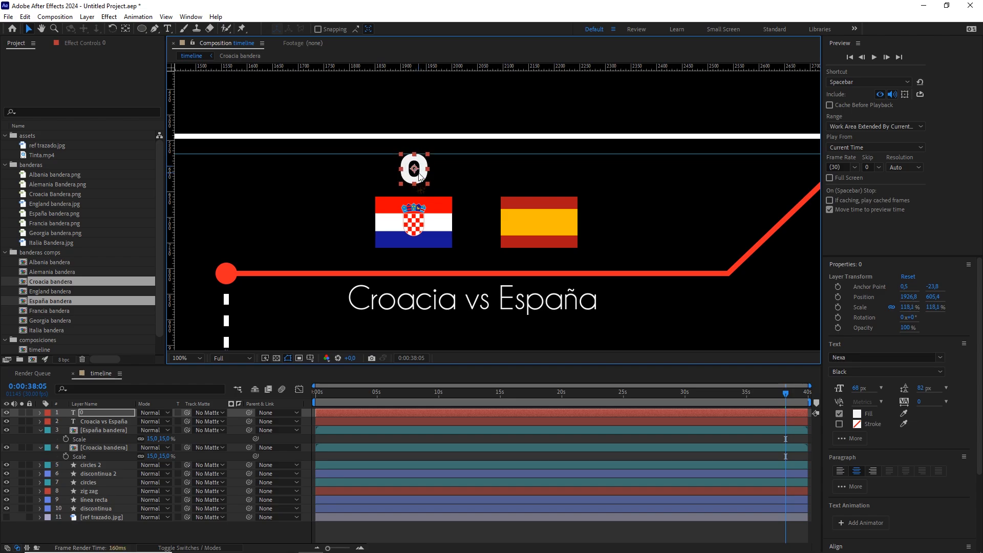
Duplicate the 0, place the copy above the Spanish flag at about 2170.8, 605.4, and change its text to 3.
key("ctrl+d")
left_click_drag(416, 172, 539, 169)
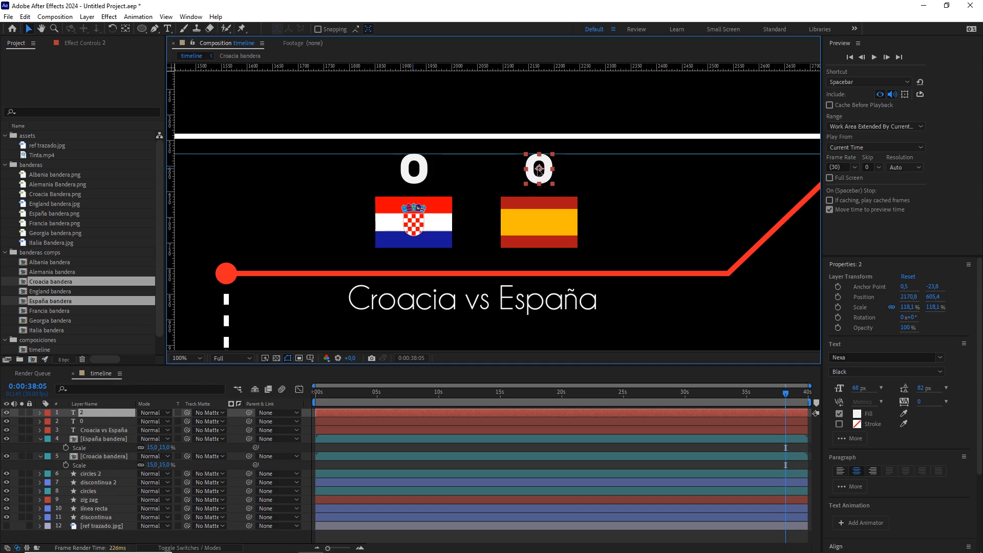
double_click(539, 170)
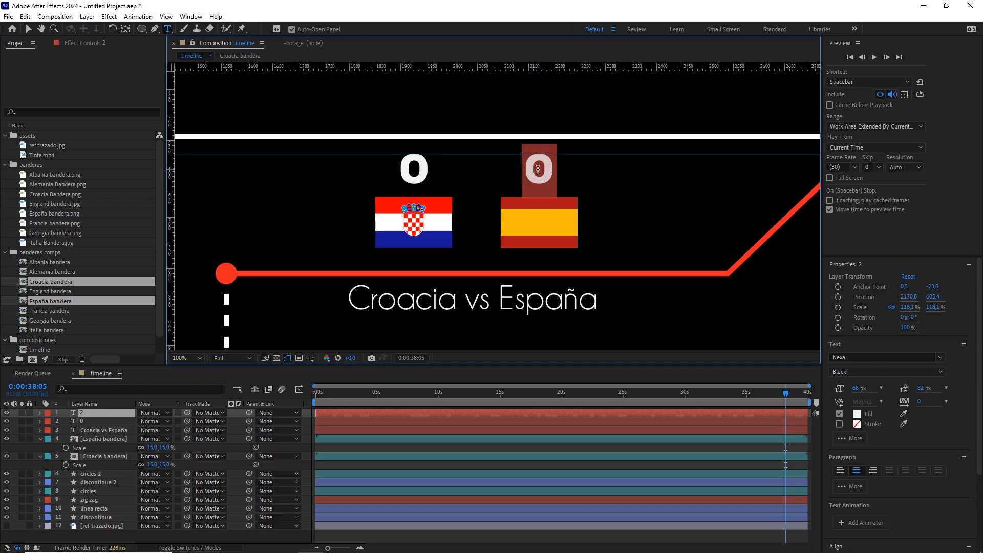
type("3")
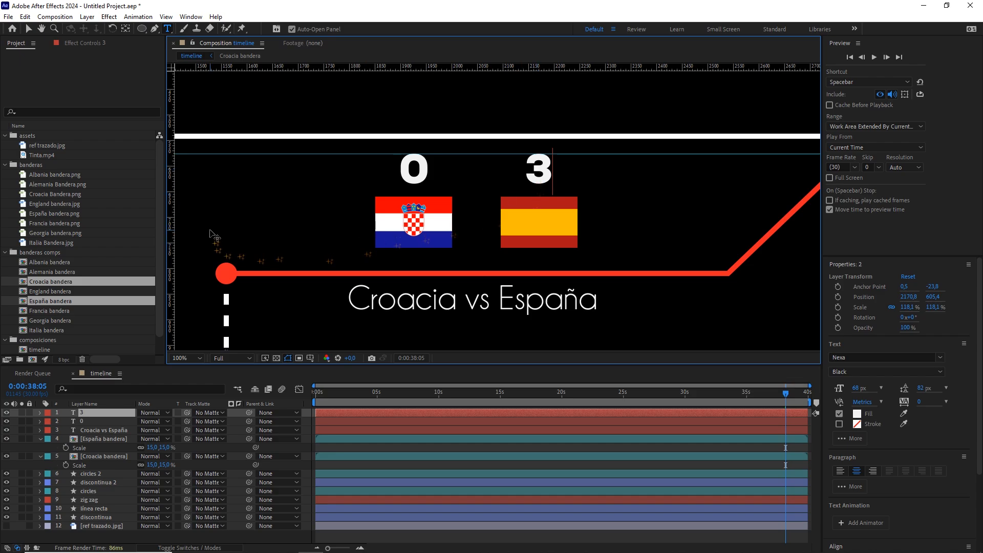
left_click(29, 28)
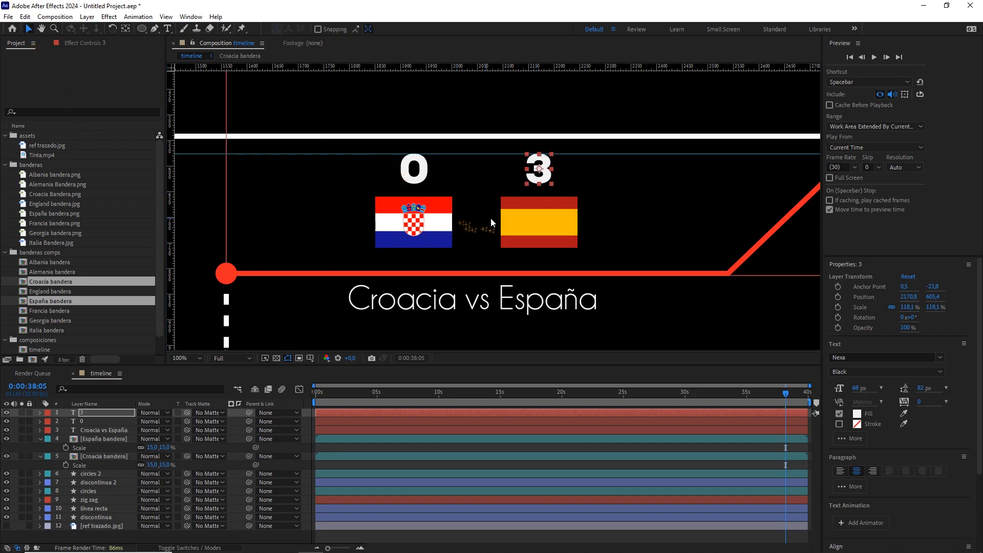
Give the two scores, the "Croacia vs España" text and both flag layers an Orange label.
scroll(541, 217, "down", 4)
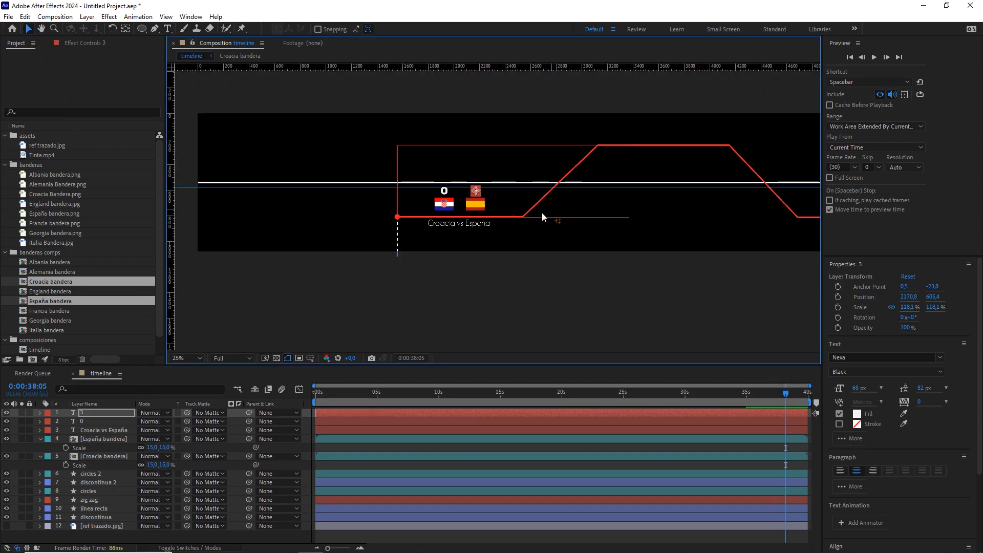
left_click(475, 289)
scroll(499, 207, "up", 2)
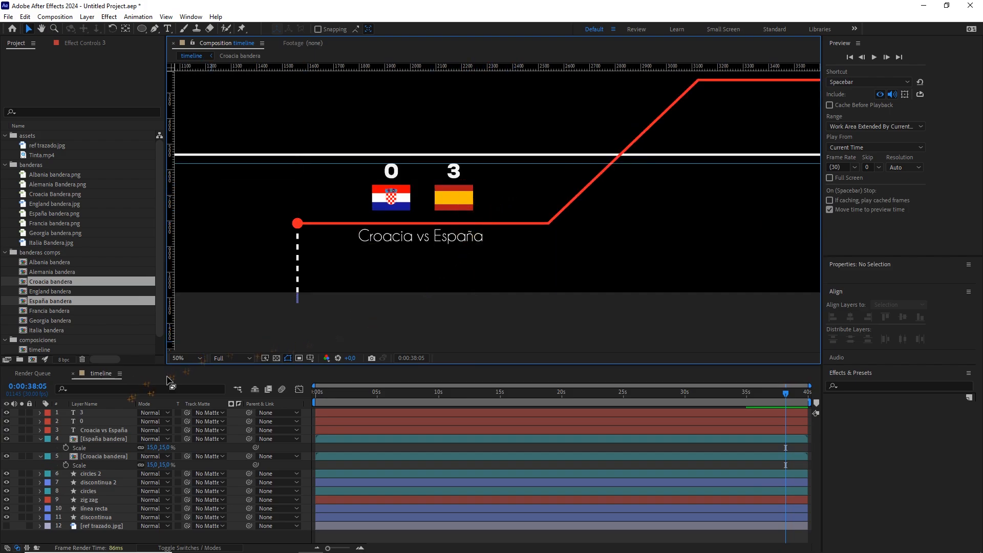
left_click(103, 454)
left_click(86, 415, "shift")
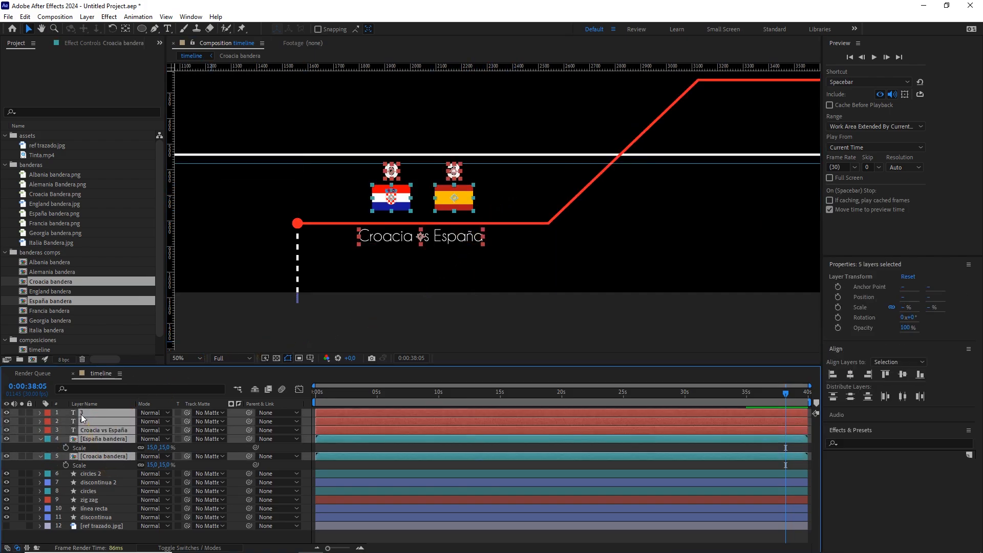
left_click(48, 415)
left_click(81, 379)
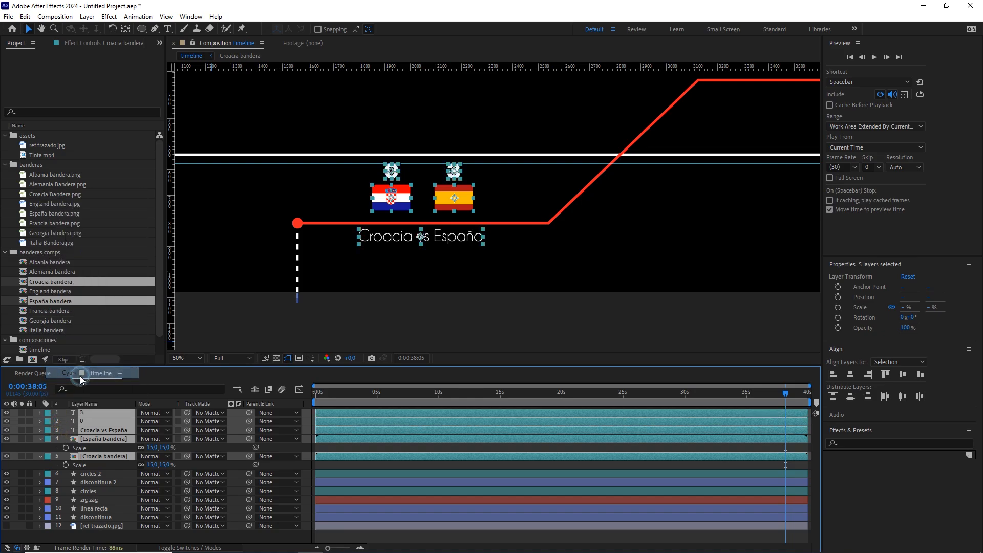
left_click(48, 413)
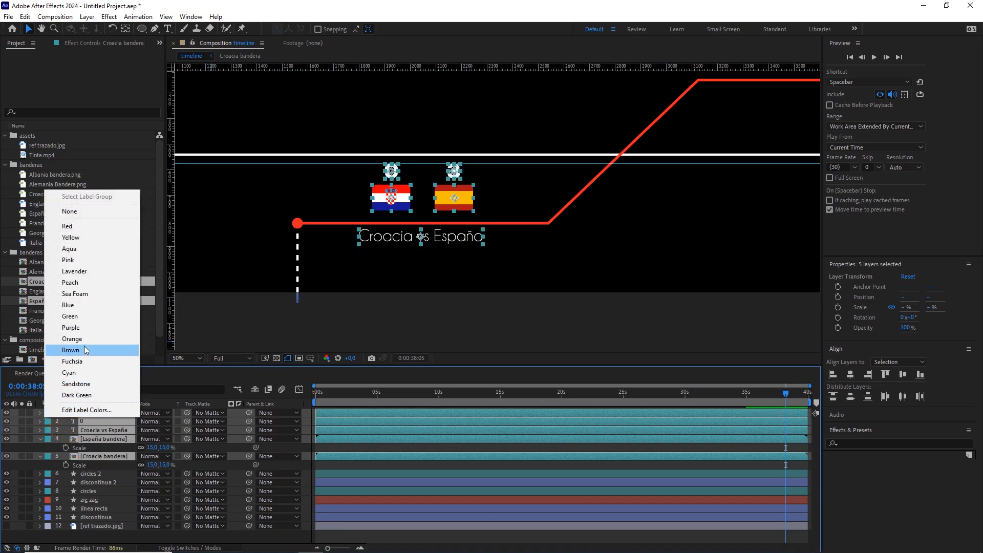
left_click(77, 339)
scroll(427, 220, "down", 2)
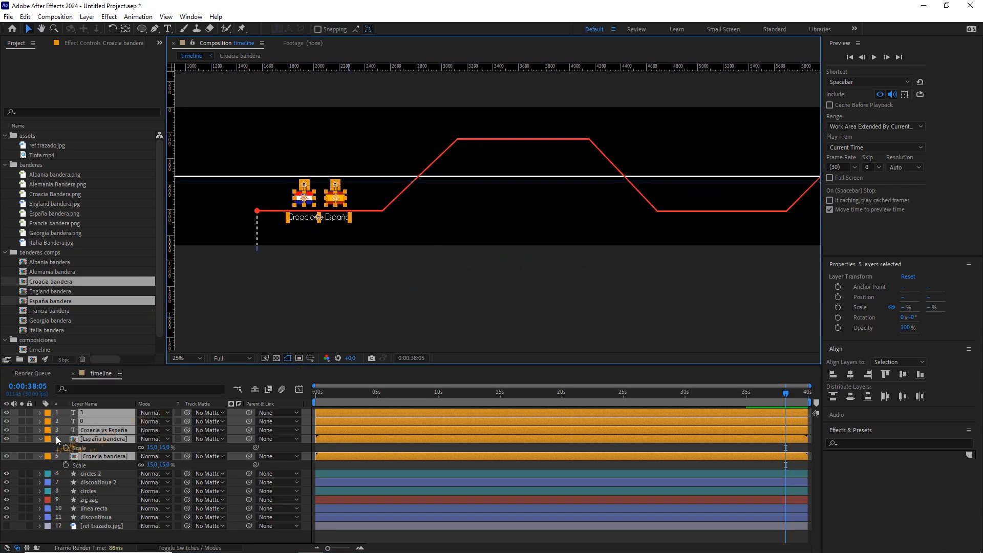
Duplicate the five orange match layers, group the copies at the top of the layer stack, and label them Green.
left_click(41, 439)
key("ctrl+d")
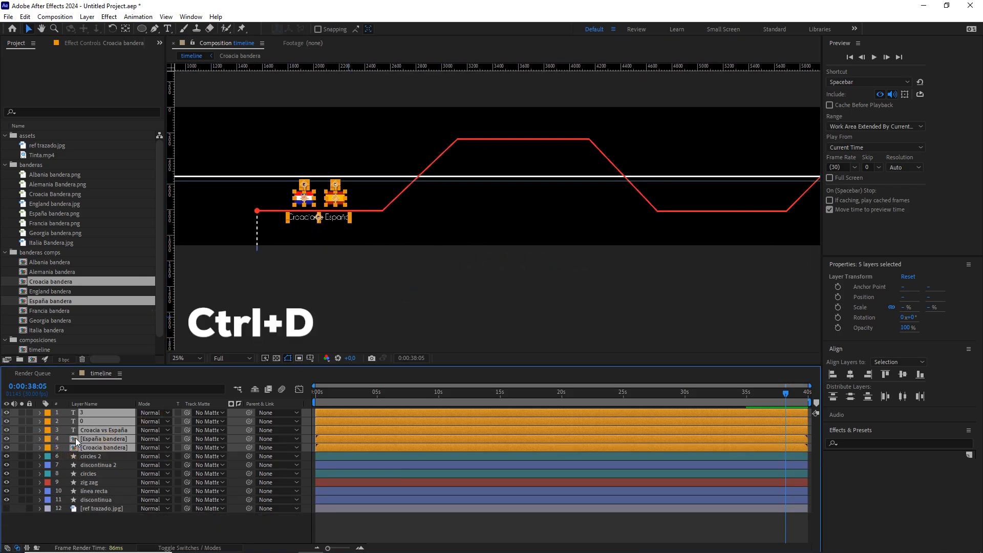
left_click_drag(90, 429, 60, 425)
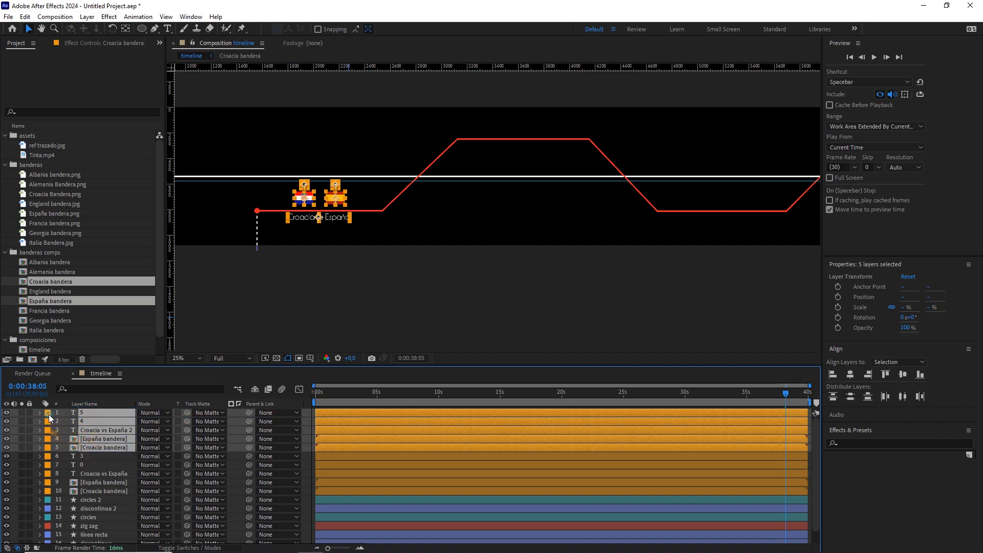
left_click(48, 414)
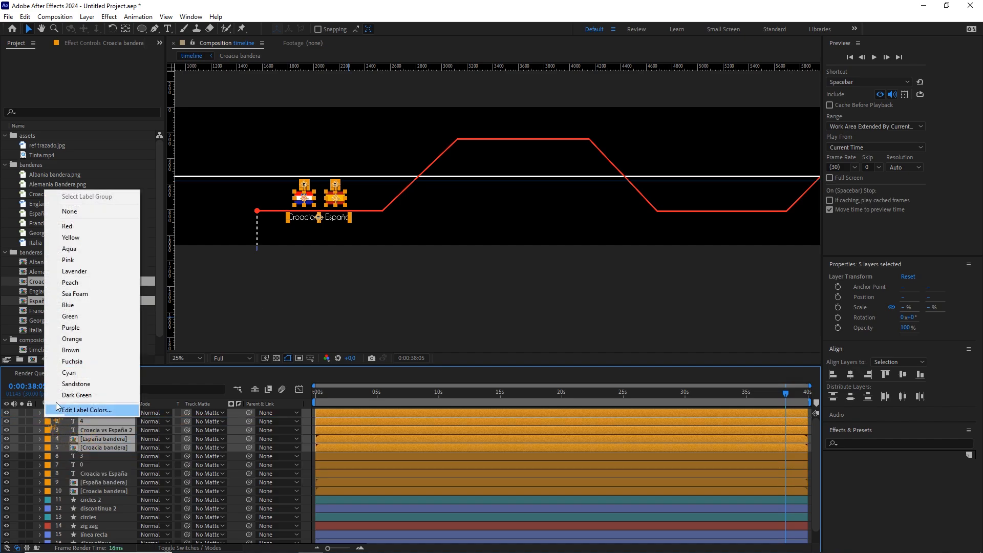
left_click(96, 317)
Move the green match group horizontally to the middle of the second lower segment of the red zigzag line.
left_click_drag(336, 202, 523, 207)
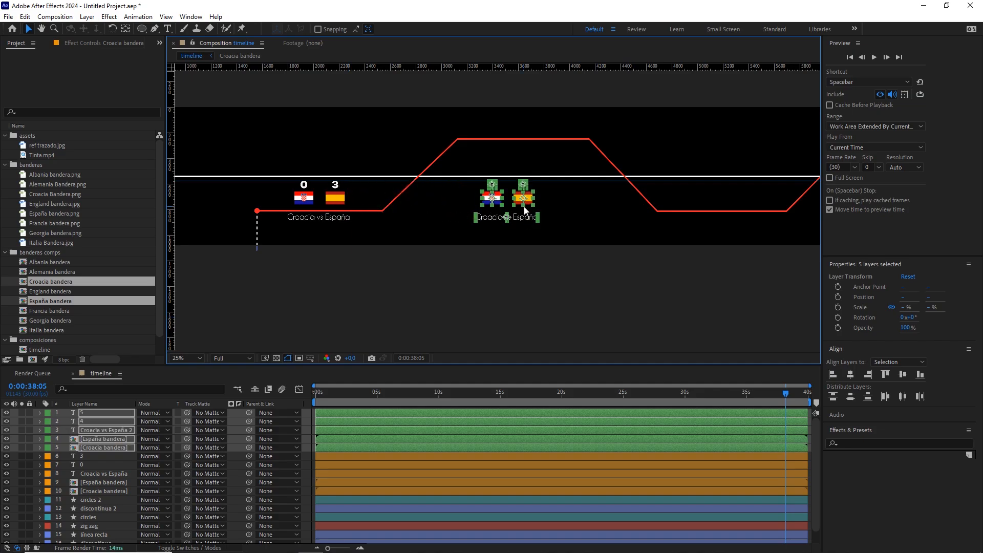
left_click_drag(682, 178, 443, 170)
key("v")
left_click_drag(337, 189, 536, 167)
scroll(532, 188, "up", 2)
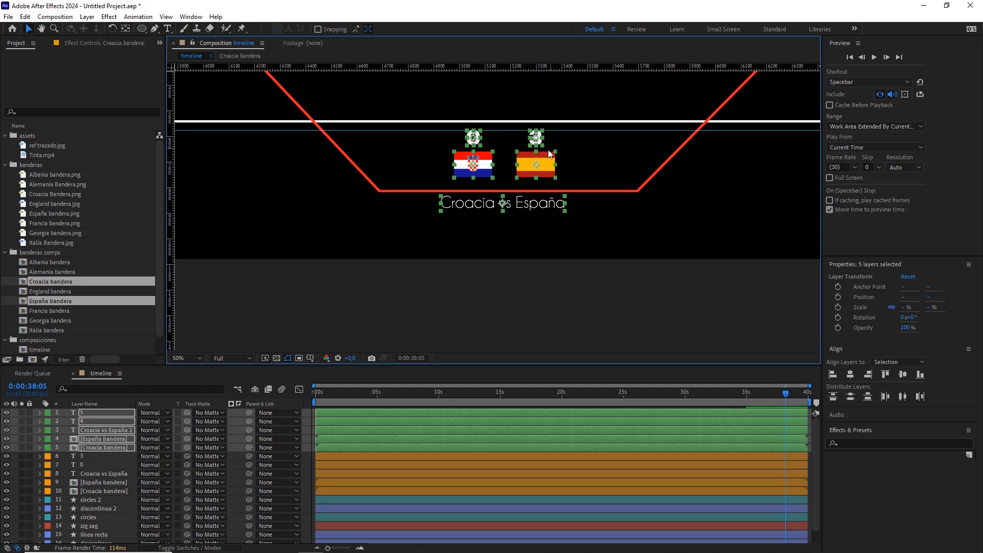
Duplicate the five green match layers, group the copies at the top of the layer stack, and label them Blue.
key("ctrl+d")
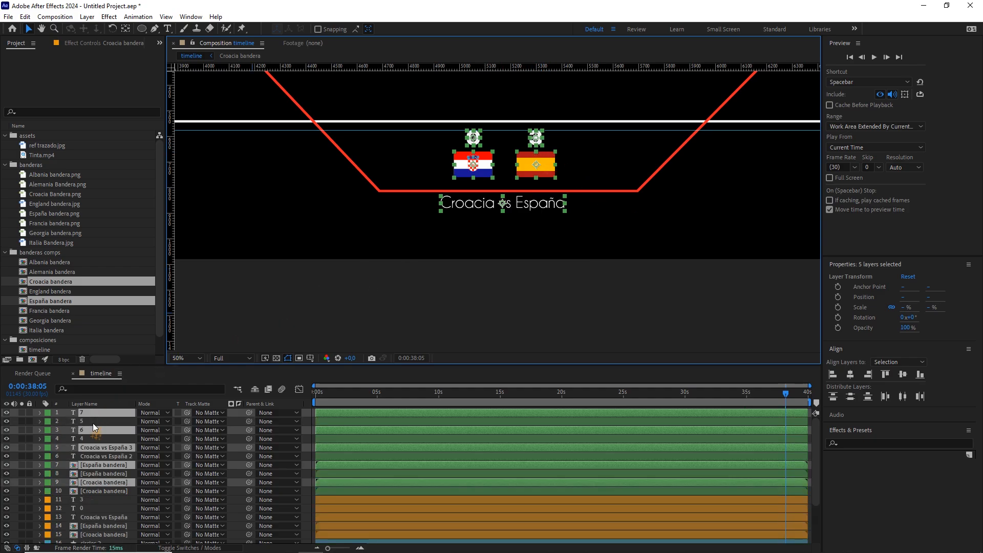
left_click_drag(88, 429, 88, 419)
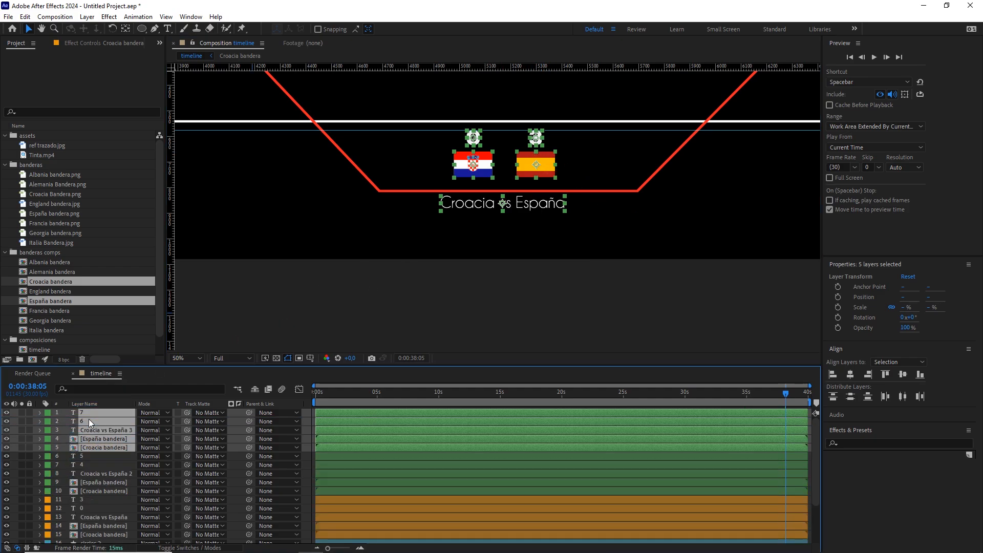
left_click(48, 413)
left_click(93, 306)
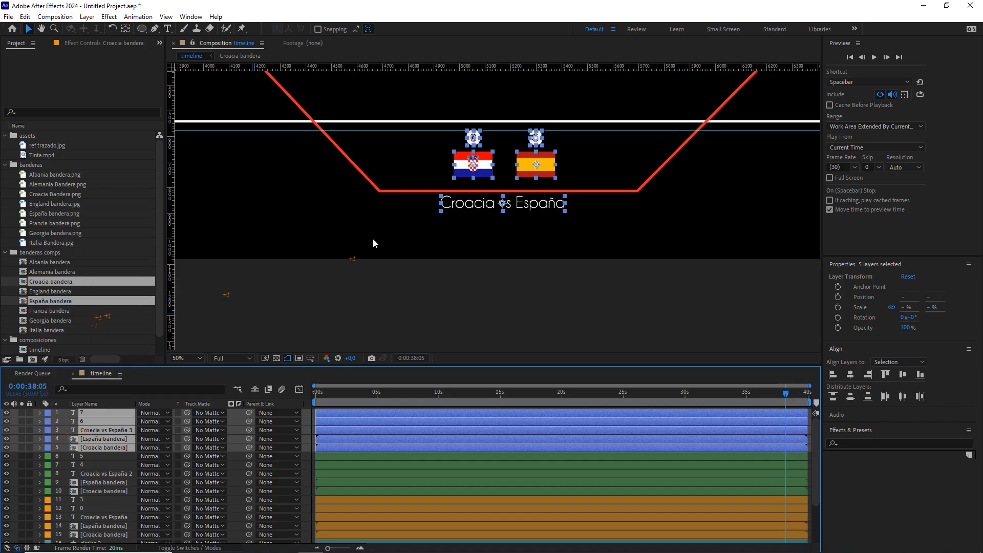
Move the blue match group horizontally to the middle of the third lower segment of the red zigzag line.
scroll(503, 209, "down", 2)
left_click_drag(590, 211, 348, 209)
left_click_drag(275, 188, 336, 217)
scroll(665, 191, "up", 2)
left_click_drag(508, 185, 532, 185)
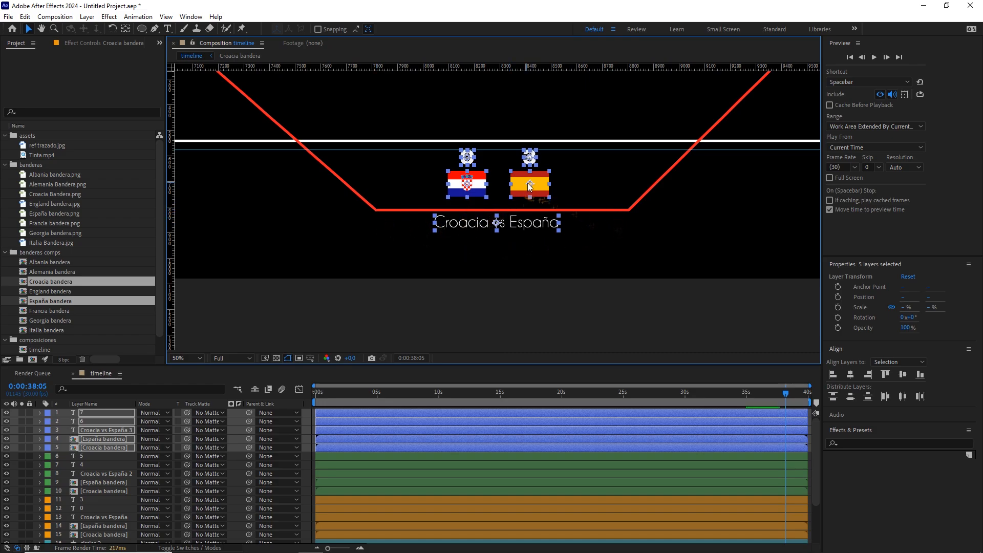
left_click_drag(530, 184, 454, 195)
scroll(561, 211, "down", 2)
Duplicate the five blue match layers, group the copies at the top of the layer stack, and label them Yellow.
key("v")
key("ctrl+d")
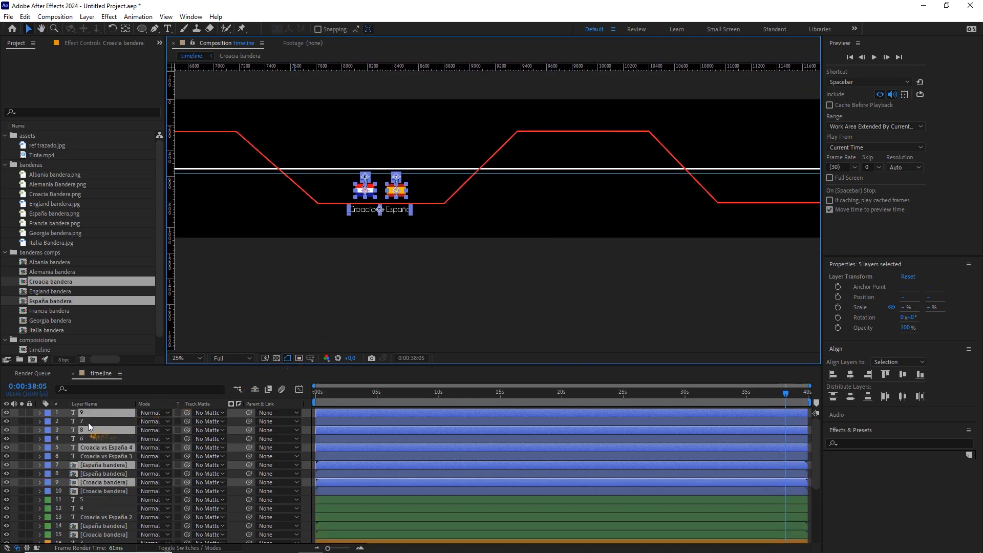
left_click_drag(82, 428, 88, 424)
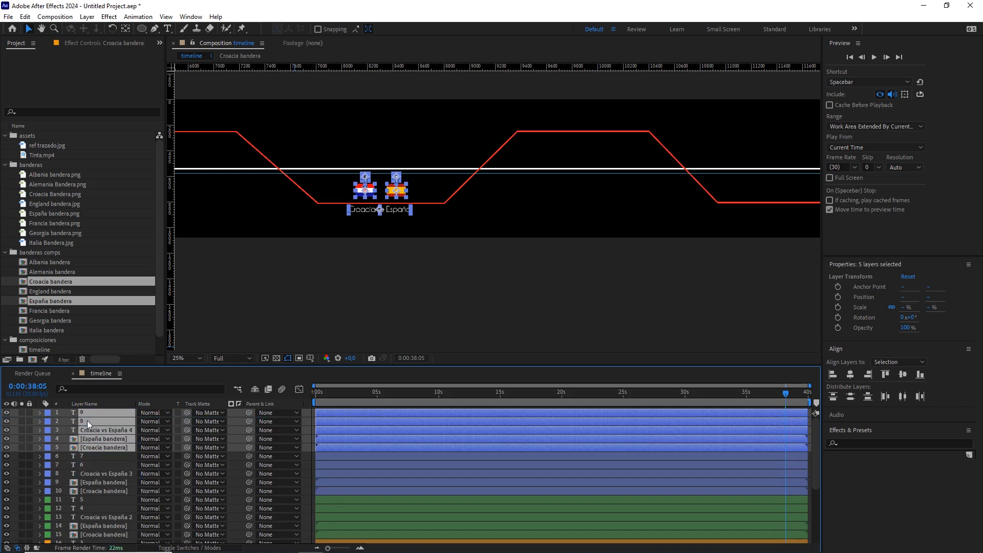
left_click(48, 421)
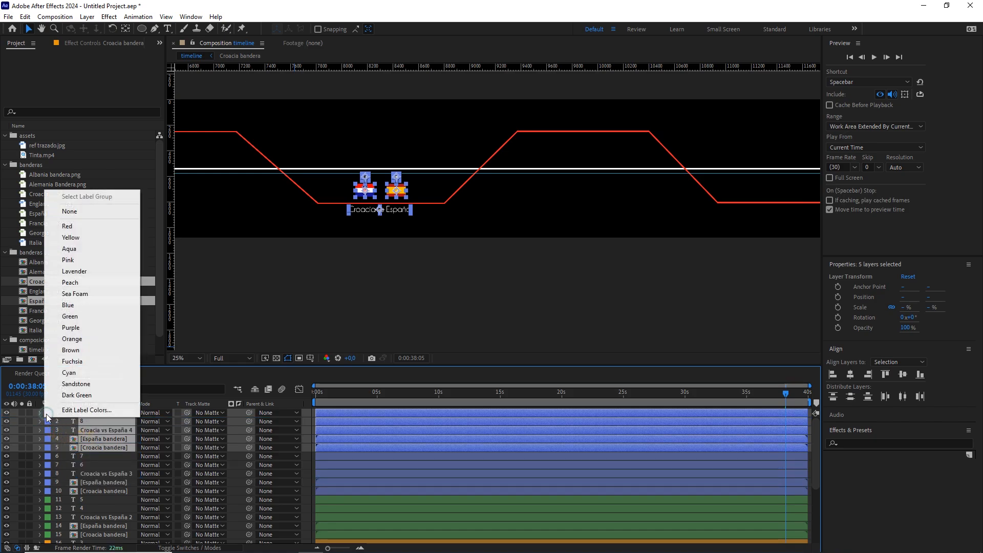
left_click(98, 241)
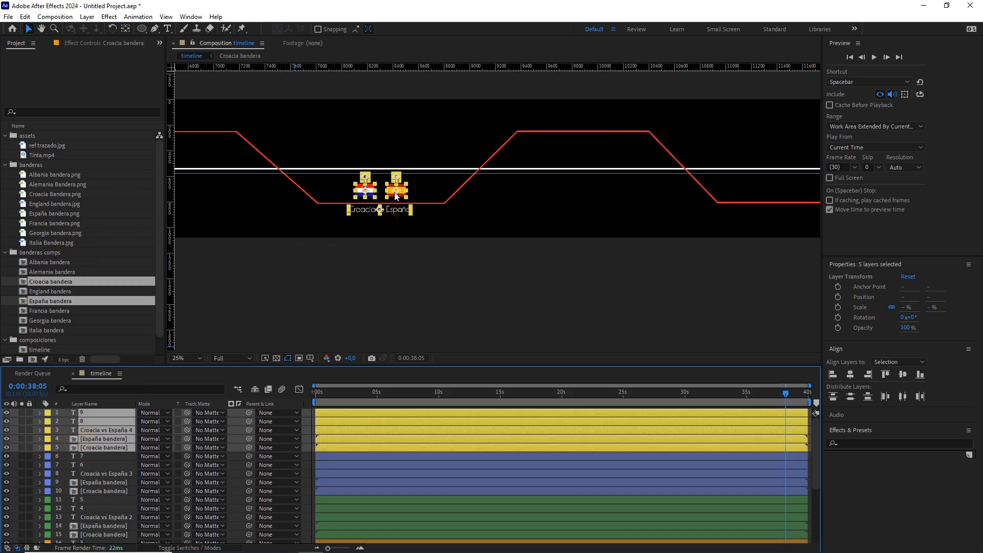
Move the yellow match group horizontally to the middle of the last lower red segment, before the end circle.
left_click_drag(597, 210, 471, 213)
left_click_drag(285, 196, 677, 202)
scroll(662, 208, "up", 3)
left_click_drag(251, 214, 212, 219)
left_click_drag(477, 218, 235, 229)
scroll(496, 216, "down", 2)
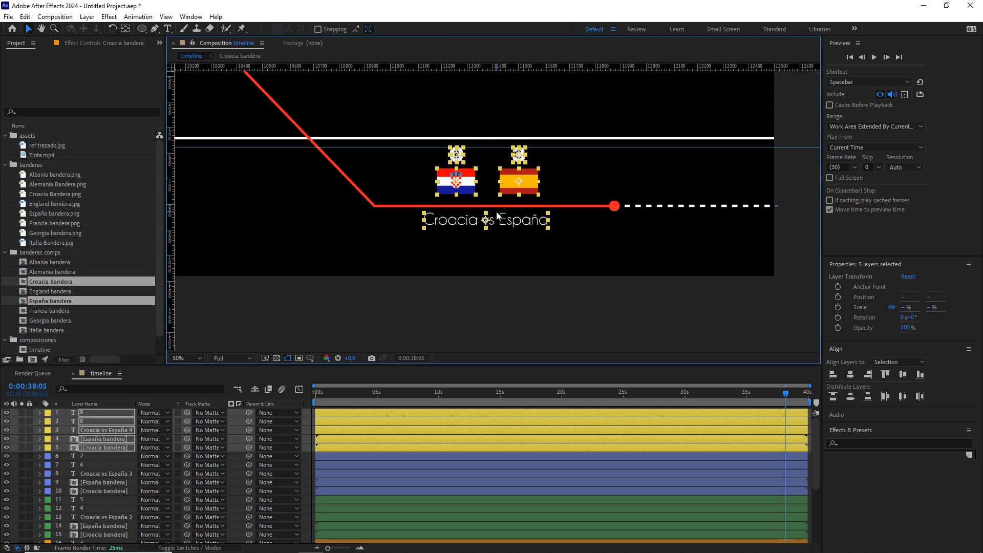
left_click_drag(521, 194, 523, 196)
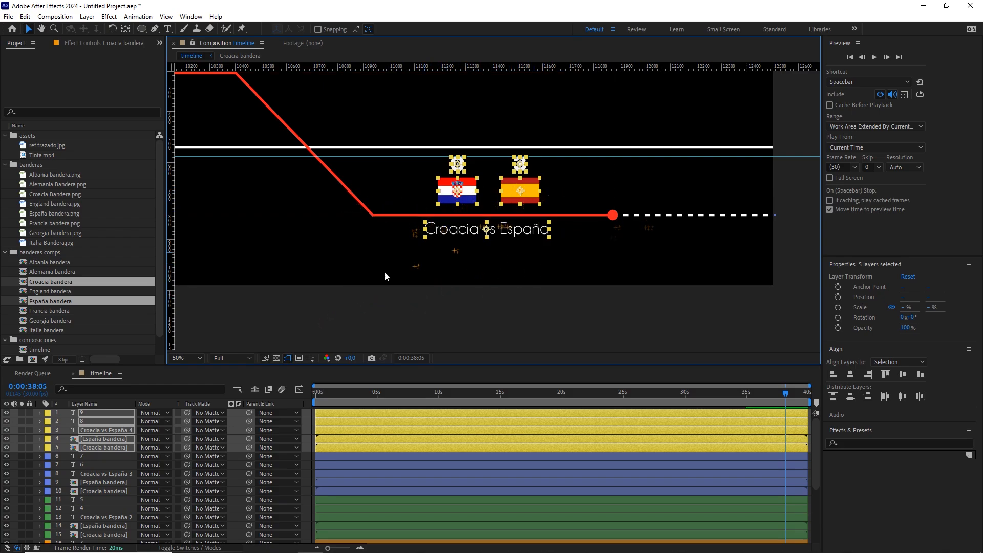
left_click(406, 322)
Duplicate the five yellow match layers, group the copies at the top of the layer stack, and label them Orange.
scroll(555, 181, "down", 2)
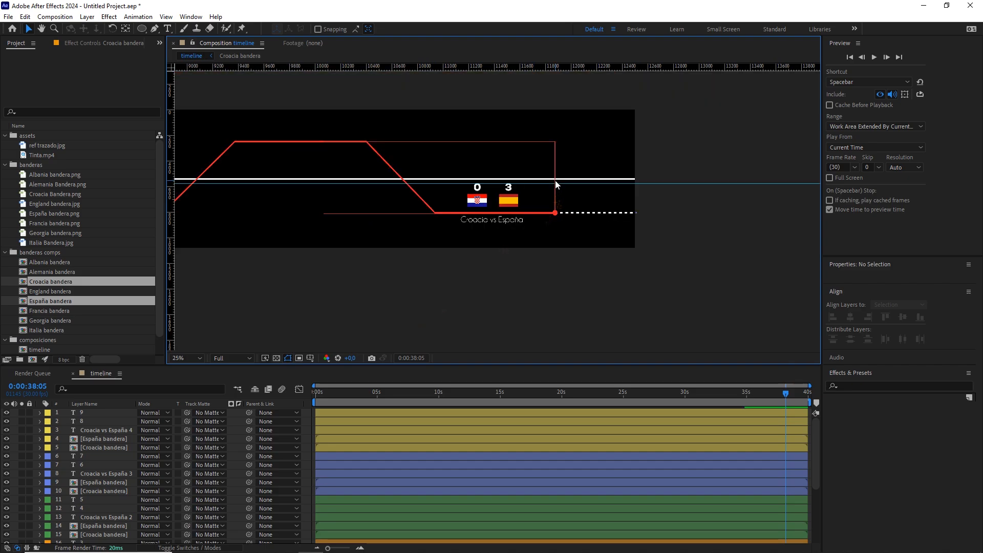
left_click_drag(498, 190, 634, 175)
left_click_drag(474, 172, 551, 183)
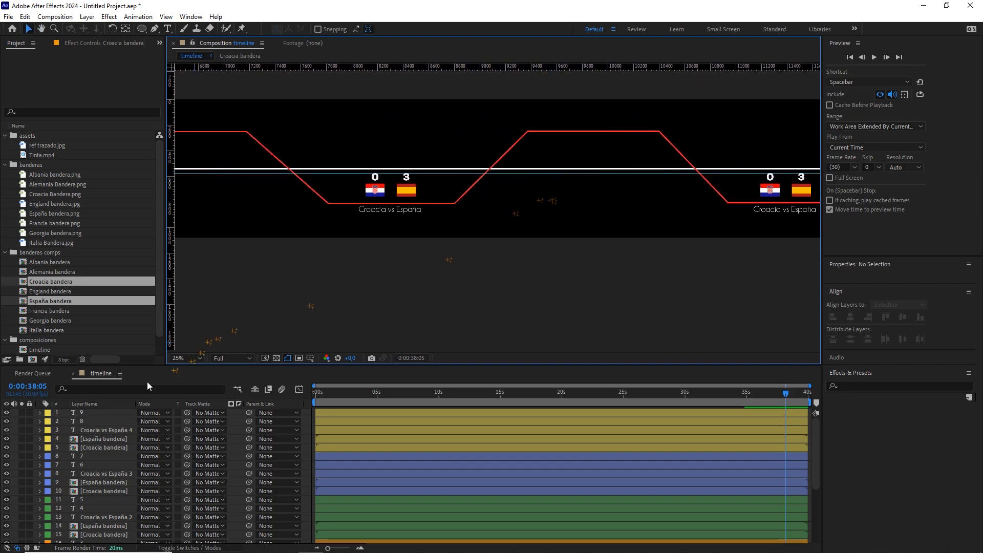
left_click(92, 448)
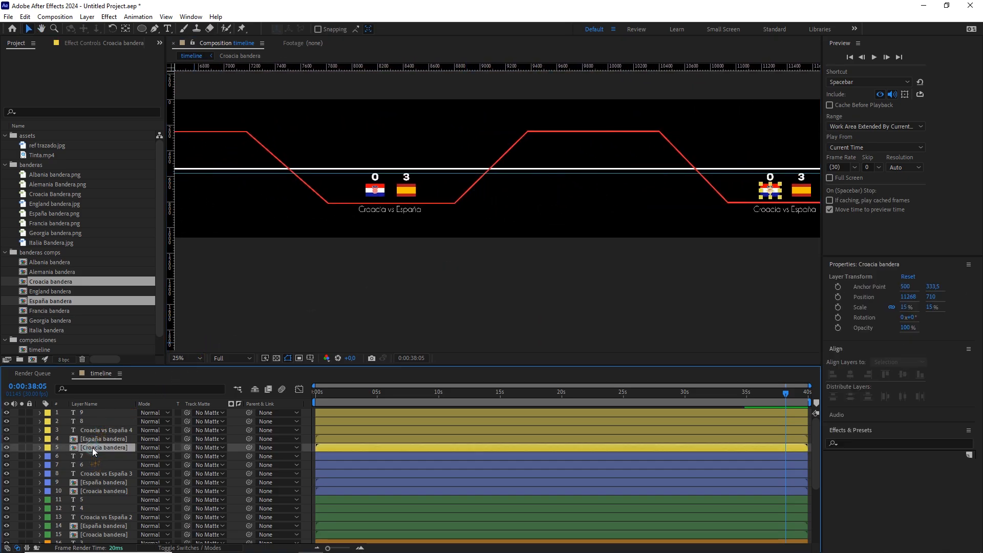
left_click(90, 413, "shift")
key("ctrl+d")
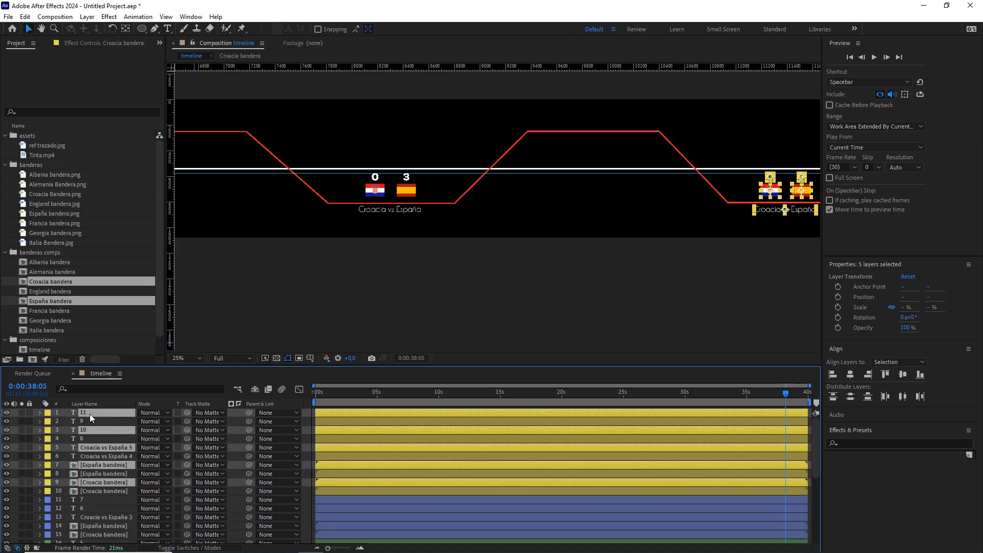
left_click_drag(86, 432, 61, 414)
left_click(48, 416)
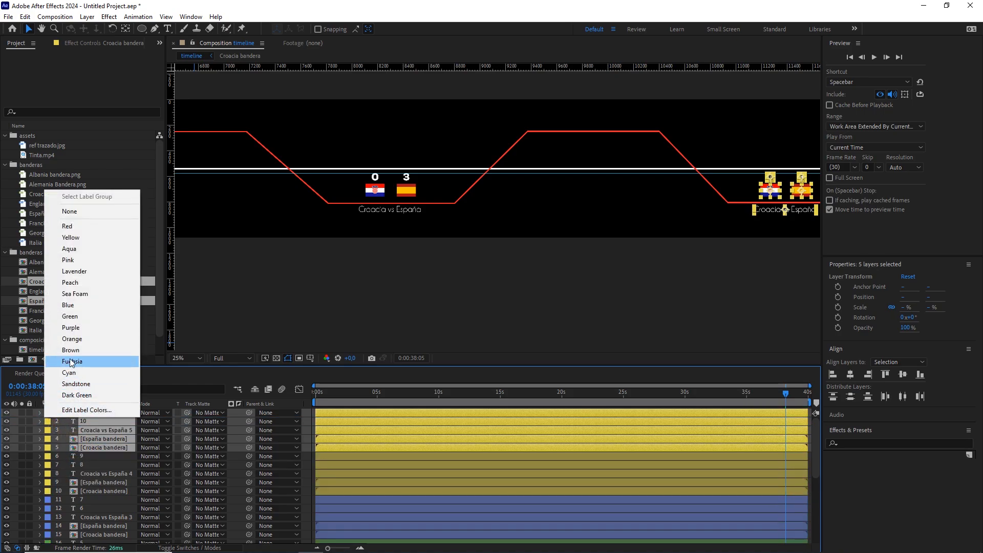
left_click(82, 338)
Move the orange match group to the last upper red segment, centred horizontally with its scores and flags below the line.
left_click_drag(533, 211, 459, 232)
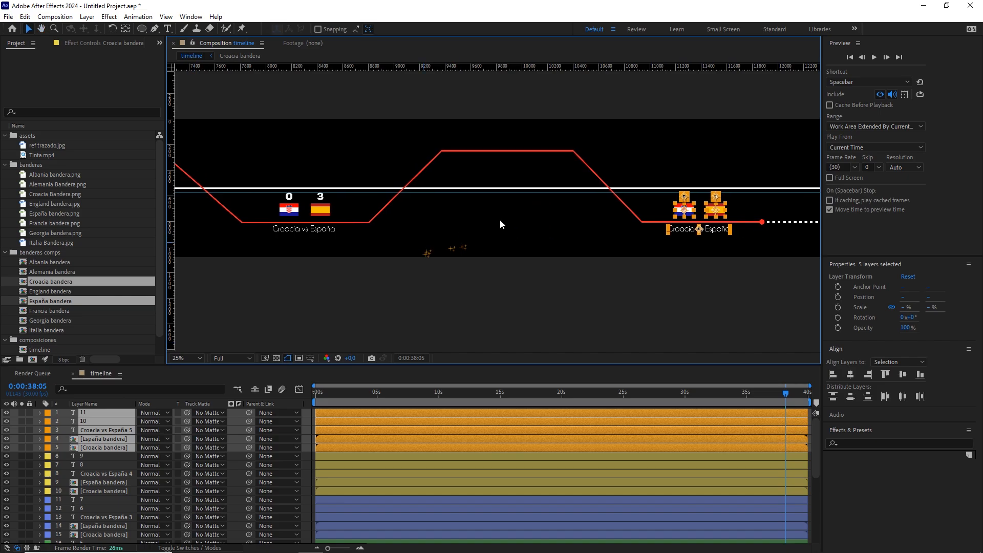
left_click_drag(625, 194, 469, 266)
scroll(504, 169, "up", 4)
scroll(469, 265, "down", 2)
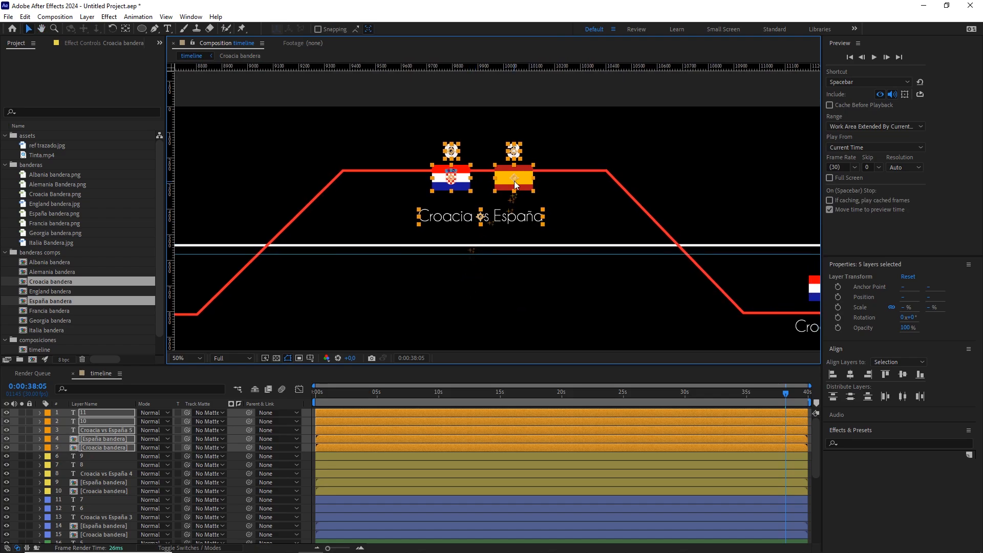
left_click_drag(514, 180, 504, 180)
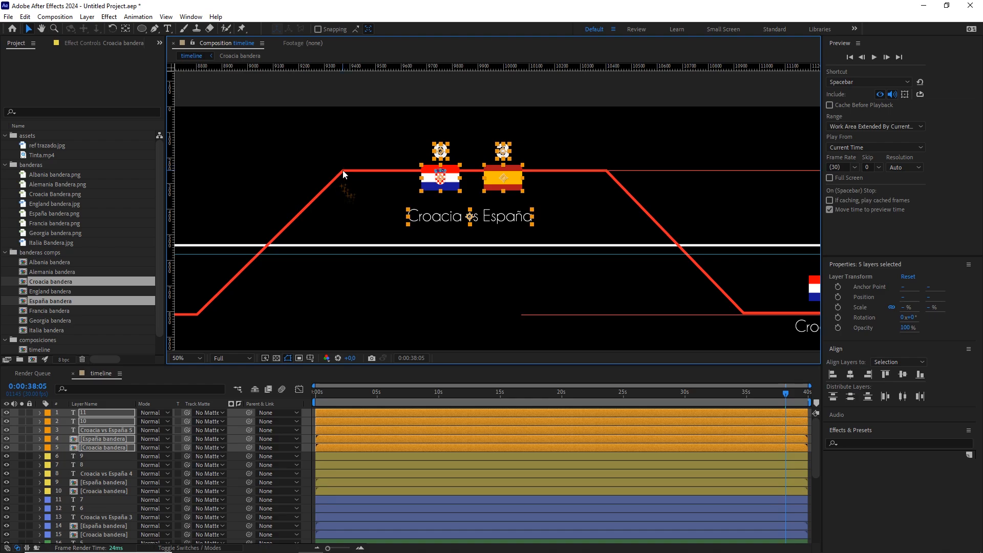
left_click_drag(502, 177, 503, 218)
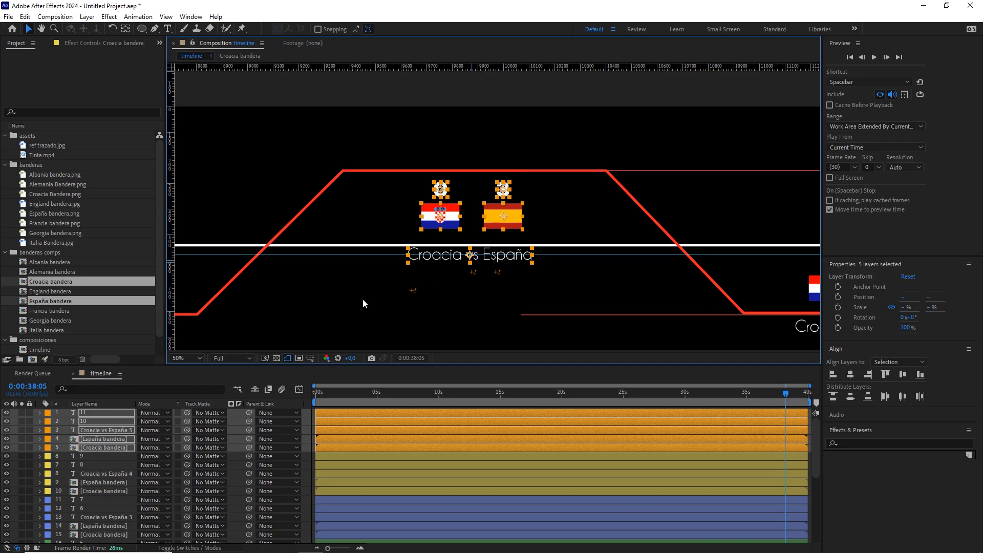
Move the orange group's "Croacia vs España" text straight up so it sits just above the upper red segment.
left_click(99, 456)
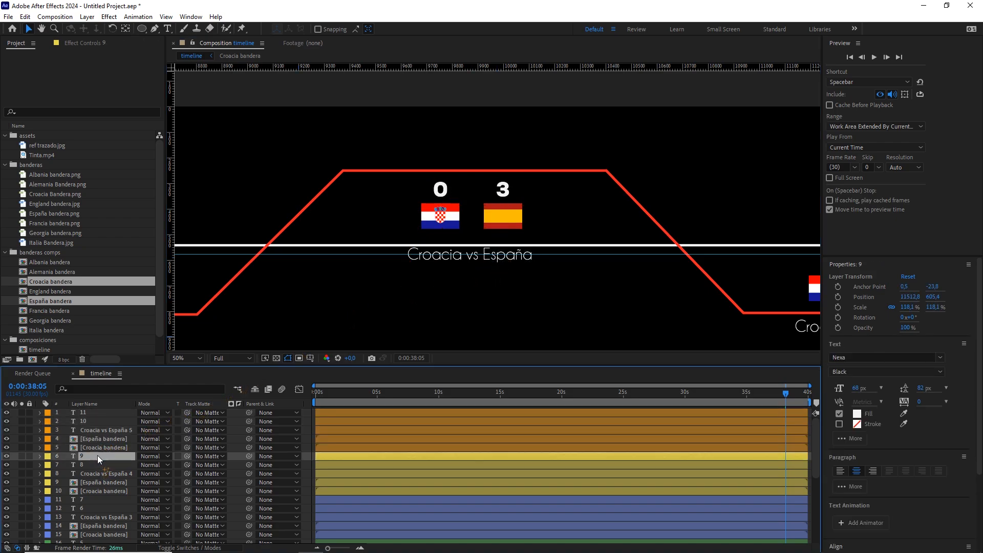
left_click(105, 437)
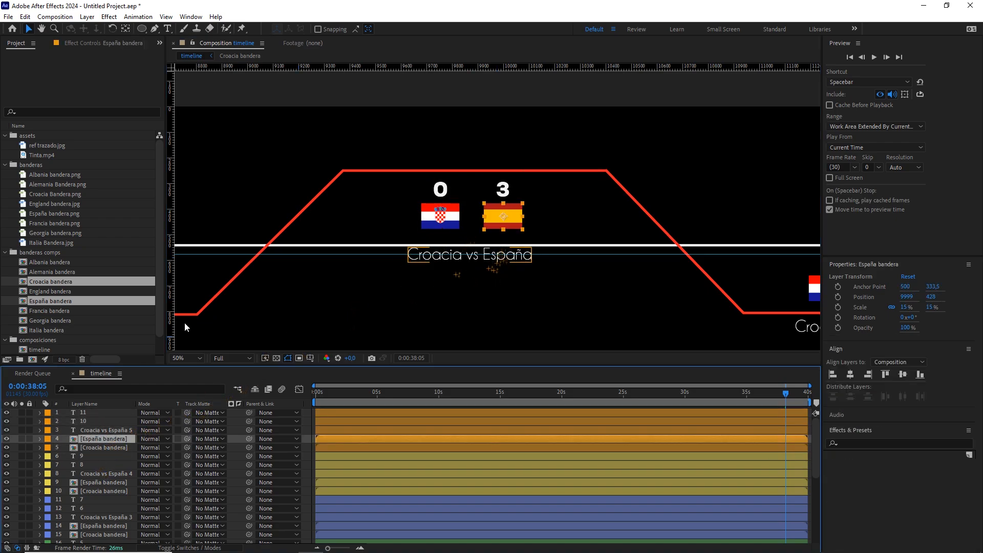
left_click(96, 428)
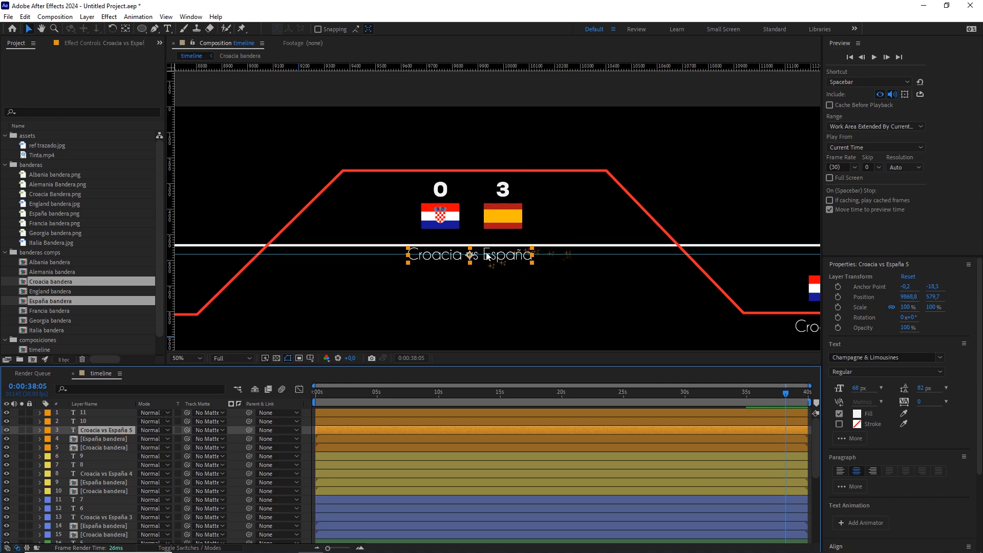
left_click_drag(471, 258, 475, 157)
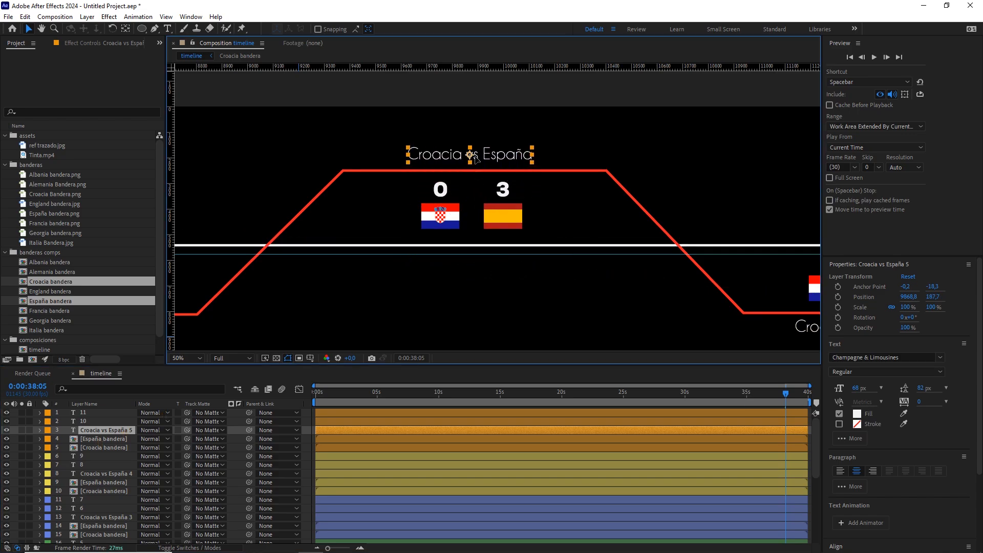
Duplicate the five orange match layers, group the copies at the top of the layer stack, and label them Green.
left_click(93, 447)
left_click(96, 415, "shift")
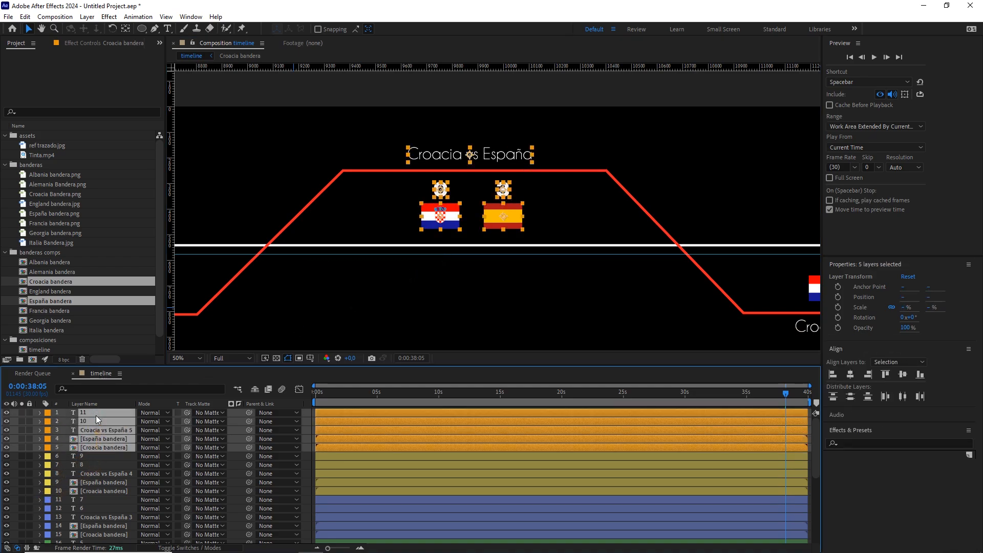
key("ctrl+d")
left_click_drag(87, 429, 87, 420)
left_click(47, 414)
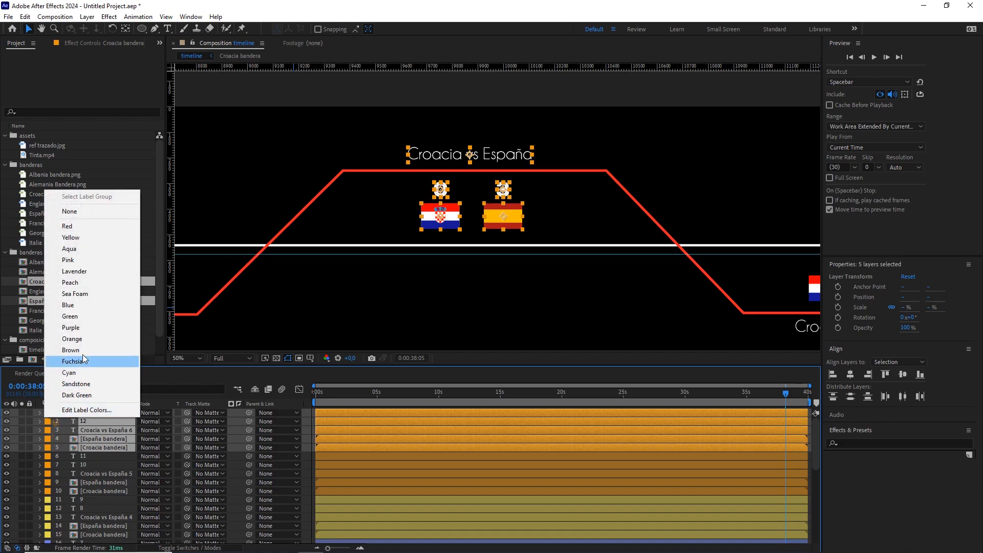
left_click(71, 317)
Move the new green match group horizontally to the middle of the second upper segment of the red zigzag line.
key("comma")
left_click_drag(420, 263, 717, 251)
left_click_drag(760, 201, 599, 231)
key("period")
left_click_drag(495, 205, 470, 201)
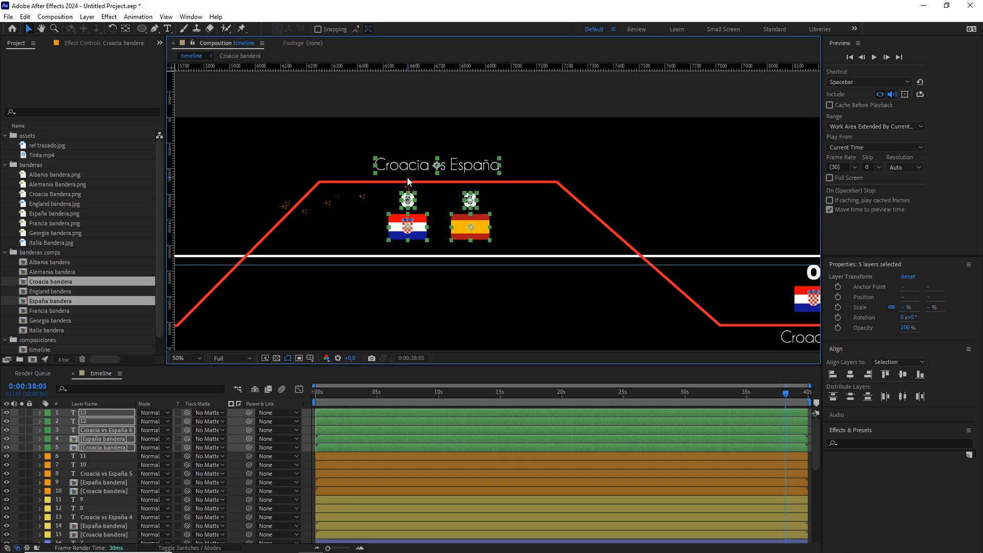
Duplicate the five layers of the upper green match group and group the copies at the top of the layer stack.
key("comma")
left_click_drag(407, 202, 579, 193)
key("v")
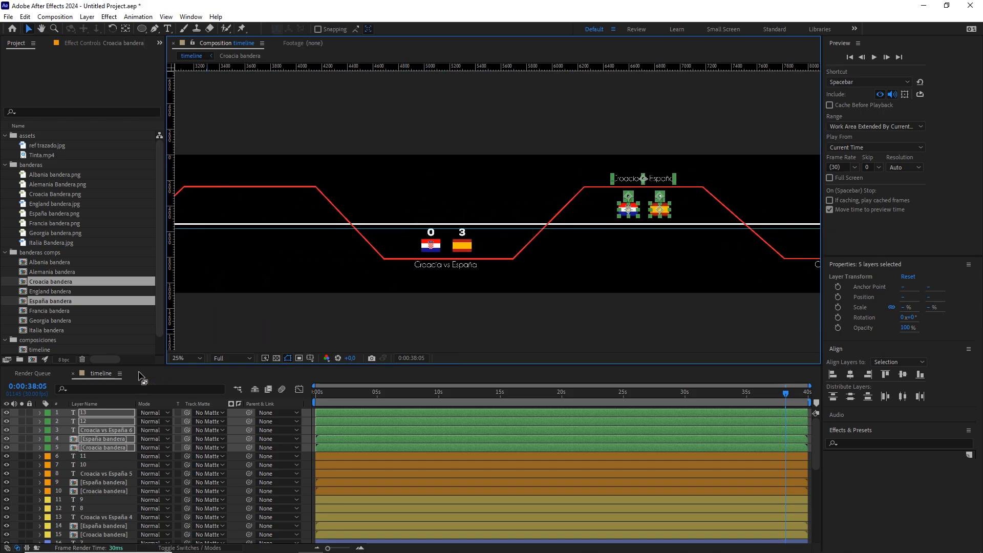
key("ctrl+d")
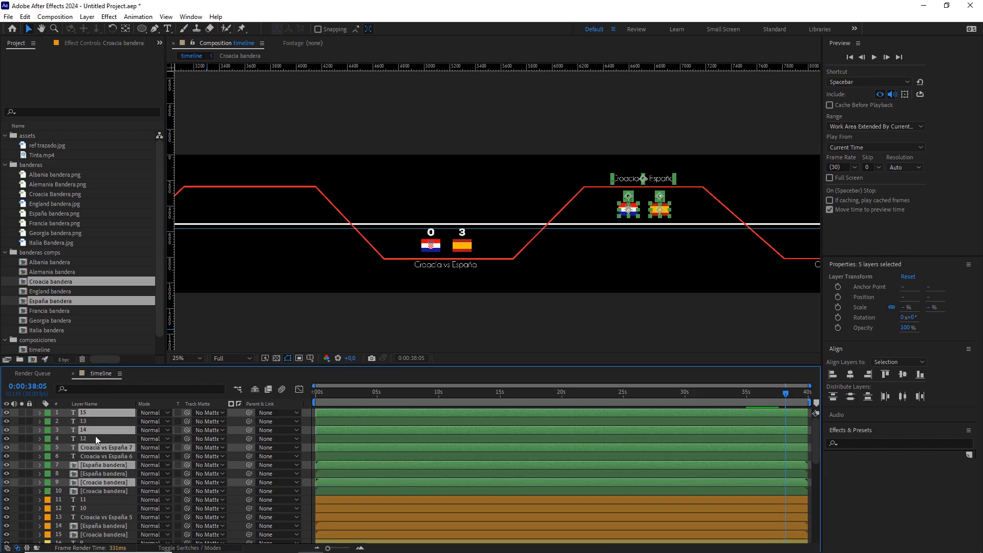
left_click_drag(87, 431, 88, 417)
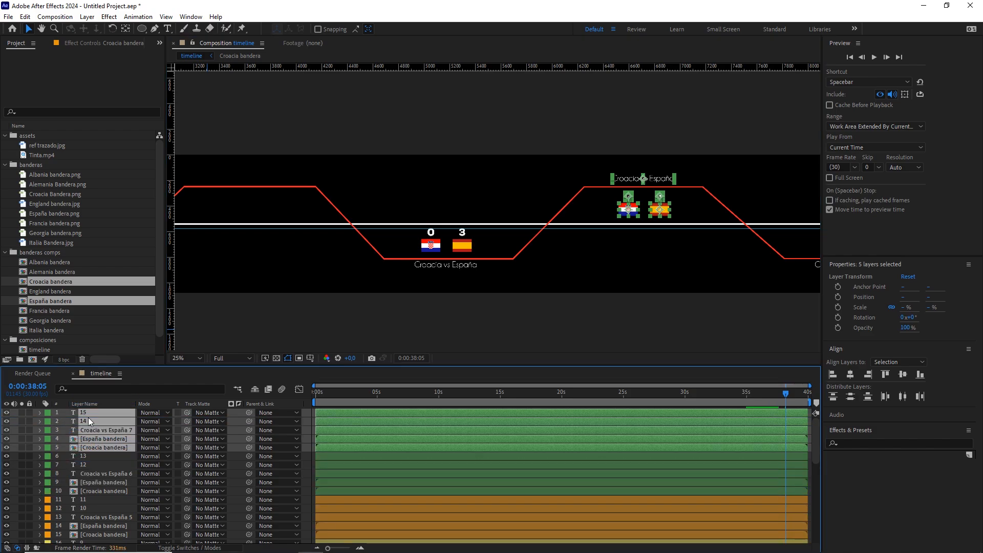
Move the duplicated match group horizontally to the middle of the first upper red segment.
left_click_drag(595, 227, 663, 215)
key("comma")
scroll(441, 242, "up", 2)
scroll(611, 216, "up", 1)
left_click_drag(573, 208, 629, 208)
key("comma")
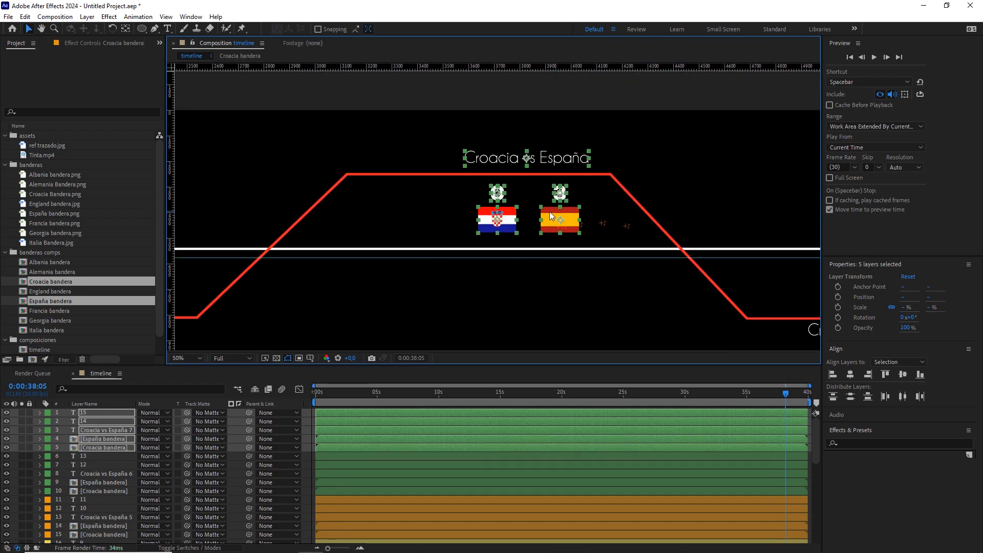
mouse_move(529, 221)
left_mouse_down()
mouse_move(502, 219)
mouse_move(510, 220)
left_mouse_up()
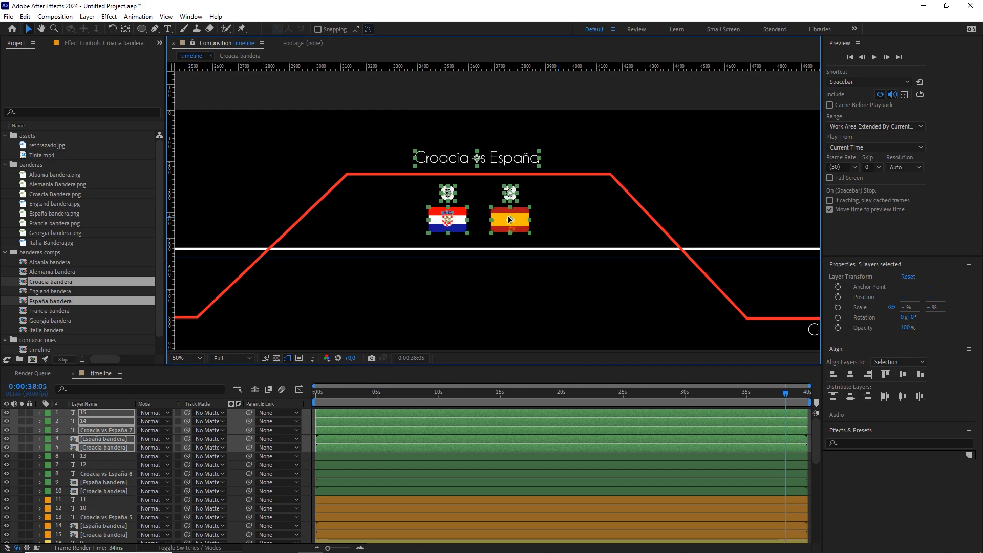
key("comma")
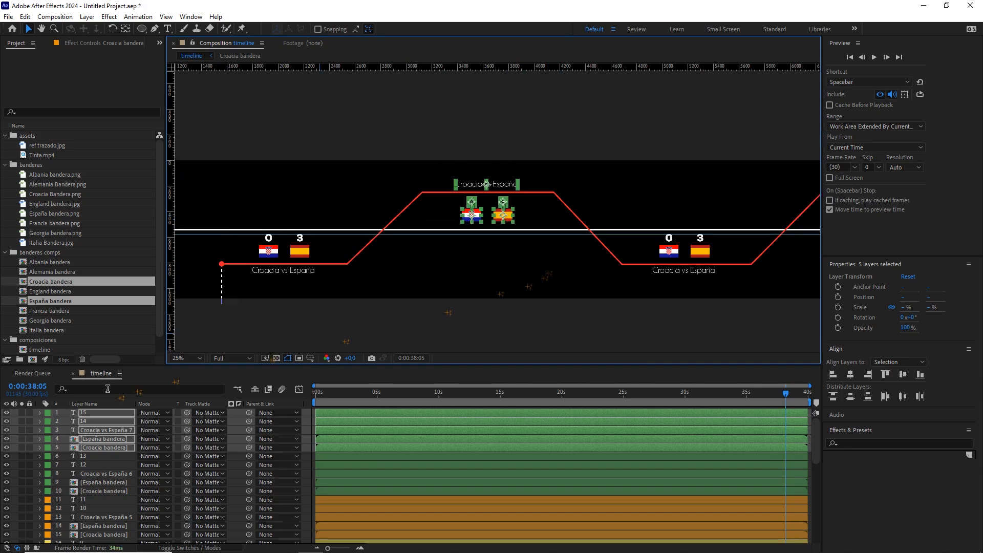
Label the five layers of the match group on the first upper segment Blue, and deselect them.
left_click(46, 414)
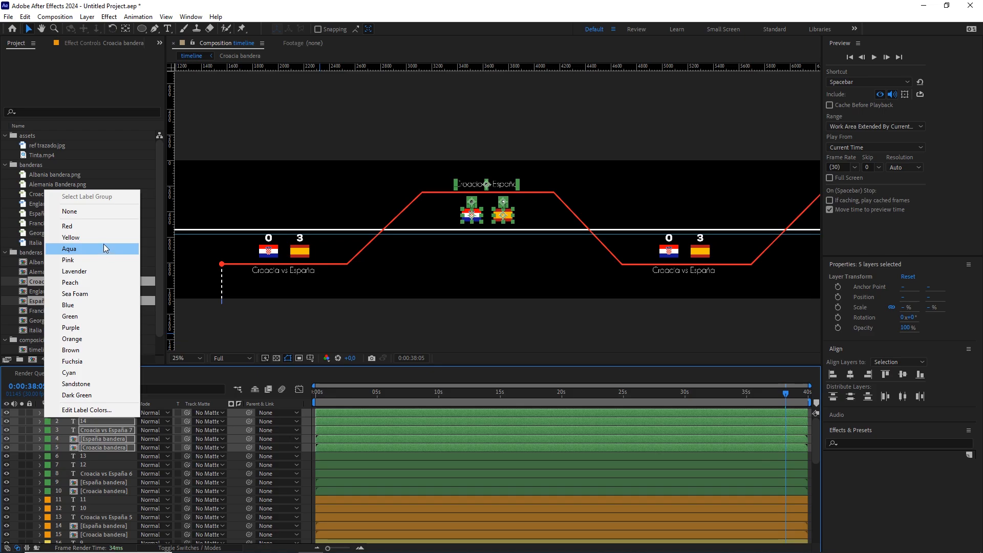
left_click(89, 308)
scroll(506, 270, "down", 1)
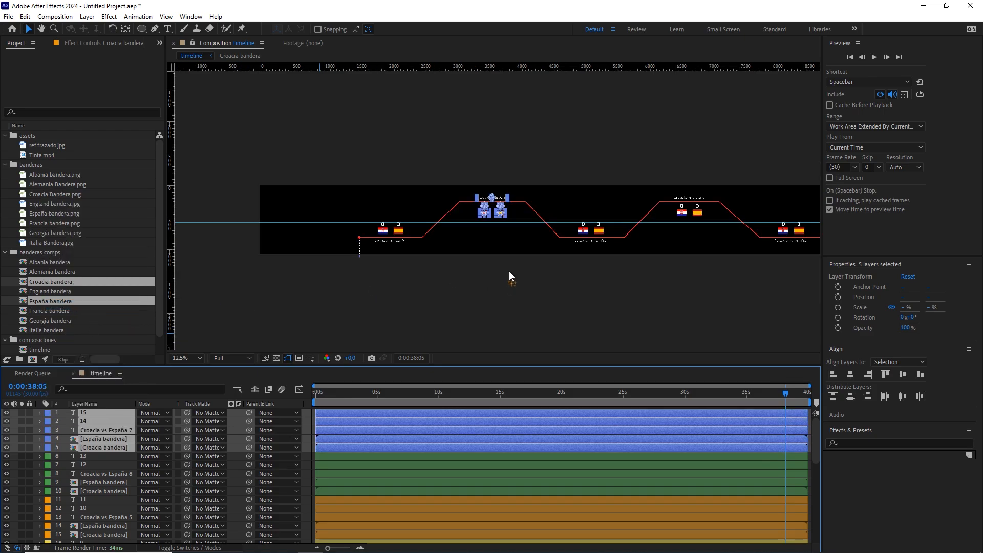
left_click(548, 294)
Replace the Croatian flag in the first upper match group with the Italia bandera composition.
scroll(364, 256, "up", 1)
left_click_drag(311, 209, 571, 198)
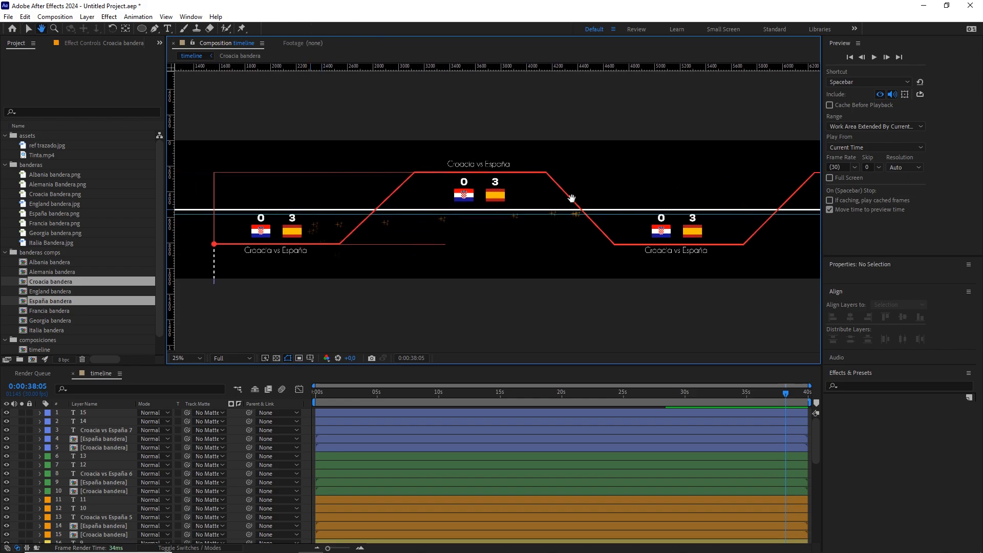
scroll(572, 199, "up", 1)
left_click_drag(488, 195, 501, 197)
scroll(502, 198, "down", 1)
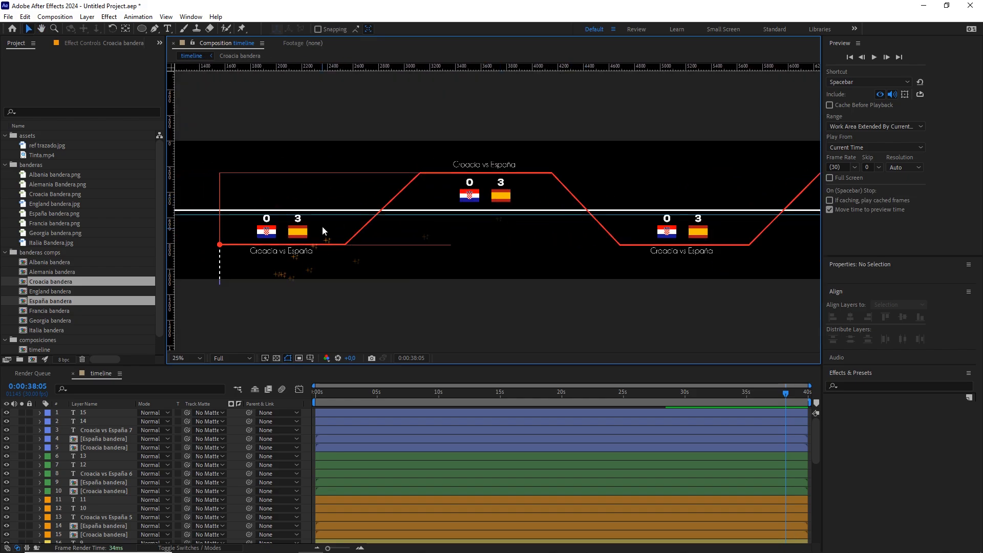
left_click(474, 201)
scroll(491, 210, "up", 1)
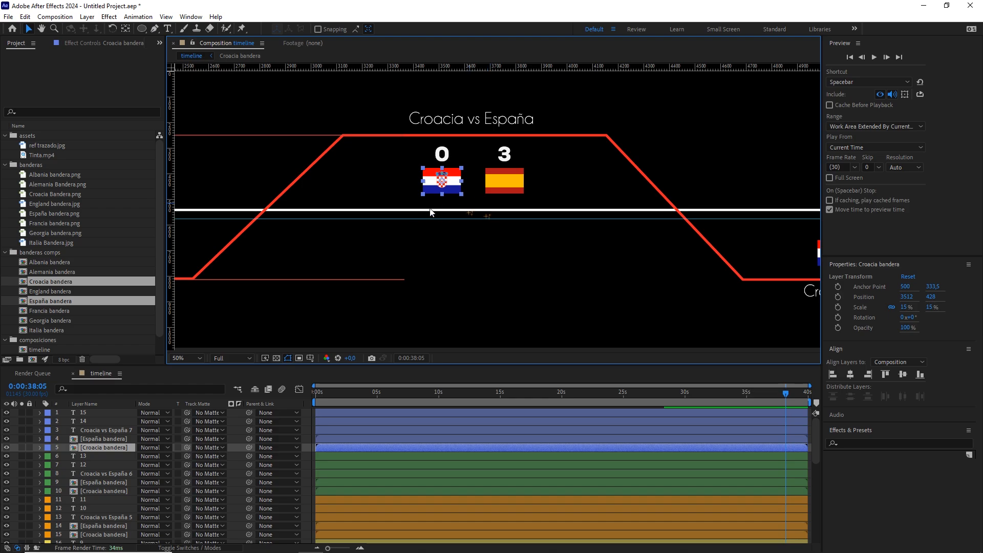
left_click(62, 309)
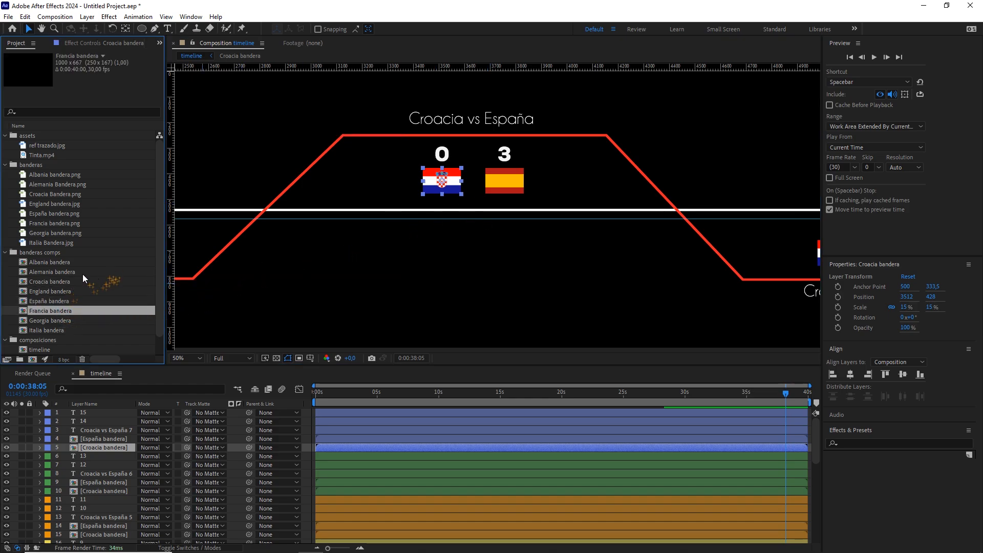
left_click(61, 330)
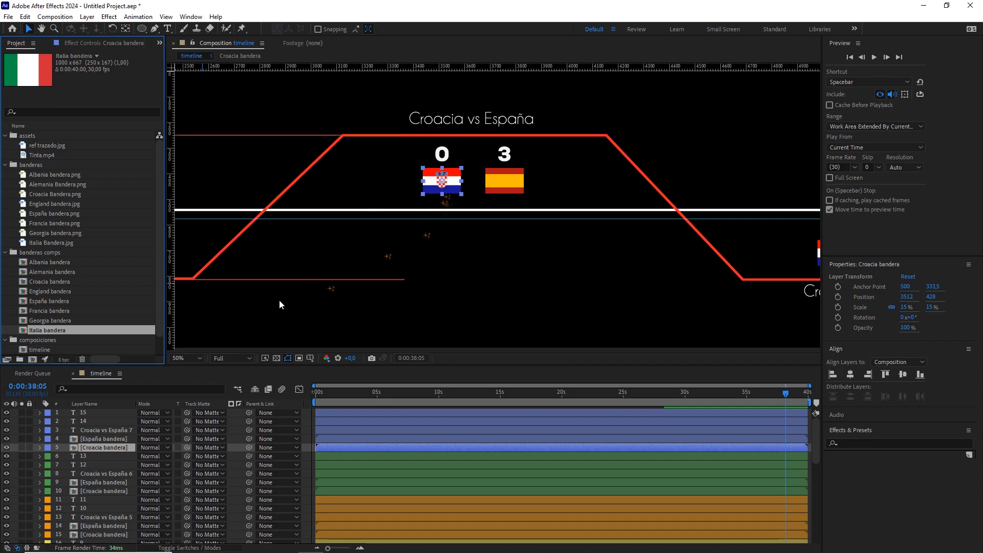
left_click_drag(77, 329, 100, 446)
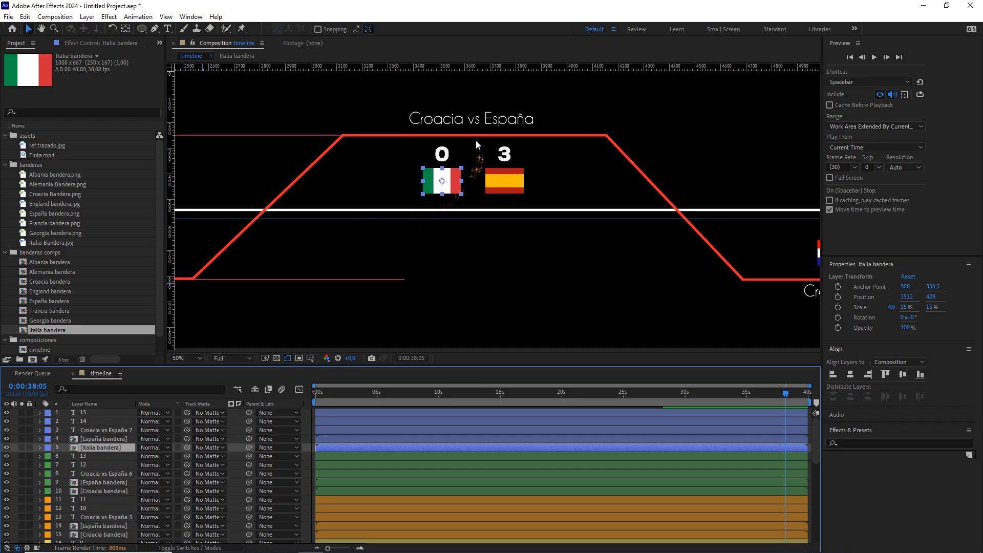
Change the first upper match's text to "Italia vs España" and set the score above the Spanish flag to 1.
double_click(476, 119)
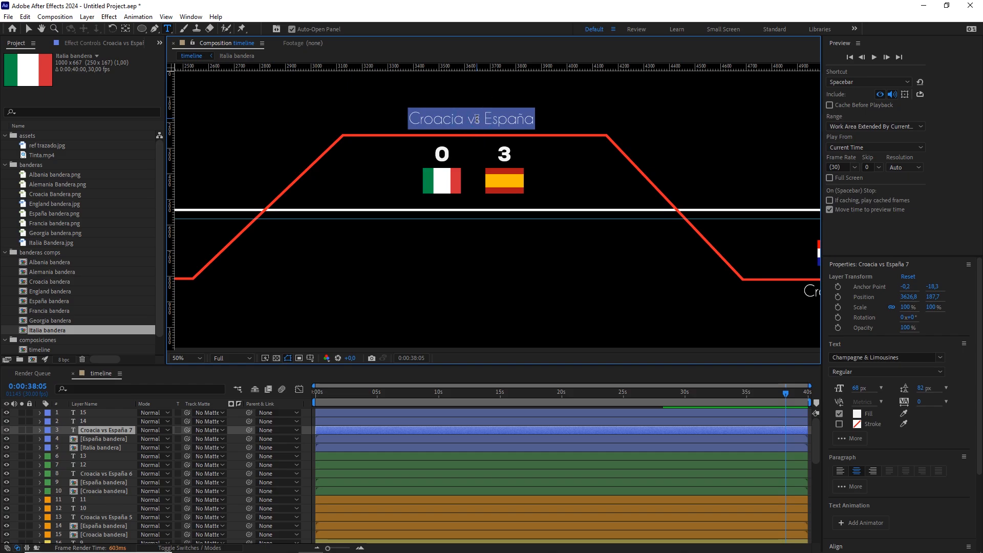
type("Italia vs España")
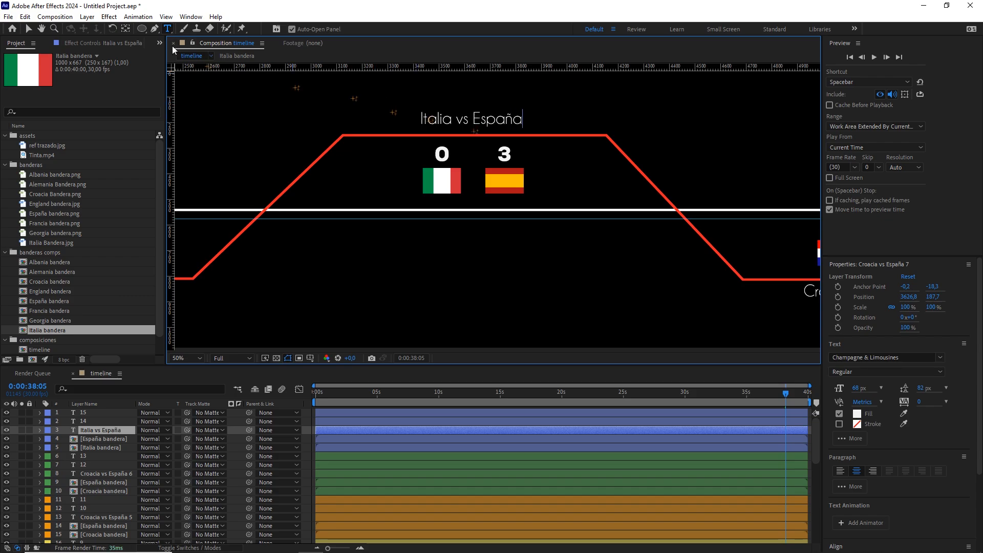
left_click(29, 29)
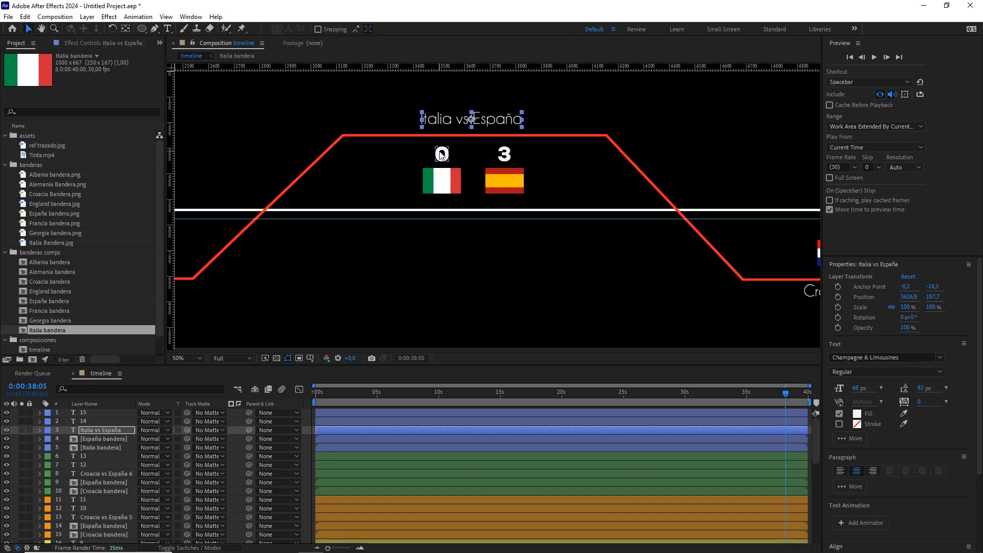
double_click(505, 154)
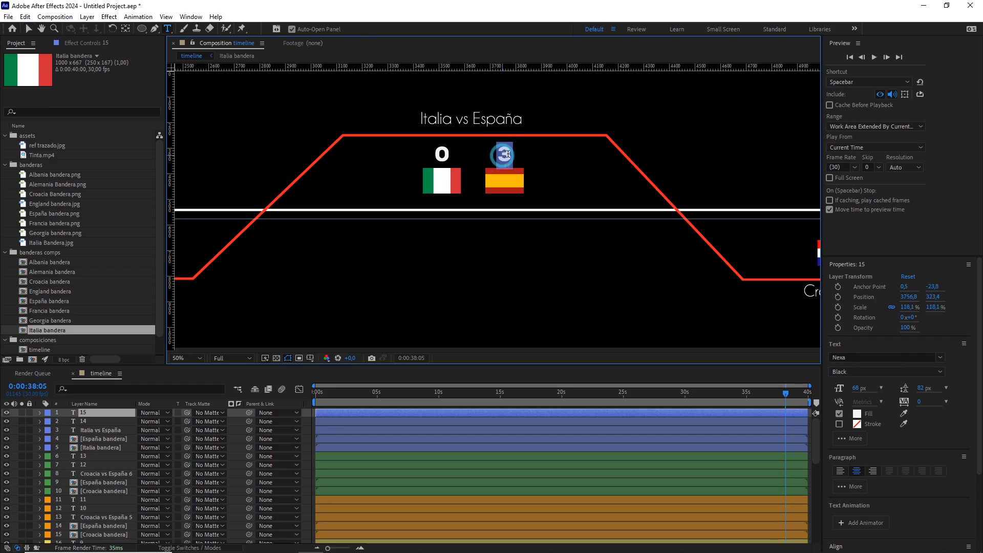
type("3")
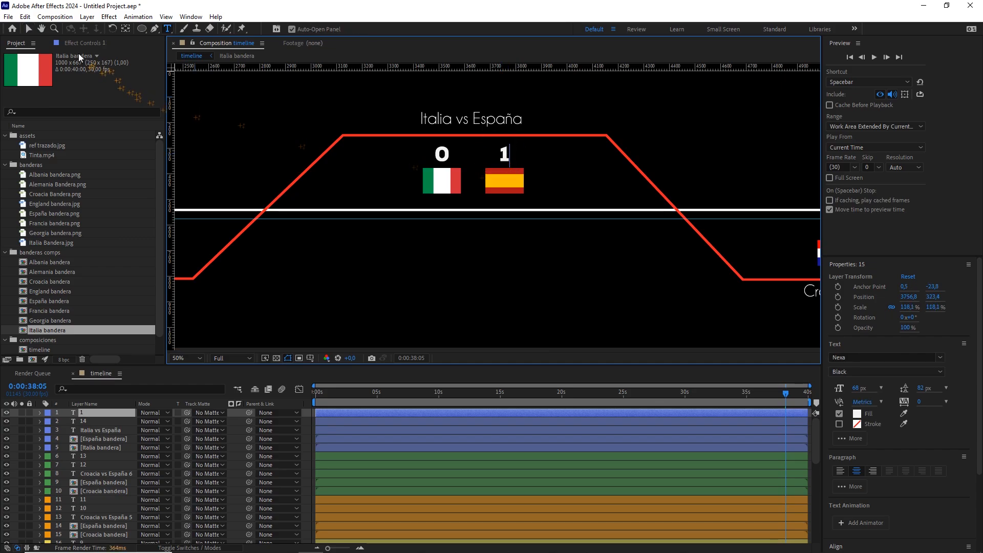
Replace the Croatian flag in the lower match group following the Italia match with the Albania bandera composition.
left_click(28, 29)
scroll(486, 224, "down", 1)
left_click_drag(555, 246, 450, 237)
left_click_drag(567, 245, 469, 191)
scroll(475, 234, "up", 1)
scroll(522, 217, "up", 1)
left_click_drag(526, 159, 487, 249)
left_click(432, 218)
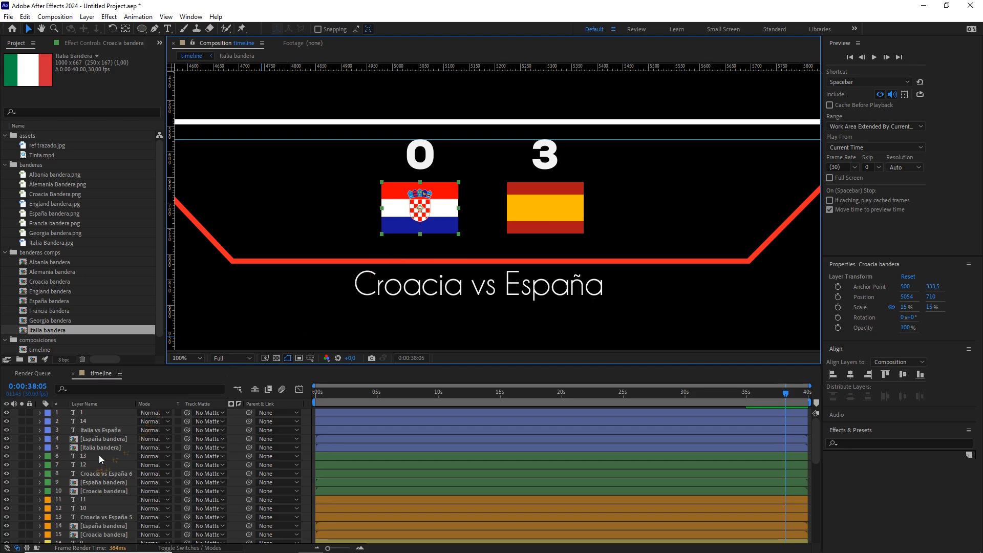
scroll(99, 454, "down", 5)
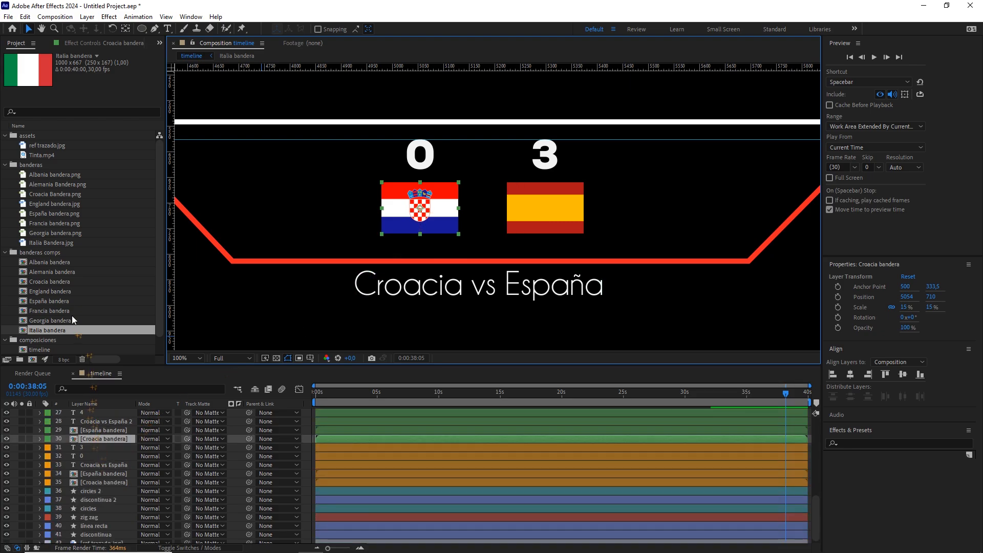
left_click(47, 262)
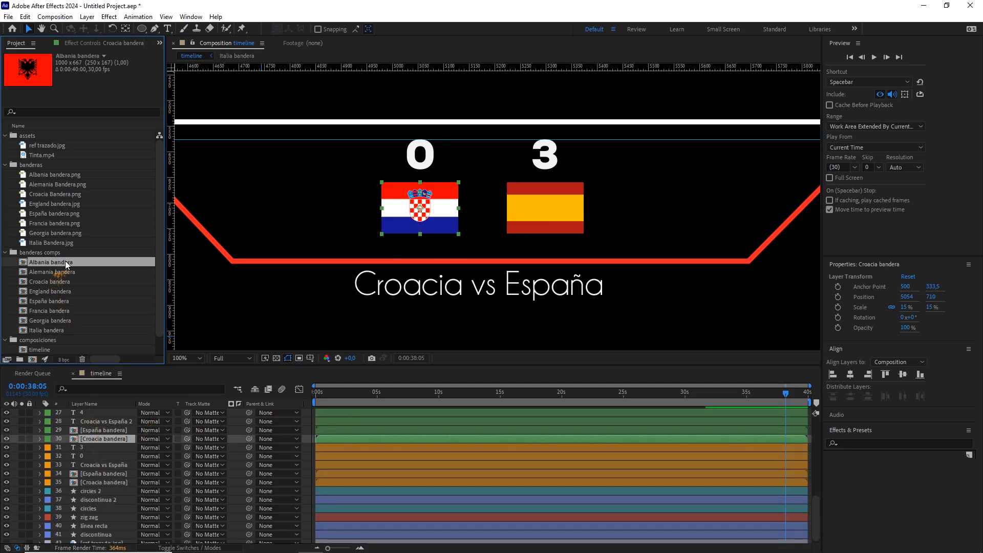
left_click_drag(63, 262, 100, 461)
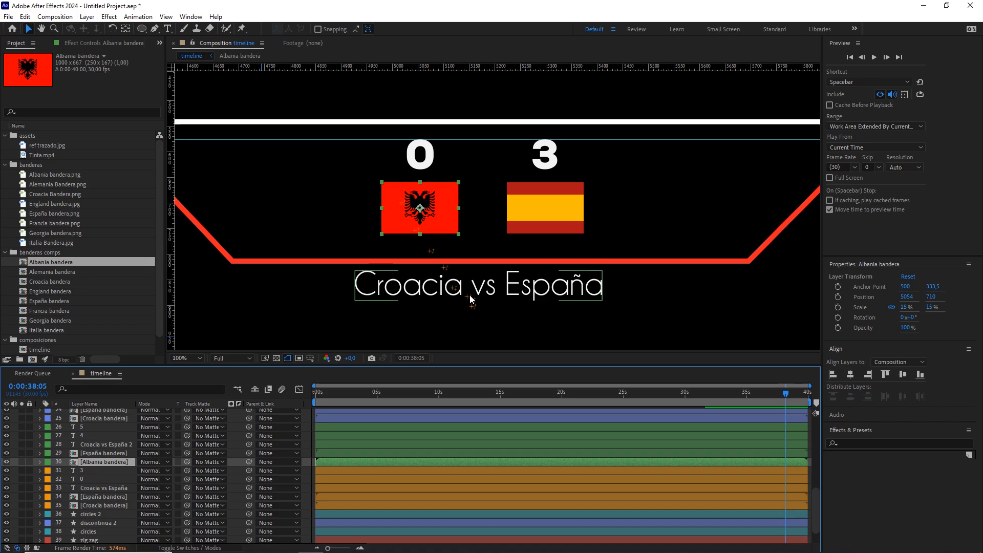
Change the text of the match with the Albanian flag to "Albania vs España" and set the score above its Spanish flag to 1.
double_click(456, 288)
left_click_drag(464, 288, 346, 284)
type("Albania")
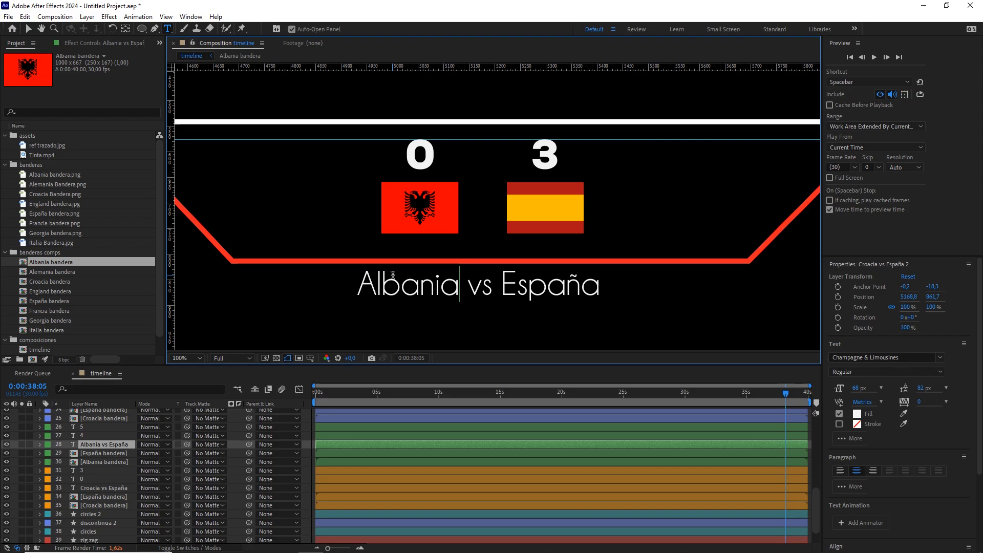
left_click(125, 445)
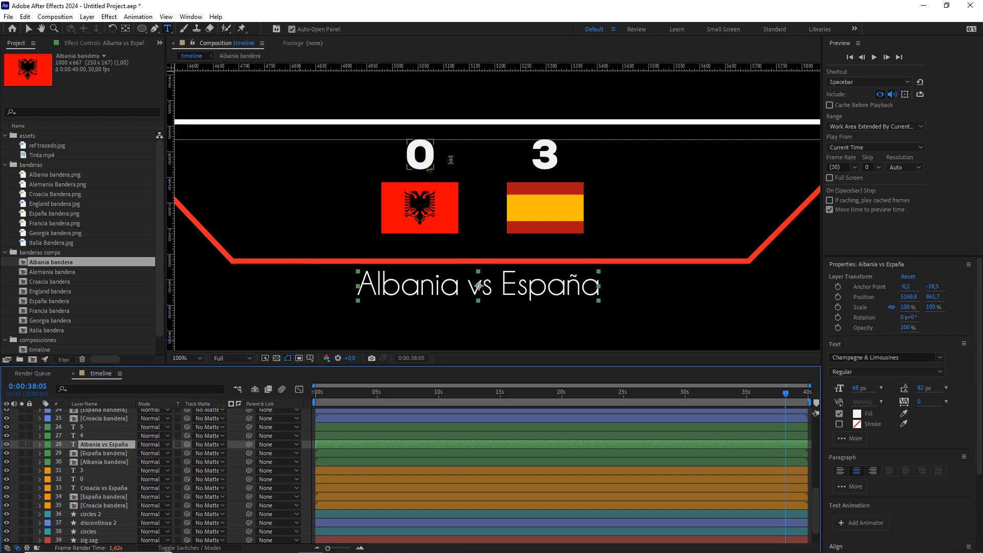
left_click(540, 157)
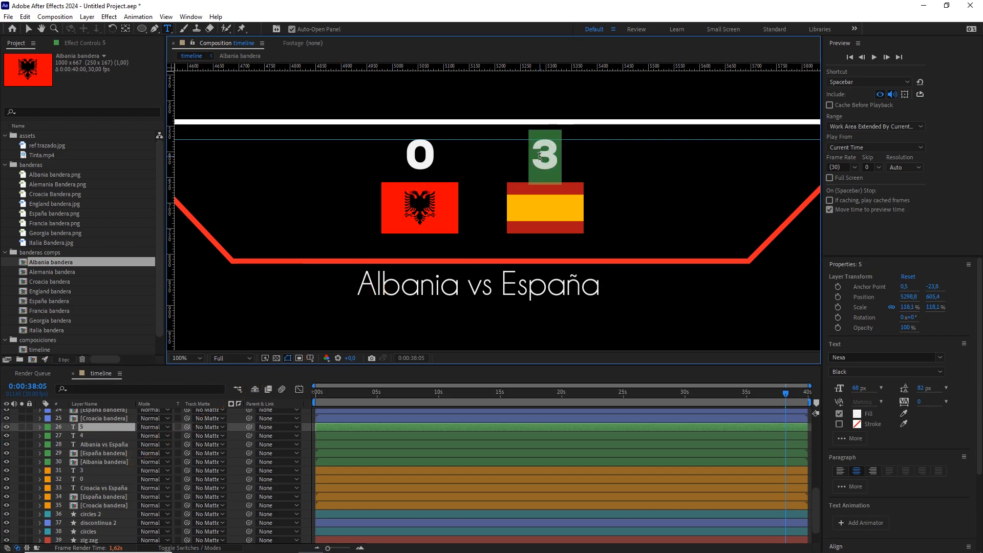
type("1")
key("Escape")
key("v")
Replace the Croatian flag in the second upper match group with the Georgia bandera composition.
key("comma")
key("comma")
key("h")
left_click_drag(598, 220, 445, 233)
scroll(429, 218, "up", 1)
left_click(466, 196)
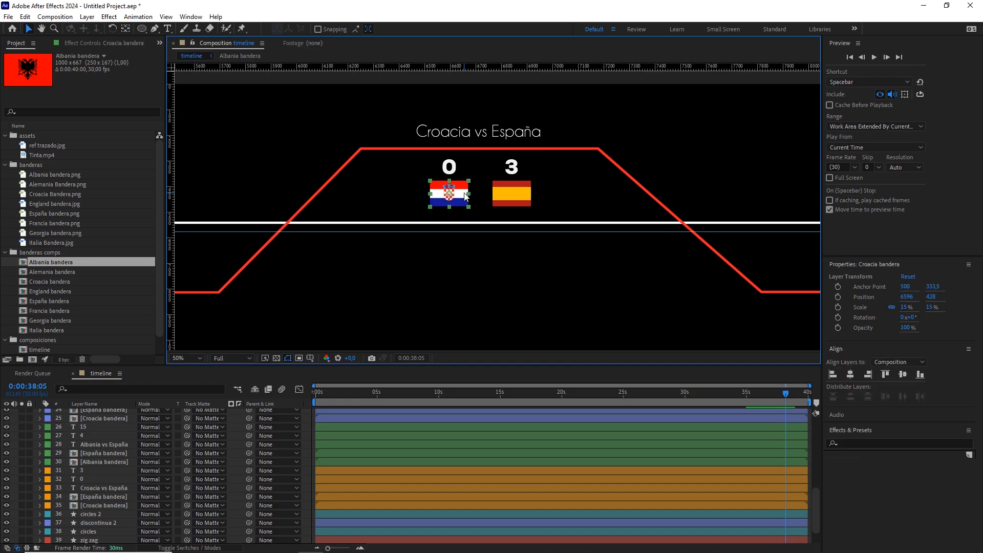
scroll(111, 457, "up", 5)
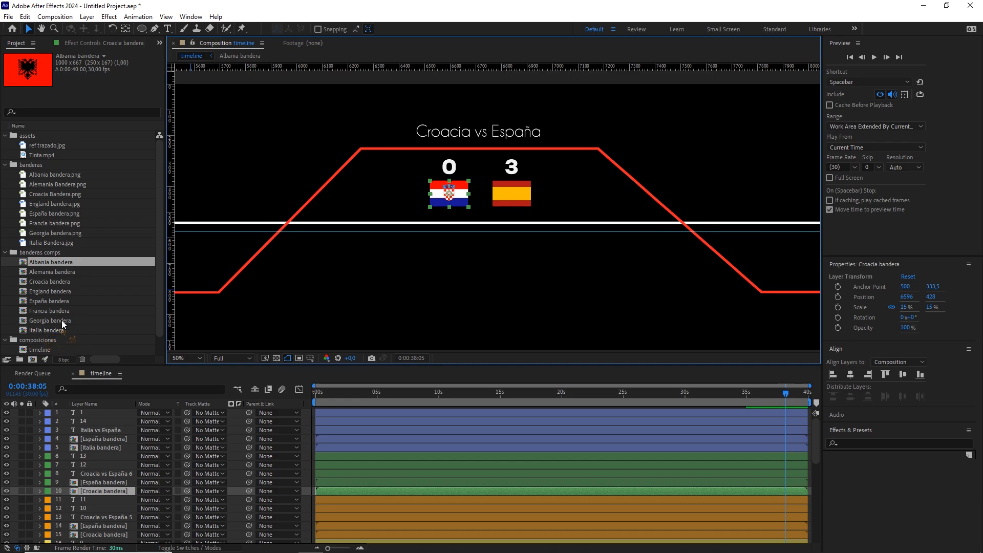
left_click_drag(62, 320, 97, 490)
Set the scores of the second upper match to 1 above the Georgian flag and 4 above the Spanish flag.
scroll(499, 193, "up", 2)
scroll(500, 193, "up", 3)
scroll(500, 192, "left", 3)
left_click(455, 163)
double_click(455, 162)
type("1")
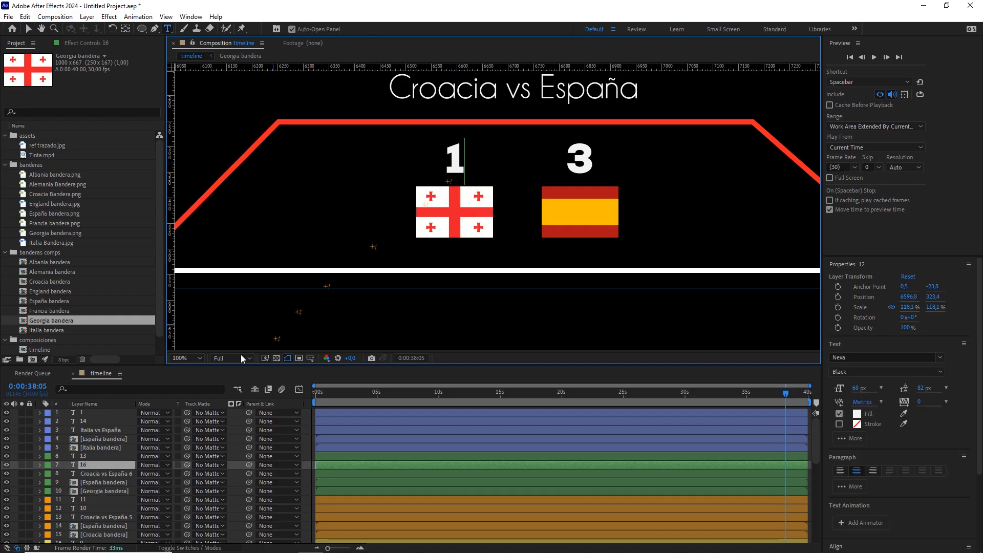
left_click(28, 29)
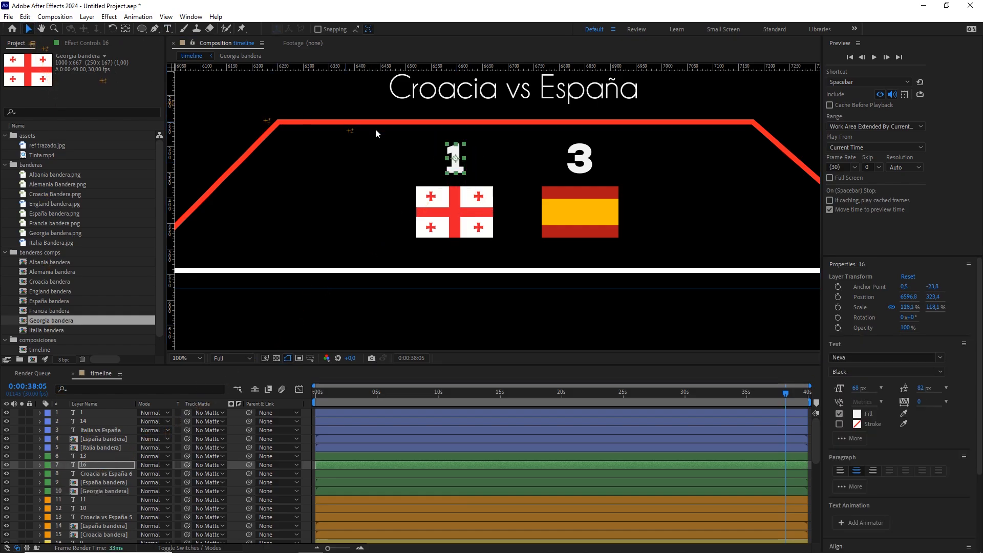
double_click(587, 163)
type("4")
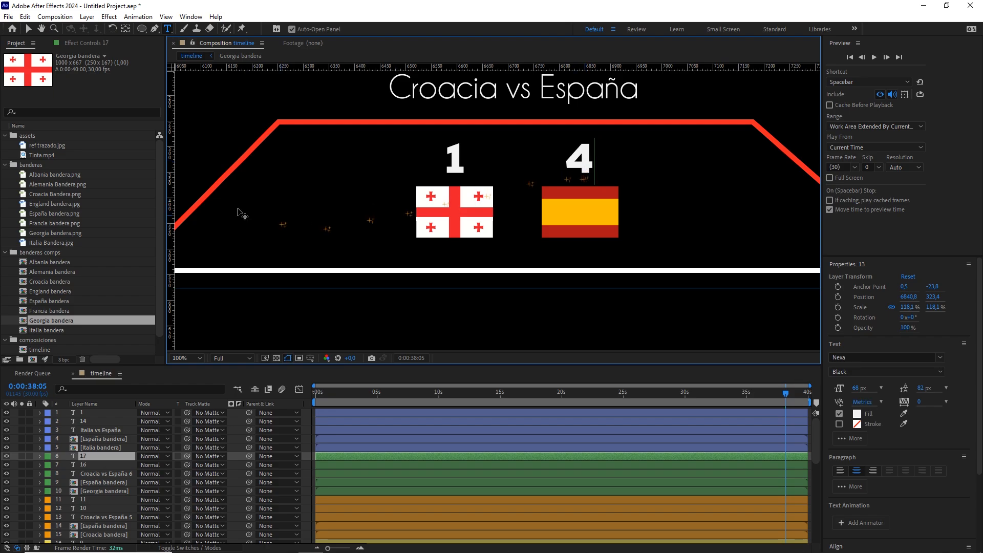
left_click(29, 30)
Change the second upper match's text to "Georgia vs España".
left_click_drag(378, 182, 379, 235)
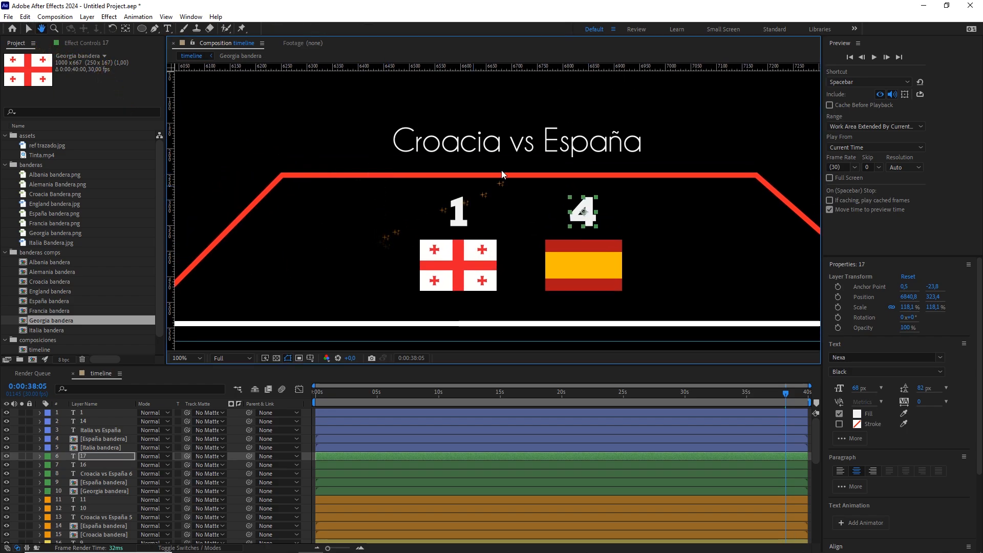
double_click(499, 140)
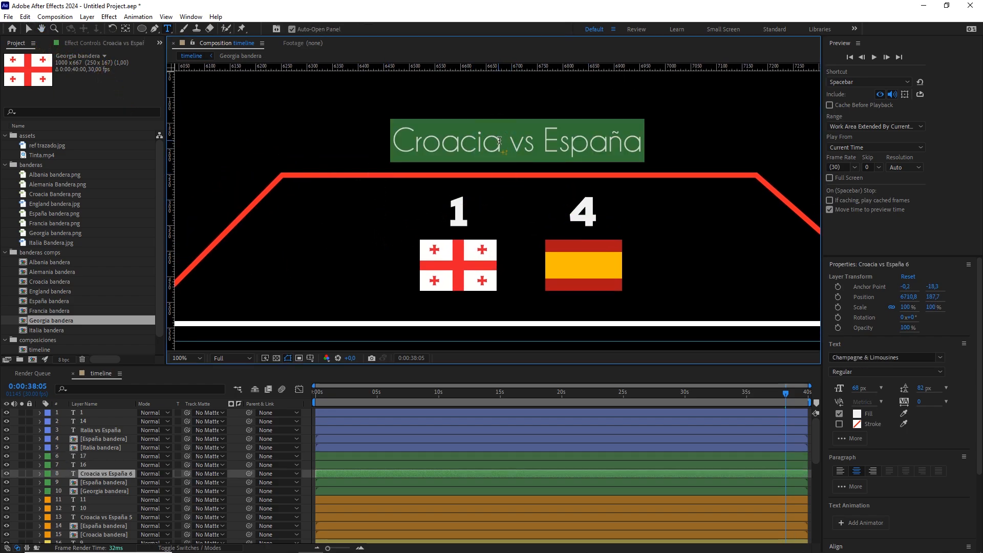
left_click_drag(501, 140, 367, 139)
type("Georgia")
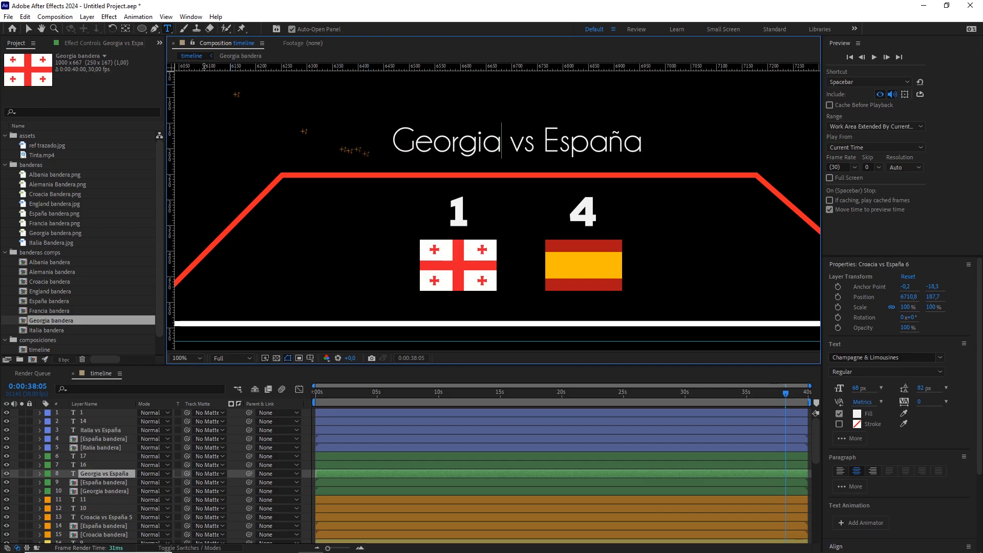
key("Escape")
Replace the Croatian flag in the lower match group following the Georgia match with the Alemania bandera composition.
key("comma")
key("comma")
left_click_drag(583, 232, 386, 169)
left_click_drag(635, 234, 431, 208)
key("comma")
mouse_move(612, 220)
left_mouse_down()
mouse_move(405, 232)
mouse_move(612, 213)
left_mouse_up()
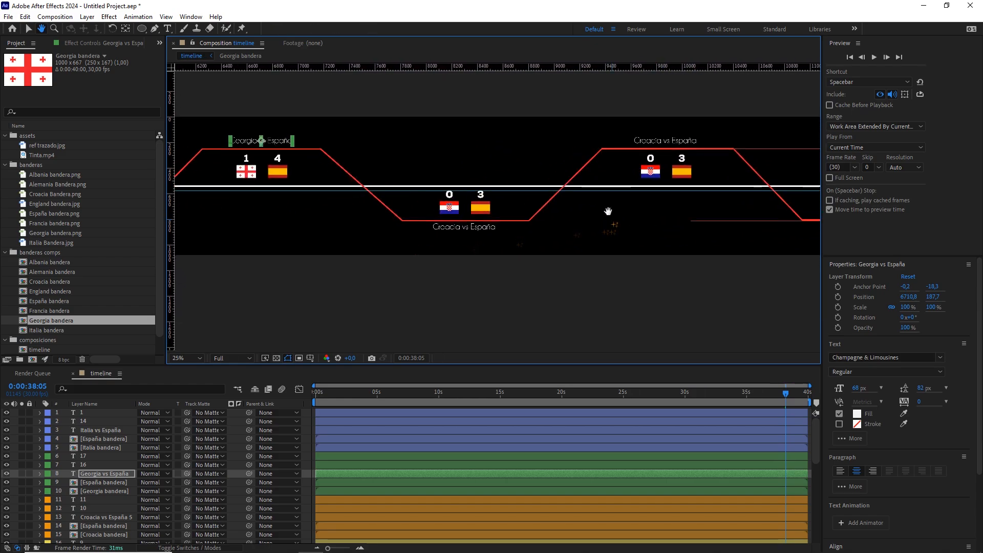
scroll(504, 217, "up", 1)
left_click_drag(446, 216, 579, 226)
left_click(536, 222)
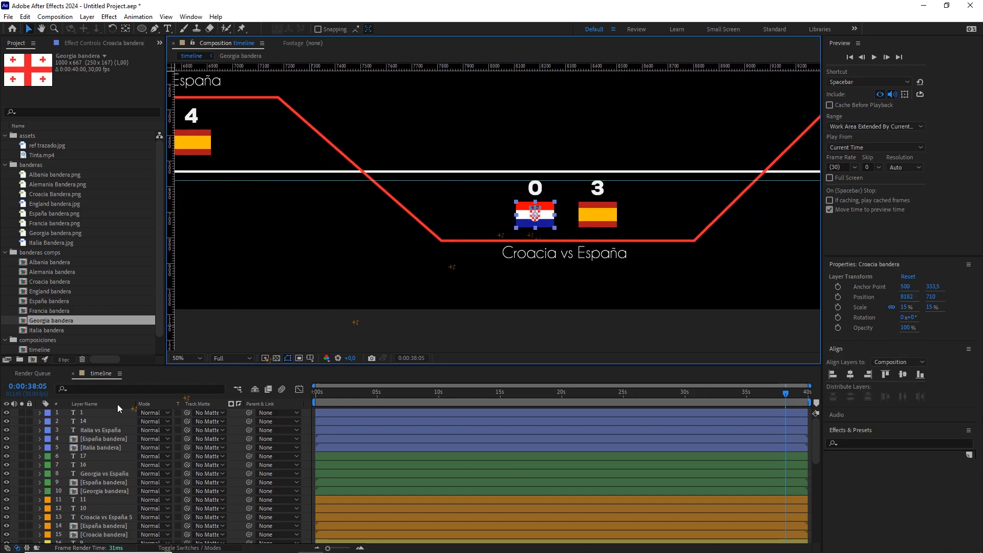
scroll(125, 471, "down", 4)
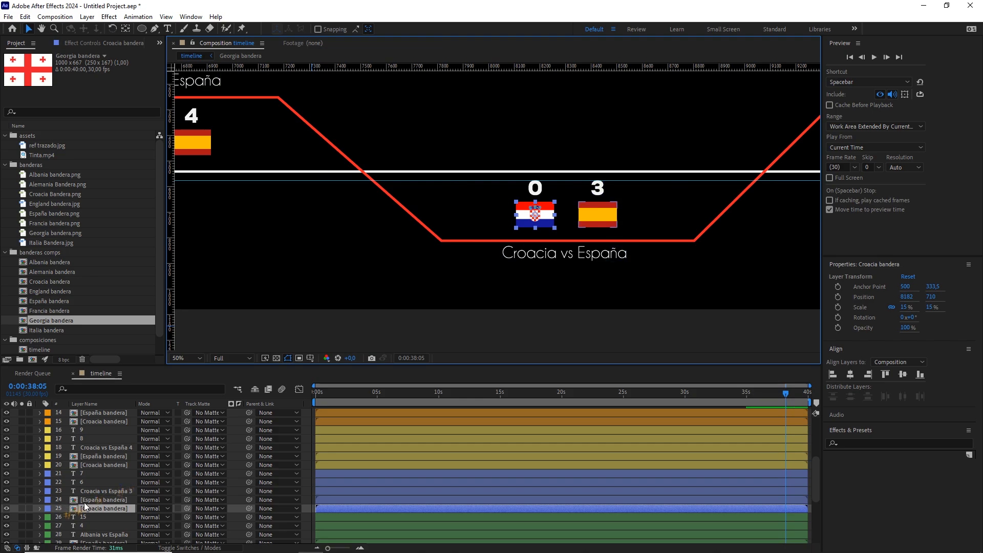
left_click(60, 272)
left_click_drag(78, 272, 105, 509)
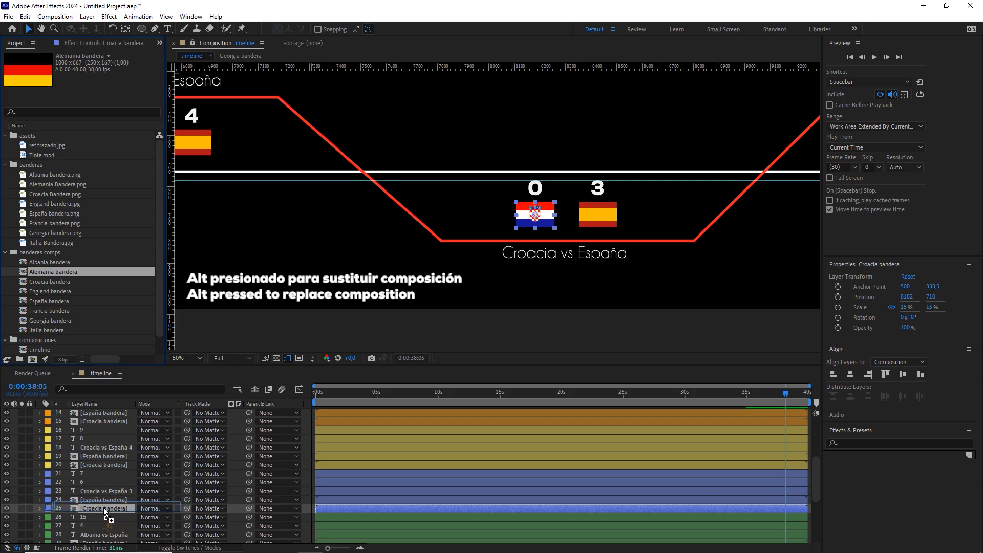
Set the scores of that lower match to 1 above the German flag and 2 above the Spanish flag.
scroll(544, 250, "up", 1)
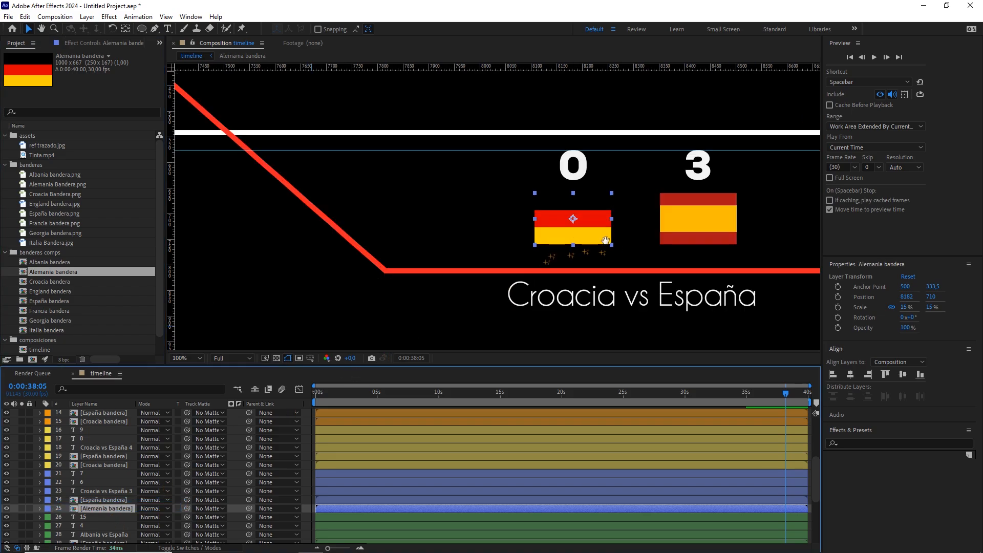
left_click_drag(615, 239, 476, 250)
double_click(432, 183)
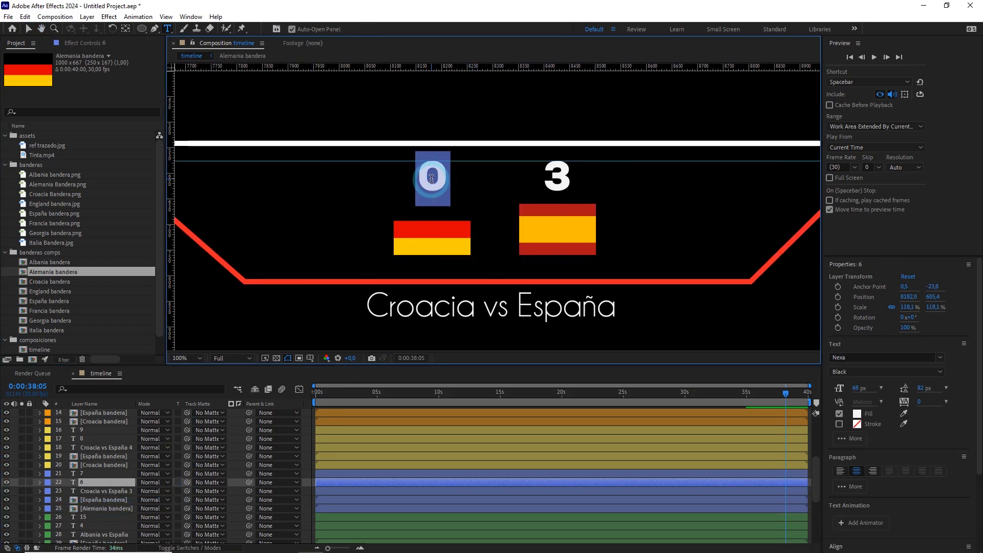
type("1")
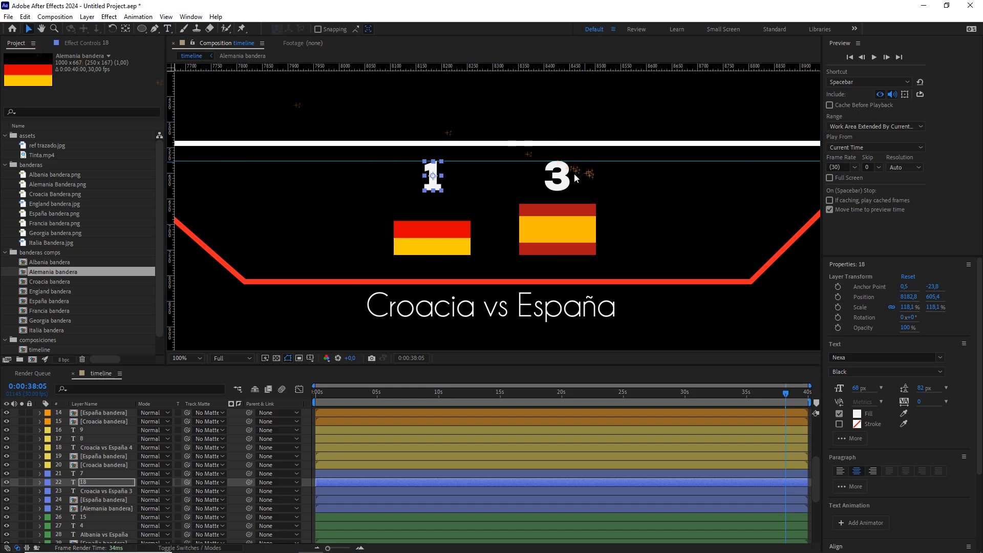
double_click(567, 178)
type("2")
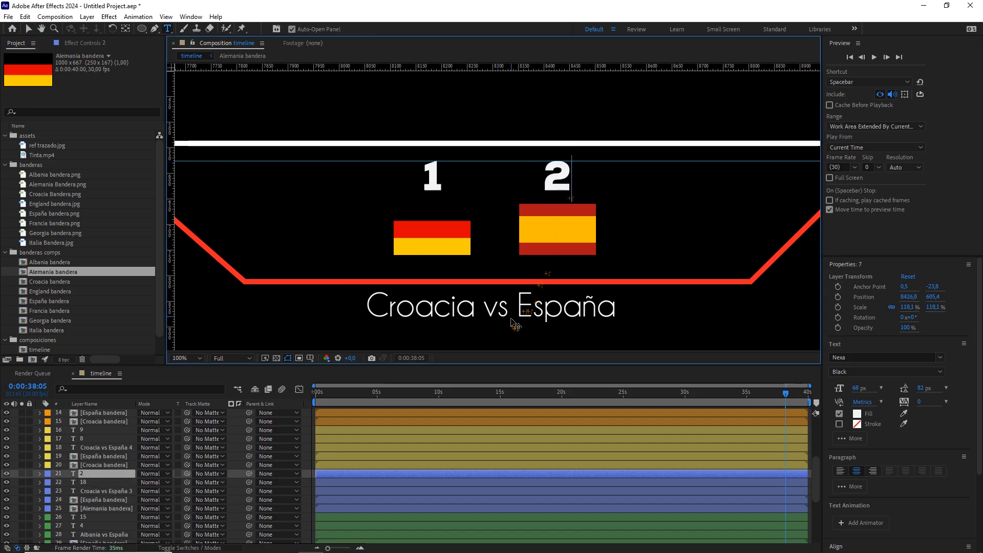
Change the text of the match with the German flag to "Alemania vs España".
left_click(100, 492)
double_click(99, 493)
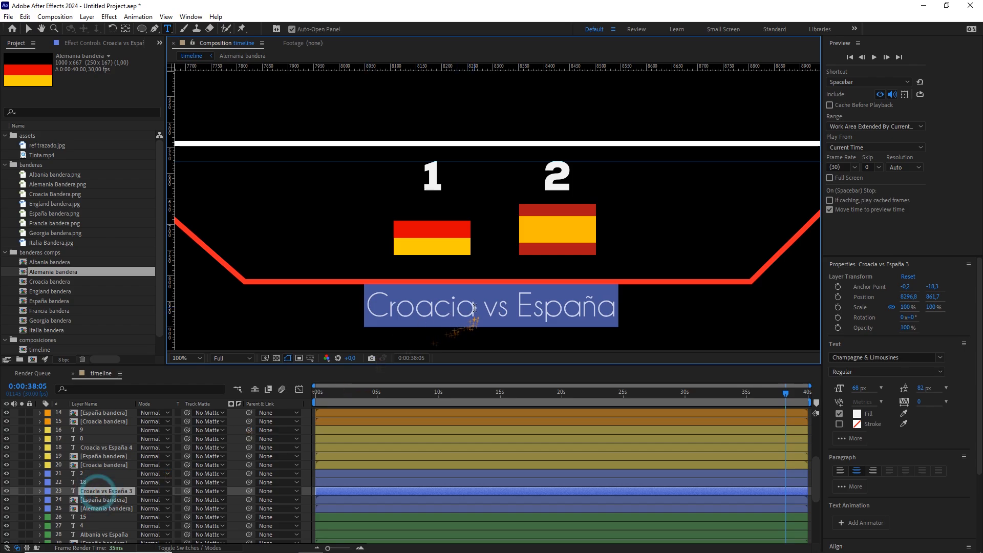
left_click_drag(478, 320, 336, 313)
type("A")
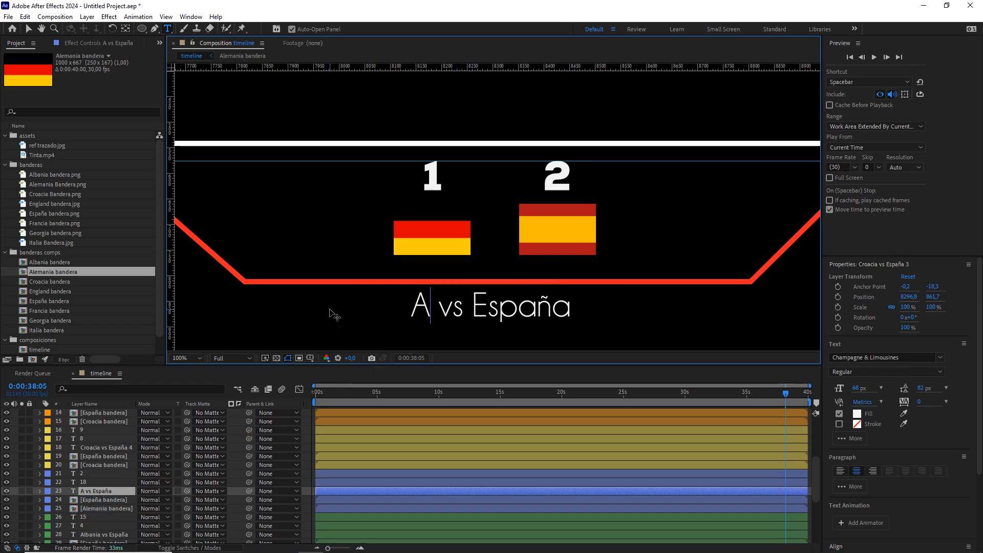
type("lemania")
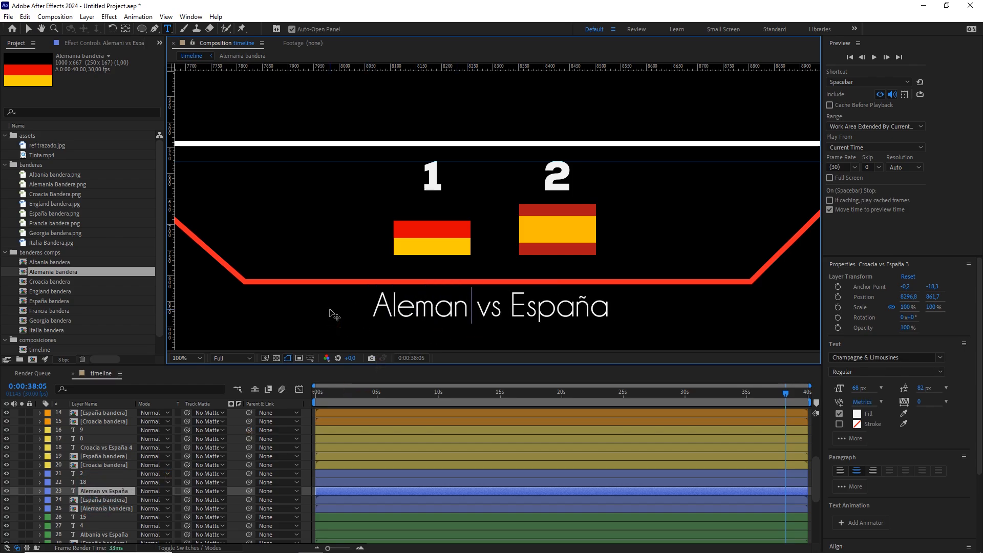
left_click(29, 29)
Change the third upper match's text to "Francia vs España".
left_click_drag(682, 199, 344, 283)
left_click_drag(678, 168, 362, 285)
left_click_drag(627, 213, 470, 208)
left_click_drag(490, 247, 510, 212)
double_click(498, 122)
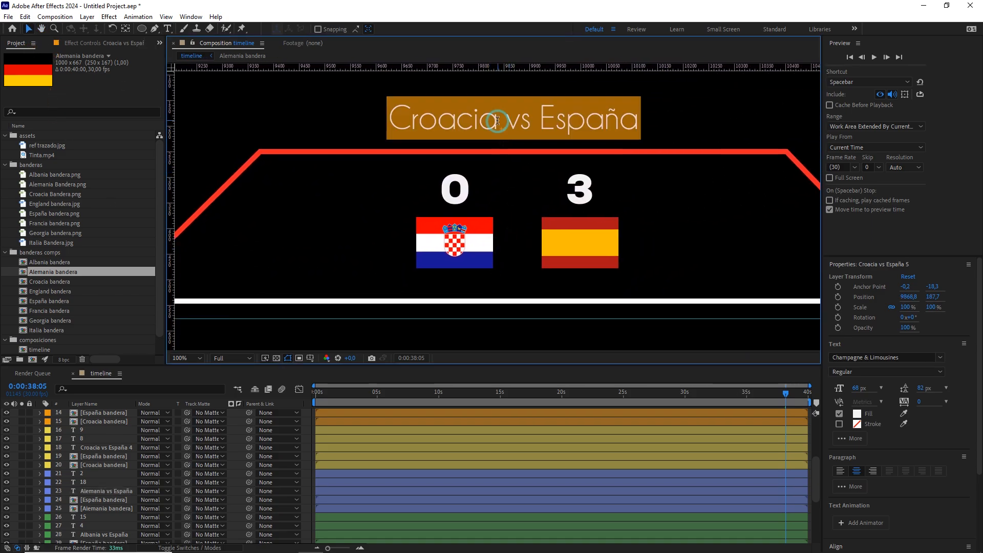
left_click_drag(499, 121, 373, 125)
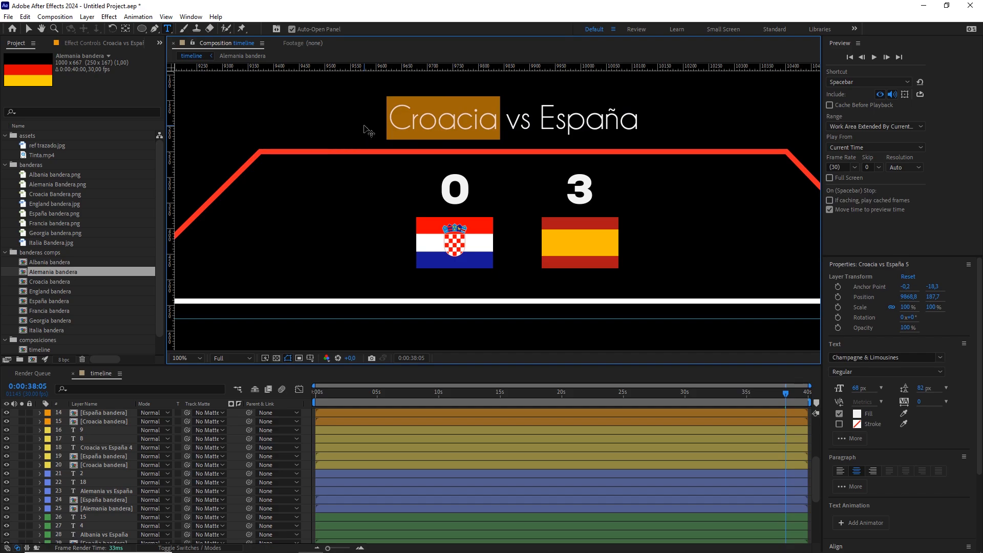
type("Francia")
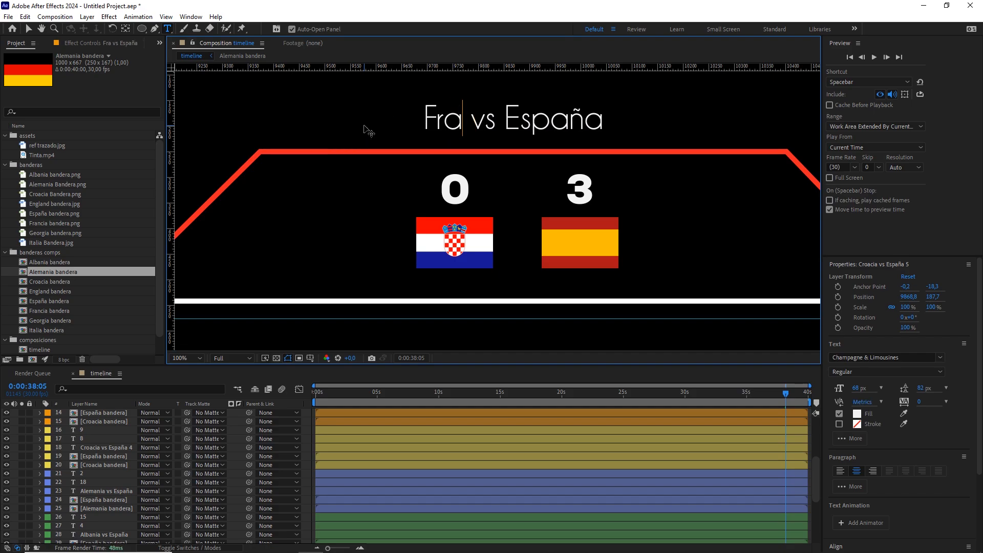
left_click(29, 29)
Set the Francia match's scores to 1 and, above the Spanish flag, 2, and replace its Croatian flag with the Francia bandera composition.
left_click(459, 246)
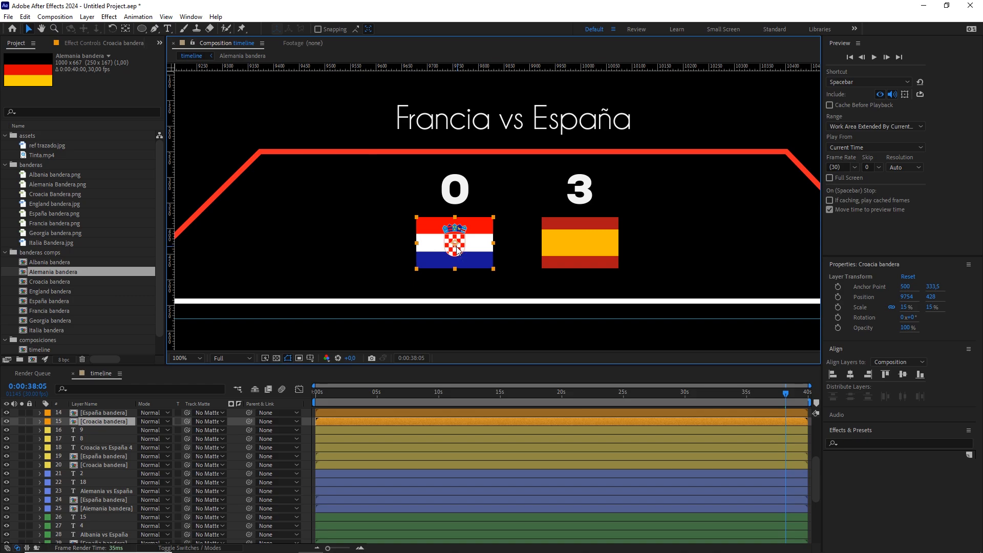
double_click(455, 189)
type("1")
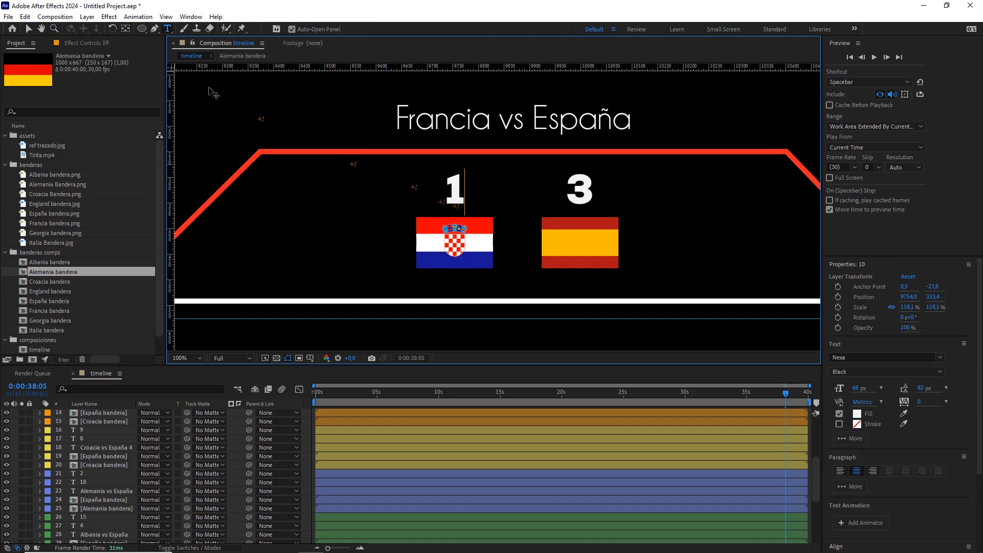
left_click(29, 29)
double_click(588, 197)
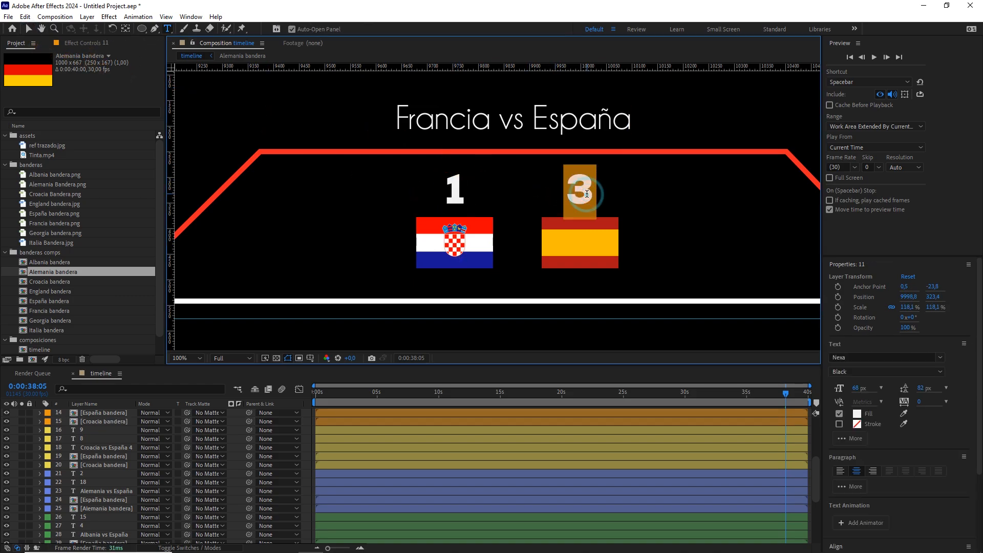
type("2")
left_click(29, 29)
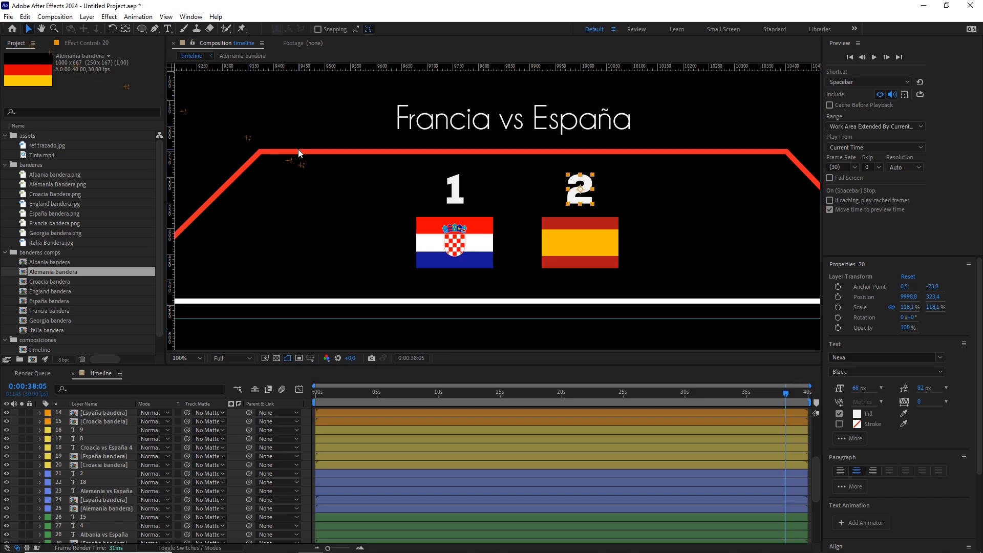
left_click(480, 253)
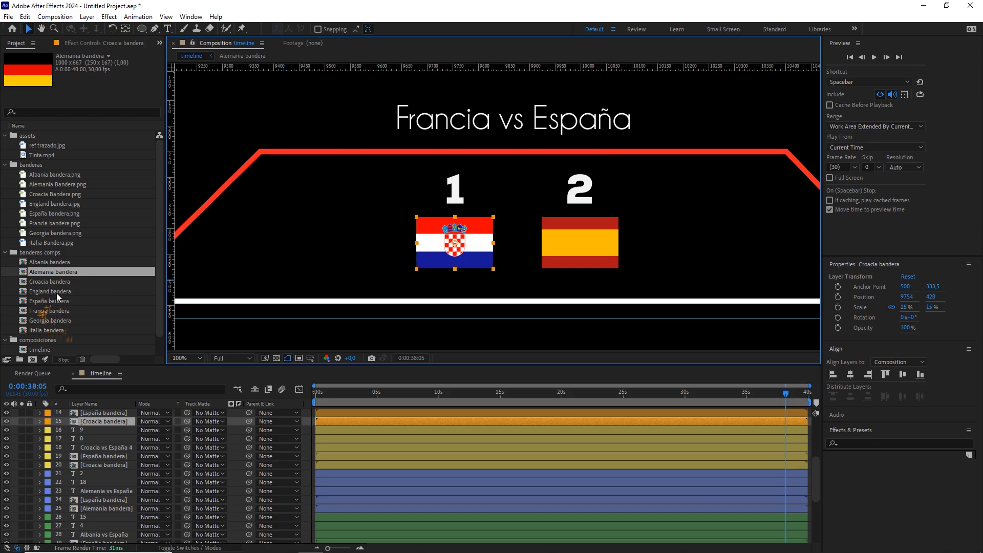
left_click_drag(59, 310, 93, 423)
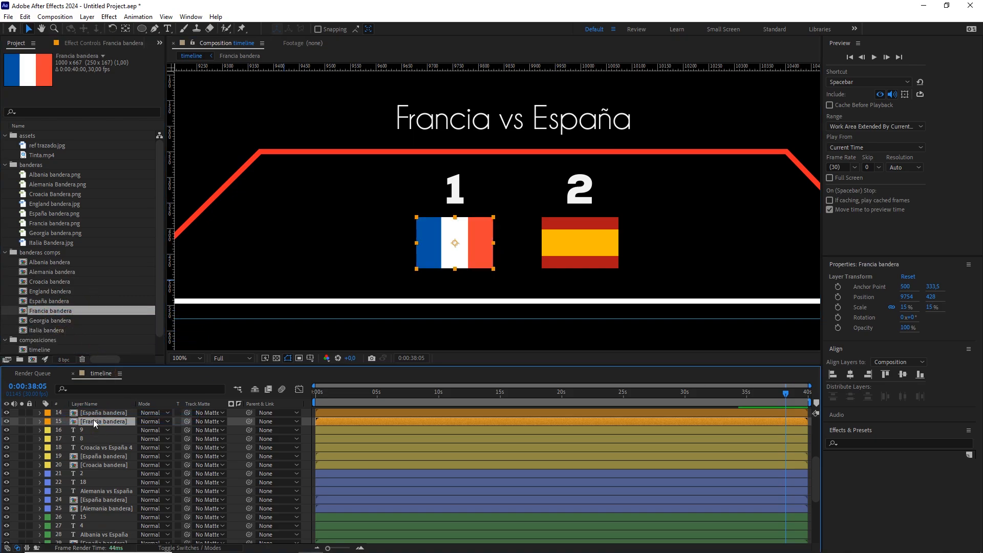
Set the scores of the last lower match to 1 above the Croatian flag and 2 above the Spanish flag.
scroll(552, 258, "down", 4)
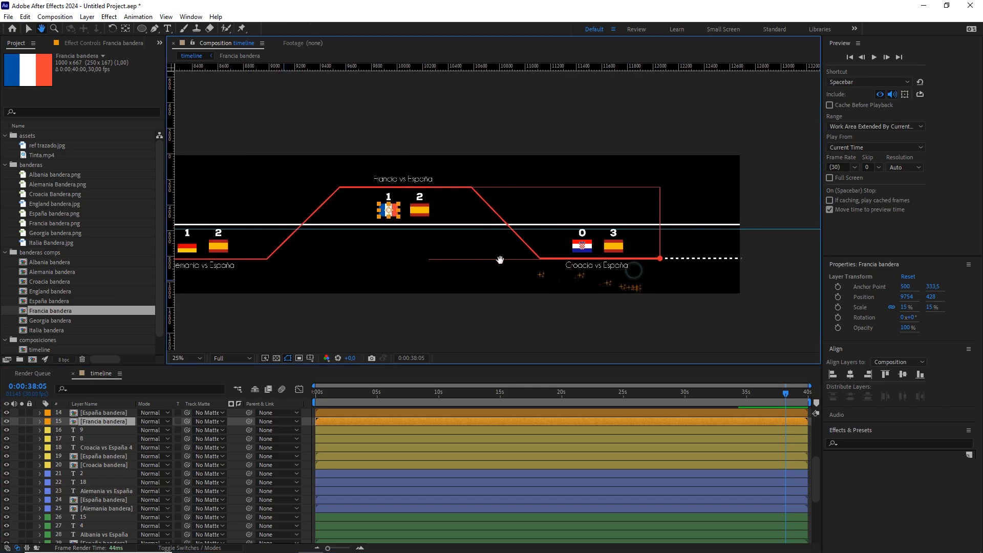
scroll(488, 275, "up", 4)
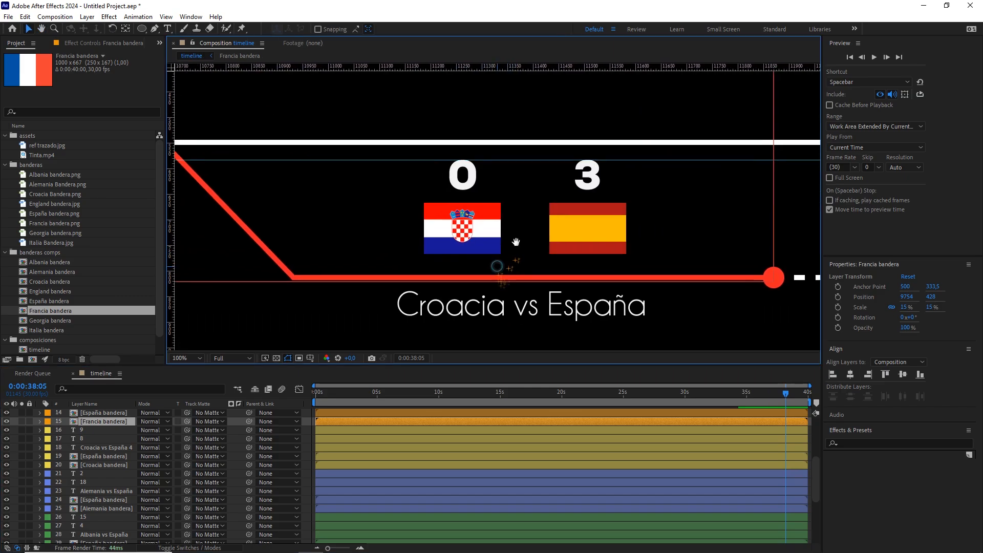
double_click(481, 163)
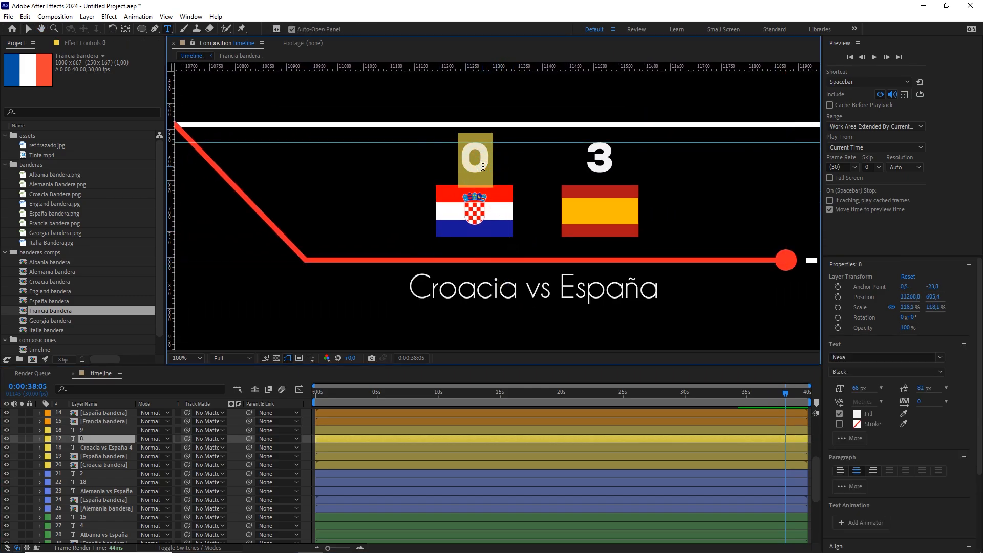
type("1")
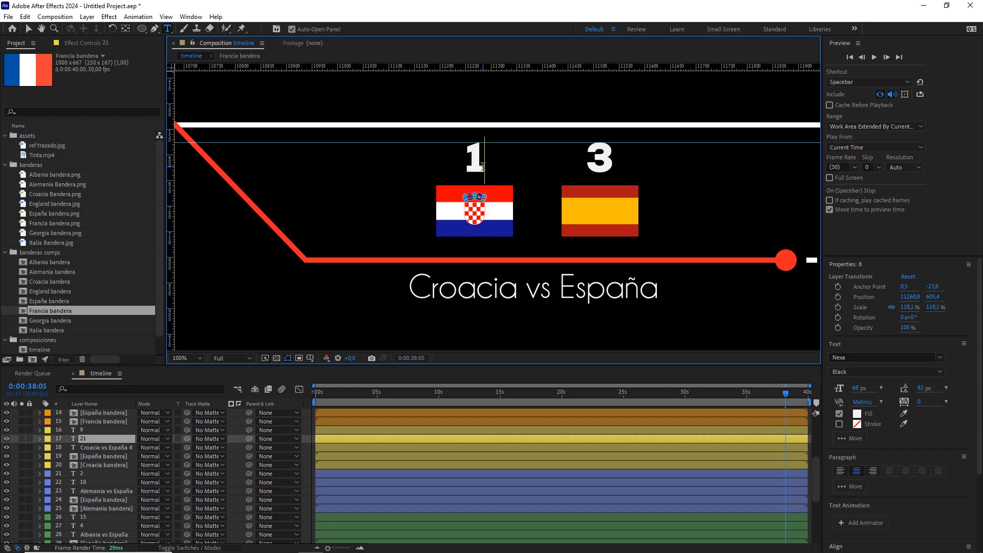
key("Escape")
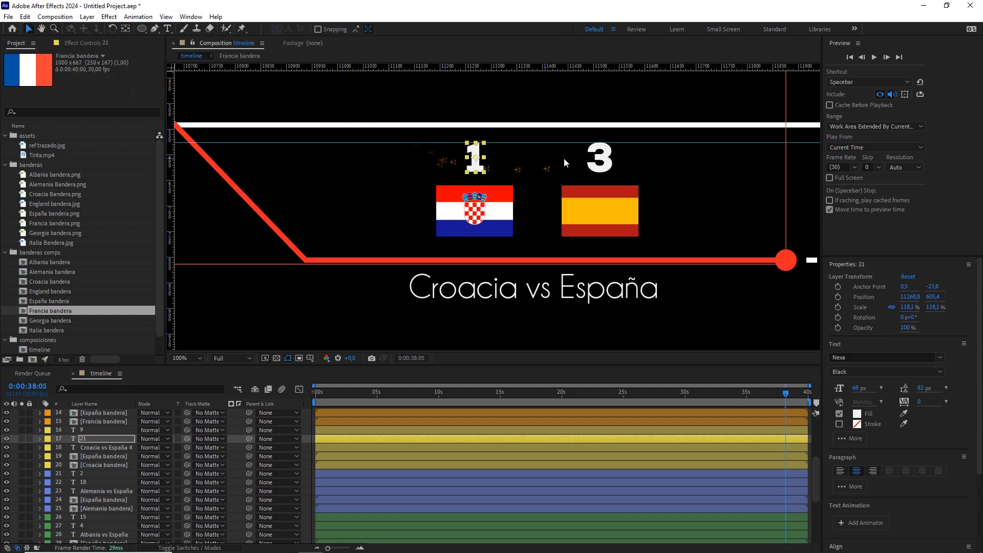
double_click(599, 157)
type("2")
key("Escape")
Change the last lower match's text to "Inglaterra vs España" and replace its Croatian flag with the England bandera composition.
left_click(509, 285)
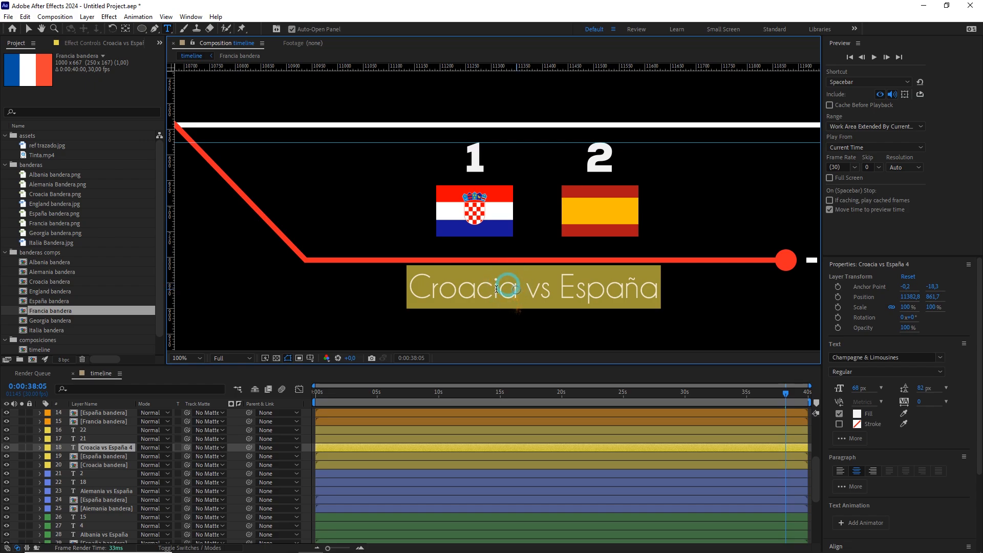
left_click_drag(515, 287, 380, 292)
type("Inglaterra")
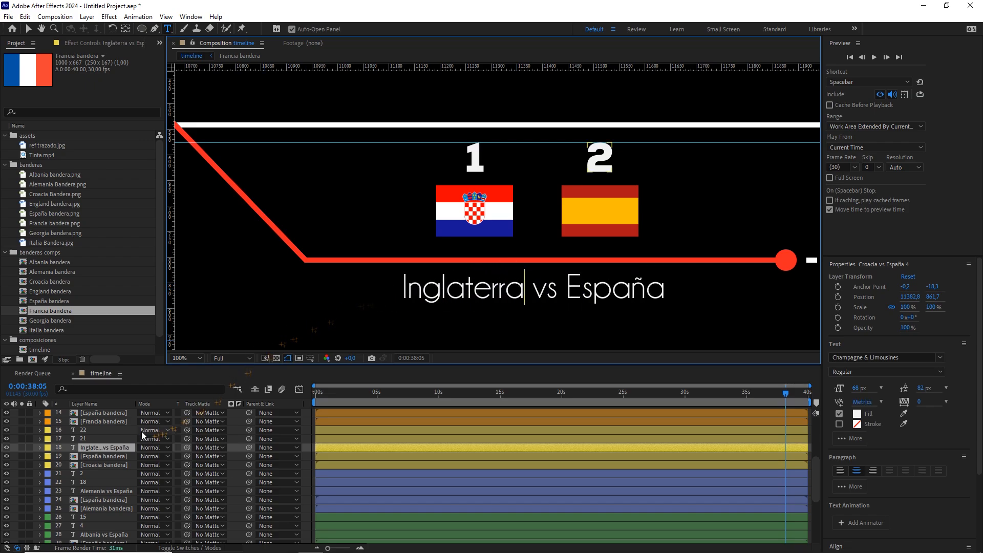
left_click(117, 449)
key("v")
left_click(459, 204)
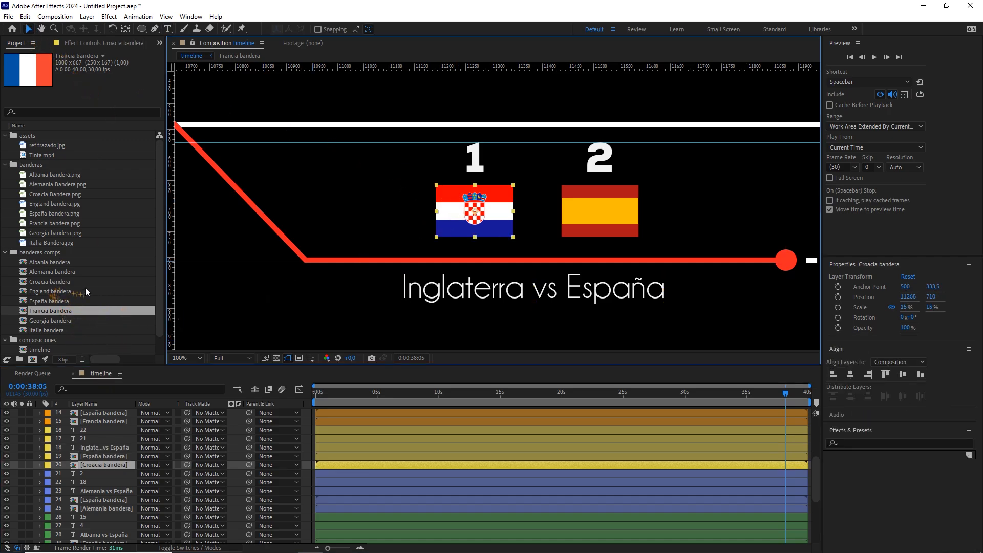
left_click_drag(49, 291, 97, 466)
Review the flags, names and scores of all match groups along the whole timeline.
scroll(606, 226, "down", 5)
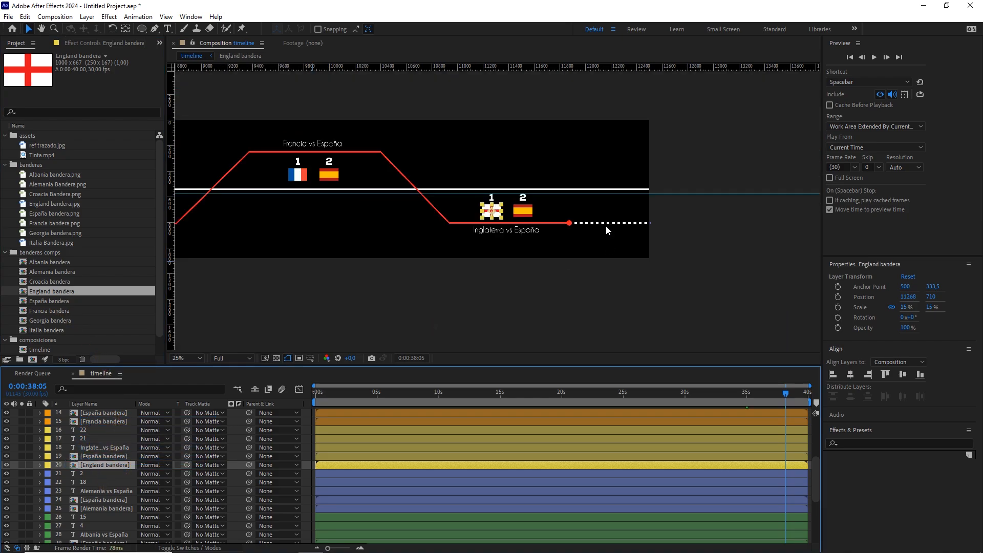
left_click_drag(627, 206, 702, 204)
scroll(650, 205, "down", 1)
left_click_drag(549, 205, 680, 204)
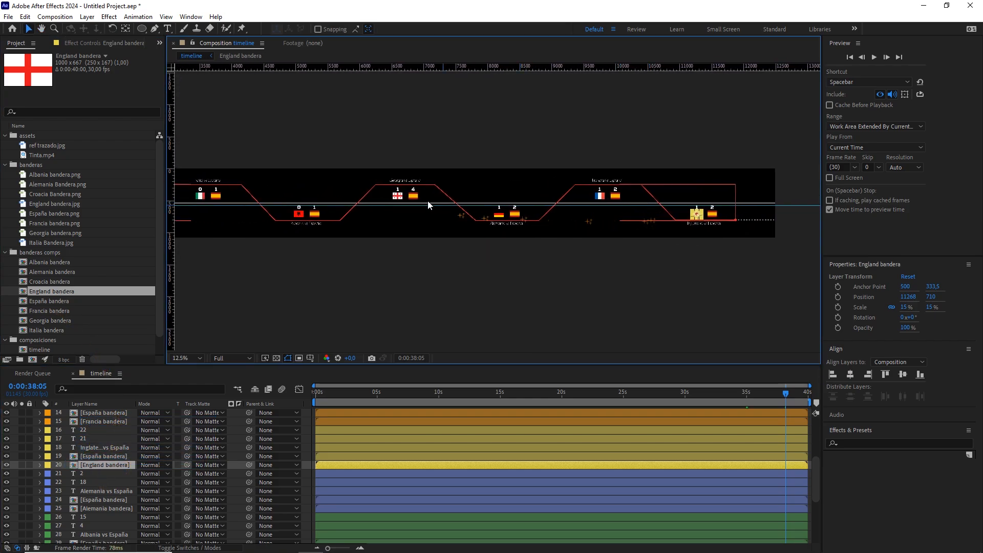
left_click_drag(390, 204, 497, 203)
left_click_drag(381, 215, 463, 207)
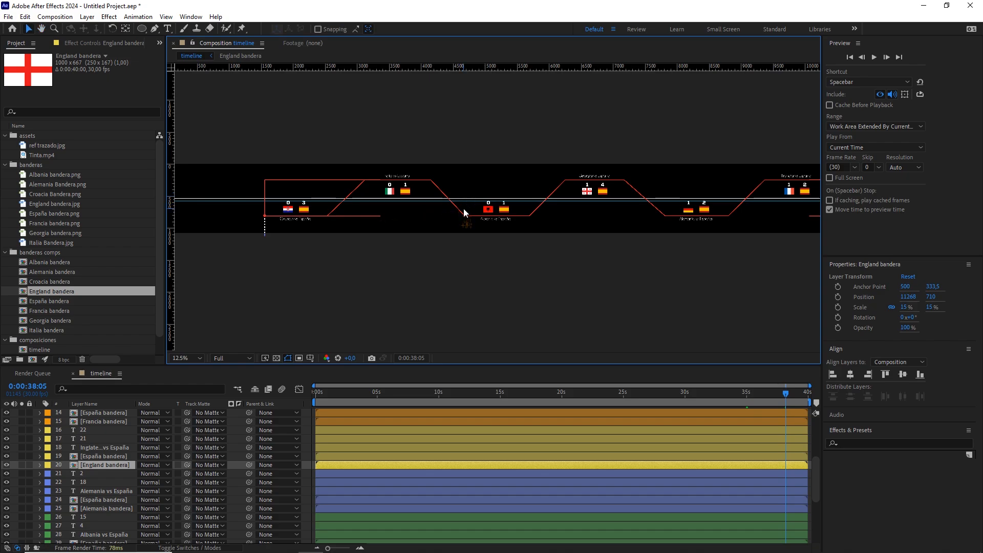
left_click(411, 293)
scroll(508, 246, "up", 4)
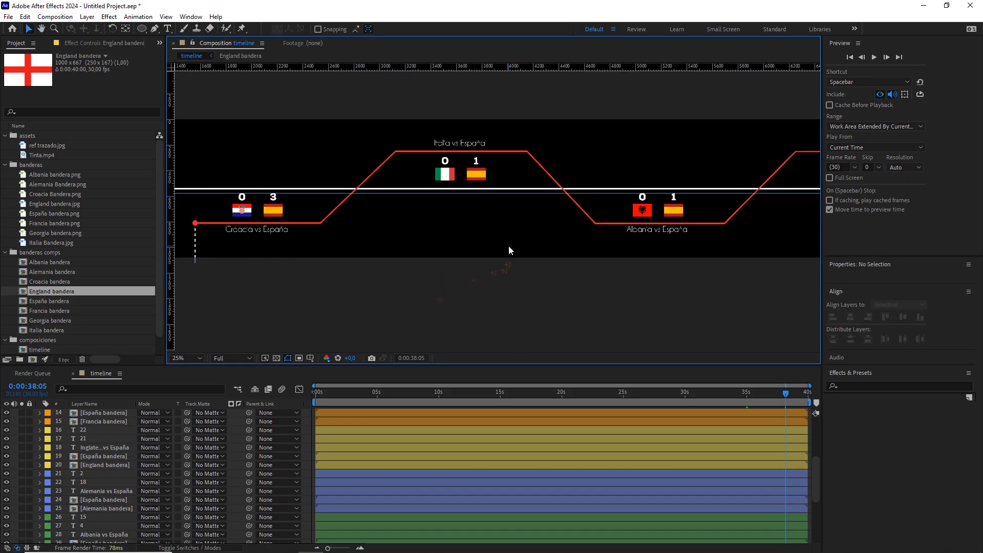
scroll(508, 245, "up", 1)
left_click_drag(579, 157, 488, 226)
scroll(488, 227, "down", 1)
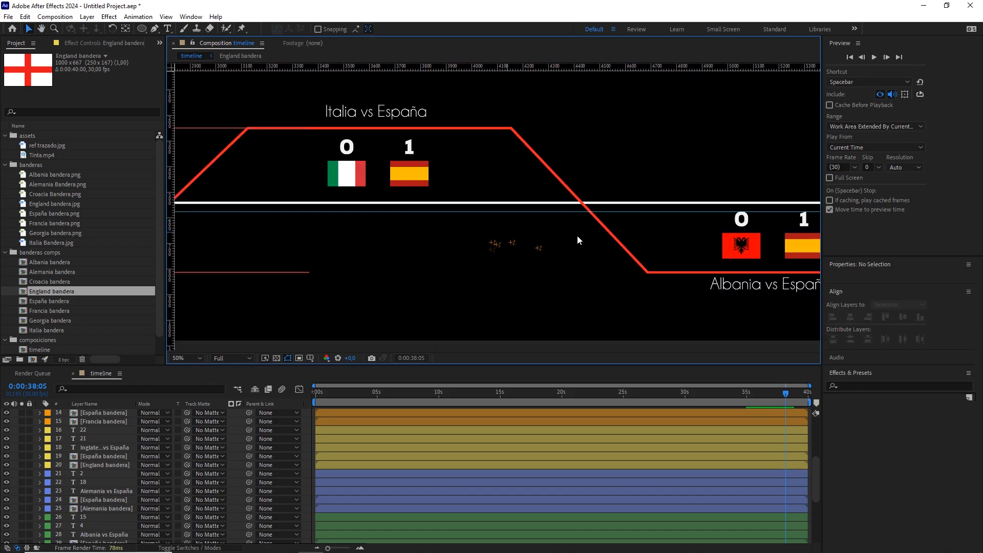
scroll(637, 233, "down", 1)
left_click_drag(718, 225, 612, 228)
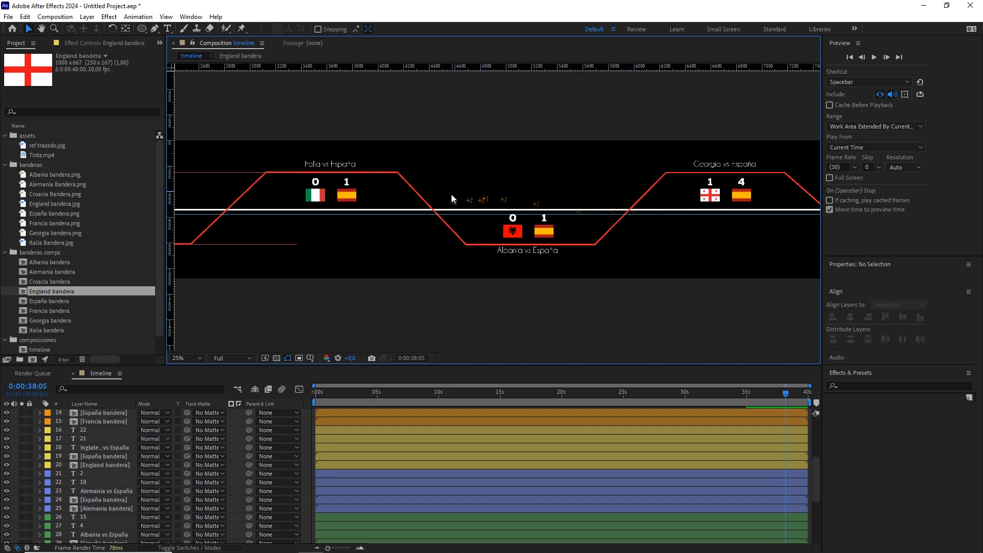
Collapse the banderas and banderas comps folders and start a new composition in the composiciones folder.
left_click(5, 252)
left_click(5, 165)
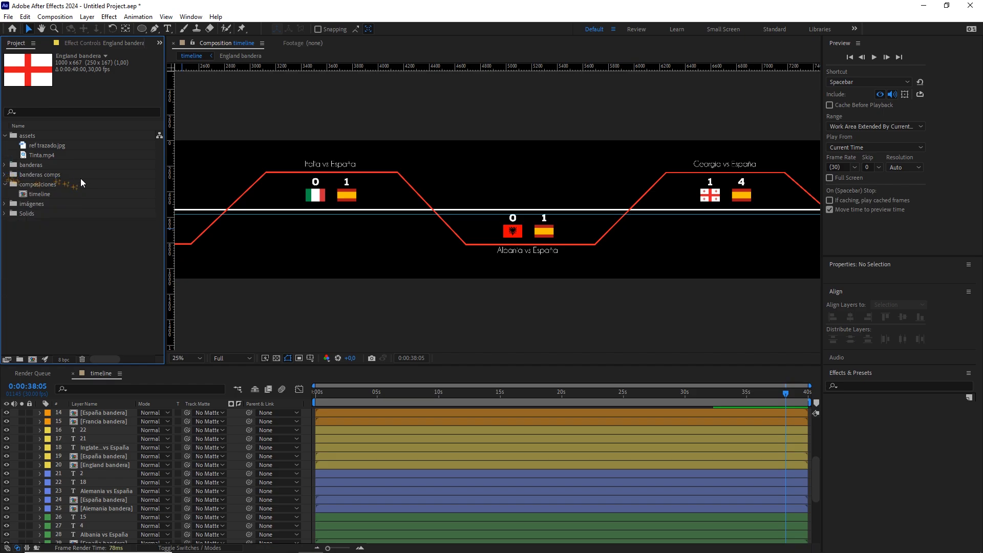
left_click(56, 186)
left_click(55, 16)
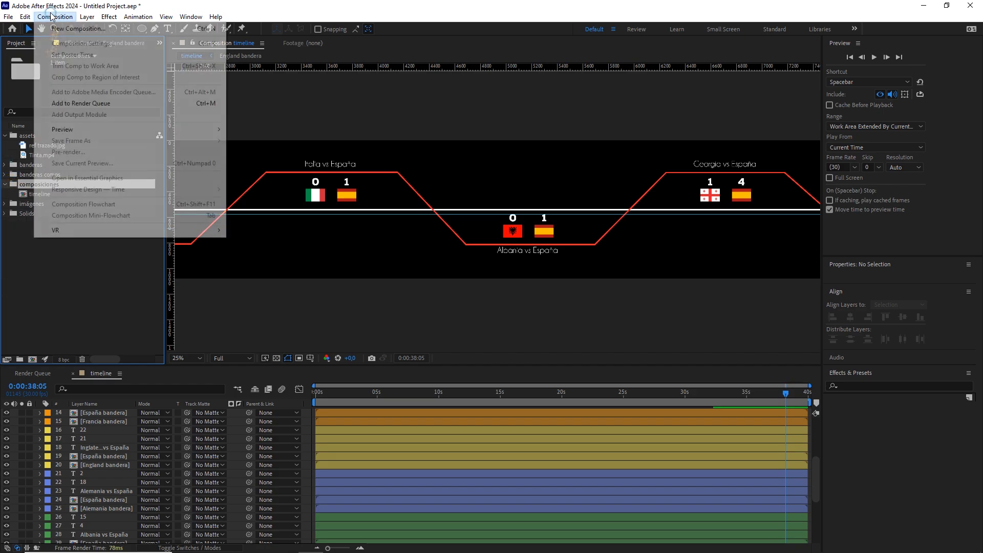
Create a composition named Principal at 1920 × 1080 px, 30 fps, 40 seconds long, with the aspect ratio unlocked.
left_click(54, 29)
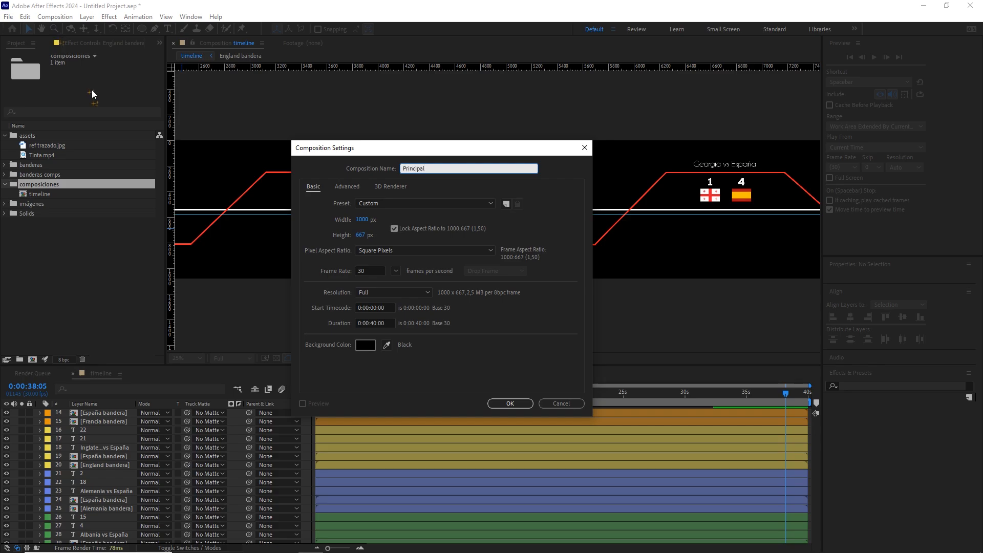
left_click(394, 229)
left_click(362, 219)
type("1920")
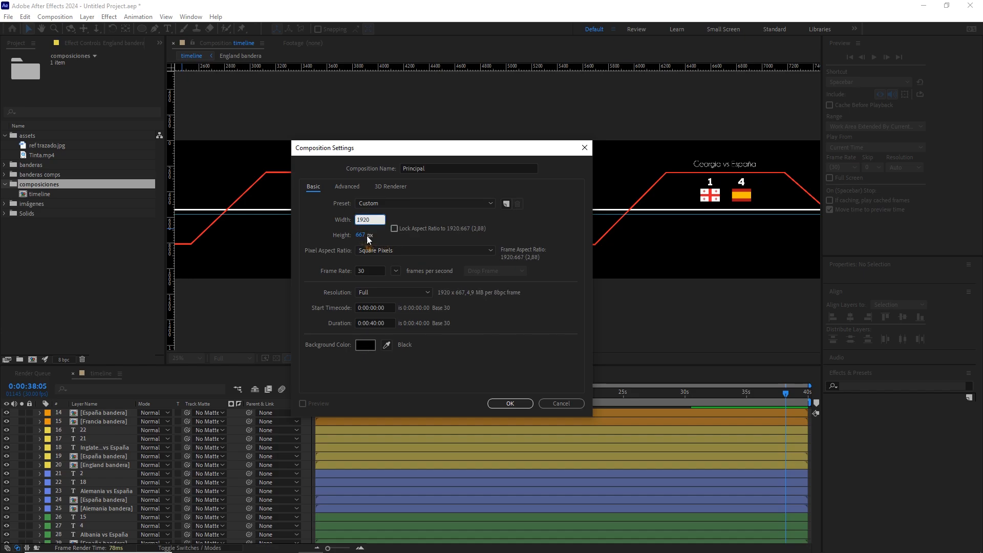
left_click(367, 238)
type("1080")
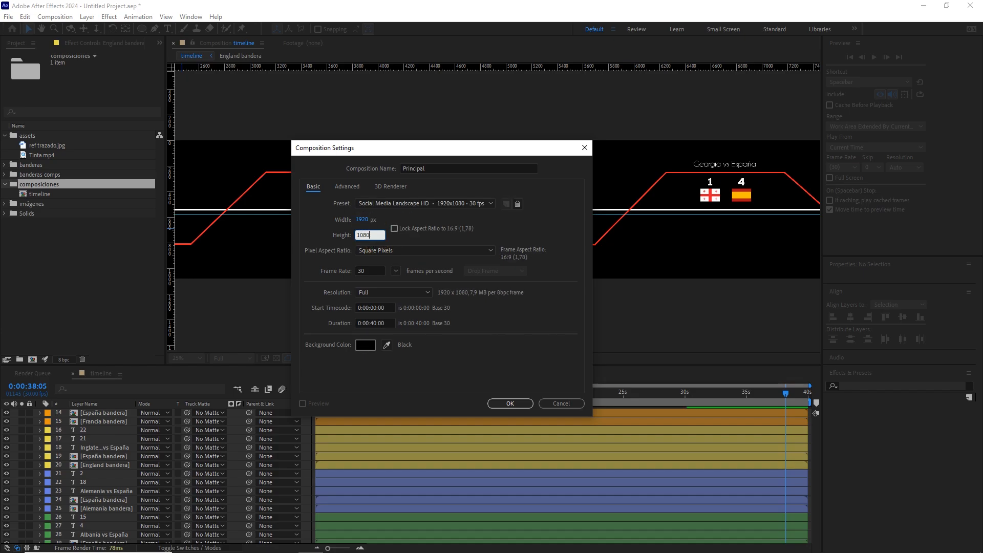
key("Tab")
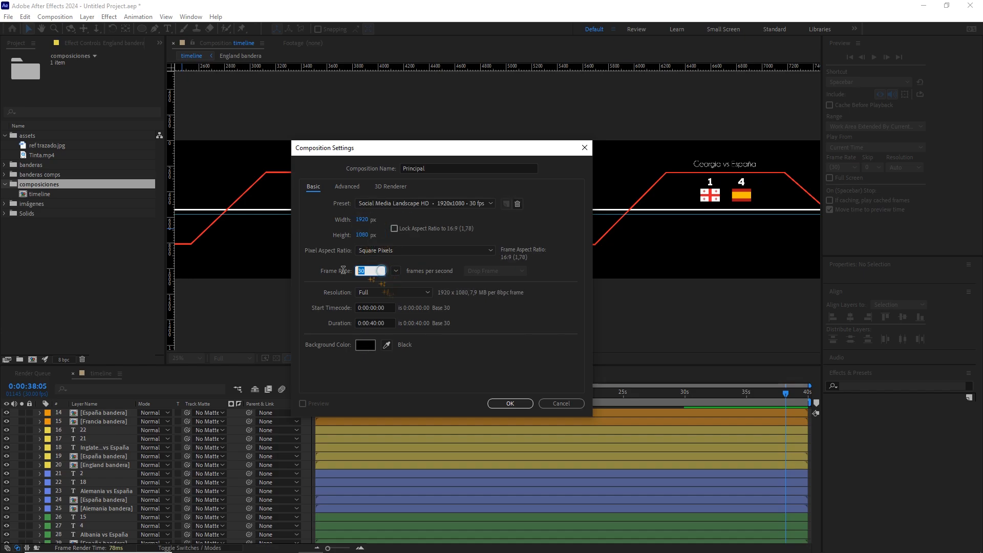
left_click(387, 324)
left_click(505, 402)
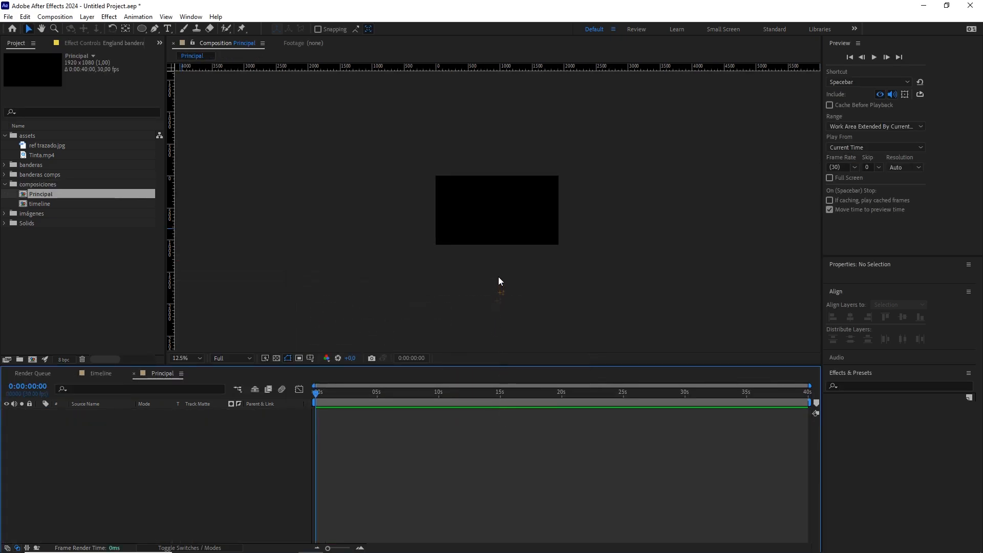
Add the timeline composition to Principal and align it with the composition's left edge.
left_click(48, 204)
left_click_drag(59, 205, 116, 467)
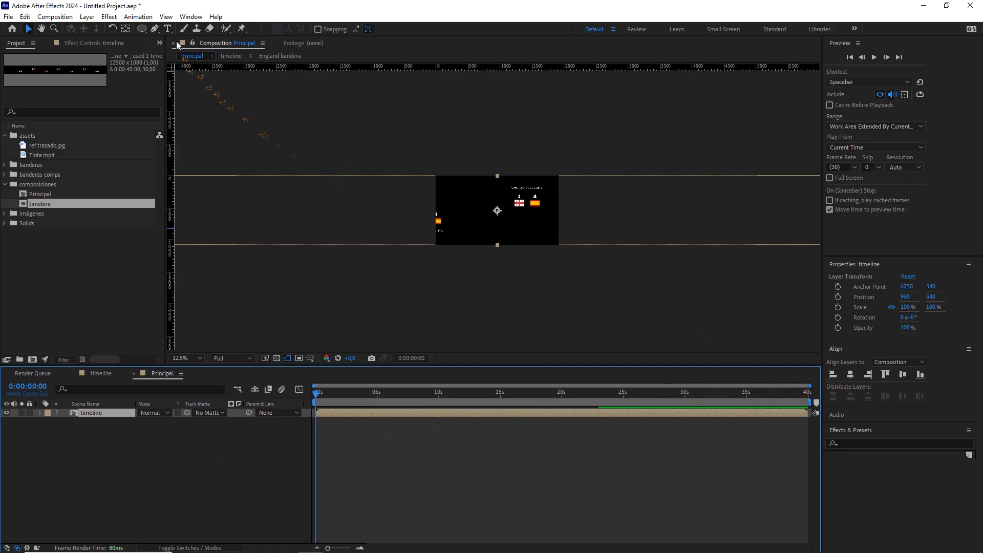
left_click(191, 16)
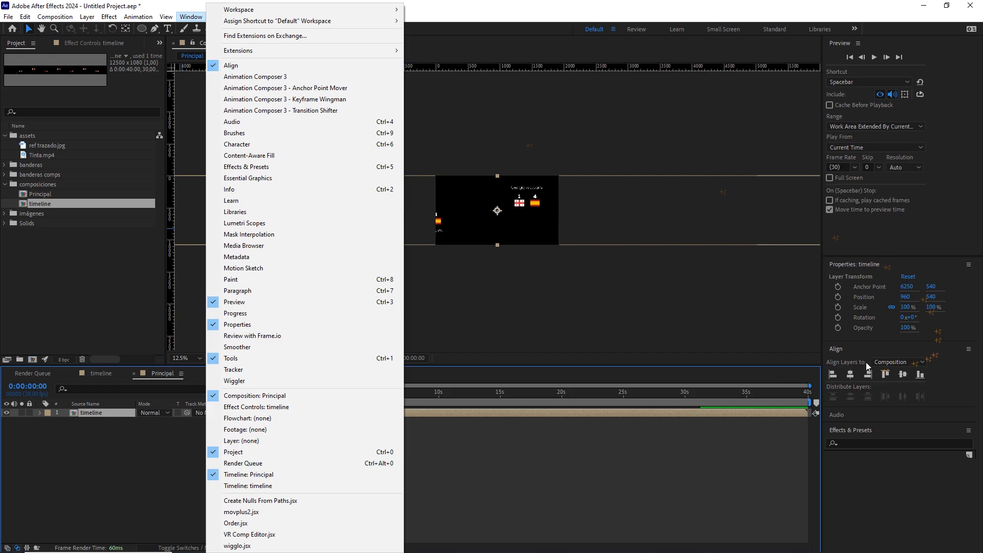
left_click(834, 374)
scroll(541, 243, "down", 1)
left_click_drag(645, 228, 506, 235)
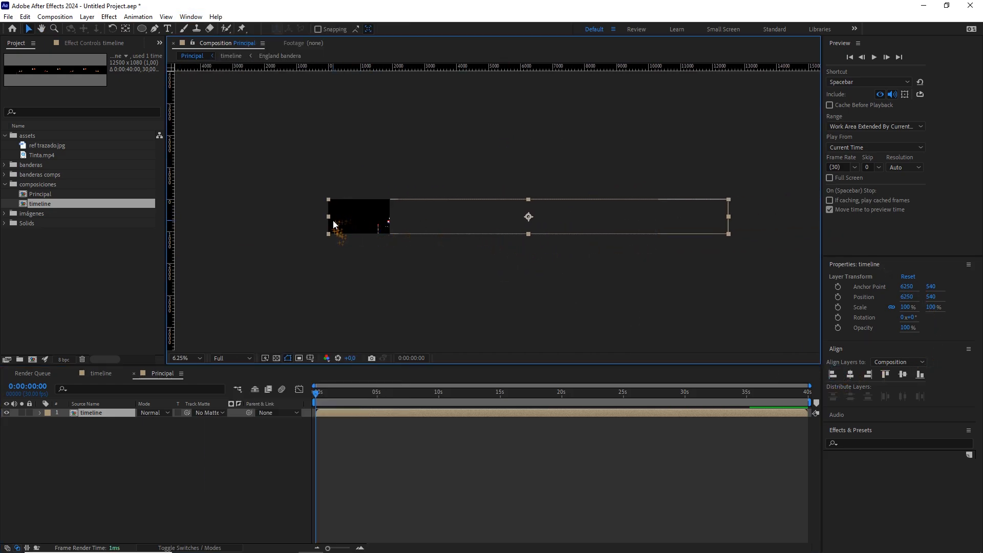
scroll(335, 222, "up", 1)
scroll(340, 232, "up", 1)
left_click_drag(336, 231, 712, 192)
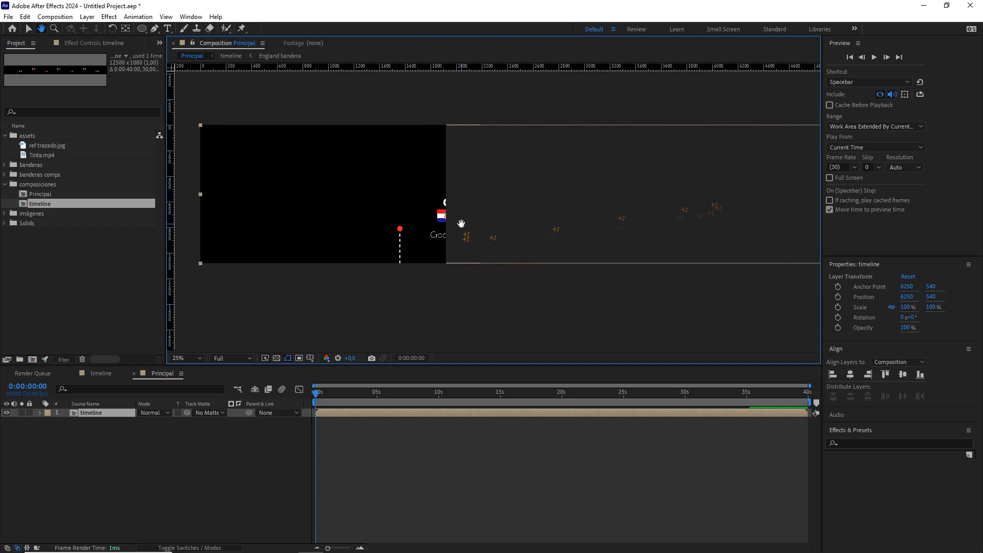
left_click_drag(460, 223, 531, 221)
key("v")
Add a one-node camera with the 15mm preset to the Principal composition.
left_click(195, 442)
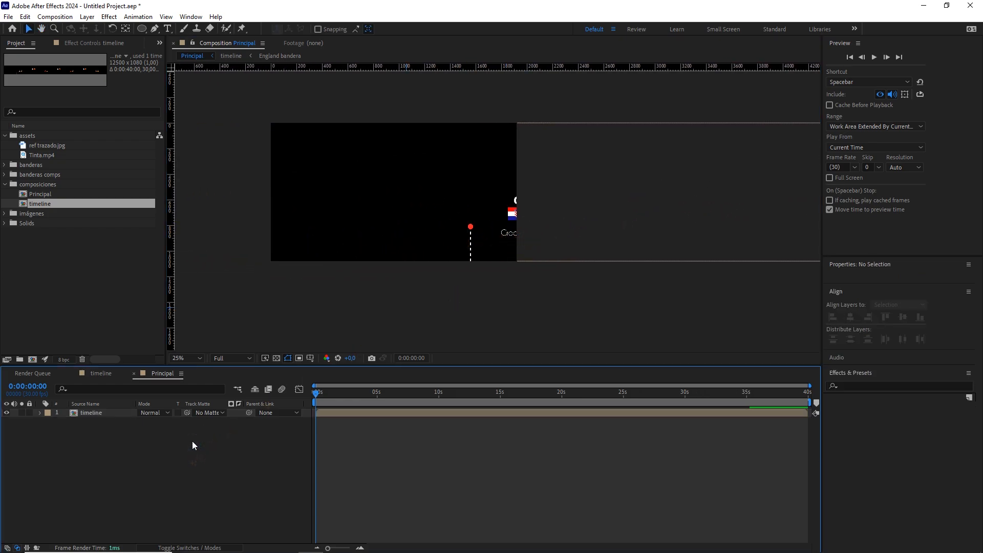
right_click(193, 440)
mouse_move(285, 317)
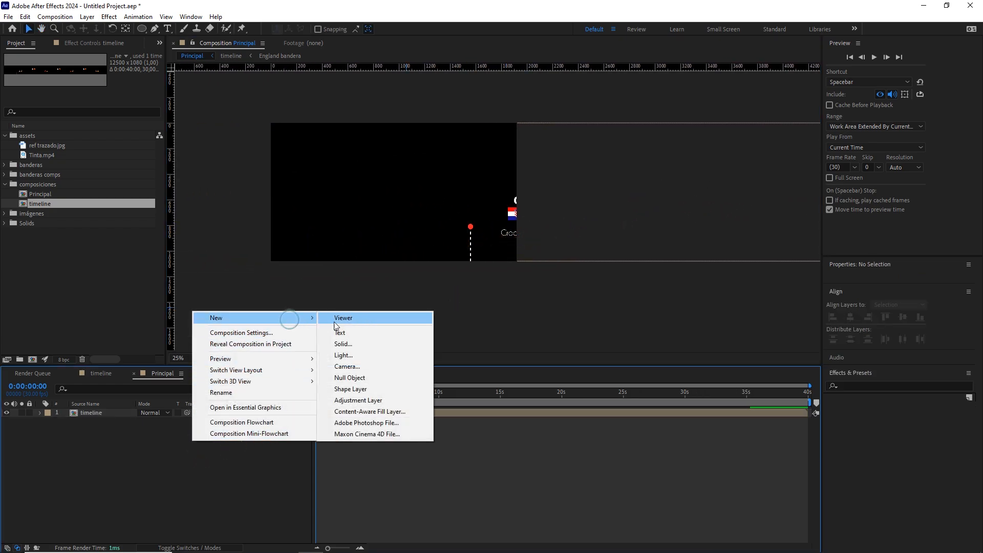
left_click(357, 367)
left_click(503, 192)
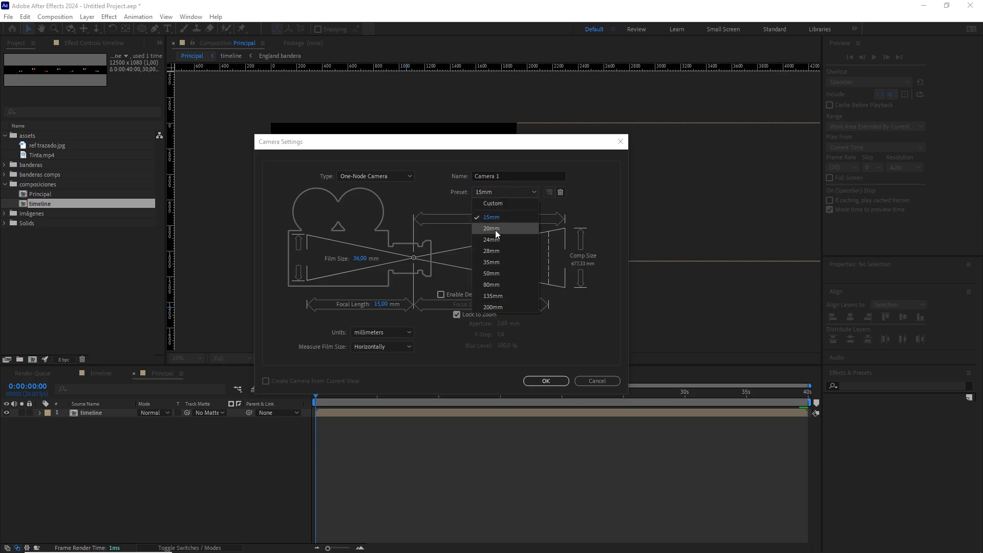
left_click(496, 217)
left_click(392, 175)
left_click(373, 187)
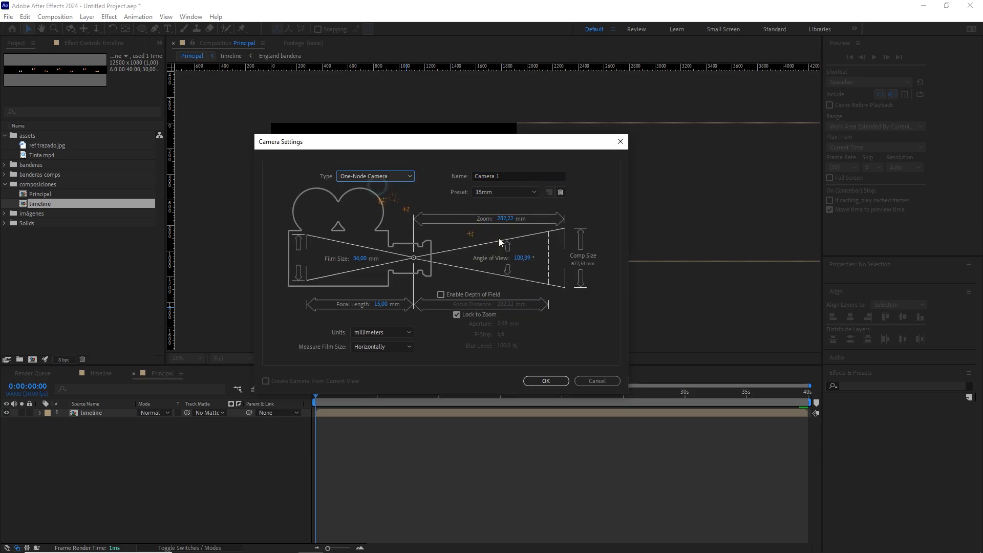
left_click(545, 380)
left_click_drag(817, 436, 460, 273)
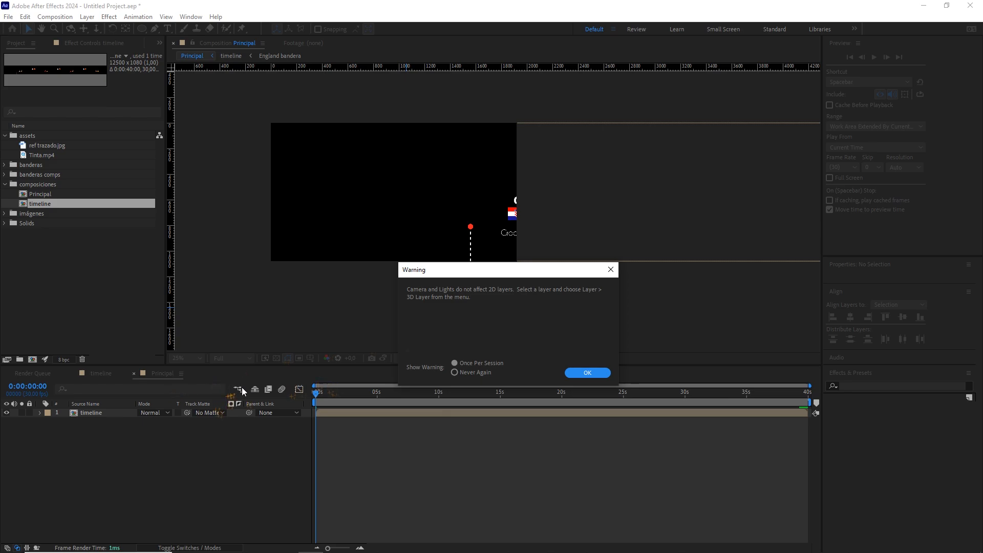
left_click(585, 374)
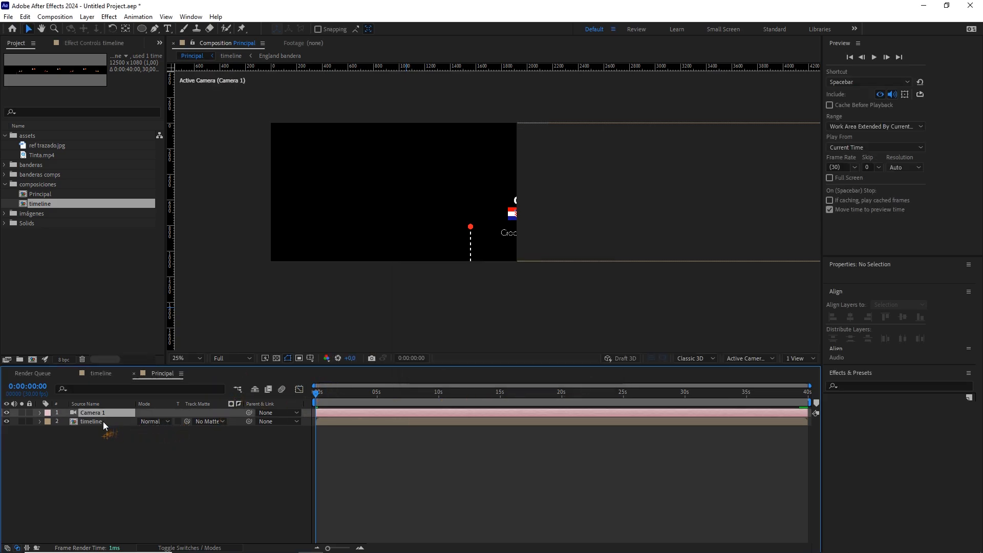
Turn the timeline layer into a 3D layer so the camera affects it.
left_click(103, 422)
key("F4")
key("F4")
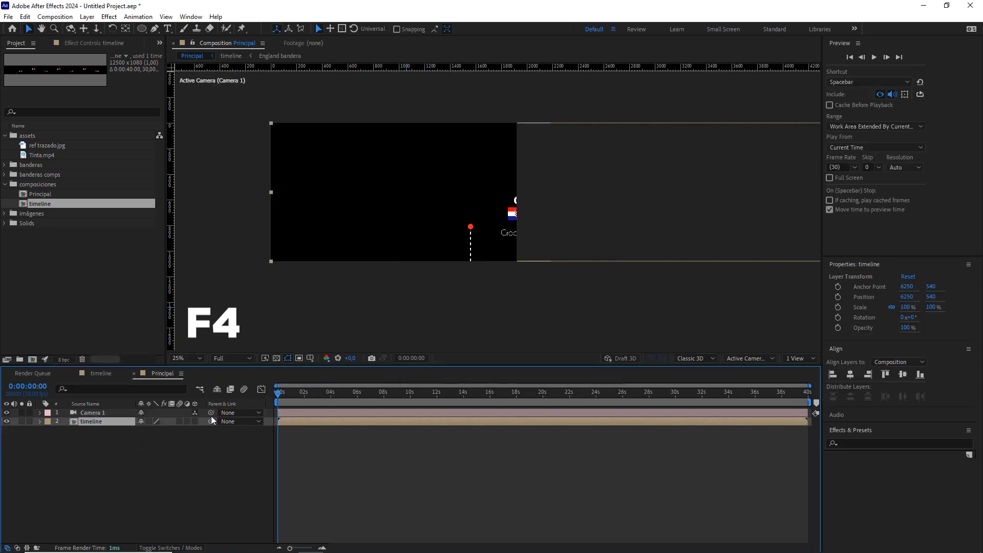
key("F4")
key("F4")
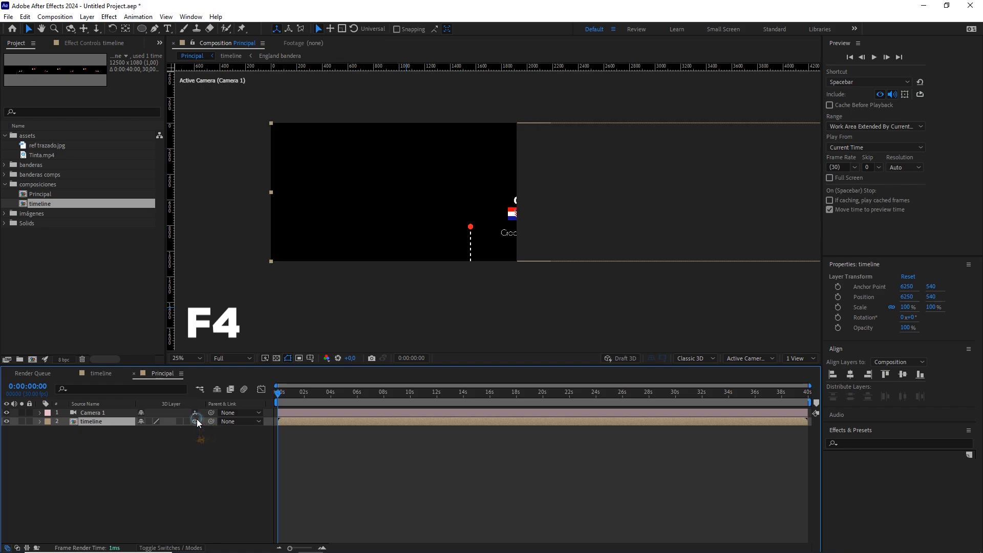
left_click(197, 421)
Create a 3D null object and parent Camera 1 to it.
left_click(127, 445)
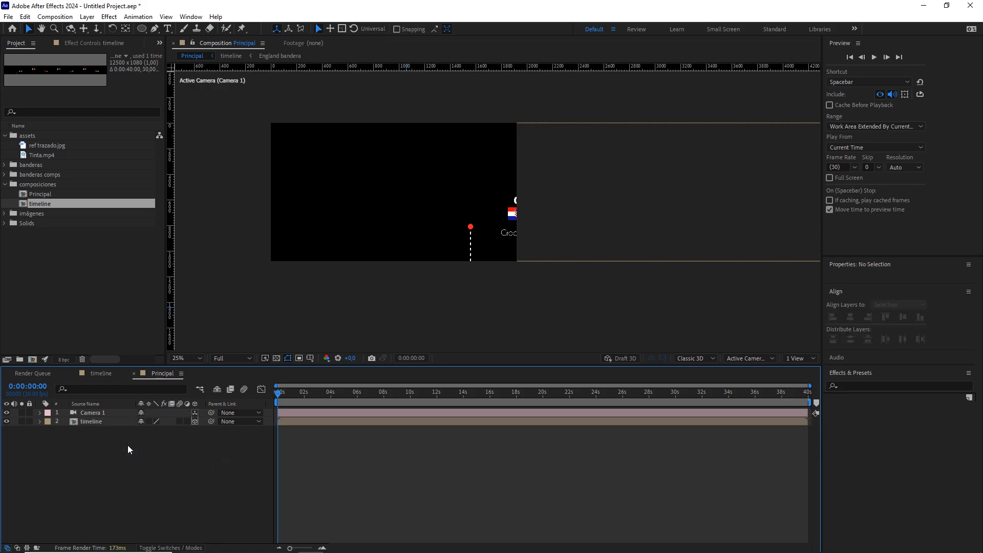
right_click(127, 444)
left_click(226, 319)
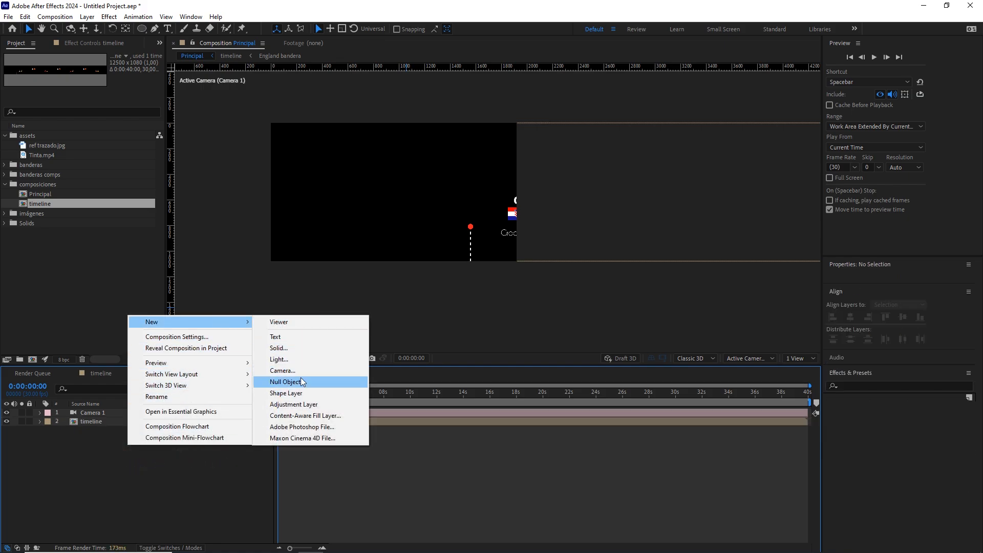
left_click(285, 381)
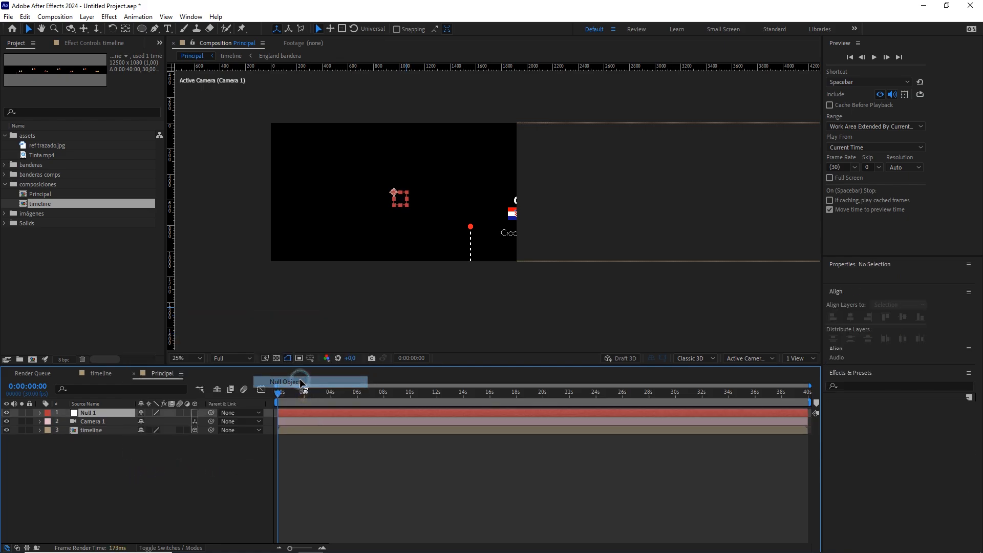
left_click(196, 413)
left_click(97, 422)
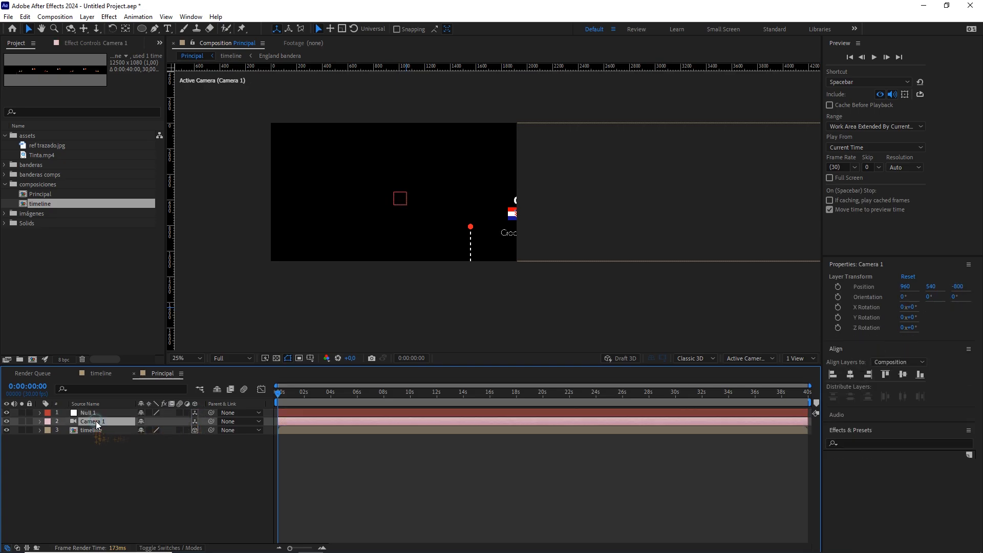
left_click_drag(210, 421, 107, 413)
Add a Position keyframe to the null at 3 seconds.
left_click(101, 413)
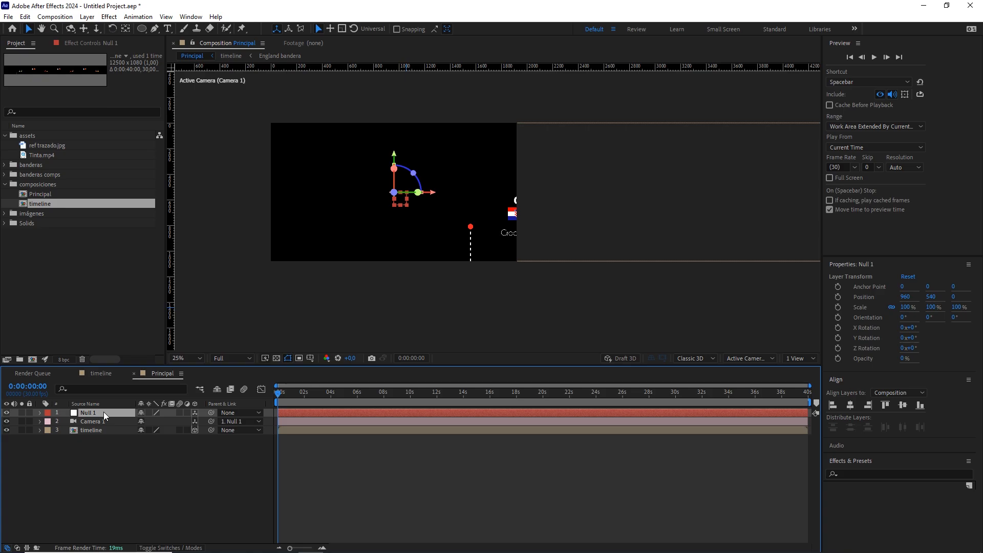
key("p")
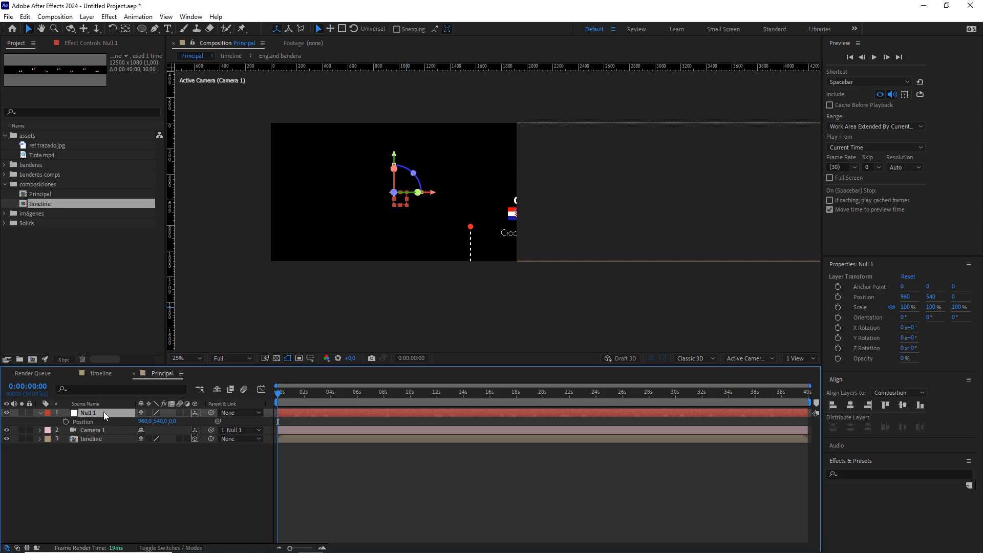
left_click_drag(296, 396, 317, 404)
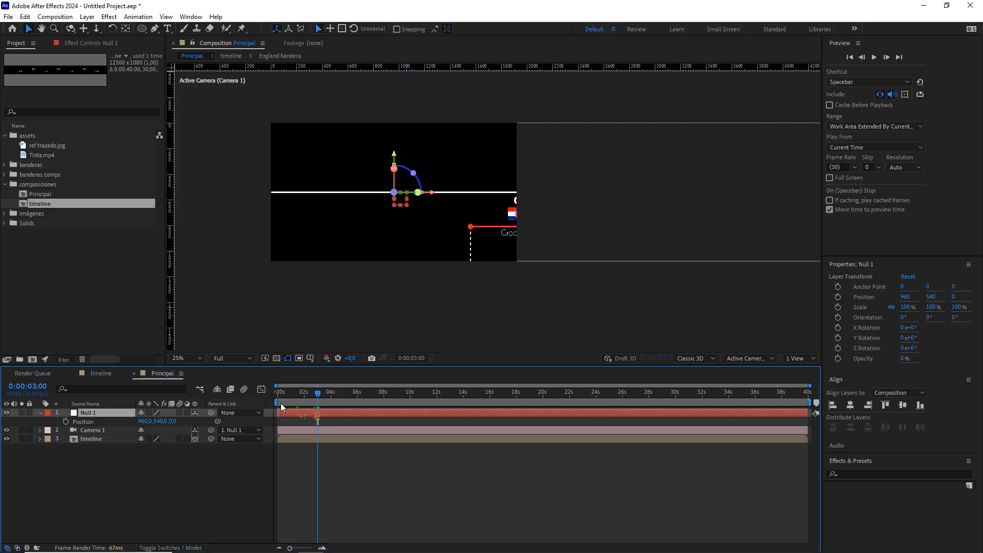
left_click(66, 421)
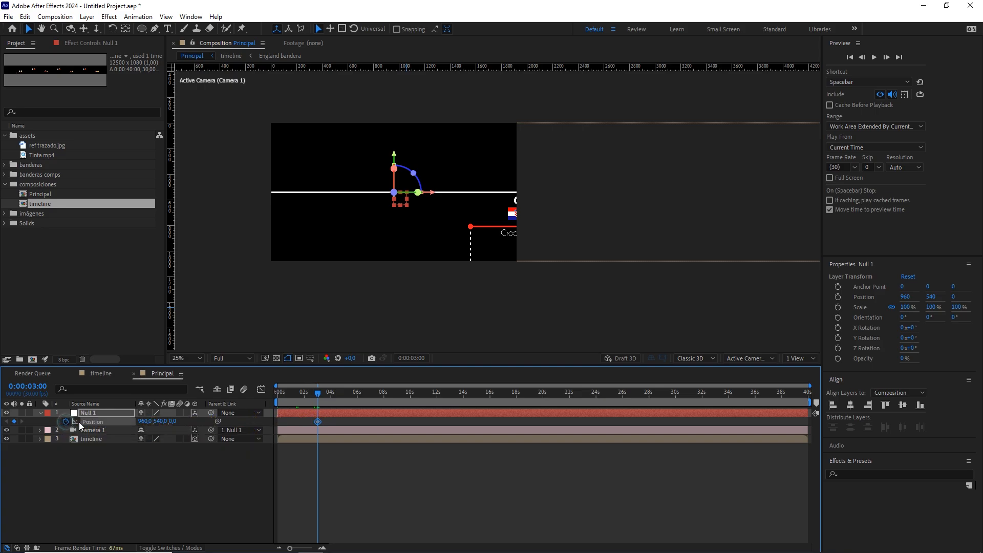
Set the null's Z position to 1000 at the start of the composition.
left_click(284, 393)
key("Home")
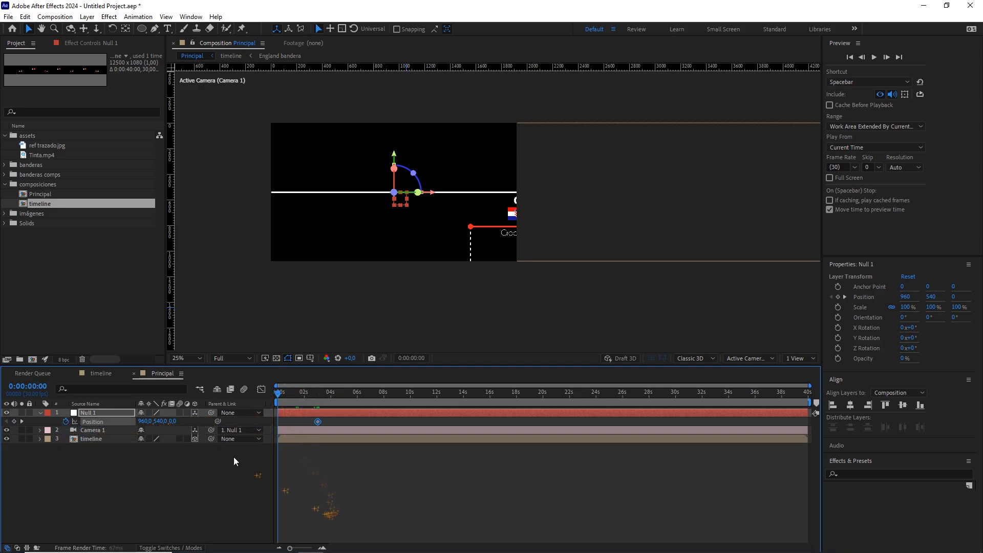
mouse_move(174, 421)
left_mouse_down()
mouse_move(161, 421)
mouse_move(186, 421)
left_mouse_up()
left_click(175, 422)
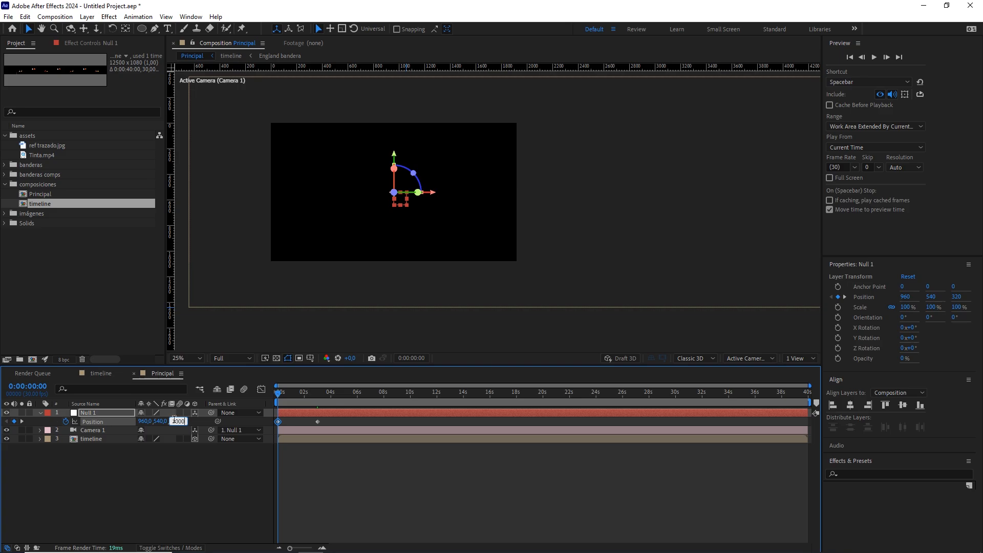
Ease both of the null's Position keyframes and shape the speed graph for a fast start and gradual slowdown.
left_click(330, 421)
left_click_drag(273, 422, 272, 422)
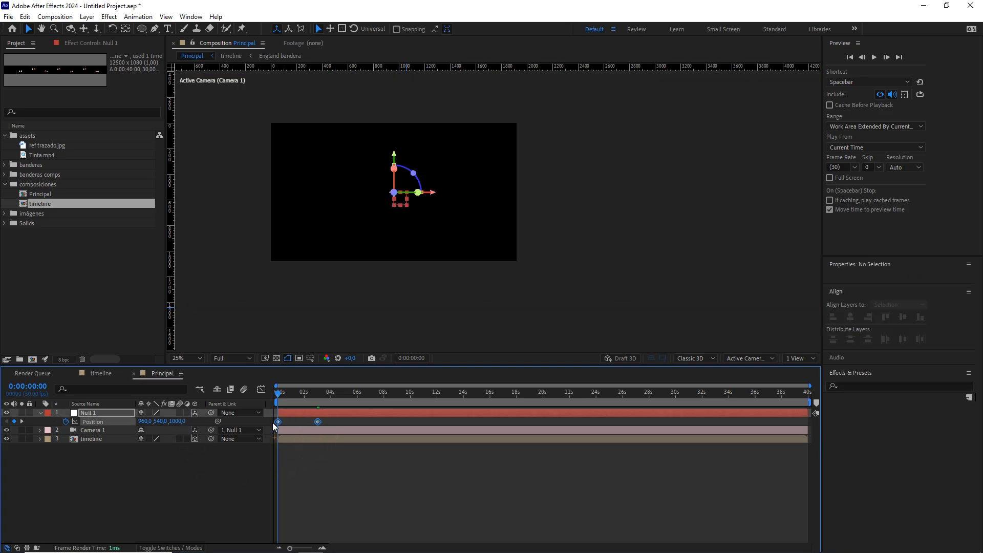
left_click(261, 389)
left_click_drag(290, 548, 272, 521)
left_click(278, 519)
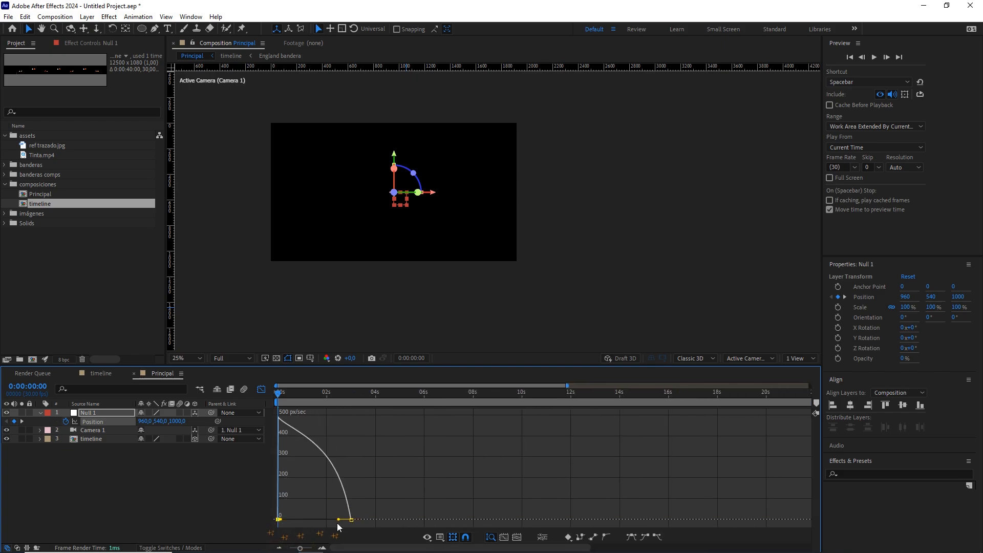
left_click_drag(338, 520, 314, 519)
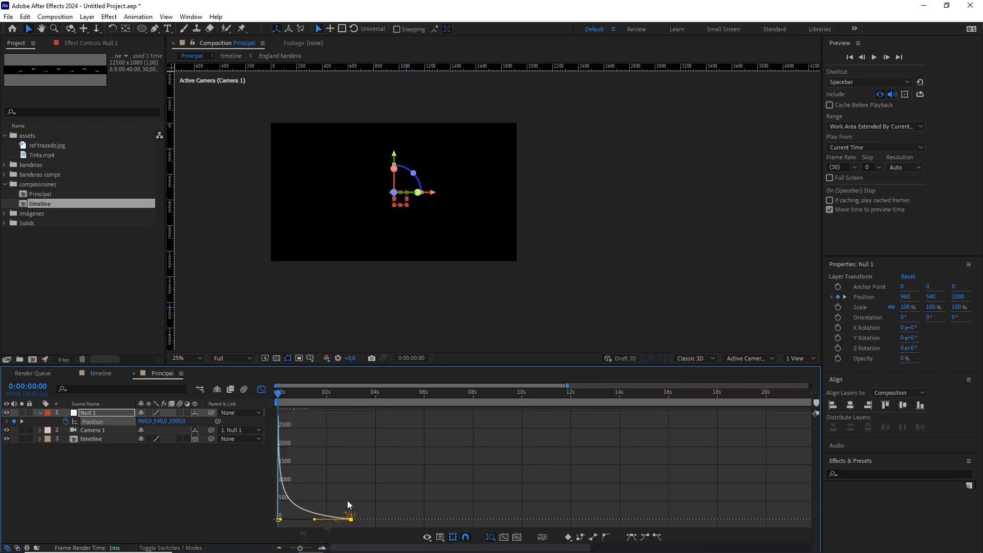
Play back and scrub the opening seconds to check the eased camera move, and close the speed graph.
key("space")
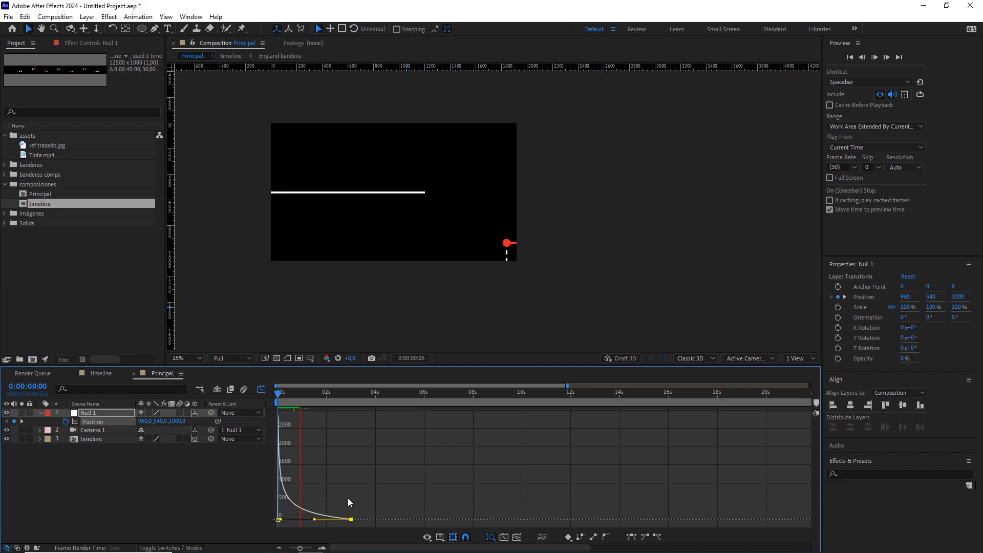
key("space")
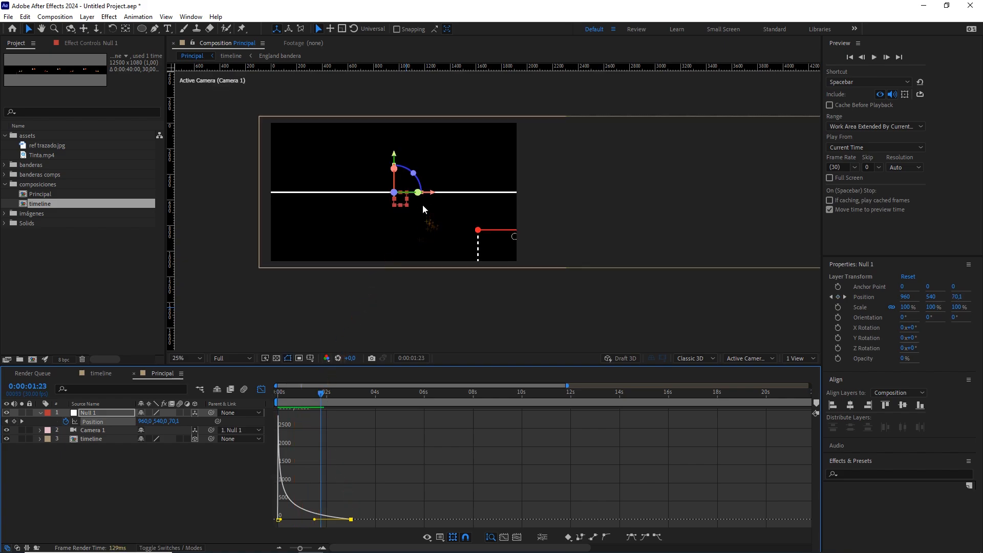
left_click_drag(322, 393, 311, 403)
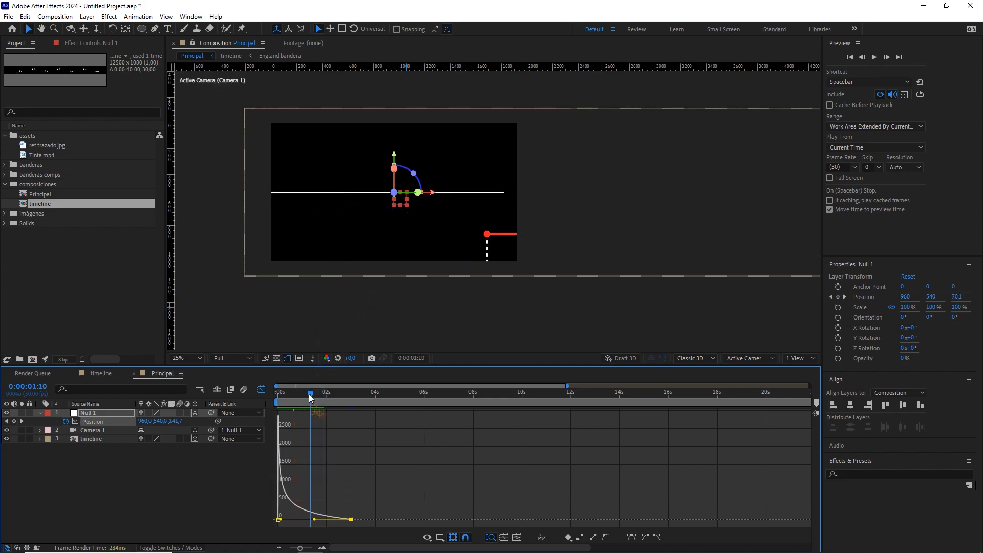
left_click(261, 389)
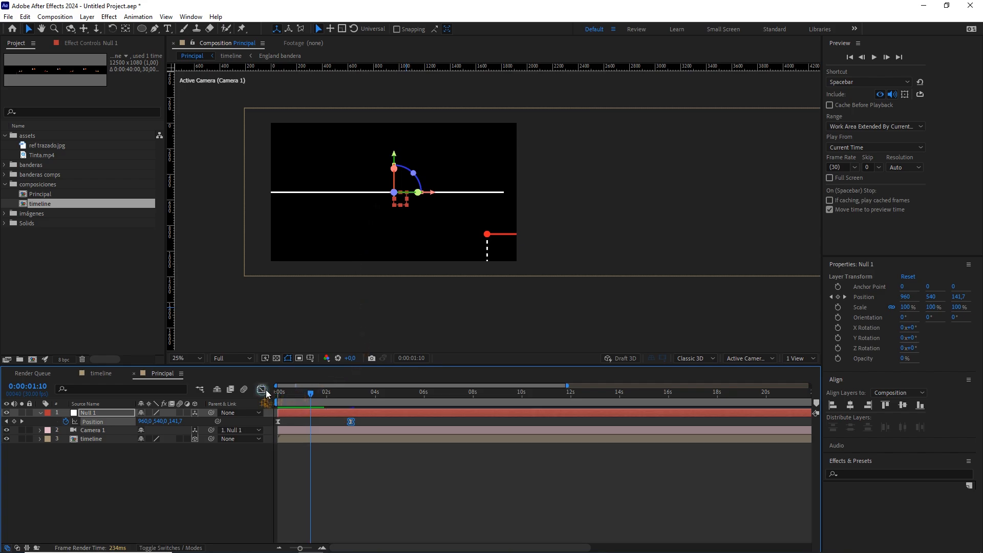
Duplicate the null and replace the copy's Position keyframes with a single one at the start of the composition.
left_click_drag(315, 394, 352, 402)
left_click(193, 461)
left_click(104, 412)
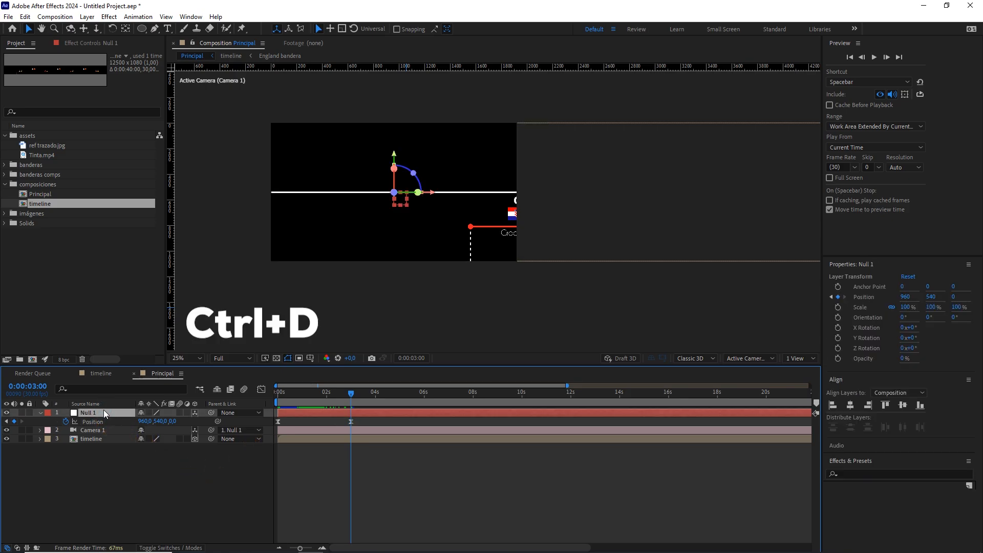
key("ctrl+d")
key("u")
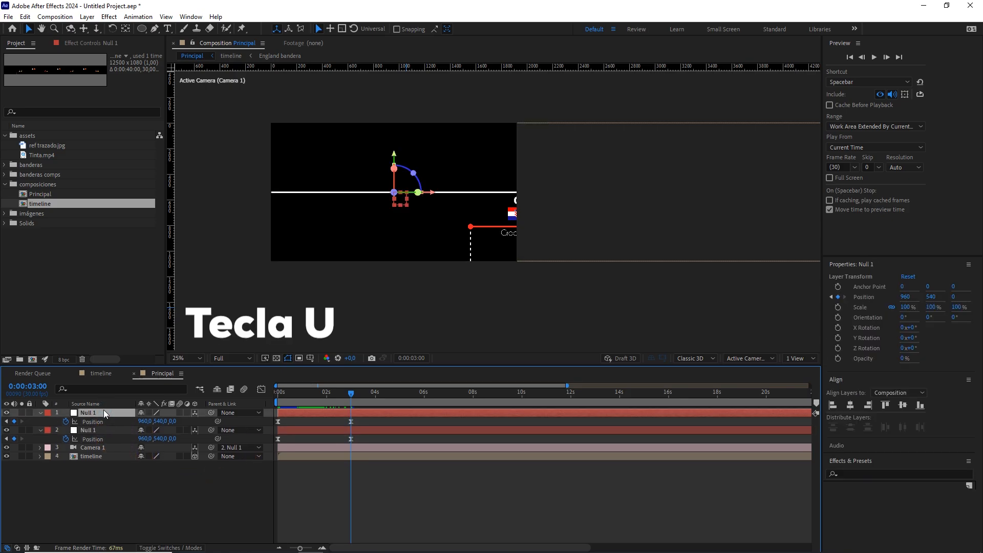
left_click(66, 421)
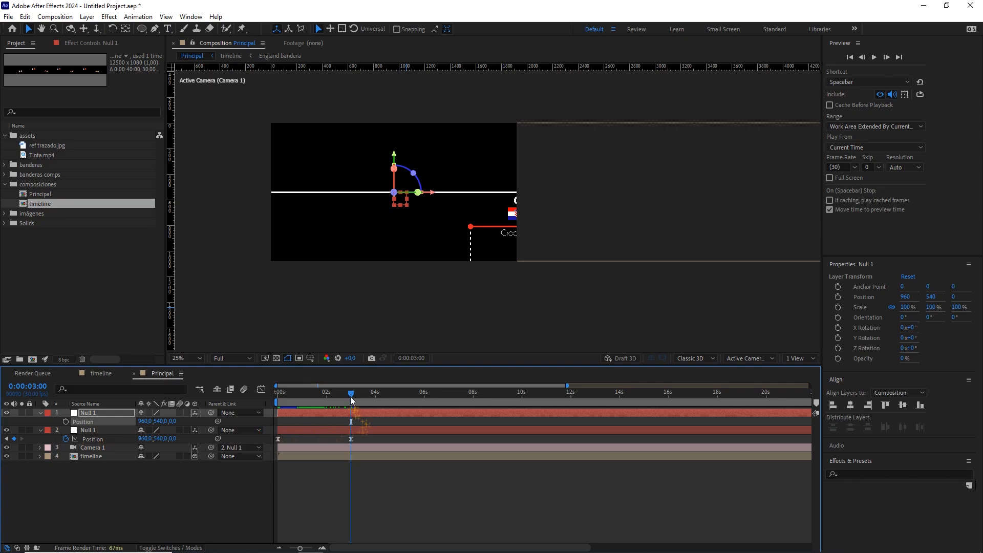
left_click_drag(351, 399, 268, 397)
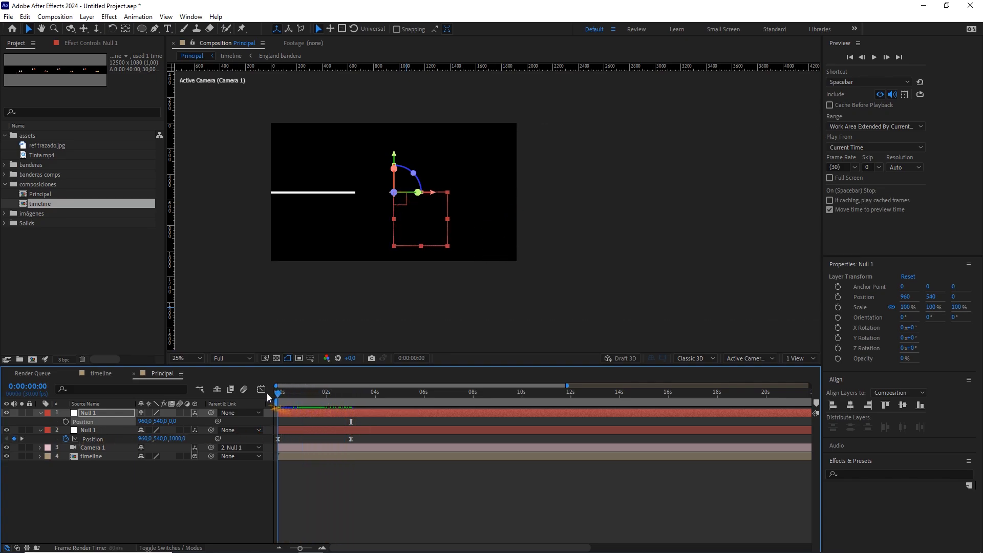
left_click(66, 422)
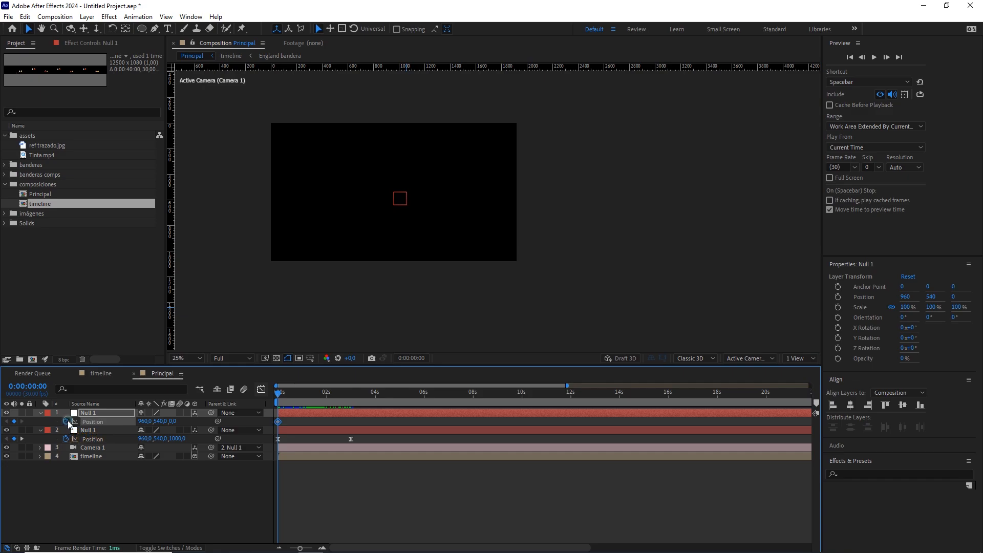
At 35 seconds, parent the original null to its duplicate and move the duplicate along X to 11010, near the timeline's end.
left_click_drag(403, 396, 619, 409)
left_click_drag(303, 546, 289, 548)
left_click_drag(509, 400, 742, 405)
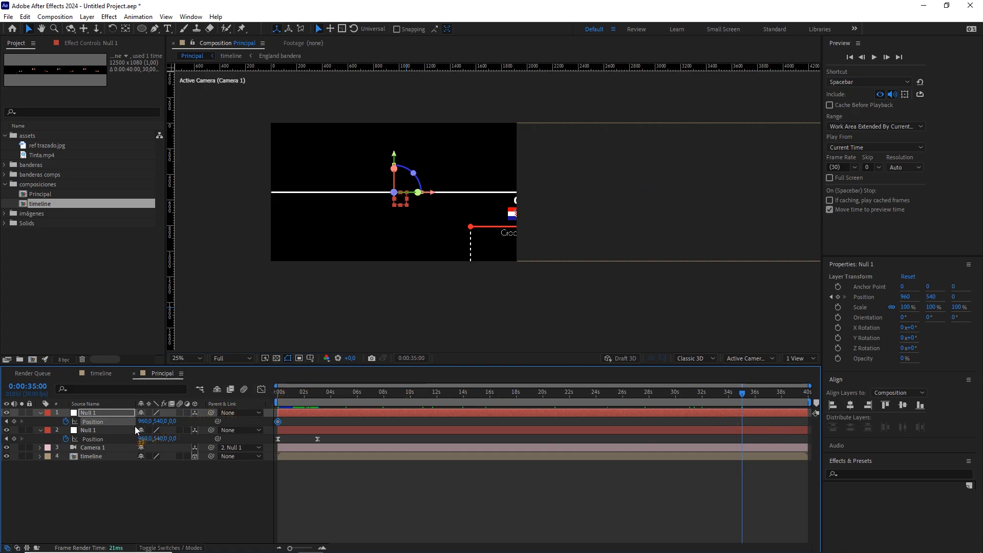
scroll(478, 240, "down", 2)
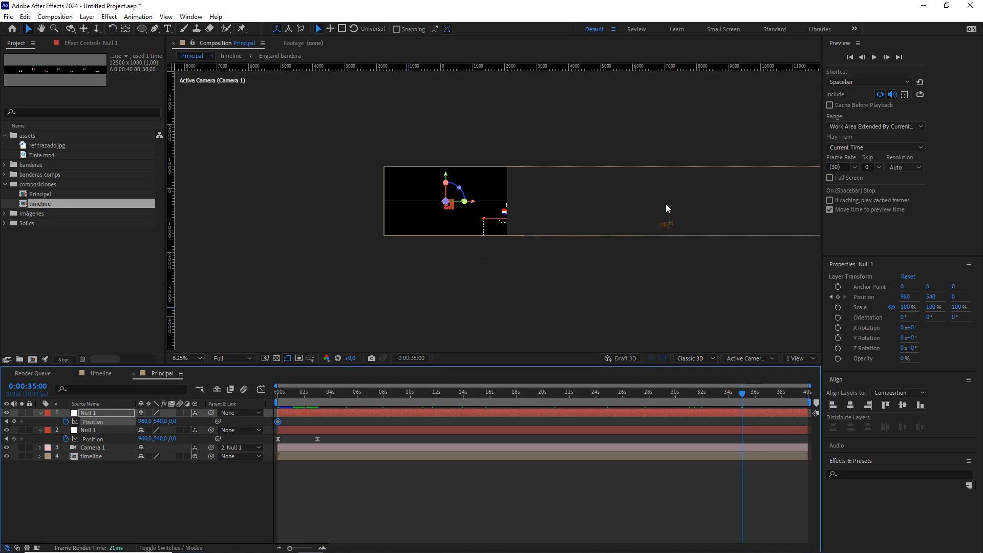
scroll(666, 203, "down", 2)
left_click_drag(685, 219, 628, 212)
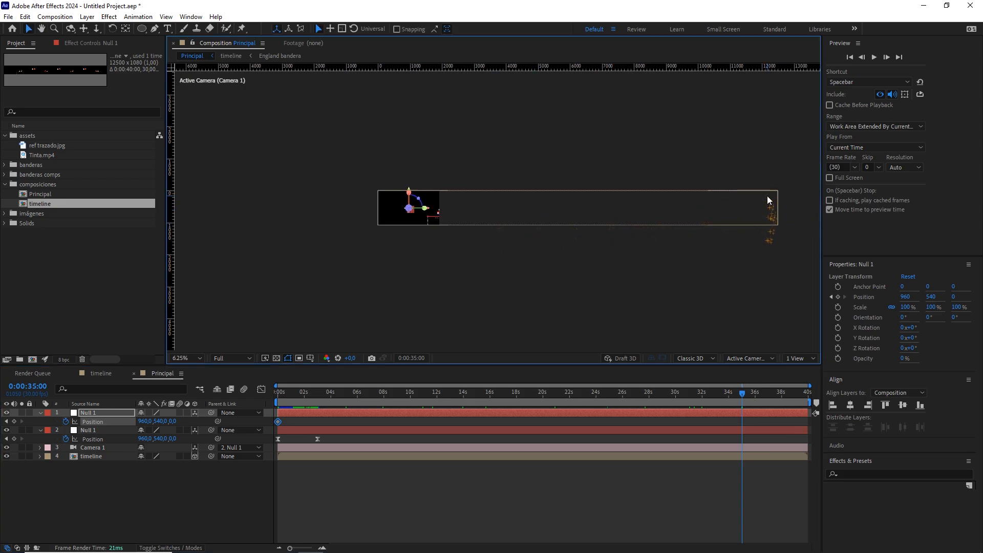
left_click(83, 429)
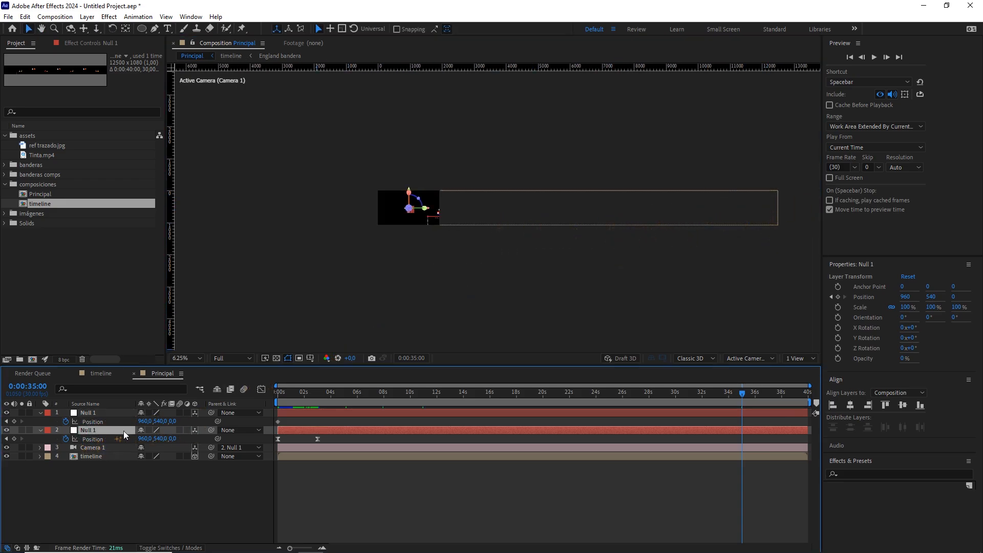
left_click_drag(210, 431, 609, 370)
Refine the duplicate null's X position at 35 seconds to 11370 so the Inglaterra vs España match is centred.
scroll(462, 257, "up", 2)
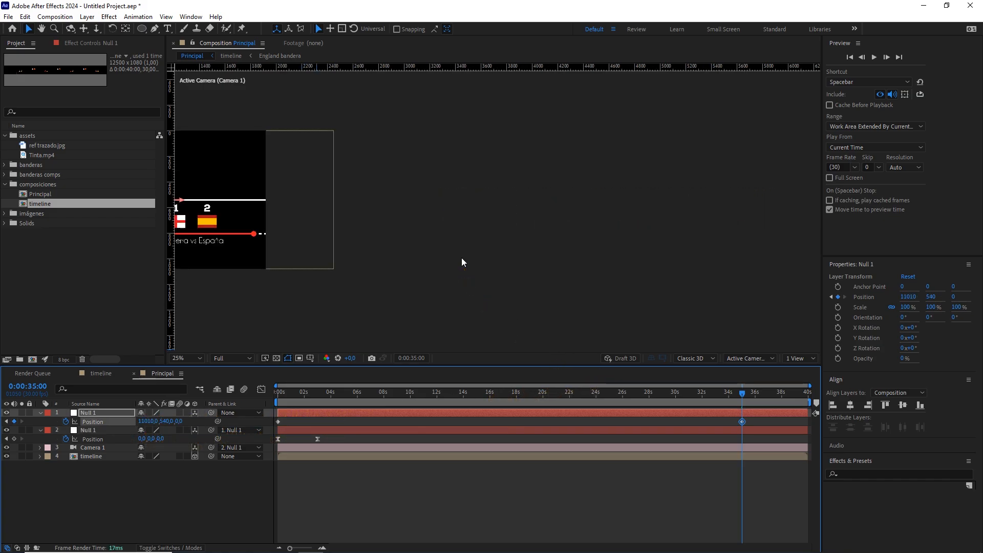
left_click_drag(334, 227, 730, 229)
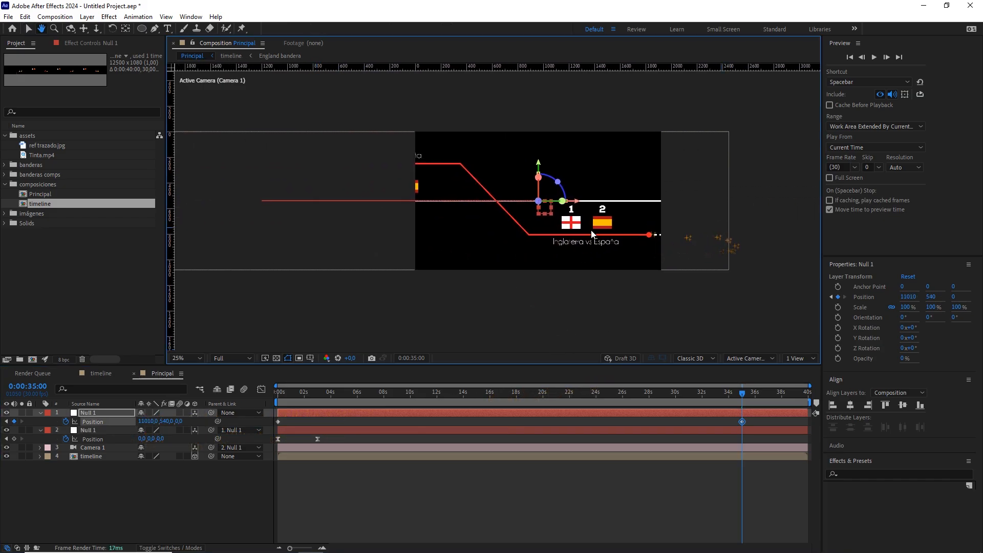
left_click(142, 422)
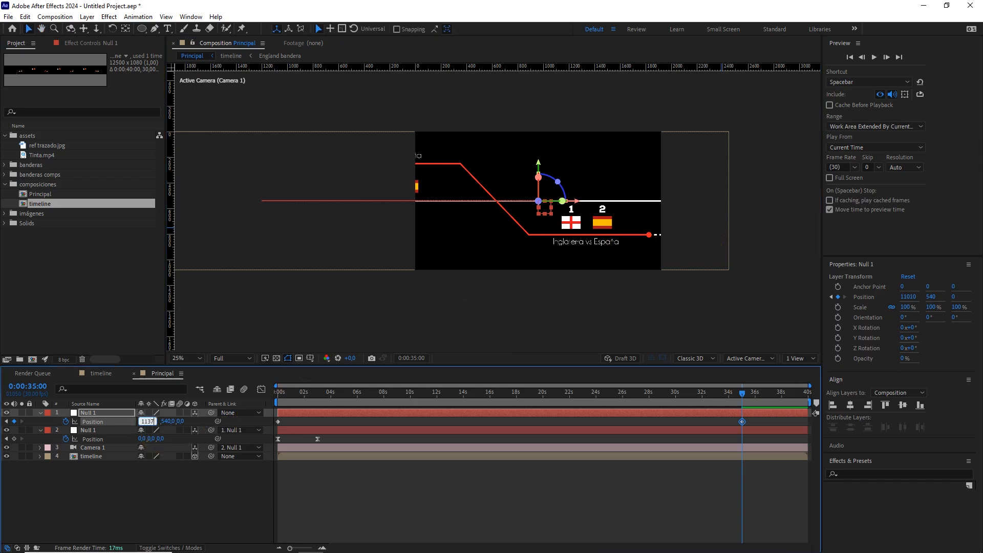
left_click(175, 487)
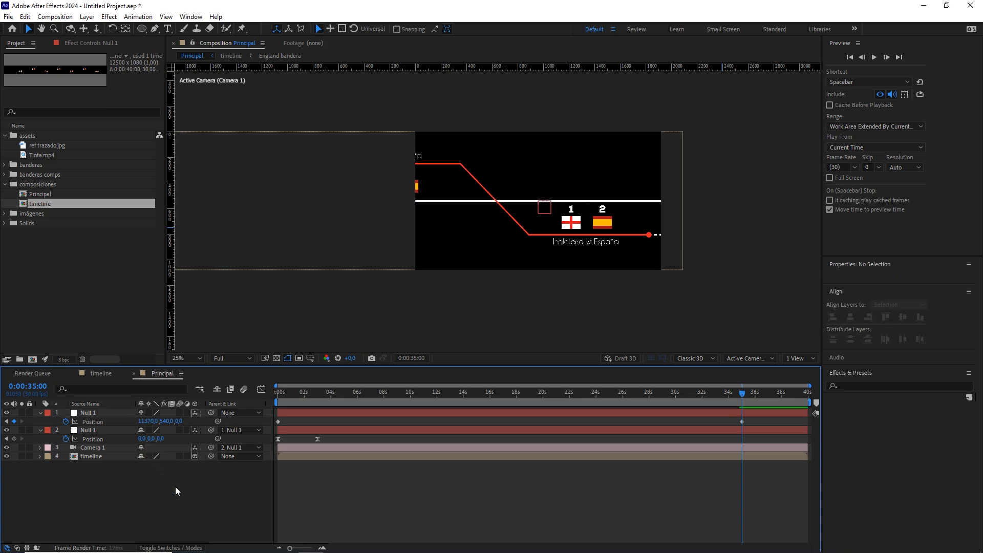
scroll(652, 230, "up", 2)
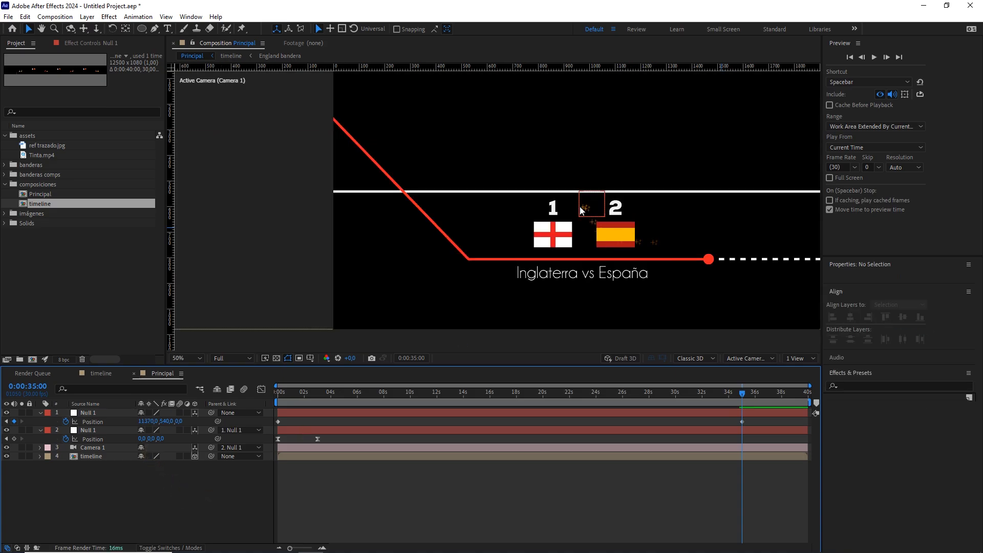
key("comma")
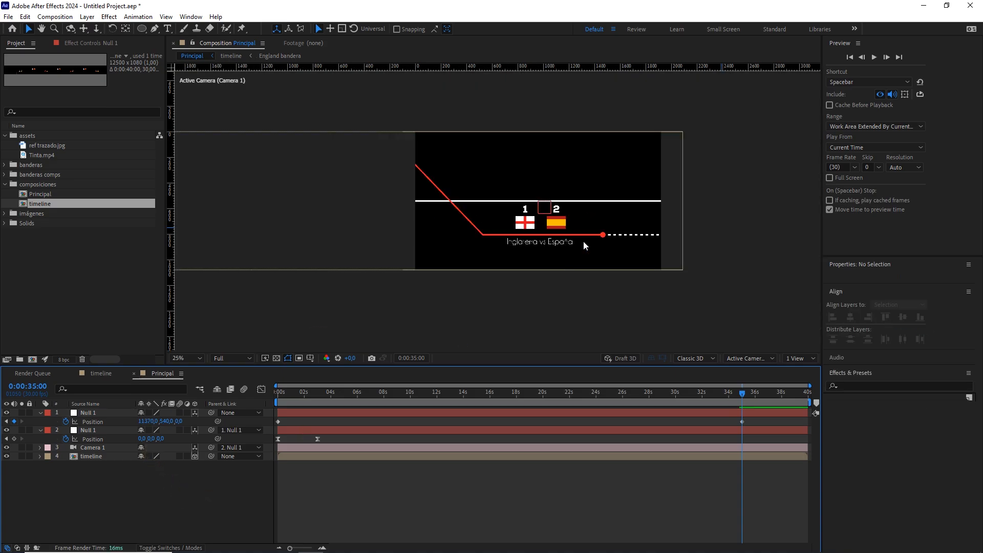
Lower the preview resolution to Quarter and scrub back to the start to check the camera's travel over the matches.
left_click_drag(736, 392, 539, 392)
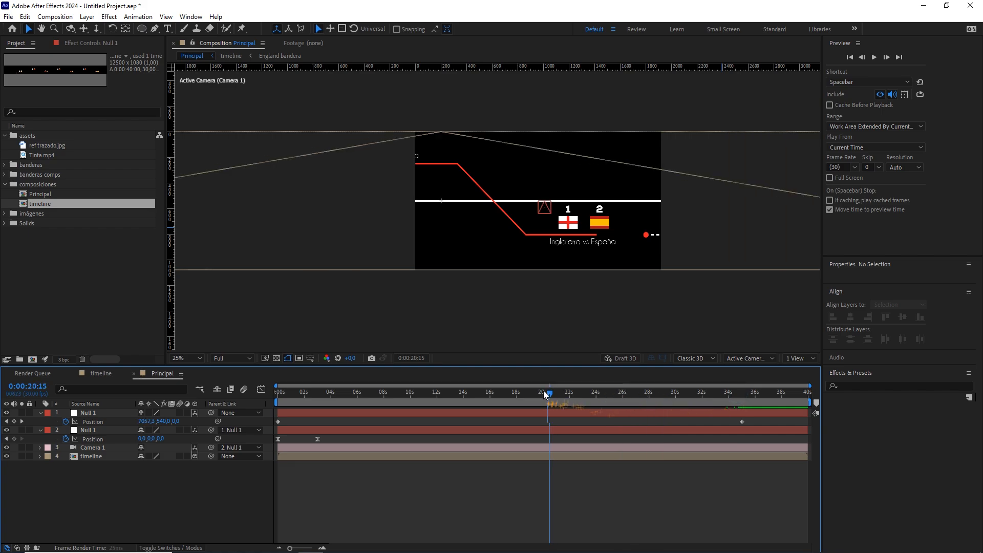
left_click(235, 360)
left_click(232, 416)
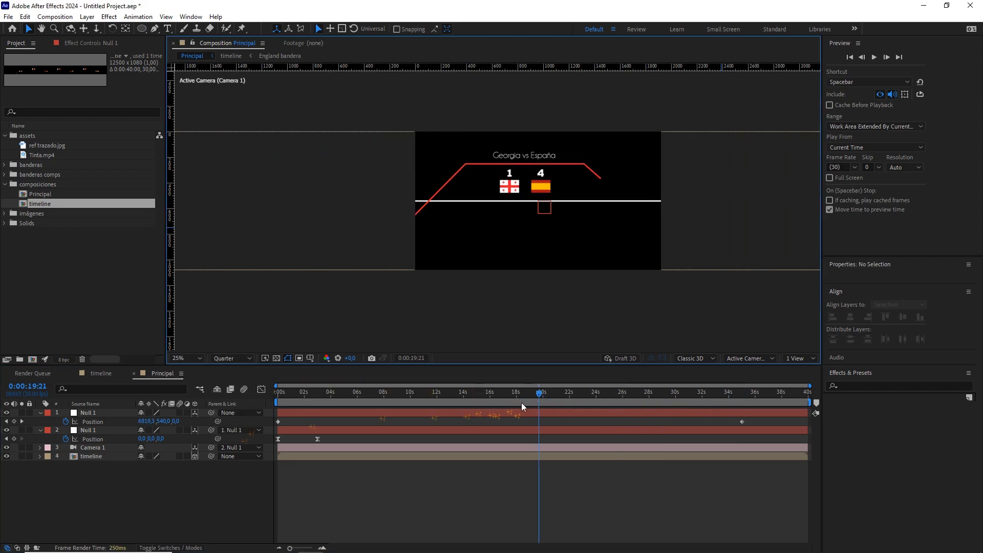
left_click_drag(530, 401, 349, 399)
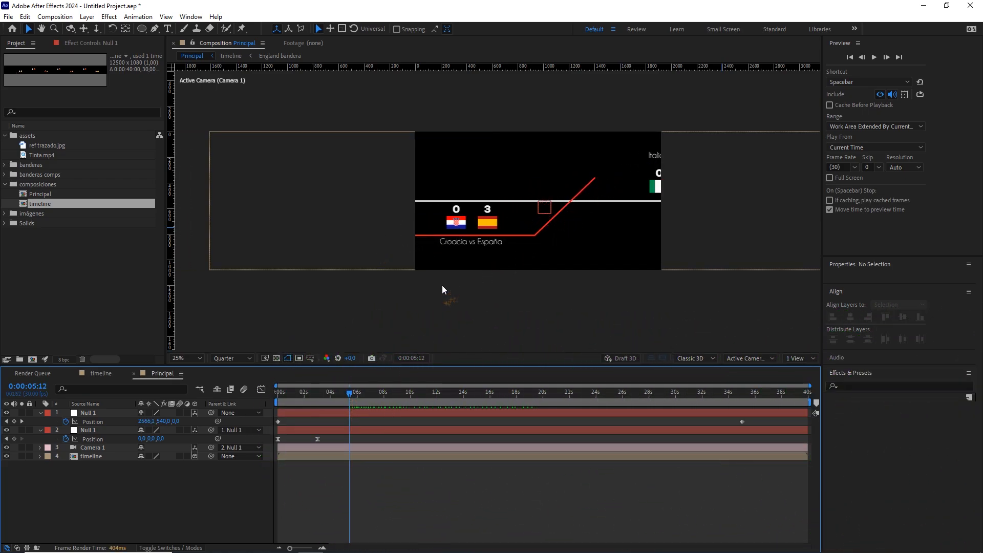
left_click_drag(350, 395, 165, 475)
Create a black 1920 x 1080 px solid named grid.
right_click(164, 475)
mouse_move(259, 353)
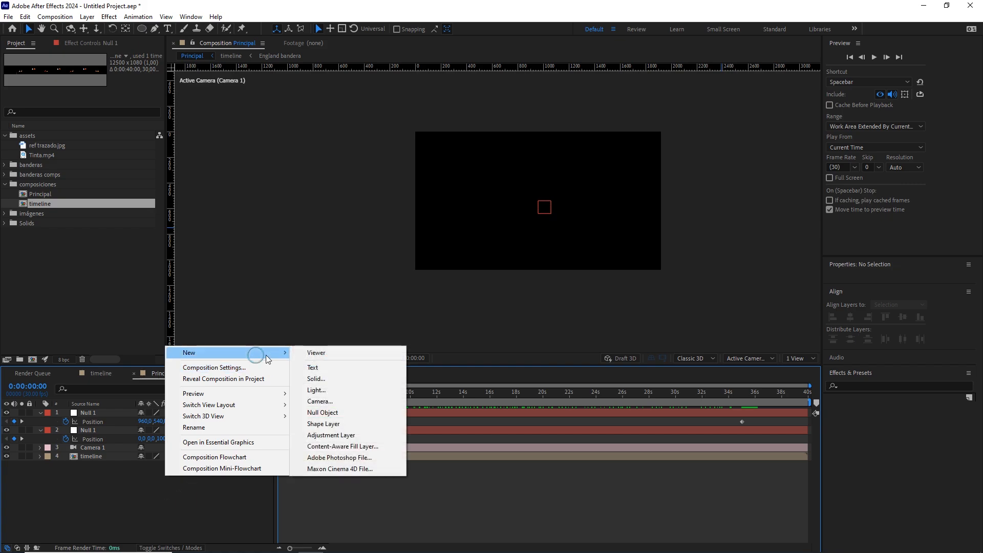
left_click(342, 378)
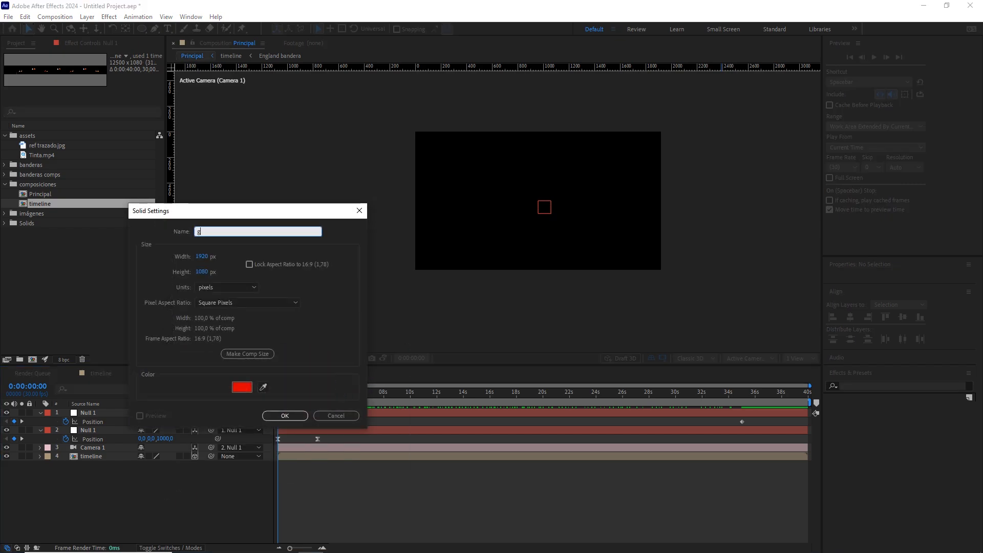
left_click(242, 387)
left_click(291, 278)
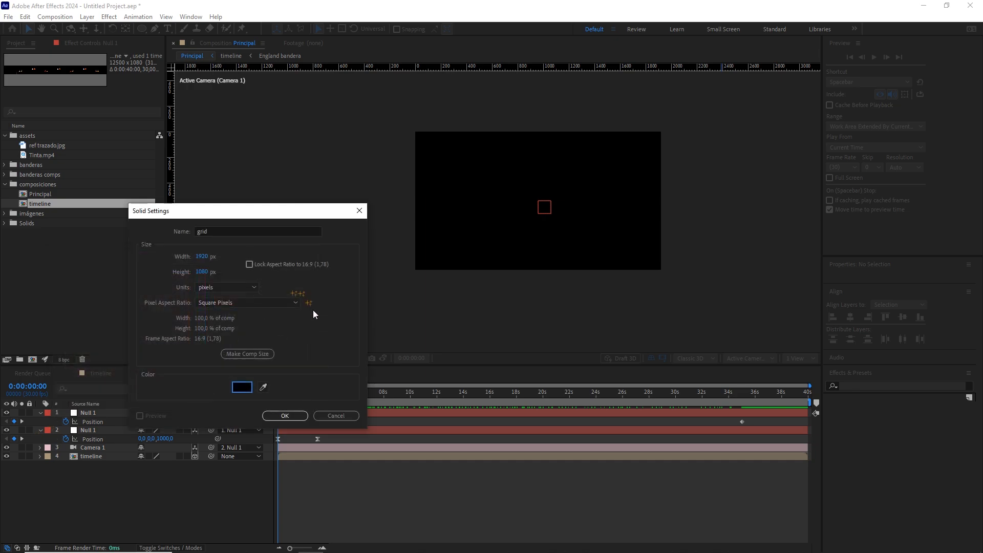
left_click(285, 415)
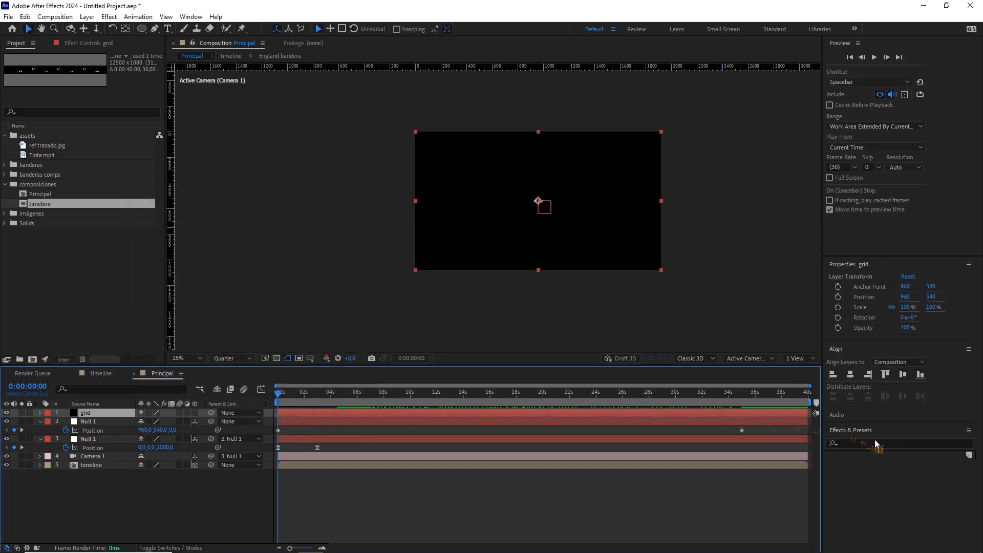
Apply the Grid effect to the grid solid and make it a 3D layer.
left_click(909, 444)
type("grid")
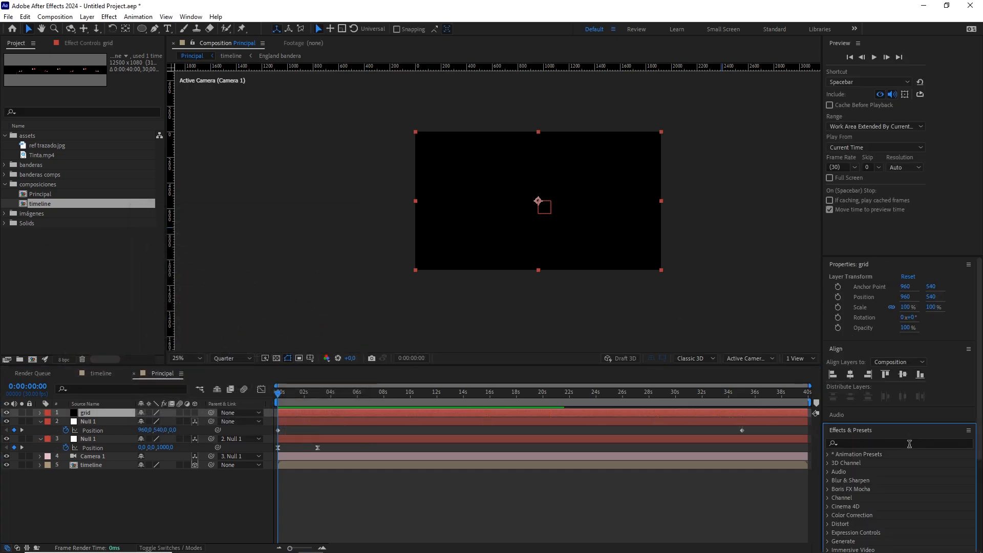
left_click_drag(856, 478, 109, 414)
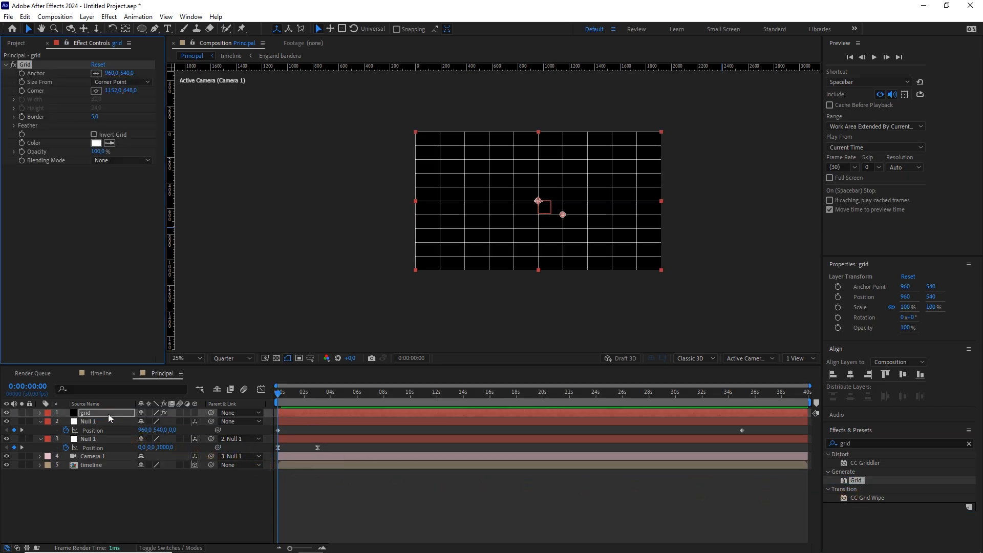
left_click(195, 412)
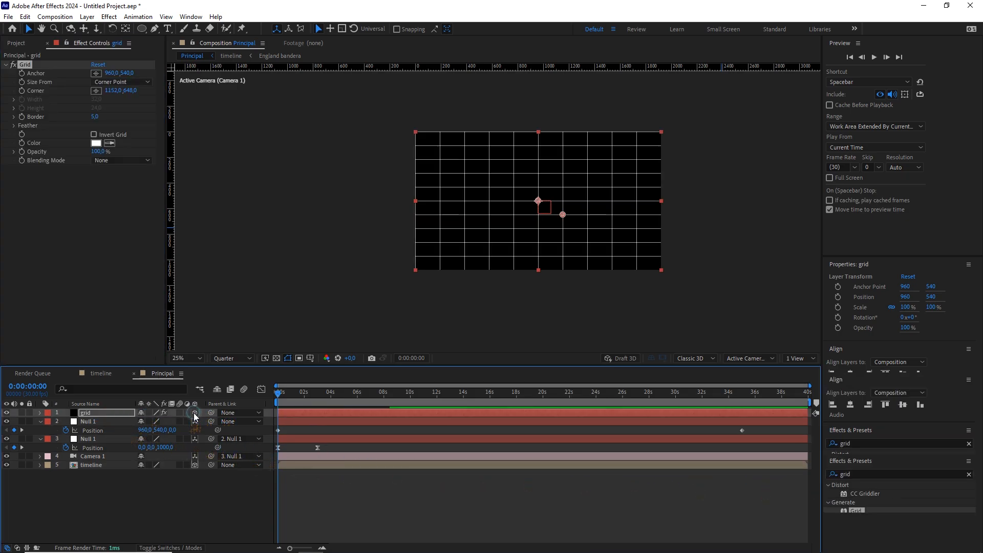
Show the composition in two views and scrub to 0:00:03:11 to compare the grid layer with the camera.
left_click(803, 354)
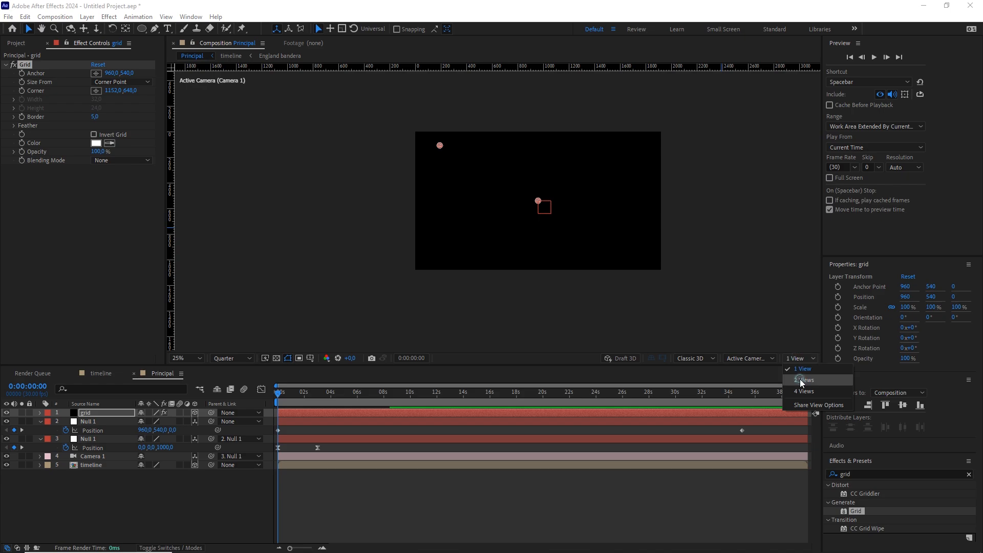
left_click(805, 378)
scroll(399, 214, "down", 3)
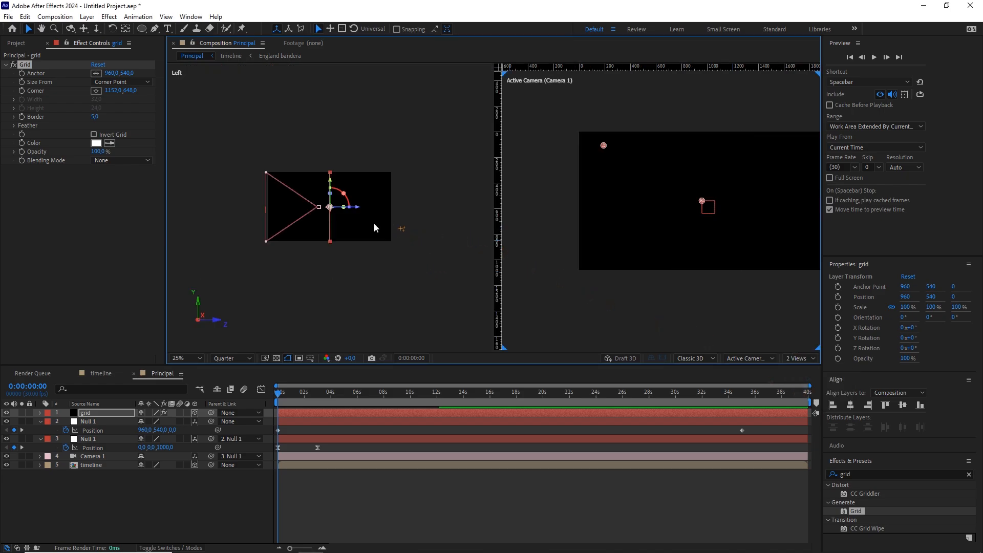
left_click(100, 411)
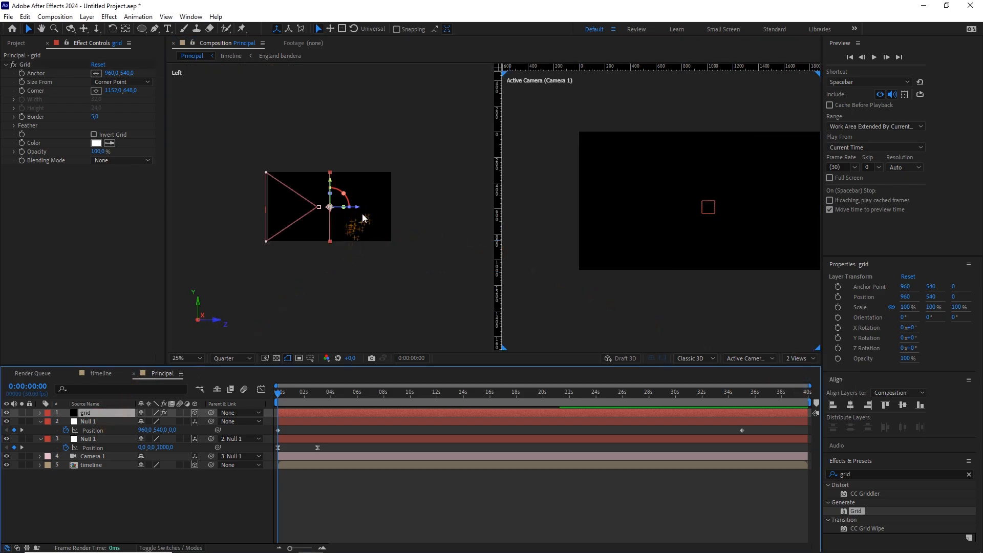
left_click_drag(278, 399, 321, 400)
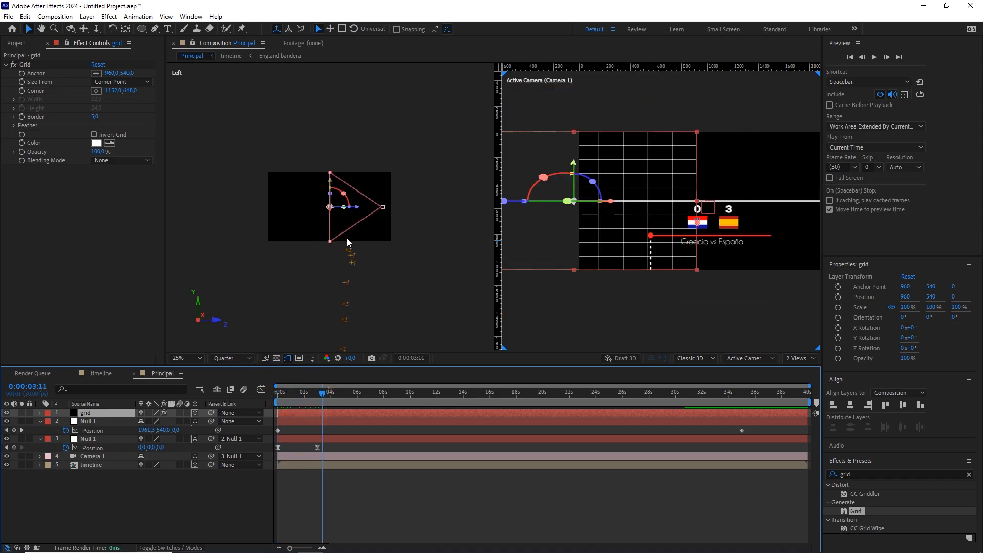
Push the grid layer back behind the timeline by setting its Z position to 250.
left_click_drag(356, 207, 344, 207)
left_click(128, 413)
key("p")
left_click(176, 421)
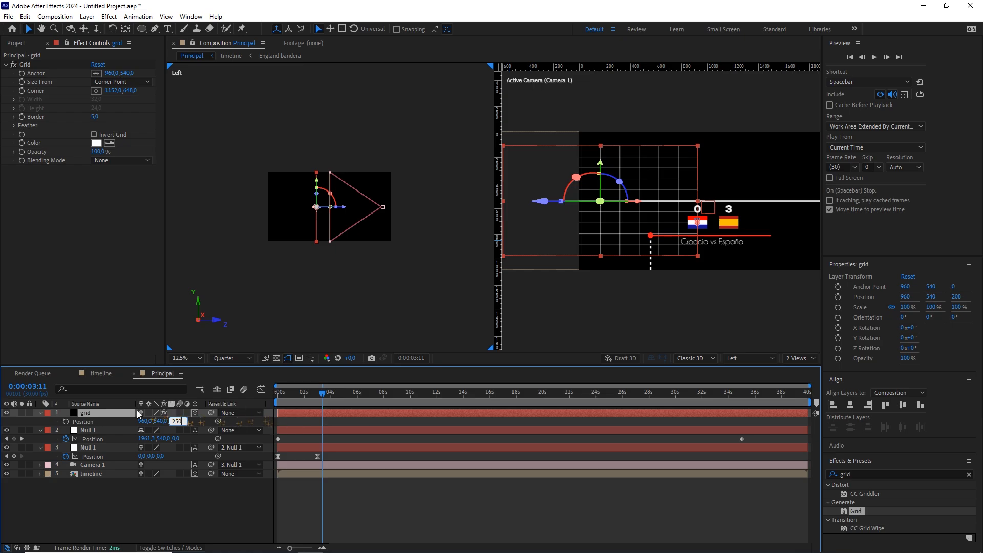
Scale the grid layer to 200%.
left_click(128, 412)
key("s")
left_click(183, 421)
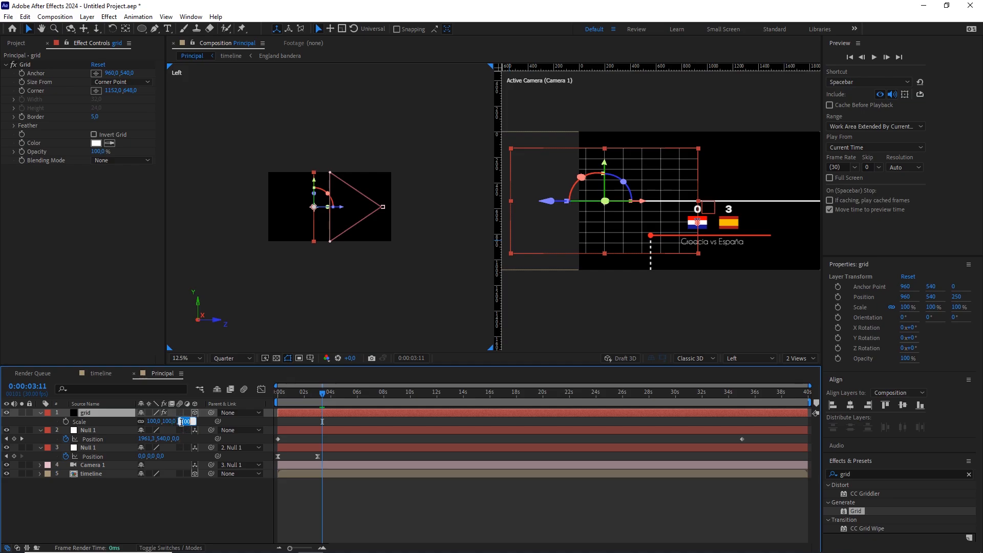
left_click(177, 489)
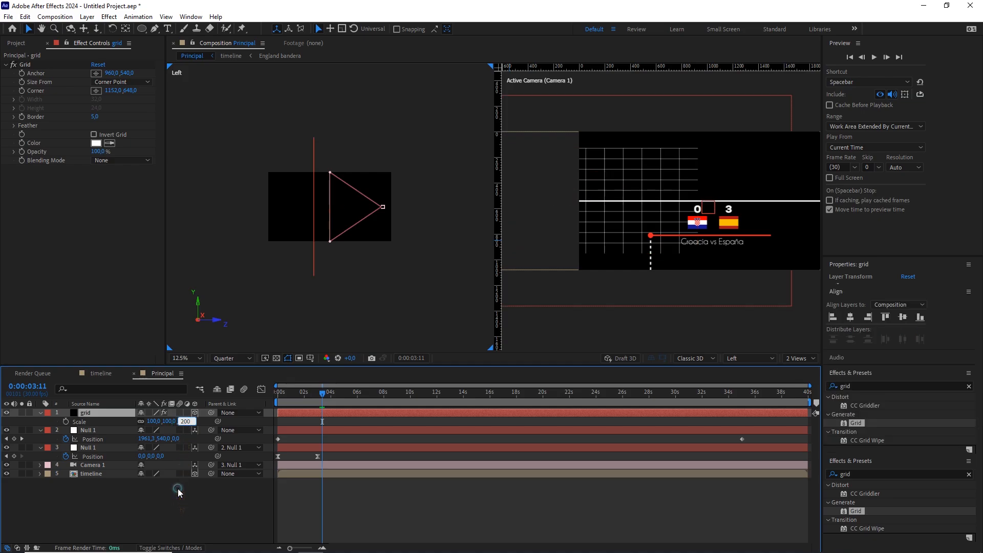
Change the Grid effect's Size From option to Width Slider.
left_click(95, 413)
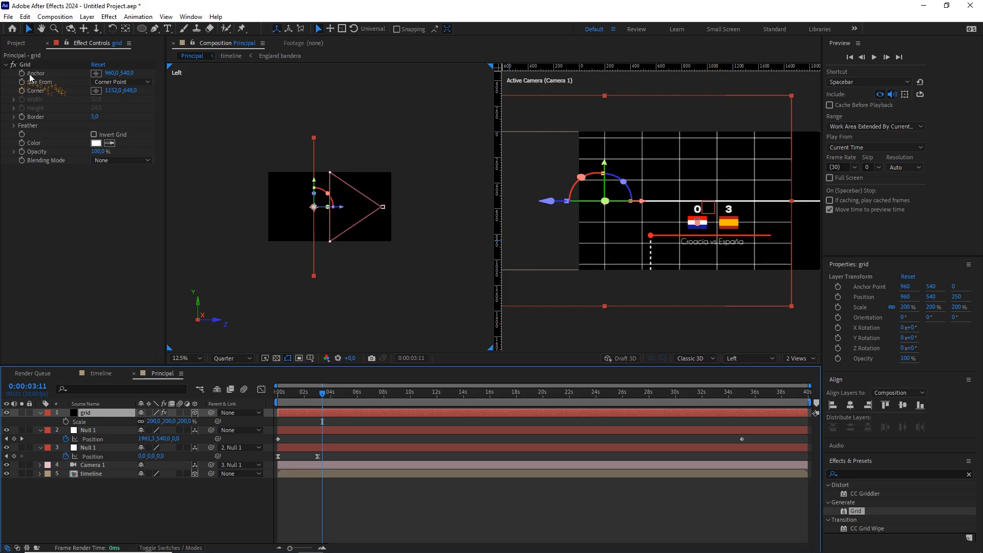
left_click(121, 81)
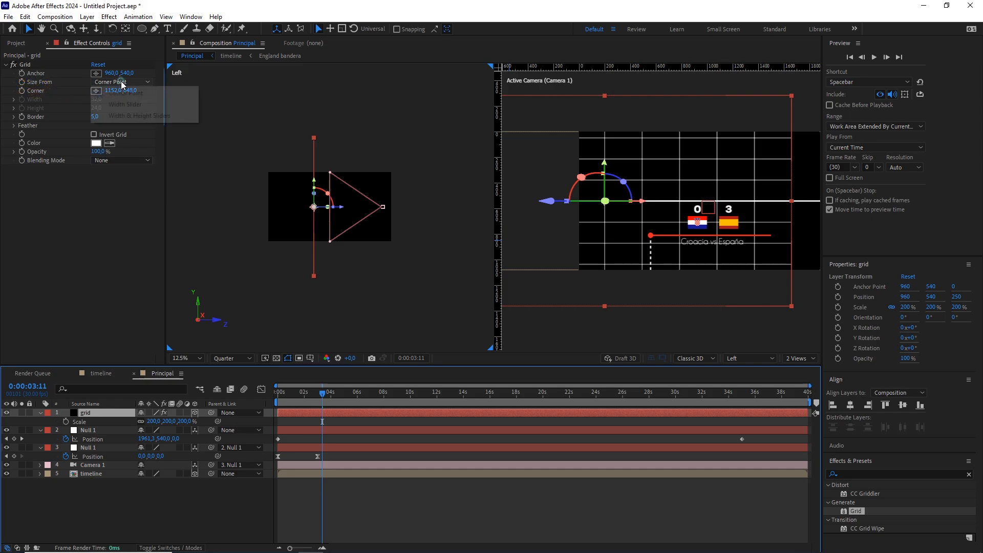
left_click(134, 106)
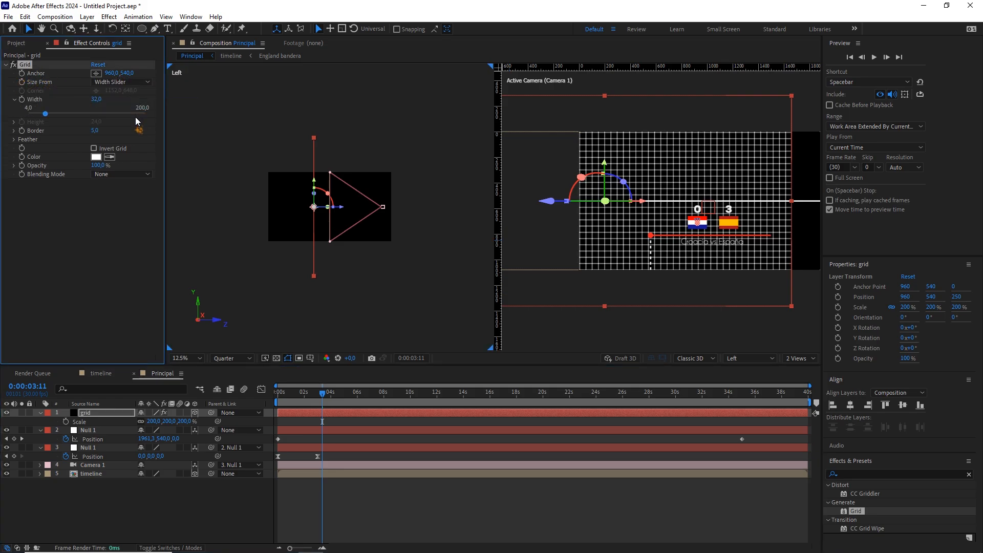
Set the Grid effect's Width to 95.9 and its Border to 2.
left_click_drag(96, 99, 250, 103)
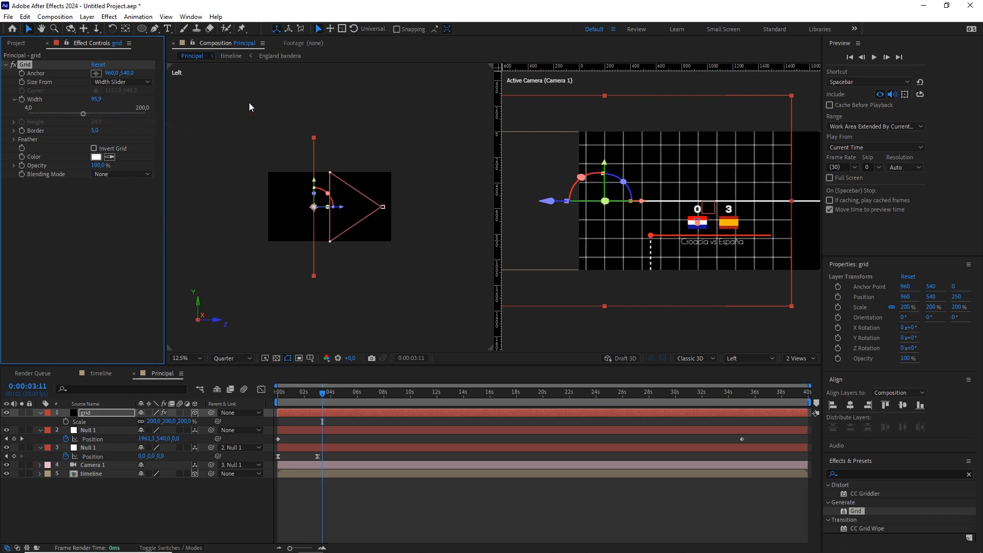
left_click(113, 134)
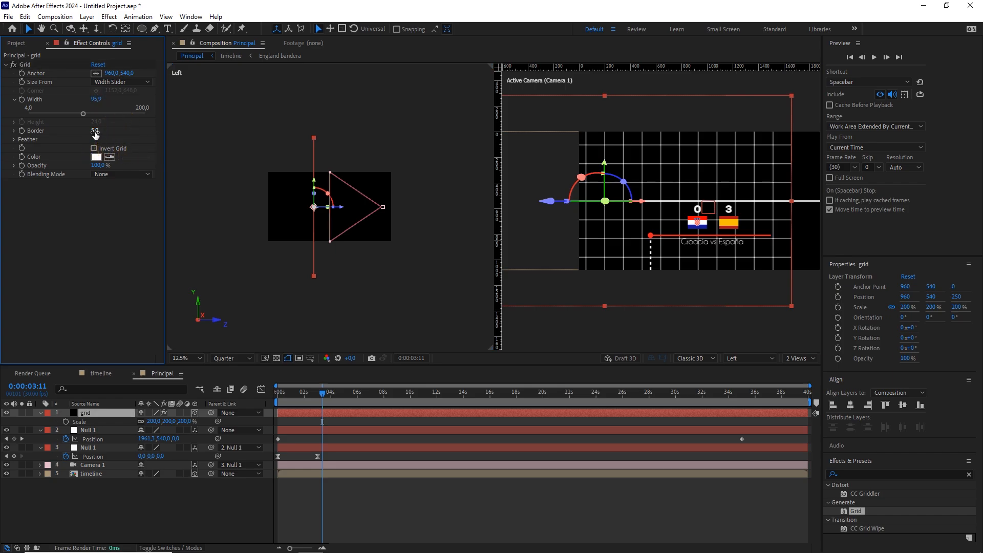
left_click(95, 131)
key("Return")
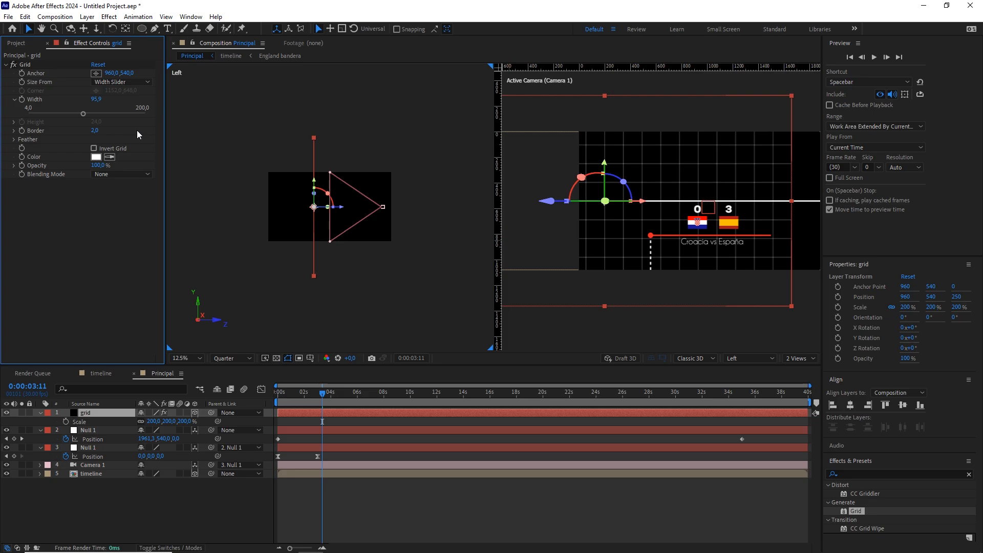
Return the composition to a single view and scrub to 0:00:35:00 to check how far the grid extends along the camera move.
scroll(687, 278, "down", 2)
left_click(300, 393)
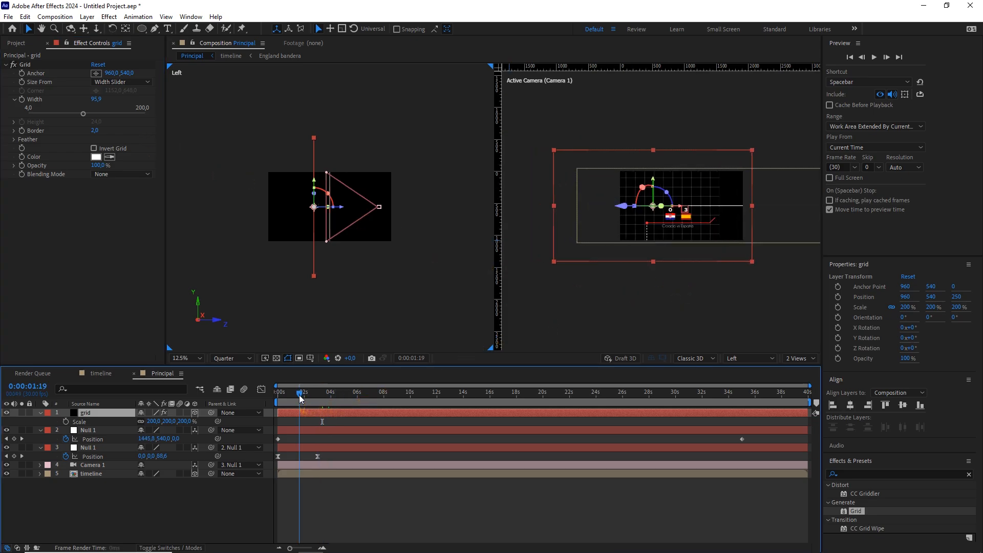
left_click(799, 358)
left_click(801, 381)
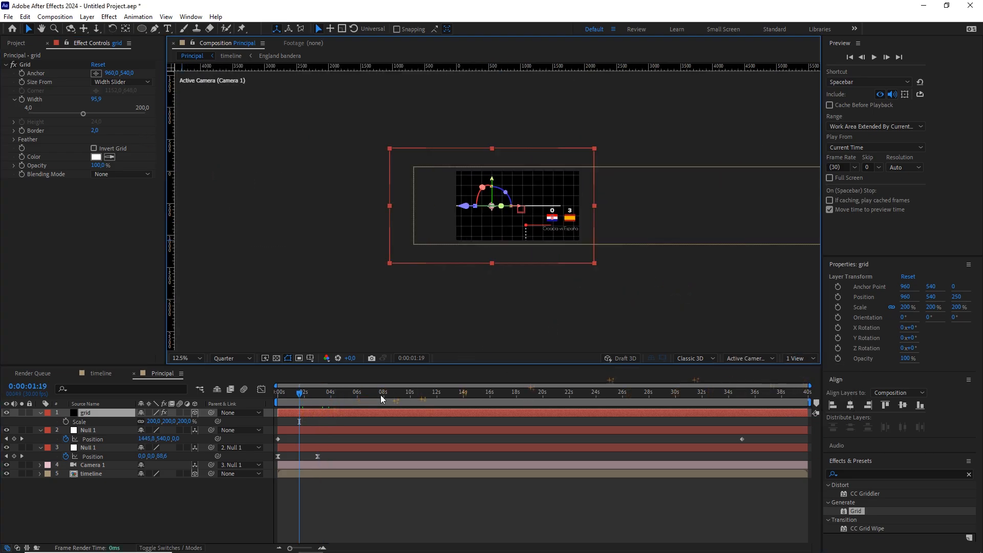
left_click_drag(301, 402, 739, 410)
scroll(509, 239, "up", 2)
left_click(402, 392)
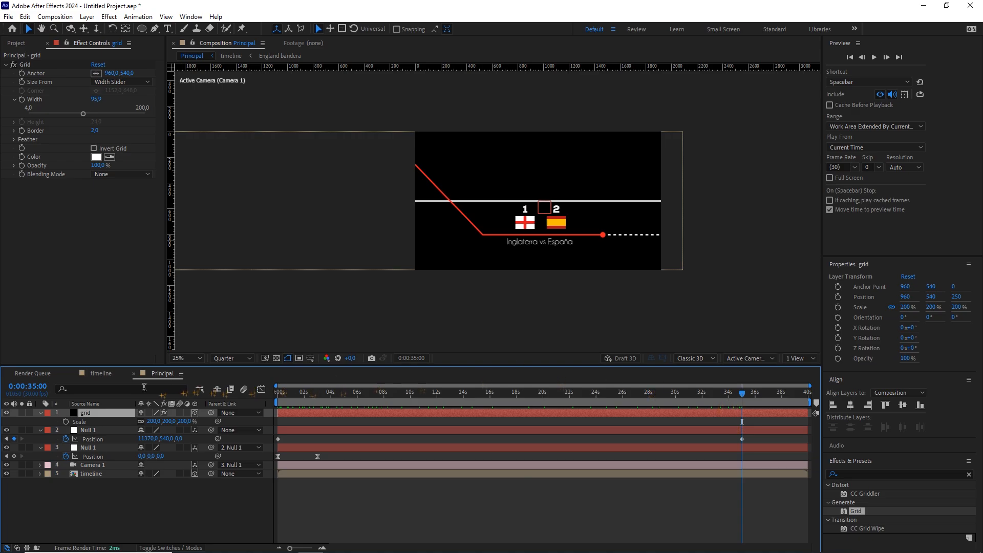
Find the Motion Tile effect and apply it to the grid layer.
left_click(970, 474)
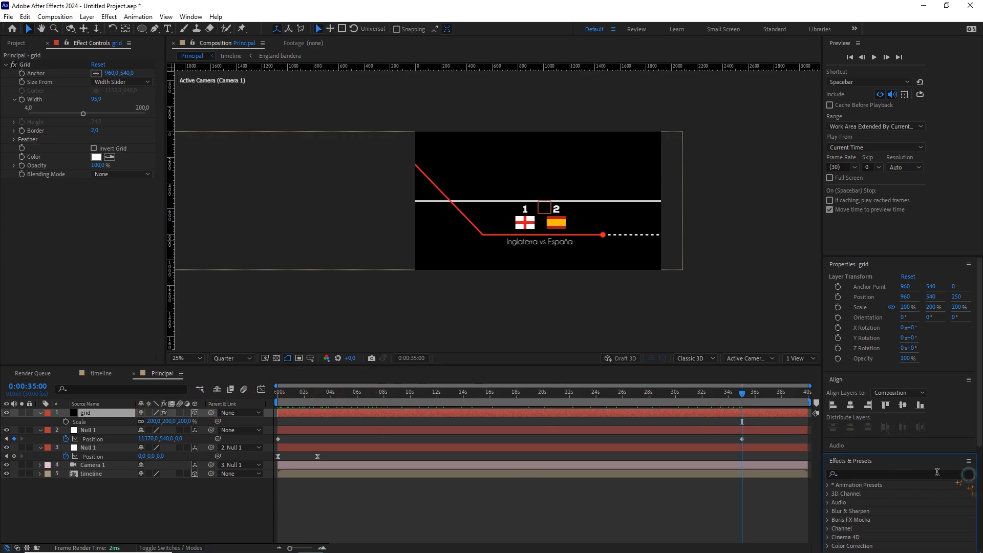
left_click(906, 474)
type("motion t")
left_click_drag(864, 494, 128, 413)
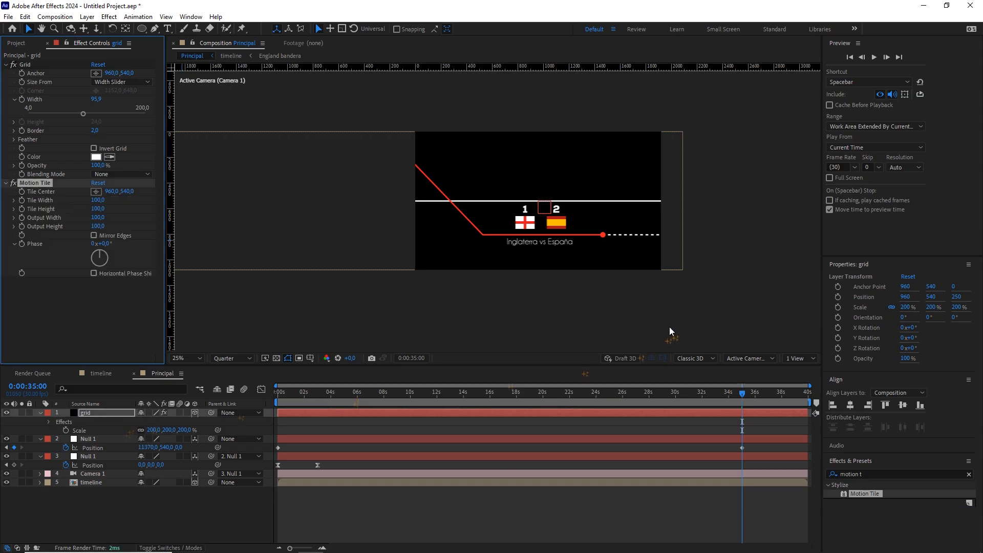
Widen the grid by setting Motion Tile's Output Width to 380, with the view at 0:00:09:18.
scroll(635, 299, "down", 1)
left_click_drag(726, 392, 410, 381)
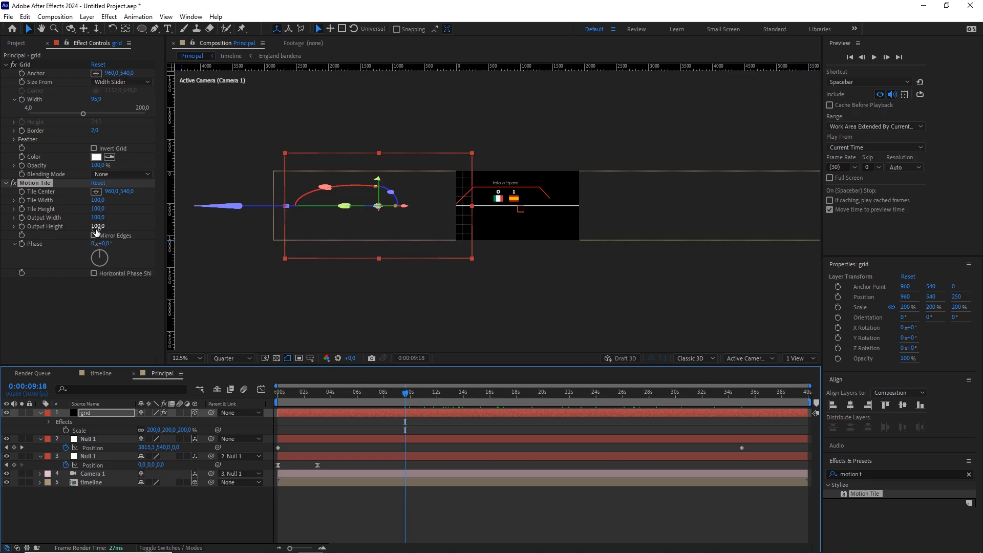
left_click_drag(96, 220, 102, 218)
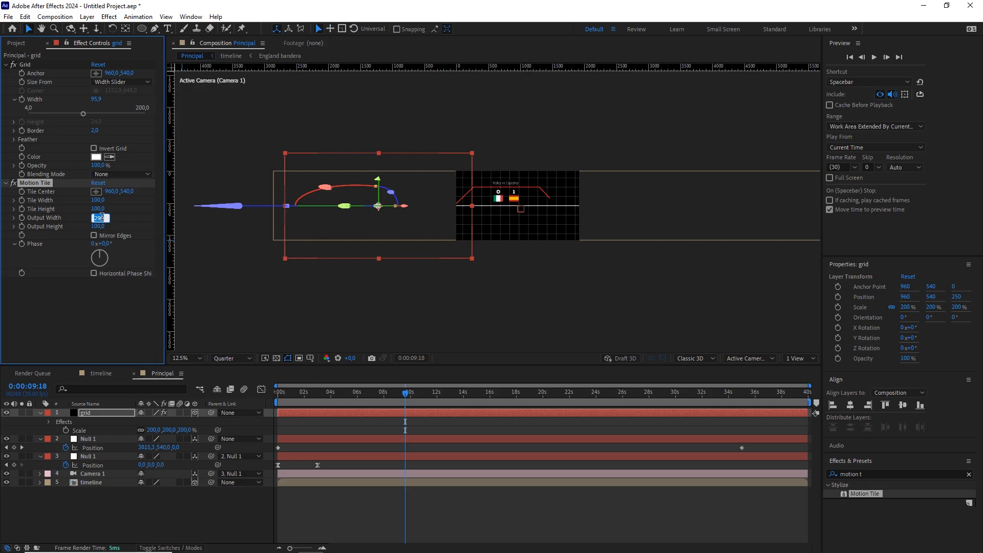
left_click(129, 298)
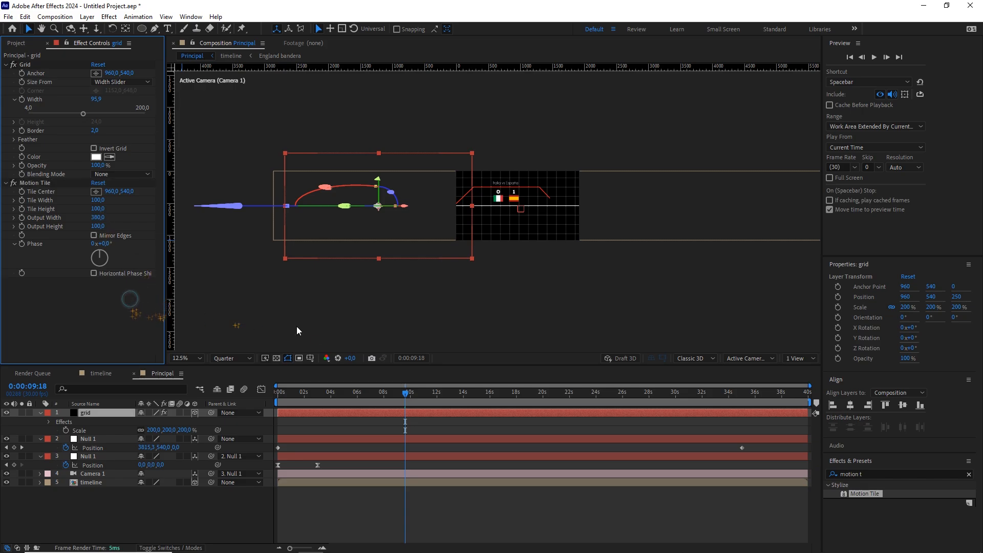
Shift the grid layer's X position to 5364 so it covers the timeline's end at 0:00:35:00.
left_click_drag(405, 392, 670, 395)
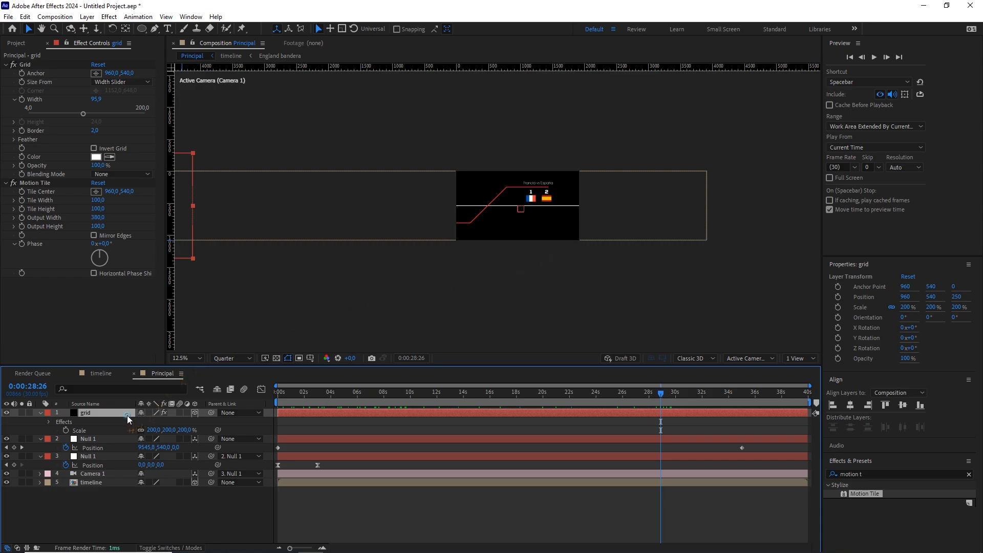
key("p")
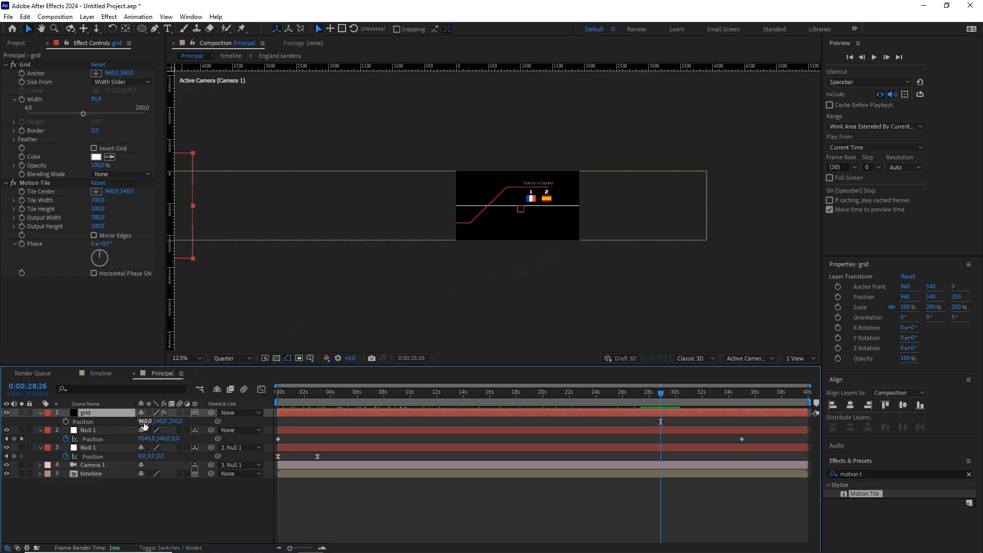
left_click_drag(146, 421, 660, 427)
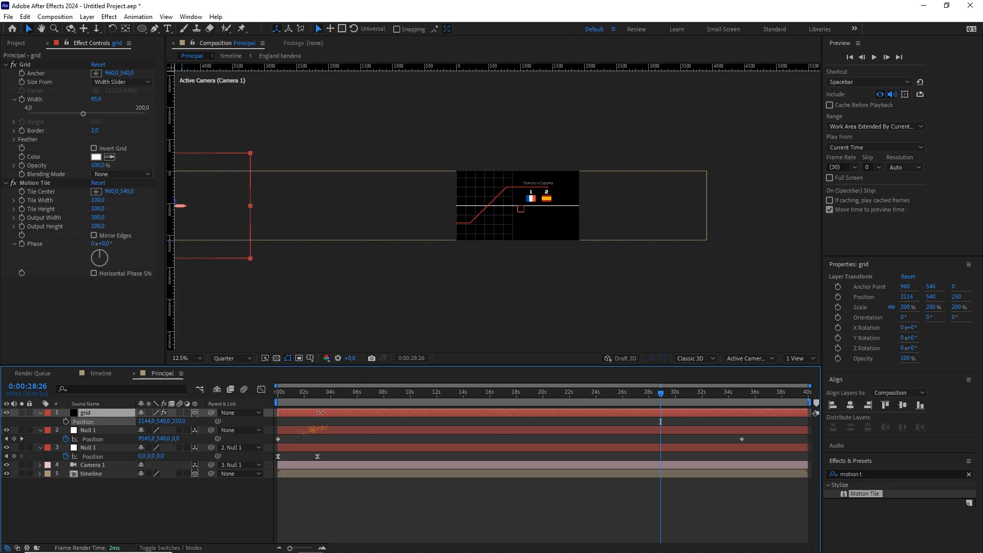
left_click_drag(695, 395, 735, 396)
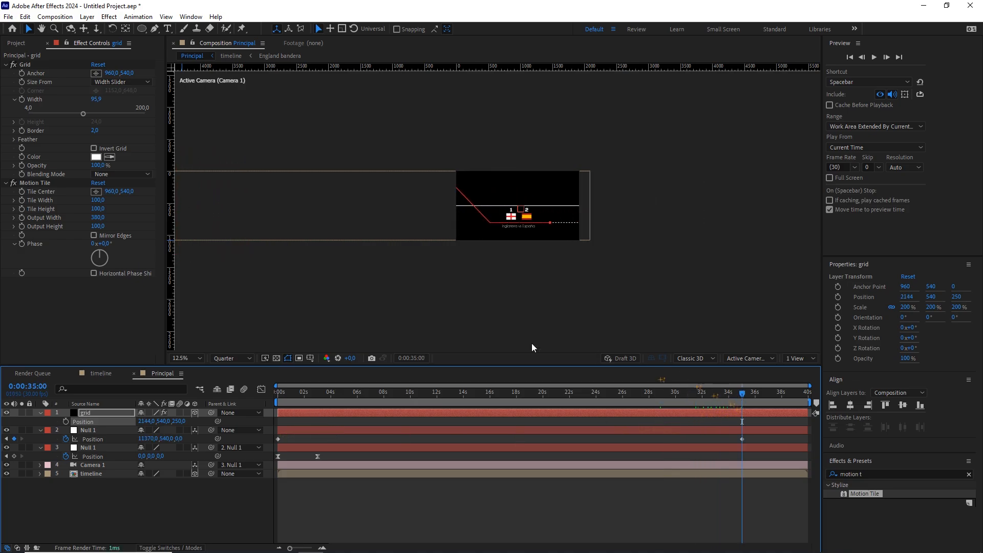
left_click_drag(146, 421, 316, 424)
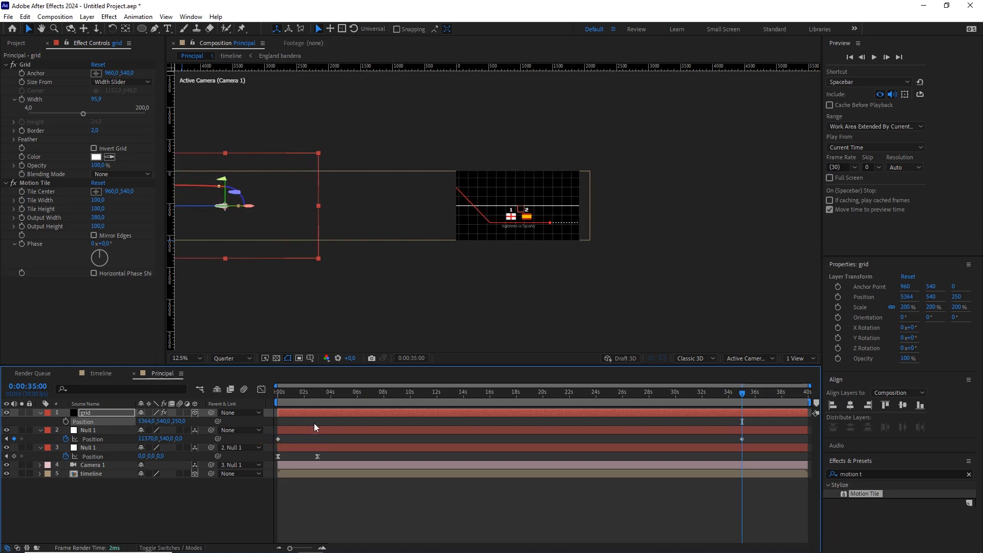
key("period")
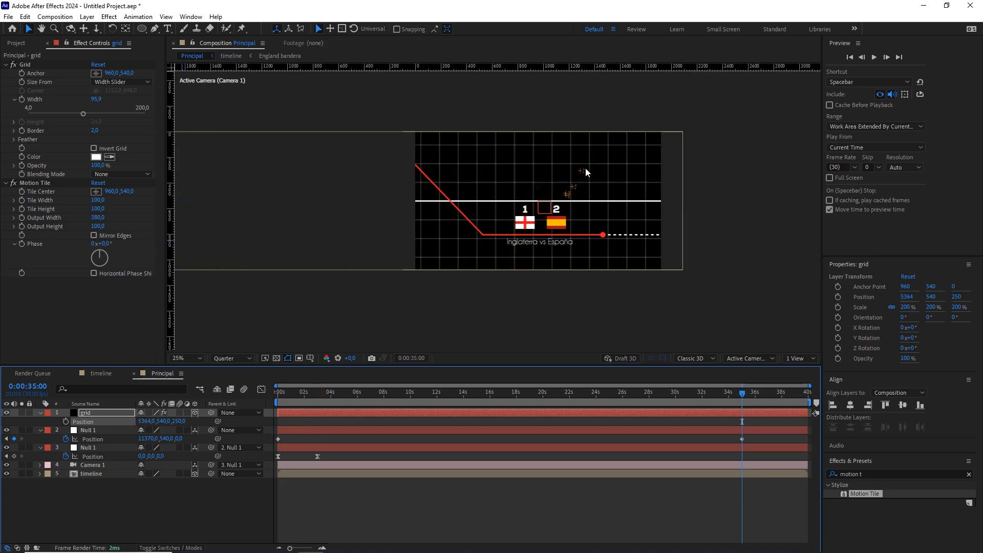
At the composition's start, adjust the grid layer's position to X 5441 and Y 586, and preview the camera move.
left_click_drag(735, 391, 265, 370)
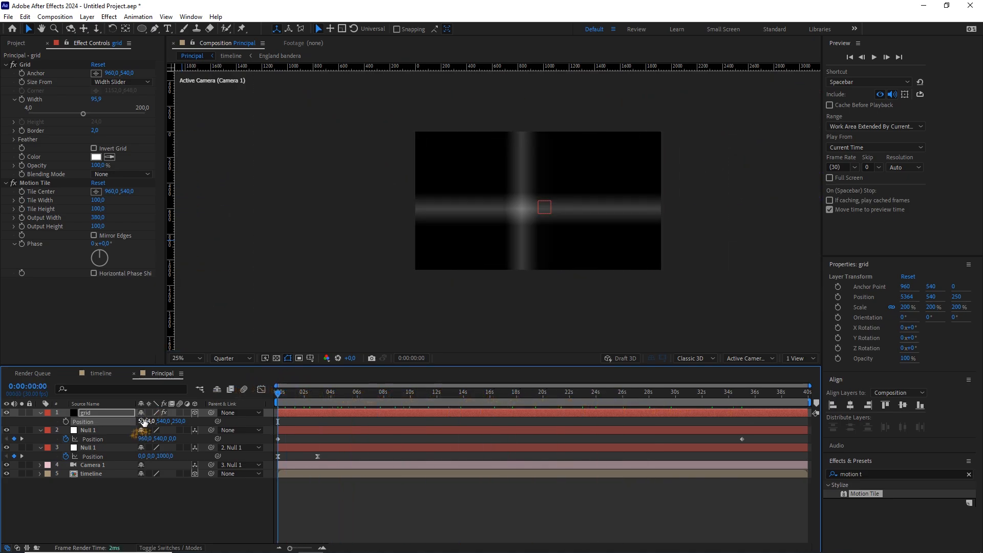
left_click_drag(145, 421, 182, 424)
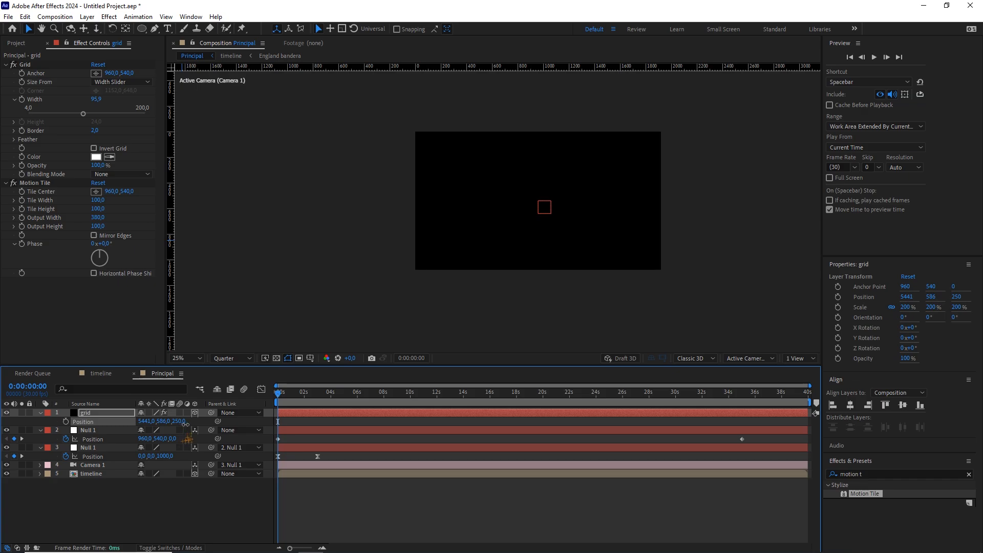
key("space")
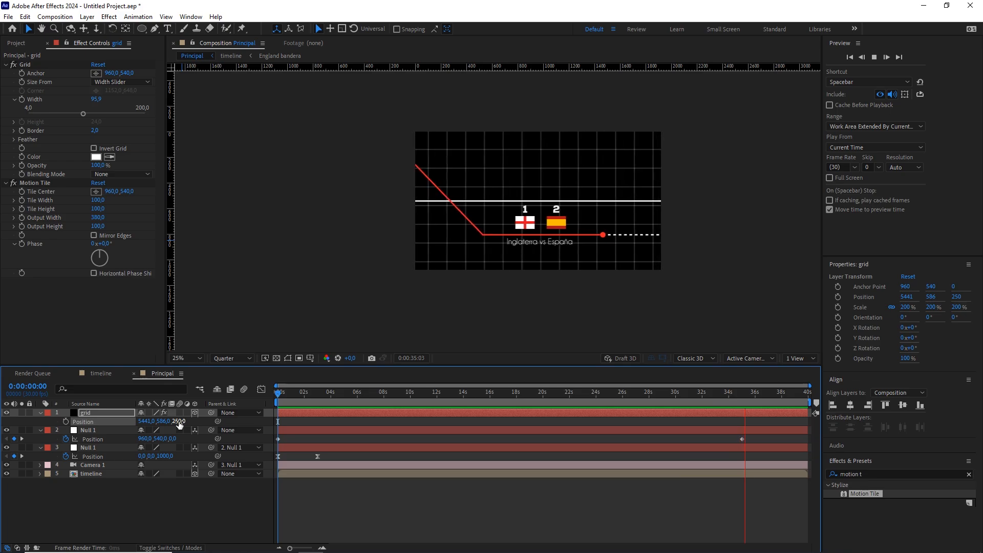
key("space")
Go to 0:00:09:13 and move the grid layer below the timeline layer in the stack.
left_click_drag(749, 392, 402, 385)
left_click(139, 486)
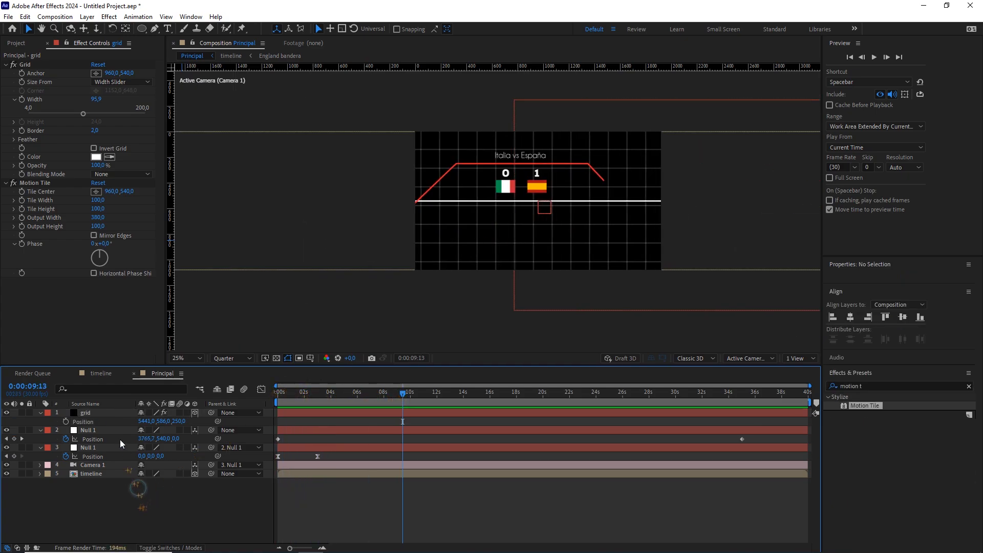
left_click_drag(114, 411, 101, 477)
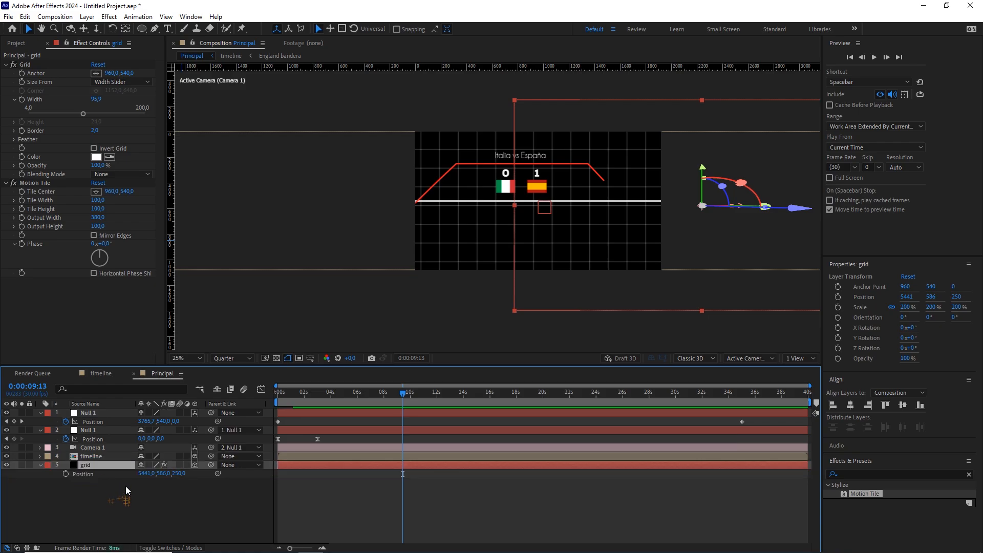
Create a comp-sized black solid named bg and place it below the grid layer at the bottom of the stack.
right_click(125, 498)
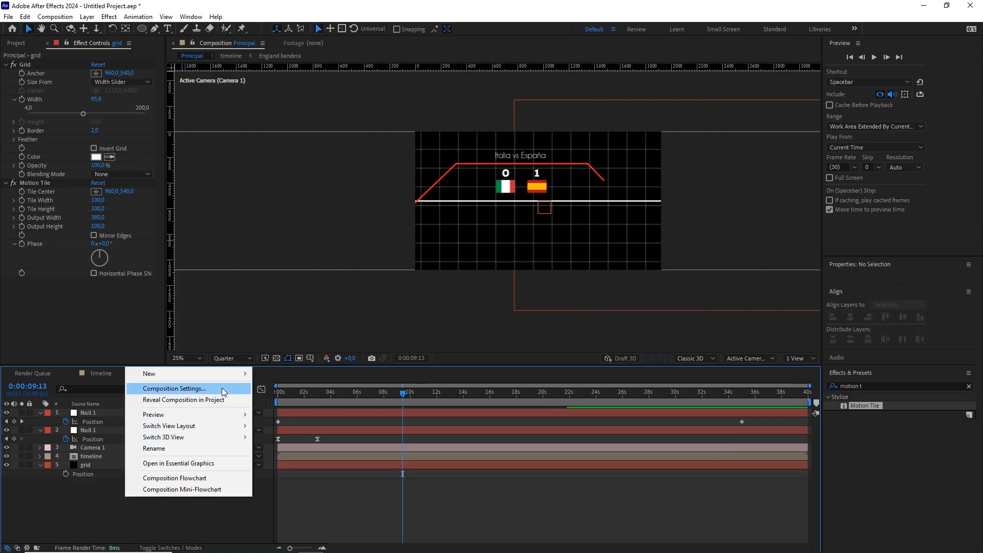
mouse_move(225, 373)
left_click(269, 397)
type("bg")
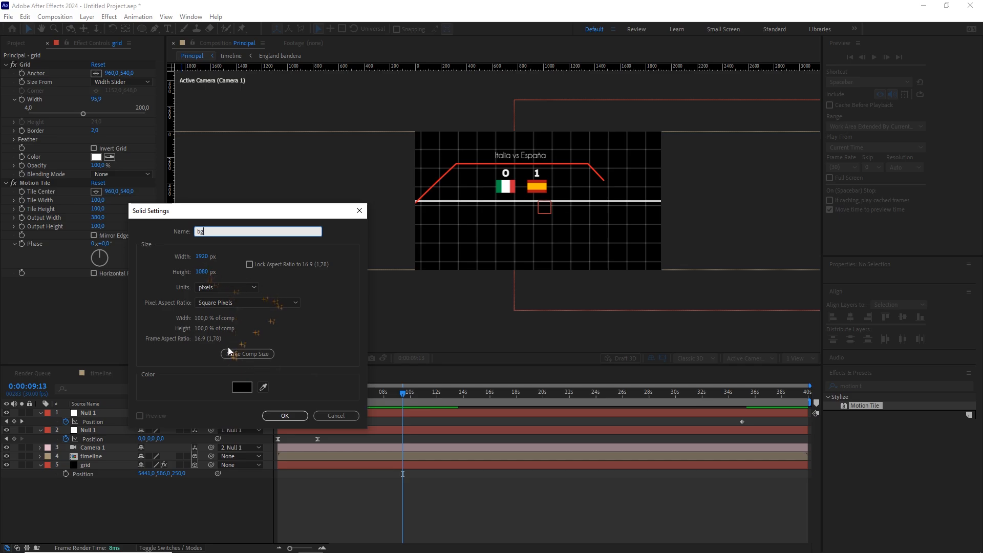
left_click(244, 353)
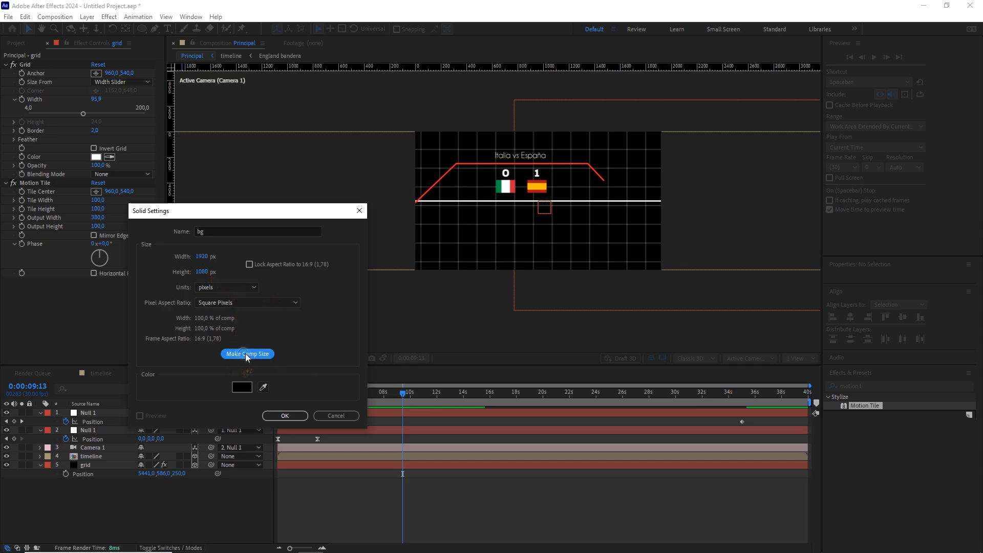
left_click(298, 415)
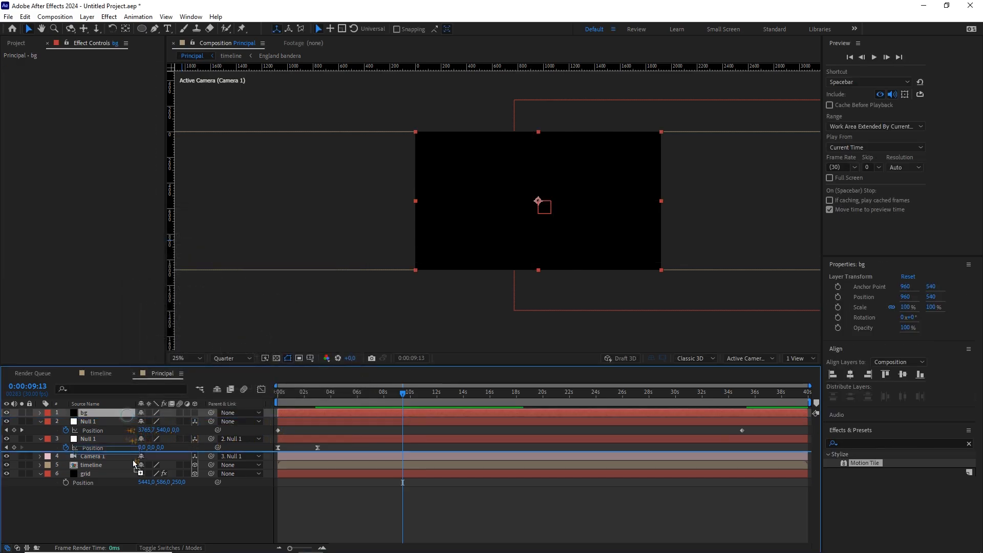
left_click_drag(132, 453, 136, 500)
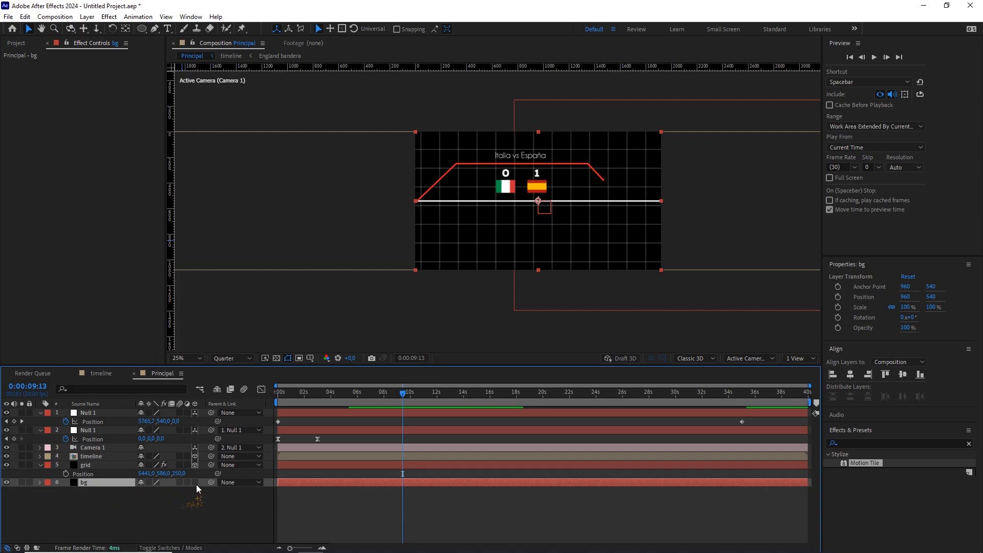
Find the Gradient Ramp effect and apply it to the bg layer.
left_click(969, 444)
type("gradient r")
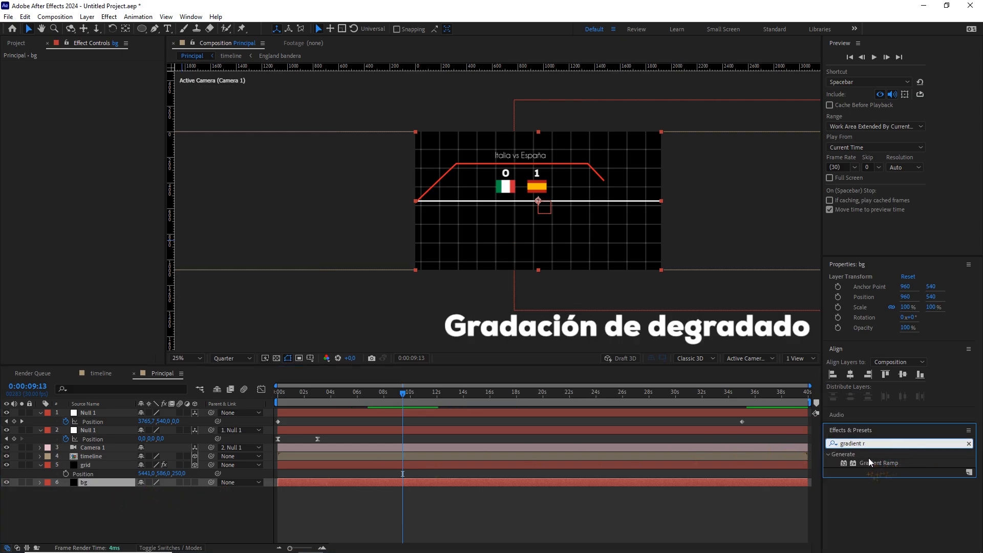
left_click_drag(873, 461, 86, 487)
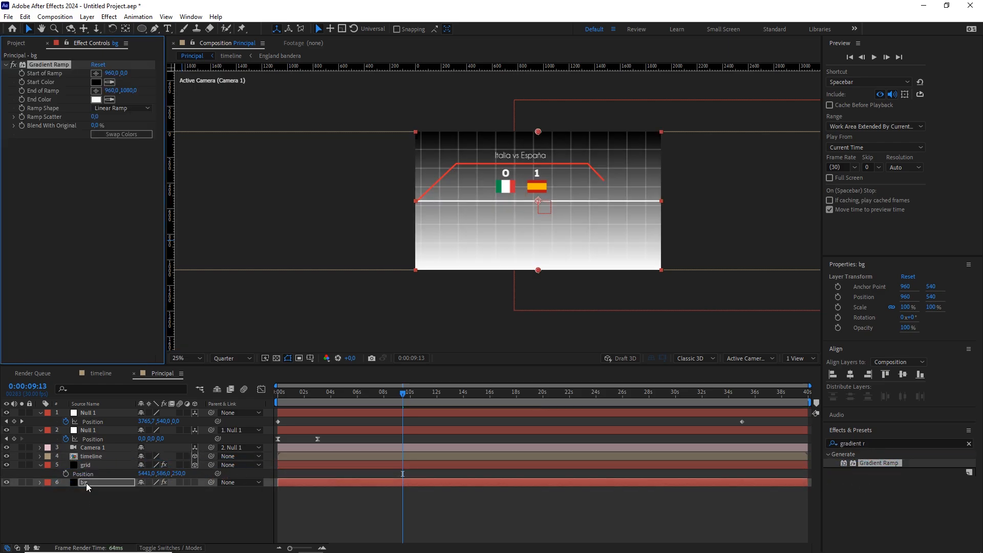
Set the Gradient Ramp's Start Color to the dark purple 35005E.
left_click(96, 82)
left_click_drag(203, 295, 215, 354)
left_click(190, 333)
left_click(296, 275)
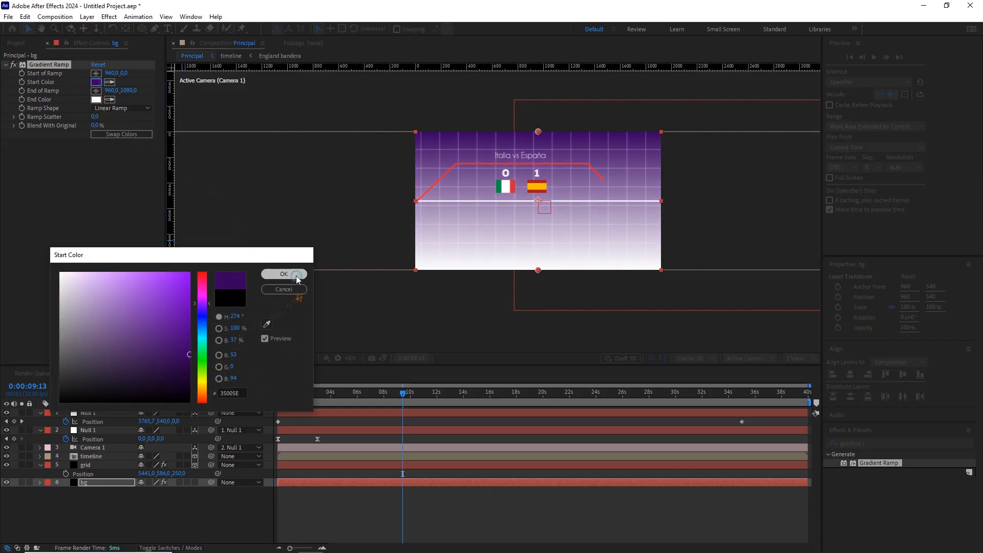
Set the Gradient Ramp's End Color to the near-black purple 140023.
left_click(96, 99)
left_click(205, 303)
left_click(189, 395)
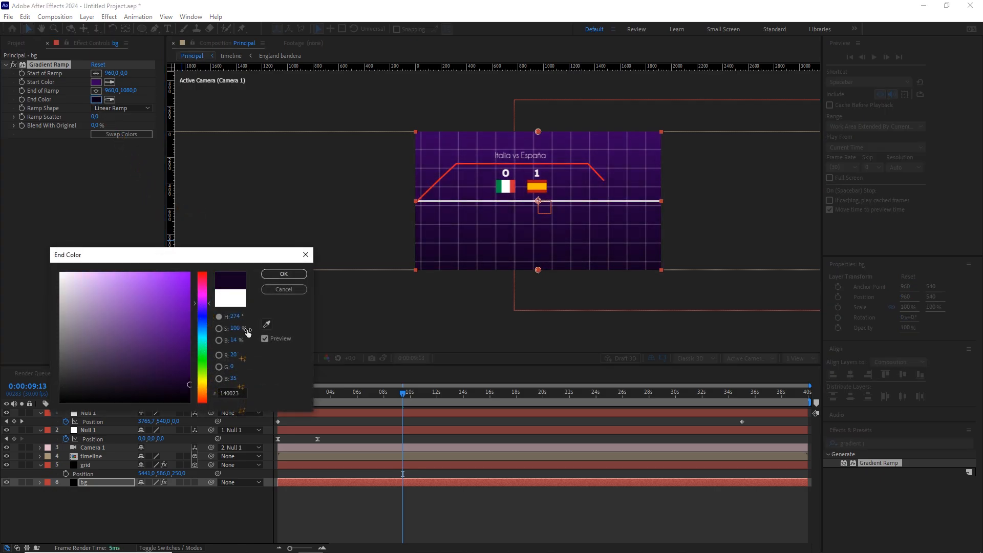
left_click(284, 274)
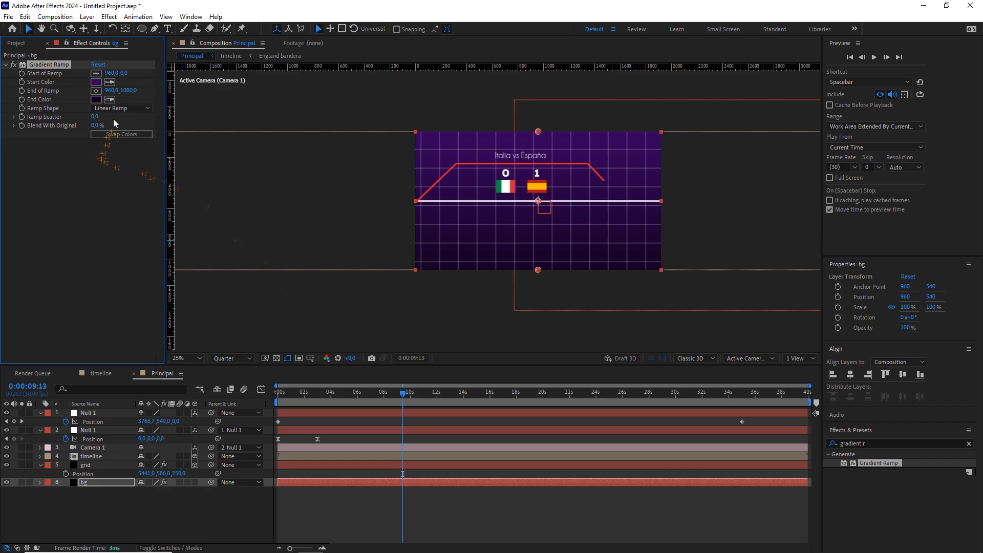
Make the gradient a Radial Ramp starting at the frame's centre (960, 540) and ending near its lower-left corner at about 72, 1080.
left_click(129, 106)
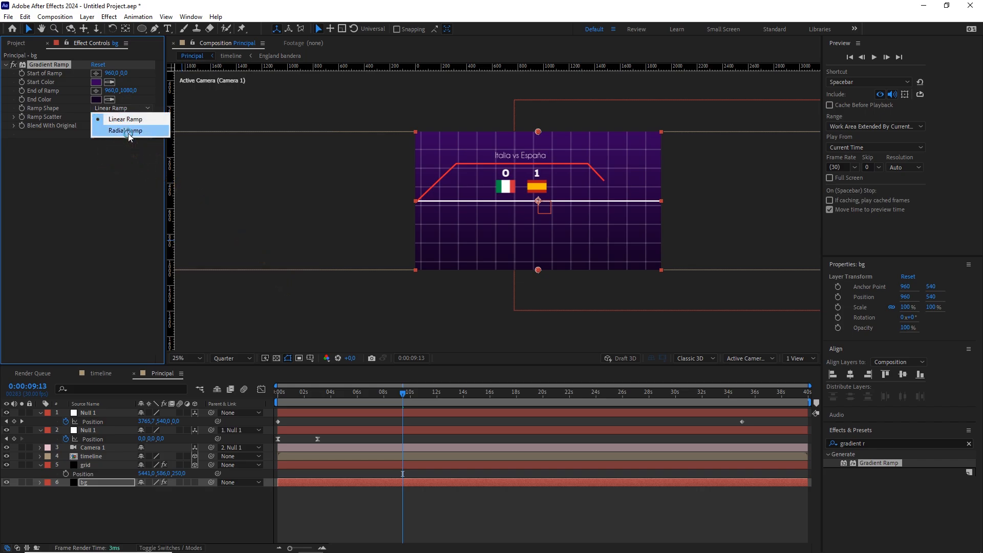
left_click(128, 131)
left_click_drag(537, 133, 541, 201)
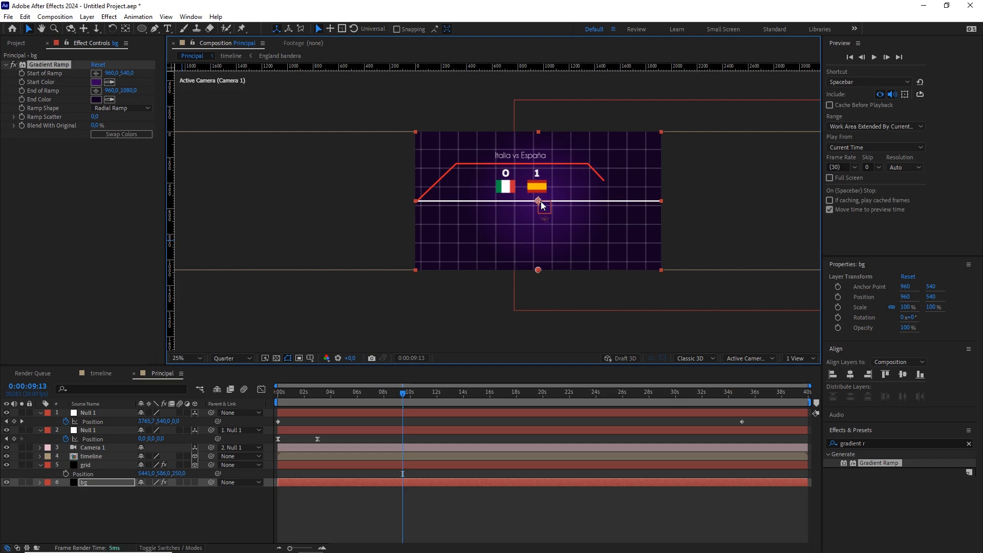
left_click_drag(539, 270, 424, 271)
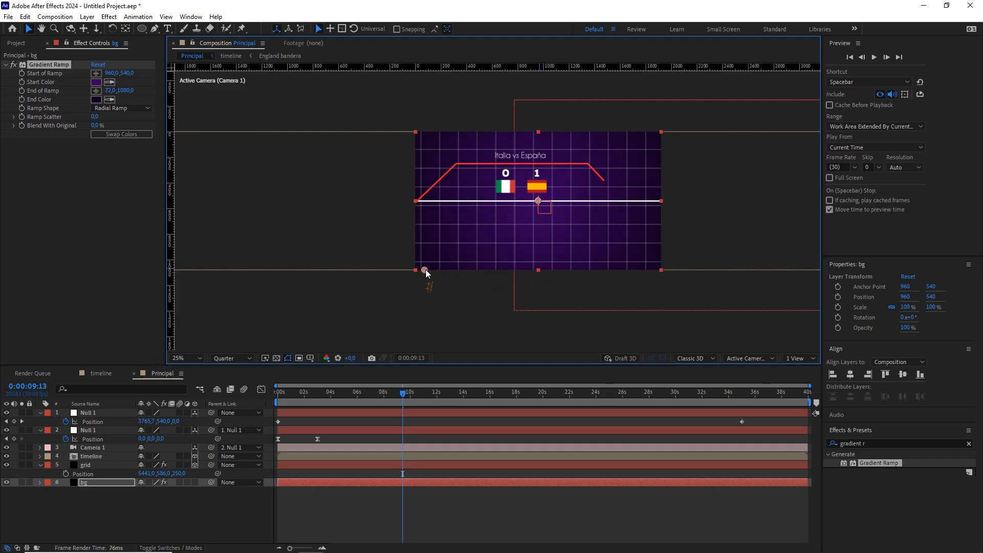
Darken the Gradient Ramp's colors, setting the End Color to 08000F and the Start Color to 21003B.
left_click(96, 99)
left_click_drag(186, 383, 198, 395)
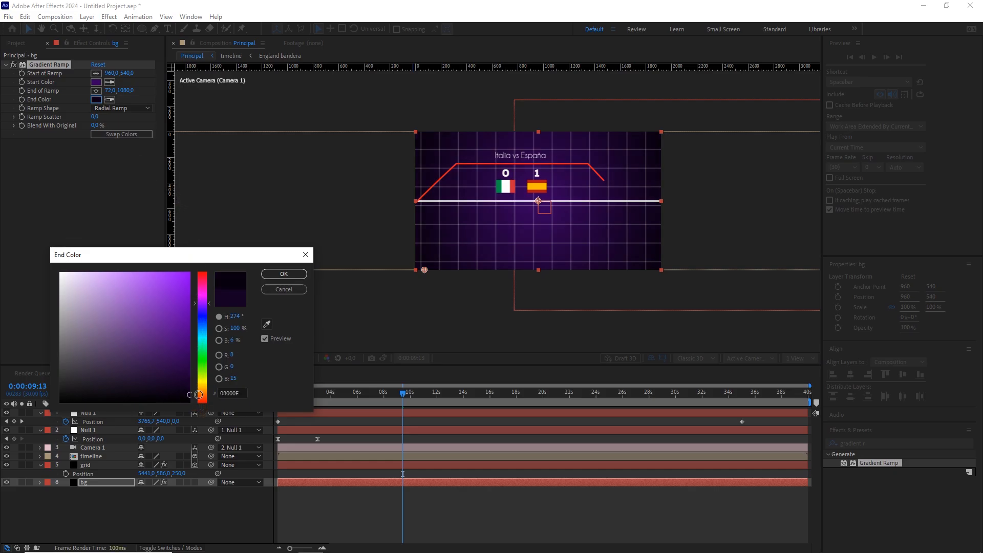
left_click(283, 274)
left_click(96, 82)
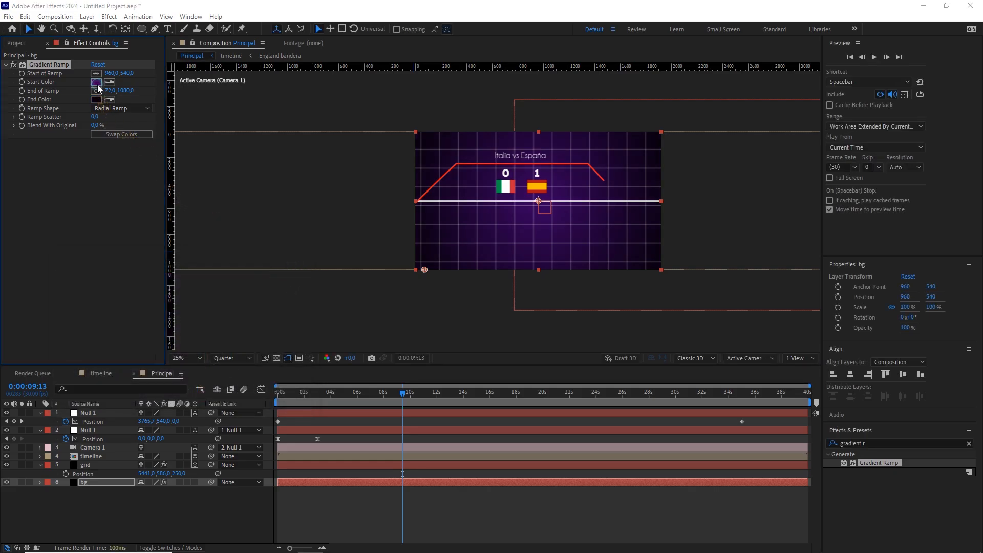
mouse_move(189, 354)
left_mouse_down()
mouse_move(189, 373)
mouse_move(207, 373)
left_mouse_up()
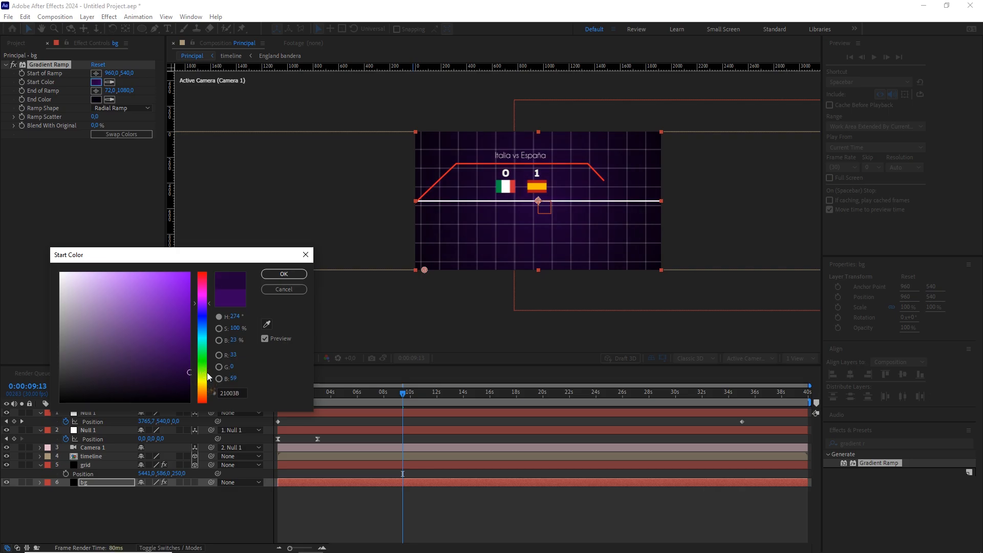
left_click(292, 275)
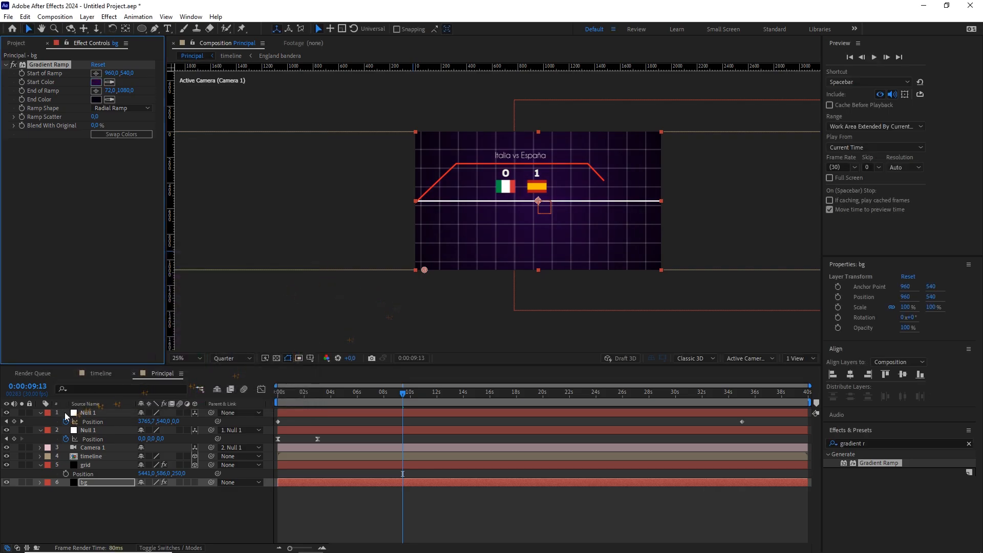
Set the grid layer's blending mode to Soft Light and check the look over the background.
left_click(108, 464)
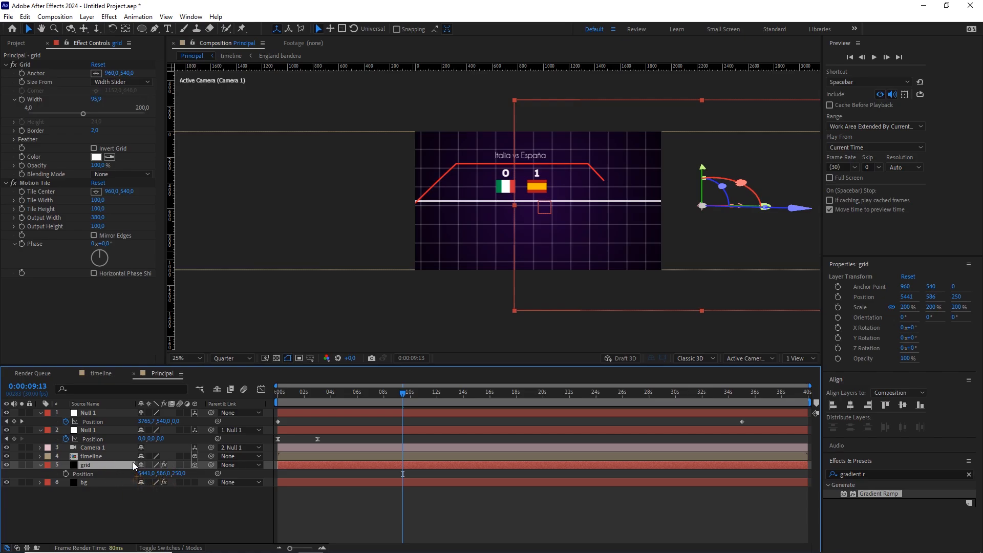
key("F4")
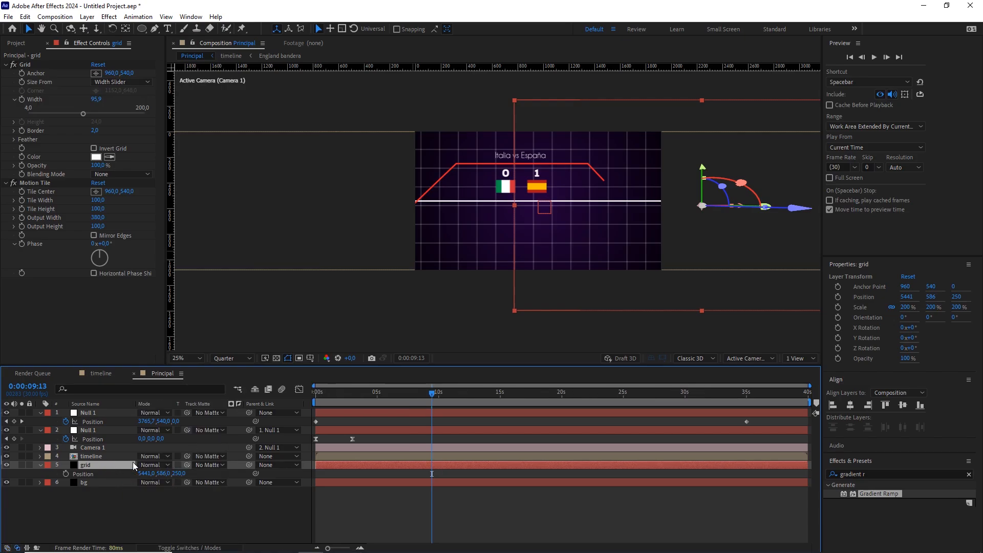
left_click(152, 464)
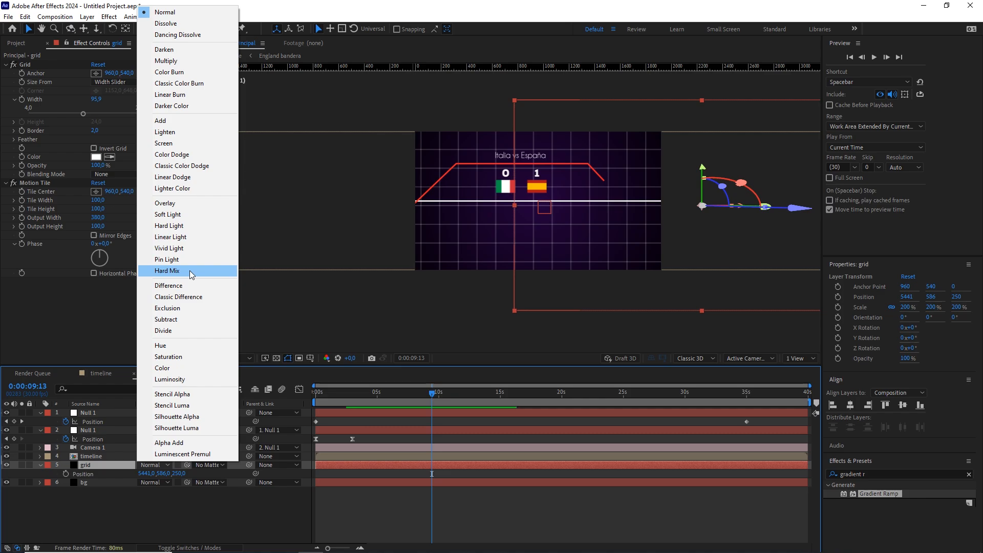
left_click(178, 215)
key("period")
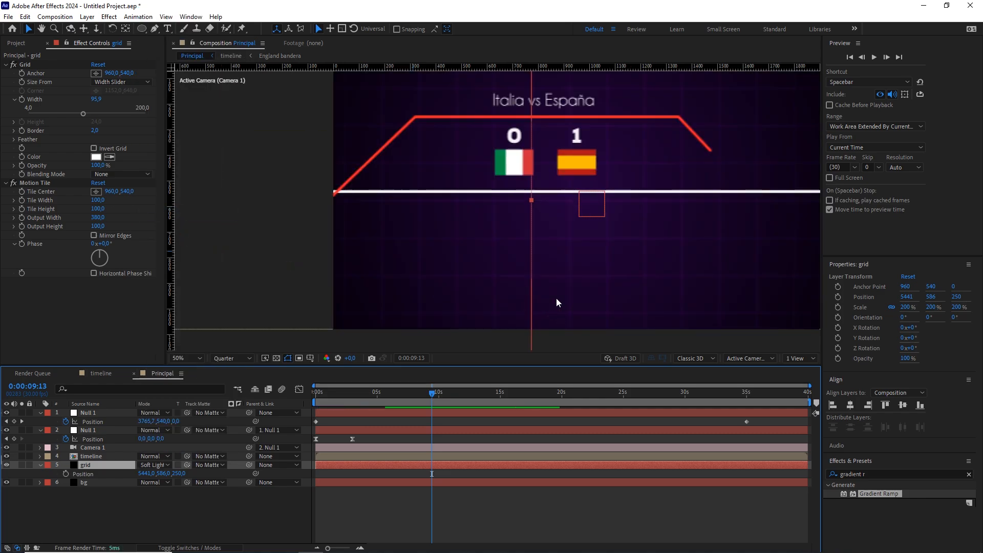
key("comma")
mouse_move(425, 391)
left_mouse_down()
mouse_move(547, 400)
mouse_move(315, 398)
mouse_move(436, 401)
left_mouse_up()
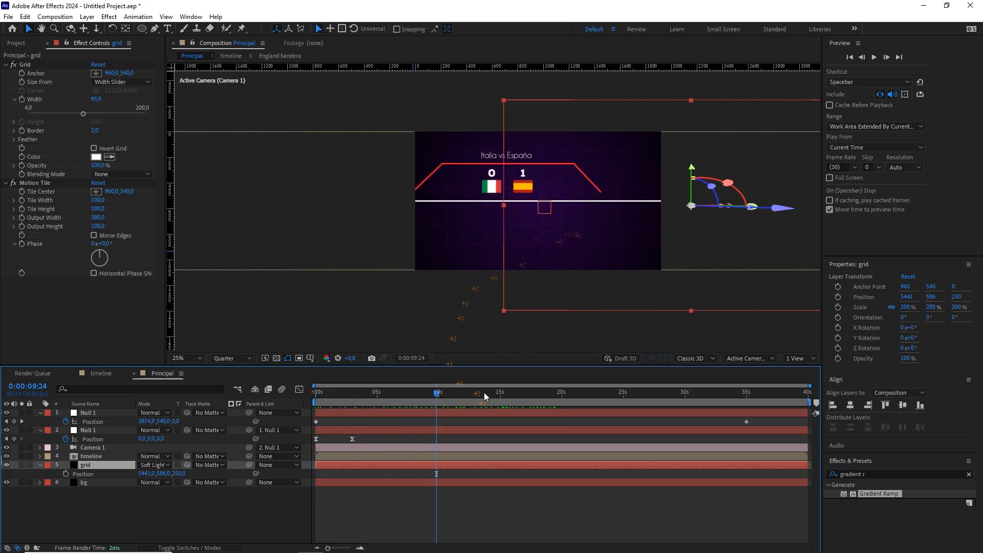
Create a new project folder named fotos at the root of the project.
left_click(85, 318)
left_click(17, 43)
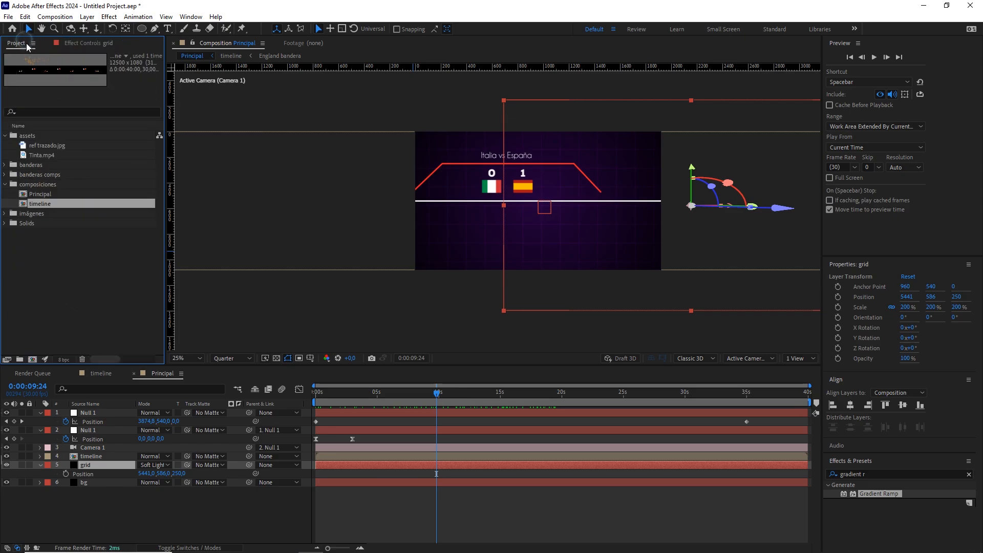
left_click(59, 252)
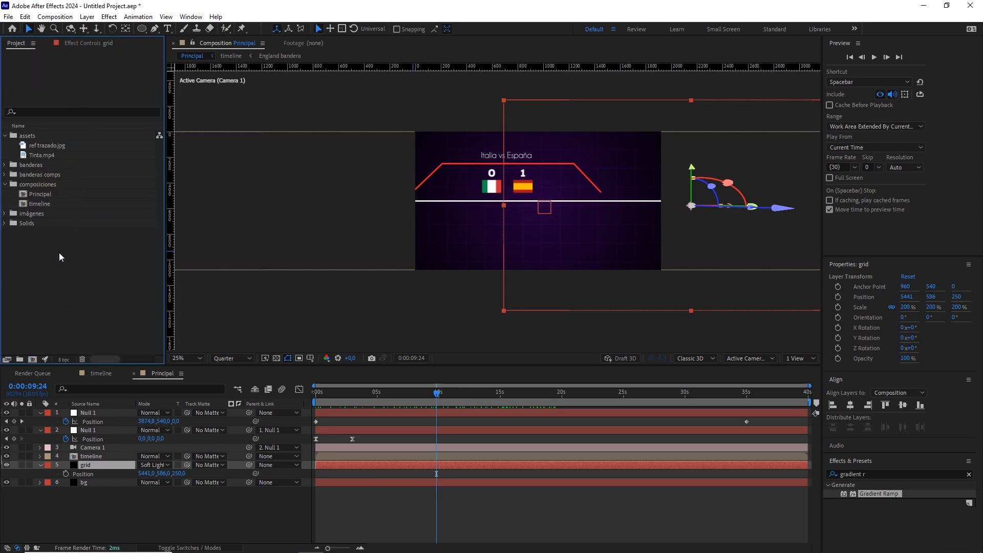
left_click(19, 359)
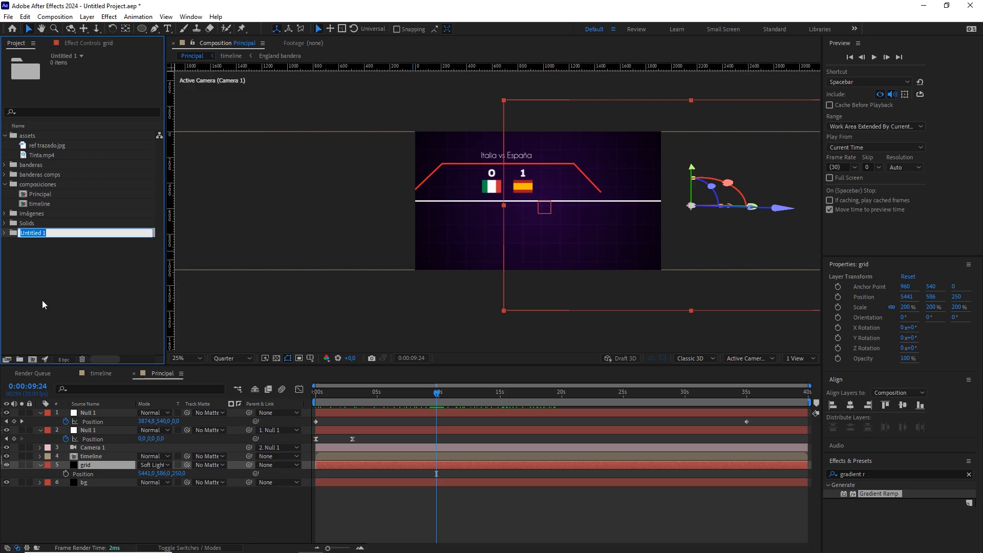
type("fotos")
left_click(56, 253)
Create a 1920x1080, 30 fps, 40-second composition named foto 01 inside the fotos folder.
left_click(24, 215)
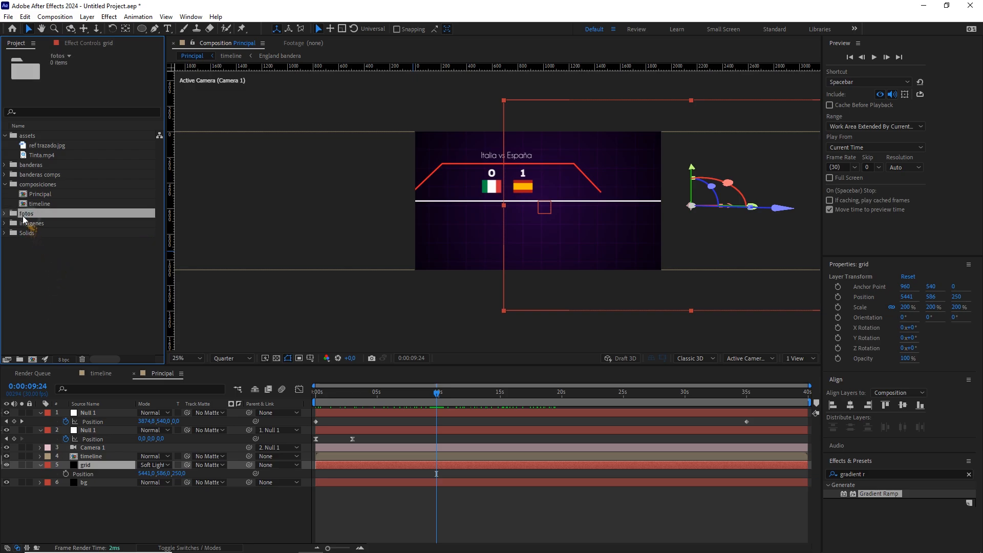
left_click(55, 16)
left_click(67, 28)
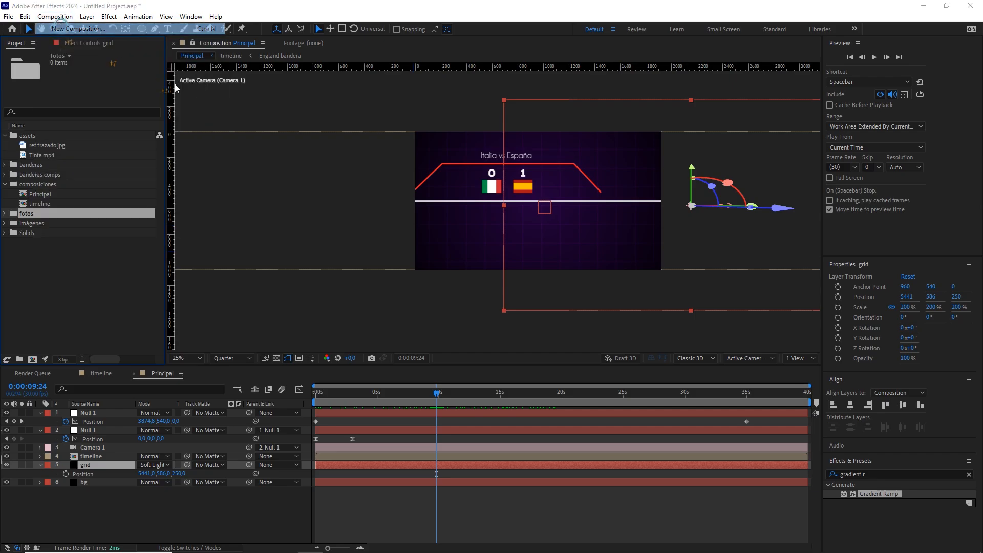
type("foto 01")
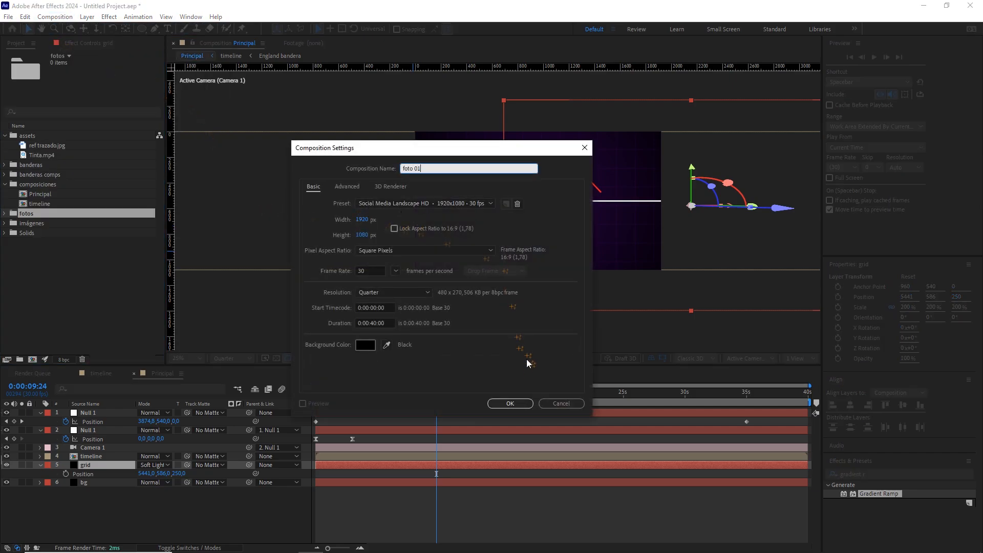
left_click(514, 405)
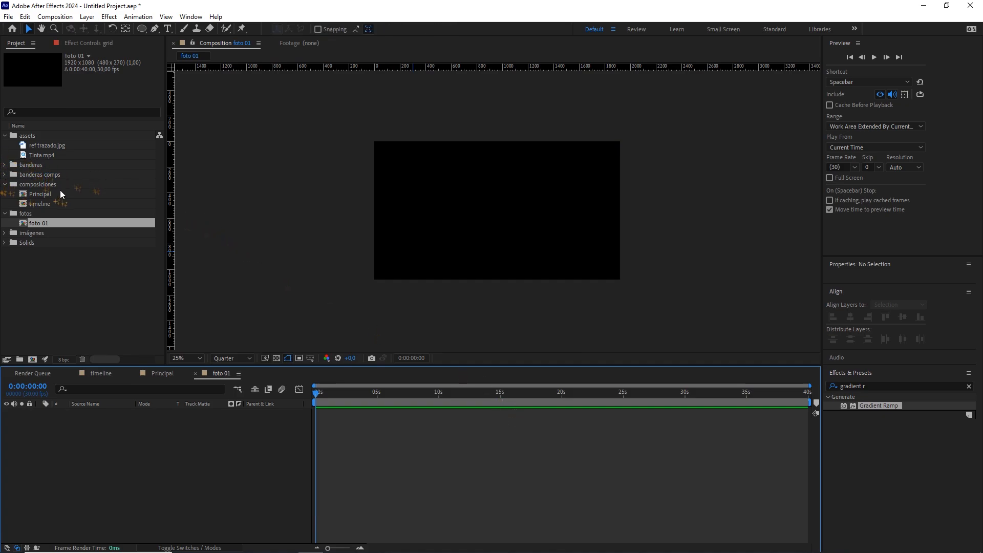
Add Croacia España.jpg from the imágenes folder to foto 01 and scale it to 136% to fill the frame's height.
left_click(5, 234)
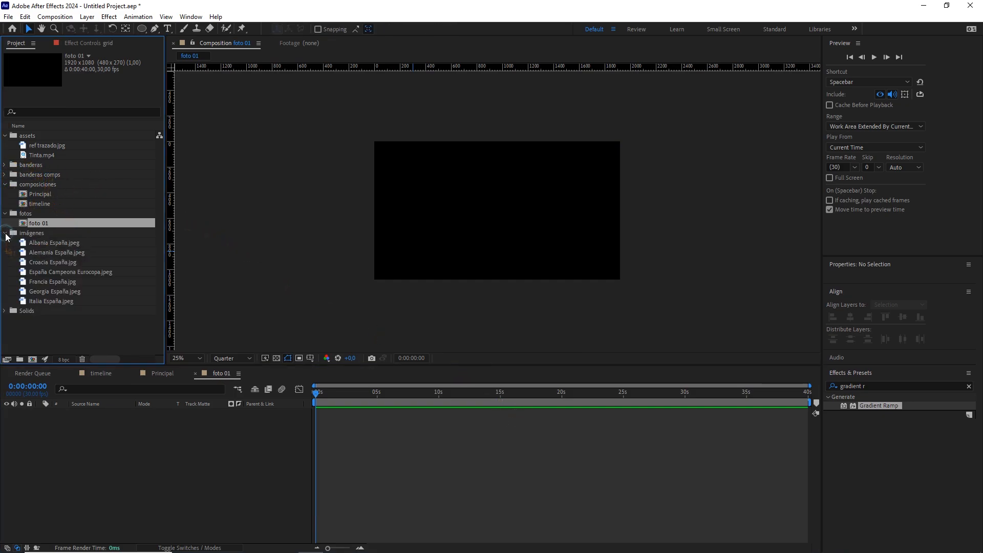
left_click(57, 243)
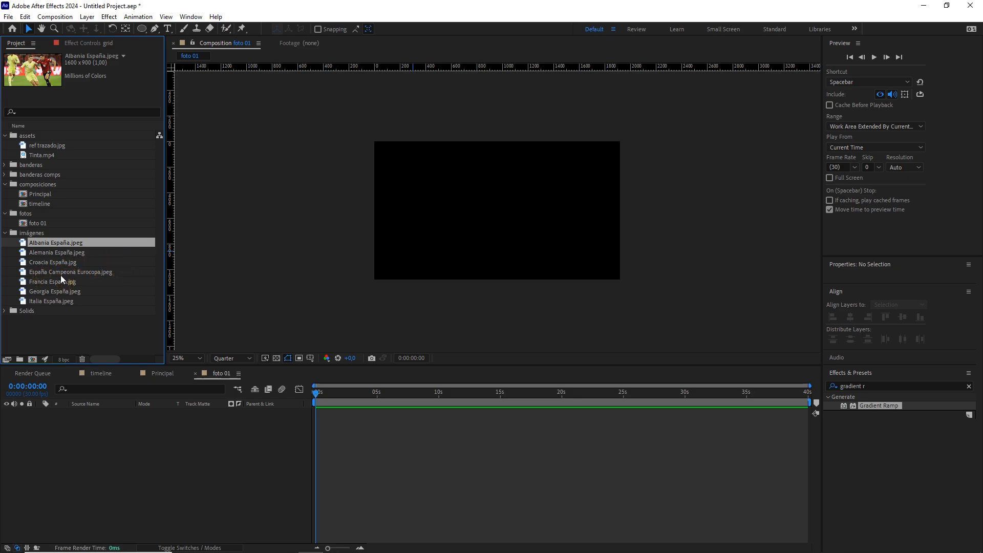
left_click(73, 262)
left_click_drag(73, 263, 132, 423)
left_click_drag(577, 266, 592, 282)
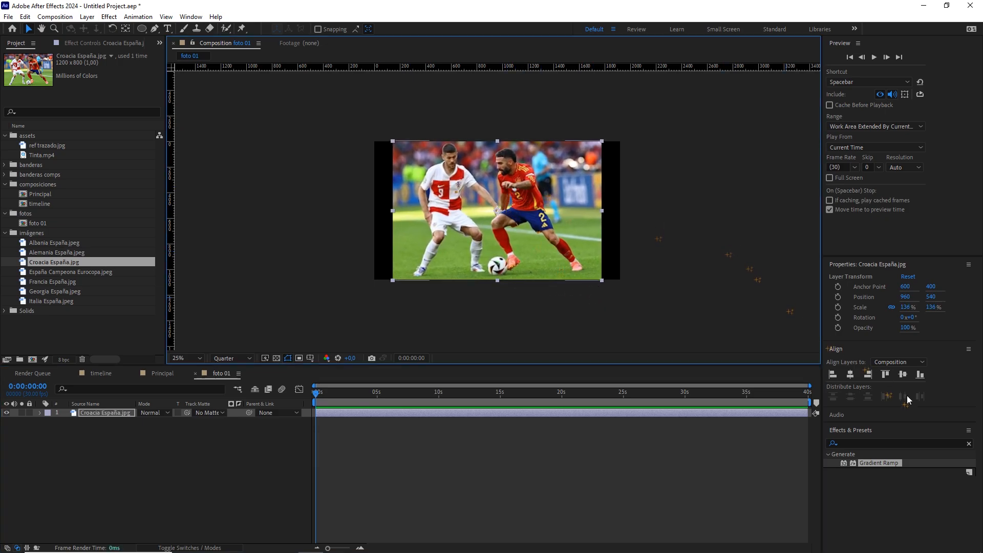
Find the CC RepeTile effect and apply it to the Croacia España.jpg layer.
left_click(965, 443)
type("cc re")
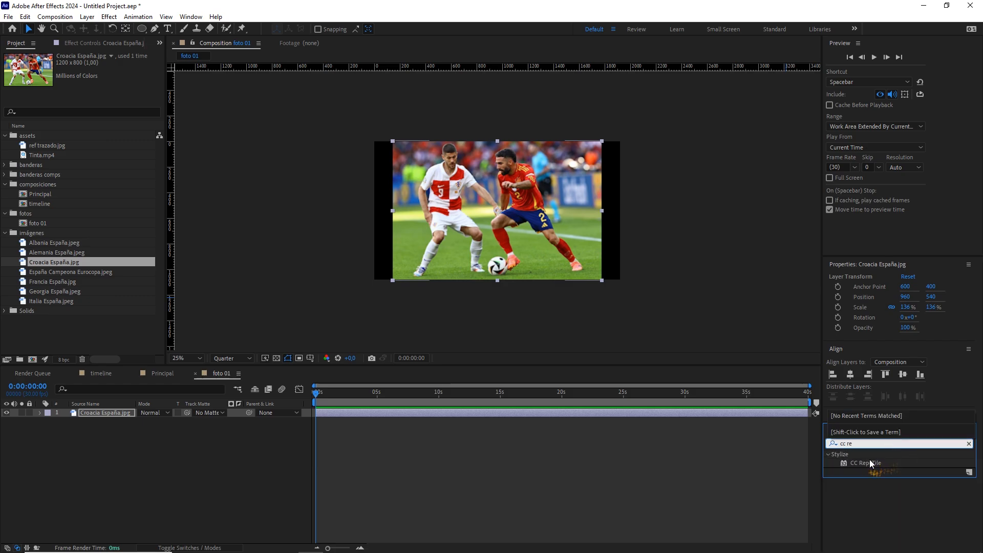
left_click_drag(869, 460, 459, 202)
Set CC RepeTile's Expand Right to 134, Expand Left to 226 and Tiling to Unfold.
left_click_drag(93, 75, 163, 77)
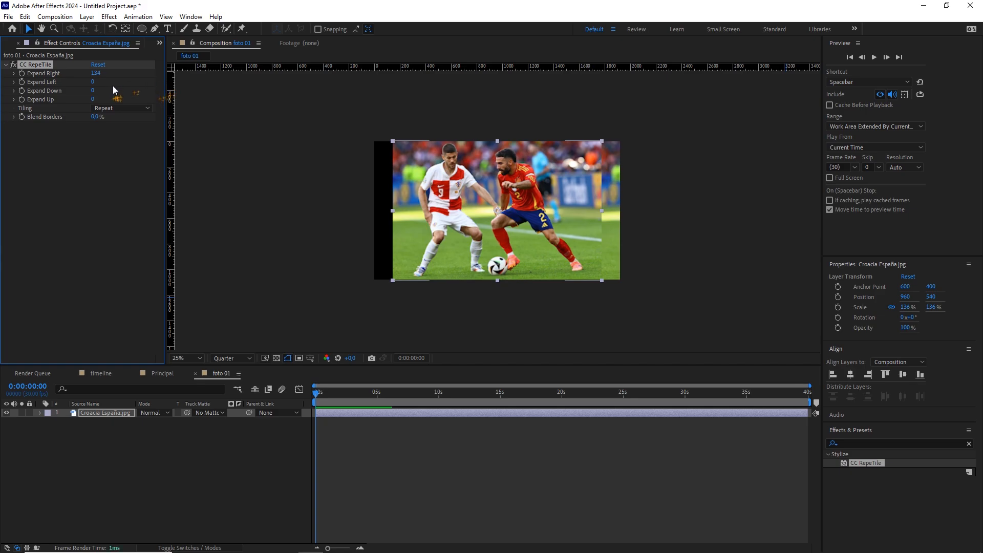
left_click_drag(95, 82, 213, 102)
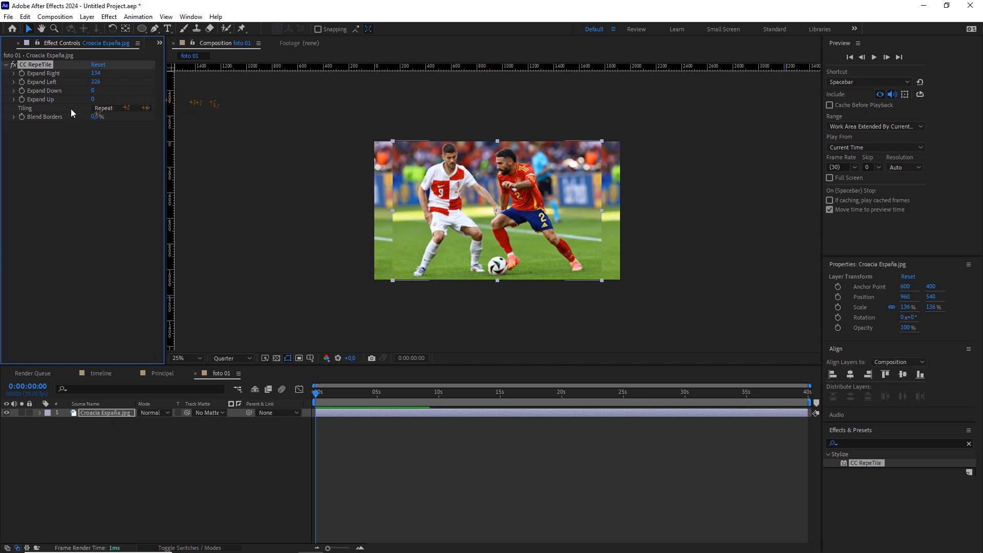
left_click(118, 108)
left_click(127, 153)
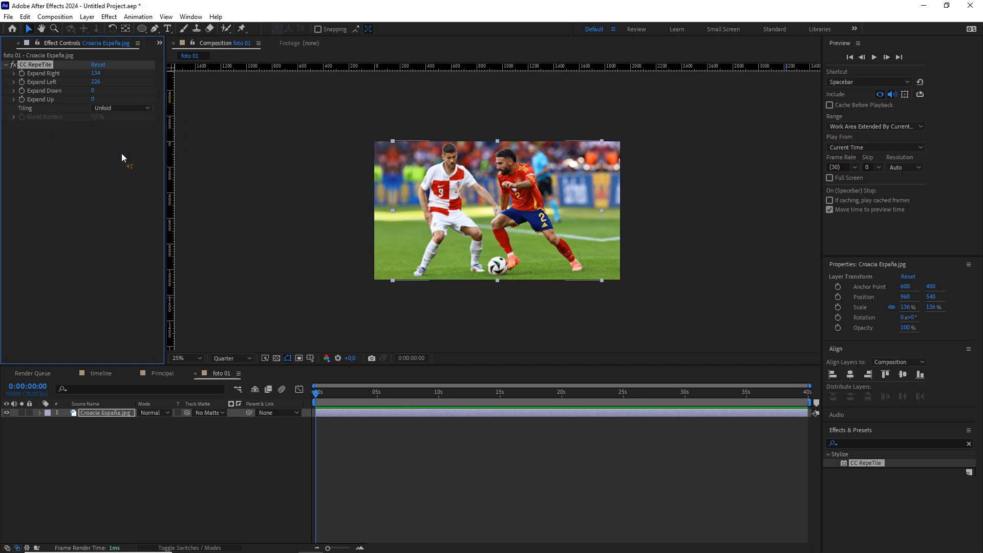
left_click(205, 452)
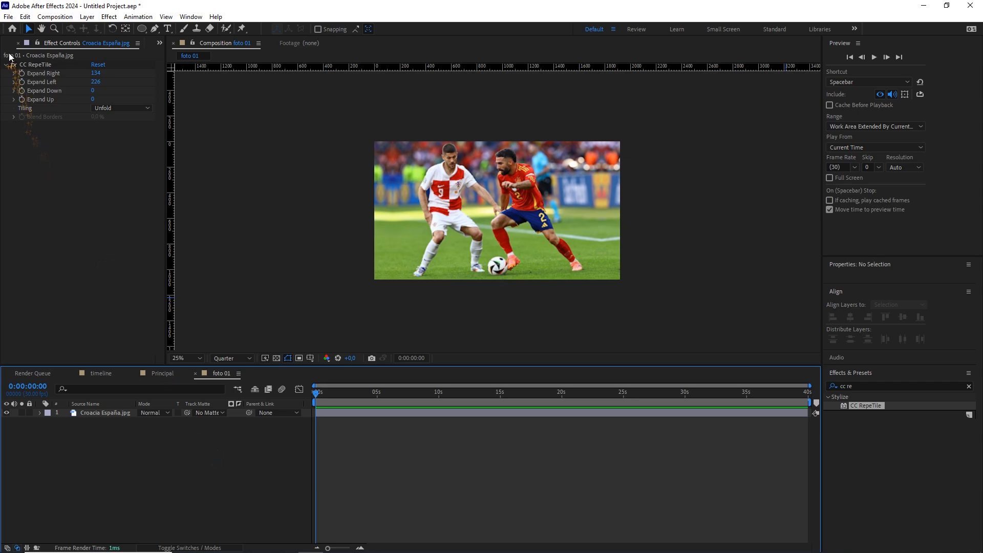
Place Tinta.mp4 above the photo layer in foto 01 and scrub through its ink transition.
key("ctrl+0")
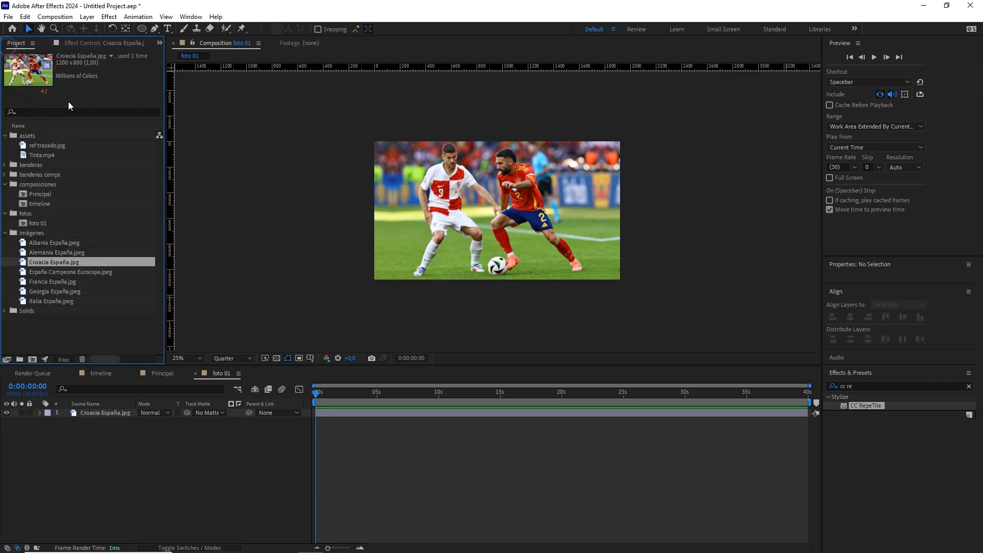
left_click(37, 156)
left_click_drag(48, 152, 103, 410)
mouse_move(316, 393)
left_mouse_down()
mouse_move(359, 400)
mouse_move(331, 407)
mouse_move(357, 413)
mouse_move(343, 410)
left_mouse_up()
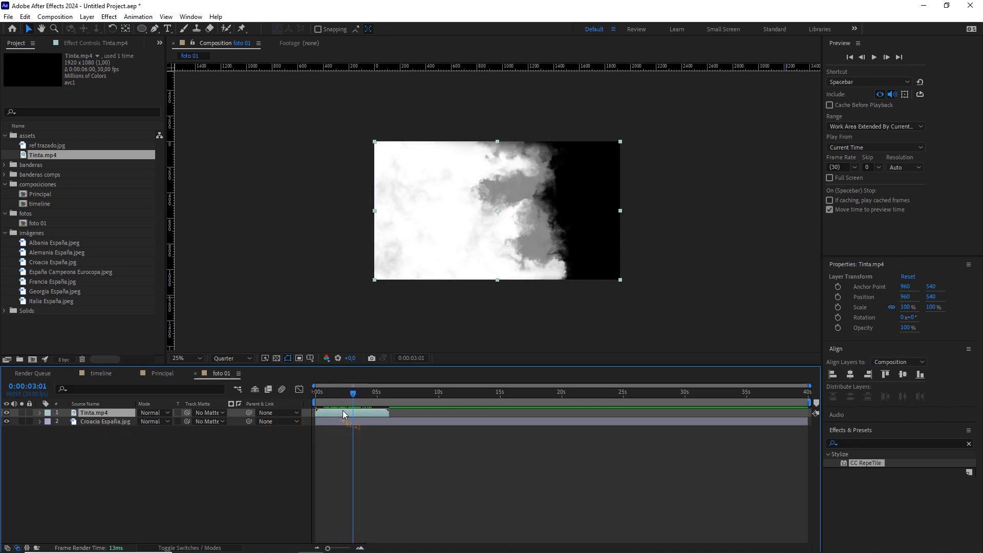
Flip the Tinta.mp4 layer horizontally and check the transition's reversed direction.
right_click(368, 413)
mouse_move(446, 155)
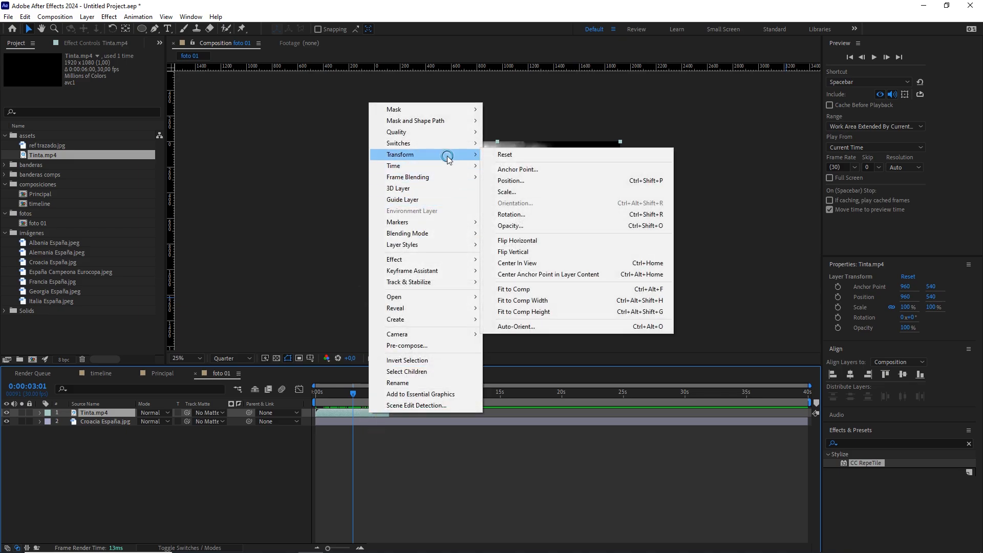
left_click(530, 243)
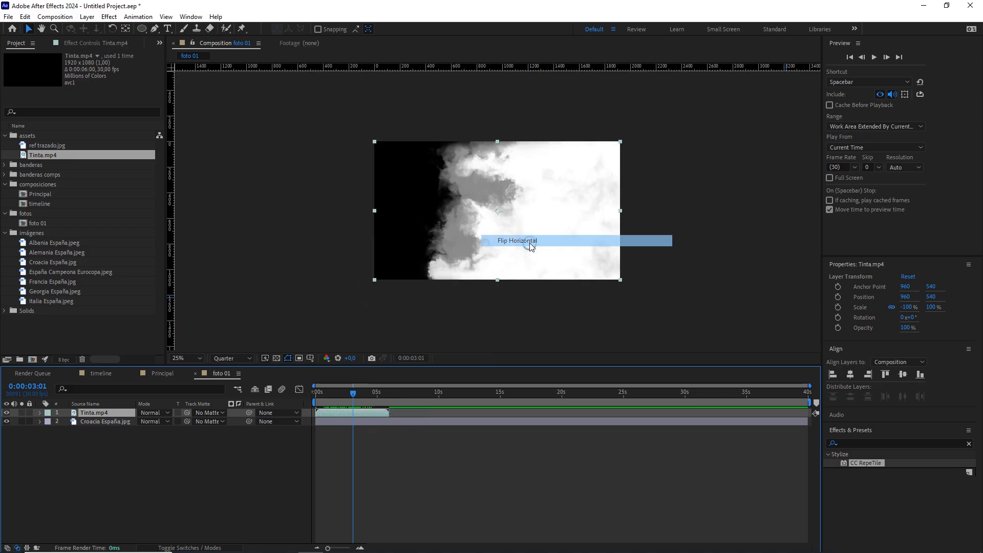
left_click_drag(352, 394, 322, 397)
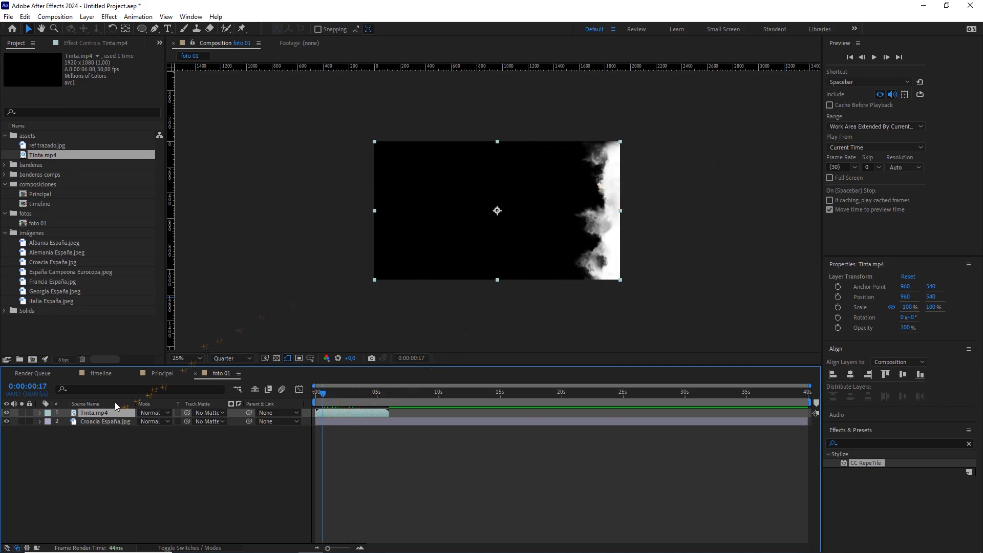
Move Tinta.mp4 below the Croacia España.jpg layer and assign it as the photo's track matte.
left_click_drag(99, 412, 97, 432)
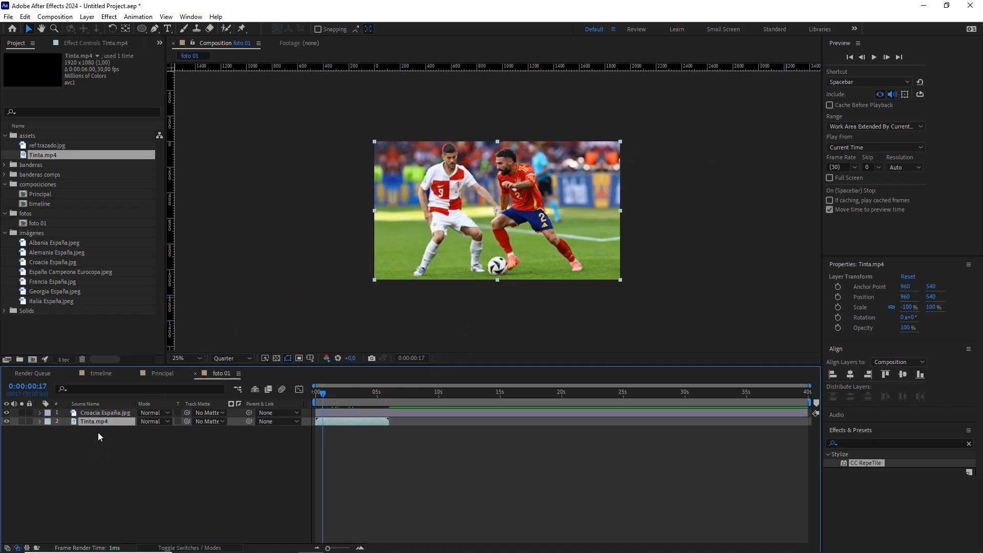
left_click(116, 413)
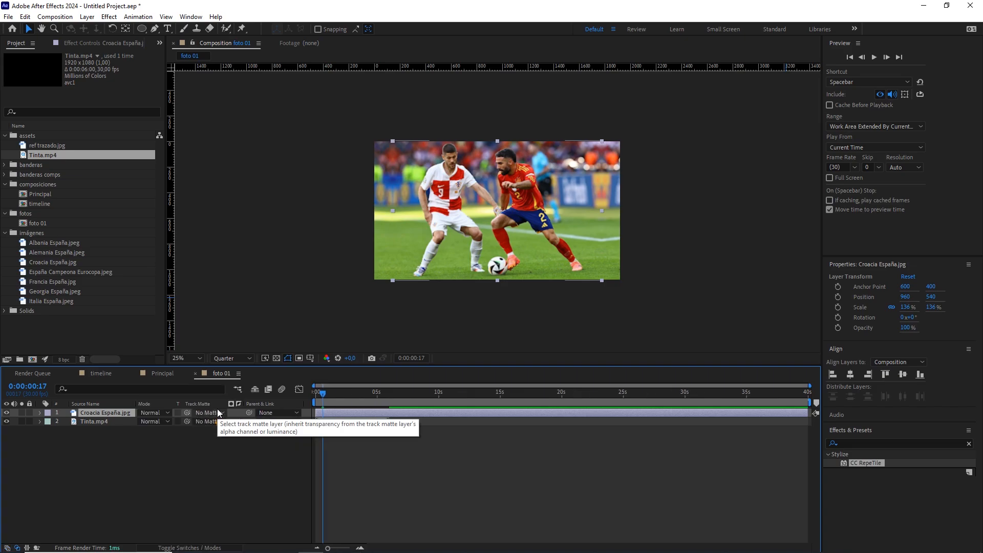
left_click_drag(187, 416, 96, 422)
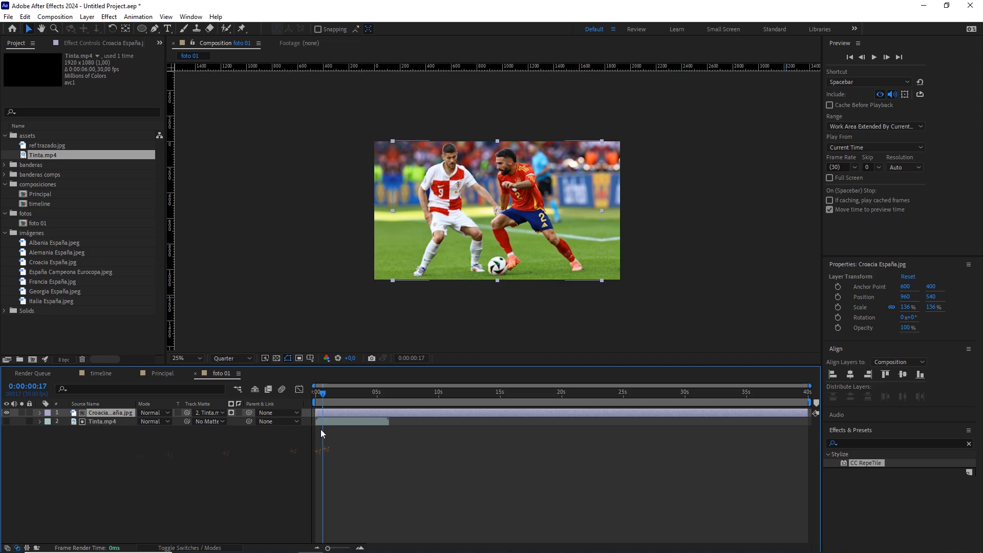
Switch the photo's track matte from alpha to luma and scrub through the ink reveal.
key("space")
left_click_drag(333, 395, 326, 396)
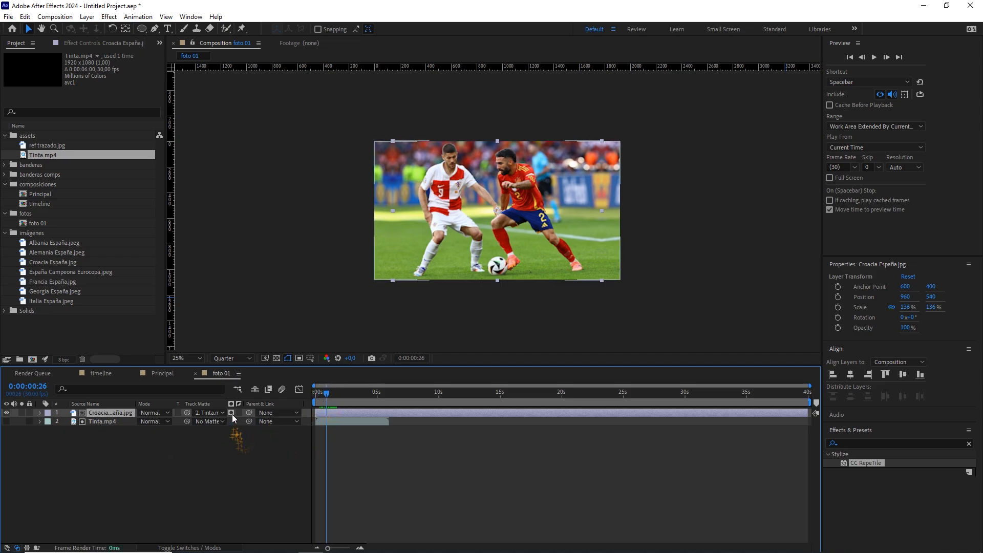
left_click(232, 413)
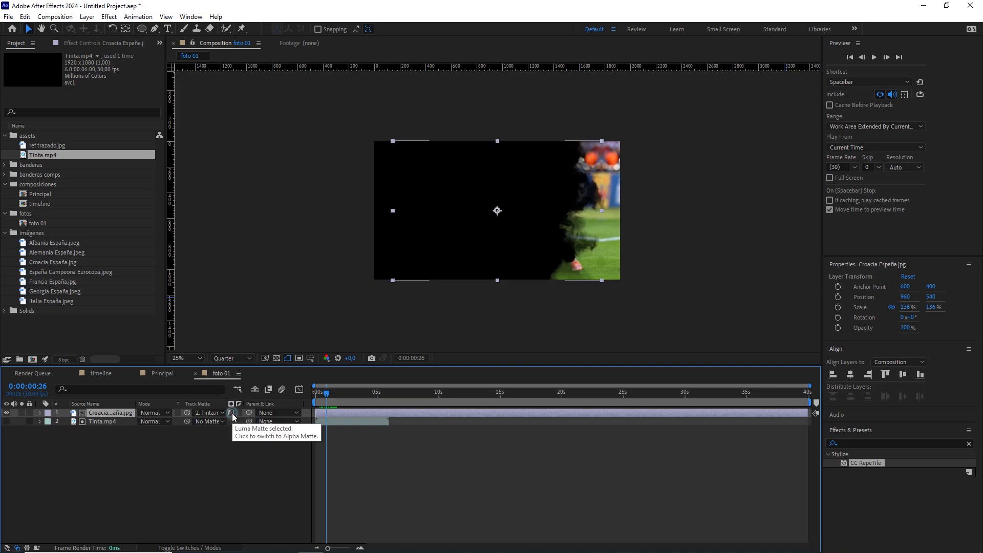
left_click_drag(339, 392, 317, 392)
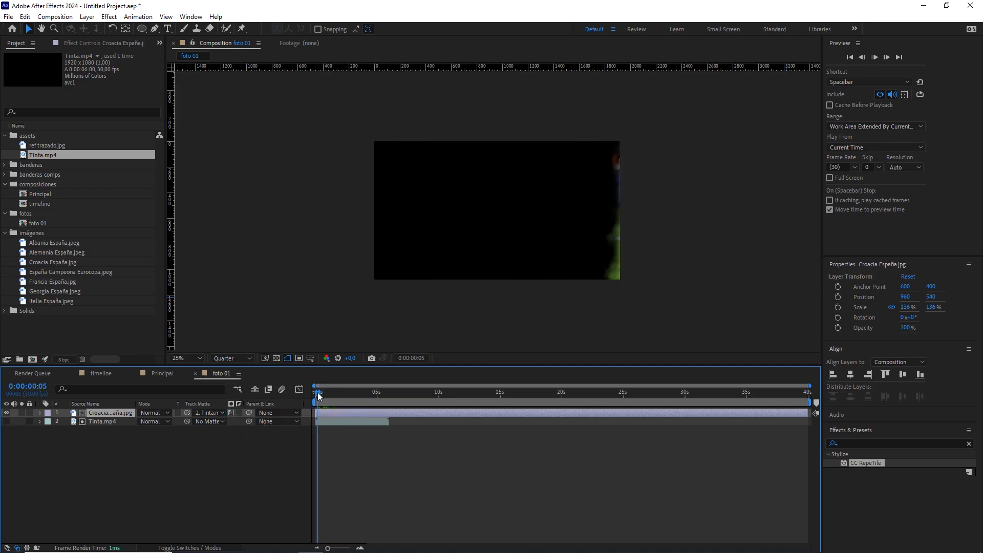
Preview the ink reveal, then enable time remapping on Tinta.mp4 and extend its layer to the end of the 40-second composition.
key("space")
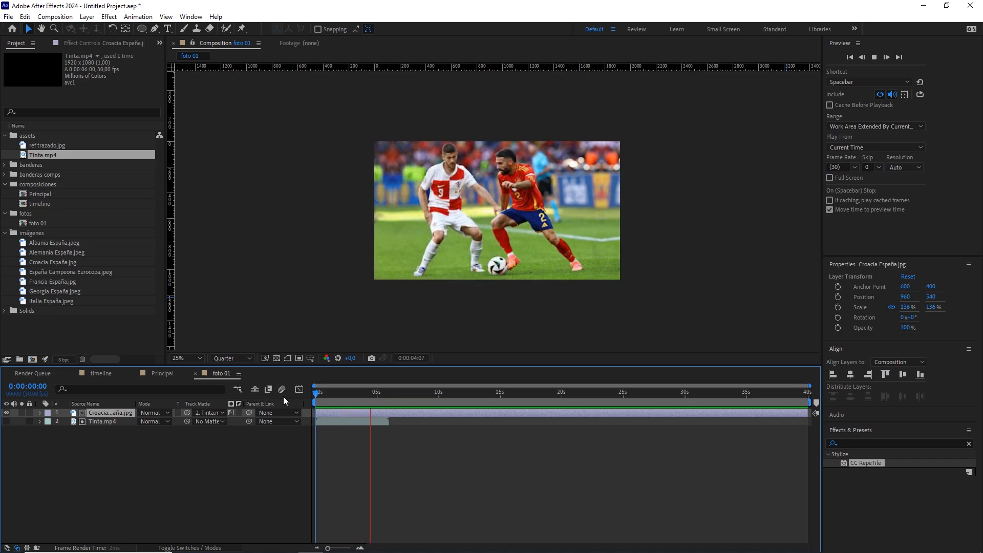
left_click_drag(376, 394, 368, 421)
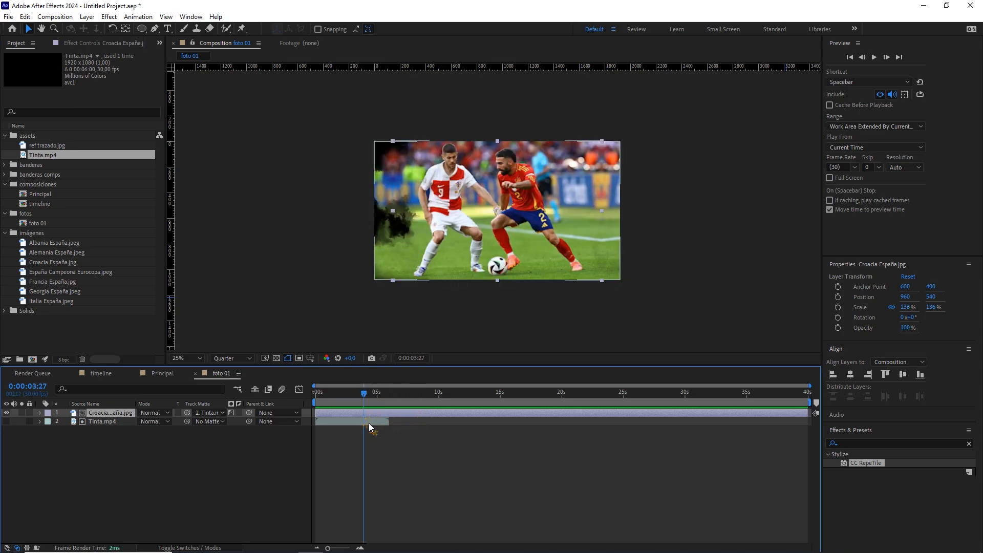
right_click(369, 422)
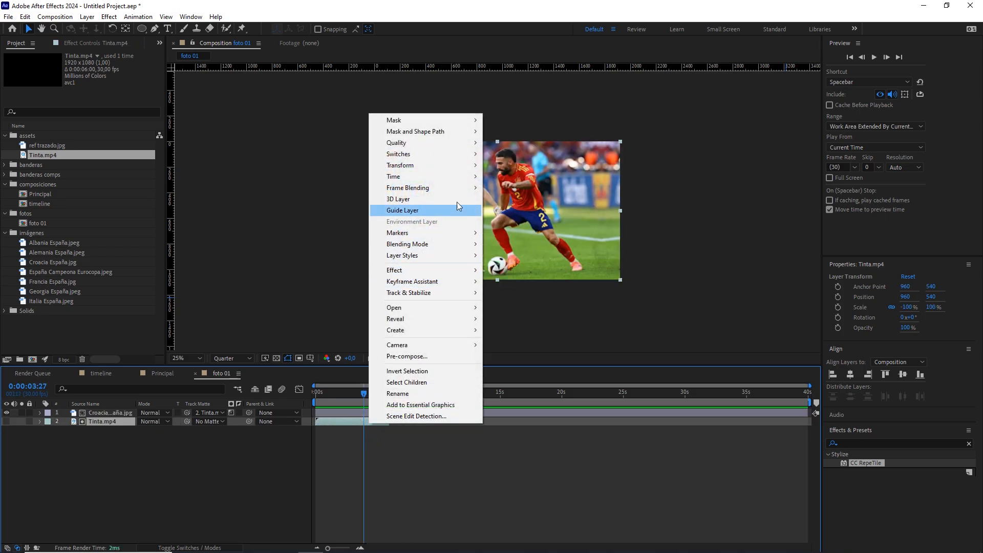
mouse_move(465, 176)
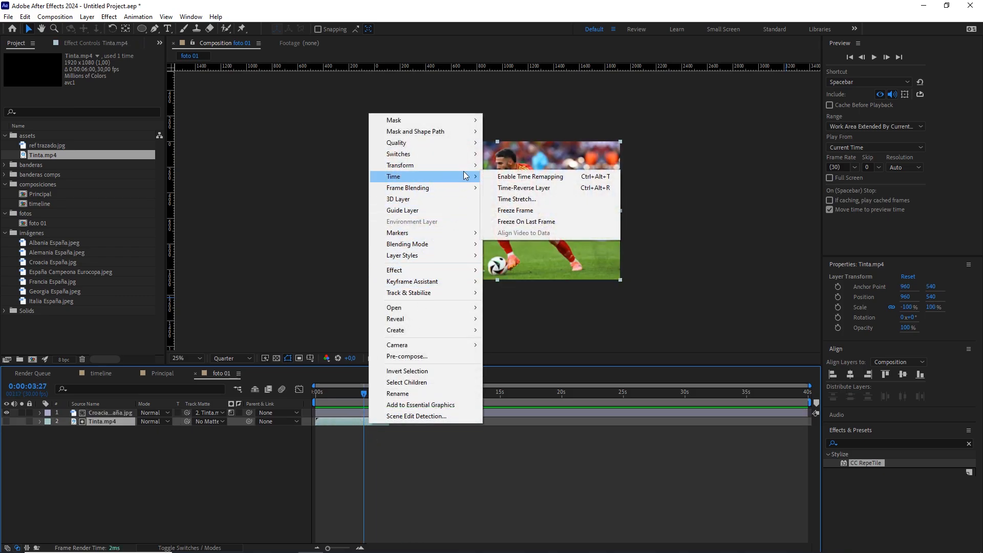
left_click(529, 176)
left_click_drag(389, 422, 811, 433)
left_click_drag(366, 393, 466, 404)
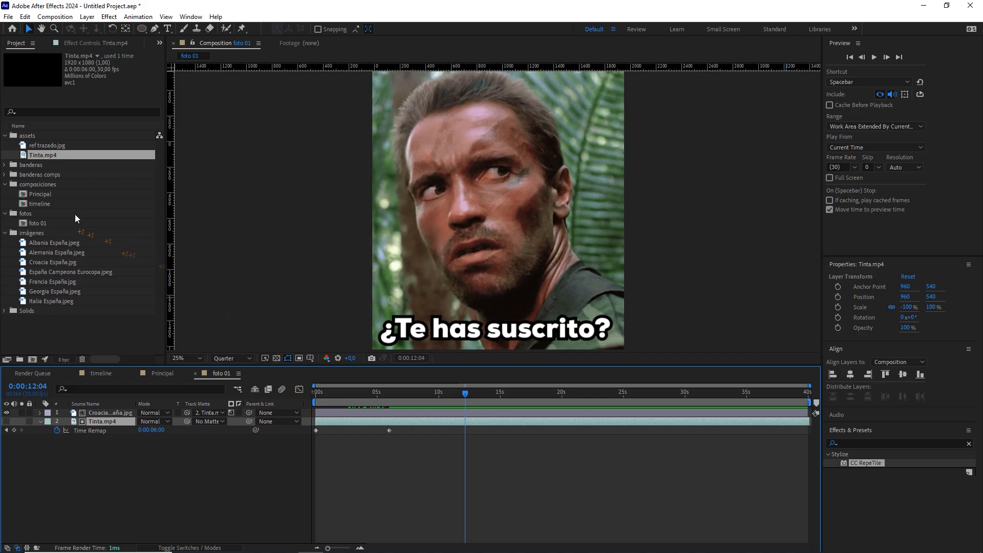
Duplicate the foto 01 composition six times within the fotos folder.
left_click(68, 222)
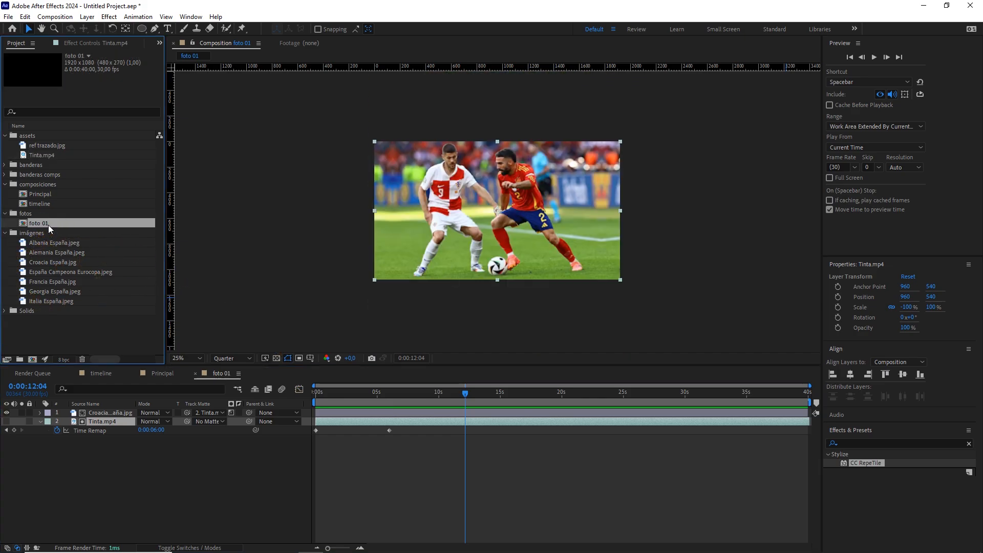
key("ctrl+d")
key("ctrl+d")
key("ctrl+d")
key("ctrl+d")
key("ctrl+d")
key("ctrl+d")
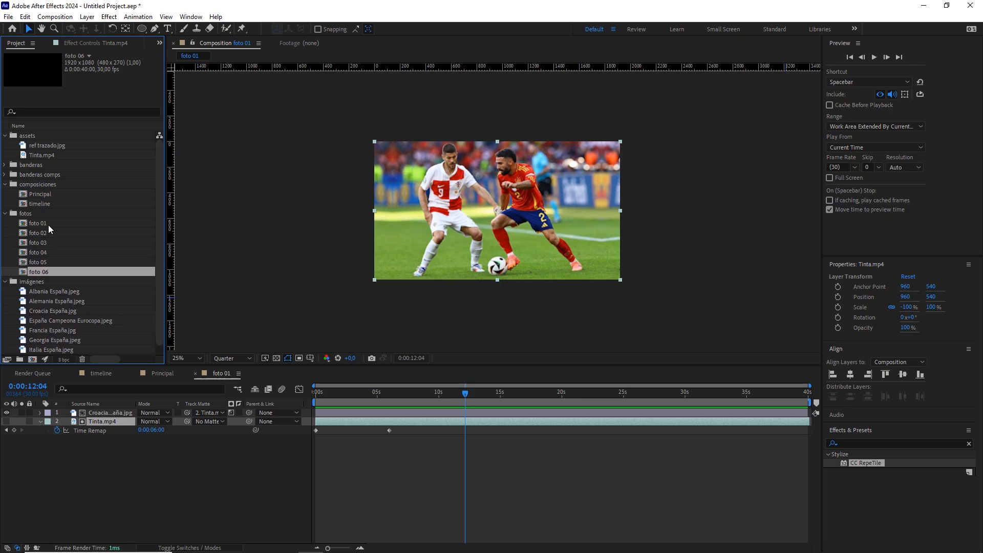
left_click(39, 223)
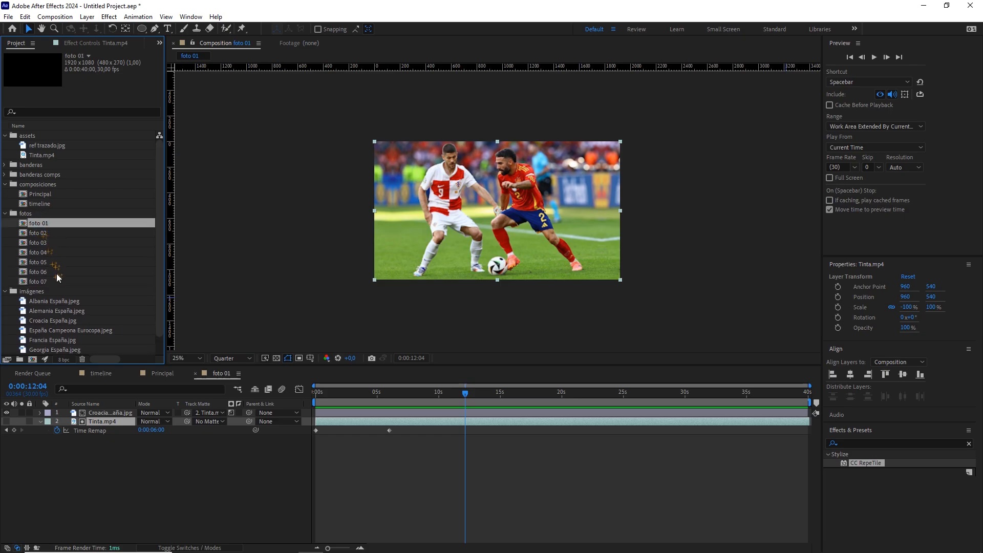
left_click(52, 281, "shift")
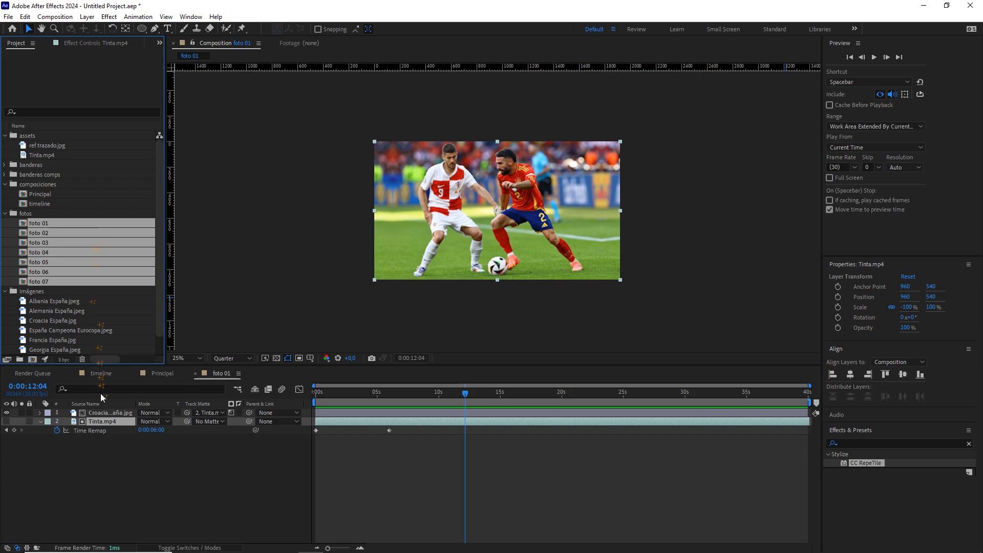
left_click(99, 449)
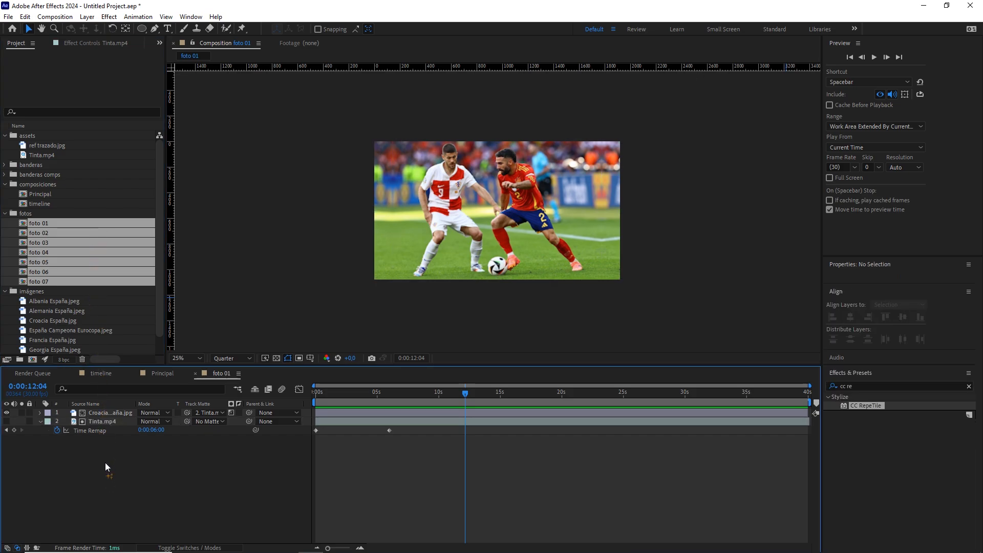
In foto 02, replace the Croacia España.jpg layer's source with Italia España.jpeg and scale it to about 127.1%.
left_click(57, 213)
left_click(45, 232)
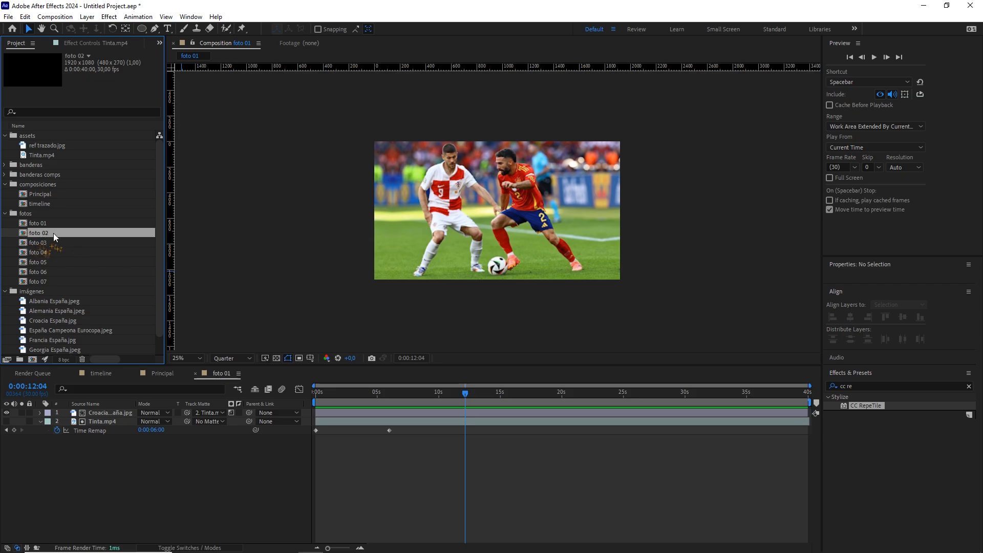
double_click(47, 232)
left_click(318, 393)
mouse_move(317, 397)
left_mouse_down()
mouse_move(390, 397)
mouse_move(365, 399)
left_mouse_up()
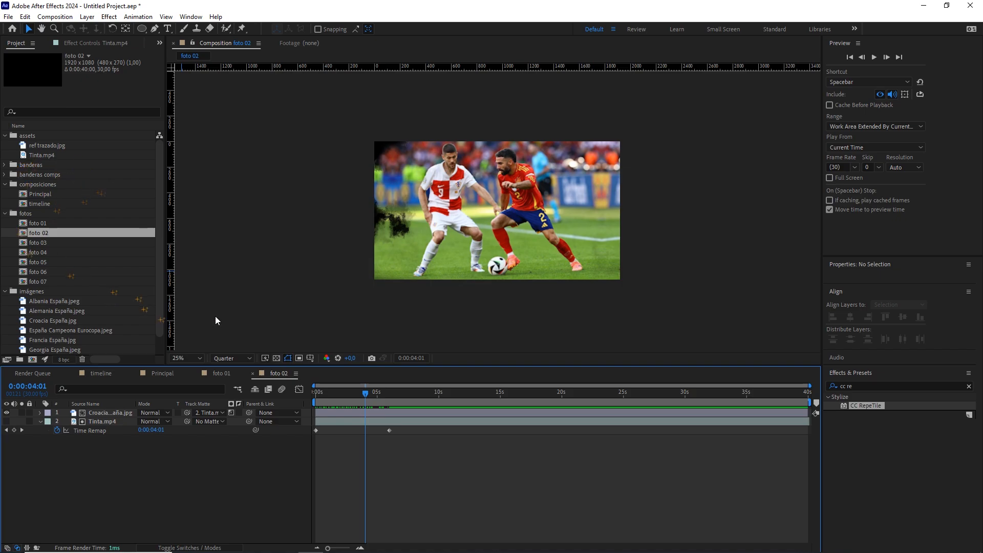
left_click(110, 411)
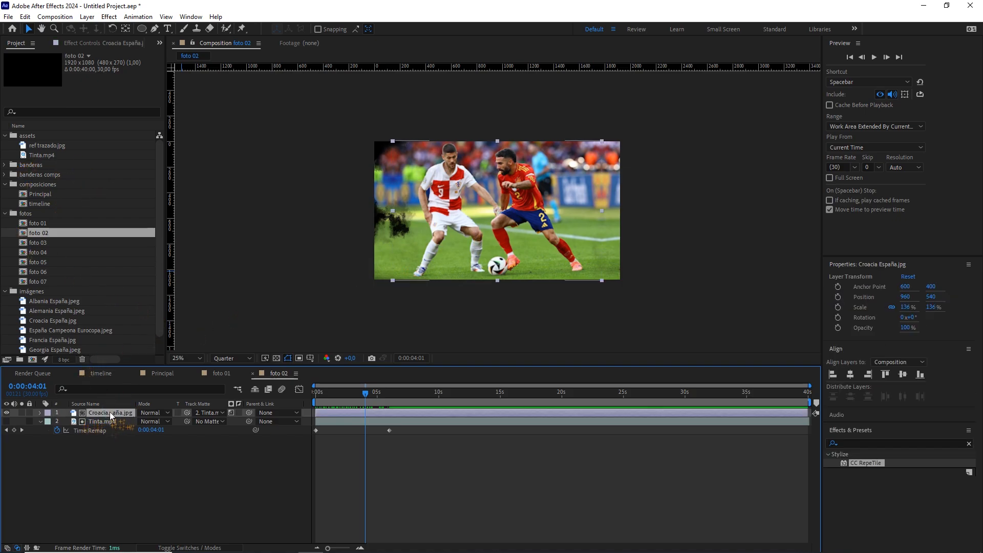
left_click_drag(159, 217, 157, 246)
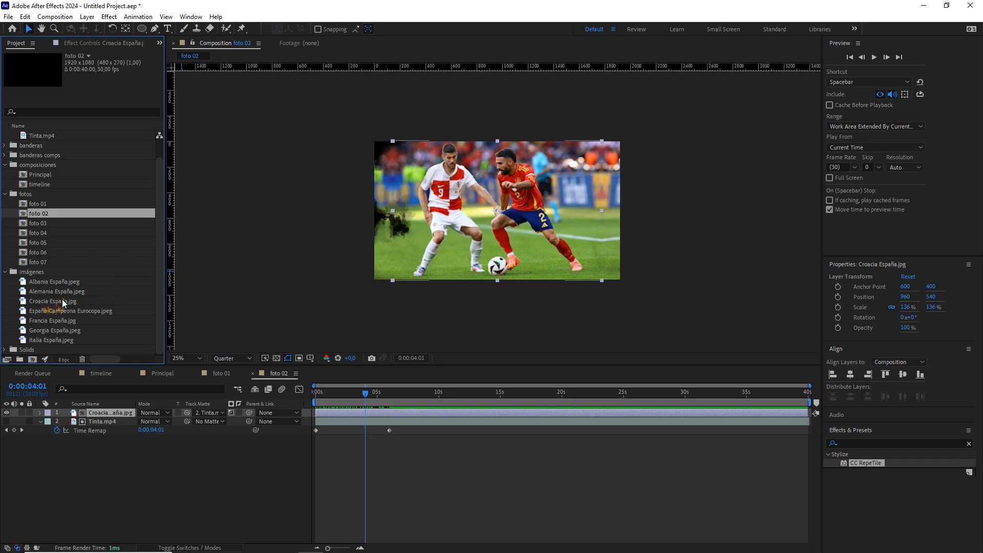
left_click_drag(52, 339, 104, 416)
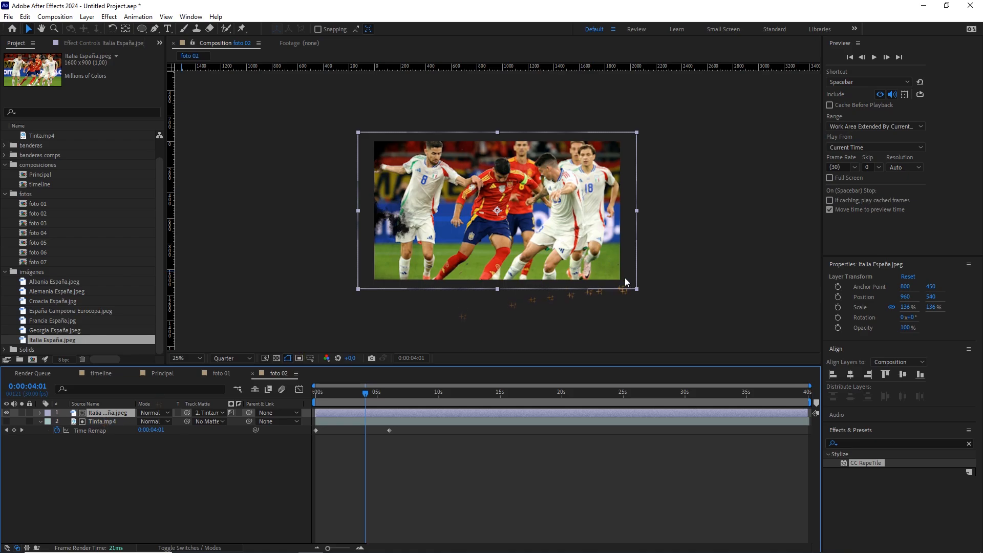
left_click_drag(637, 291, 628, 284)
left_click_drag(365, 394, 313, 398)
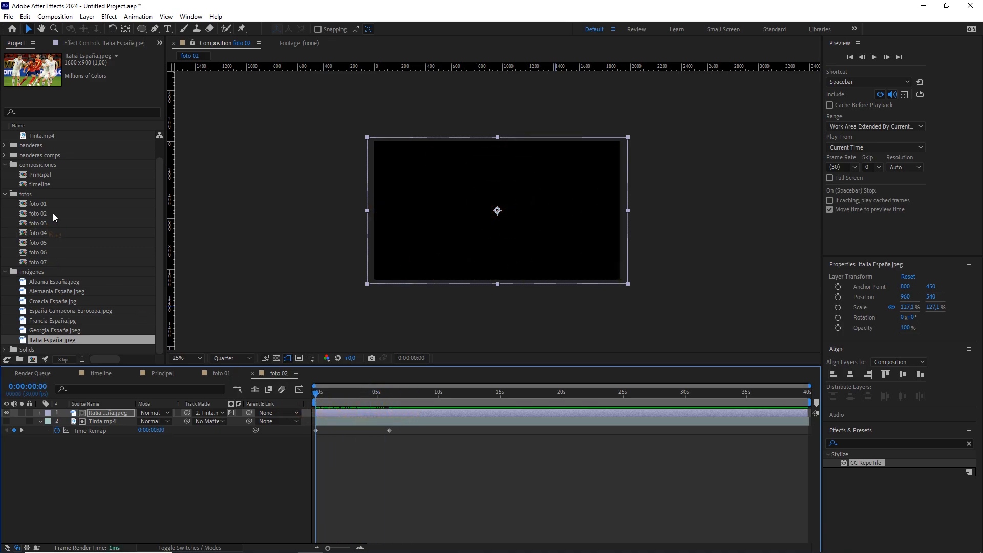
In foto 03, swap the Croacia España.jpg layer for Albania España.jpeg, scale it to about 125.3% and check the ink reveal.
double_click(38, 224)
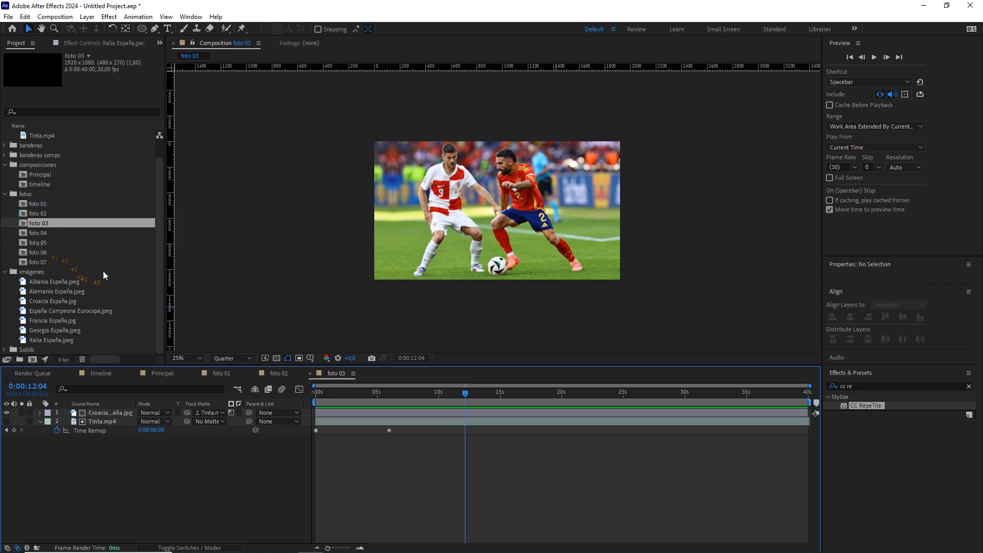
left_click(119, 411)
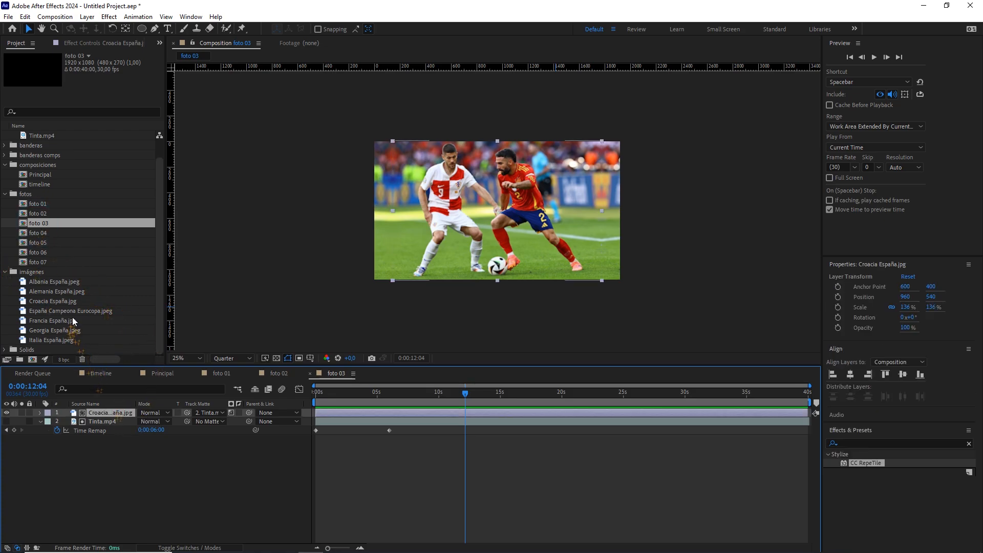
left_click(159, 178)
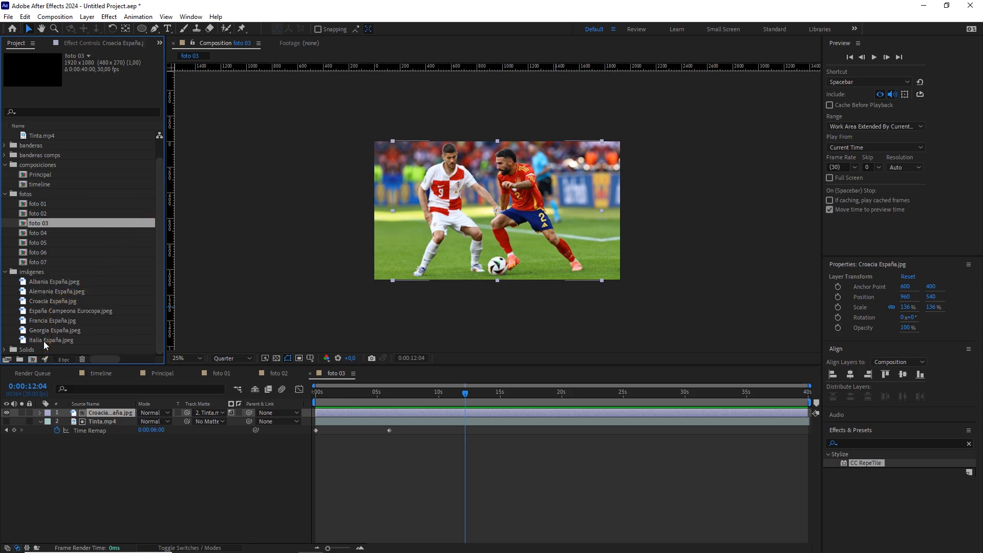
left_click(57, 282)
left_click_drag(57, 283, 106, 416)
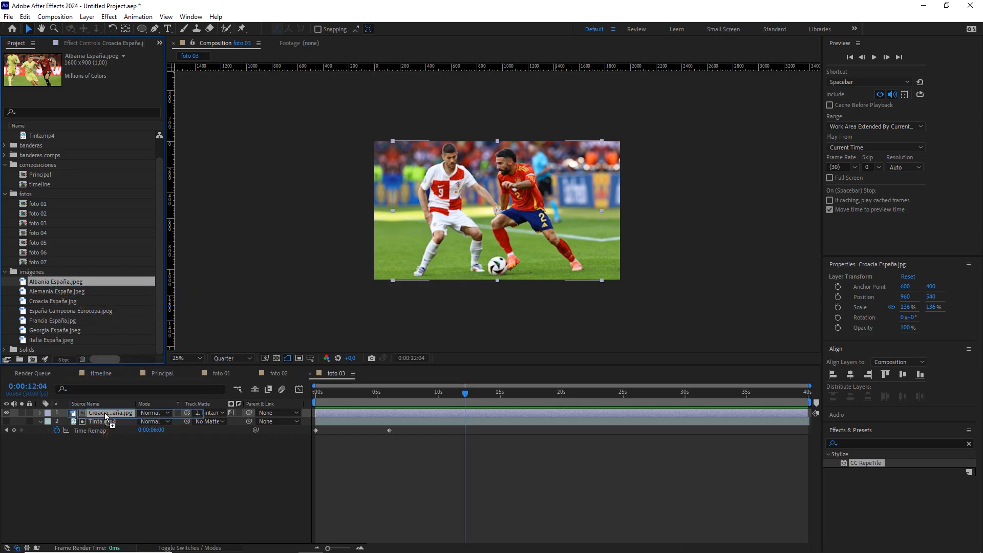
left_click_drag(634, 292, 625, 283)
left_click_drag(318, 392, 352, 386)
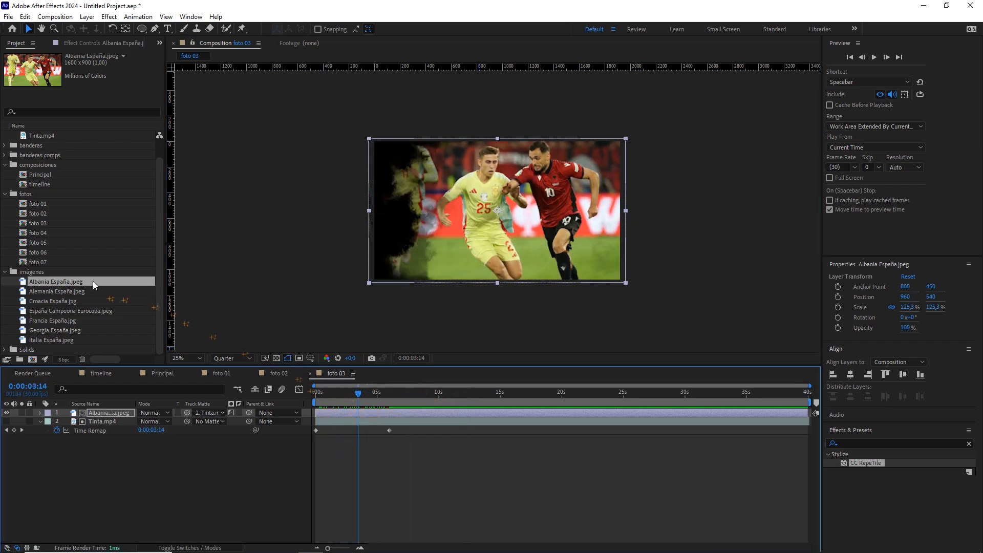
In foto 04, replace the Croacia España.jpg layer's source with Georgia España.jpeg and scale it to about 127.1%.
double_click(46, 232)
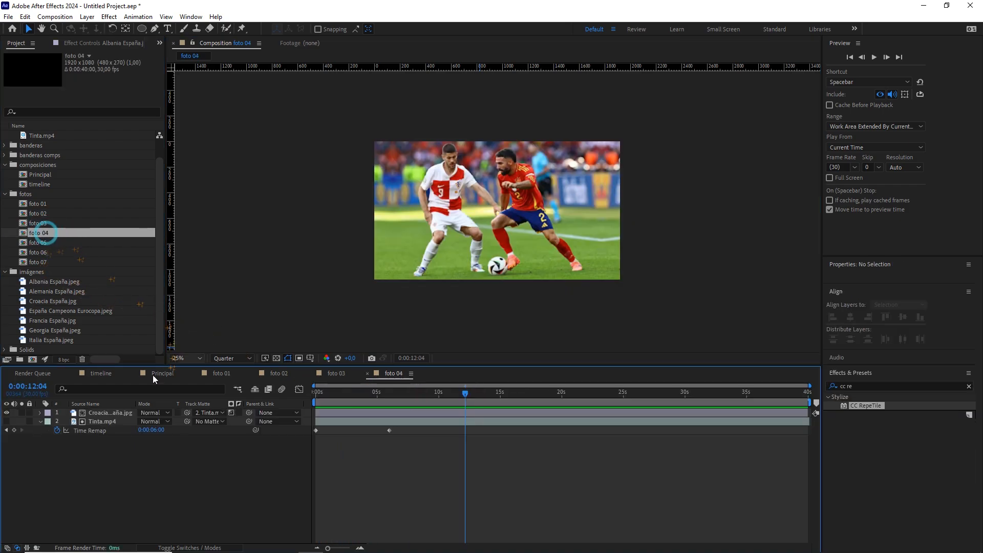
left_click(116, 412)
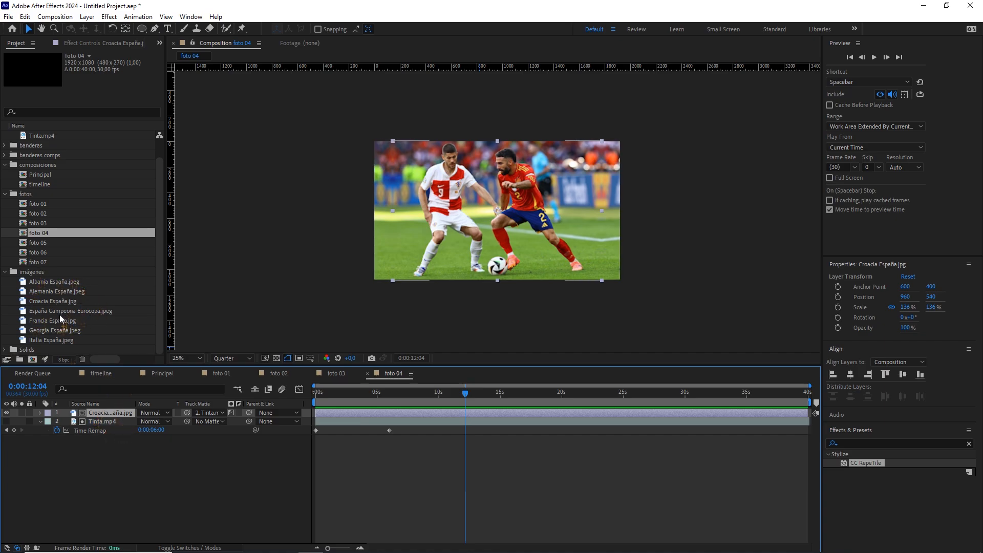
left_click_drag(59, 332, 99, 416)
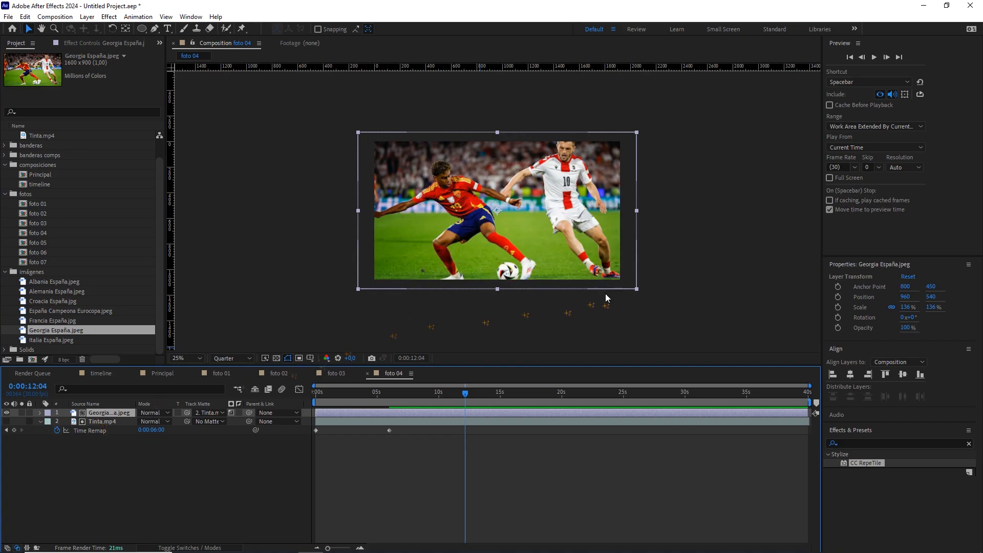
left_click_drag(637, 289, 627, 284)
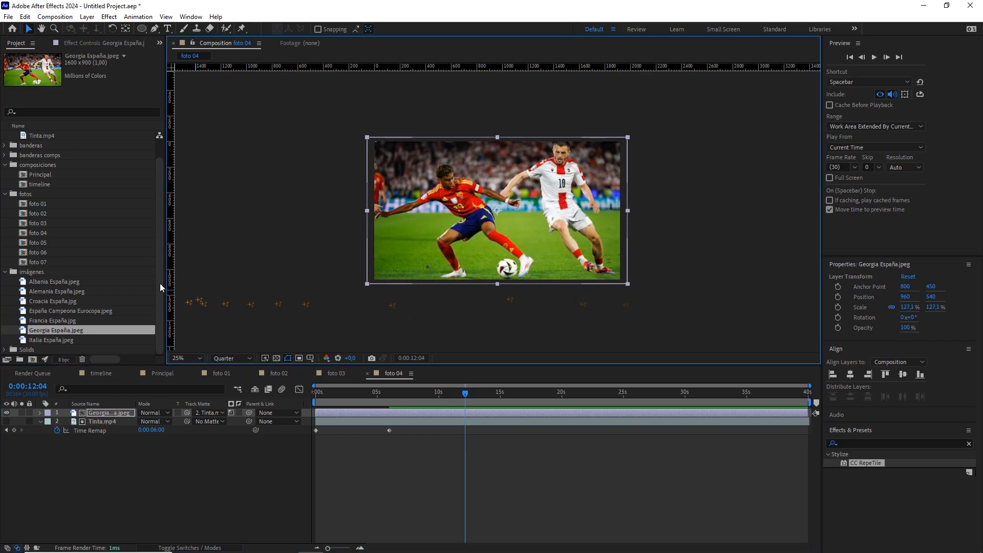
In foto 05, swap the Croacia España.jpg layer for Alemania España.jpeg, scale it to about 128.9% and check the ink reveal.
double_click(47, 243)
left_click(102, 413)
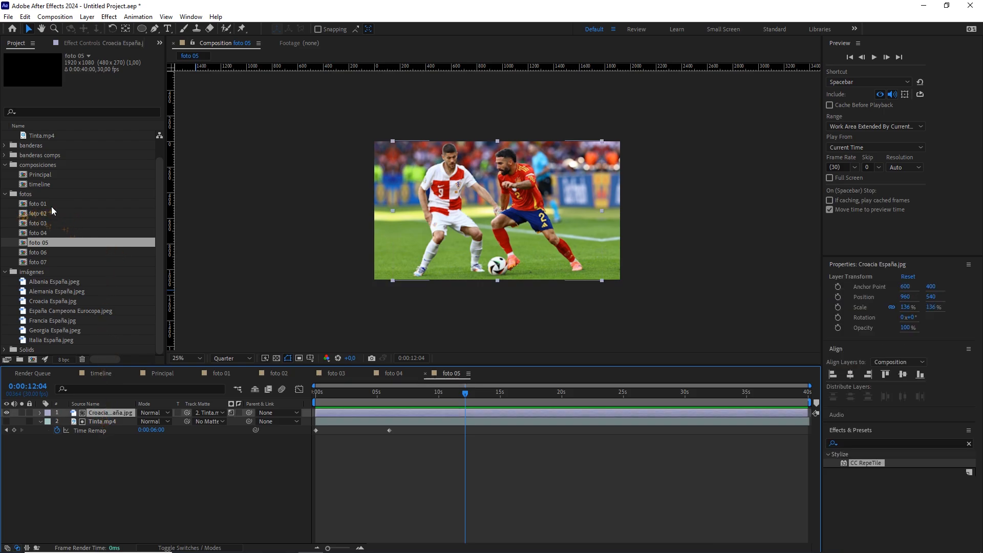
left_click_drag(51, 290, 98, 414)
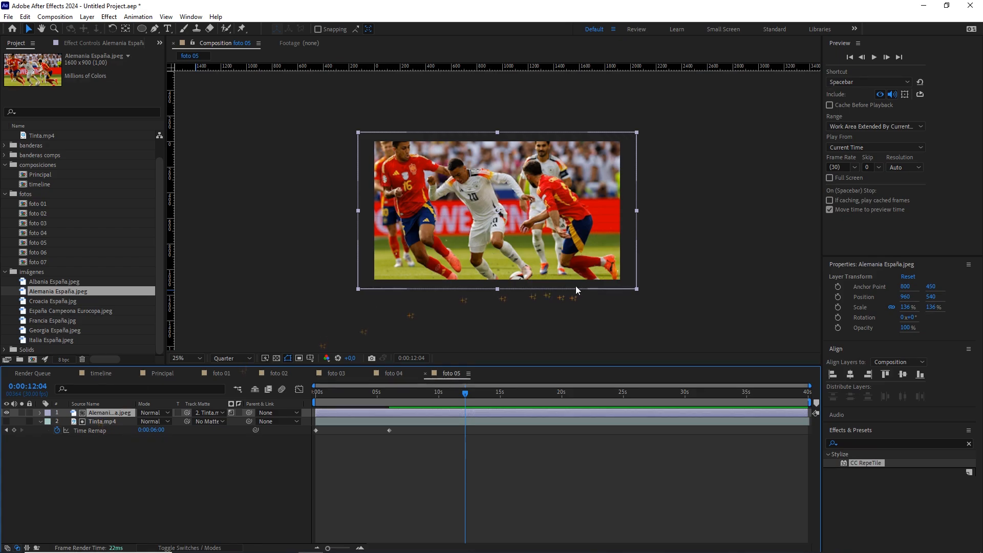
left_click_drag(636, 289, 629, 285)
left_click_drag(418, 393, 359, 400)
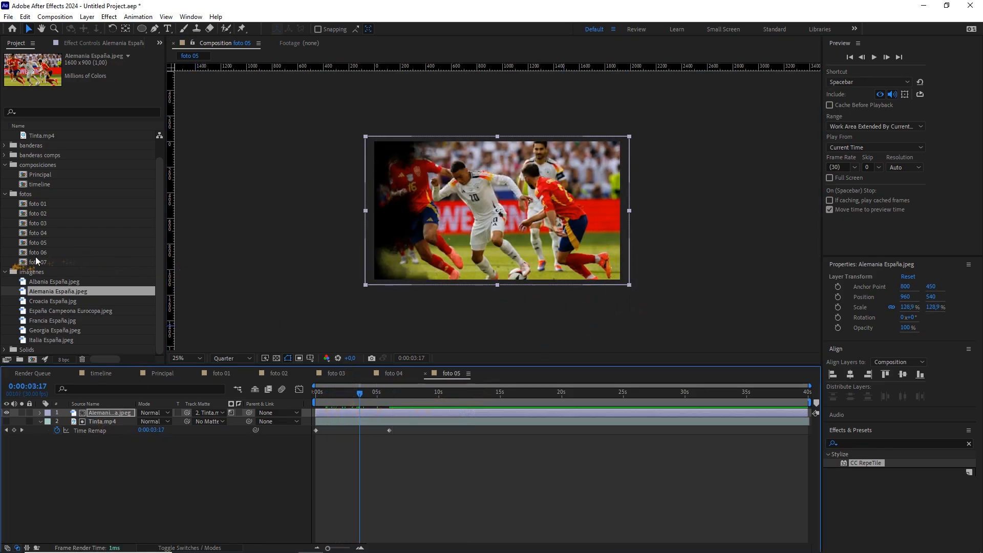
In foto 06, replace the Croacia España.jpg layer's source with Francia España.jpg and enlarge it to about 165.6% to fill the frame.
double_click(51, 252)
left_click(115, 414)
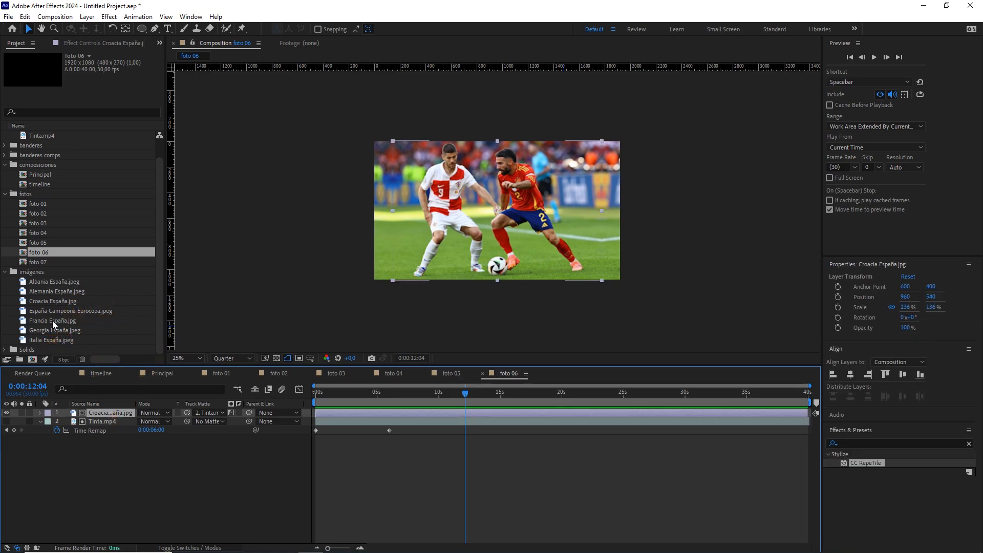
left_click_drag(52, 321, 95, 413)
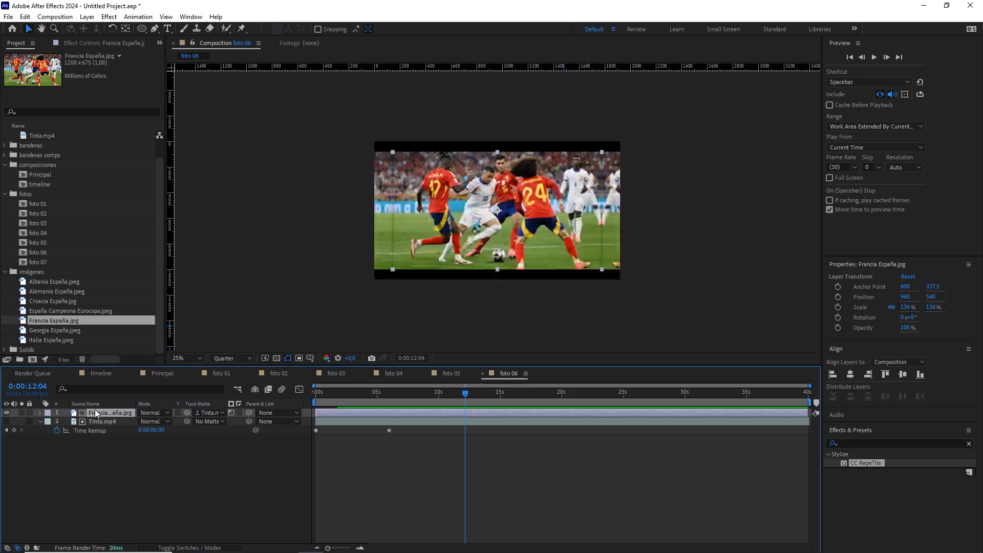
left_click_drag(602, 270, 622, 283)
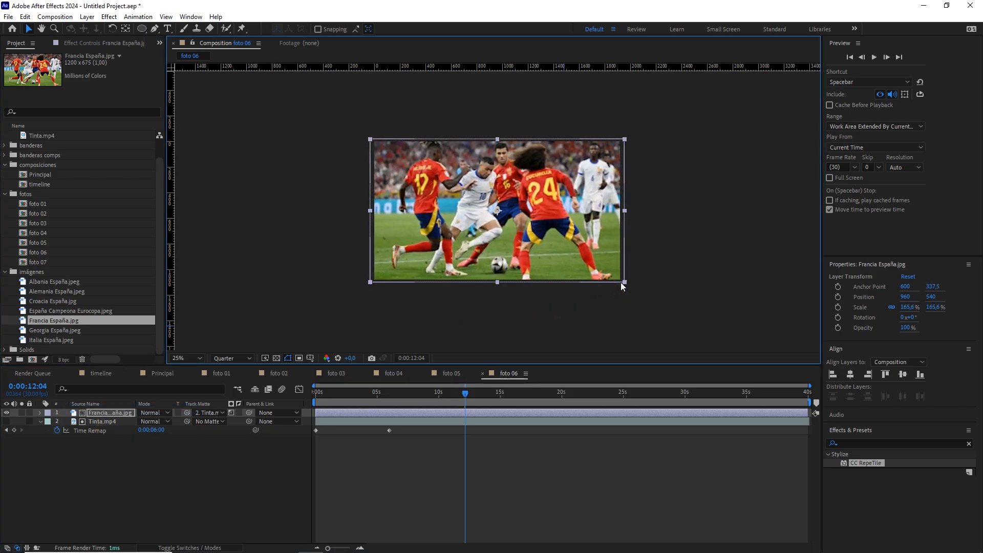
In foto 07, replace the Croacia España.jpg layer's source with España Campeona Eurocopa.jpeg and scale it to about 124.5%.
double_click(47, 261)
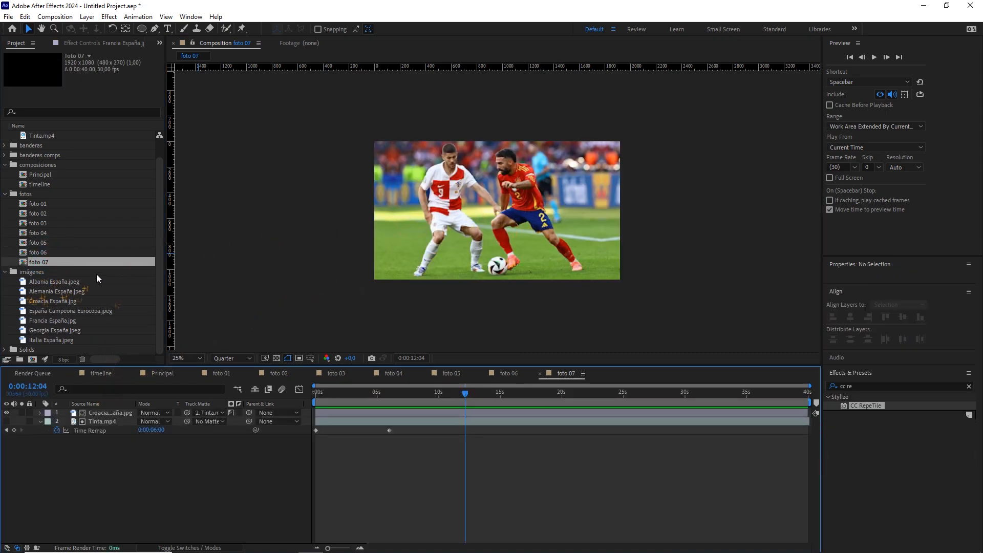
left_click(161, 174)
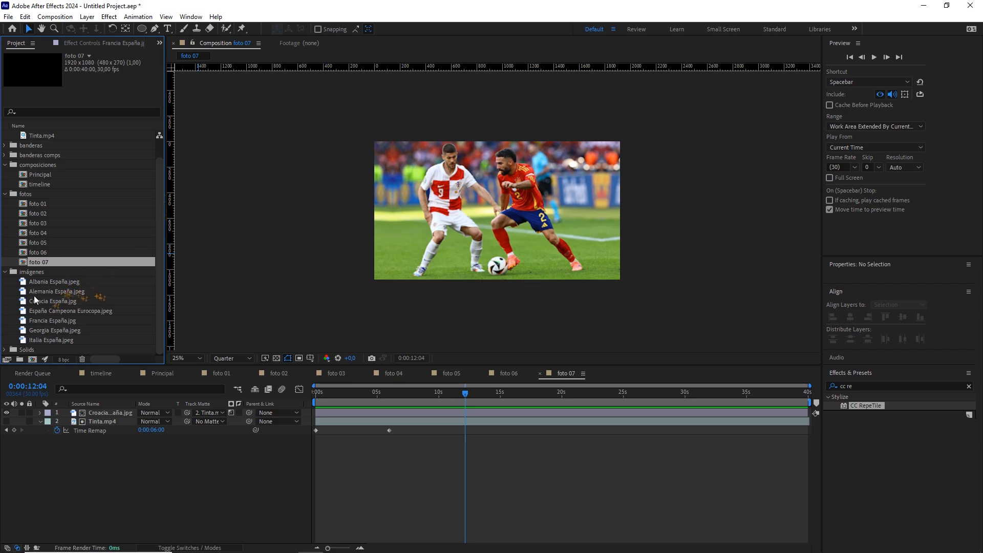
left_click(48, 310)
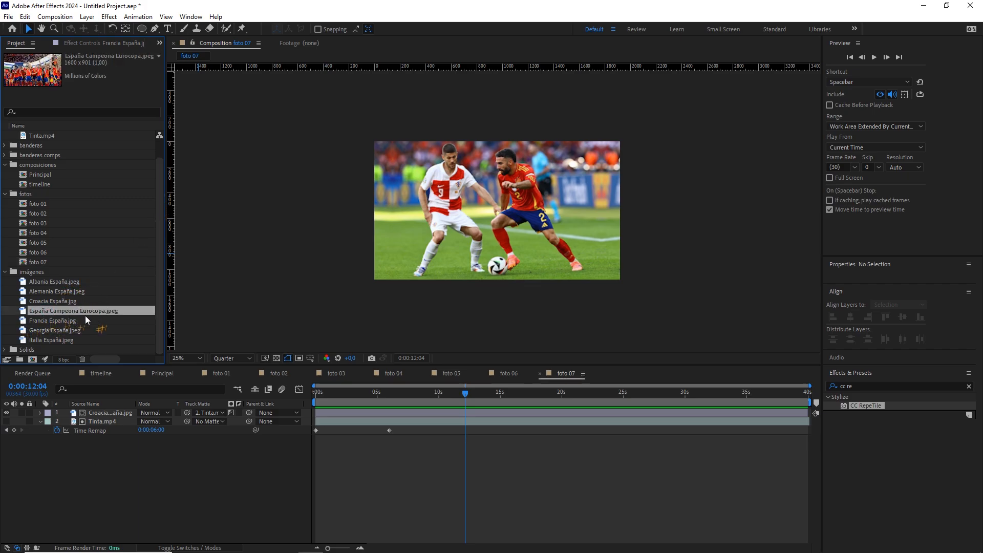
left_click(107, 413)
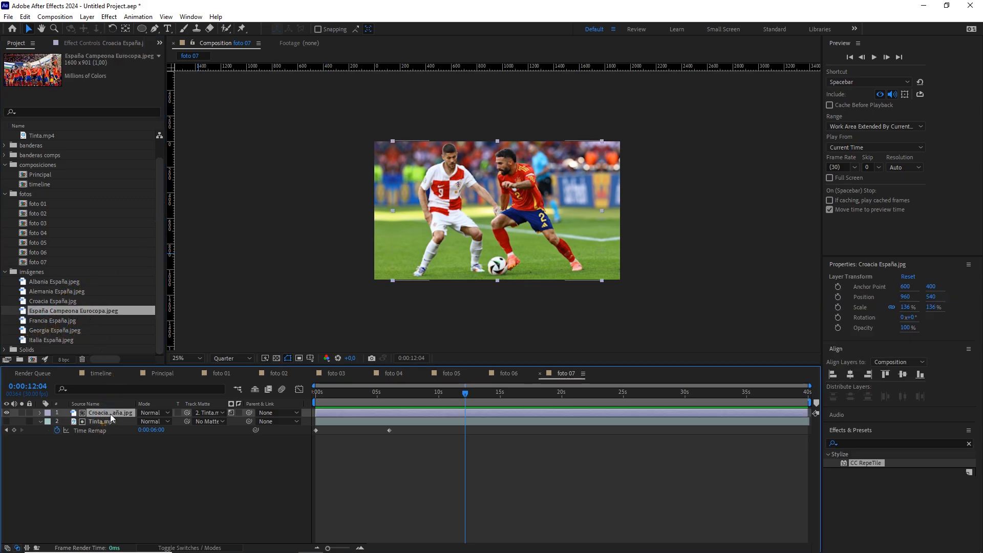
left_click_drag(65, 309, 106, 412)
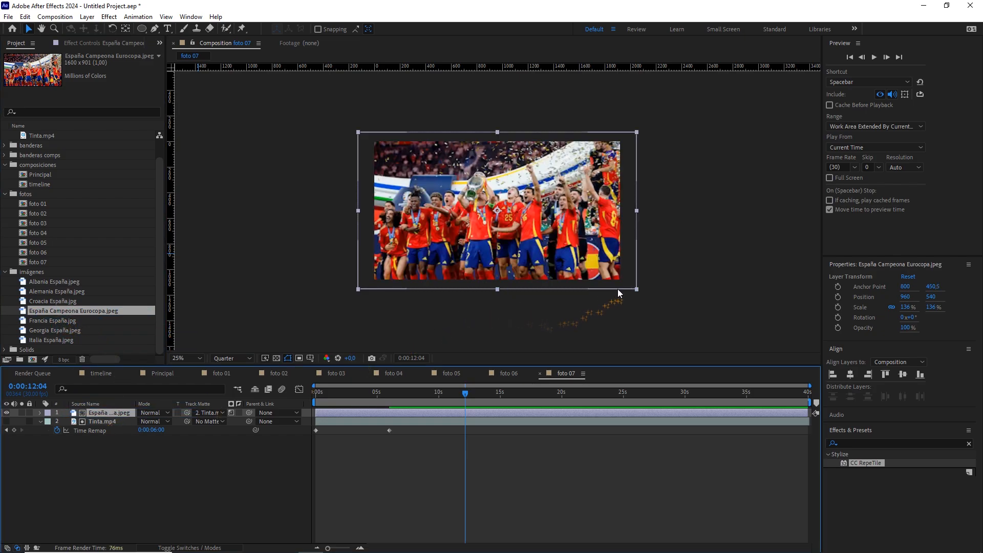
left_click_drag(637, 290, 622, 281)
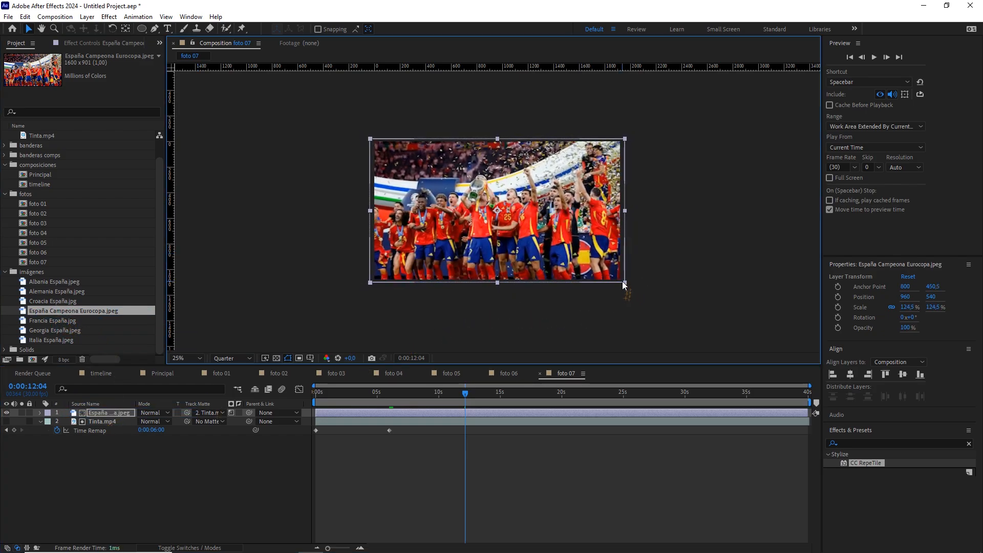
Close the open foto 01 to foto 07 compositions and return to the Principal composition.
left_click(195, 375)
left_click(195, 375)
left_click(195, 375)
left_click(195, 375)
left_click(195, 375)
left_click(195, 375)
left_click(195, 375)
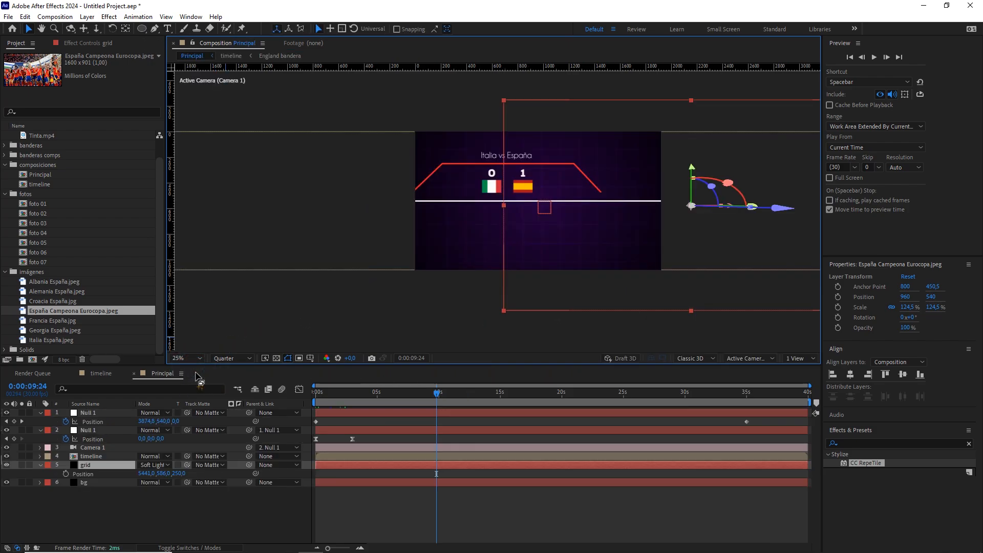
At 0:00:04:21 in Principal, add the foto 01 composition as the uppermost layer and give it an Orange label.
left_click_drag(436, 392, 373, 387)
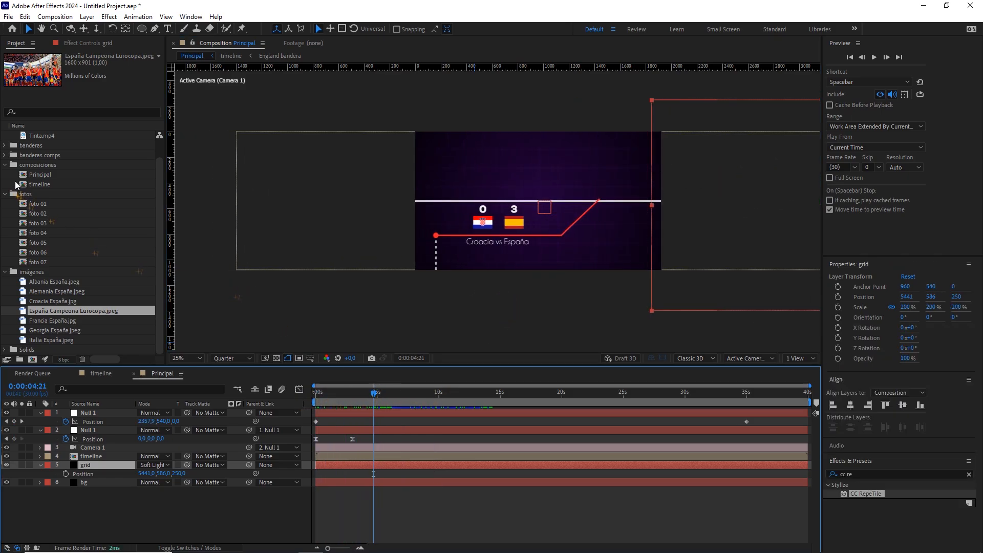
left_click(38, 206)
left_click_drag(42, 206, 92, 412)
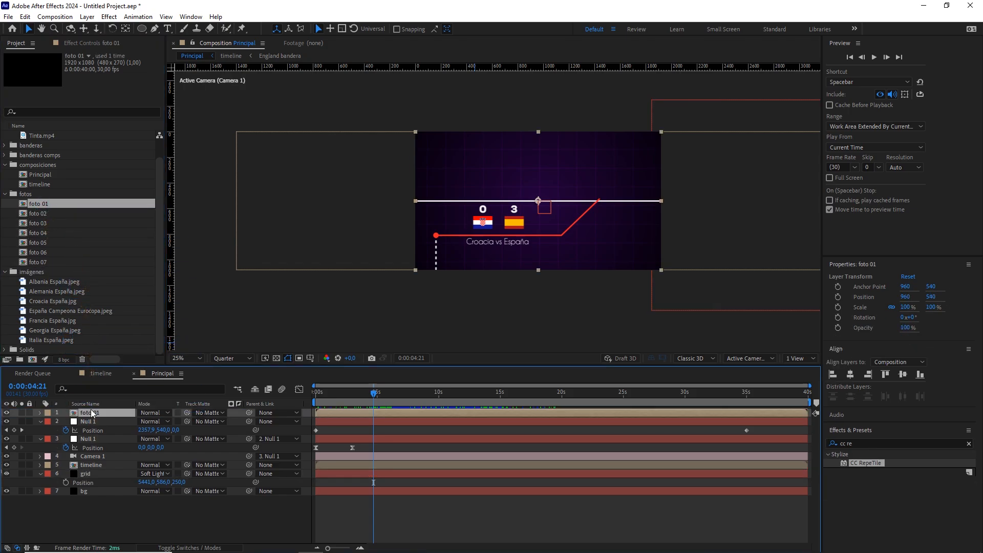
left_click(48, 414)
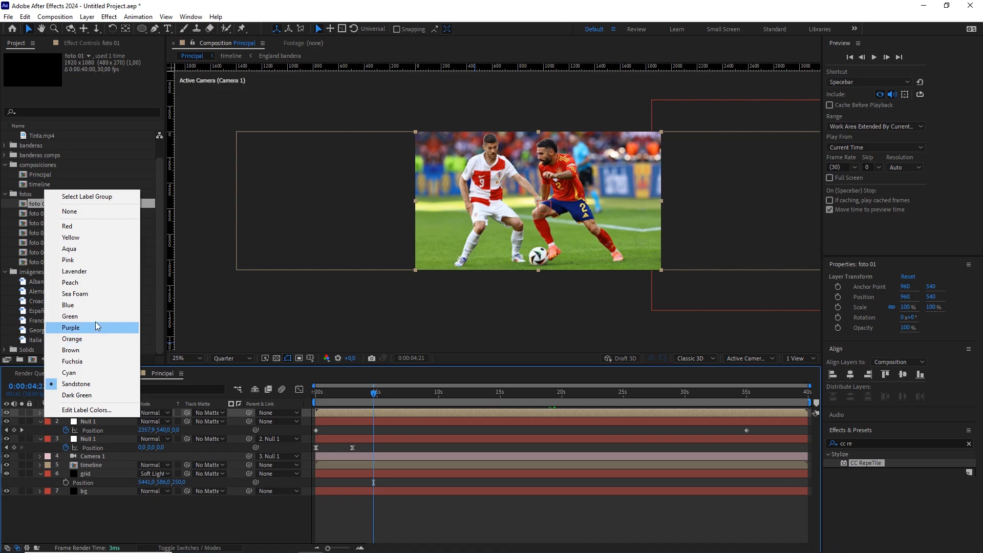
left_click(92, 339)
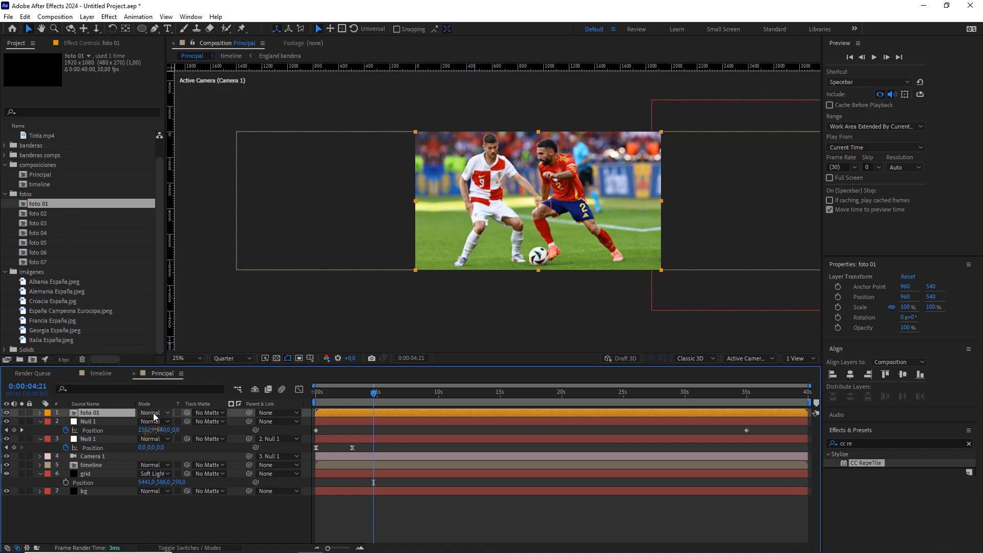
Make the foto 01 layer 3D, center it in the camera view and set its scale to 30%.
key("F4")
left_click(195, 412)
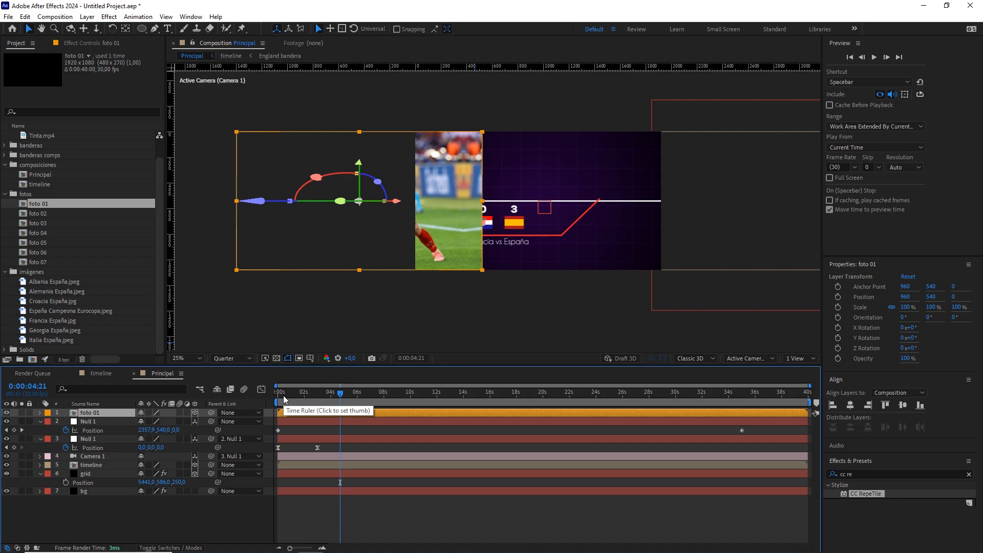
key("ctrl+Home")
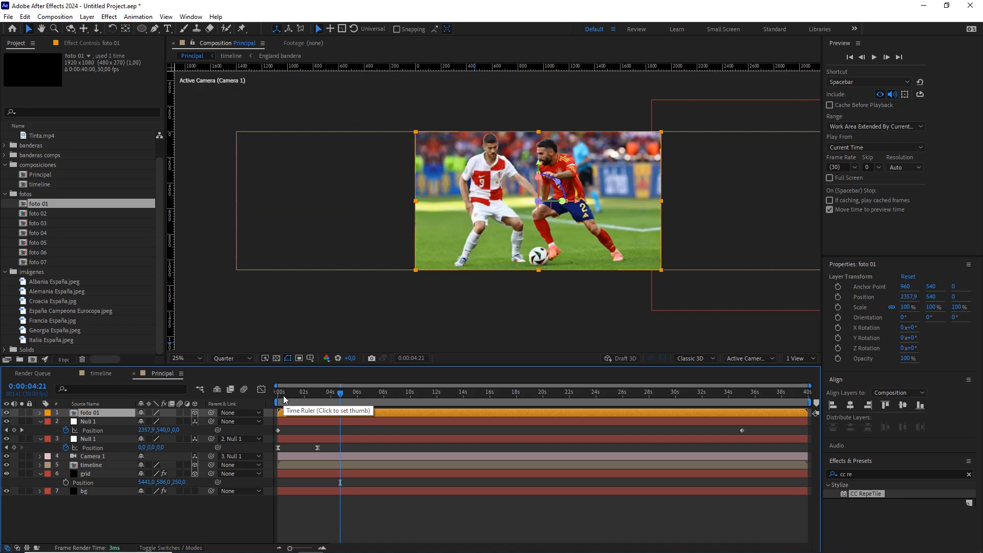
key("s")
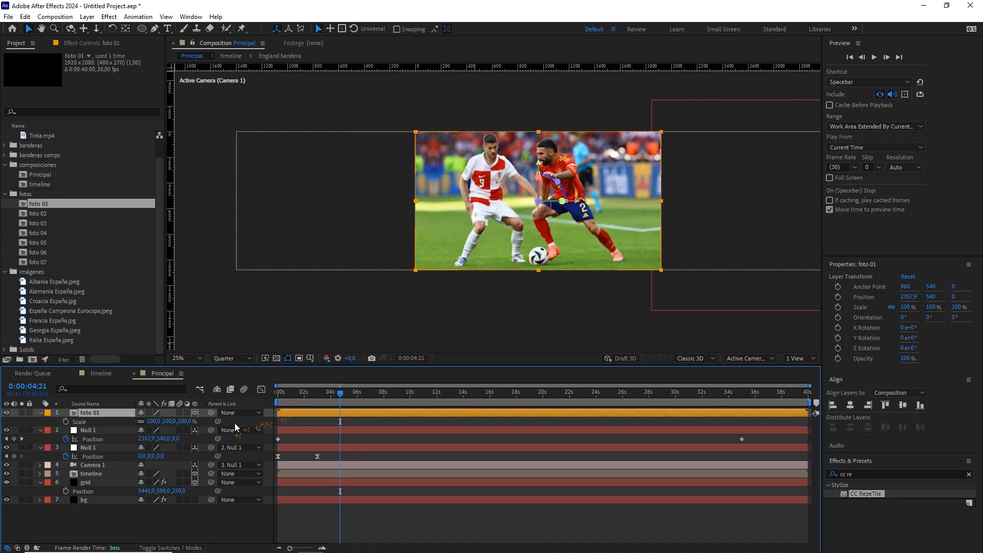
left_click(185, 420)
left_click(110, 412)
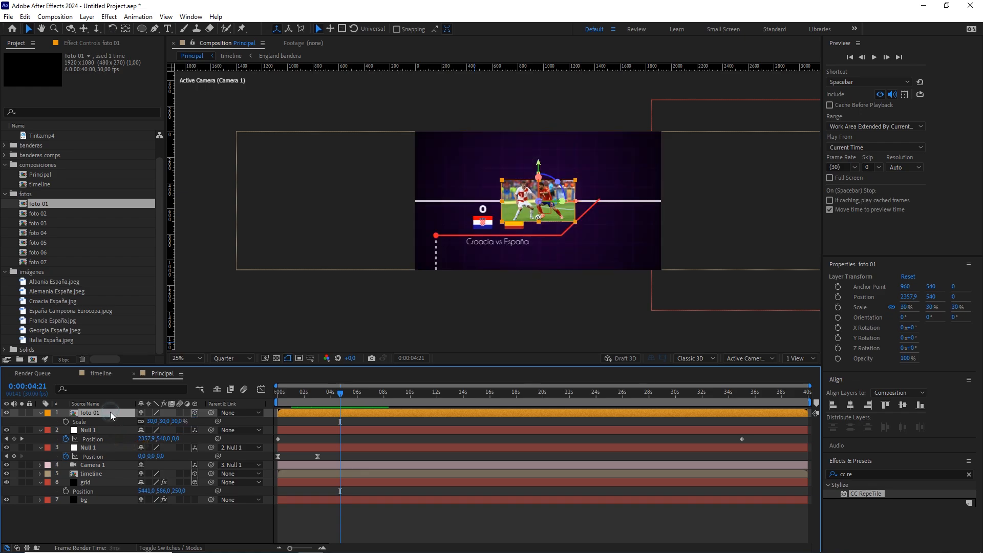
At 0:00:04:11, move foto 01 horizontally to about X 2050 so it is centered over the Croacia and España flags.
scroll(565, 235, "up", 2)
left_click_drag(531, 236, 568, 242)
key("v")
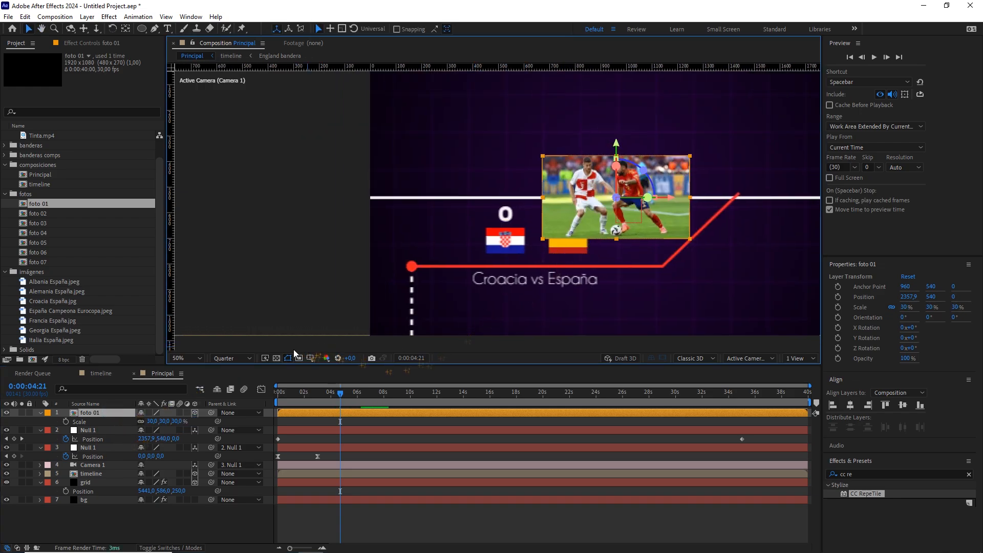
left_click_drag(337, 401, 334, 401)
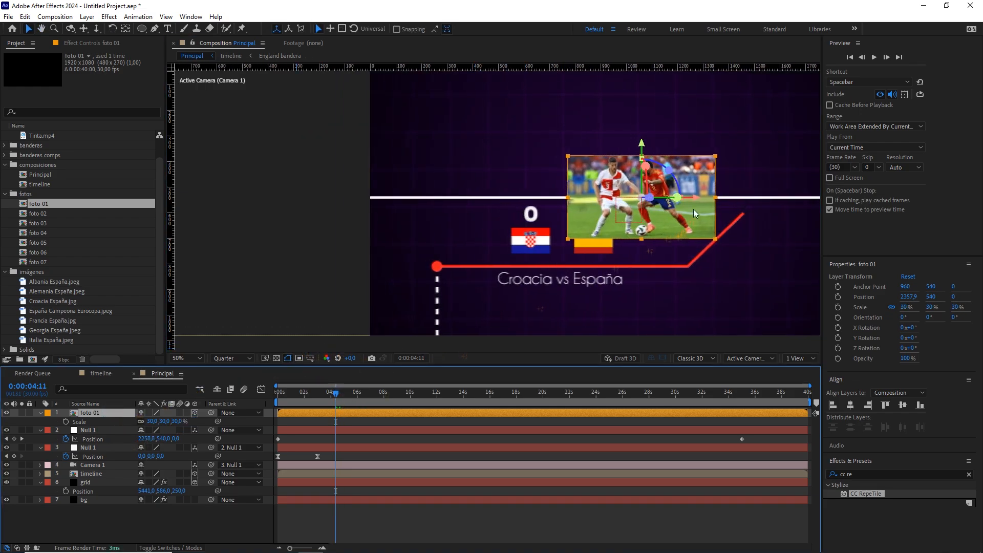
left_click_drag(699, 202, 631, 206)
scroll(634, 209, "up", 2)
key("space")
left_click_drag(659, 242, 564, 233)
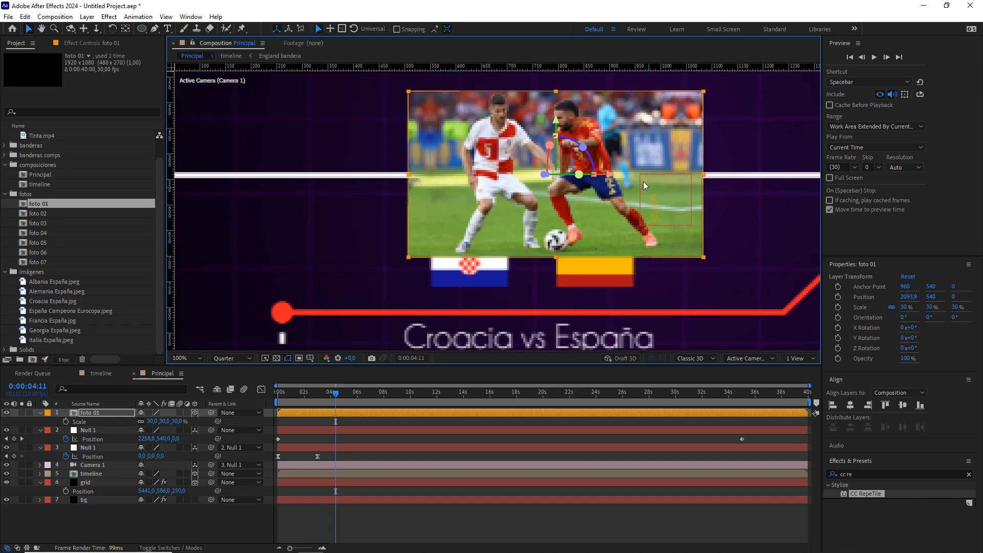
left_click_drag(611, 179, 589, 179)
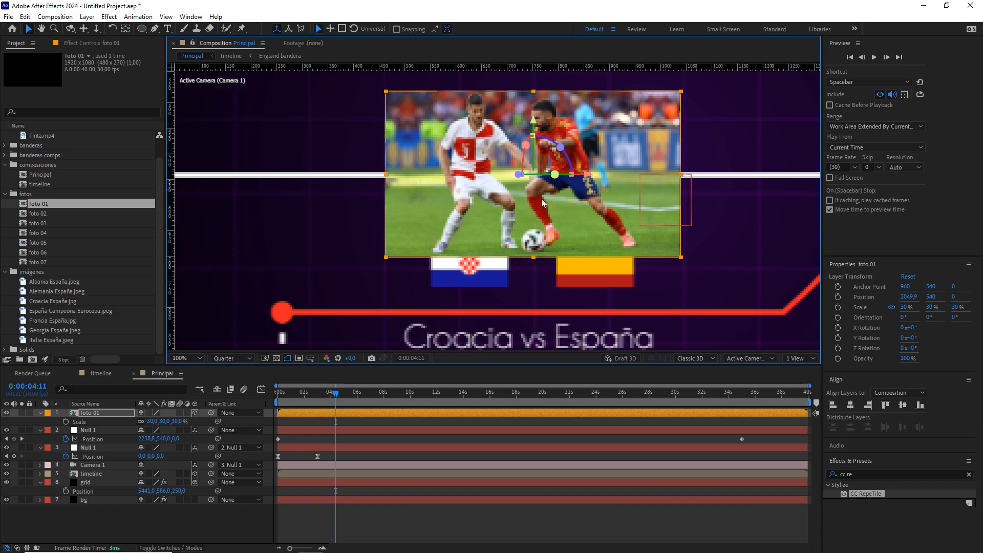
Set the preview resolution to Full and raise foto 01 to about Y 380 so it sits on the white line.
left_click(238, 359)
left_click(238, 382)
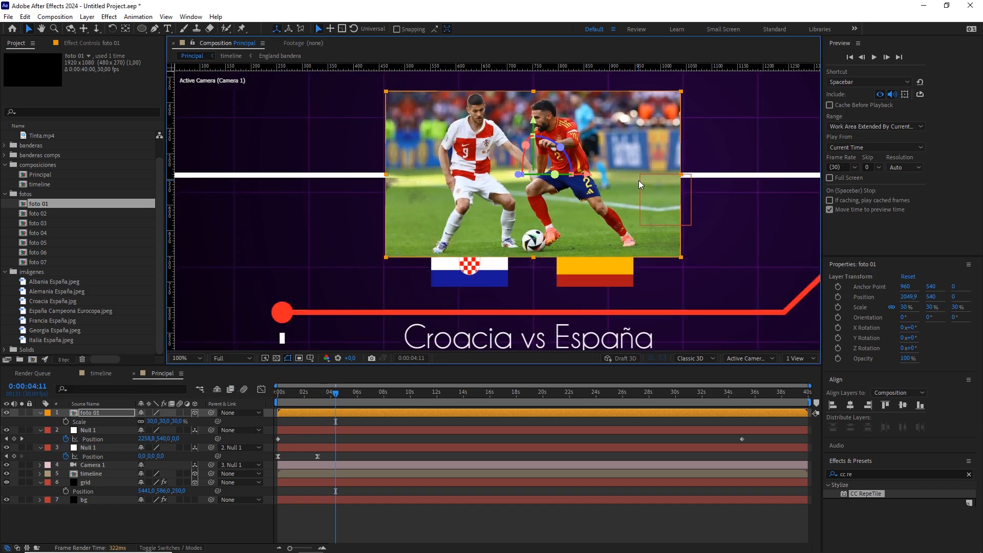
scroll(543, 245, "down", 2)
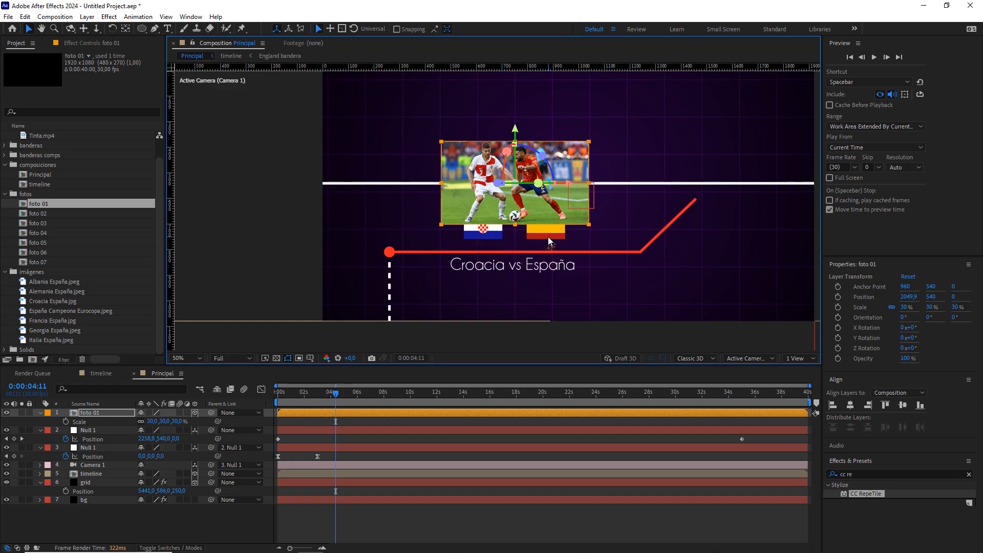
scroll(510, 163, "up", 2)
left_click_drag(520, 149, 531, 67)
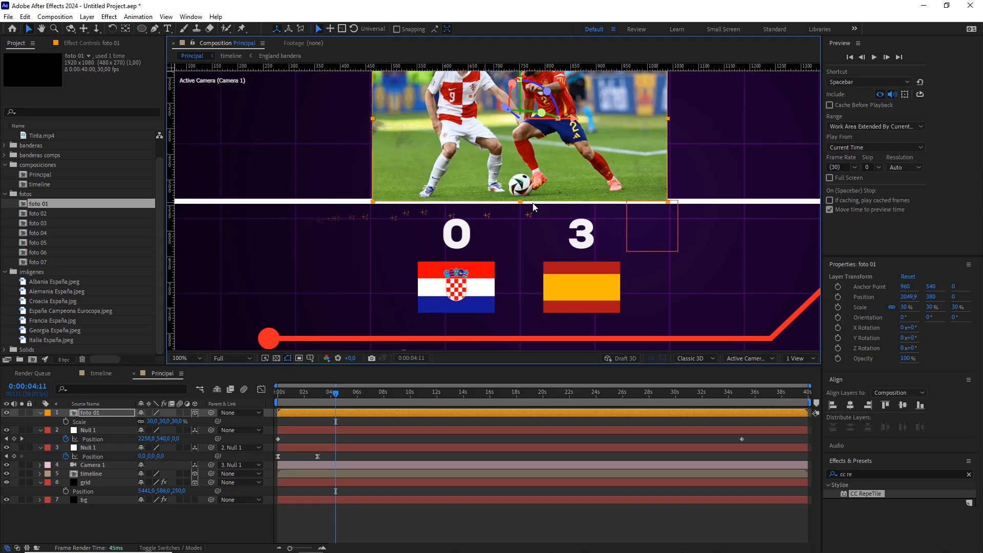
key("comma")
key("comma")
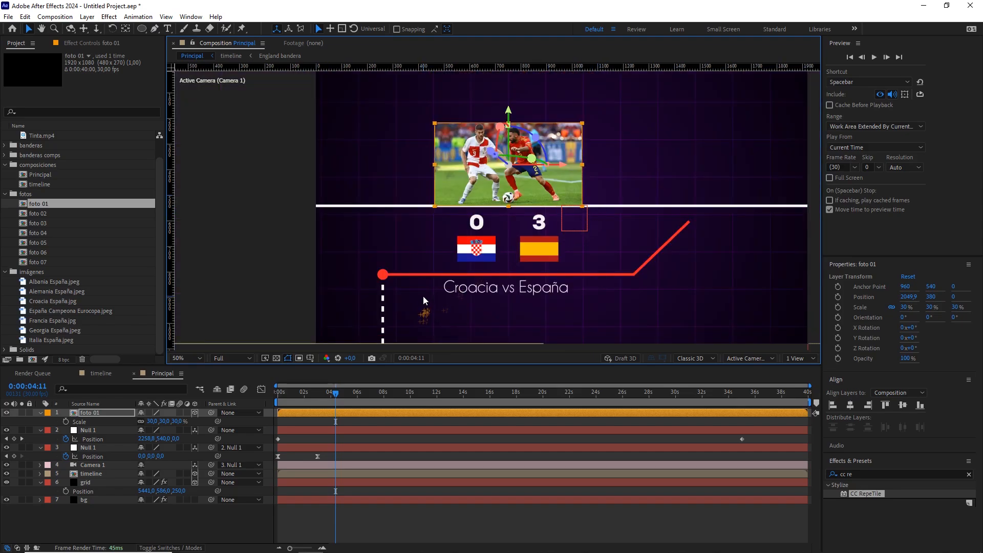
Set the preview resolution to Quarter and play Principal from the beginning to check when foto 01 is revealed.
left_click_drag(328, 405, 300, 405)
left_click(235, 358)
left_click(231, 417)
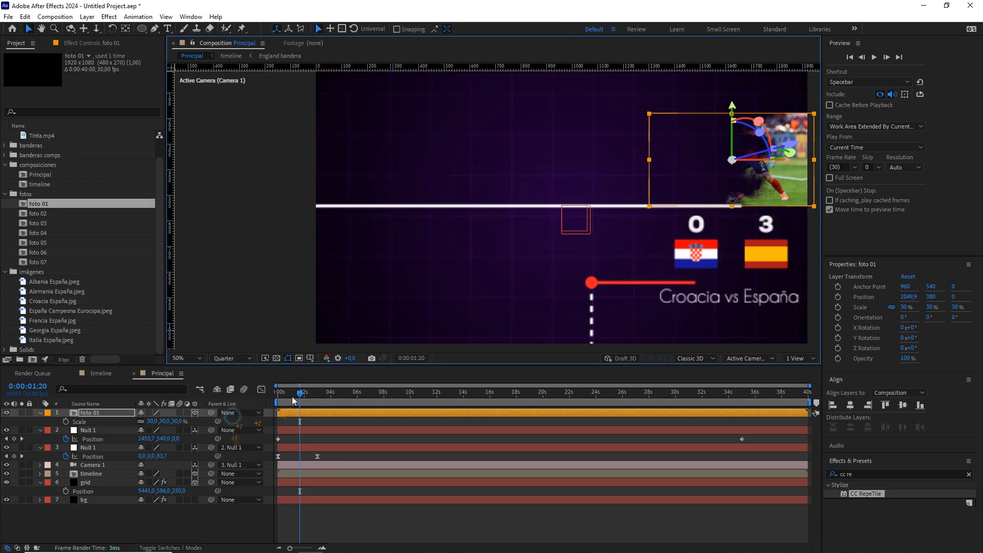
key("Home")
scroll(477, 272, "down", 2)
left_click_drag(580, 253, 548, 253)
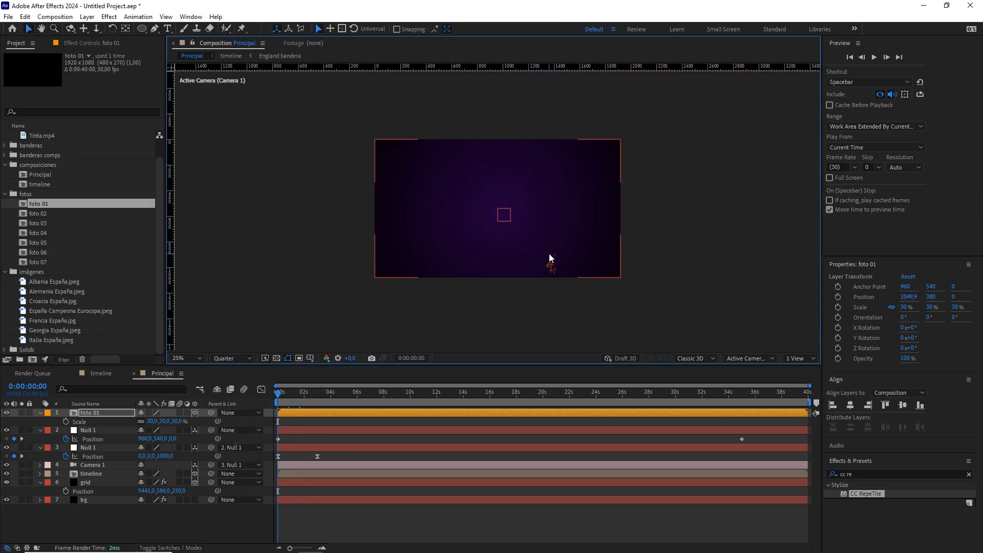
scroll(572, 224, "up", 2)
key("comma")
key("space")
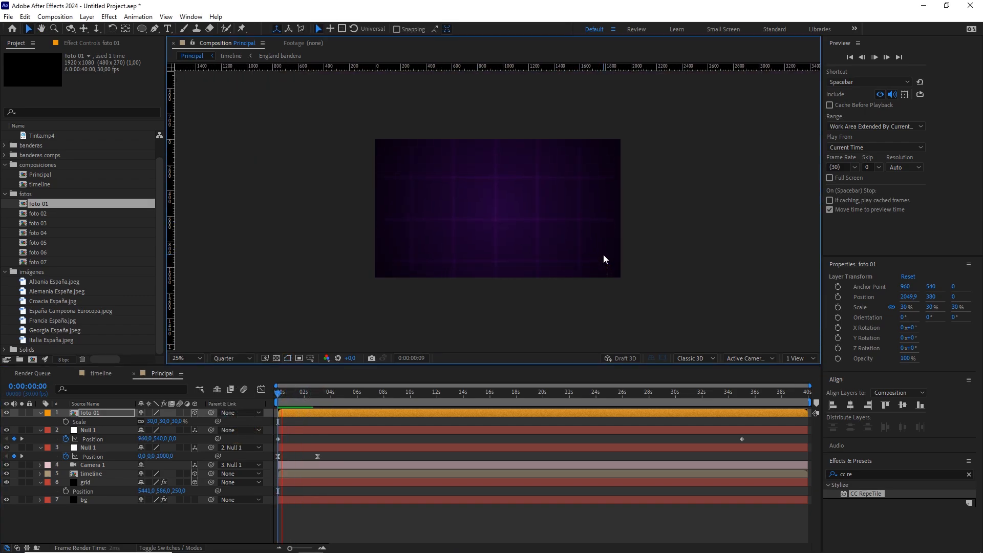
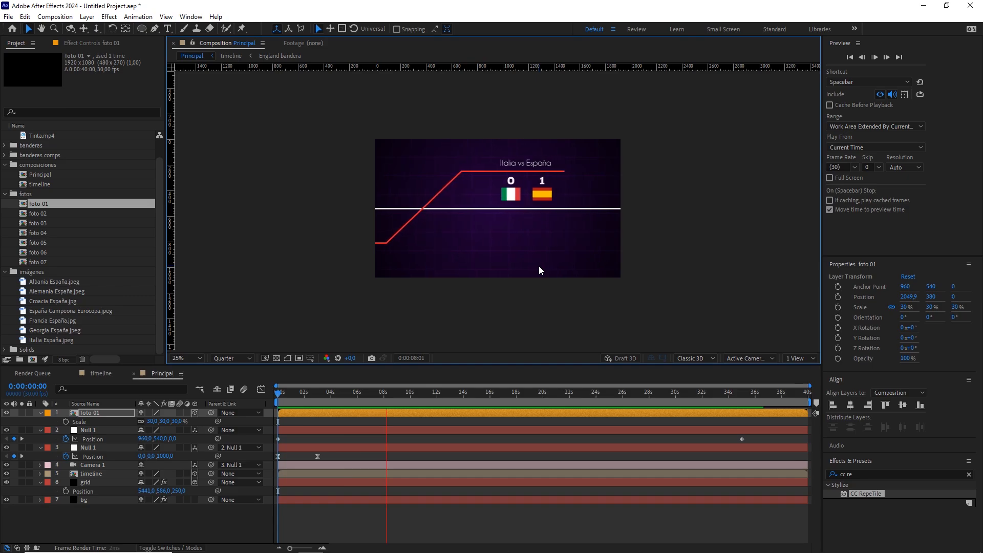
key("space")
Shift the foto 01 layer slightly less than one second earlier in time and preview its ink reveal.
left_click_drag(354, 392, 290, 398)
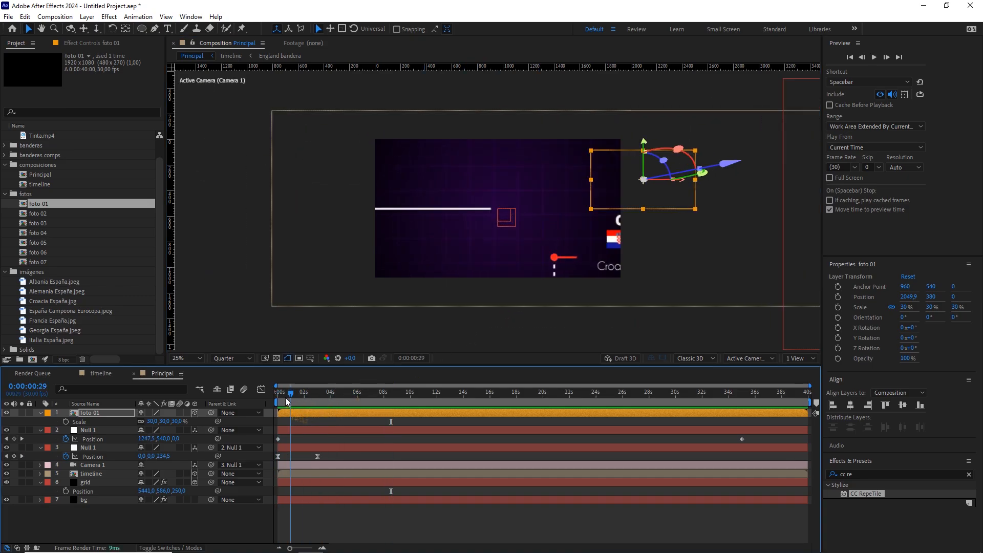
left_click_drag(342, 415, 338, 415)
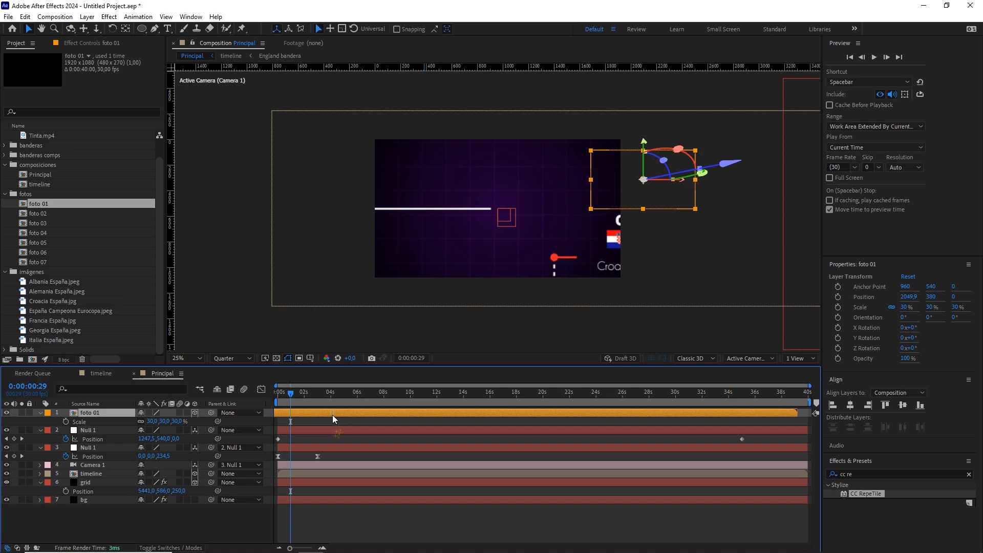
key("space")
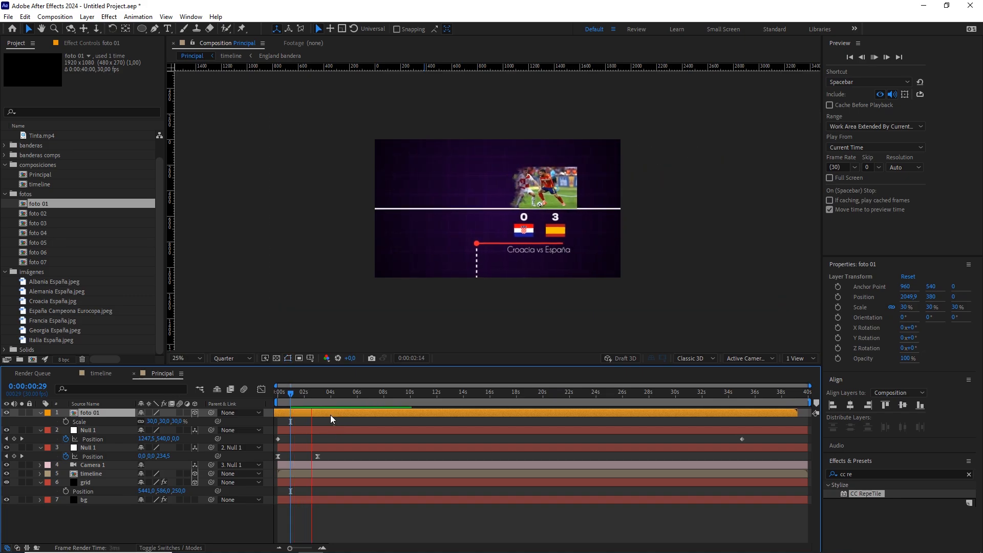
At 0:00:06:28, duplicate foto 01 and place the copy beneath the white line under the Italia vs España flags, about X 3636, Y 703.
left_click_drag(332, 399, 369, 401)
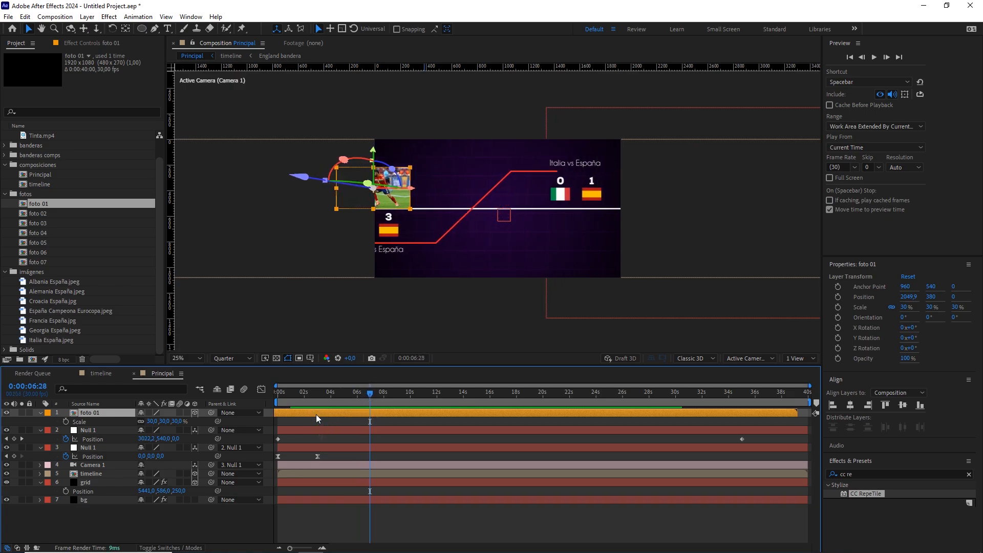
key("ctrl+d")
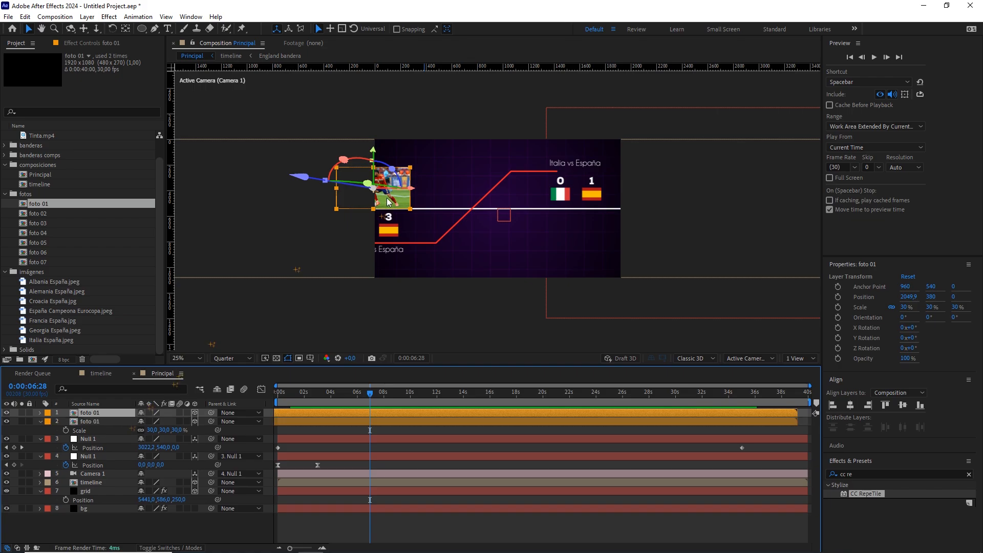
left_click_drag(413, 188, 450, 220)
key("period")
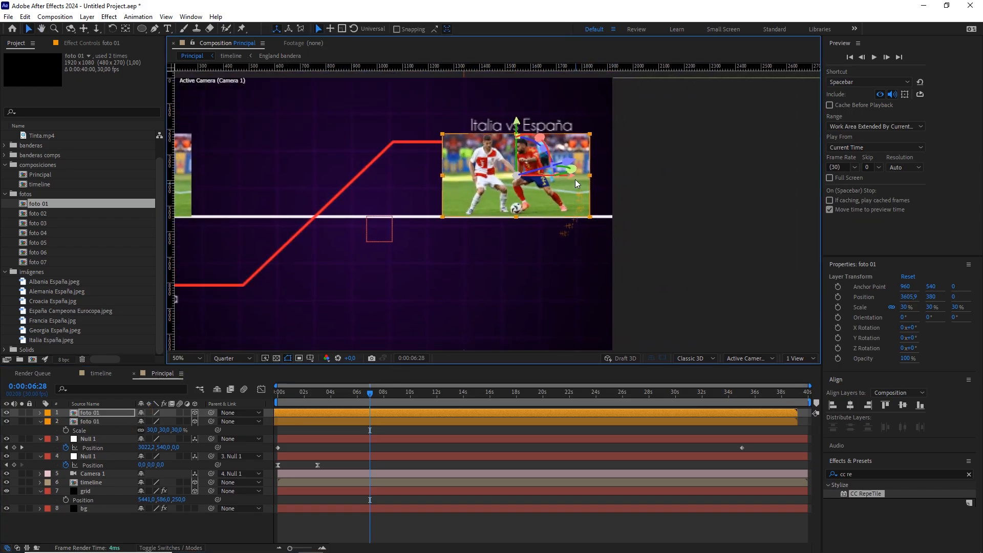
left_click_drag(517, 133, 501, 145)
scroll(517, 208, "up", 1)
left_click_drag(529, 279, 542, 280)
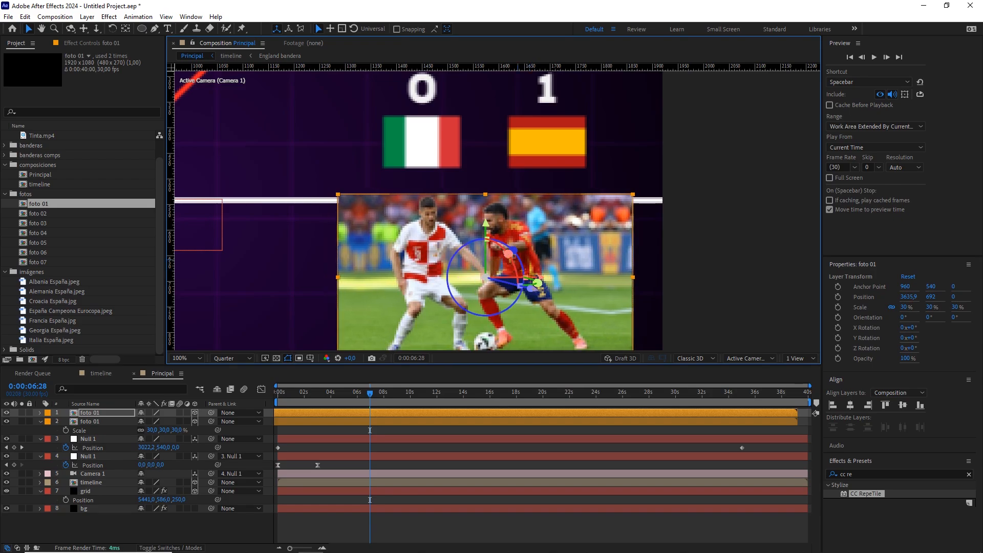
left_click_drag(487, 227, 487, 233)
scroll(486, 230, "down", 1)
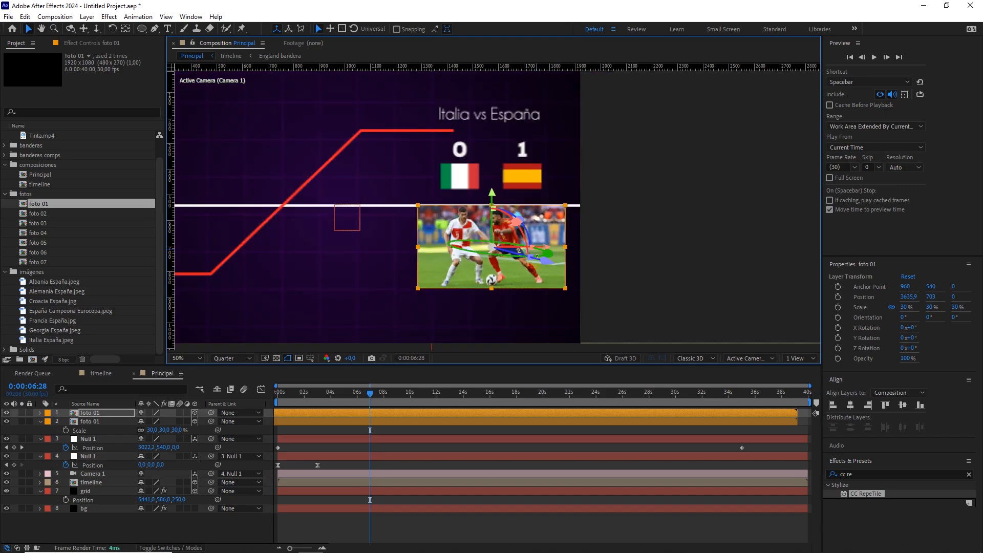
Shift the foto 01 copy under Italia vs España to start at about 4 seconds and replace its source with foto 02.
left_click_drag(311, 413, 370, 417)
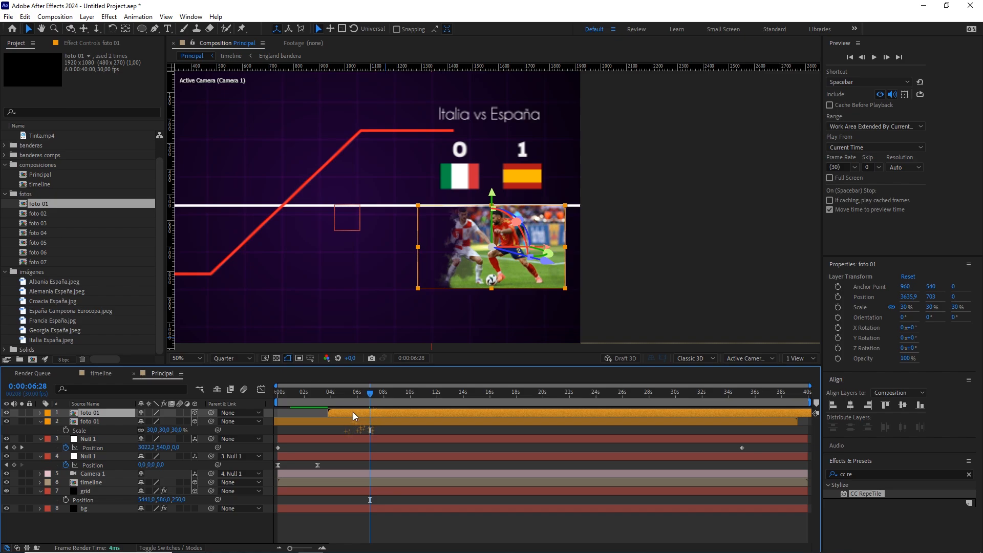
mouse_move(367, 399)
left_mouse_down()
mouse_move(381, 400)
mouse_move(360, 402)
mouse_move(379, 404)
mouse_move(371, 400)
left_mouse_up()
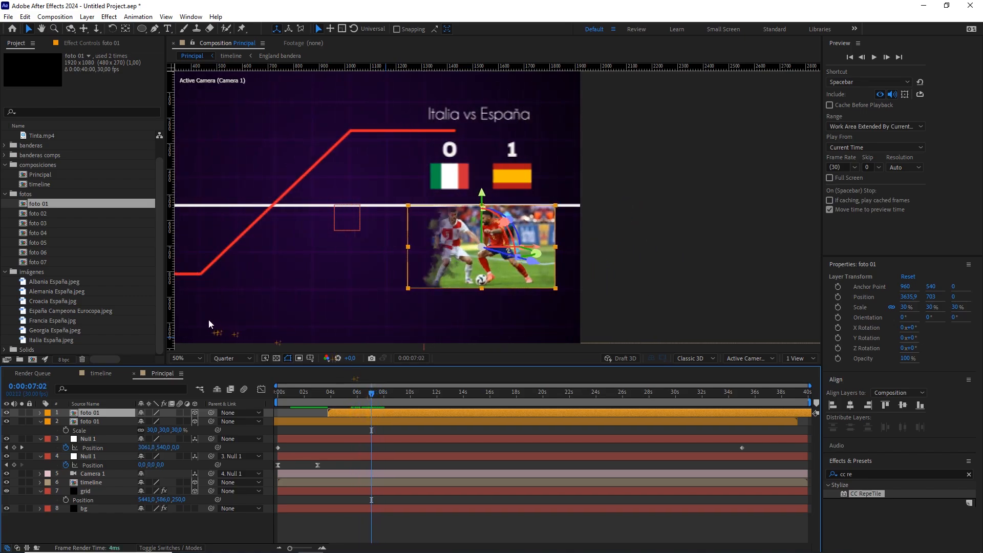
left_click(51, 213)
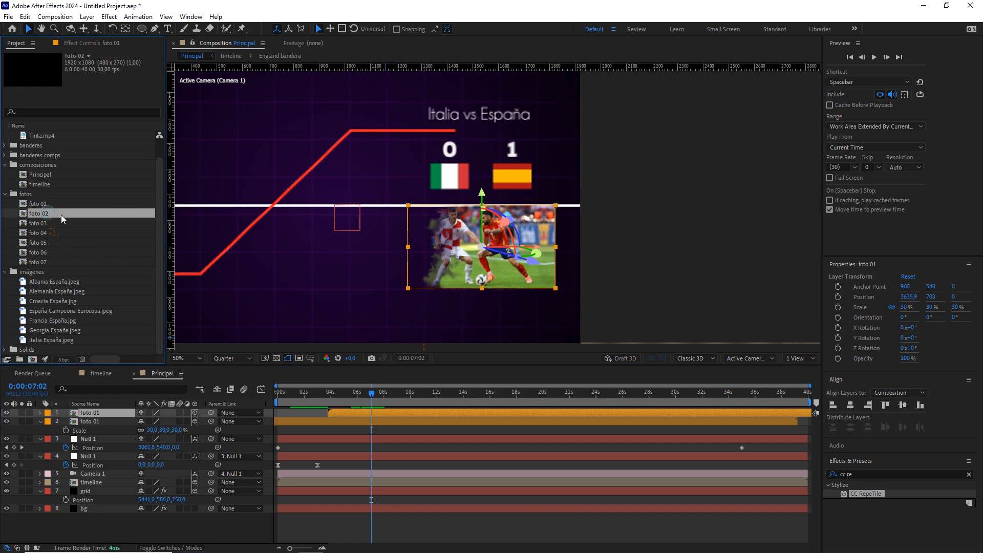
left_click_drag(51, 216, 101, 413)
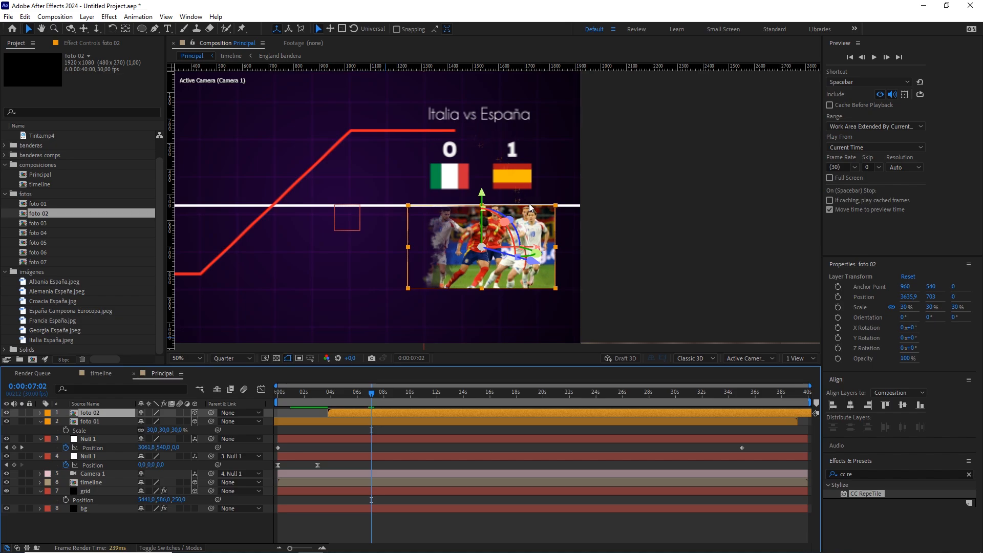
Move the current time to 0:00:12:08, where Albania vs España is in frame, and select the original foto 01 layer.
key("comma")
left_click_drag(374, 395, 442, 404)
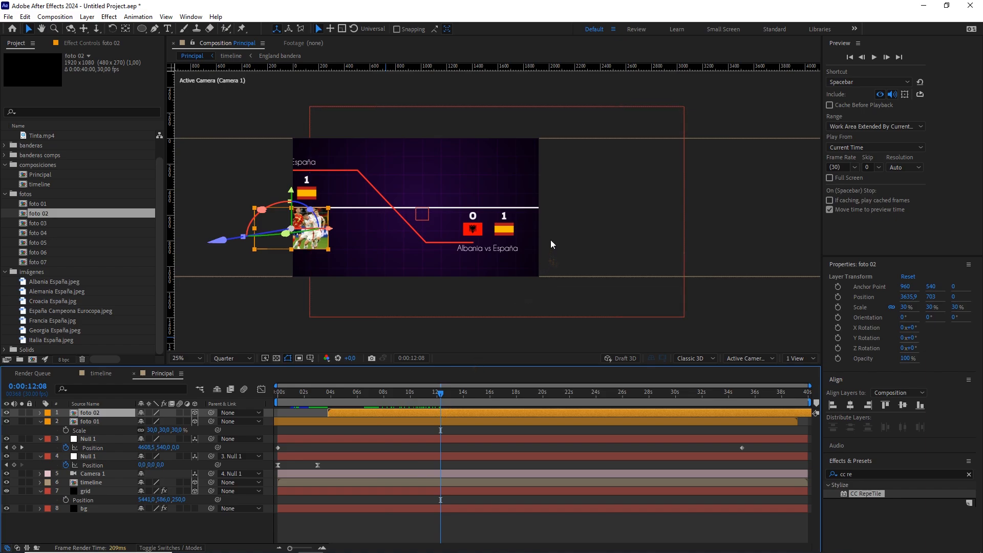
left_click(315, 325)
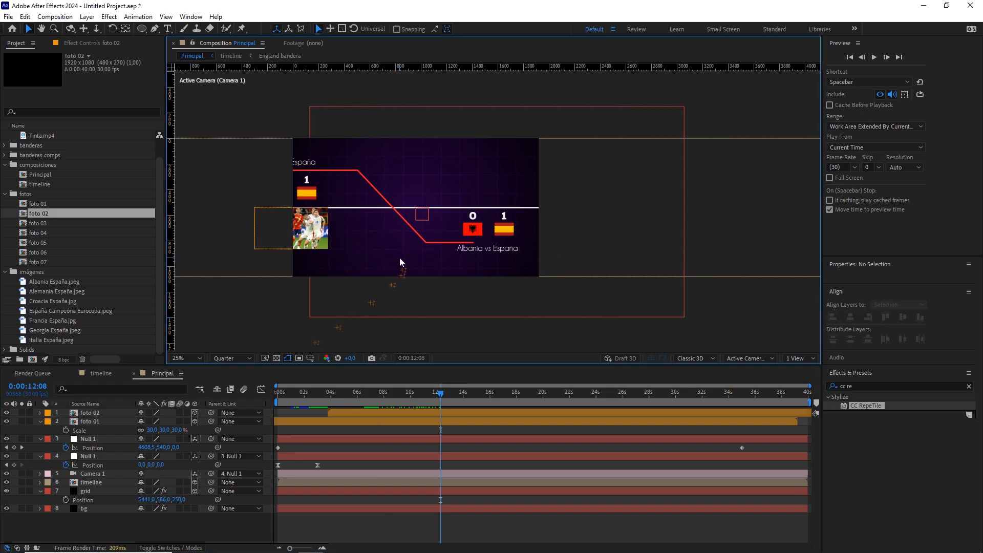
key("comma")
left_click(287, 217)
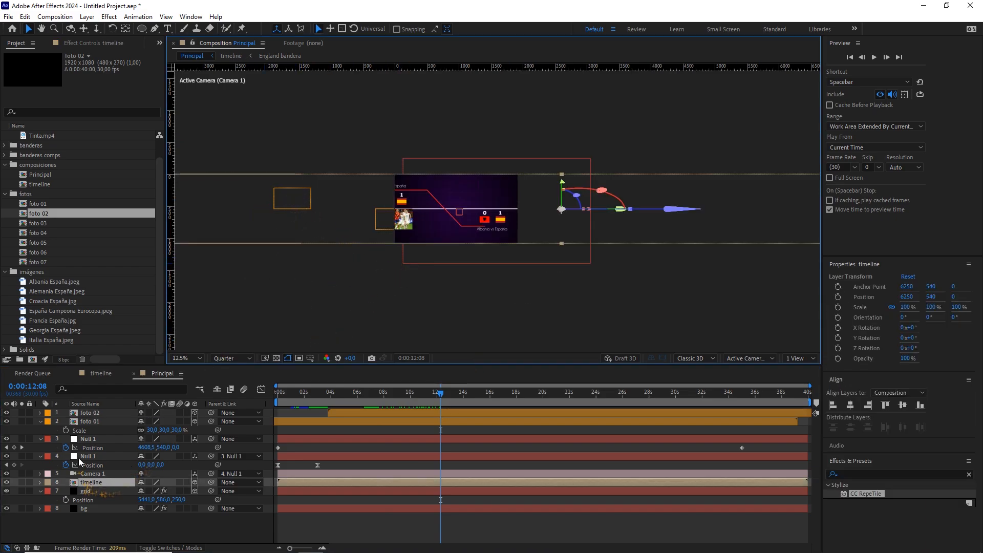
left_click(94, 421)
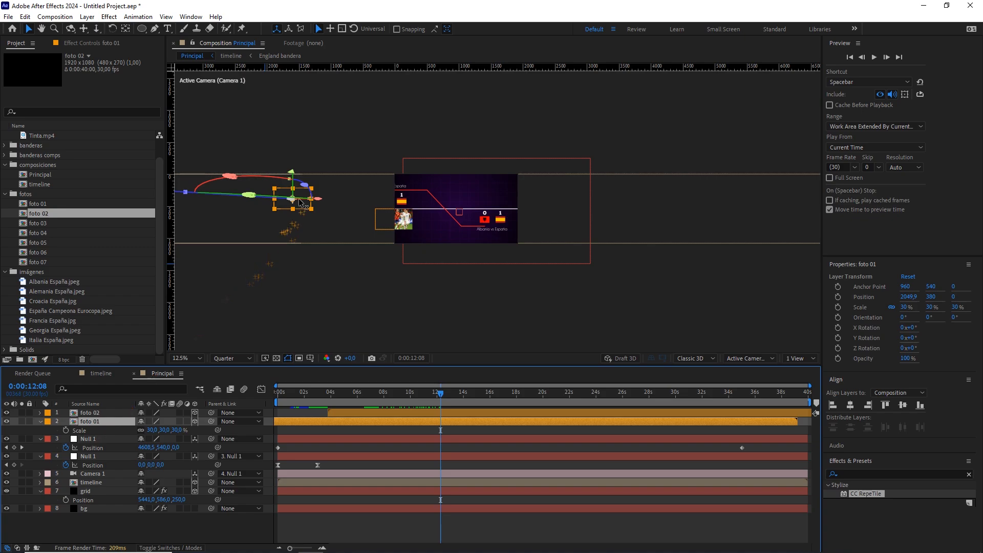
key("period")
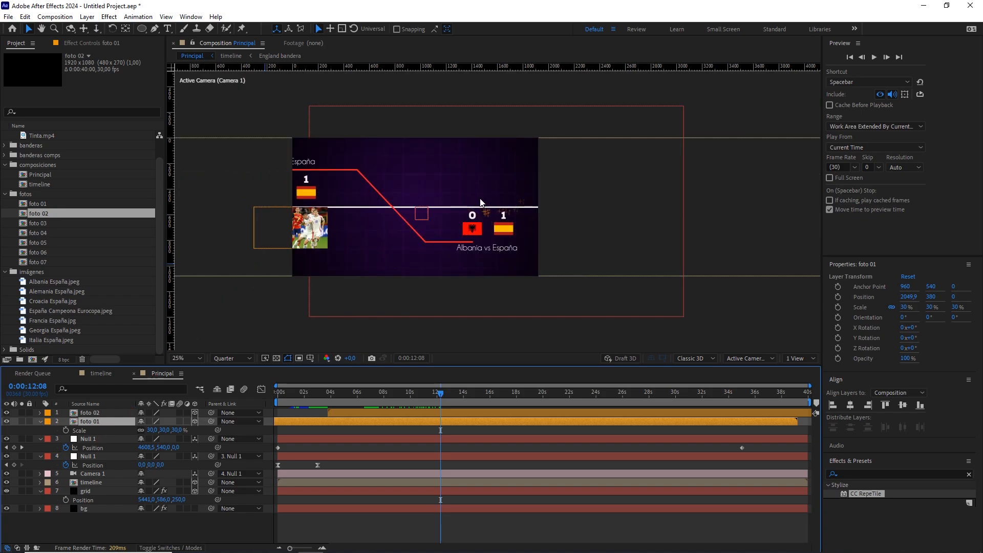
Turn on Draft 3D with the extended viewer and lower the extended viewer's opacity to about 13%.
left_click(626, 358)
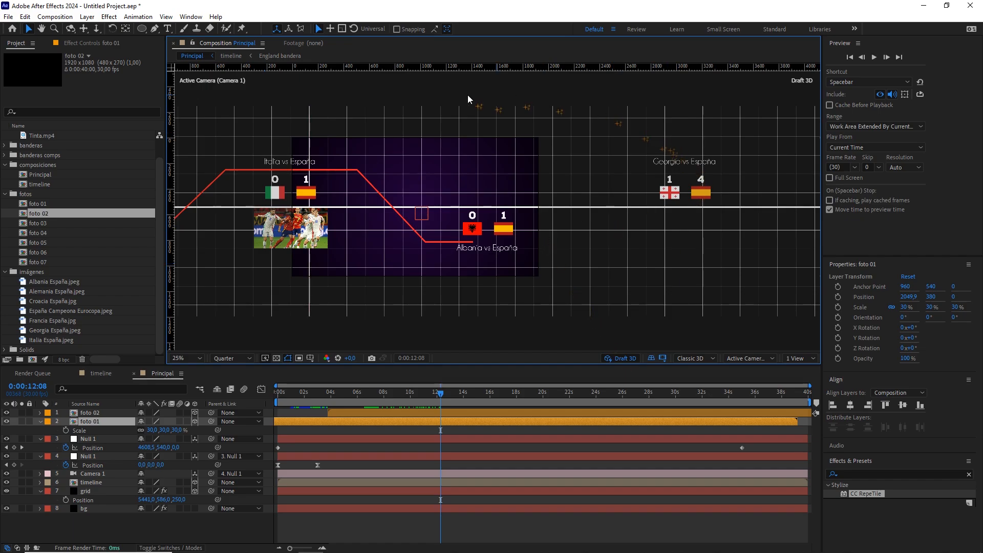
scroll(561, 229, "down", 2)
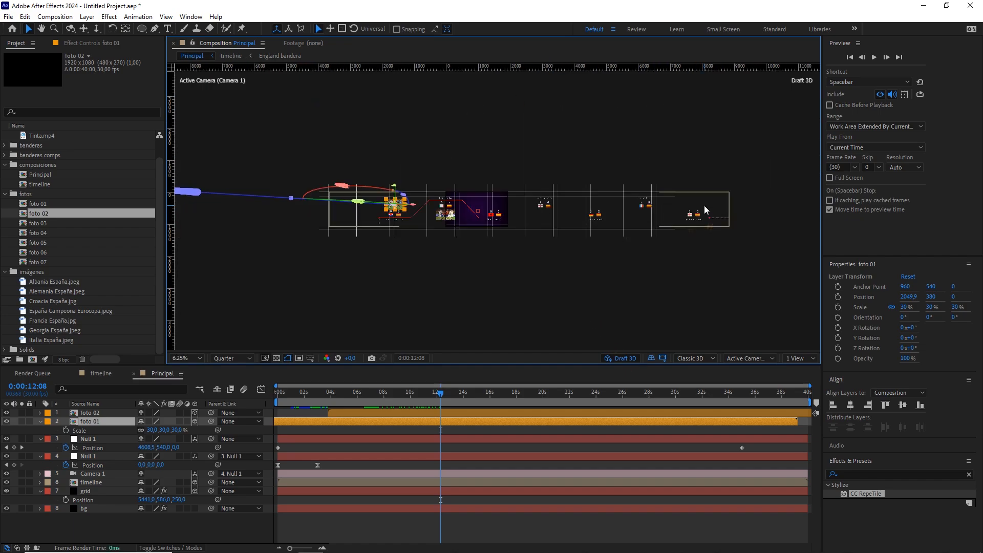
scroll(732, 209, "up", 2)
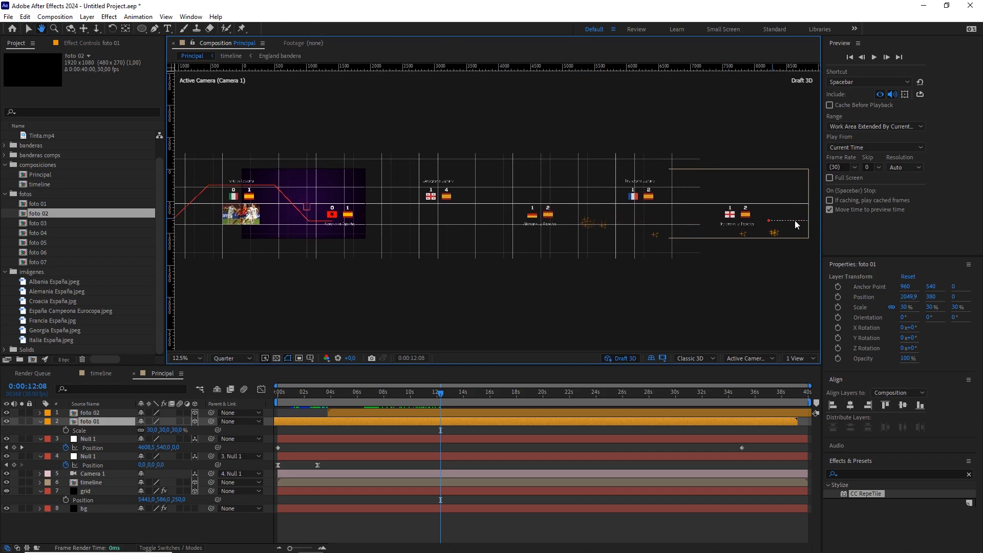
mouse_move(665, 358)
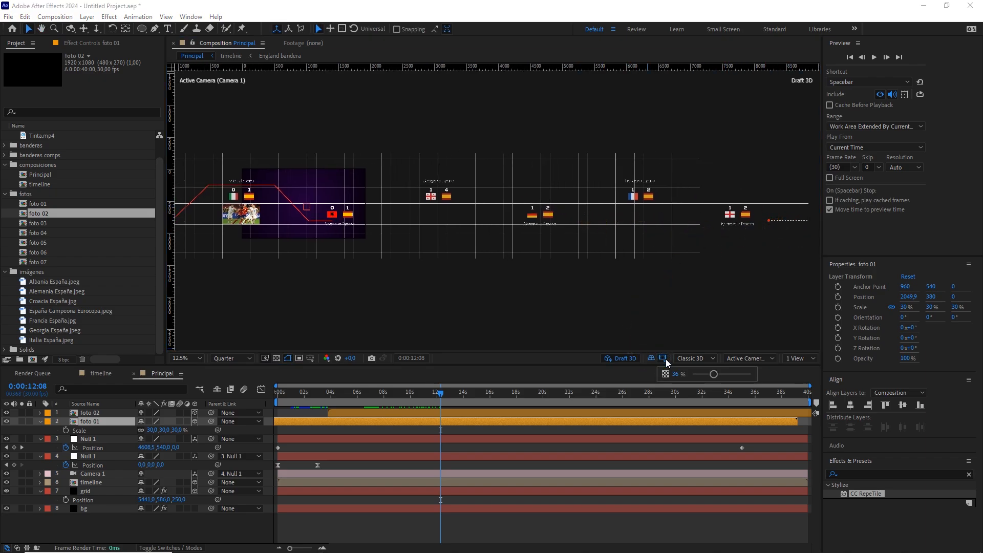
left_click_drag(709, 377, 685, 377)
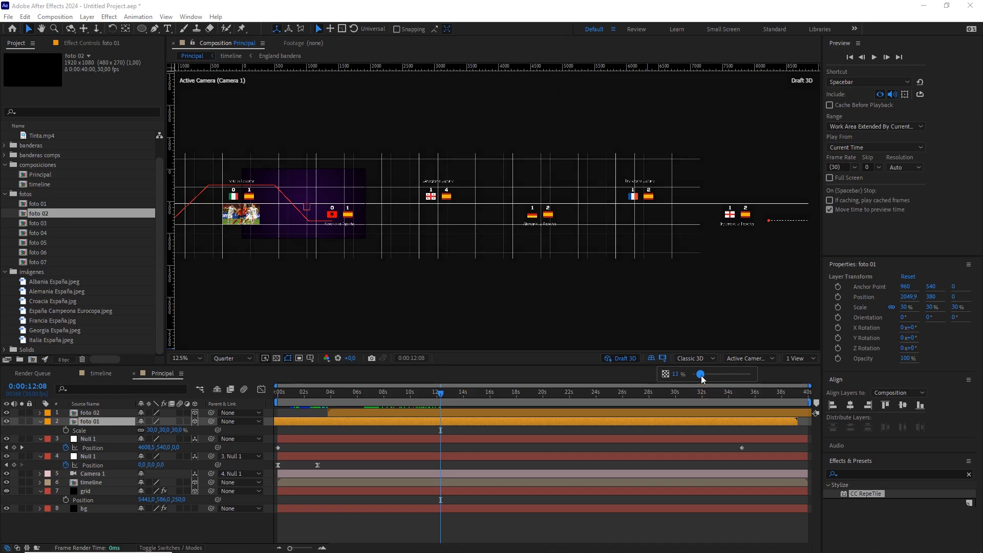
Hide the grid layer so the matches along the timeline are easier to see.
scroll(567, 282, "up", 2)
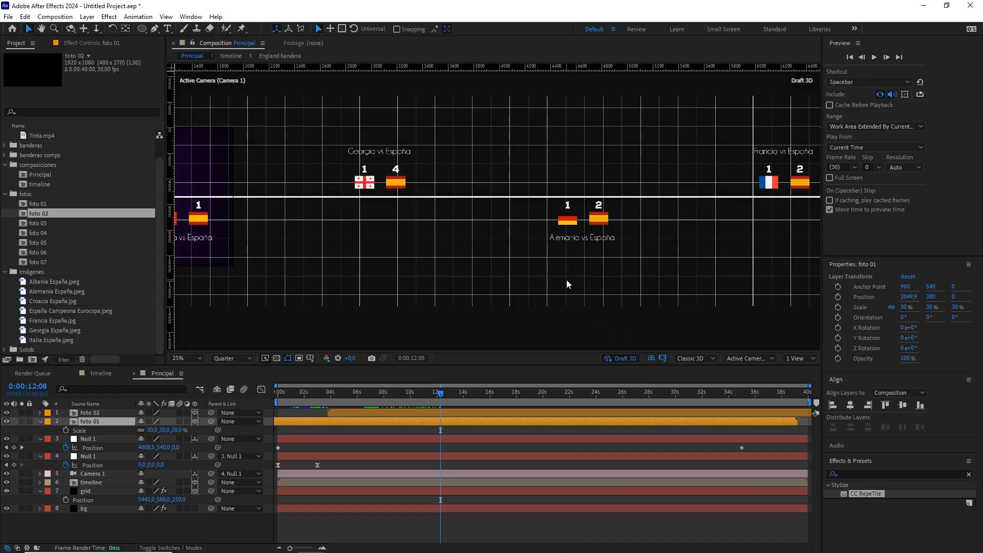
key("comma")
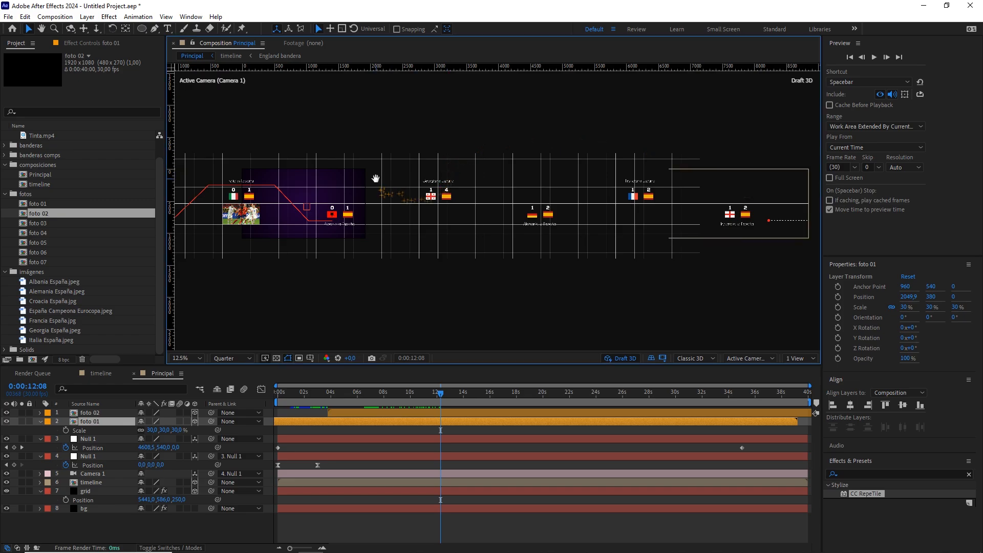
left_click_drag(376, 179, 590, 184)
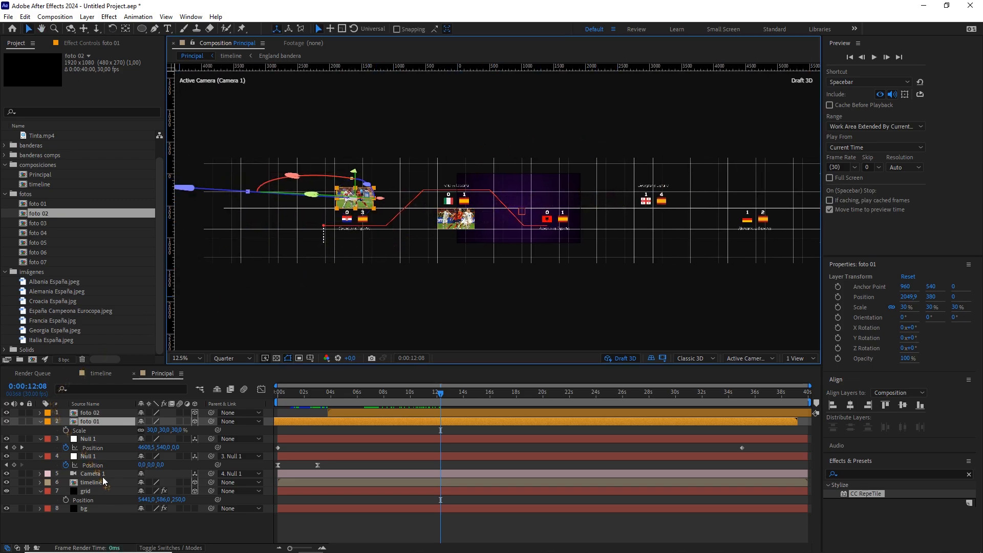
left_click(97, 489)
left_click(6, 490)
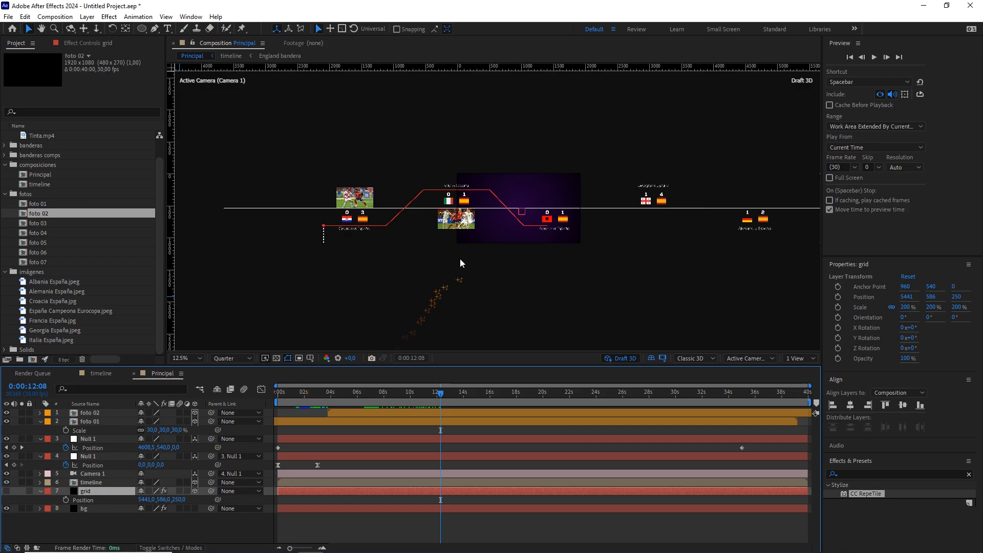
Duplicate foto 01 and place the copy above the white line over the Albania vs España flags, about X 5176, Y 380.
left_click(388, 178)
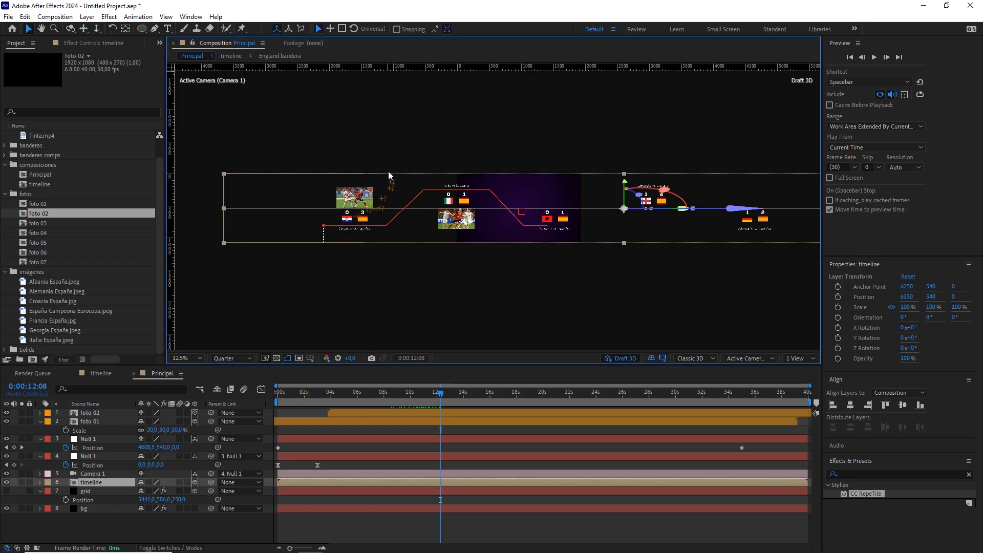
left_click(374, 204)
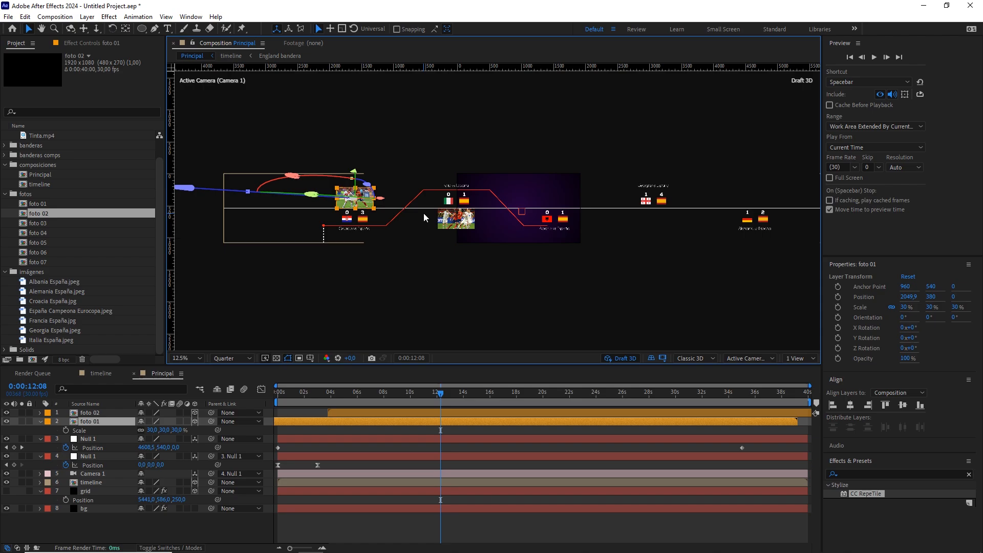
key("ctrl+d")
left_click_drag(383, 200, 548, 209)
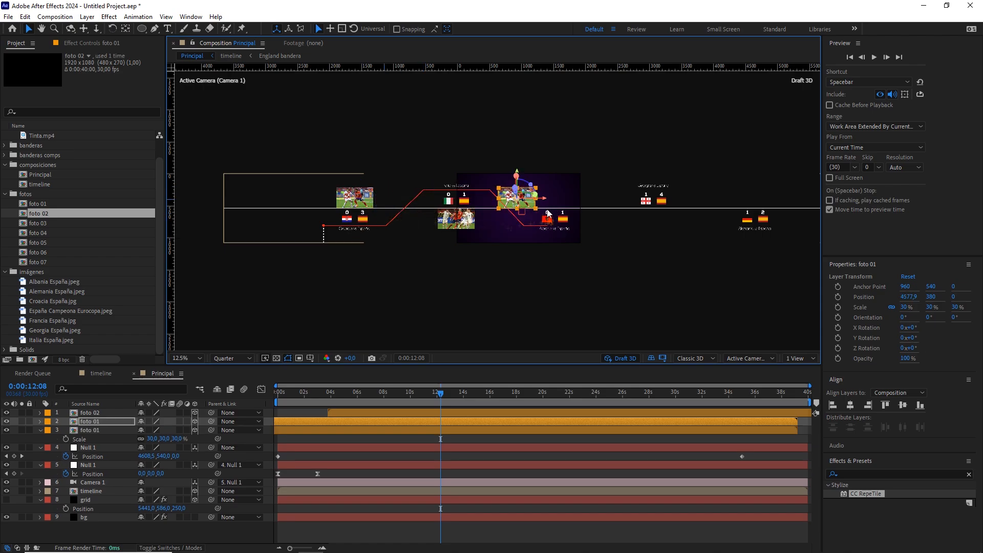
scroll(549, 210, "up", 4)
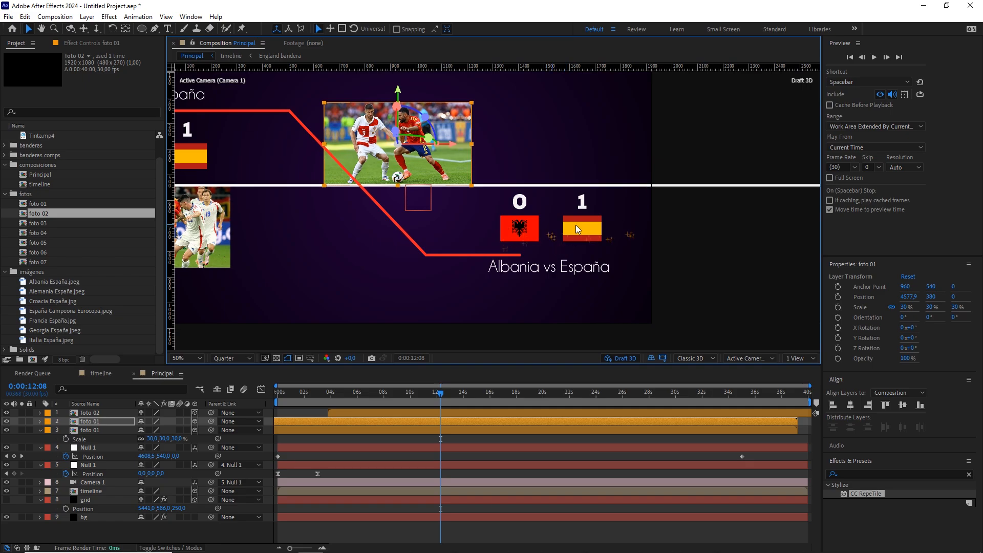
left_click_drag(445, 144, 584, 144)
key("period")
left_click_drag(603, 181, 526, 199)
left_click_drag(556, 105, 587, 105)
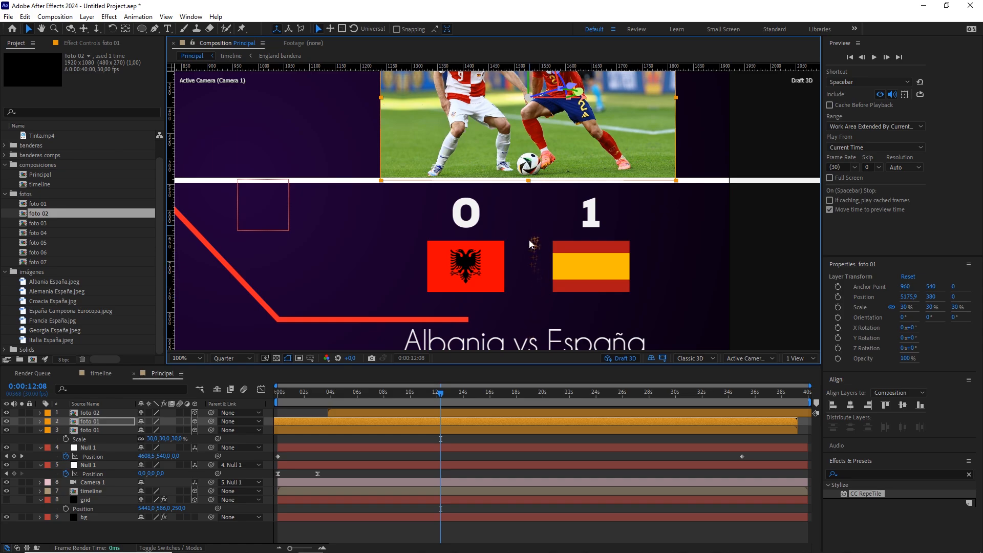
scroll(576, 187, "down", 4)
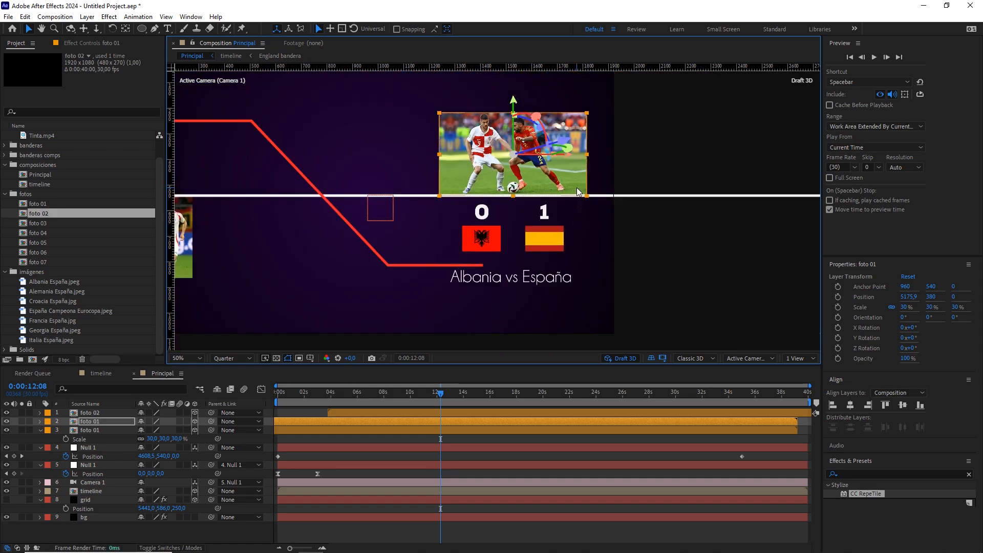
Duplicate foto 02 and place the copy beneath the white line under the Georgia vs España flags, about X 6720, Y 703.
scroll(576, 188, "down", 2)
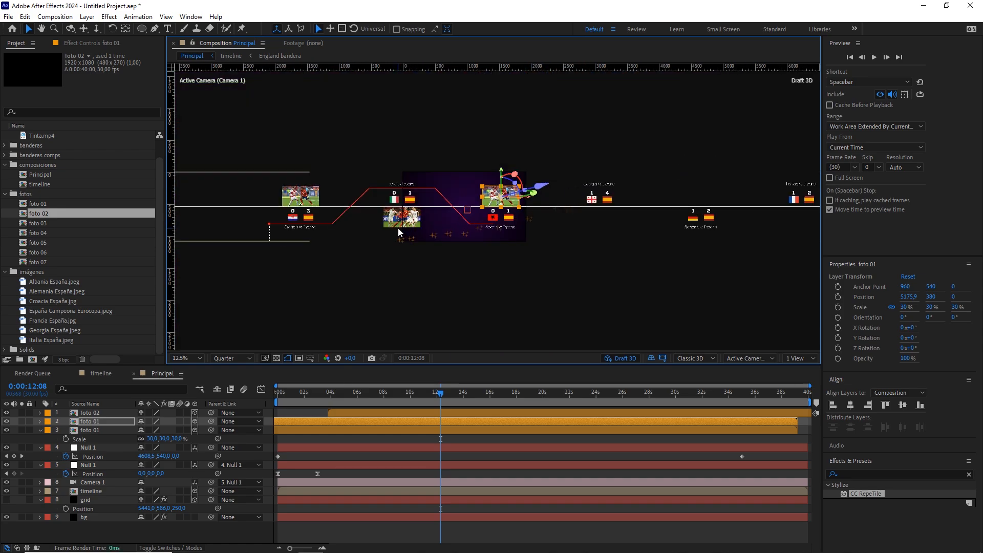
left_click(411, 225)
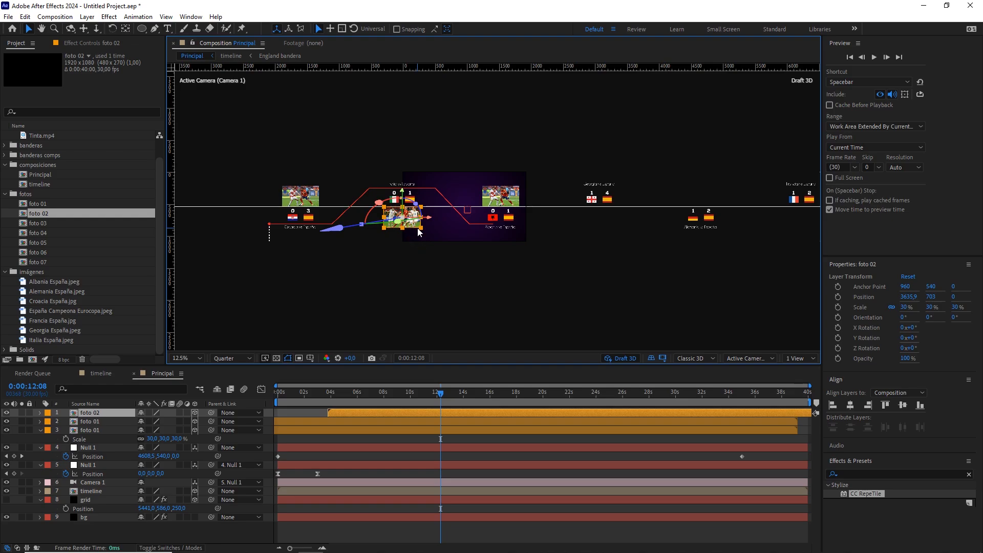
key("ctrl+d")
left_click_drag(437, 220, 322, 218)
scroll(628, 226, "up", 3)
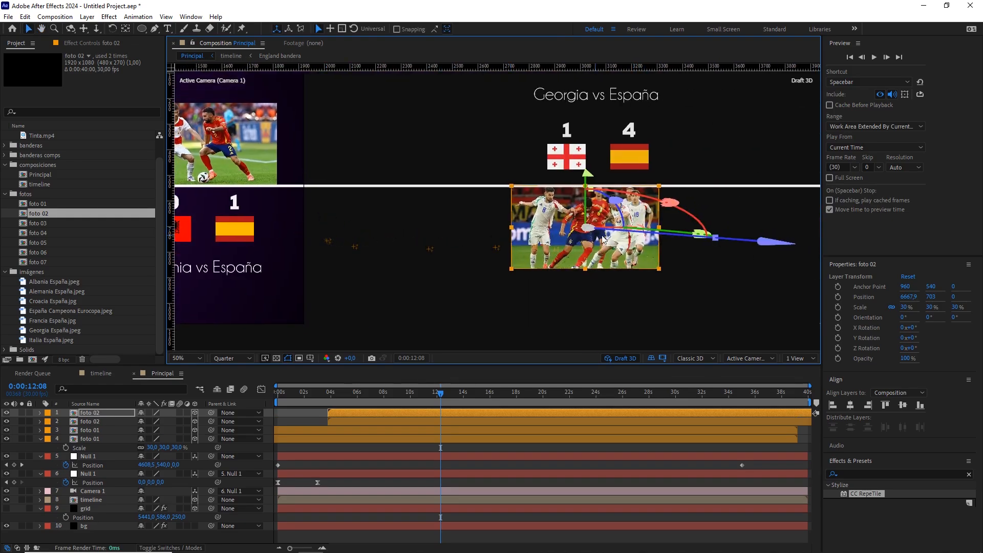
scroll(737, 237, "up", 1)
left_click_drag(738, 237, 603, 237)
scroll(685, 211, "down", 3)
scroll(685, 211, "down", 1)
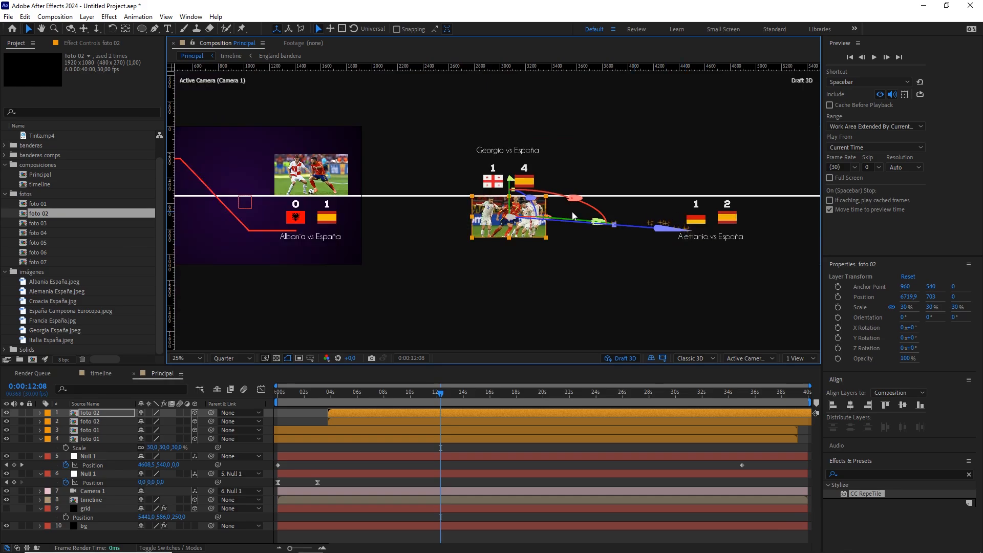
Replace the source of the foto 01 copy above Albania vs España with foto 03.
left_click_drag(405, 179, 613, 185)
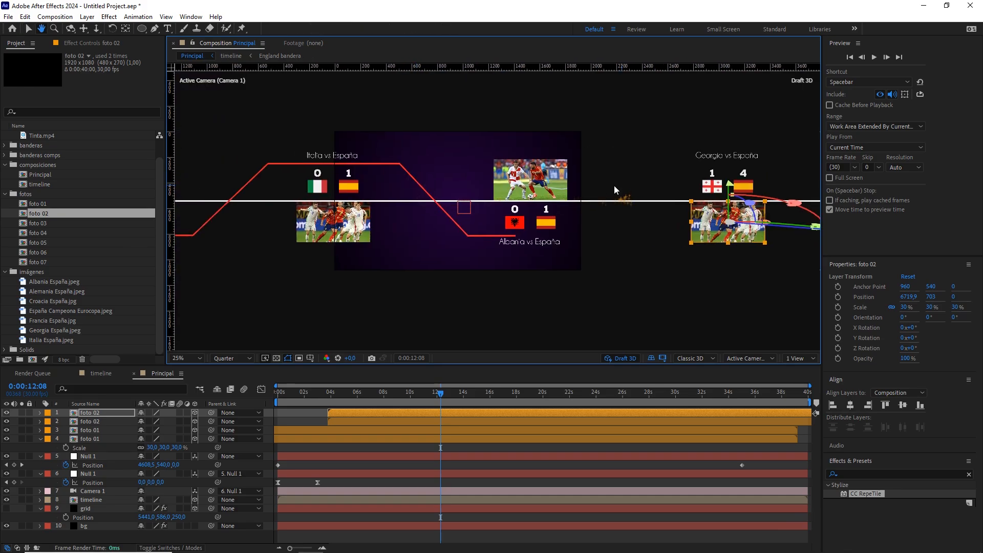
left_click(552, 181)
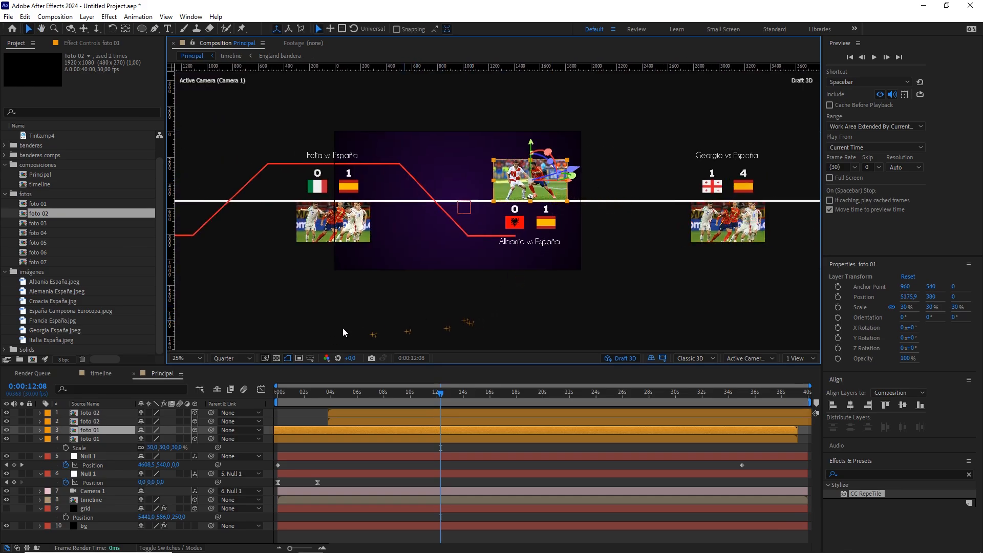
key("h")
left_click_drag(420, 202, 544, 205)
key("v")
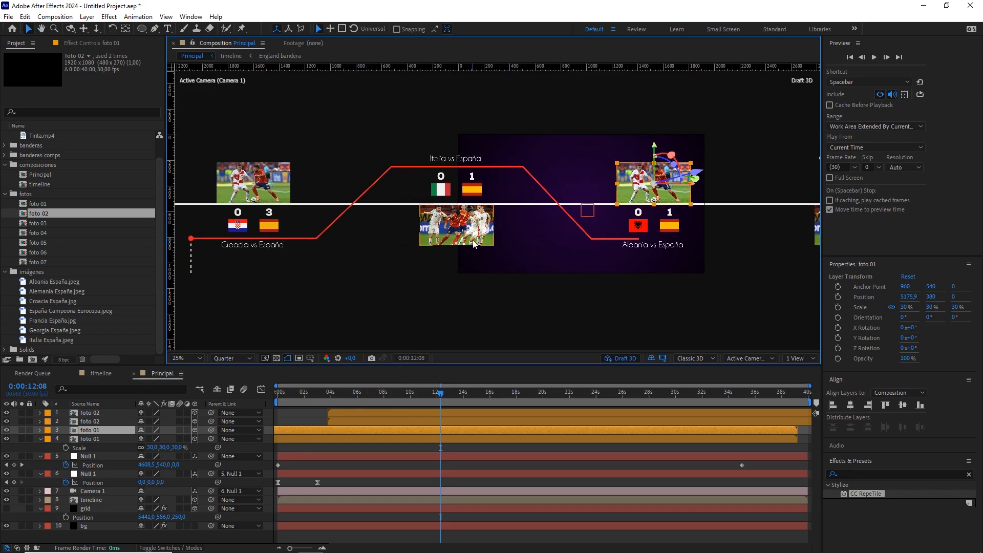
left_click(472, 239)
left_click(624, 180)
left_click_drag(45, 222, 98, 428)
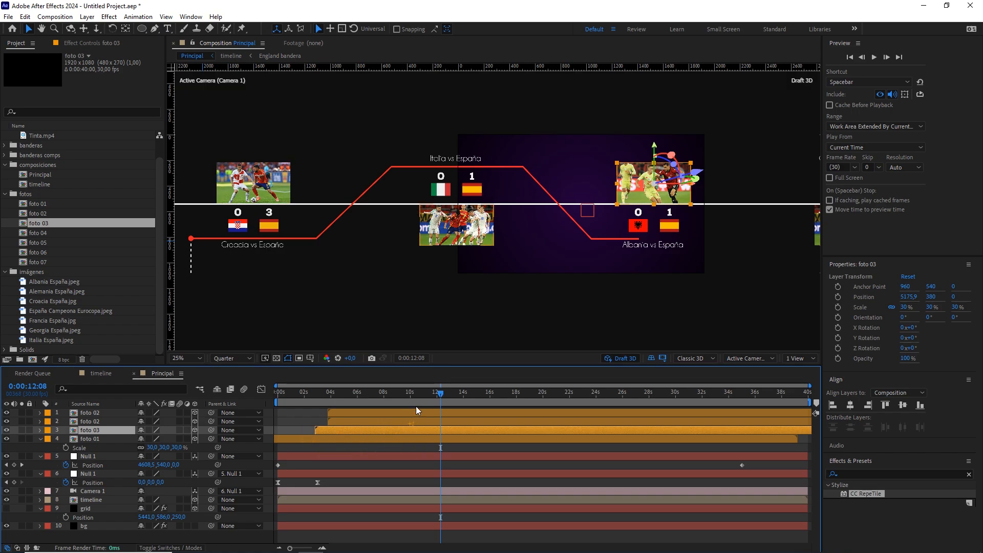
Replace the source of the foto 02 copy under Georgia vs España with foto 04.
key("h")
left_click_drag(724, 224, 472, 225)
key("v")
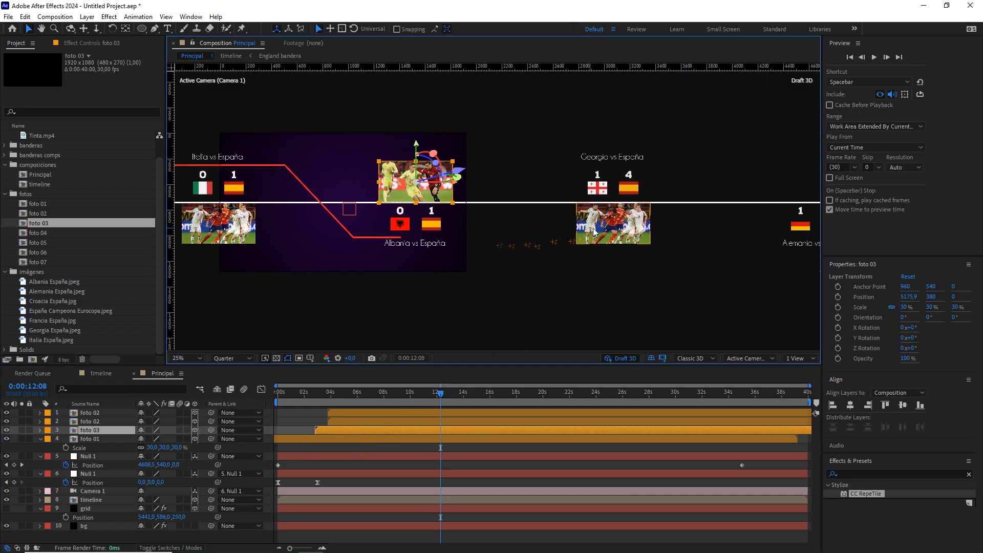
left_click(596, 231)
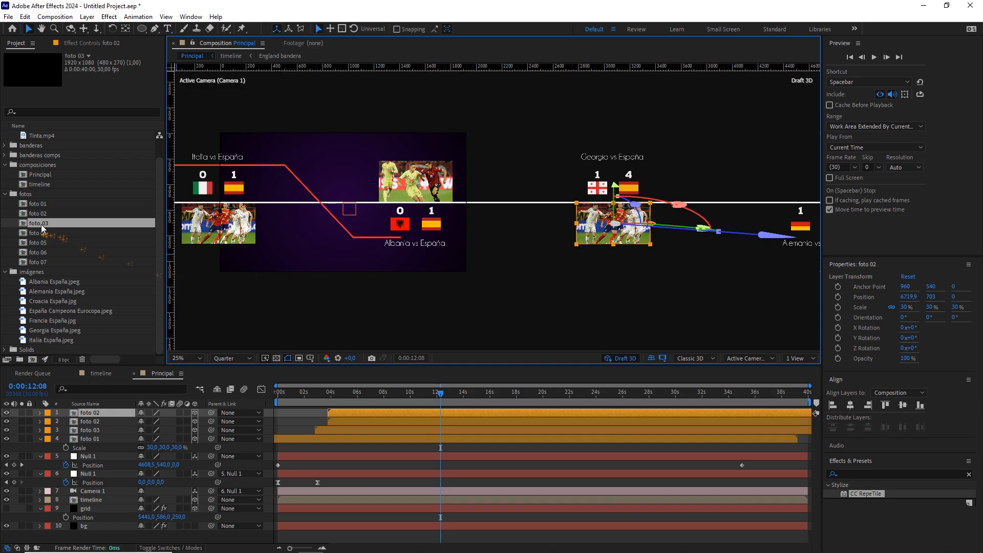
left_click_drag(44, 235, 97, 412)
Duplicate foto 03 and move the copy above the white line near the Alemania vs España flags, about X 8204, Y 380.
scroll(506, 284, "up", 2)
key("h")
left_click_drag(654, 254, 497, 247)
key("v")
scroll(653, 221, "down", 2)
key("h")
left_click_drag(653, 222, 522, 226)
key("v")
left_click(228, 187)
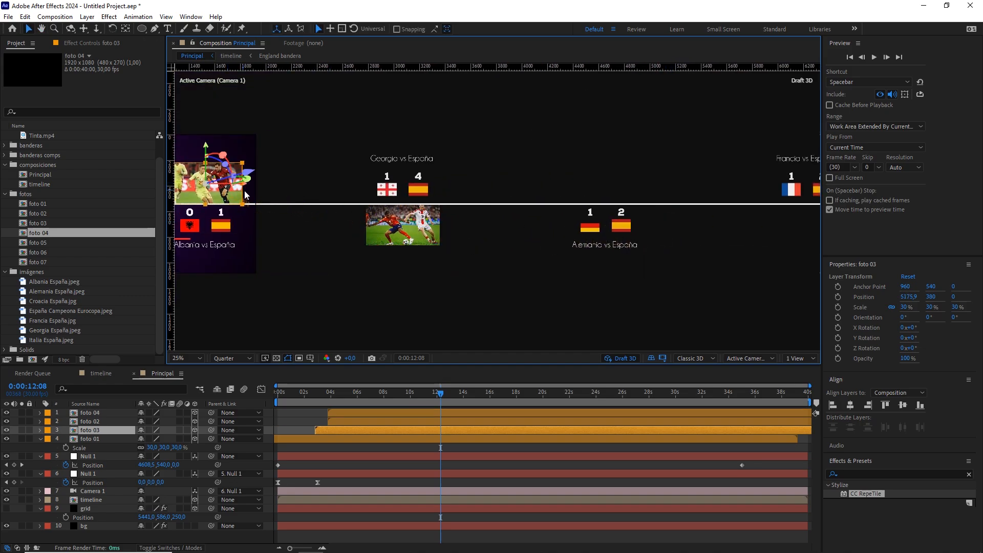
key("ctrl+d")
left_click_drag(246, 190, 501, 217)
Centre the foto 03 copy over the Alemania vs España flags at about X 8304, keeping Y at 380.
scroll(632, 199, "up", 2)
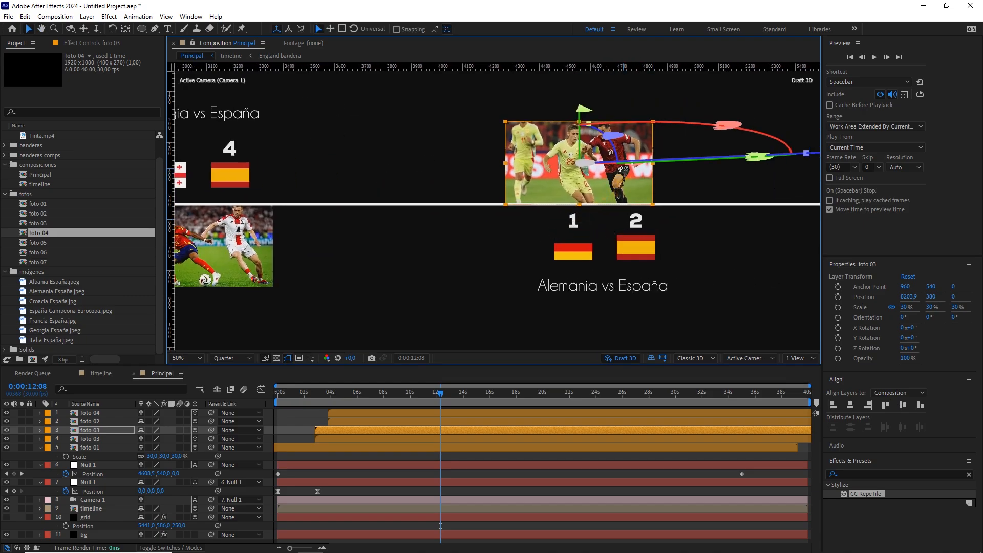
left_click_drag(637, 169, 660, 167)
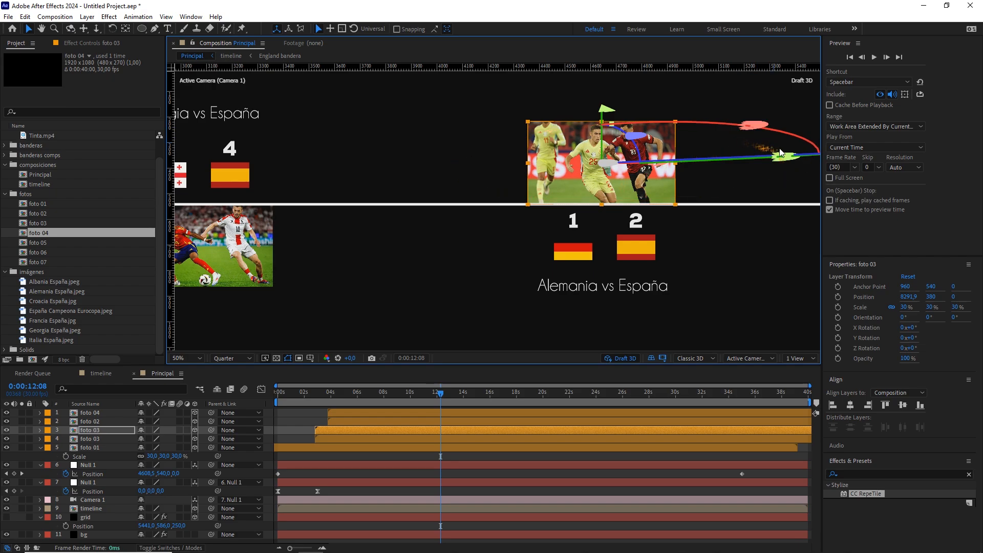
left_click_drag(606, 109, 606, 98)
key("ctrl+z")
left_click_drag(660, 170, 660, 183)
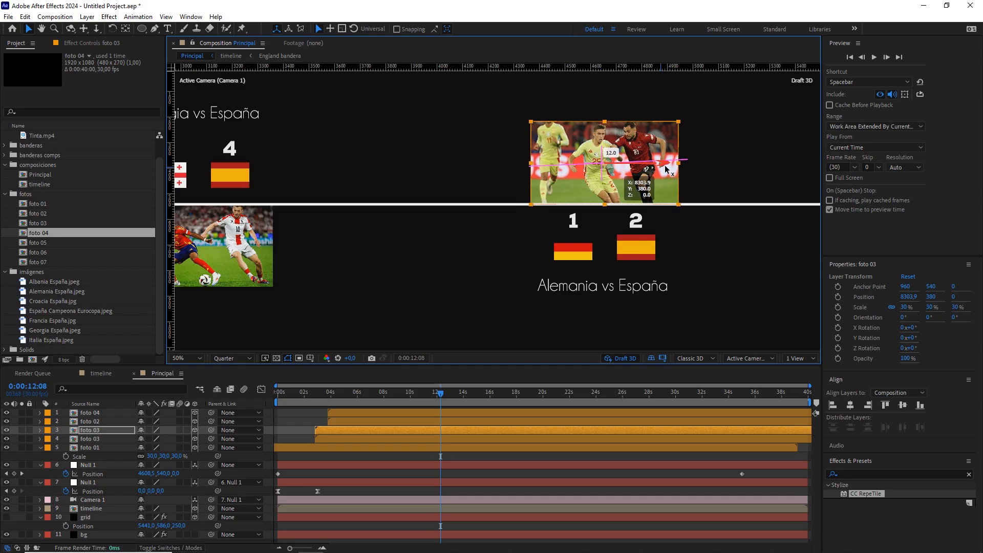
Replace the source of the foto 03 copy above Alemania vs España with foto 05.
key("comma")
key("comma")
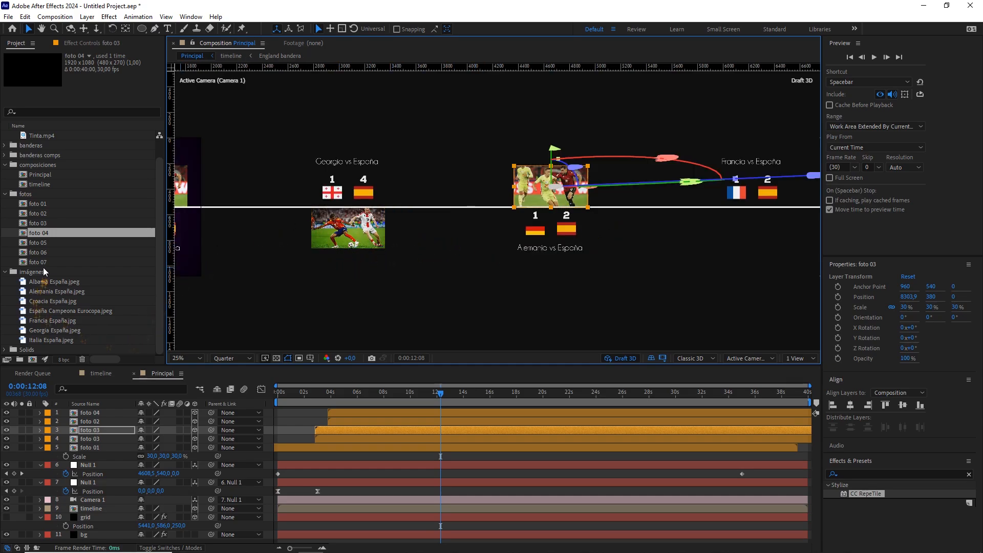
left_click_drag(45, 243, 91, 429)
Duplicate foto 04 and move the copy beneath the white line under the Francia vs España flags, about X 9816, Y 703.
scroll(630, 222, "up", 2)
left_click_drag(670, 216, 404, 227)
key("v")
scroll(570, 239, "down", 4)
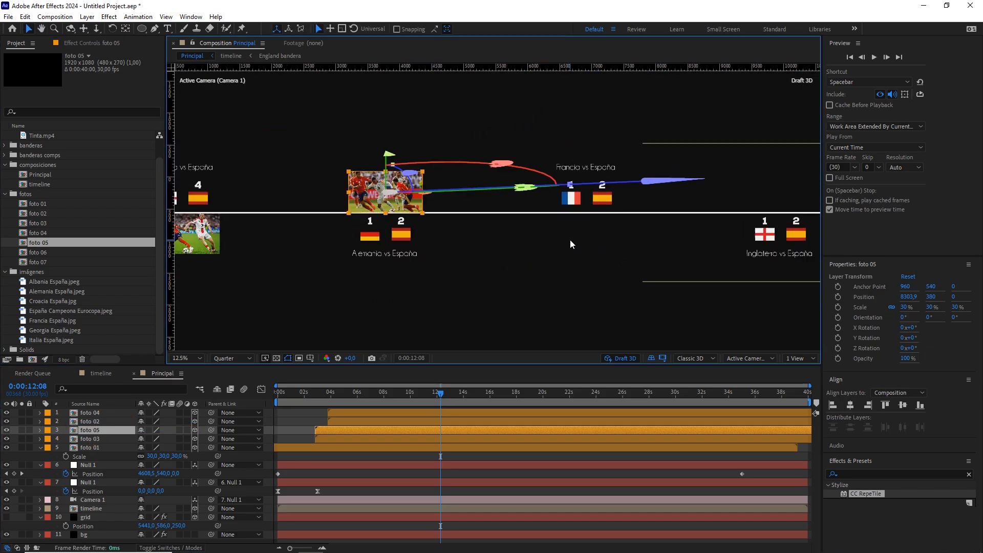
left_click(349, 232)
left_click(360, 270)
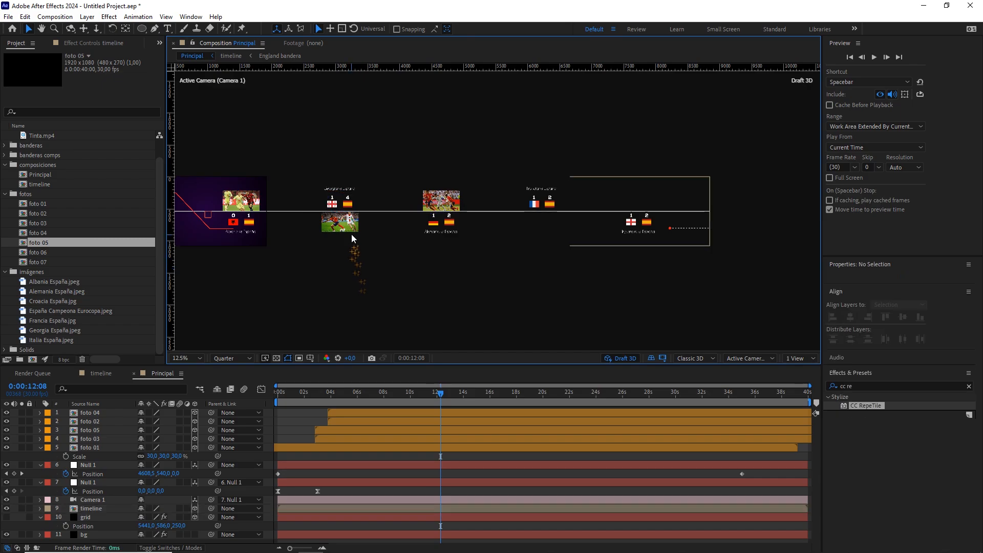
left_click(351, 234)
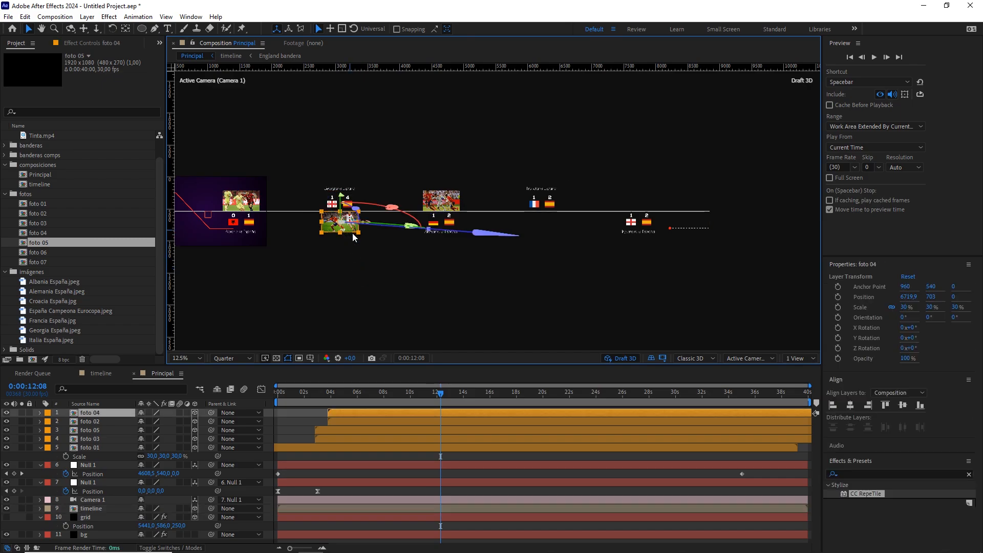
key("ctrl+d")
left_click_drag(375, 224, 573, 225)
Fine-tune the foto 04 copy under the Francia vs España flags to X 9873.9, keeping Y at 703.
scroll(573, 231, "up", 4)
scroll(573, 231, "up", 2)
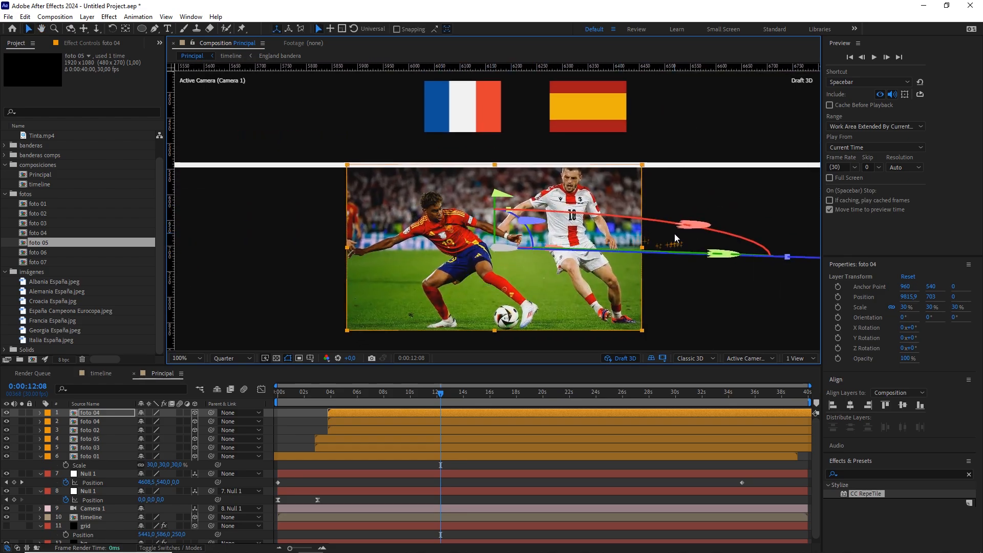
left_click_drag(642, 290, 609, 248)
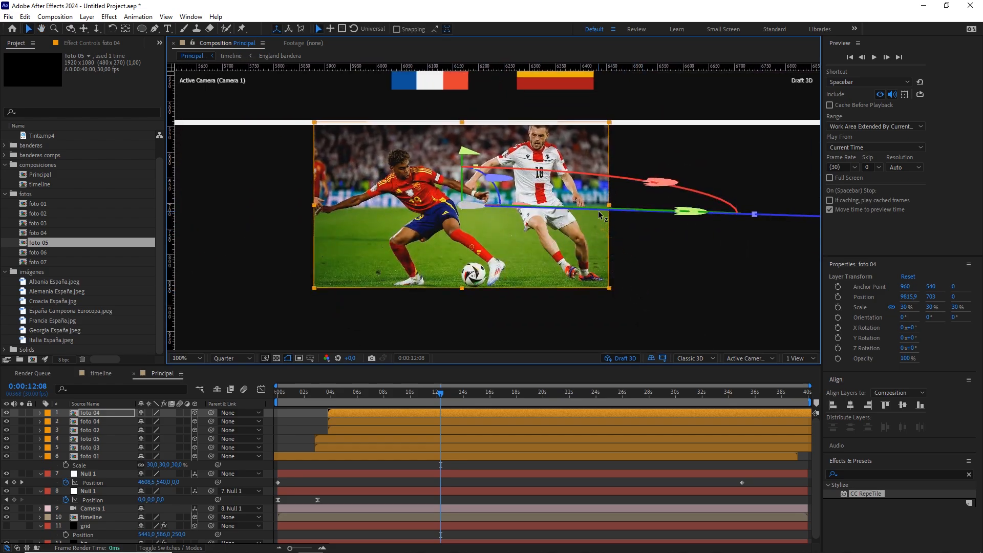
key("comma")
key("comma")
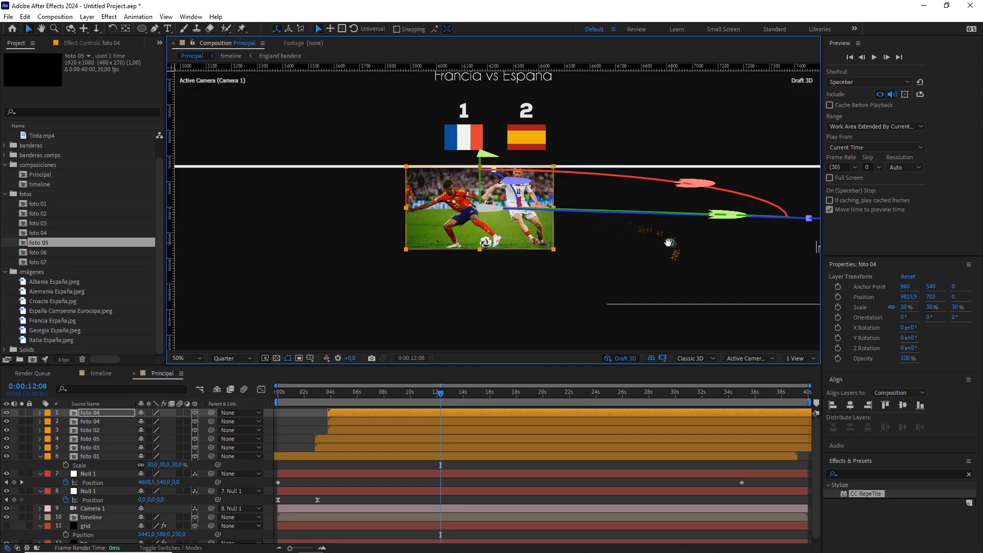
left_click_drag(670, 242, 610, 233)
key("comma")
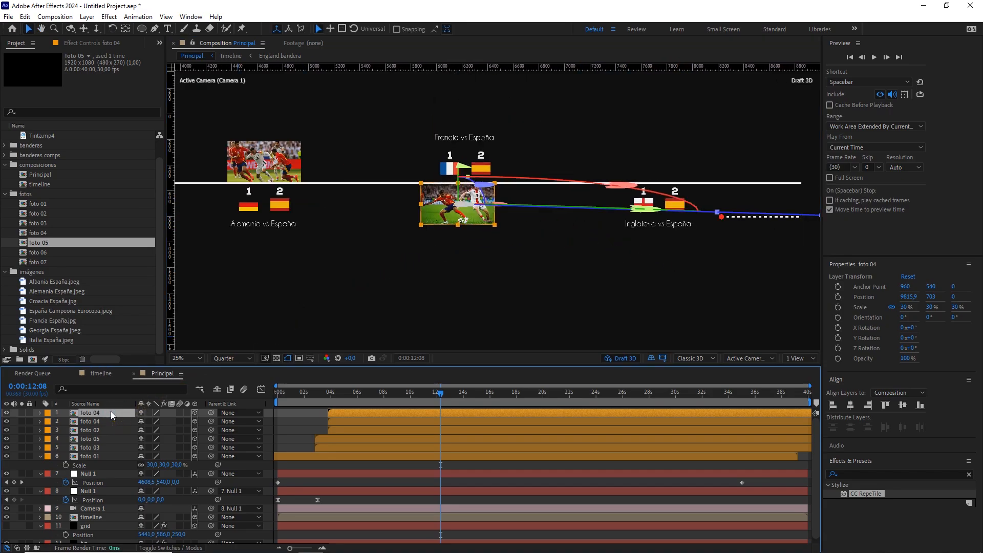
key("p")
key("period")
key("period")
left_click_drag(396, 223, 515, 279)
key("v")
left_click_drag(148, 420, 182, 422)
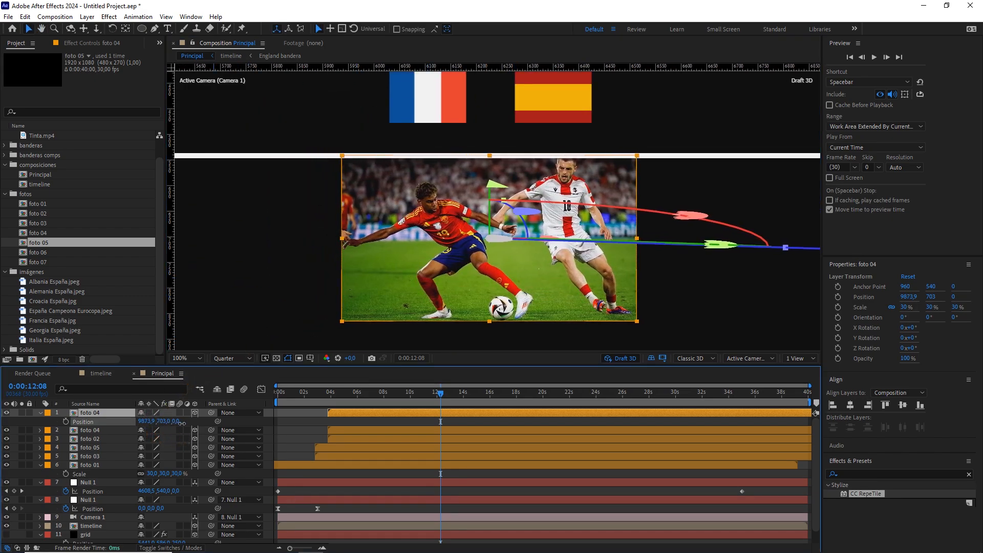
Replace the source of the foto 04 copy under Francia vs España with foto 06.
scroll(527, 225, "down", 2)
left_click_drag(410, 226, 454, 232)
left_click_drag(36, 255, 81, 417)
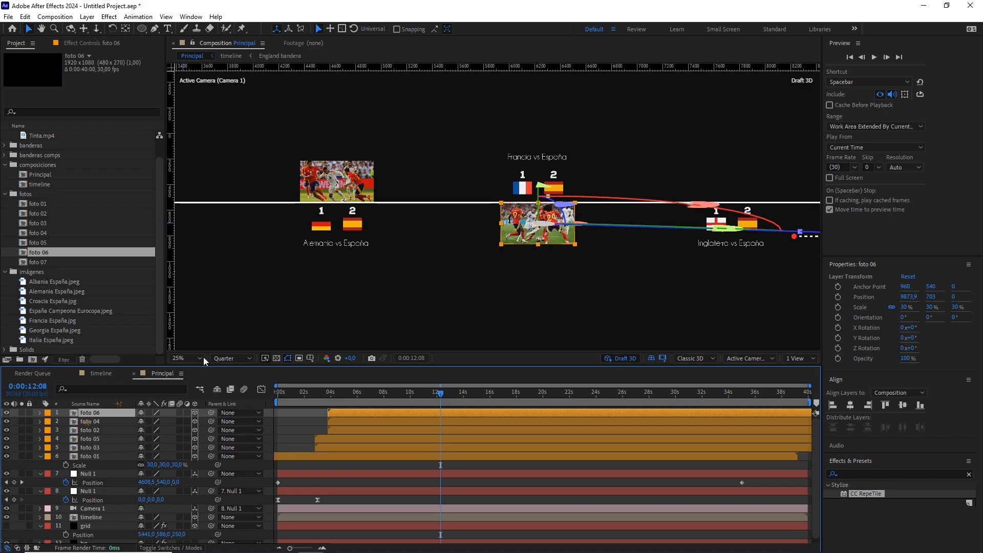
Duplicate foto 05 and place the copy above the white line over the Inglaterra vs España flags at X 11391.9, Y 380.
scroll(521, 247, "up", 2)
scroll(479, 245, "down", 2)
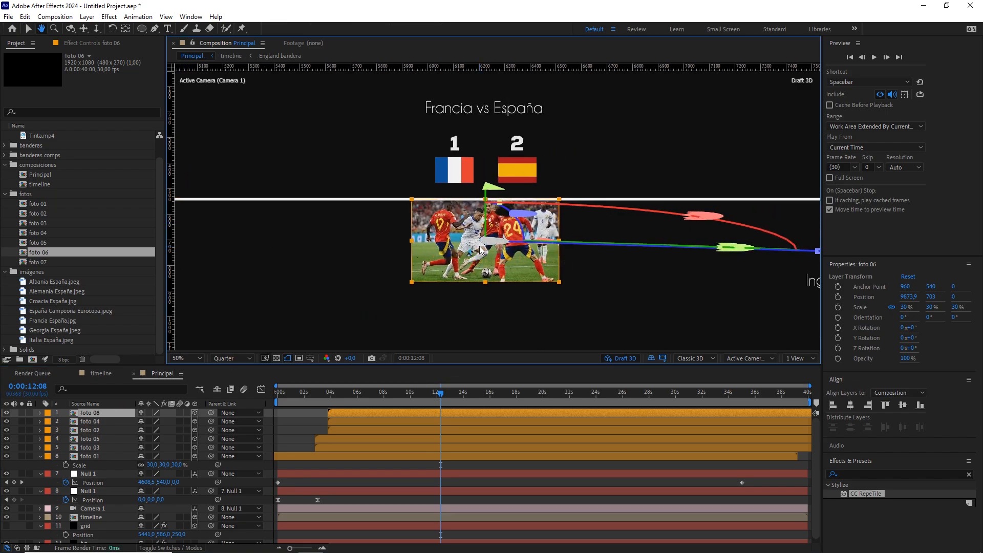
left_click(321, 178)
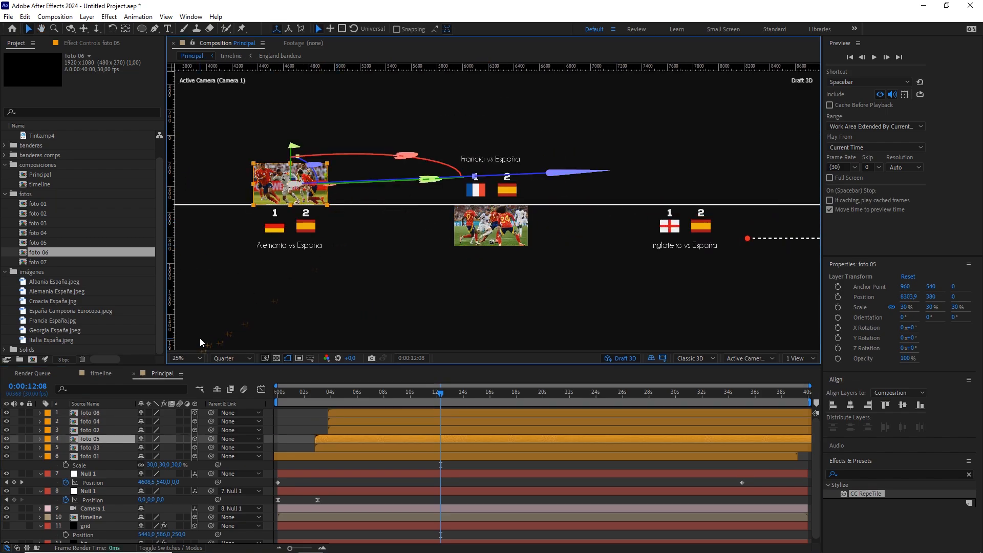
key("ctrl+d")
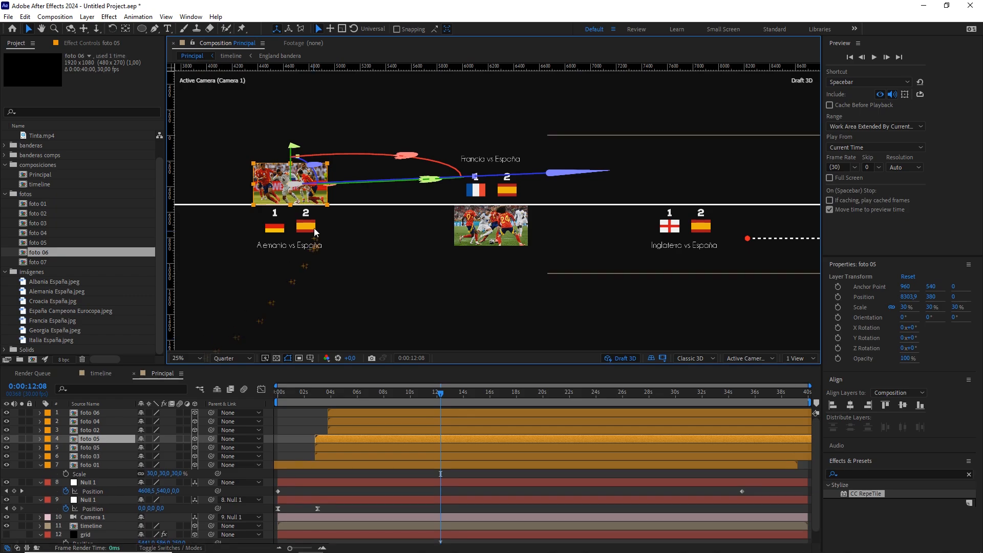
left_click_drag(333, 192, 501, 210)
scroll(728, 206, "up", 2)
scroll(596, 238, "up", 1)
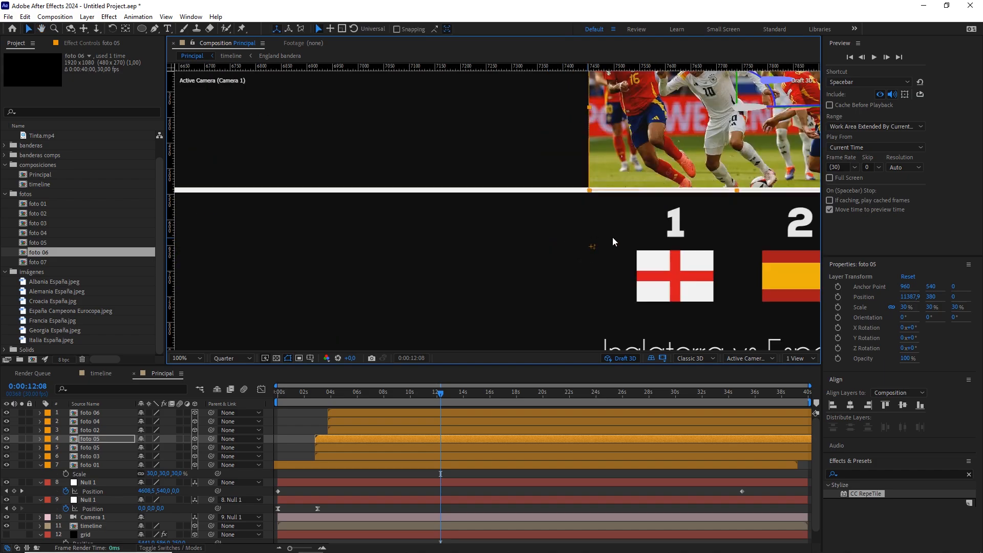
left_click_drag(671, 231, 541, 231)
key("v")
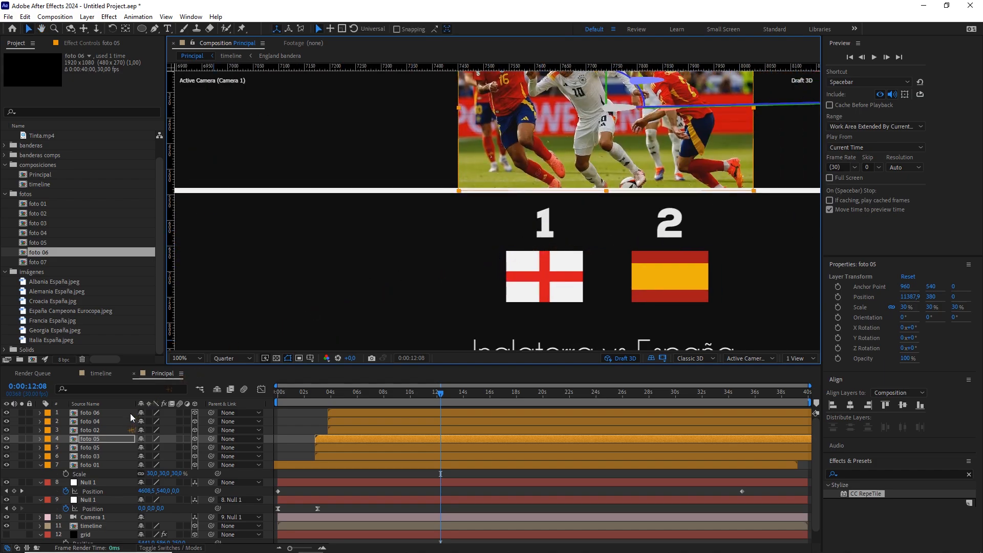
key("p")
left_click_drag(143, 449, 146, 449)
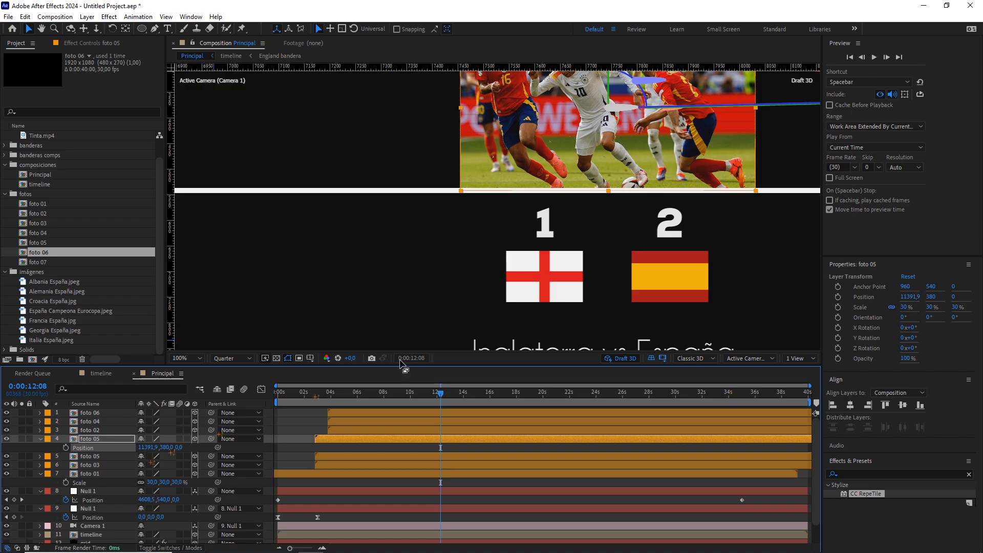
Replace the source of the foto 05 copy above Inglaterra vs España with foto 07.
key("comma")
key("comma")
key("comma")
key("comma")
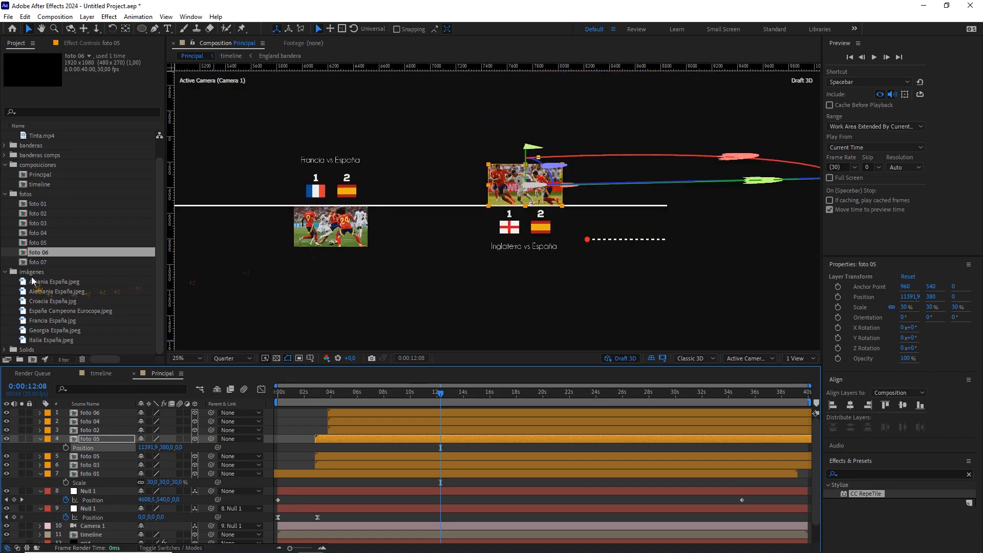
left_click(48, 262)
left_click_drag(48, 263, 97, 438)
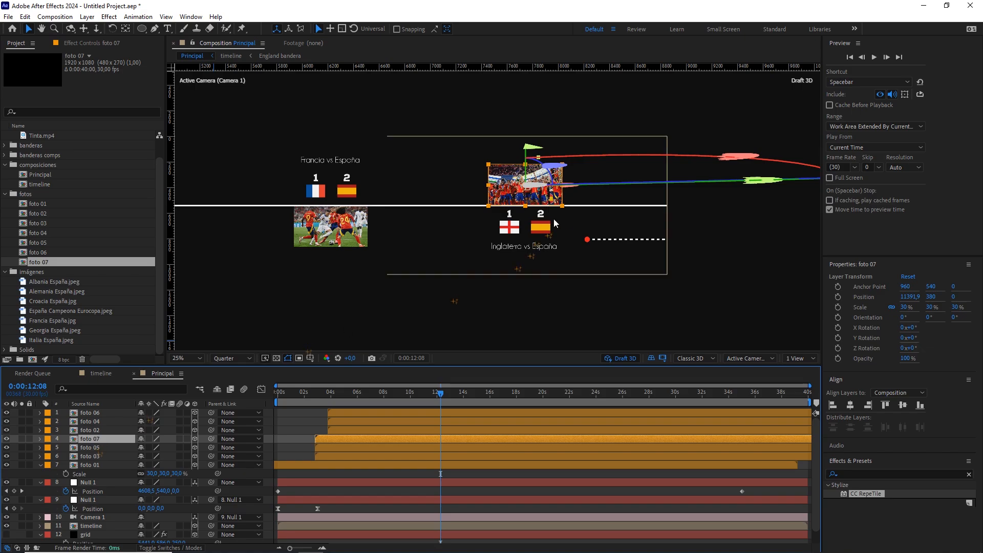
key("period")
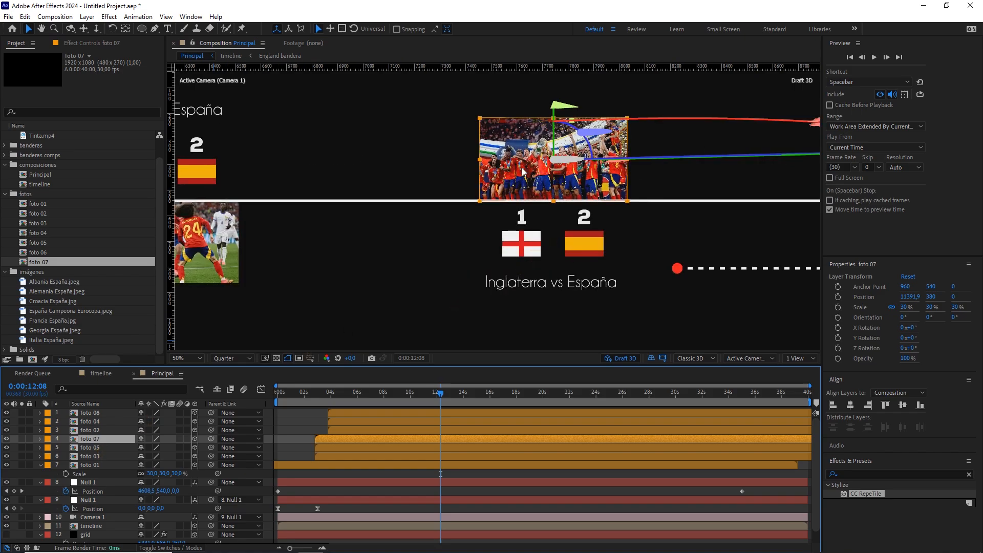
key("comma")
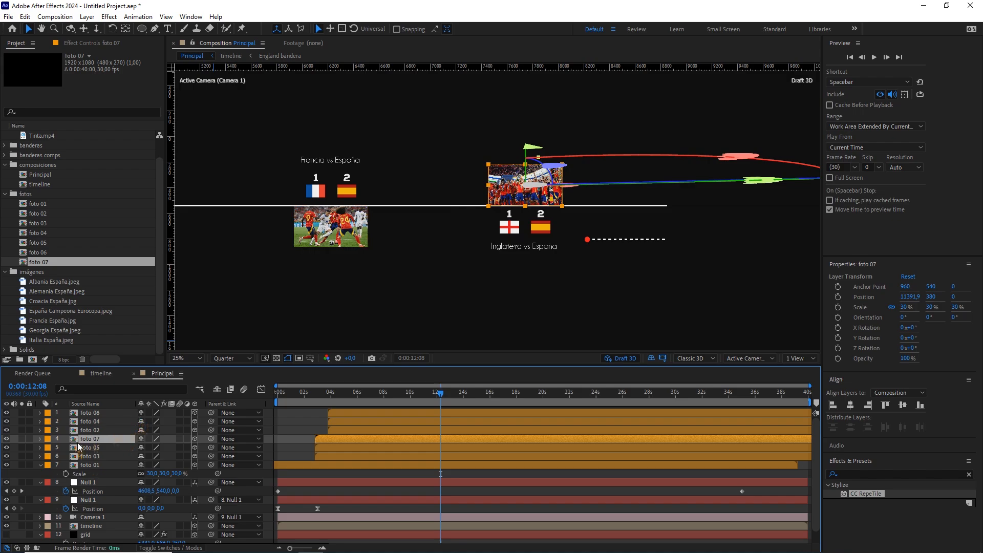
Reorder the photo layers numerically, with foto 07 at the top of the stack and foto 01 lowest.
left_click_drag(93, 431, 100, 466)
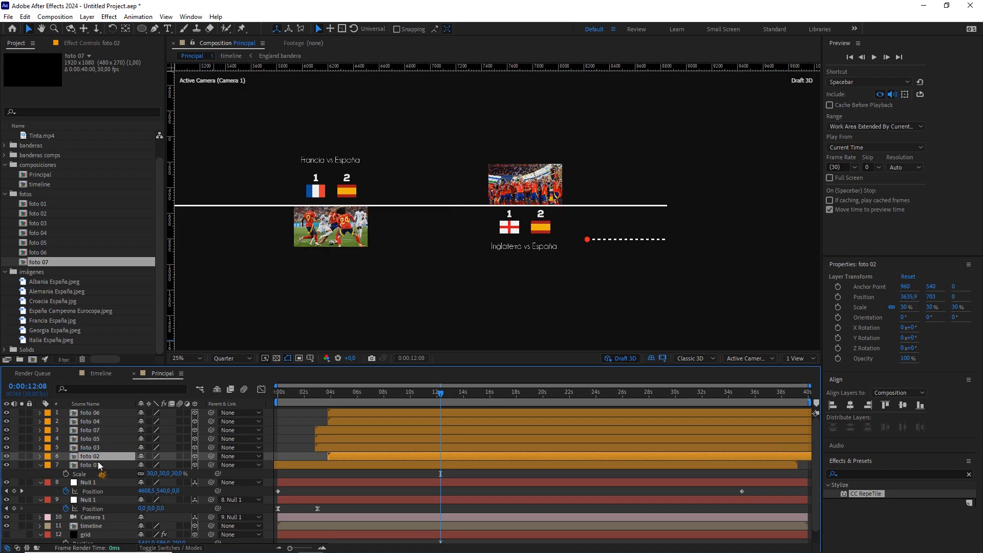
mouse_move(95, 421)
left_mouse_down()
mouse_move(100, 441)
mouse_move(100, 424)
left_mouse_up()
Turn off Draft 3D and frame the Principal composition in the viewer.
scroll(425, 284, "down", 1)
left_click_drag(420, 236, 539, 228)
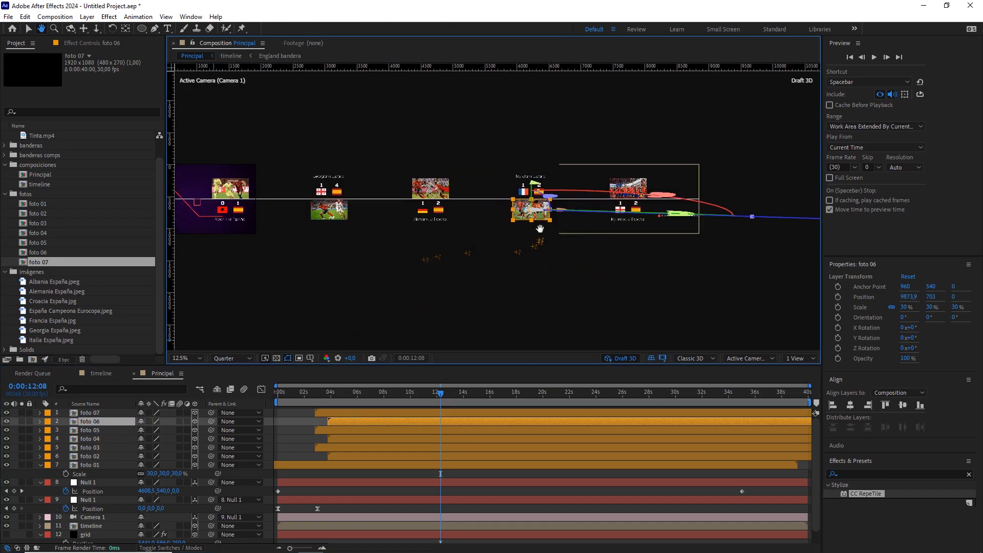
left_click(621, 360)
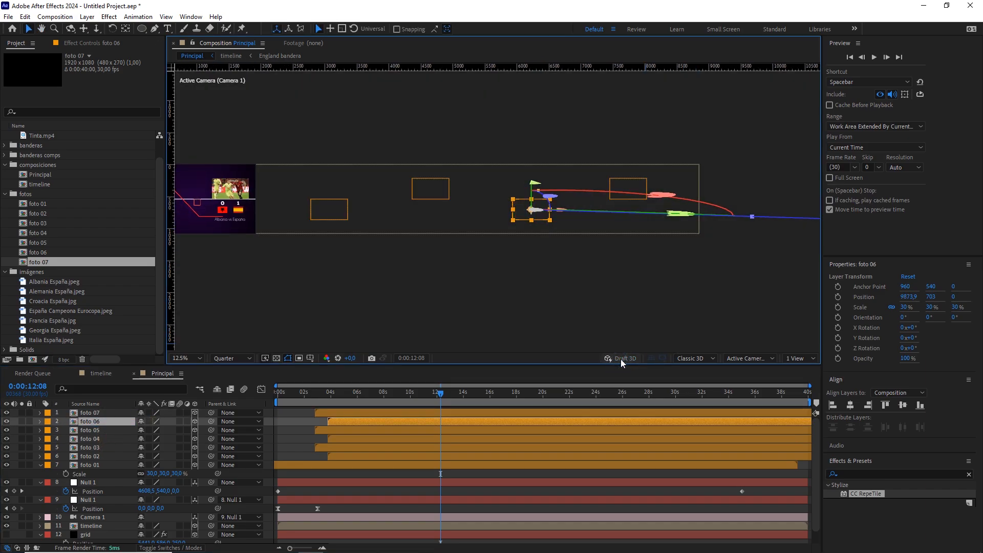
scroll(483, 260, "down", 1)
left_click_drag(421, 261, 570, 266)
scroll(483, 271, "up", 1)
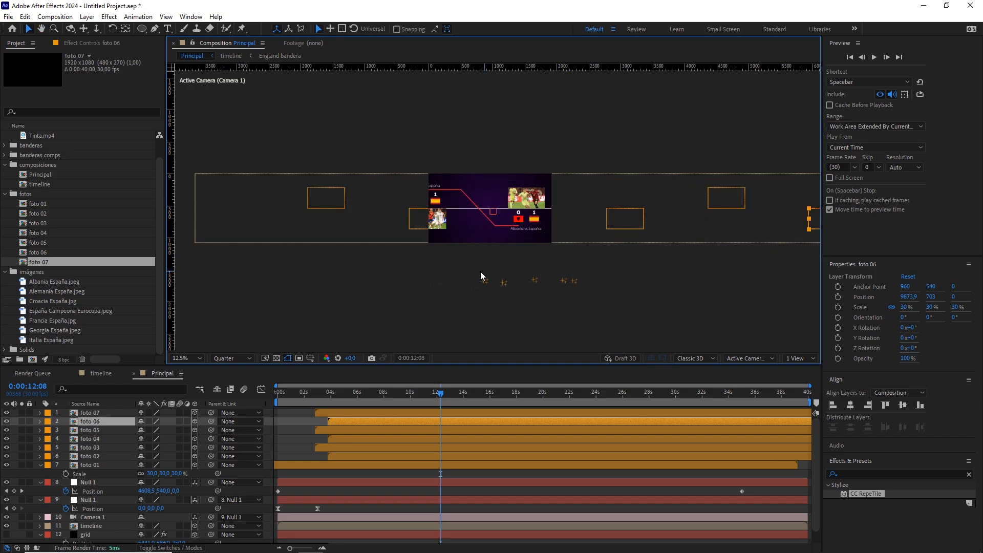
scroll(469, 270, "up", 1)
left_click_drag(502, 259, 511, 262)
key("v")
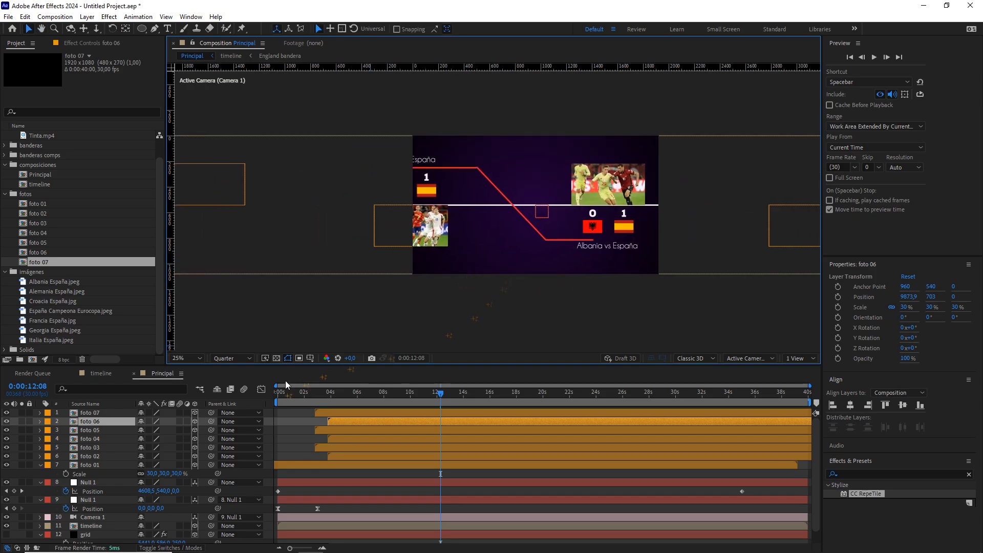
Shift the foto 03 layer to start at about 9 seconds so its ink reveal plays as Albania vs España enters at 0:00:11:02.
left_click_drag(404, 395, 356, 395)
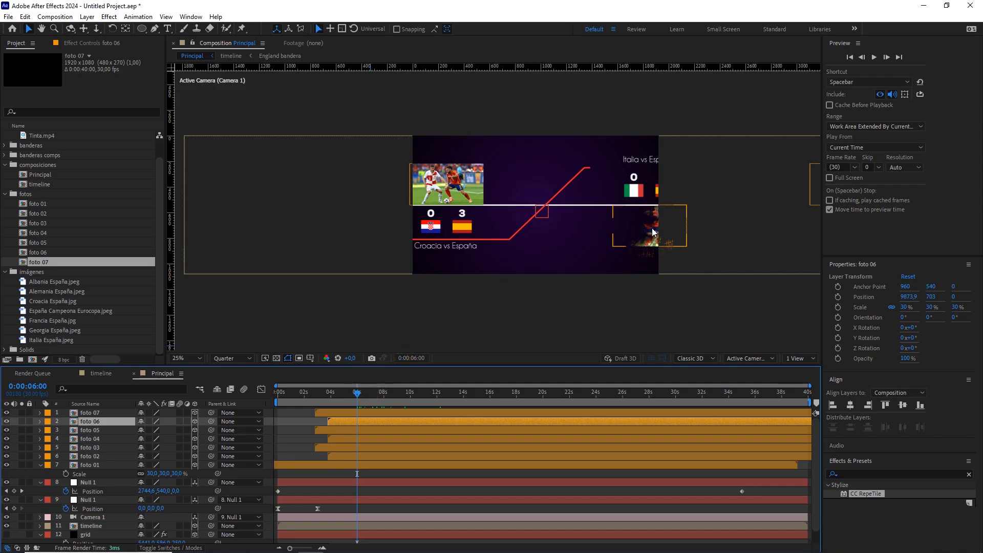
left_click_drag(356, 395, 424, 392)
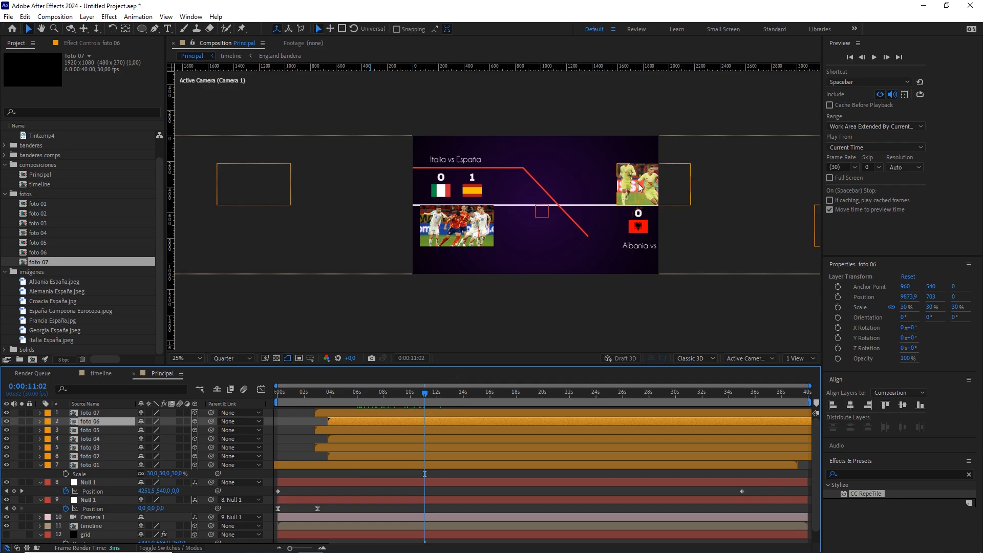
left_click(646, 194)
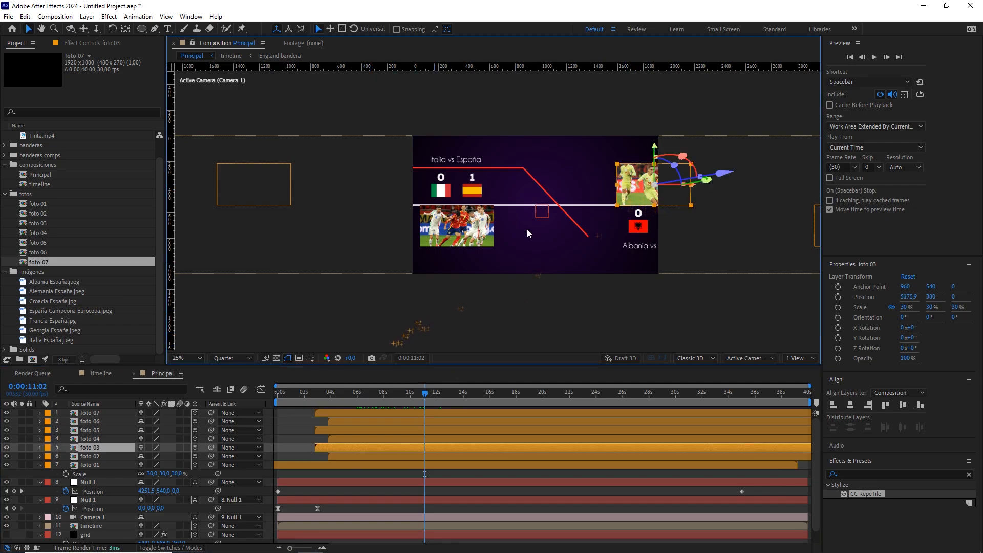
left_click_drag(332, 446, 400, 447)
left_click_drag(408, 448, 411, 449)
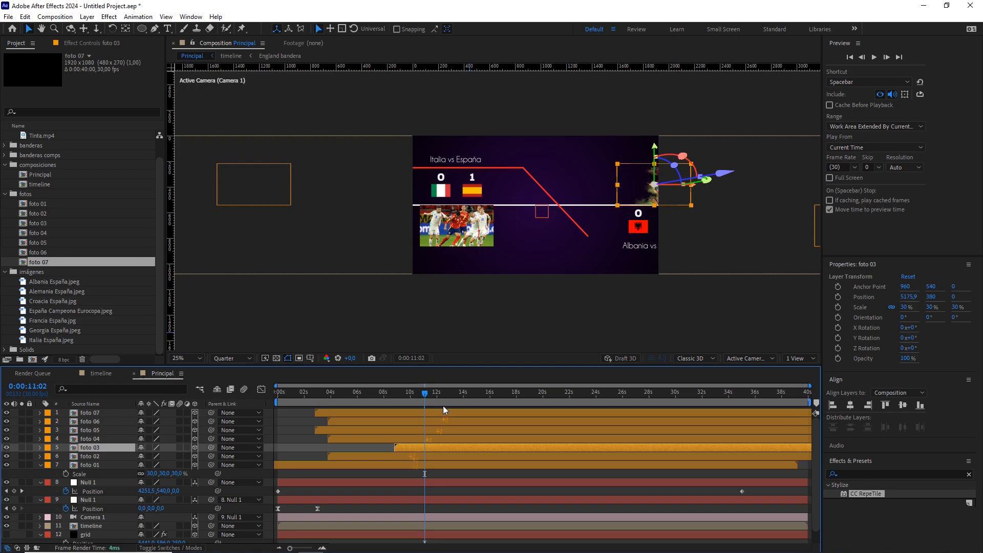
Shift the foto 04 layer to start at about 13 seconds so its ink reveal plays as Georgia vs España enters at 0:00:16:08.
left_click_drag(428, 398, 483, 400)
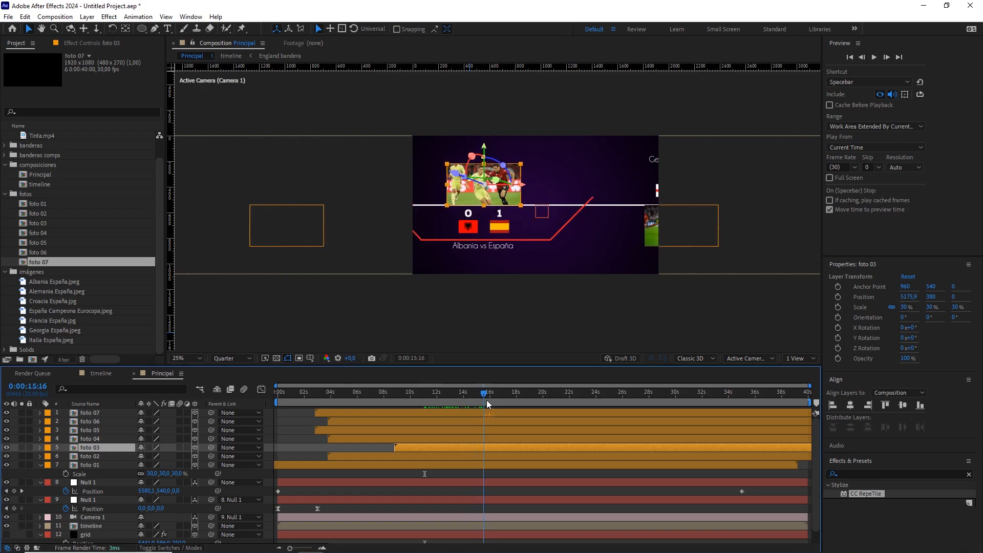
left_click(646, 236)
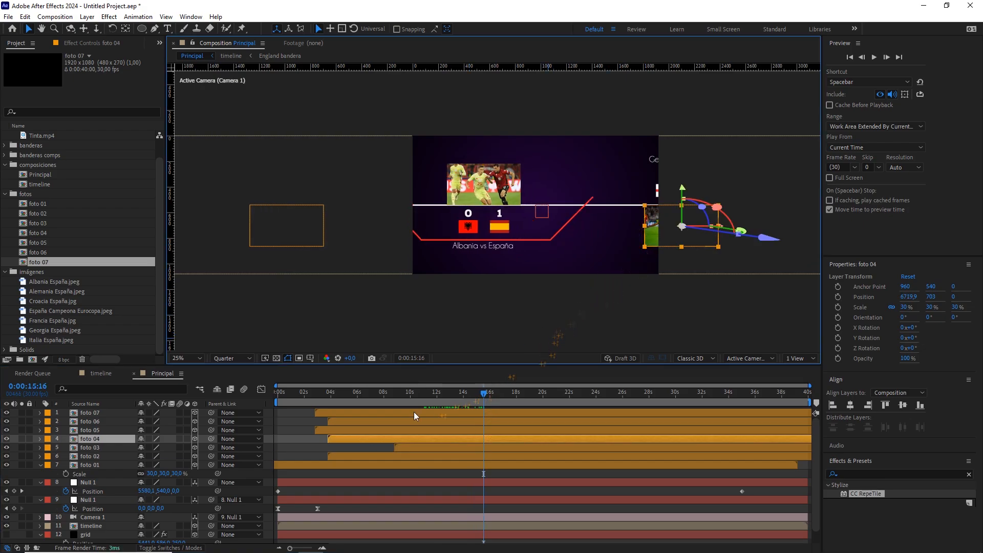
left_click_drag(367, 436, 497, 438)
key("space")
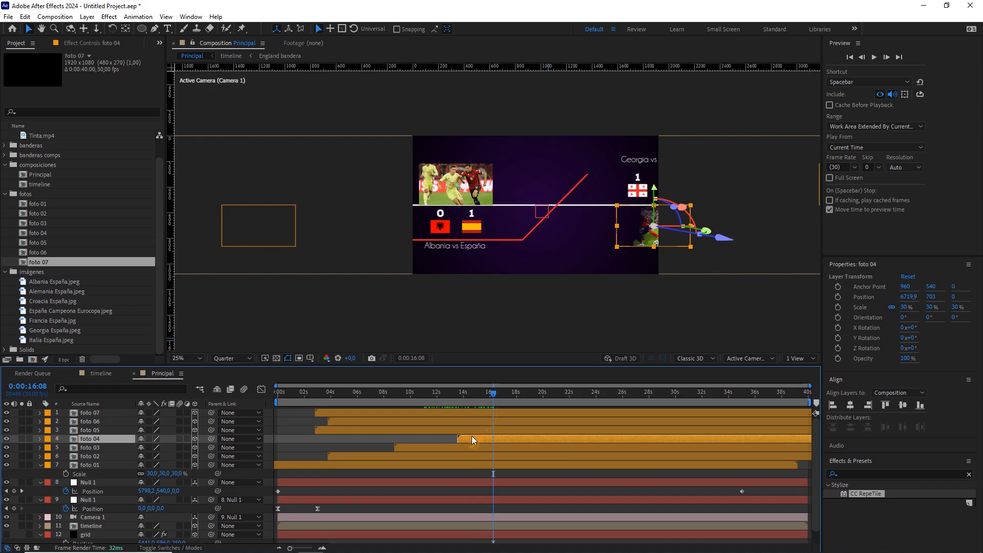
left_click_drag(469, 438, 466, 439)
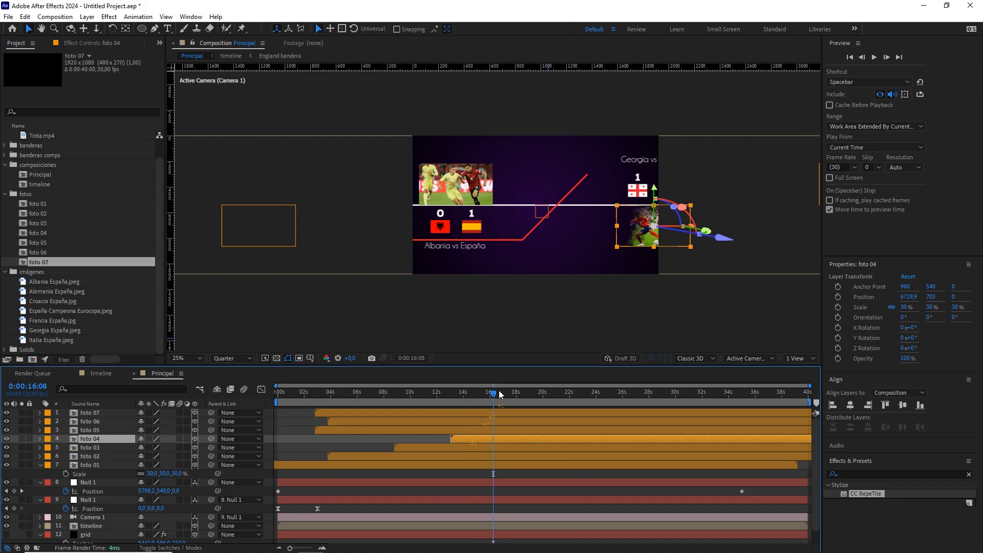
Shift foto 05 to start at about 18.4 seconds for the Alemania match and foto 06 at about 24 seconds for the Francia match.
left_click_drag(495, 395, 561, 398)
left_click(639, 196)
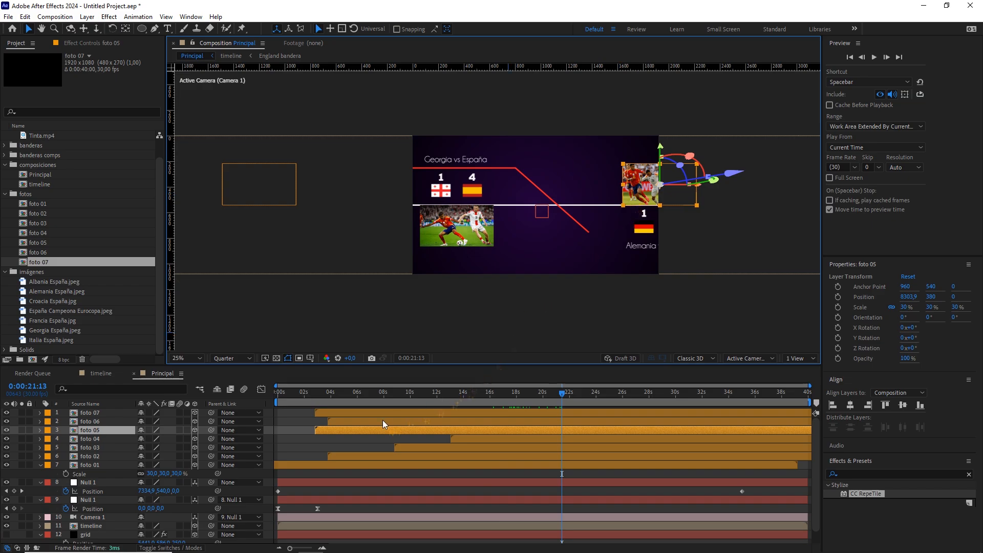
left_click_drag(350, 429, 630, 399)
left_click(503, 248)
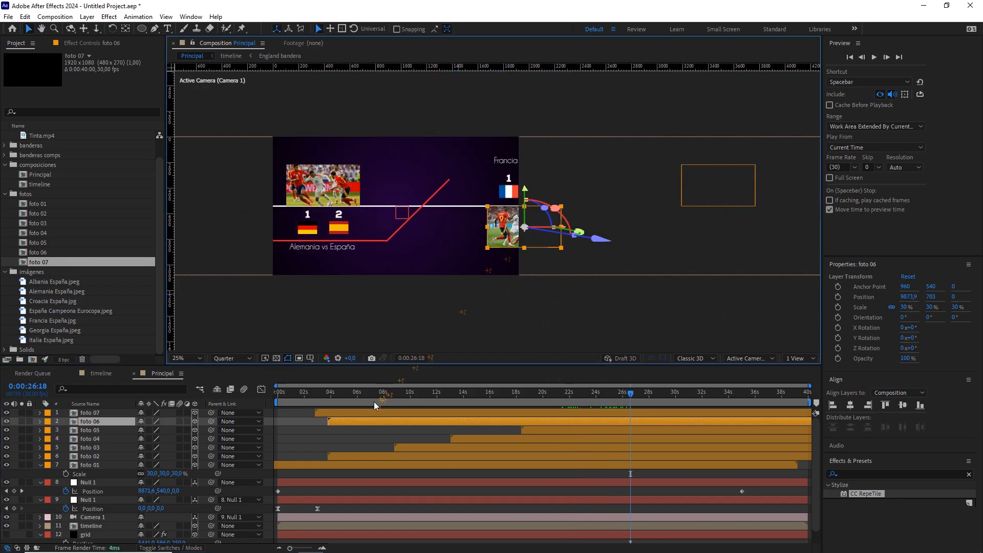
left_click_drag(352, 421, 539, 421)
Shift foto 07 to start at about 28.5 seconds as Inglaterra vs España enters, and preview its ink reveal.
left_click_drag(606, 434, 695, 401)
left_click(341, 409)
left_click_drag(341, 409, 680, 412)
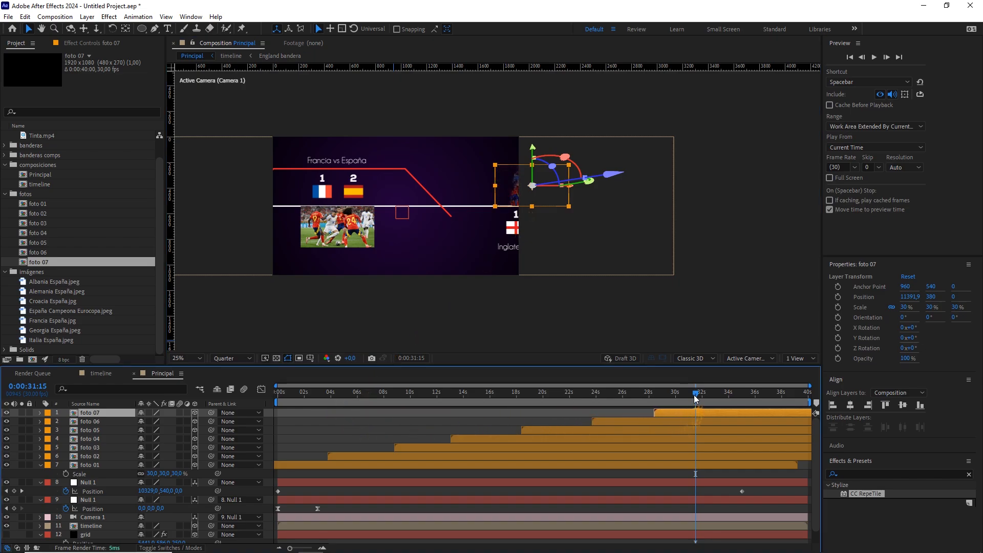
left_click(683, 394)
key("space")
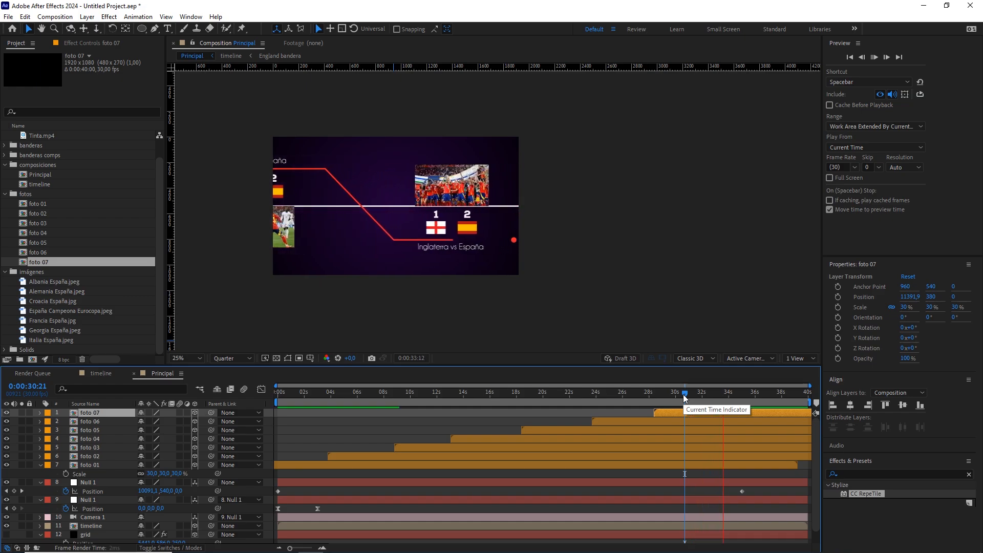
key("space")
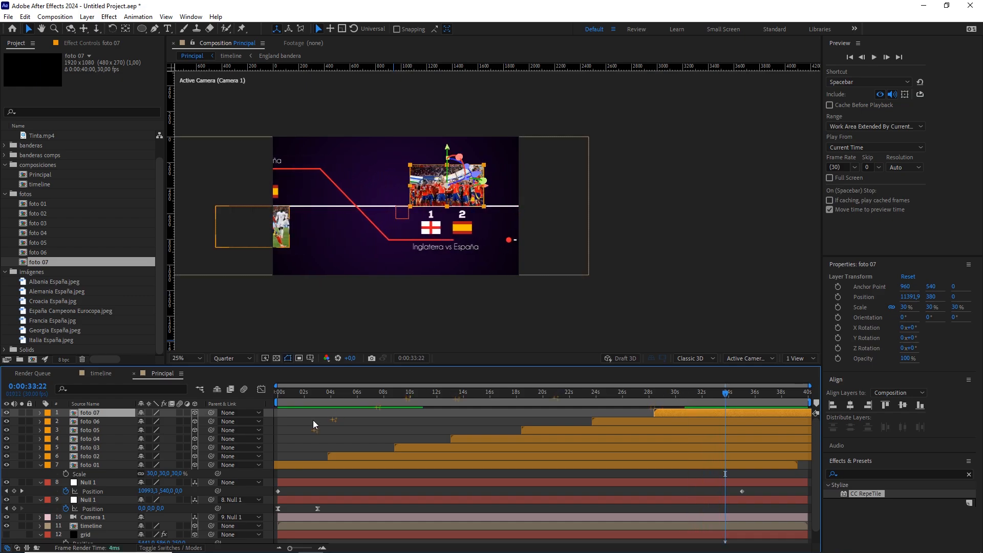
Collapse all layer properties, return to the start of Principal and fit the composition in the viewer at Quarter resolution.
key("ctrl+a")
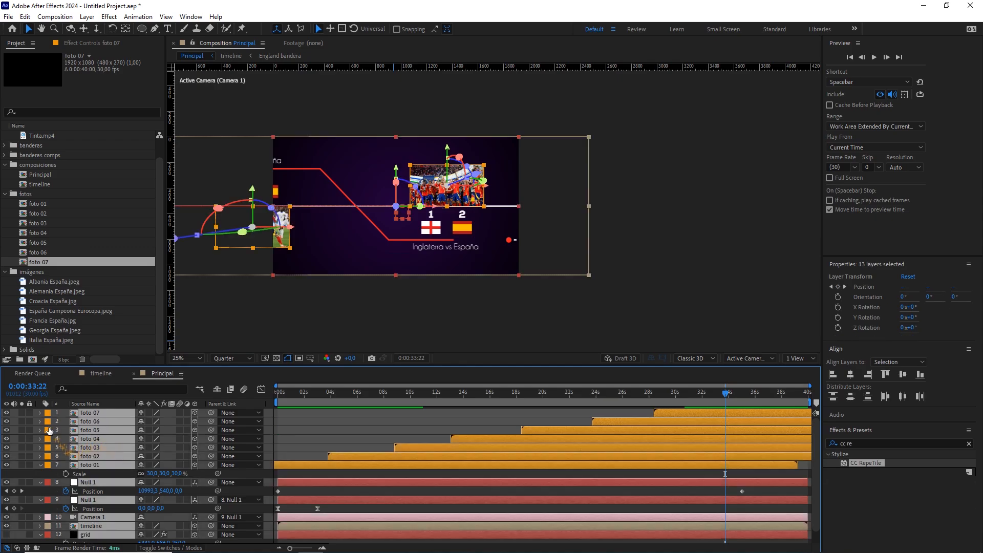
left_click(40, 465)
left_click(336, 414)
left_click_drag(308, 394, 238, 405)
left_click(190, 358)
left_click(192, 377)
left_click(232, 358)
left_click(238, 418)
Preview the opening of the animation through Croacia vs España, stopping at about 4 seconds.
left_click(349, 416)
key("space")
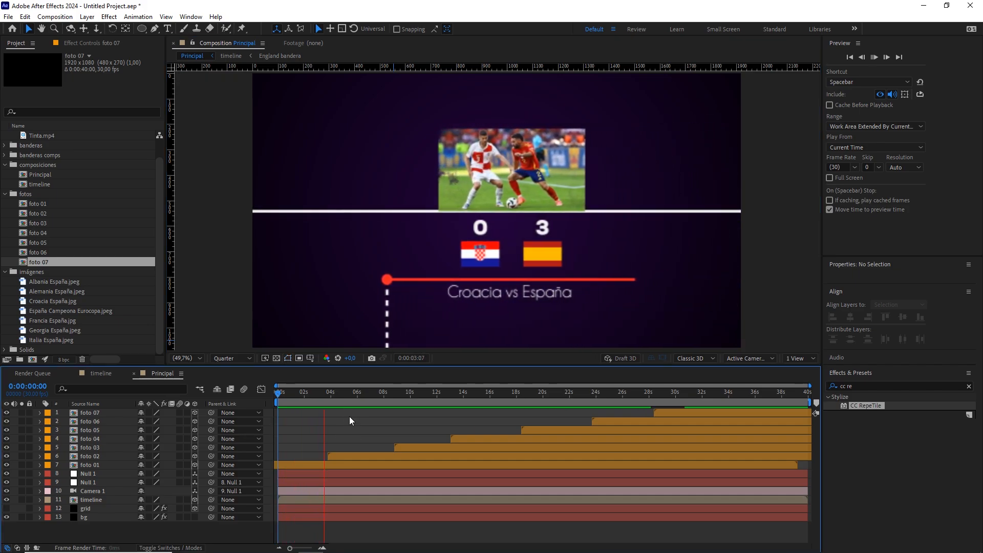
key("space")
left_click_drag(337, 388, 319, 388)
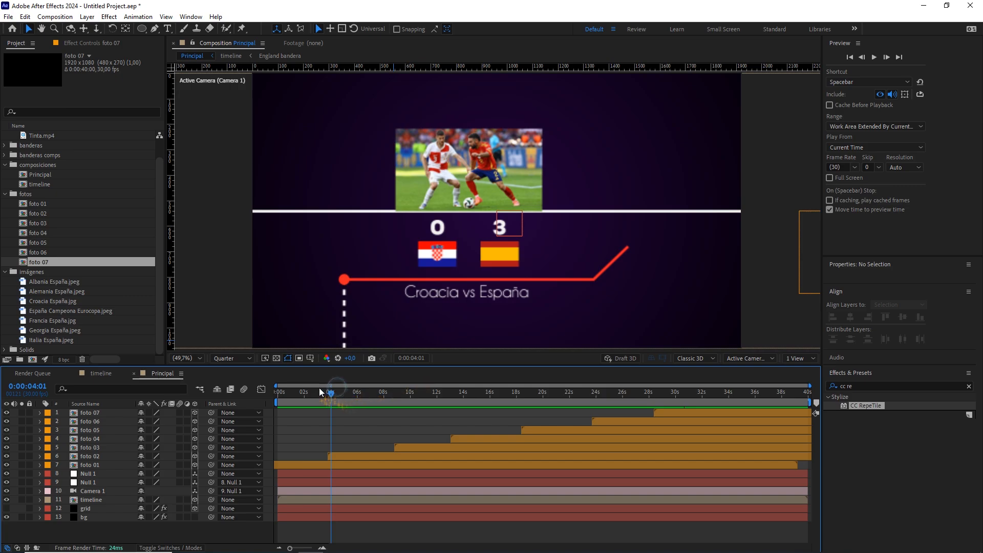
Move all seven foto layers below the timeline layer, and check the photo edge against the white line.
left_click(90, 465)
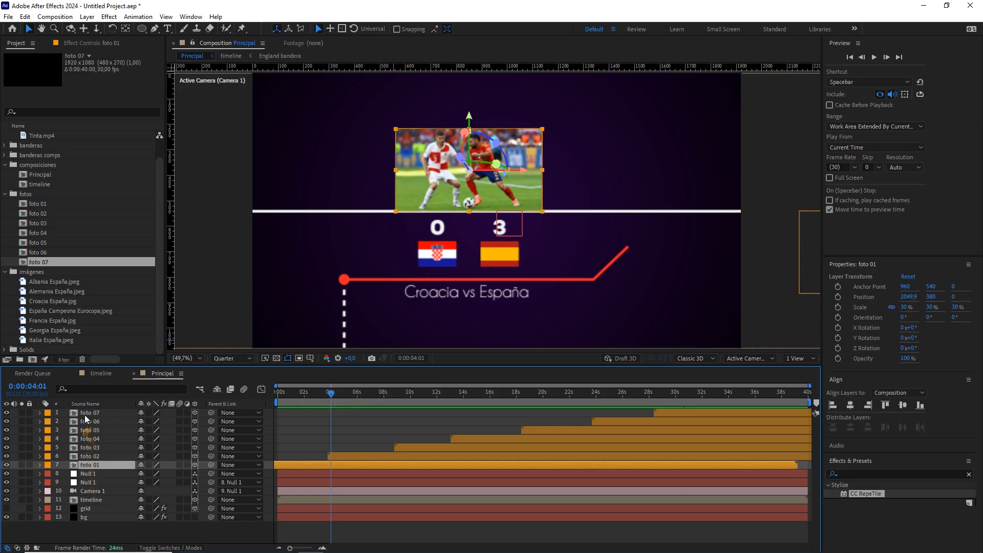
left_click(104, 413, "shift")
left_click_drag(87, 470, 89, 505)
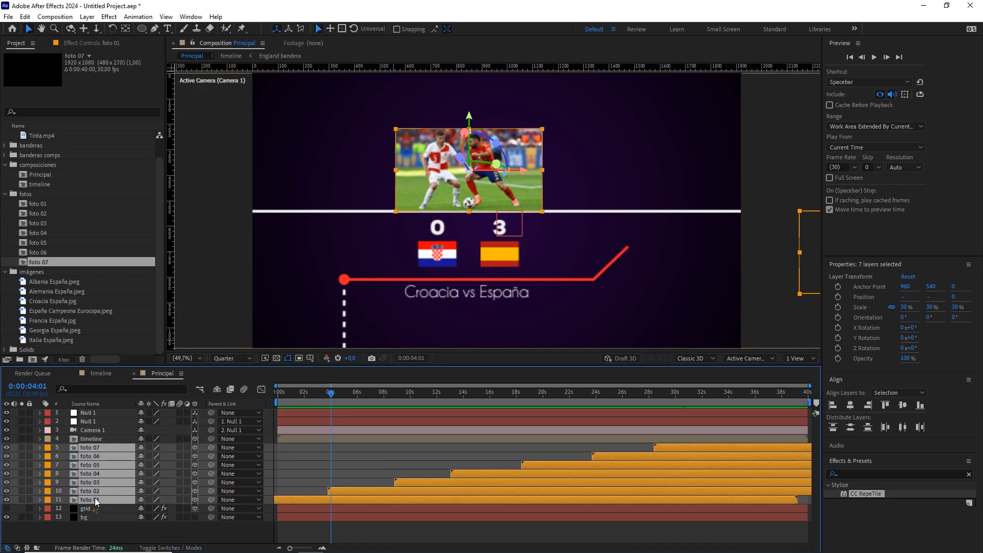
scroll(454, 263, "up", 1)
scroll(384, 215, "up", 2)
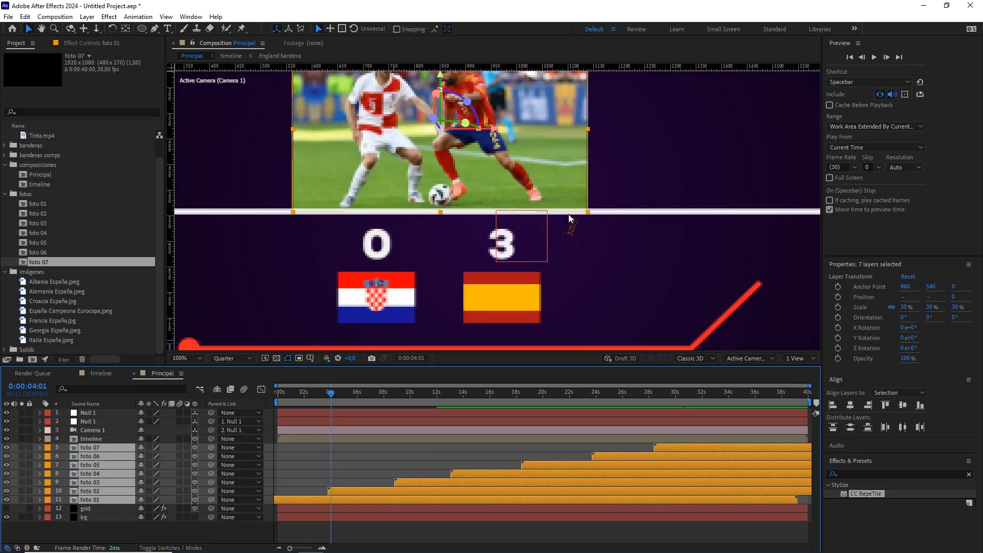
scroll(569, 214, "down", 3)
Preview the Principal composition from the start through to Inglaterra vs España.
left_click(321, 392)
key("Home")
left_click(300, 452)
key("space")
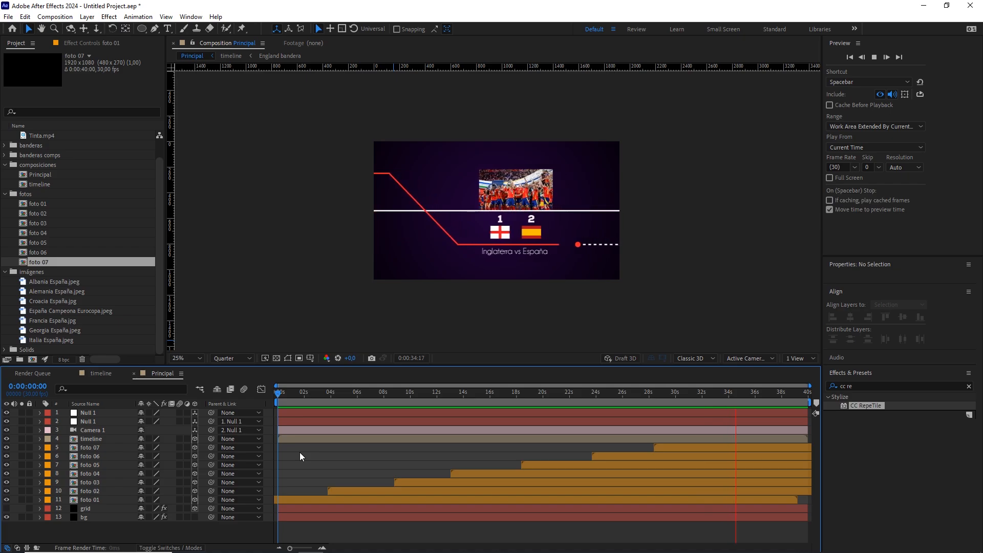
key("space")
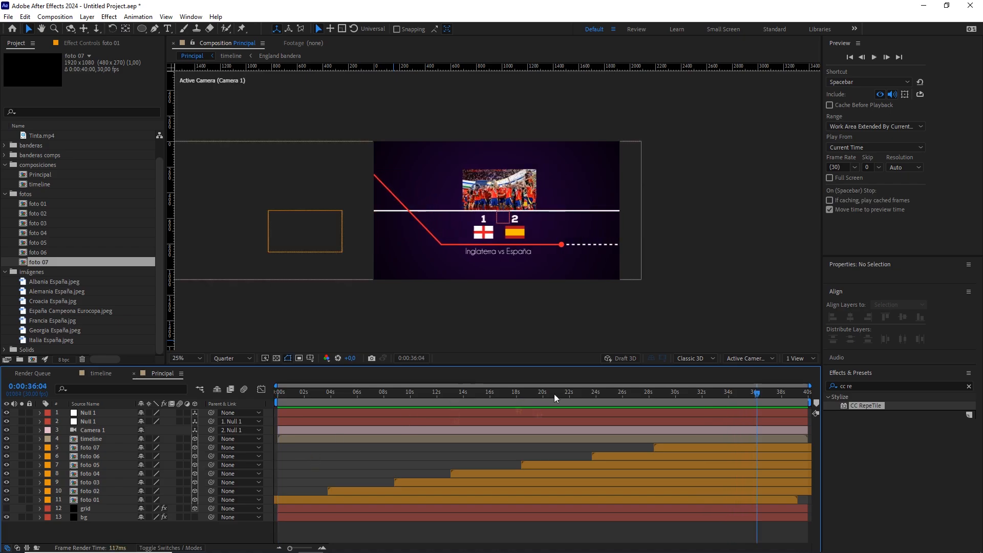
Scrub back from the end to about 7 seconds, examining how titles, scores and flags appear relative to the red line.
left_click_drag(754, 392, 624, 393)
scroll(496, 240, "up", 2)
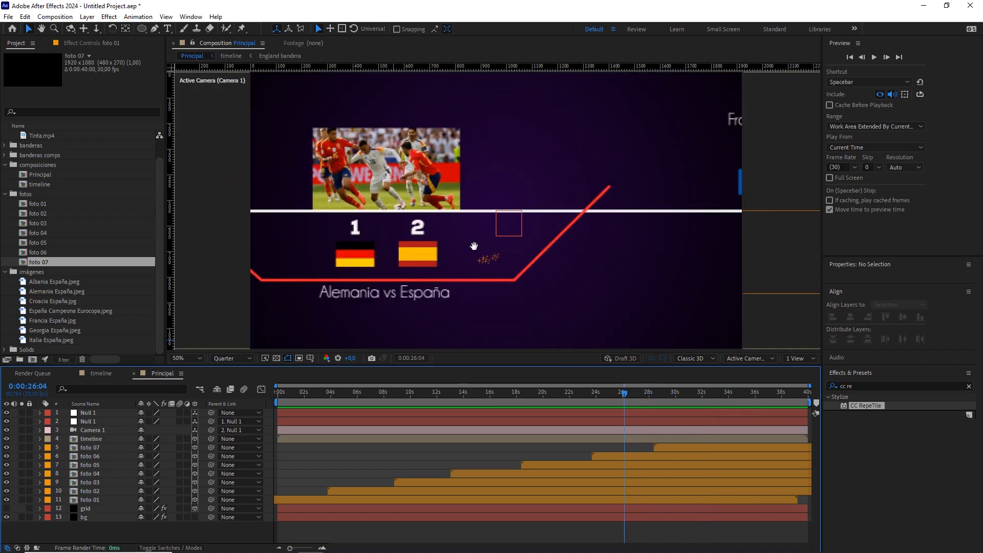
left_click_drag(474, 246, 573, 235)
scroll(551, 286, "down", 2)
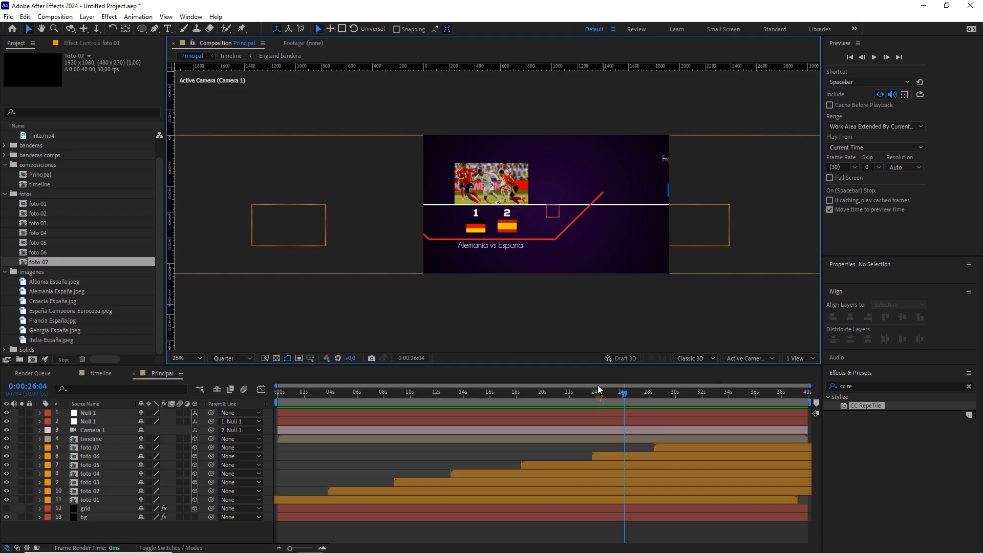
left_click_drag(598, 392, 376, 393)
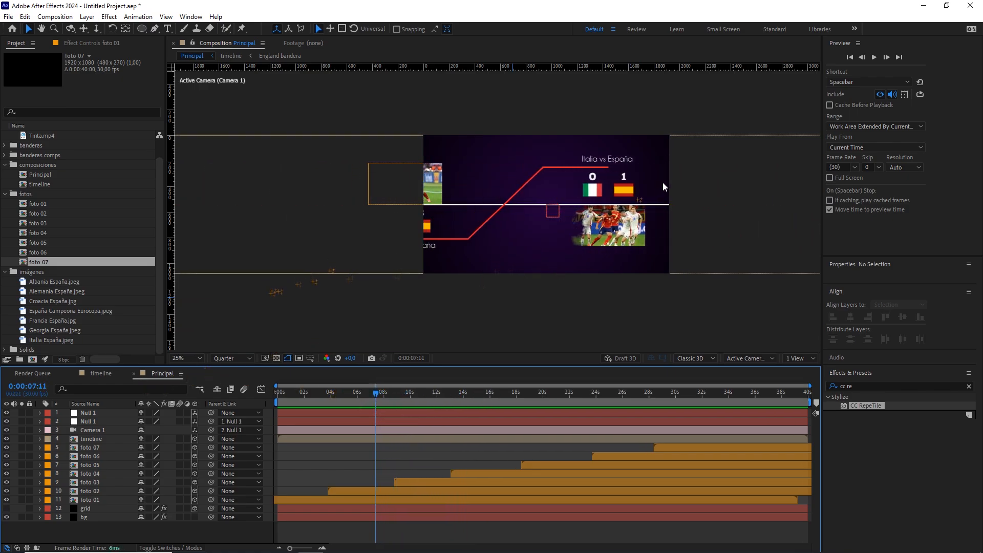
Duplicate the zig zag shape layer in the timeline composition.
left_click(102, 373)
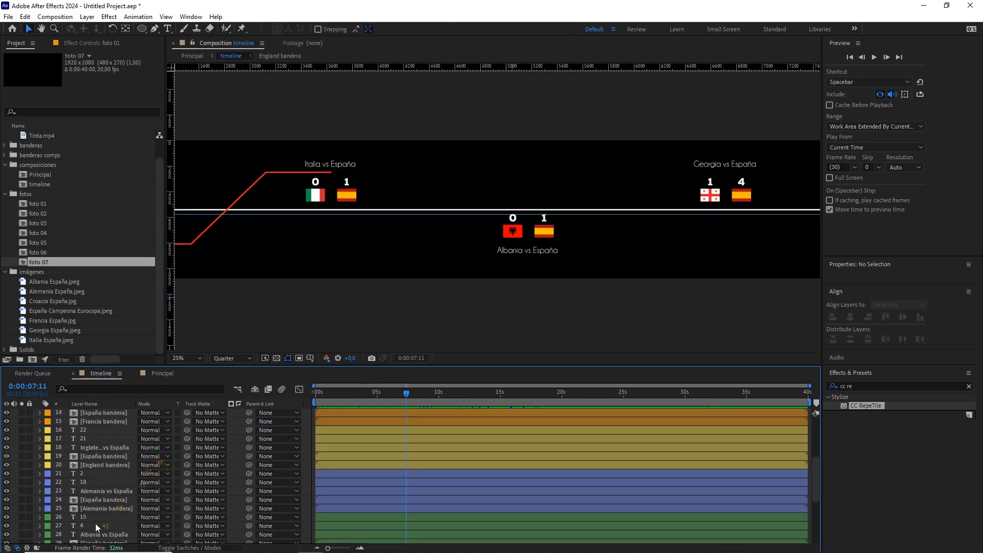
scroll(97, 521, "down", 5)
left_click(97, 512)
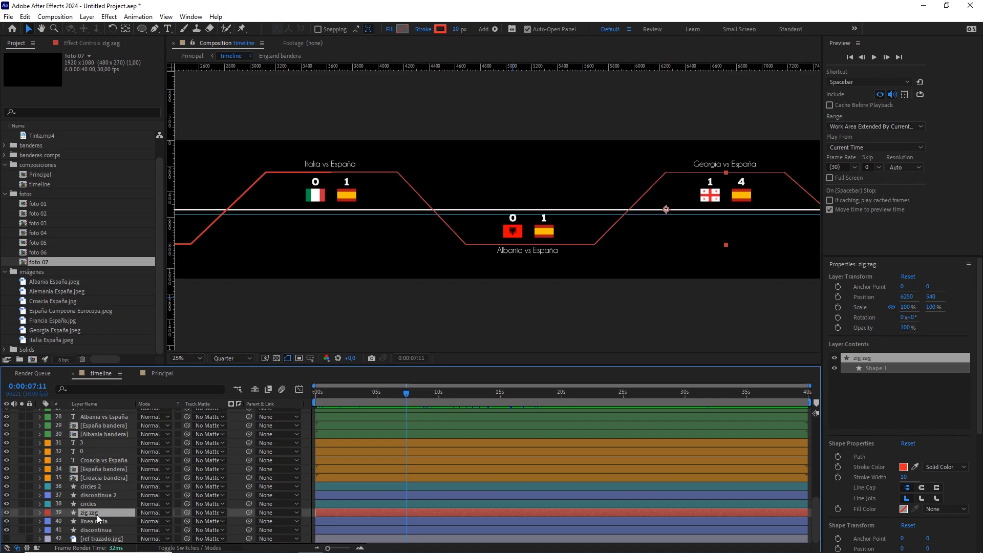
key("ctrl+d")
Rename the duplicated zig zag layer as zig zag matte and give it a yellow label.
right_click(97, 515)
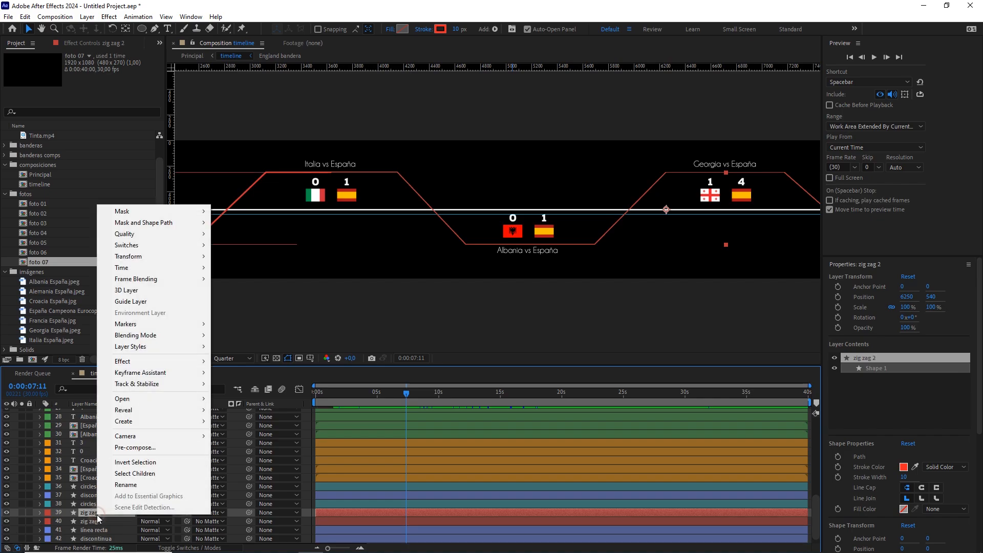
left_click(123, 484)
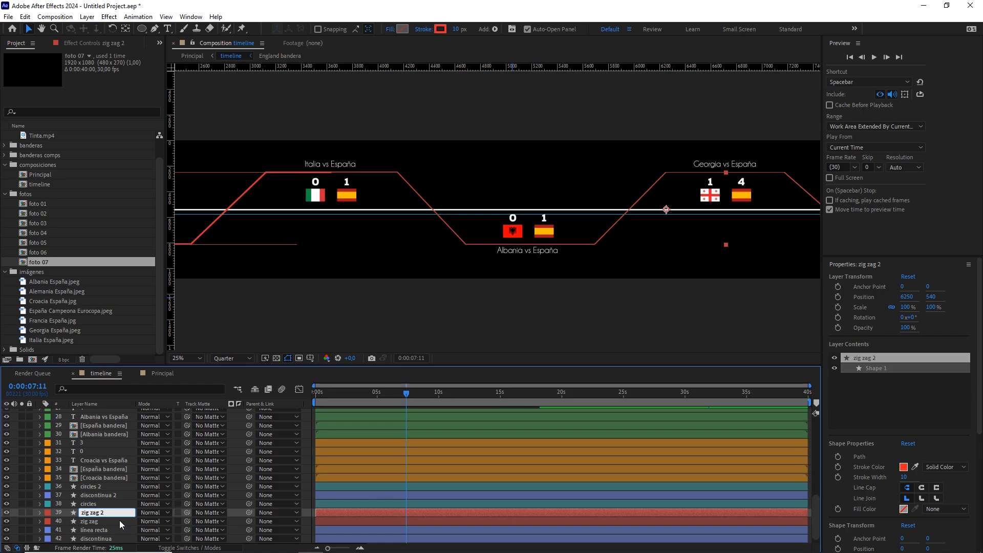
key("BackSpace")
type("matte")
left_click(47, 512)
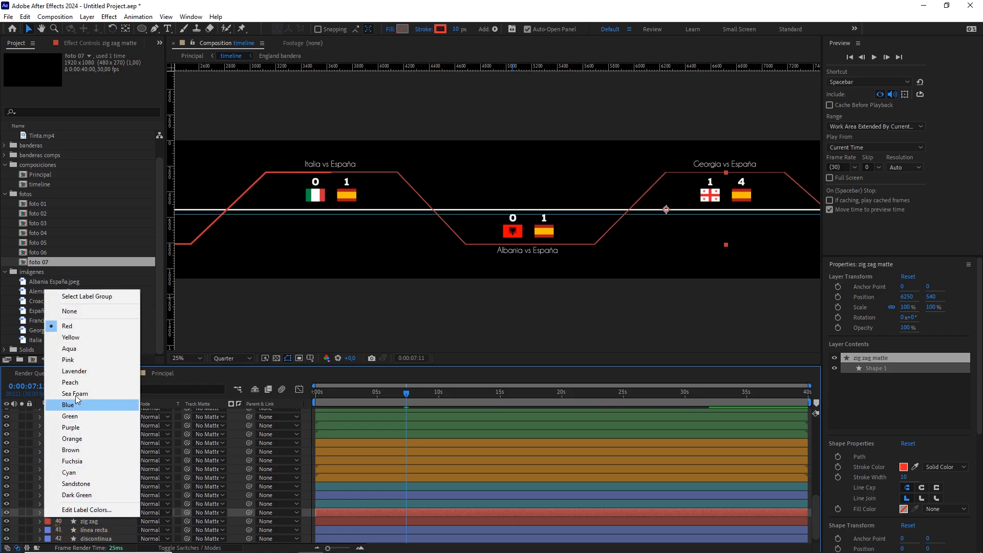
left_click(81, 337)
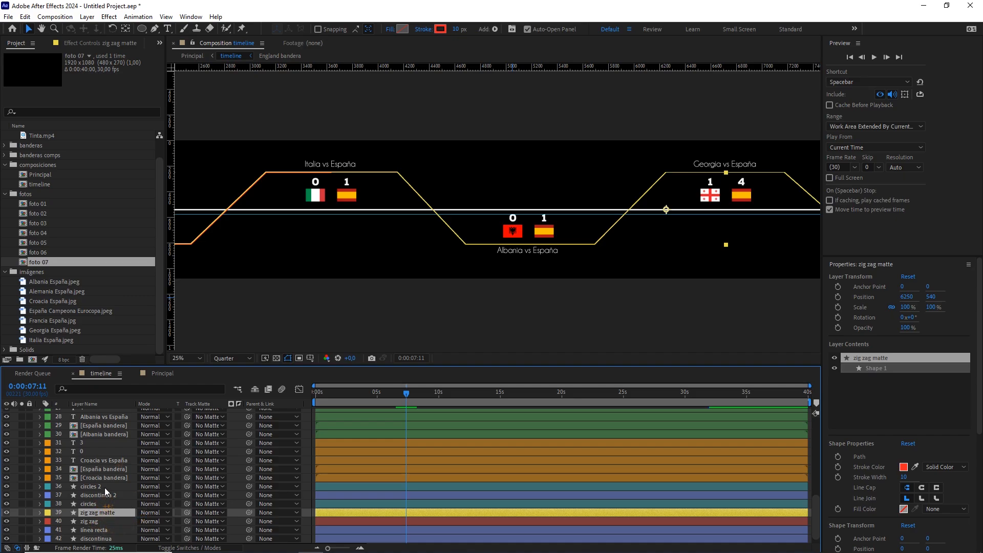
Select the Croacia vs España score, title and flag layers and bring that match into view.
left_click(95, 478)
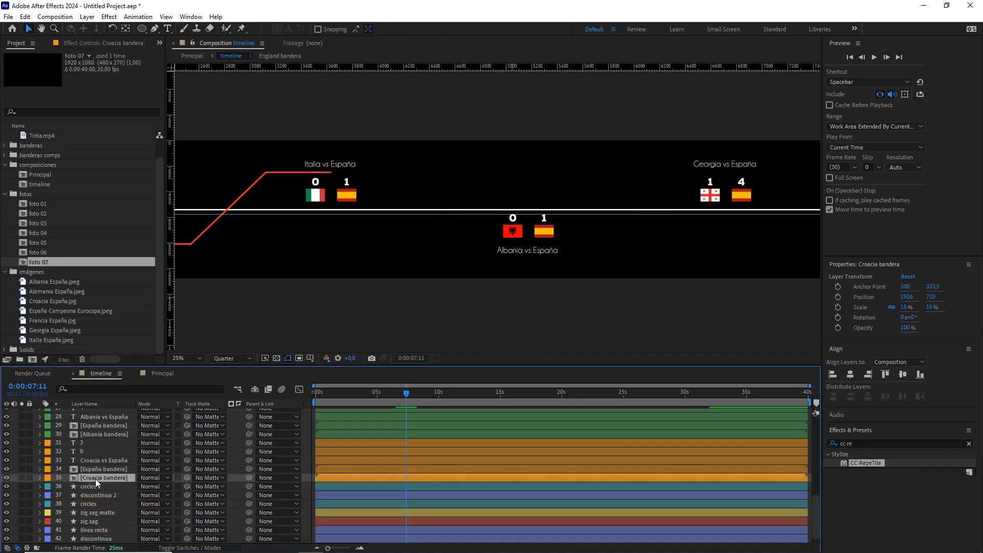
scroll(374, 286, "down", 2)
key("h")
left_click_drag(374, 285, 483, 279)
scroll(483, 278, "up", 2)
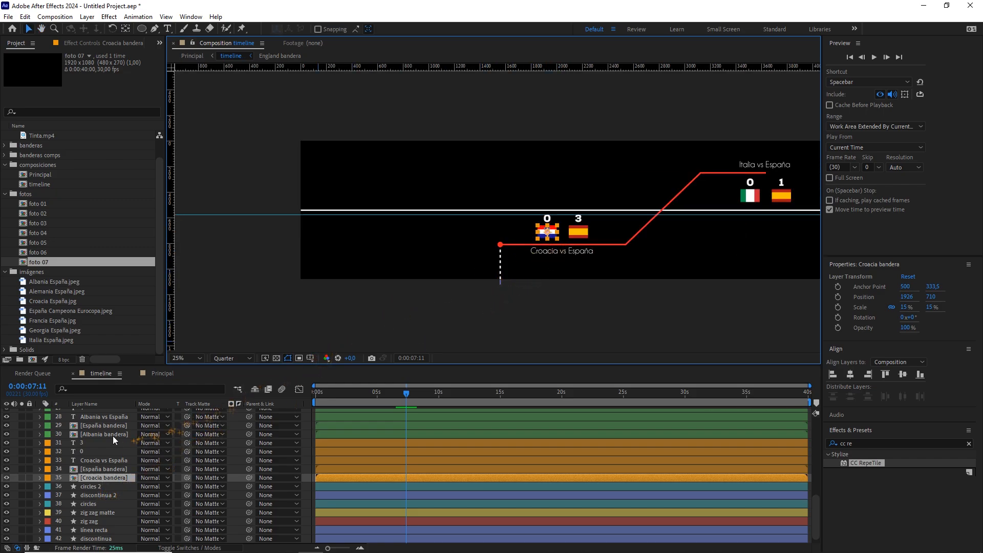
left_click(88, 443, "shift")
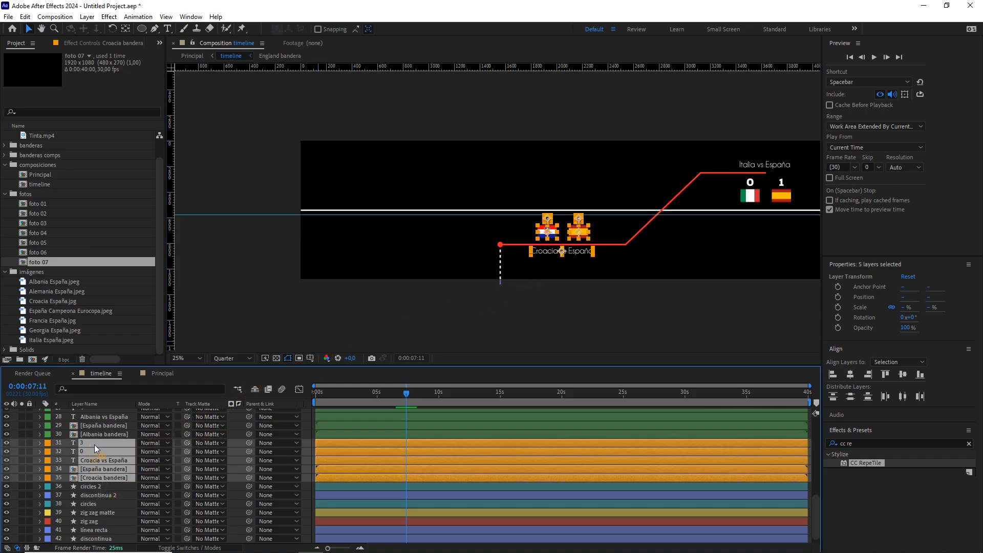
Select every score, title and flag layer, from the Italia score to Croacia bandera, and inspect them across the timeline.
left_click(94, 477)
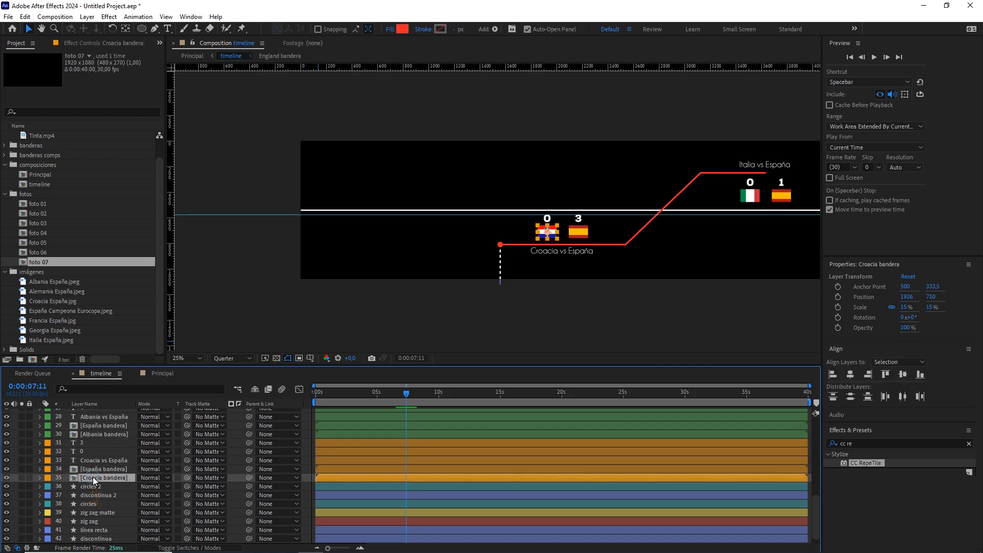
scroll(94, 477, "up", 9)
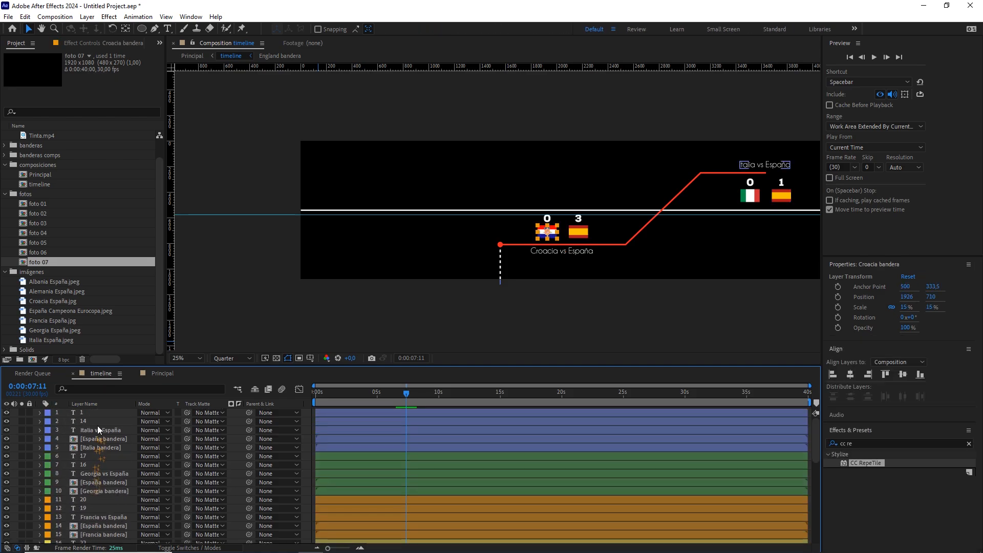
key("ctrl+a")
scroll(624, 220, "down", 4)
left_click_drag(711, 223, 582, 226)
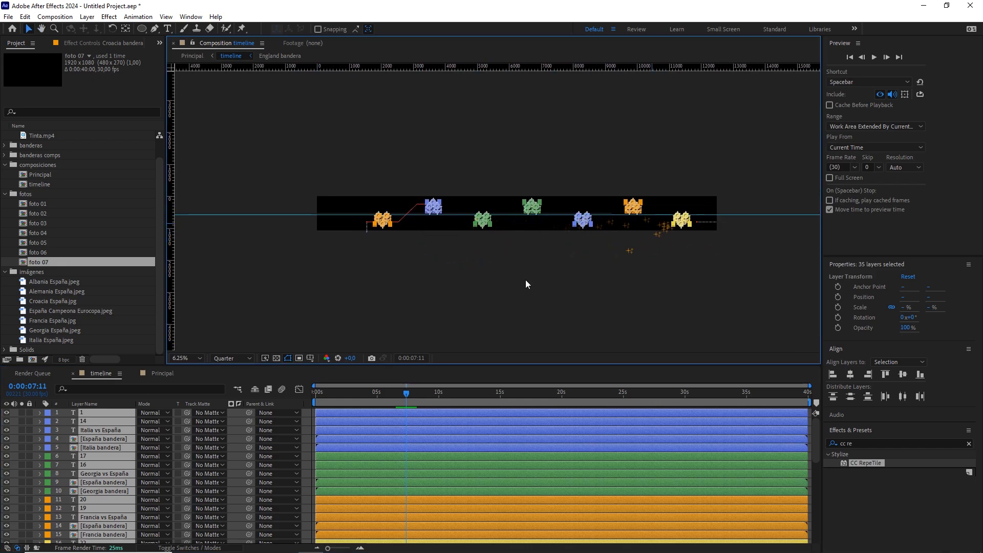
scroll(444, 275, "up", 4)
left_click_drag(332, 278, 595, 209)
scroll(121, 476, "down", 6)
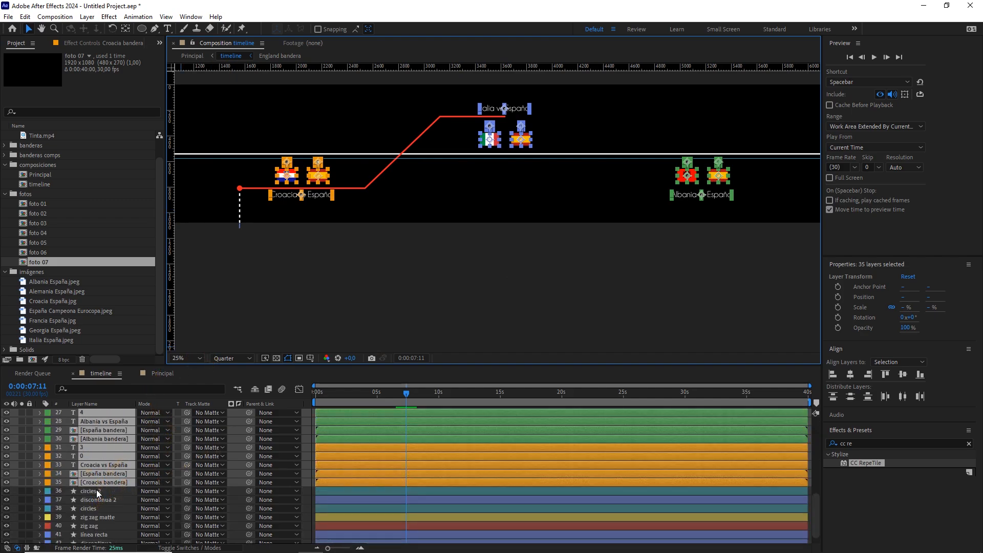
Set the stroke width of the zig zag matte layer to 341 px so it covers the match titles, scores and flags.
left_click(103, 517)
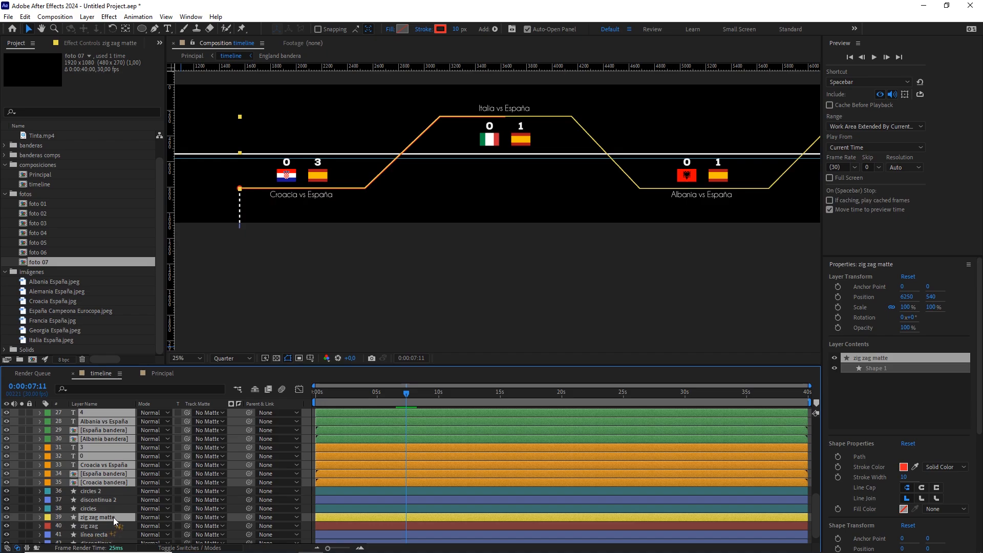
mouse_move(455, 29)
left_mouse_down()
mouse_move(507, 30)
mouse_move(548, 138)
left_mouse_up()
scroll(548, 134, "up", 2)
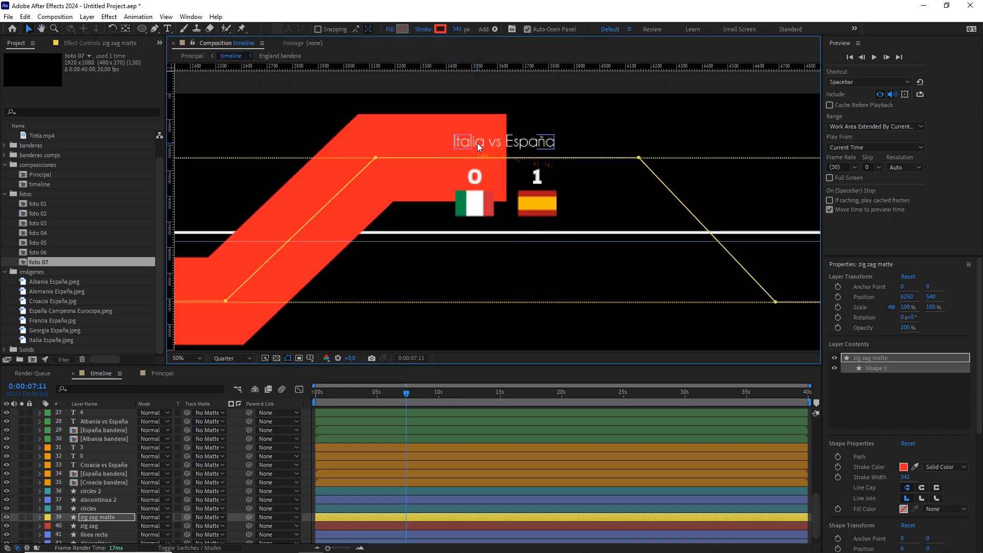
Increase the zig zag matte layer's stroke width to 484 px and check it against the Croacia and Italia titles, scores and flags.
mouse_move(456, 29)
left_mouse_down()
mouse_move(511, 30)
mouse_move(475, 28)
left_mouse_up()
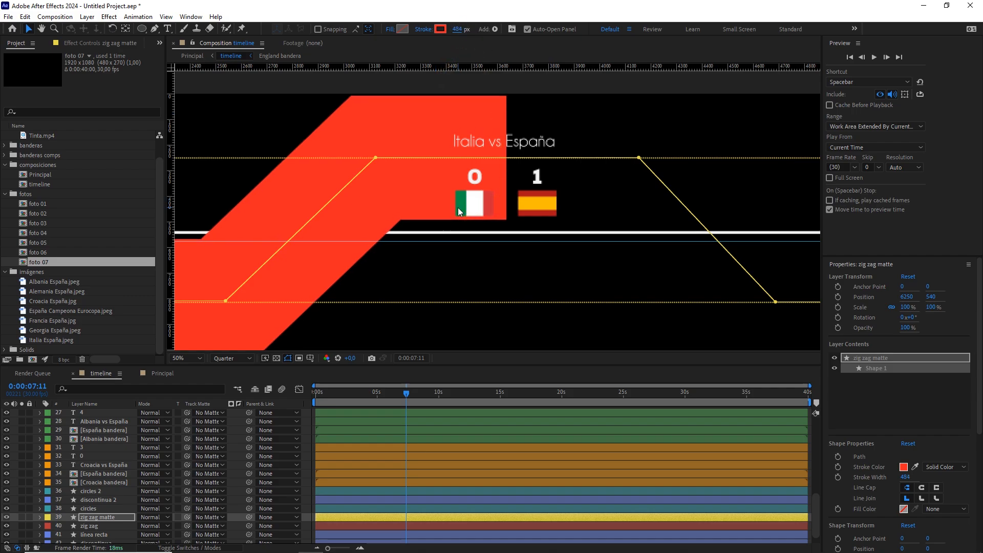
left_click_drag(307, 248, 614, 198)
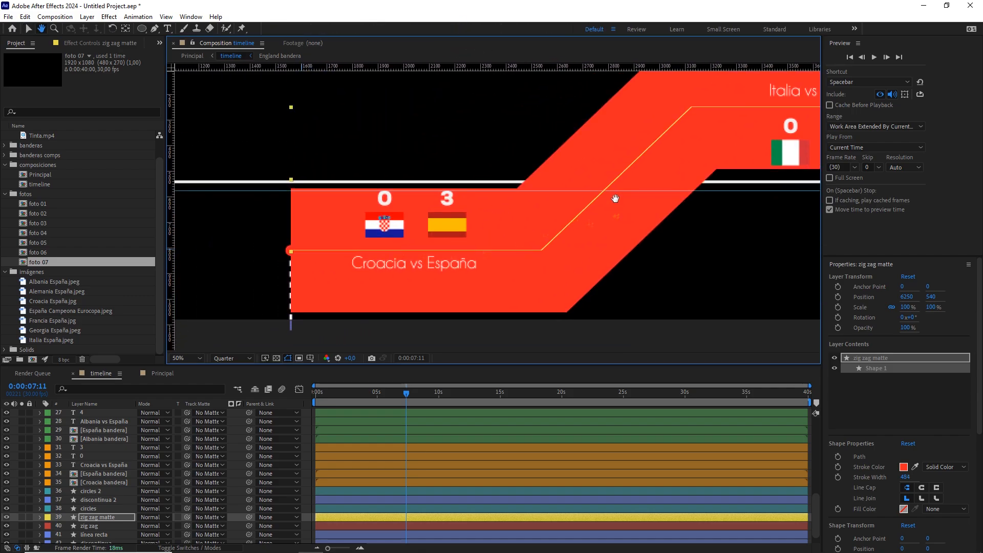
scroll(490, 220, "up", 2)
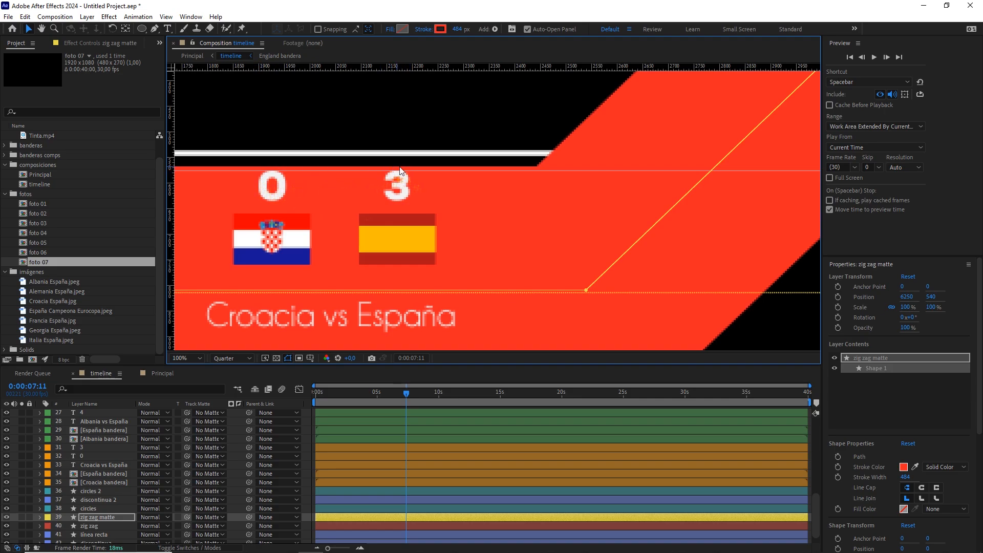
scroll(498, 182, "down", 2)
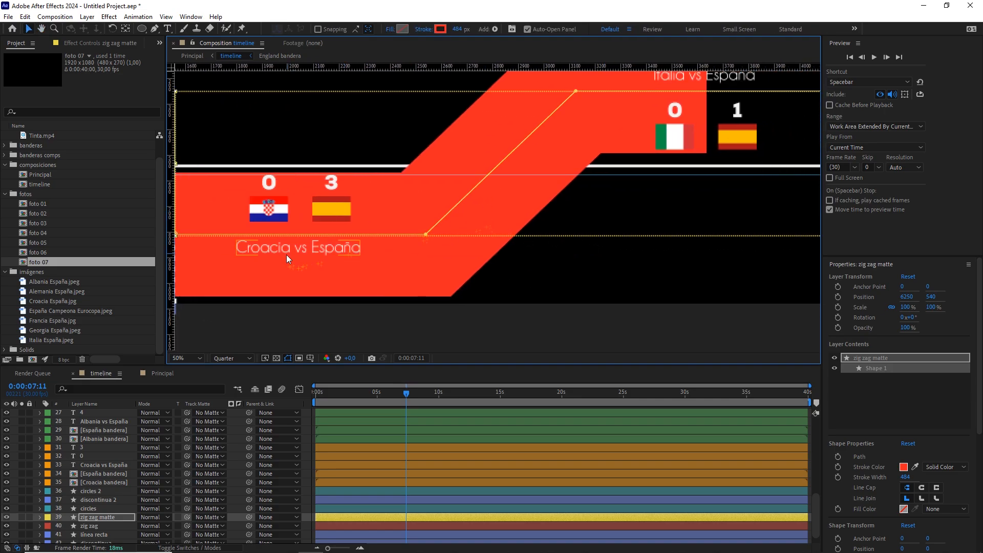
scroll(512, 234, "down", 2)
left_click_drag(613, 214, 457, 223)
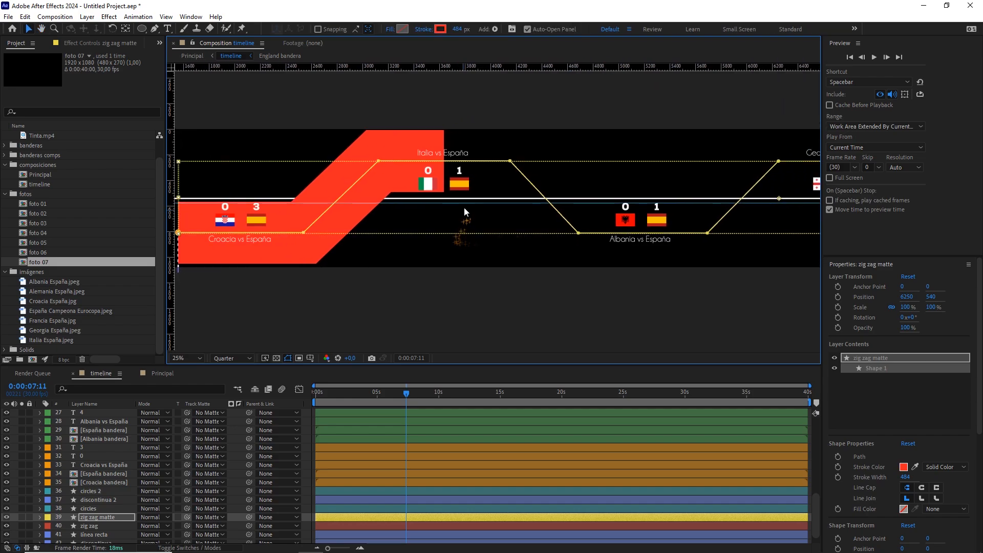
scroll(463, 207, "up", 2)
left_click_drag(418, 171, 463, 228)
Examine how the widened zig zag matte covers the Italia and Albania match elements as it advances over time.
left_click_drag(405, 392, 474, 400)
left_click_drag(656, 231, 477, 215)
scroll(572, 265, "up", 1)
left_click_drag(623, 270, 489, 244)
scroll(530, 262, "down", 1)
left_click_drag(566, 272, 562, 252)
key("v")
left_click_drag(473, 393, 451, 394)
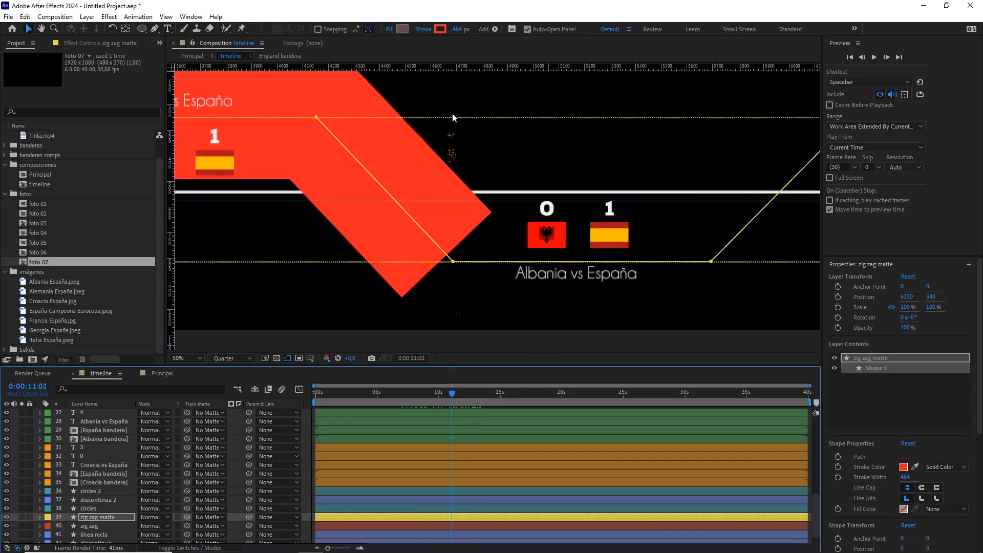
scroll(466, 183, "down", 1)
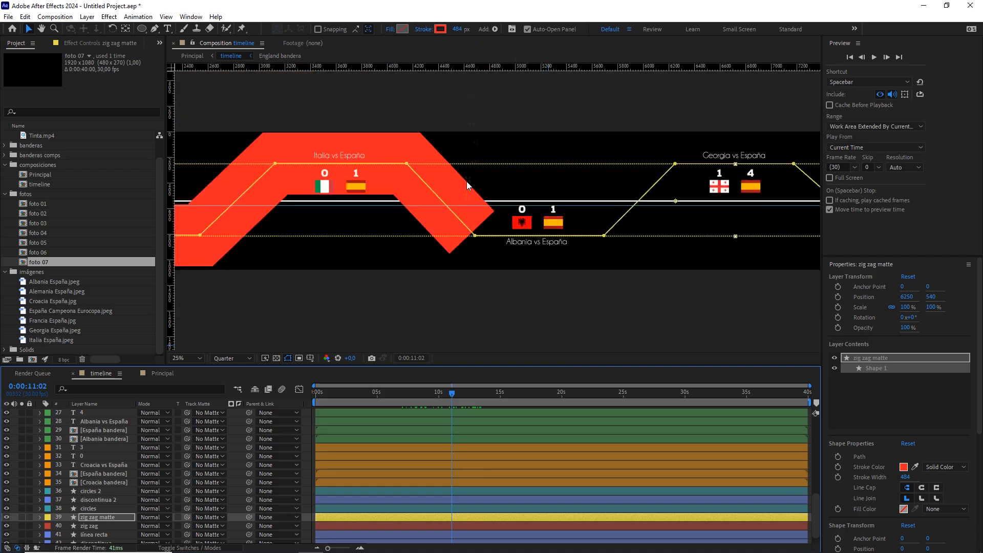
left_click_drag(382, 193, 522, 194)
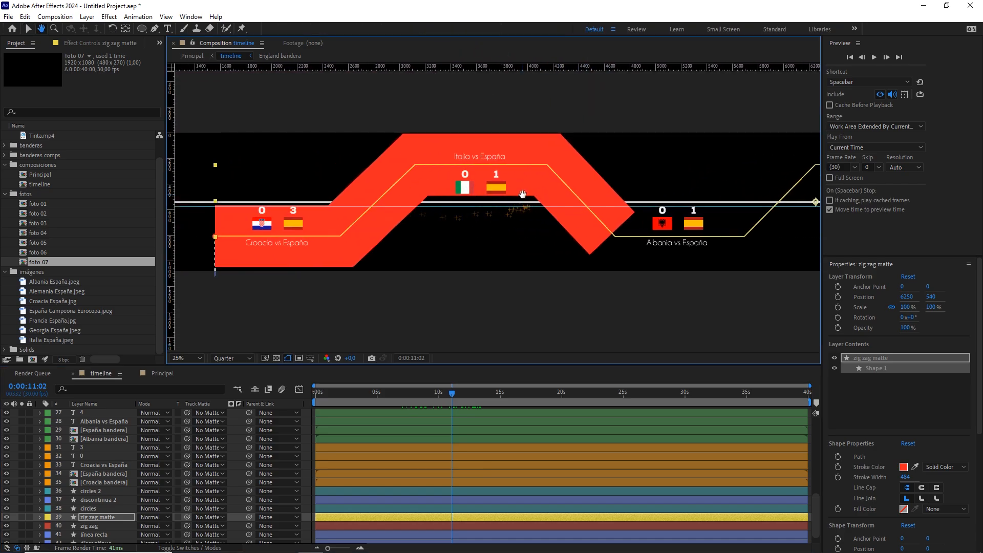
Select all score, title and flag layers up to Croacia bandera and assign the zig zag matte layer as their track matte.
left_click(91, 482)
scroll(91, 483, "up", 8)
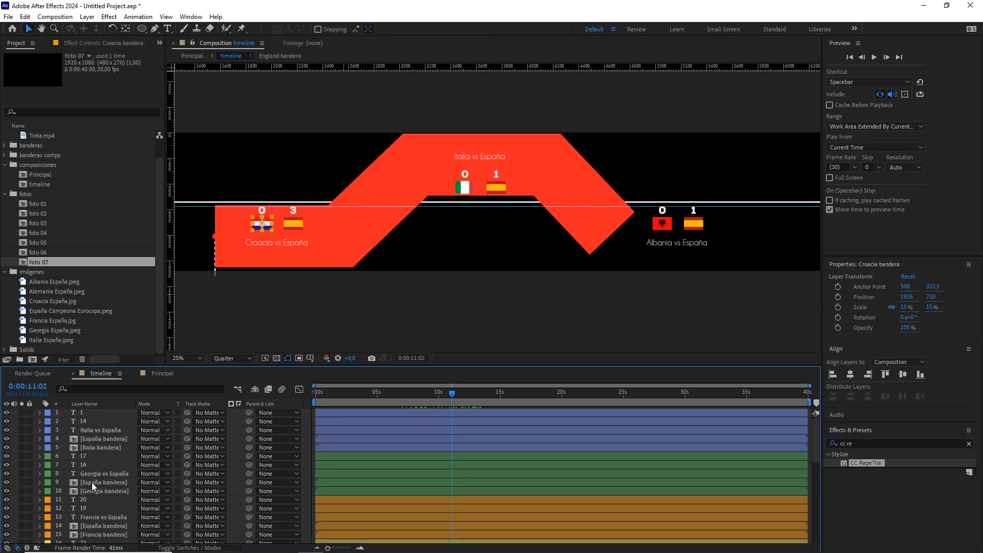
key("ctrl+a")
scroll(151, 428, "down", 8)
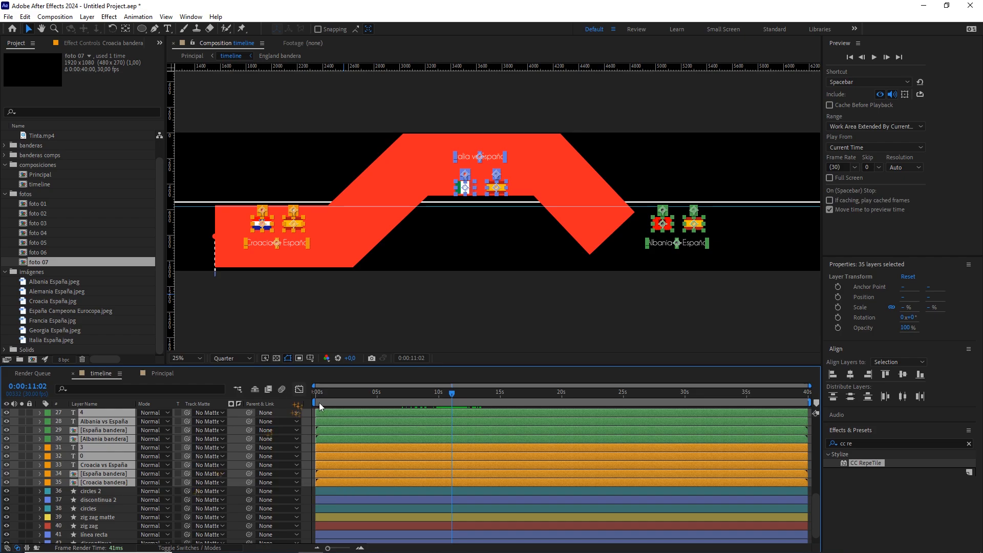
left_click_drag(450, 393, 408, 397)
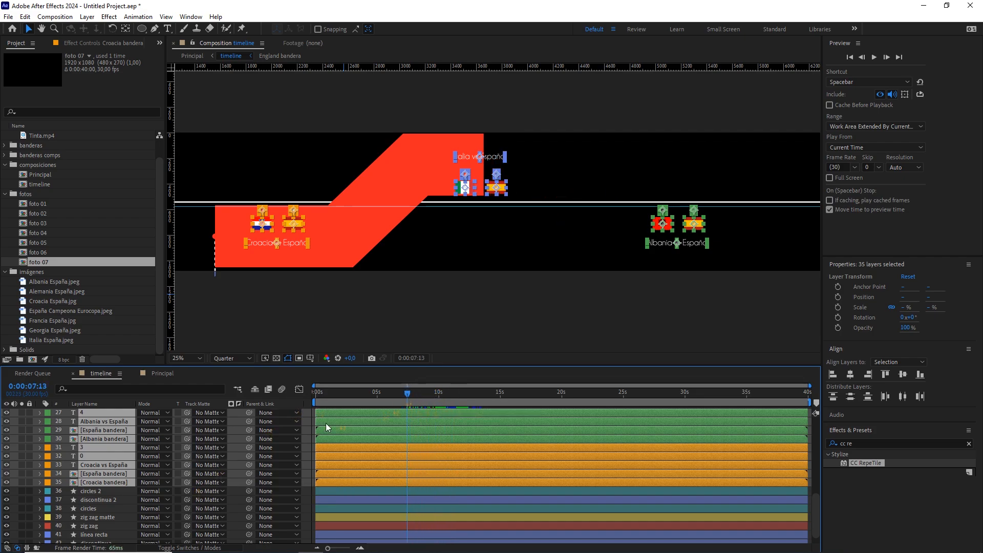
left_click_drag(186, 482, 91, 515)
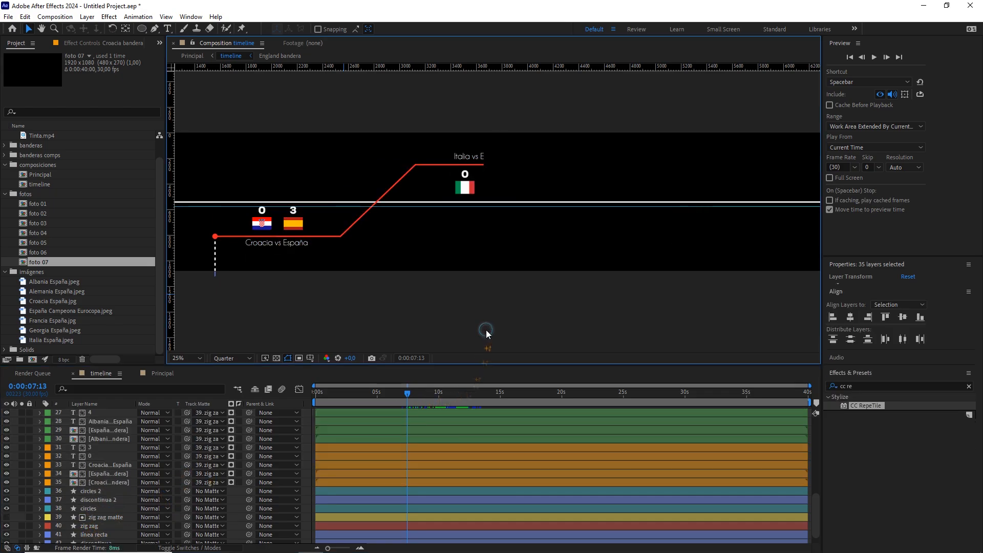
Examine the matte-driven reveal of titles, scores and flags across the matches from Croacia to Georgia.
left_click_drag(408, 392, 342, 394)
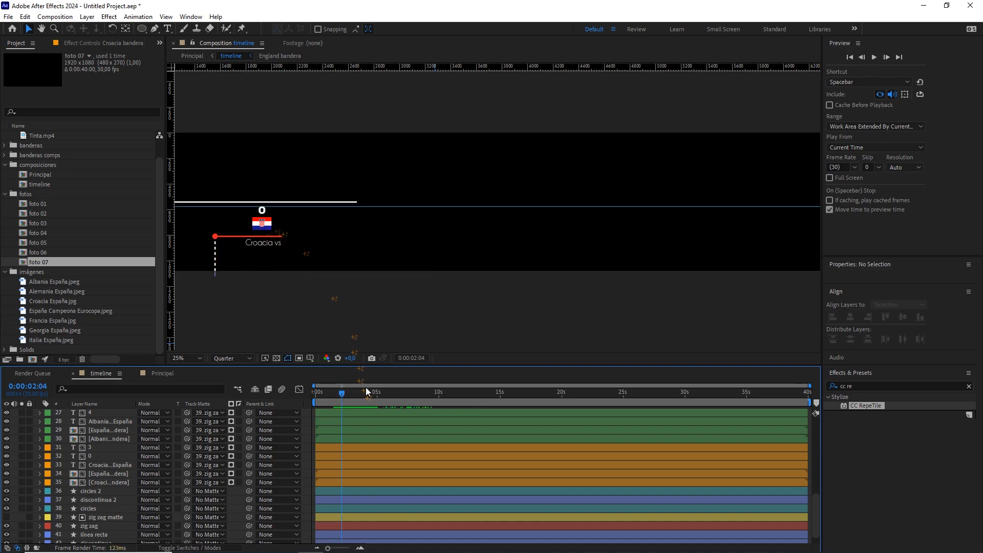
left_click_drag(352, 392, 517, 399)
scroll(656, 287, "down", 1)
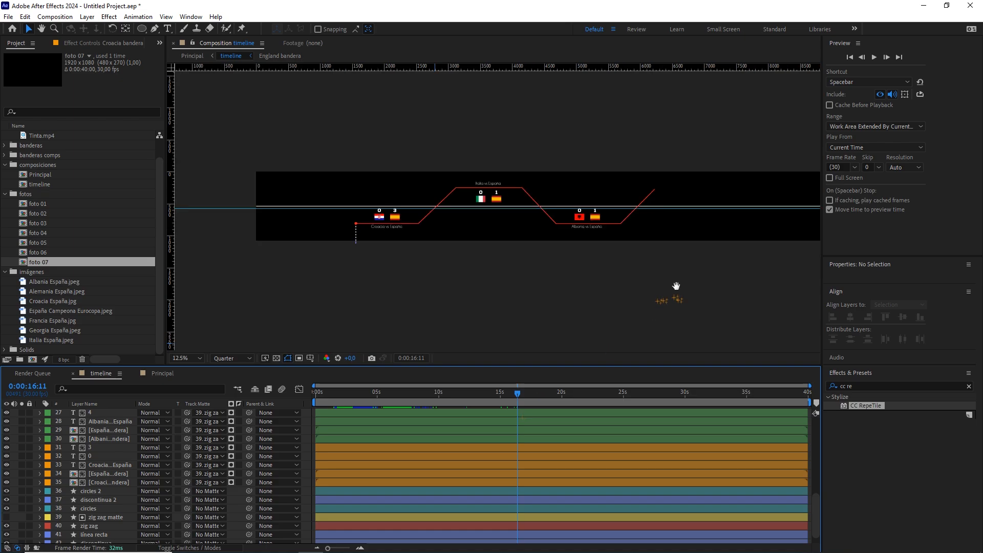
left_click_drag(676, 286, 577, 291)
left_click_drag(521, 394, 532, 398)
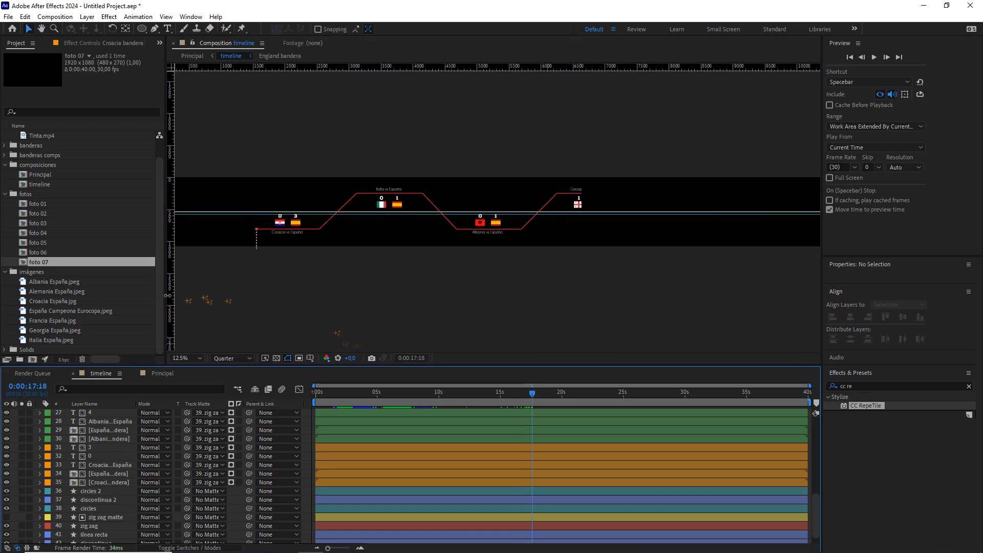
In the Principal composition, make the grid layer visible.
left_click(164, 373)
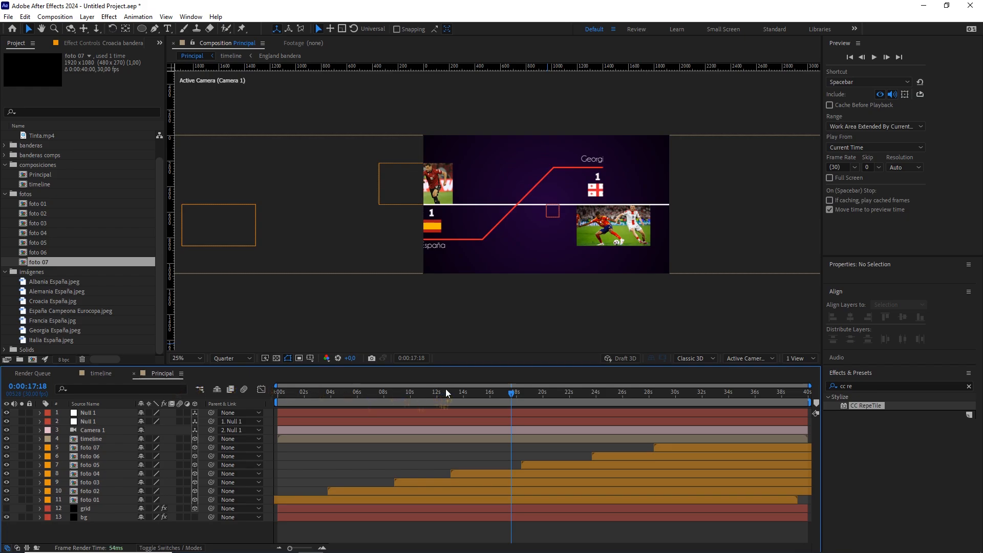
left_click_drag(515, 398, 500, 398)
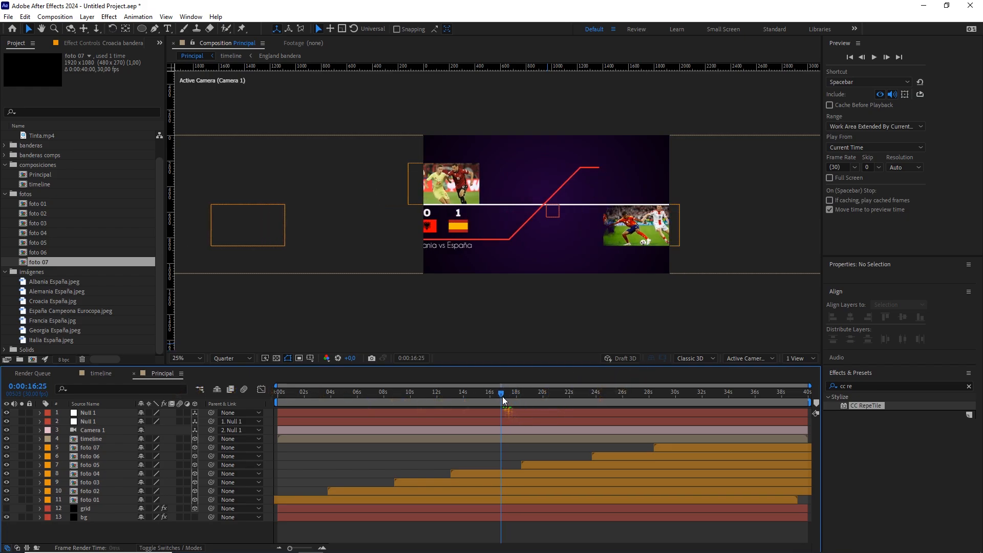
left_click(87, 508)
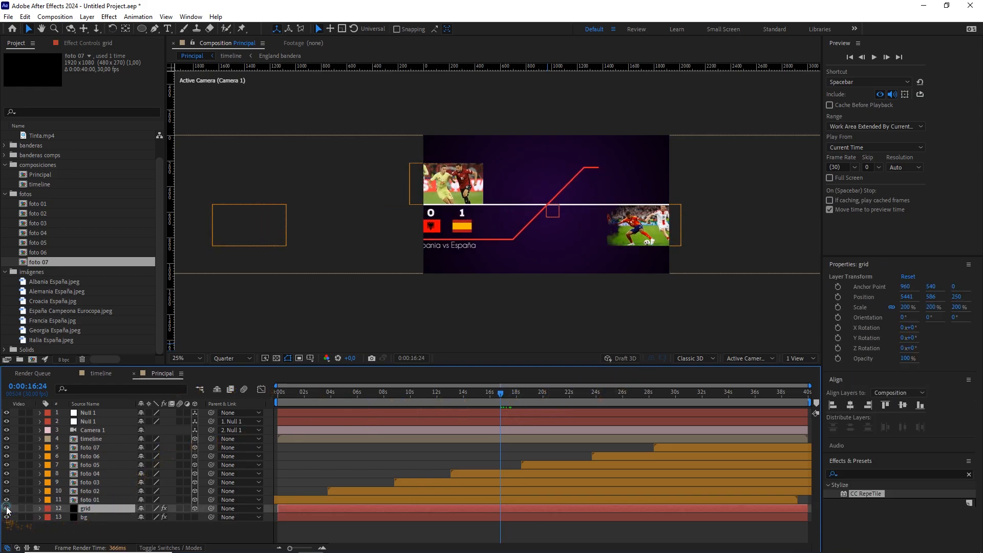
Add a position keyframe on the topmost Null 1 at 0:00:39:29 and shift it one frame later, to the 40-second end.
left_click(115, 413)
key("p")
left_click_drag(682, 392, 738, 401)
left_click(757, 419)
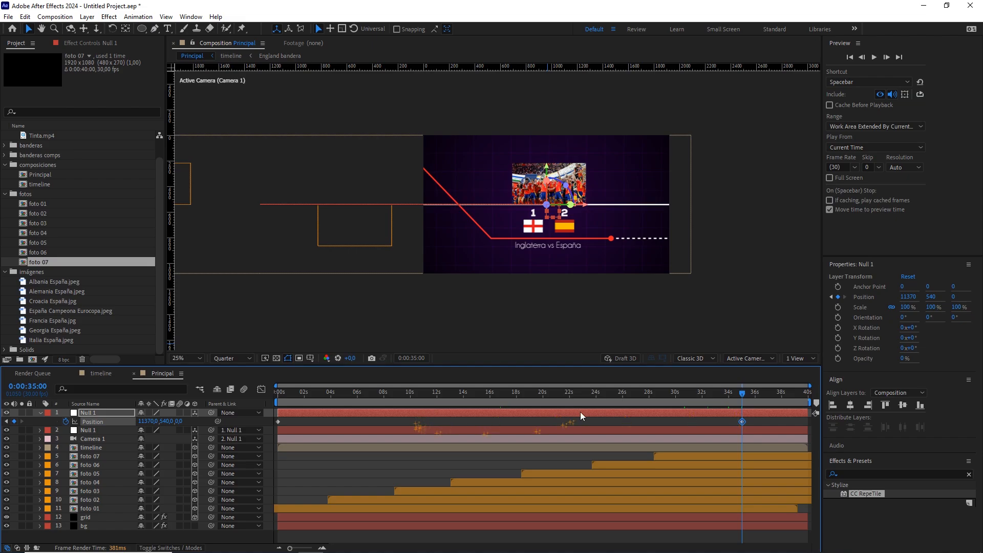
left_click(593, 423)
left_click_drag(743, 394, 822, 404)
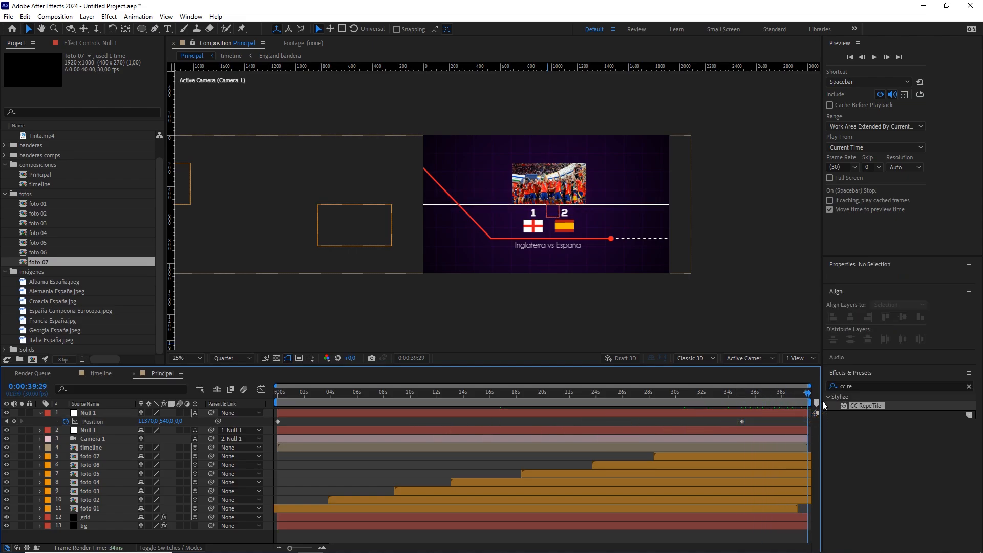
left_click(14, 420)
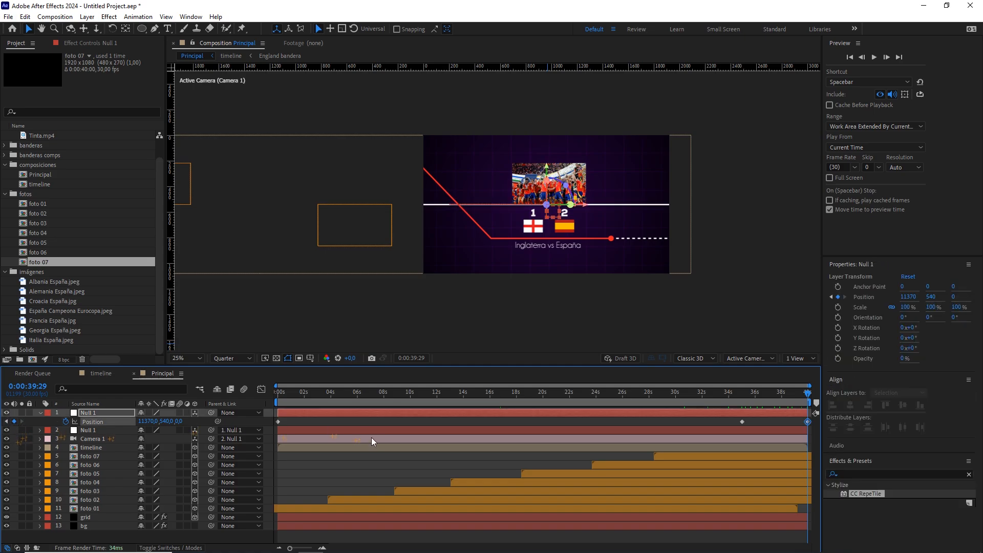
left_click_drag(291, 549, 808, 547)
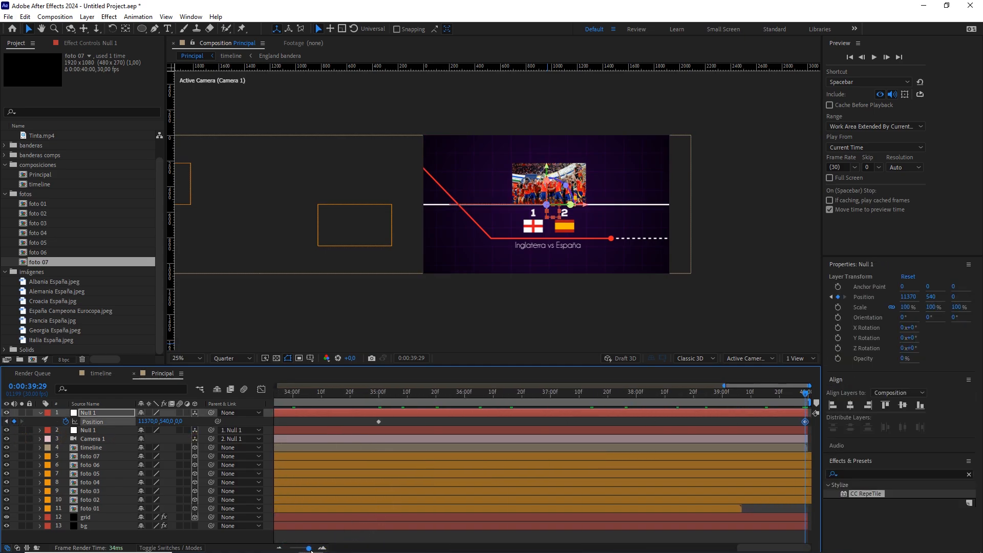
left_click_drag(782, 421, 802, 424)
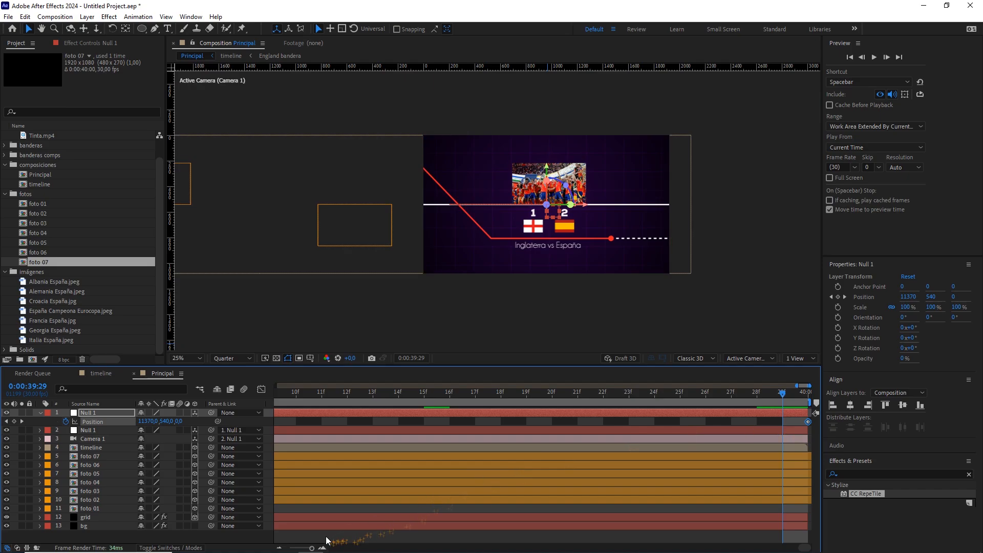
left_click_drag(311, 548, 288, 549)
Collapse the fotos and imágenes folders in the project.
left_click_drag(351, 393, 302, 393)
left_click(5, 195)
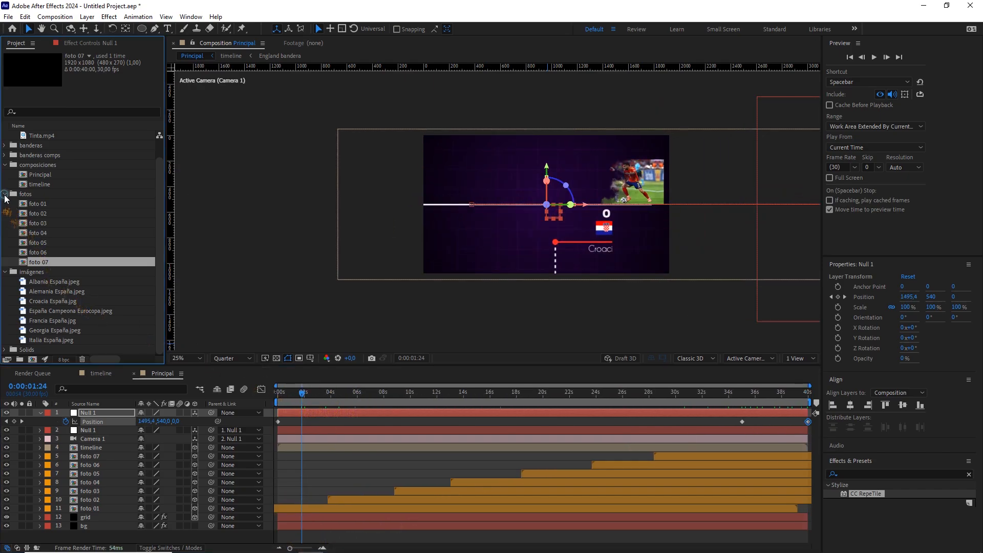
left_click(5, 194)
left_click(5, 223)
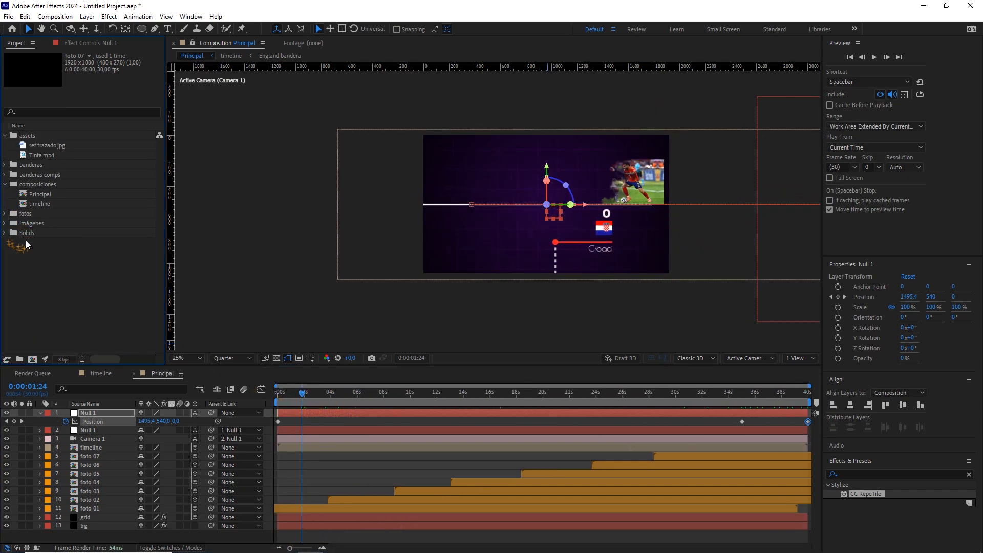
Create a new composition from Principal and rename it Principal remapeo.
left_click(53, 193)
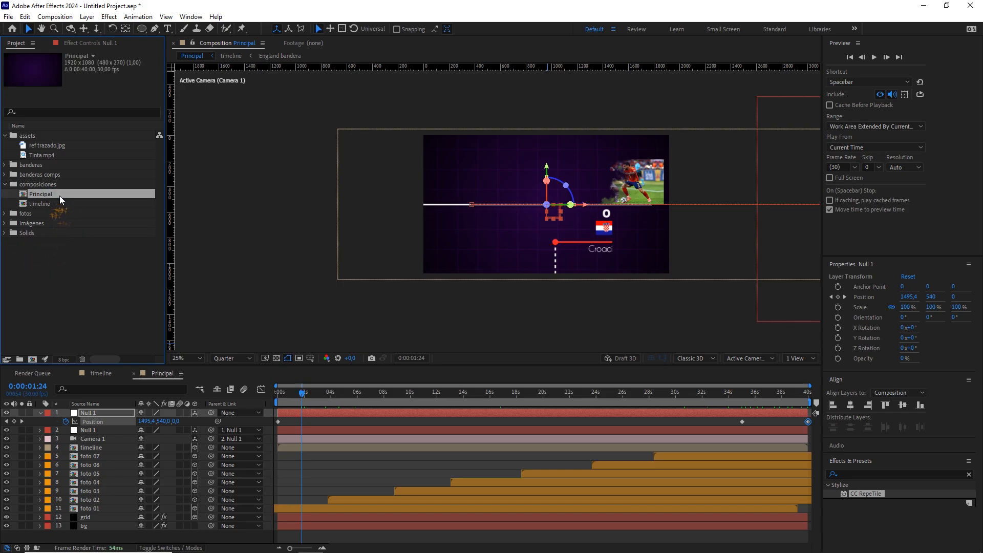
left_click_drag(61, 203, 36, 361)
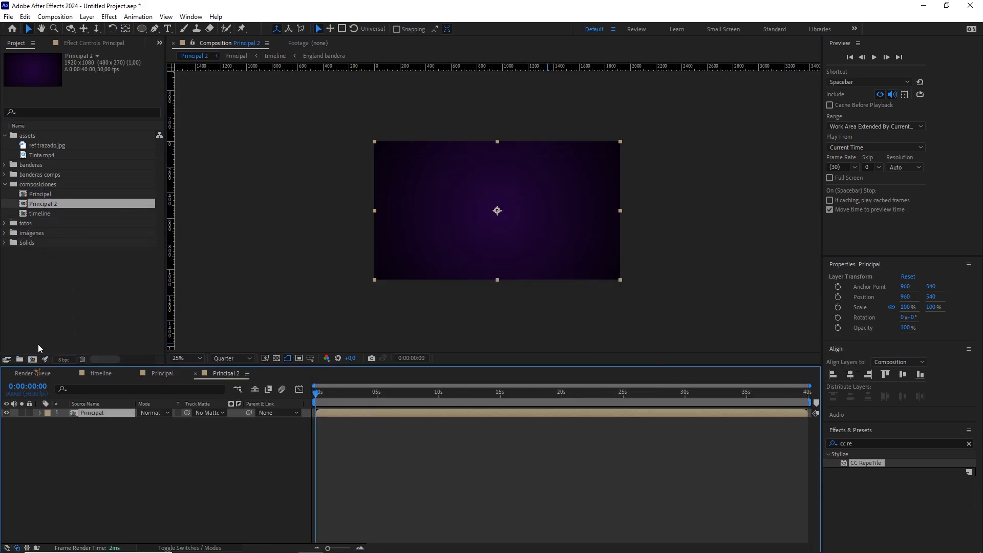
right_click(51, 203)
left_click(80, 367)
double_click(73, 205)
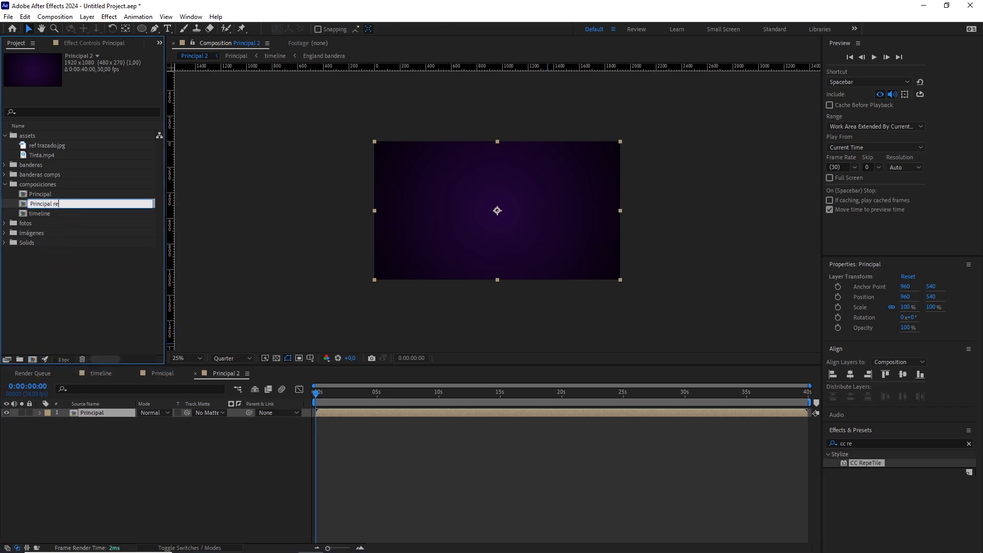
left_click(86, 431)
Enable time remapping on the Principal layer in Principal remapeo and select its start and end keyframes for inspection.
left_click(103, 415)
right_click(103, 415)
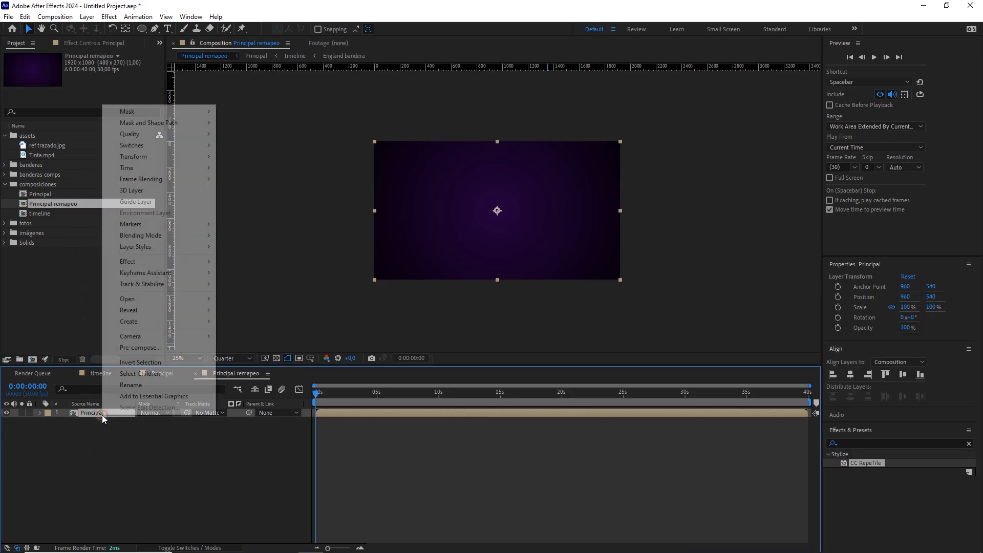
mouse_move(184, 168)
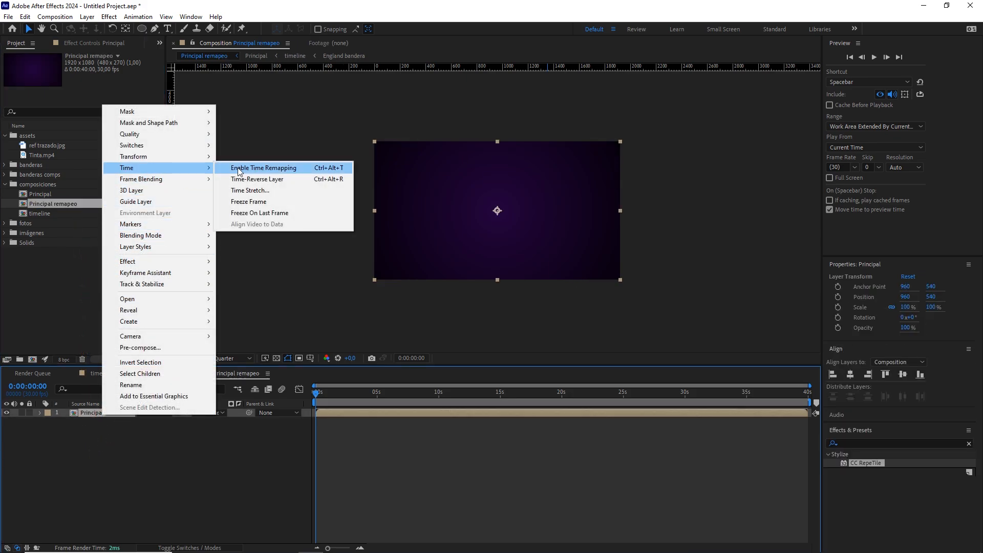
left_click(268, 173)
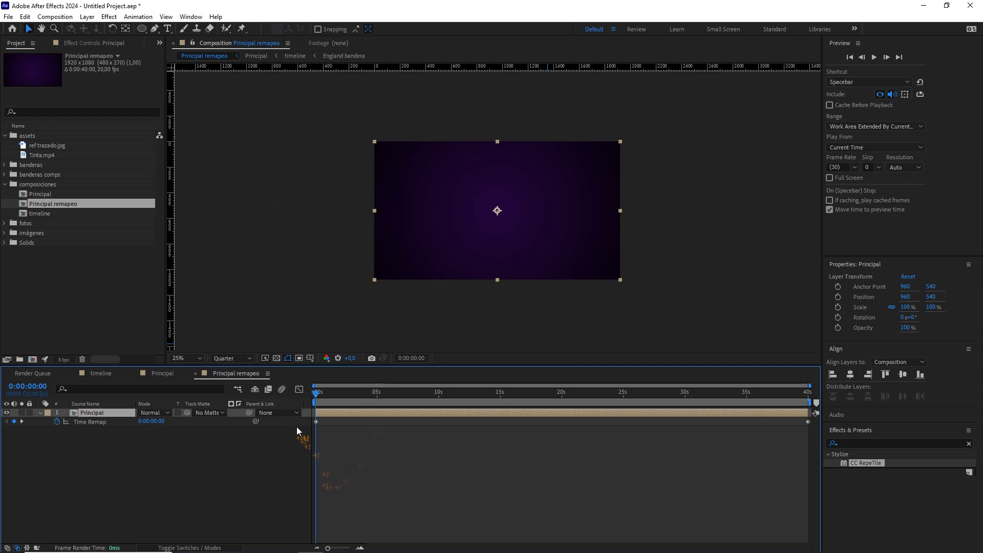
left_click_drag(316, 437, 817, 425)
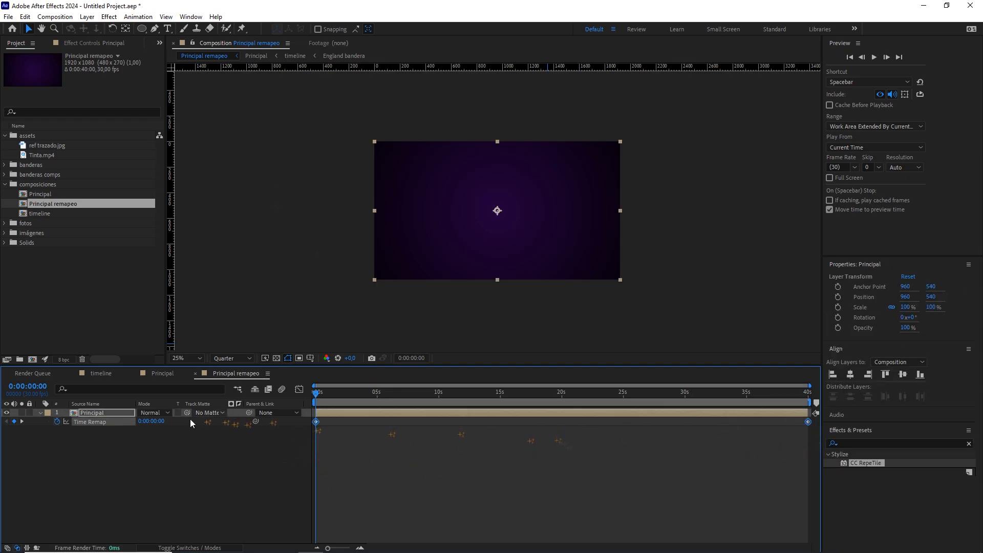
left_click(139, 452)
Find the camera's final stop at 0:00:35:00 in Principal and add a Time Remap keyframe there in Principal remapeo.
left_click(163, 373)
left_click_drag(685, 390, 739, 407)
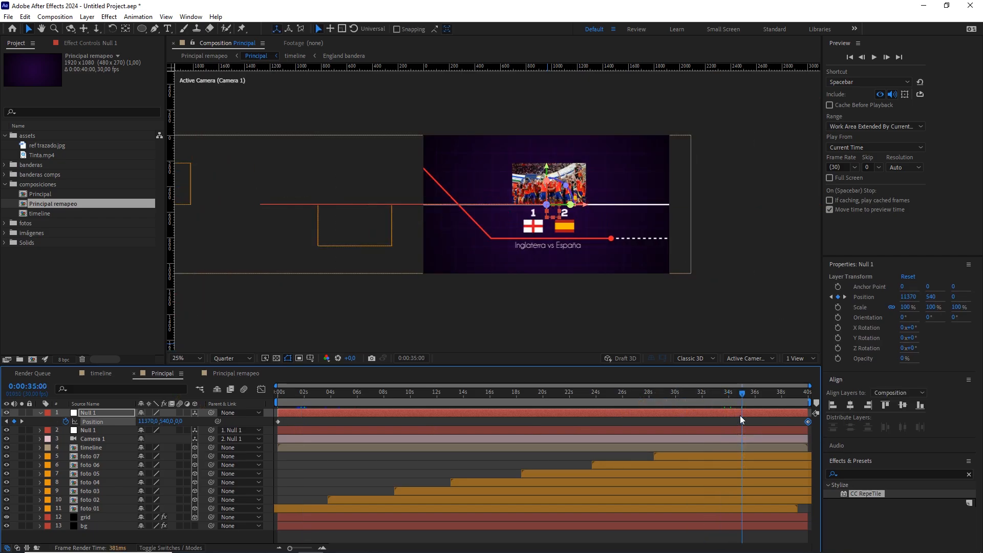
left_click(225, 373)
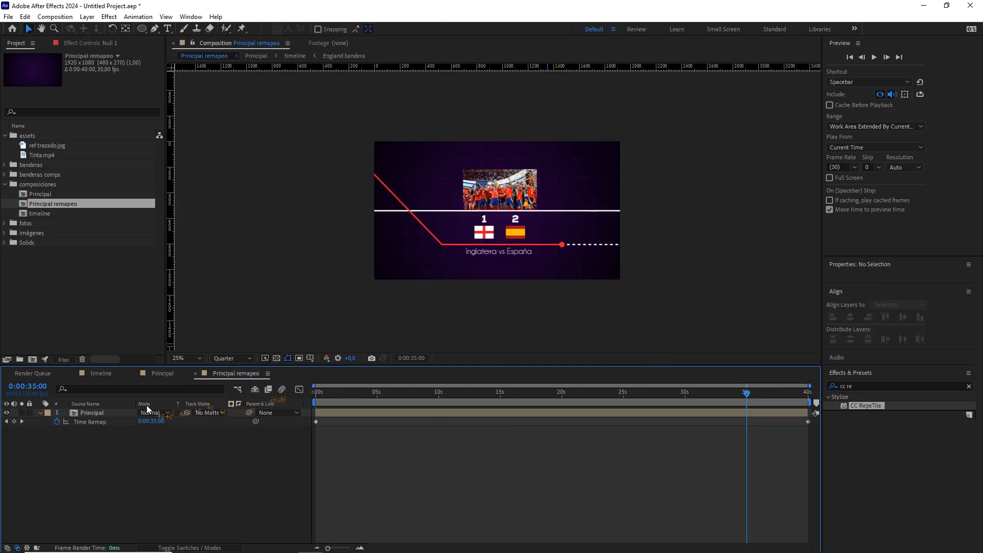
left_click(14, 422)
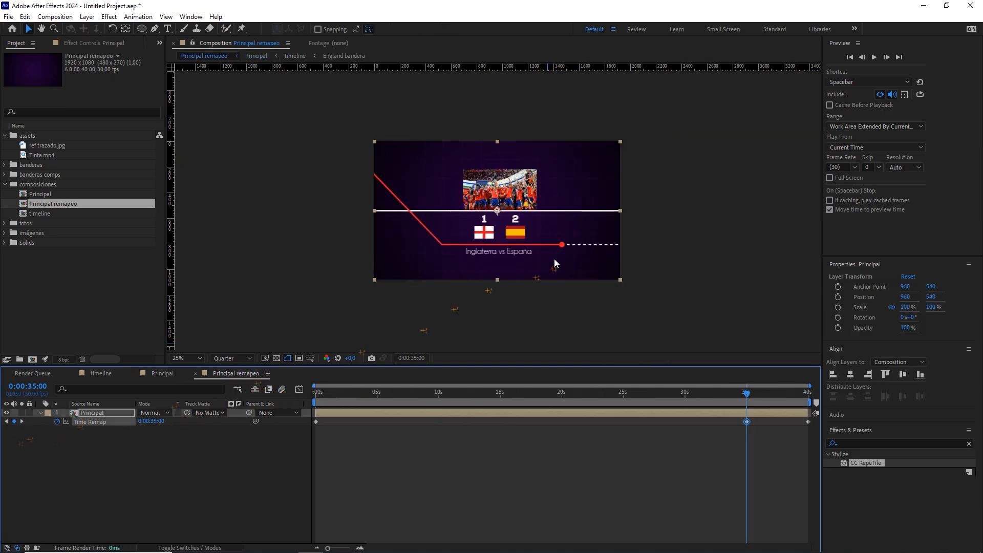
Apply Easy Ease to all Time Remap keyframes of the Principal layer in Principal remapeo.
scroll(579, 256, "up", 1)
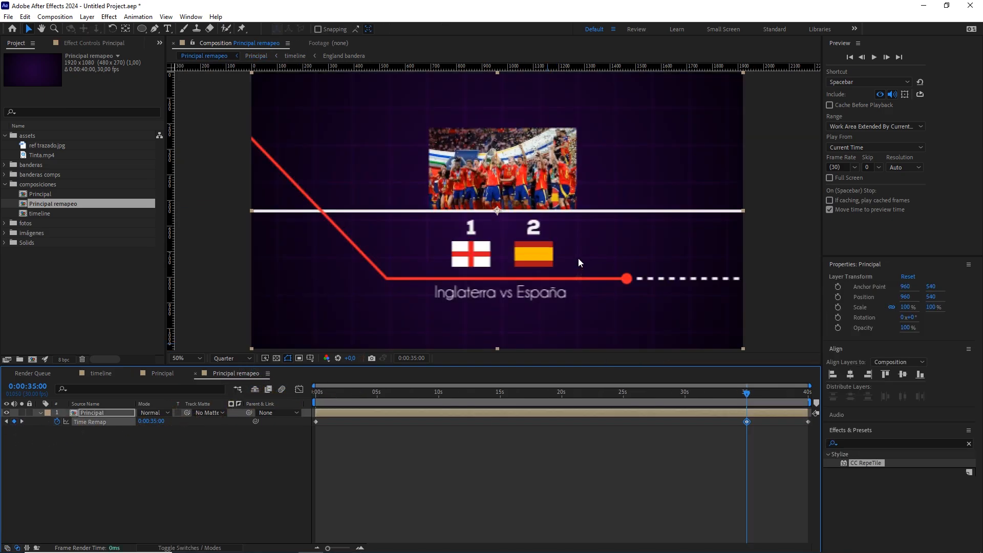
left_click(740, 394)
left_click_drag(741, 398, 747, 398)
key("F9")
Fit the Principal remapeo frame to the viewer at Quarter resolution and preview the eased camera move from the start.
left_click(228, 358)
left_click(230, 418)
left_click_drag(344, 403, 315, 402)
left_click(194, 359)
left_click(190, 369)
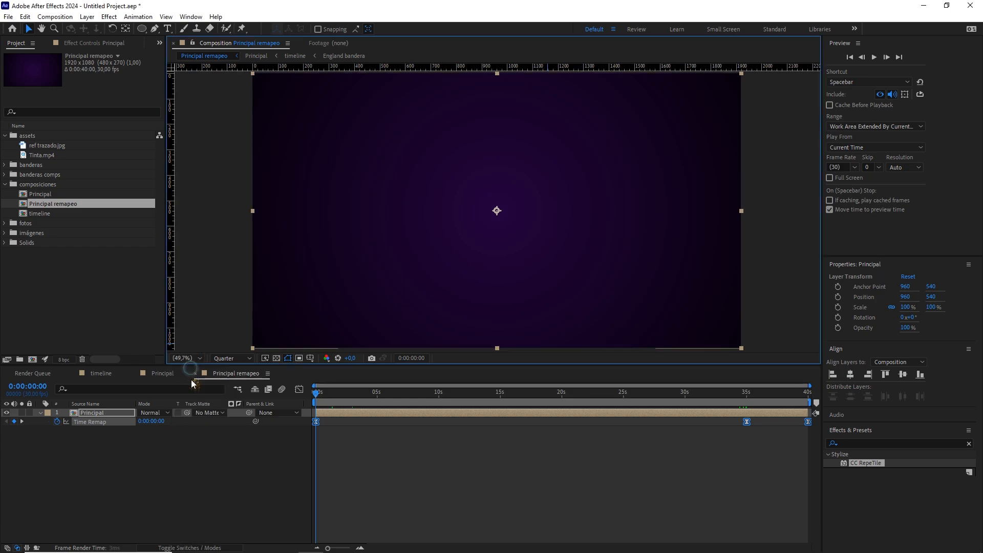
left_click(174, 463)
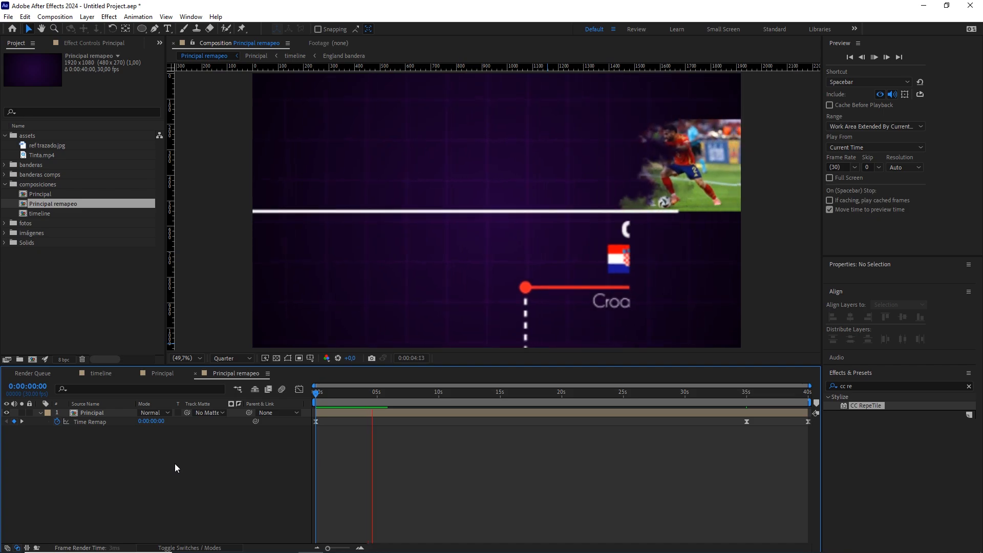
left_click_drag(386, 389, 339, 393)
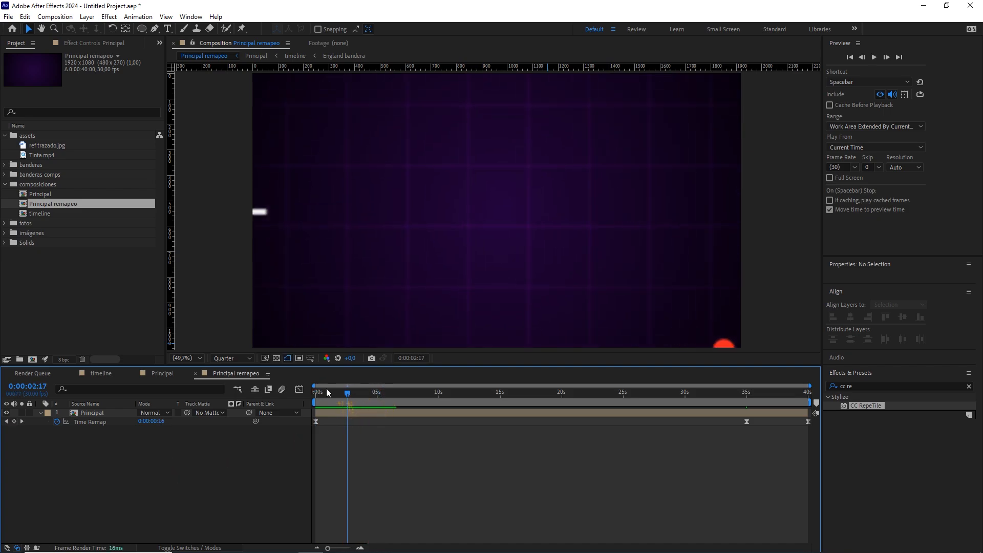
Enable motion blur for the timeline, foto, grid and bg layers in the Principal composition.
left_click(163, 374)
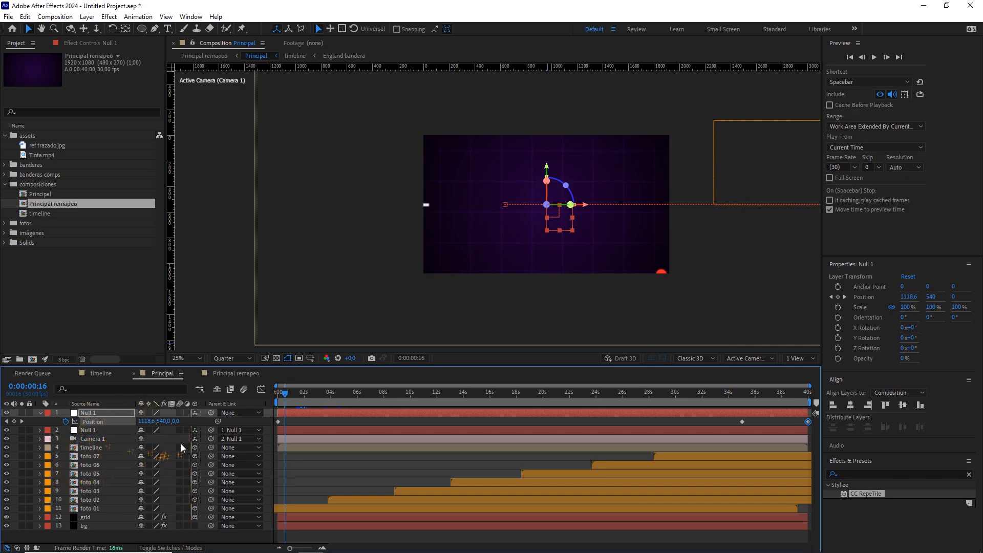
key("ctrl+a")
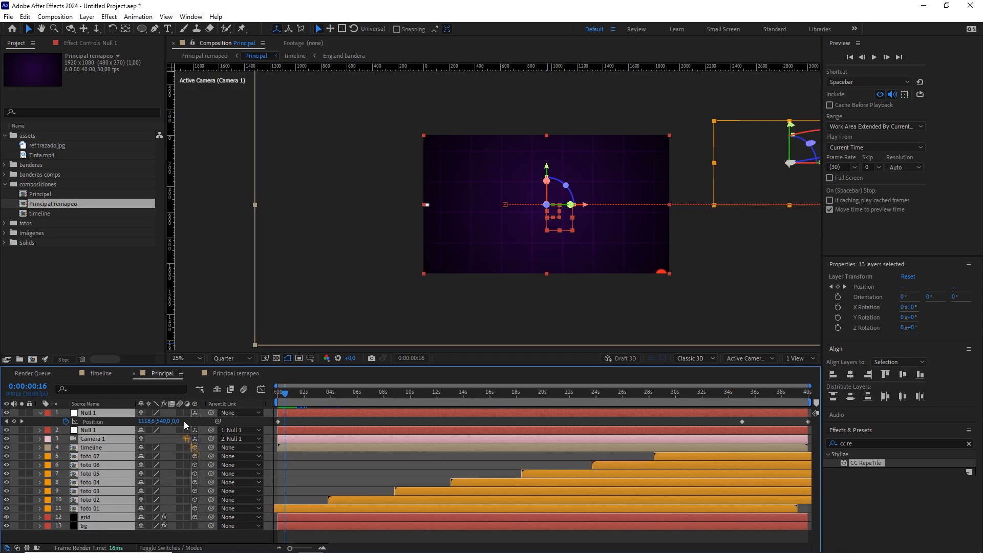
left_click(179, 413)
left_click(321, 457)
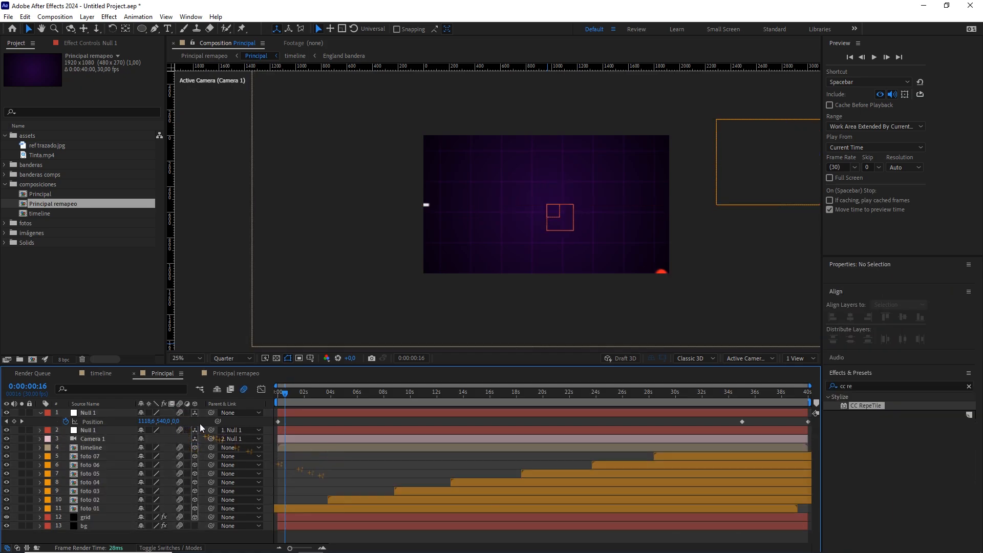
left_click_drag(180, 412, 180, 435)
Enable motion blur for every layer in the timeline composition and return to Principal remapeo.
left_click(100, 374)
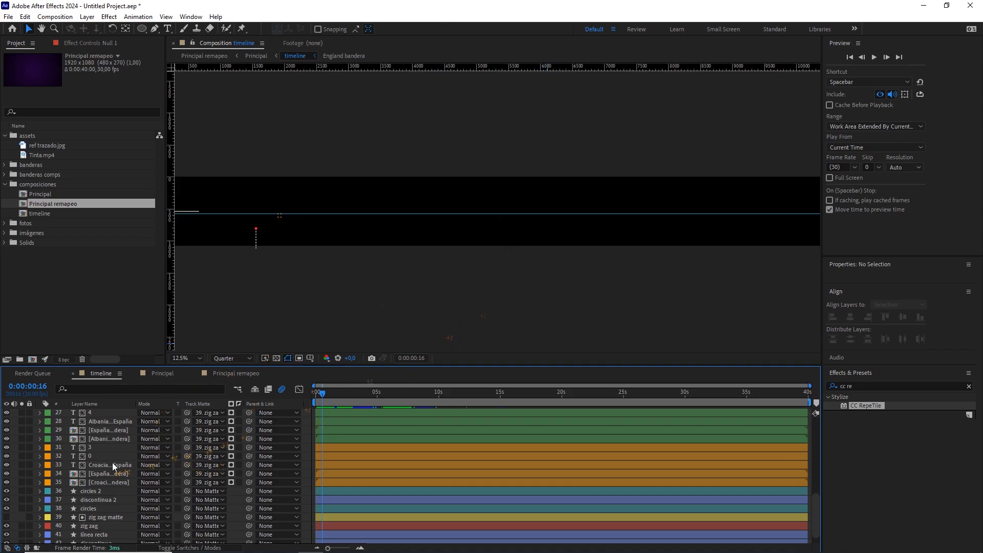
key("ctrl+a")
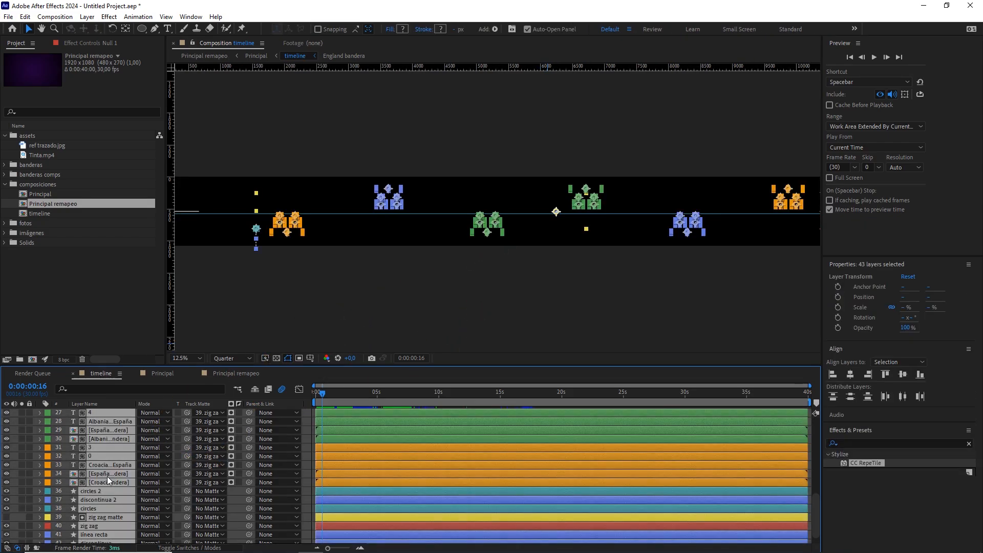
key("F4")
left_click(178, 412)
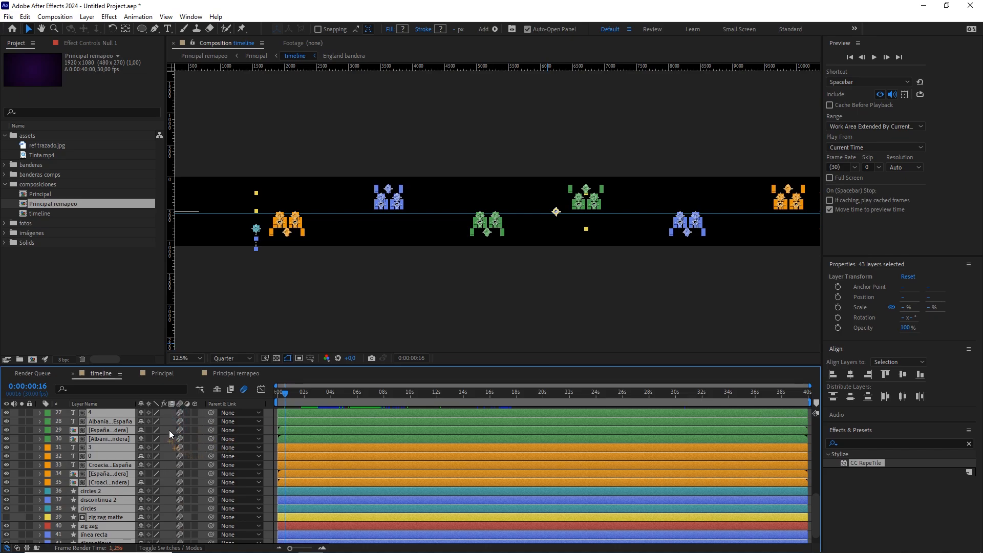
left_click(169, 429)
scroll(155, 480, "down", 2)
scroll(169, 483, "up", 5)
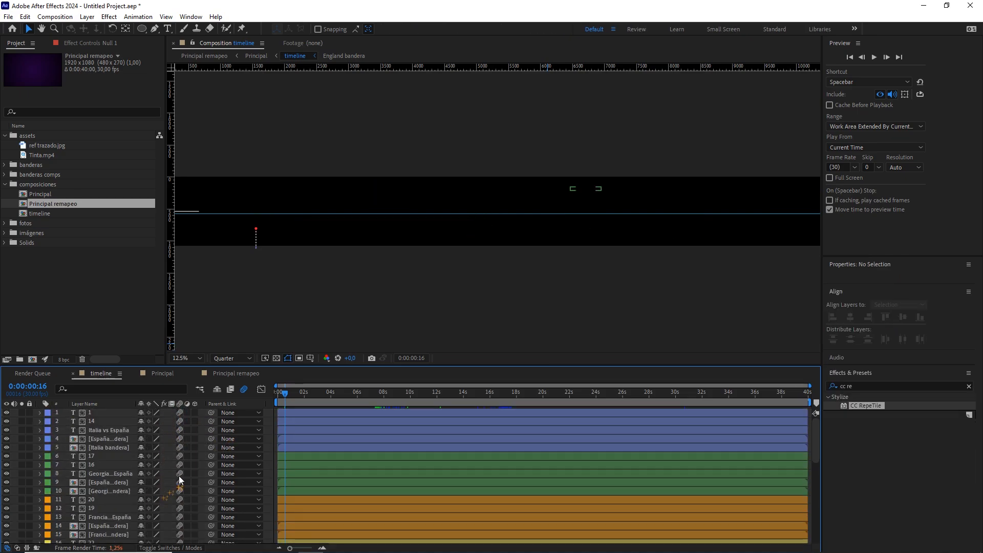
left_click(170, 373)
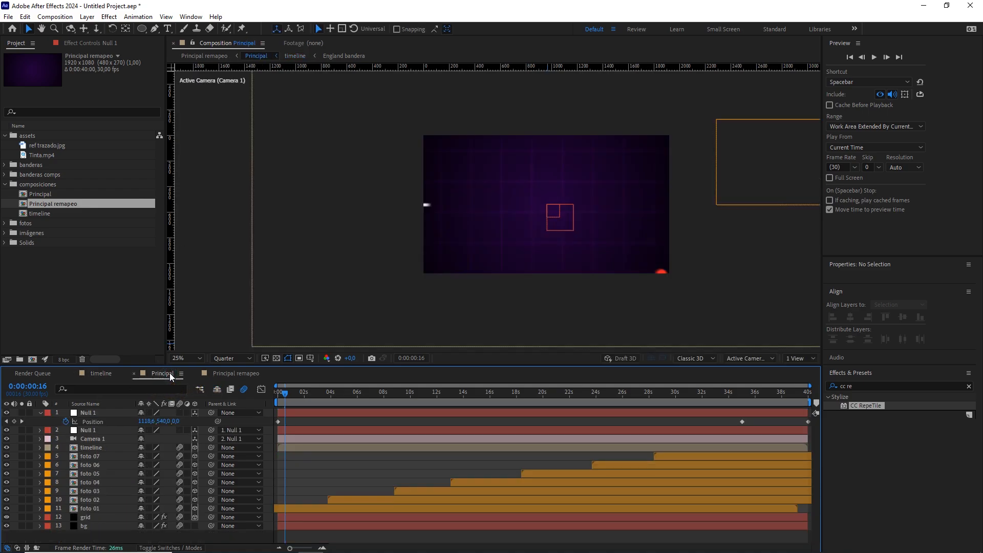
left_click(232, 372)
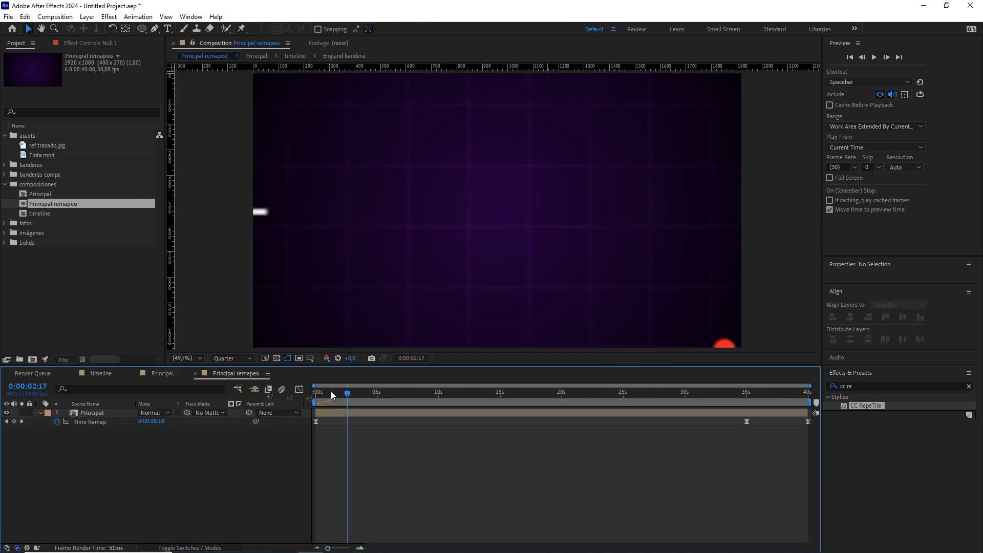